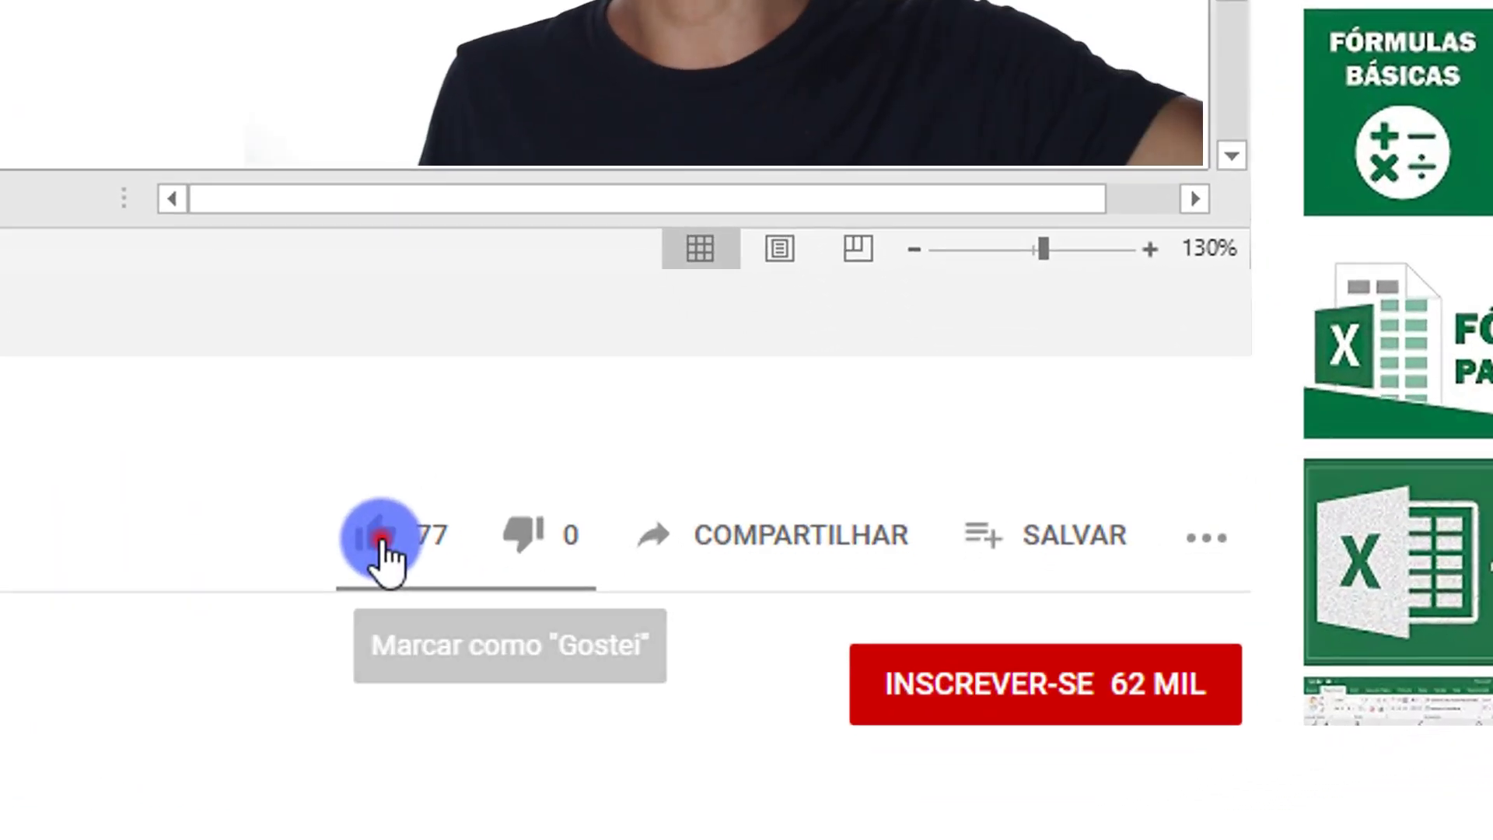
# Step: Like the video and subscribe to the channel with notifications turned on
pyautogui.click(874, 779)
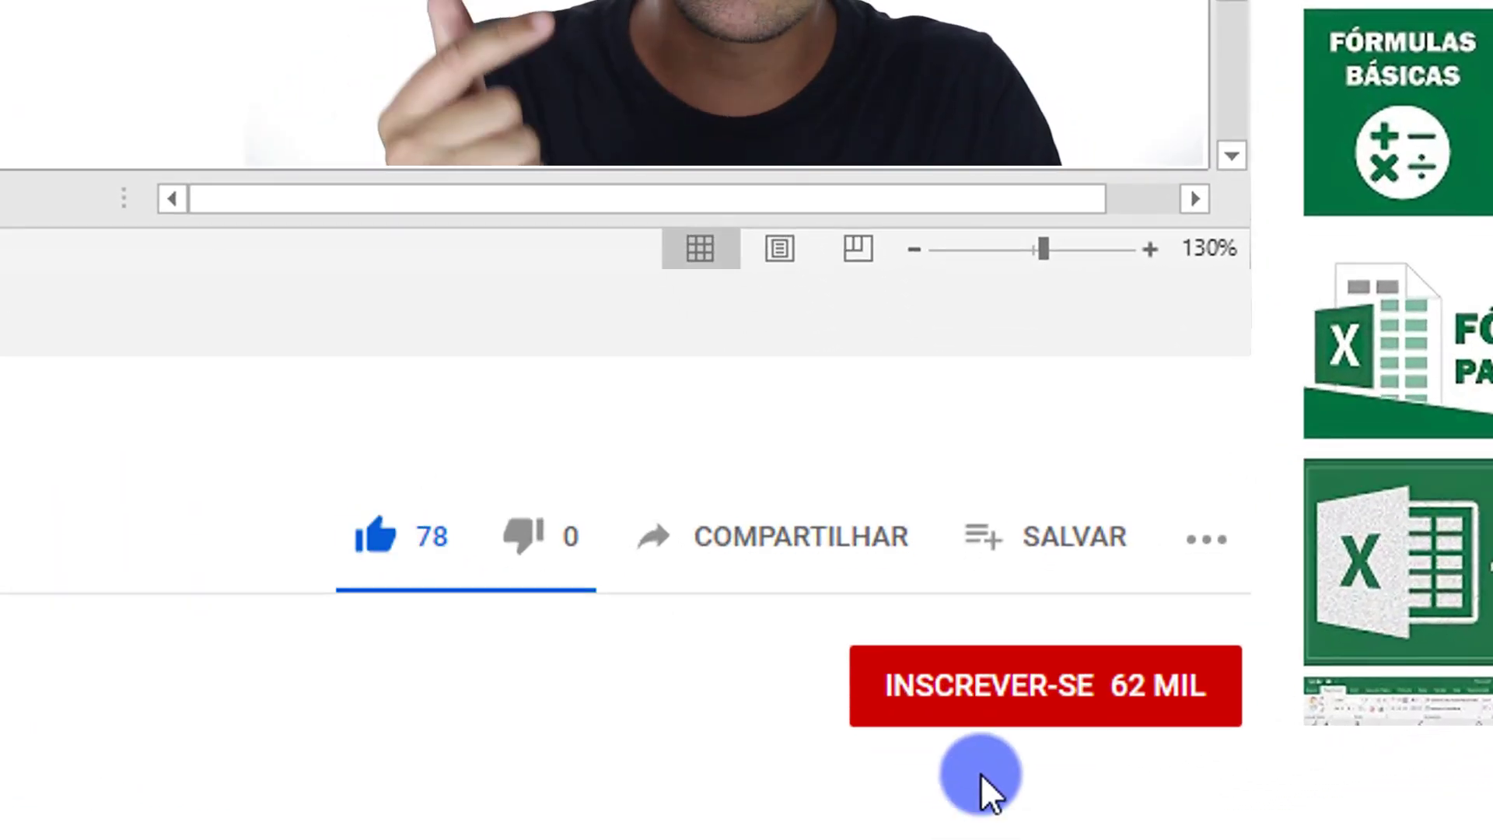
pyautogui.click(1000, 706)
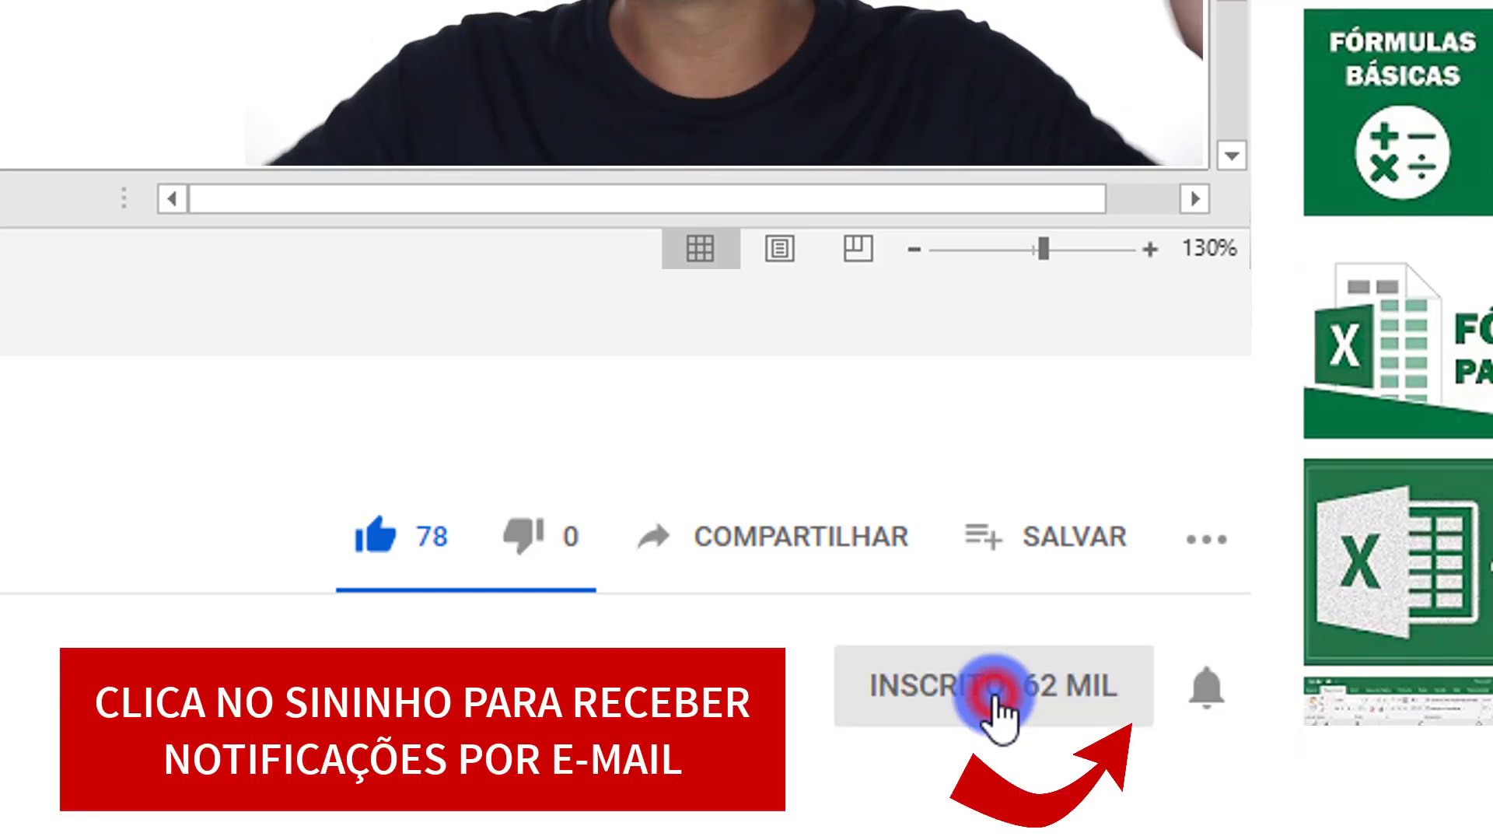
pyautogui.click(1190, 690)
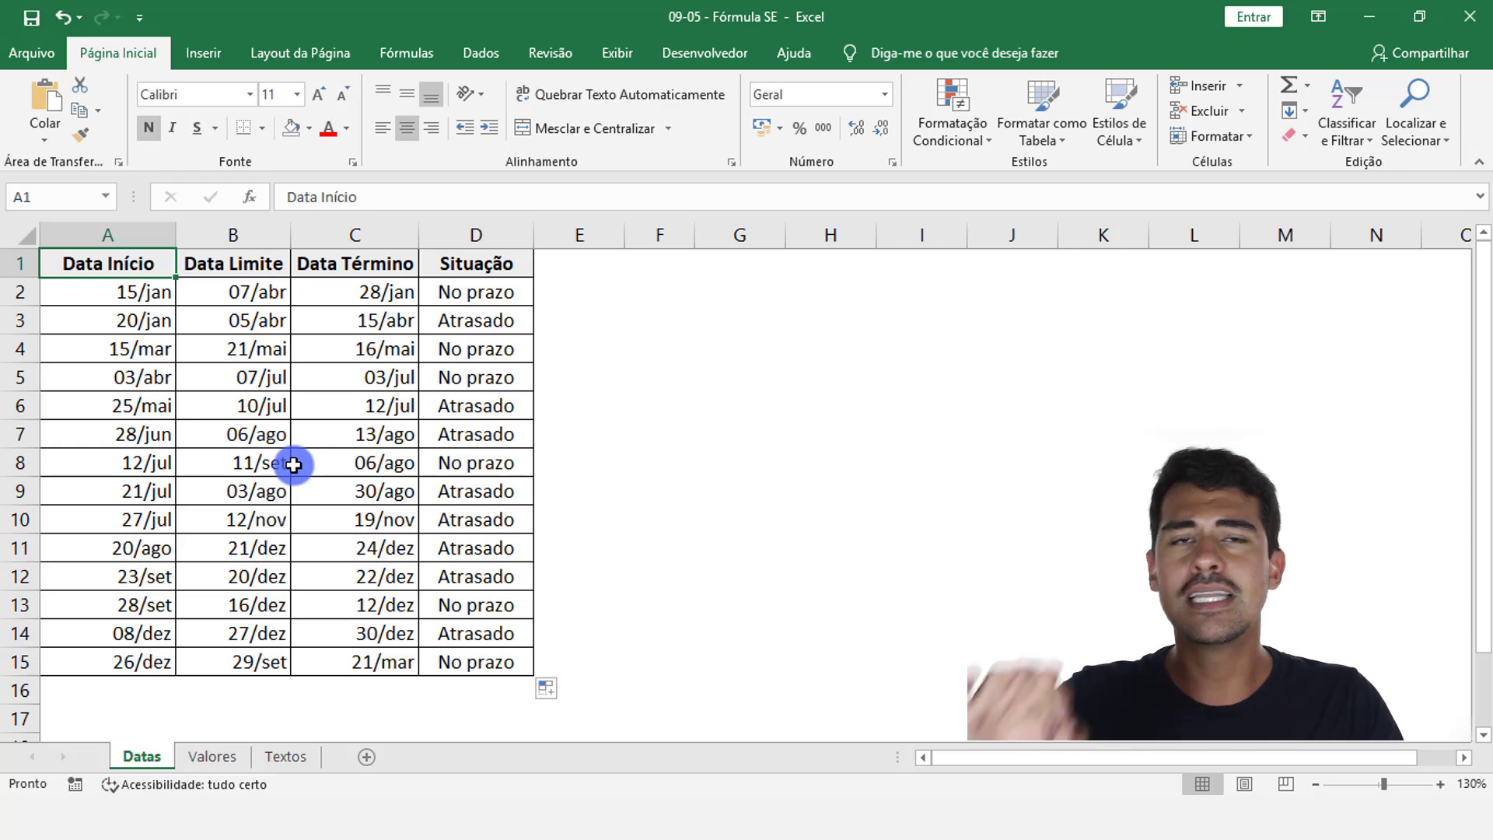
# Step: Examine the Data Início, Data Limite and Data Término columns on the Datas sheet
pyautogui.click(211, 352)
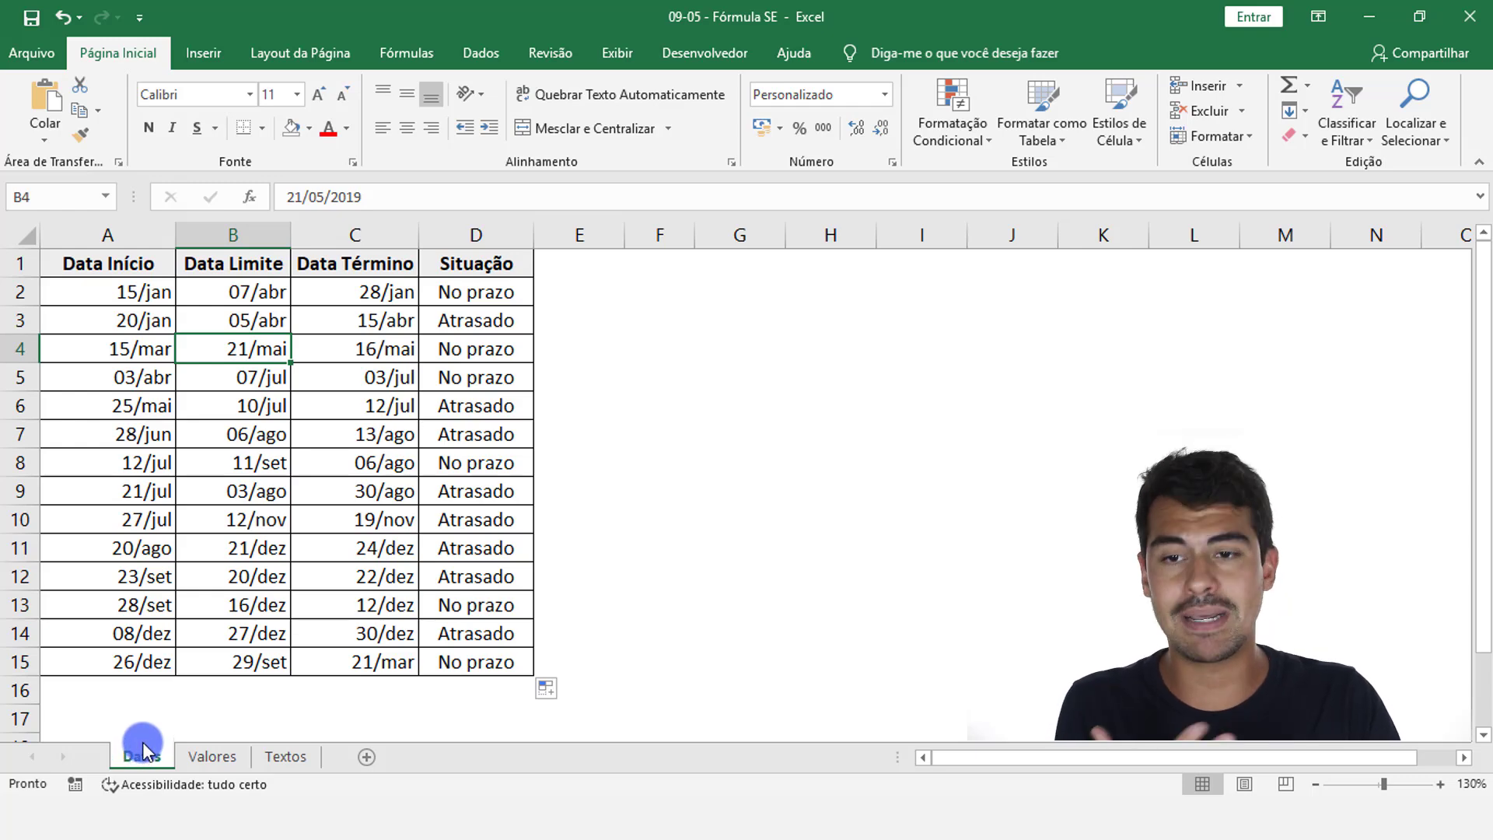
pyautogui.click(131, 235)
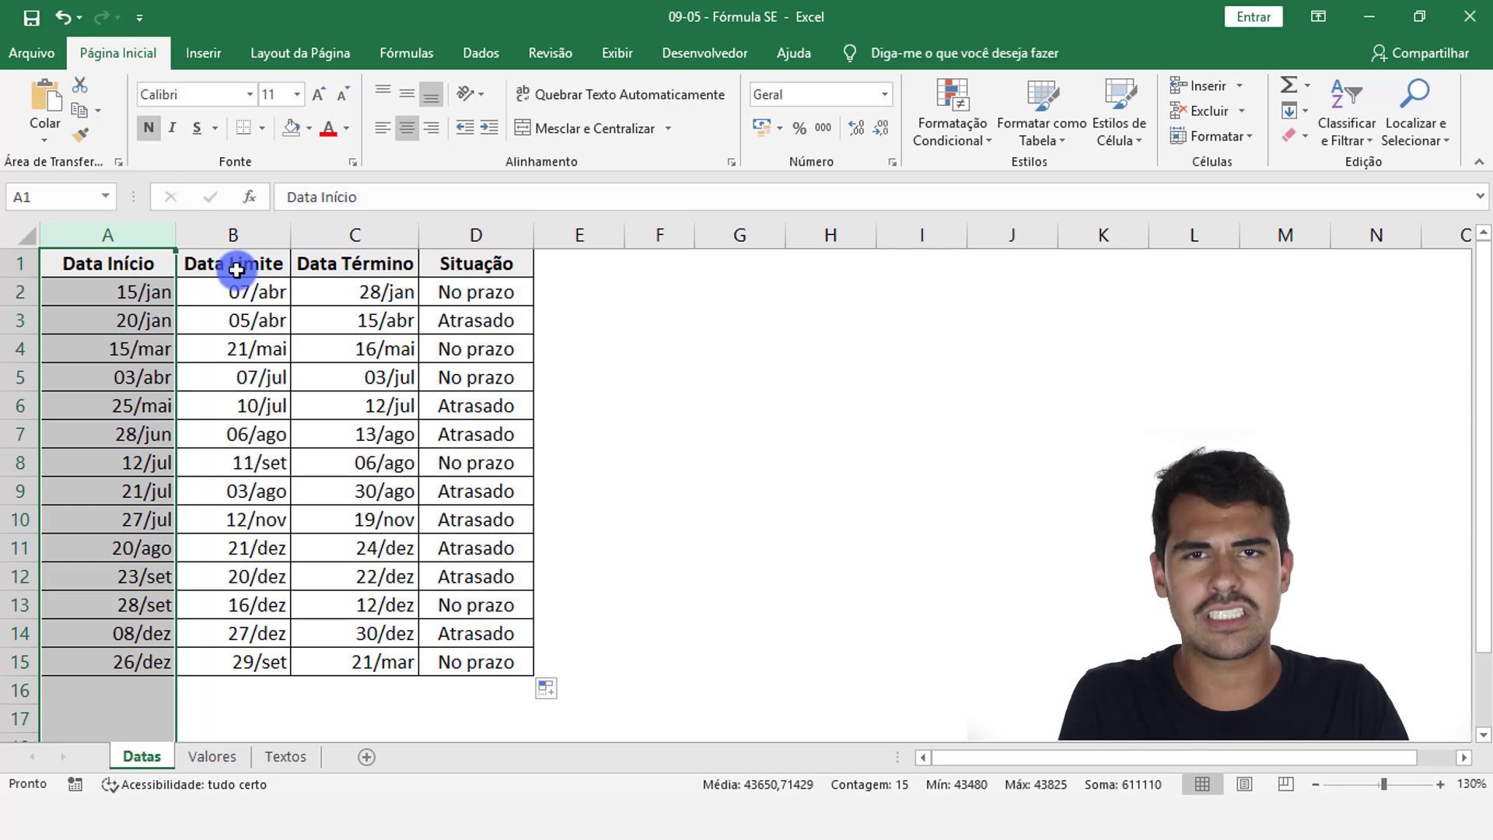
pyautogui.click(243, 232)
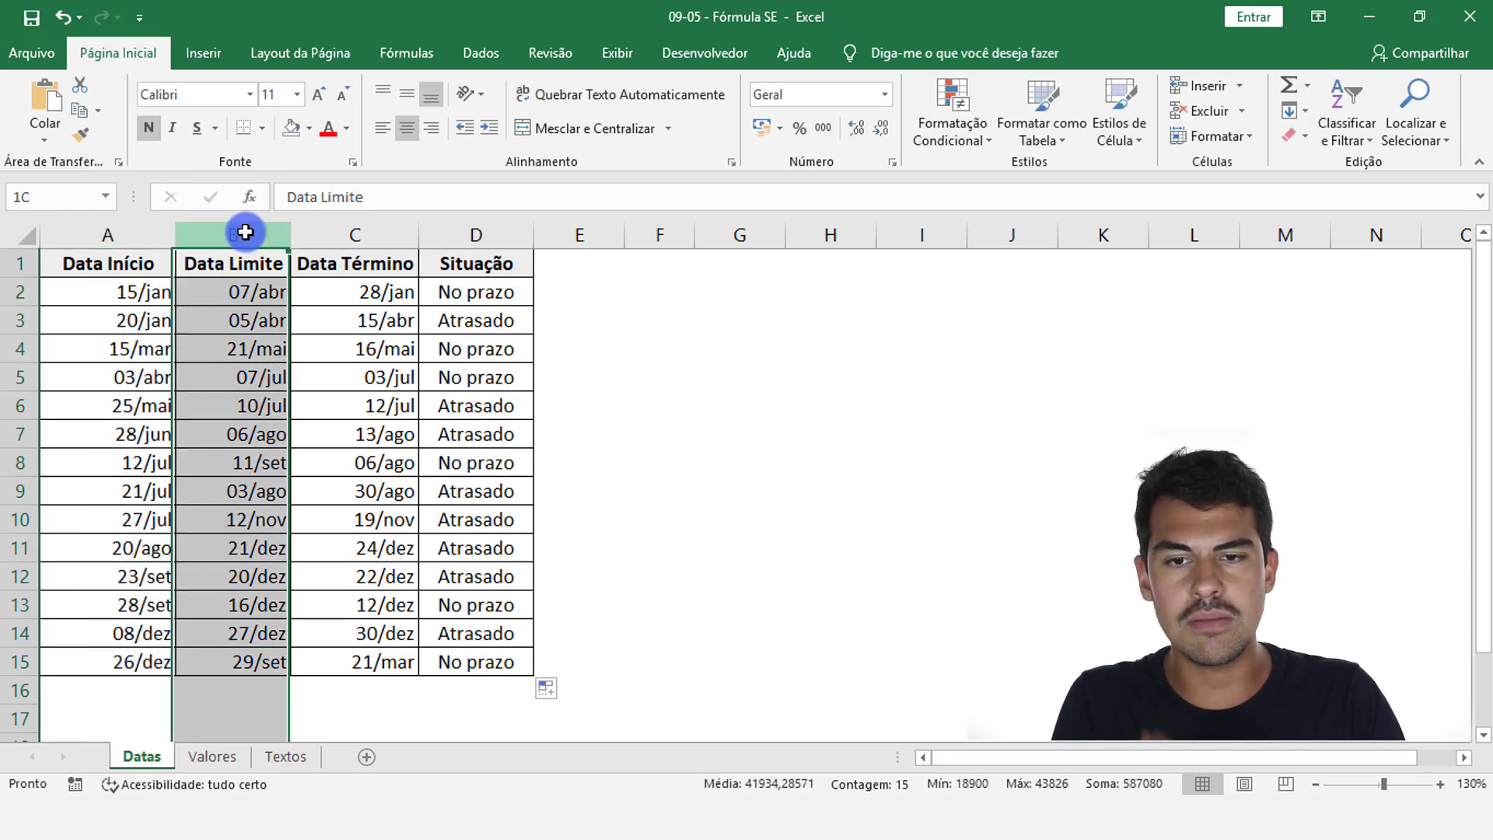
pyautogui.click(342, 235)
pyautogui.click(367, 302)
# Step: Compare the limit and end dates in rows 2 and 3 with their Situação formulas
pyautogui.click(19, 289)
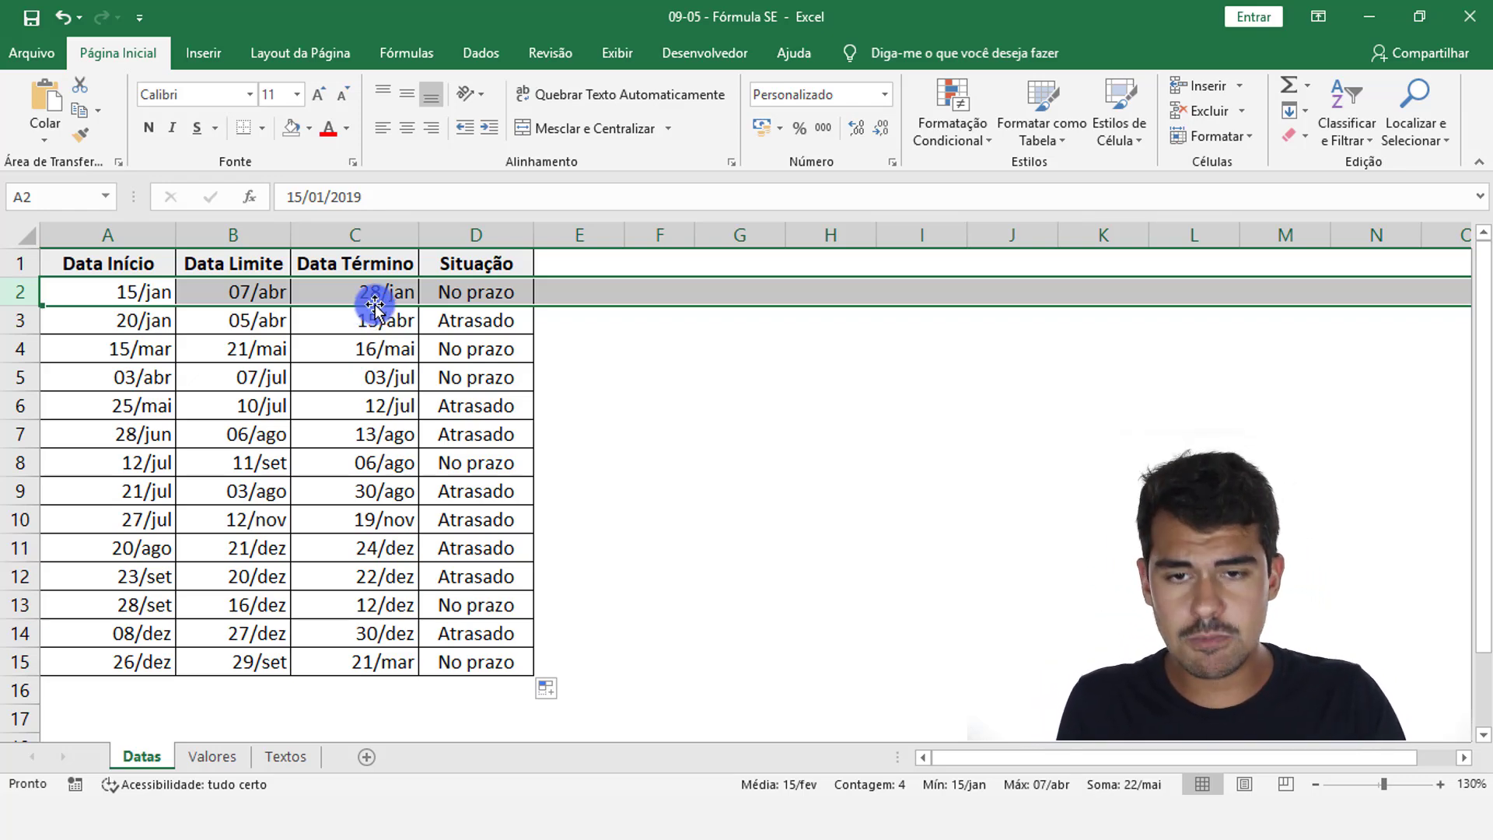
pyautogui.click(472, 291)
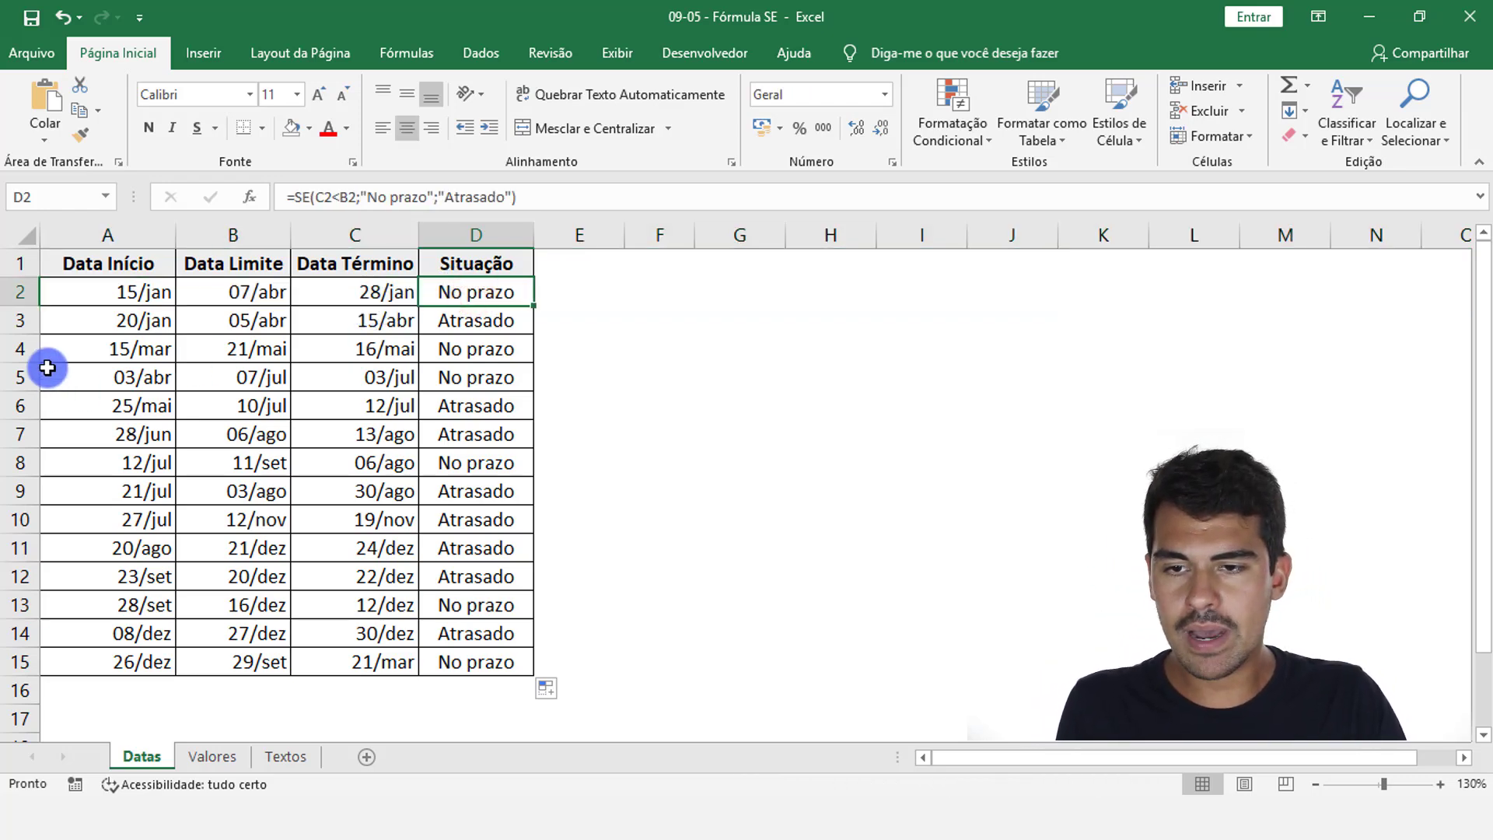
pyautogui.click(19, 320)
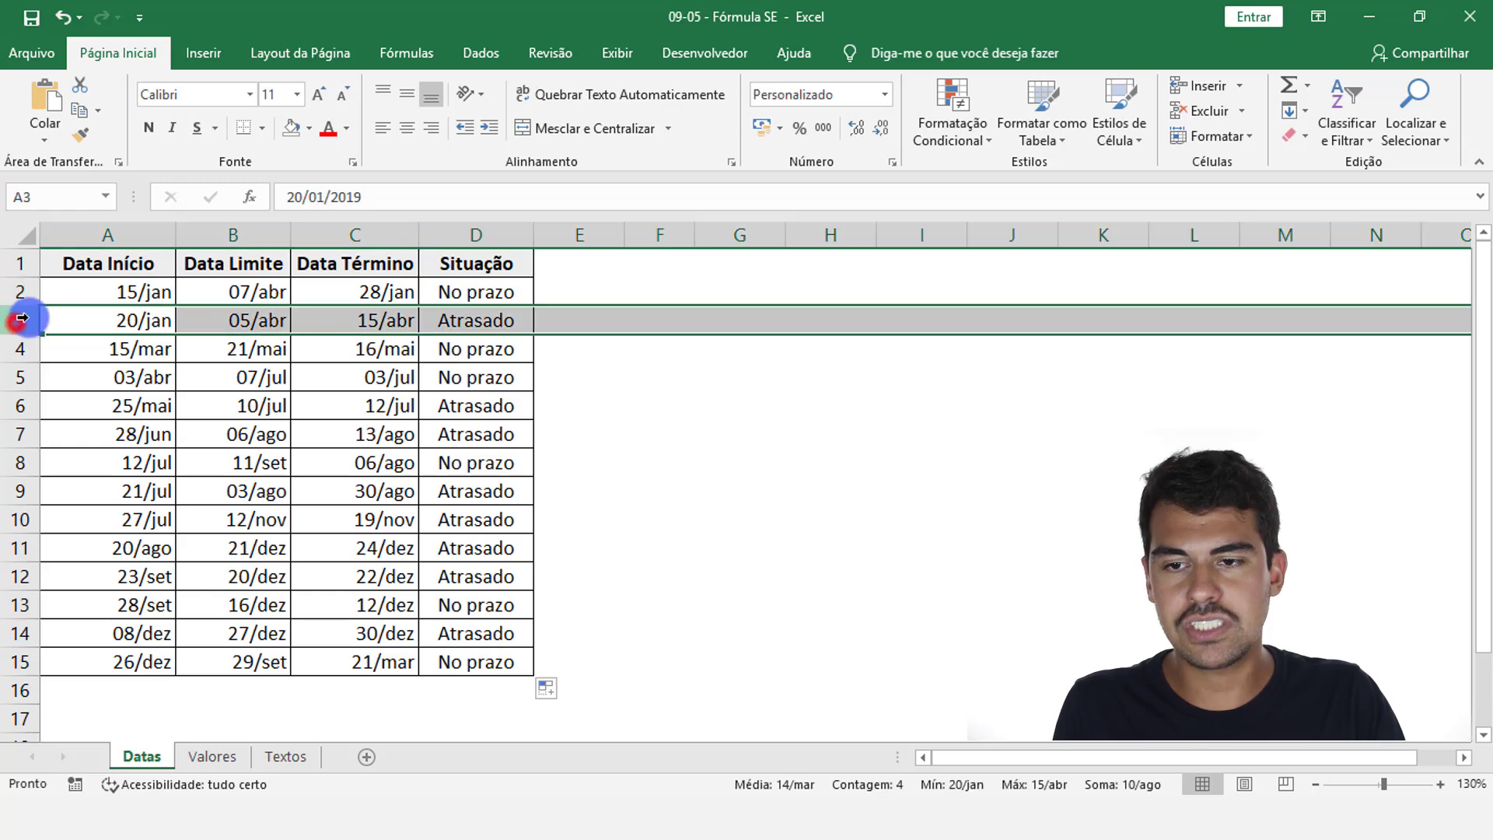
pyautogui.click(382, 317)
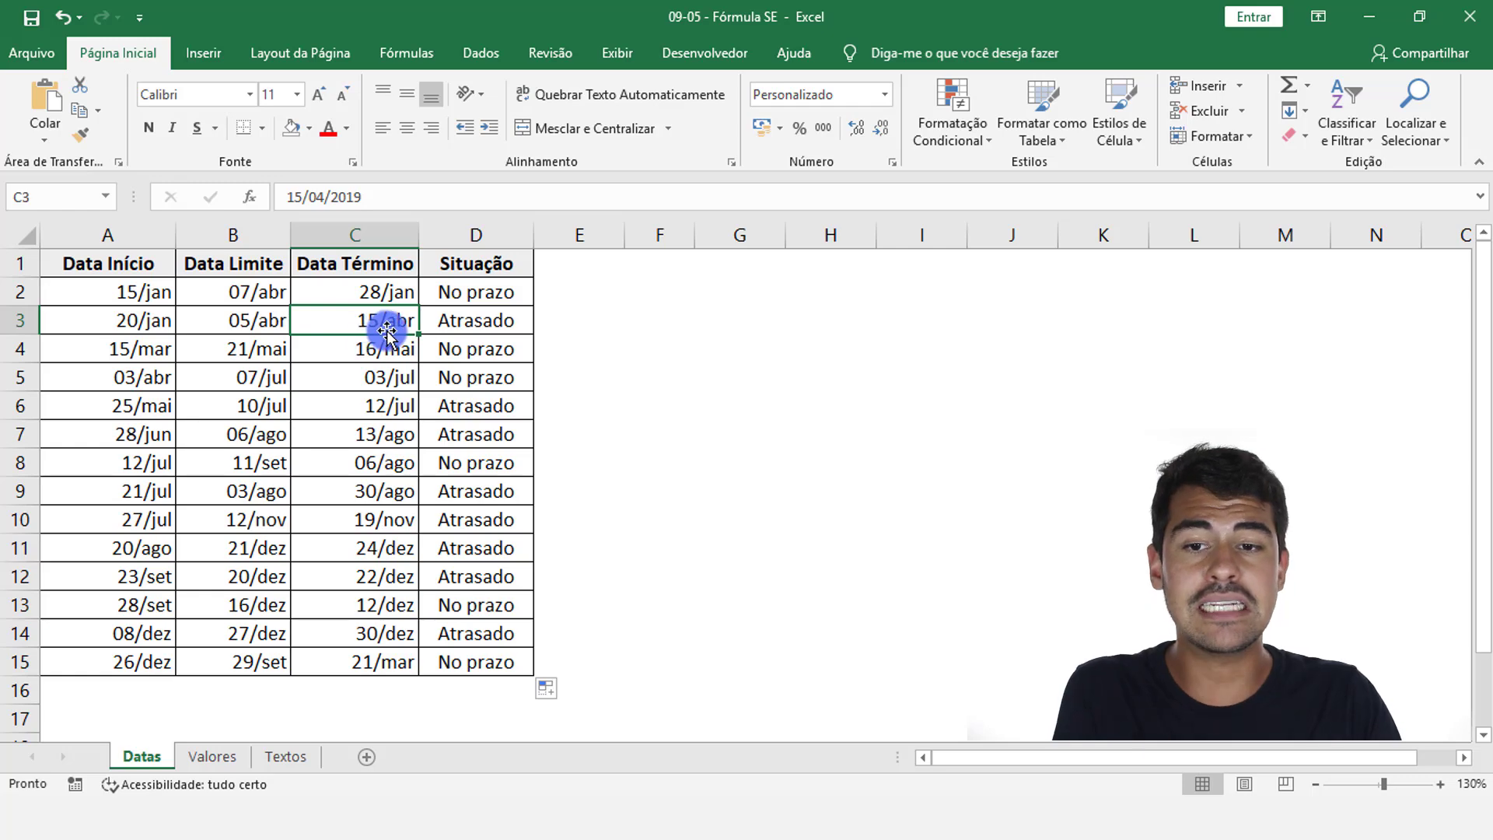
pyautogui.click(241, 320)
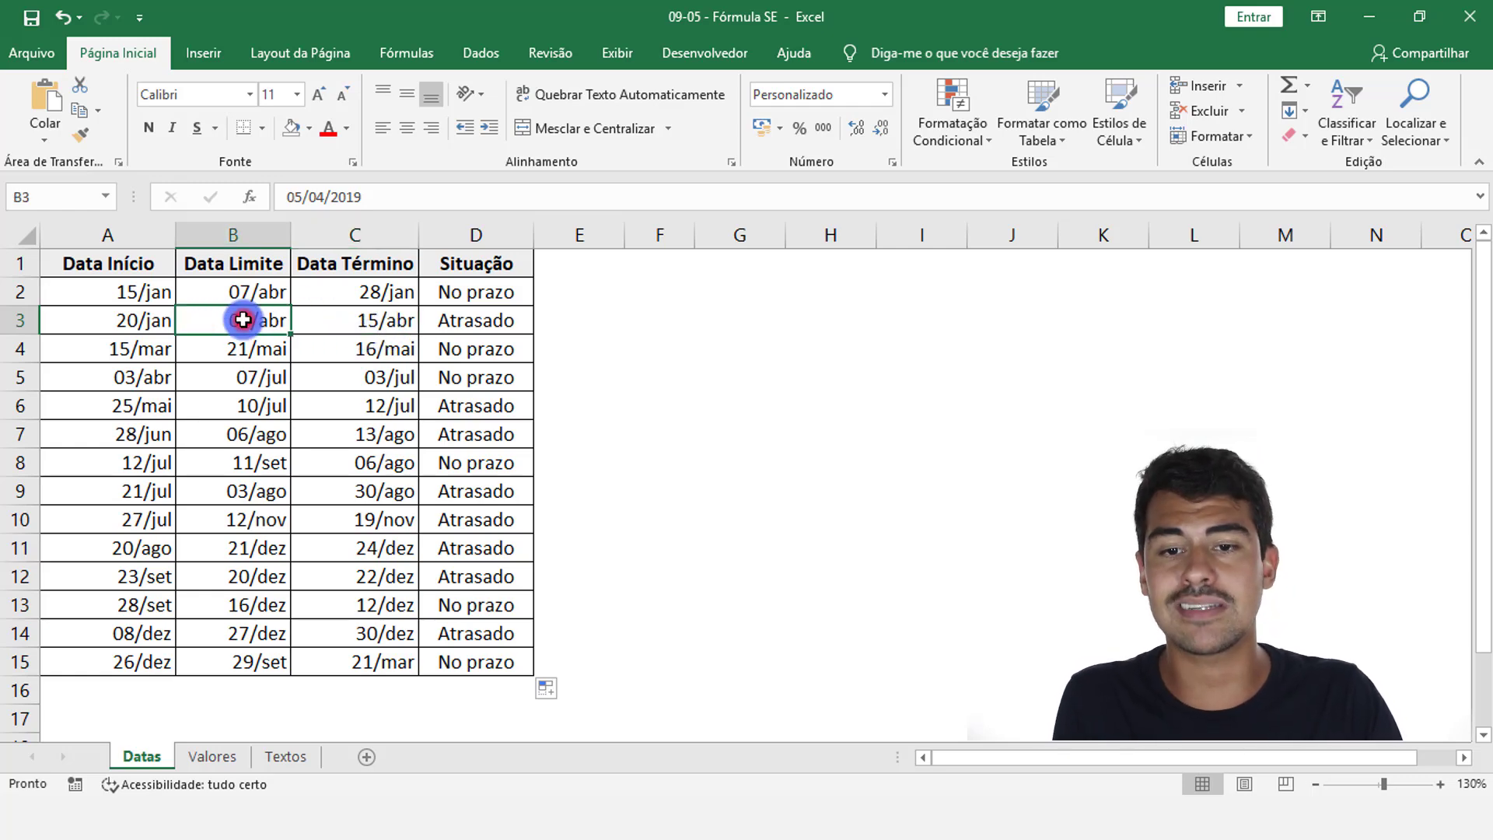
pyautogui.click(375, 325)
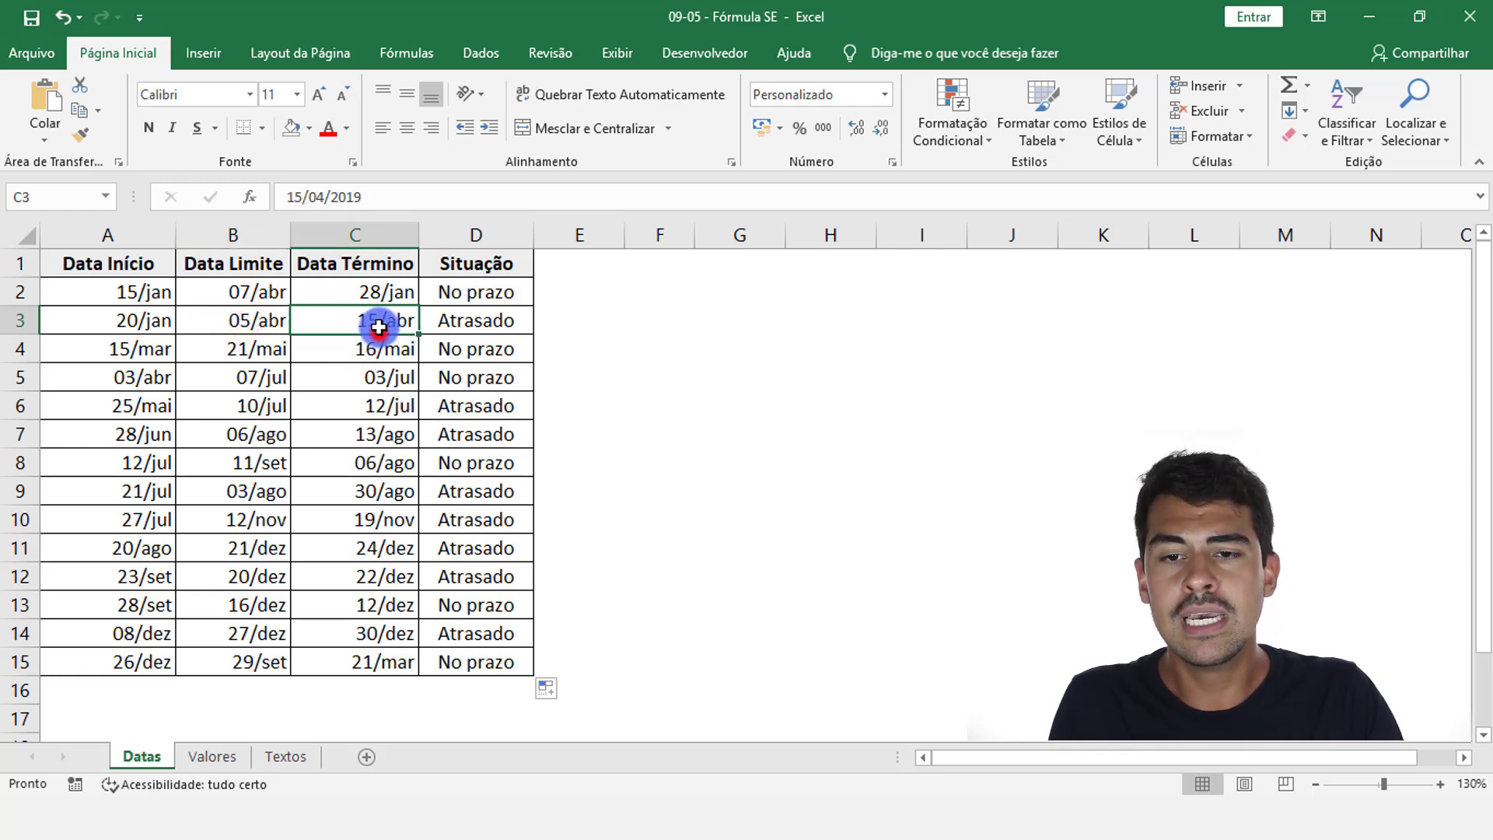
pyautogui.click(482, 319)
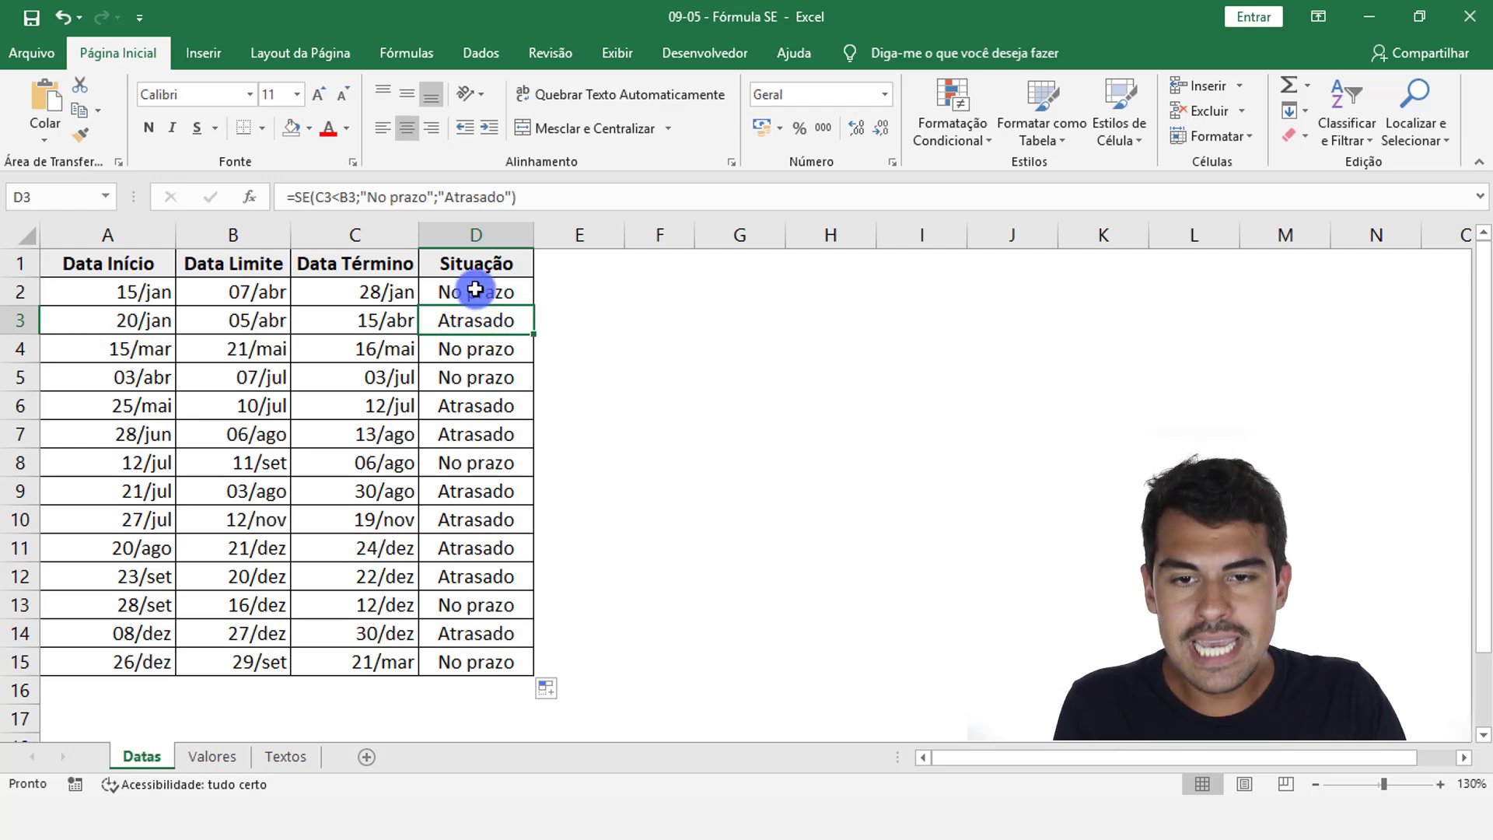
# Step: Review the SE formulas in the Situação column by stepping through the cells of D2:D15
pyautogui.moveTo(476, 289); pyautogui.dragTo(520, 674)
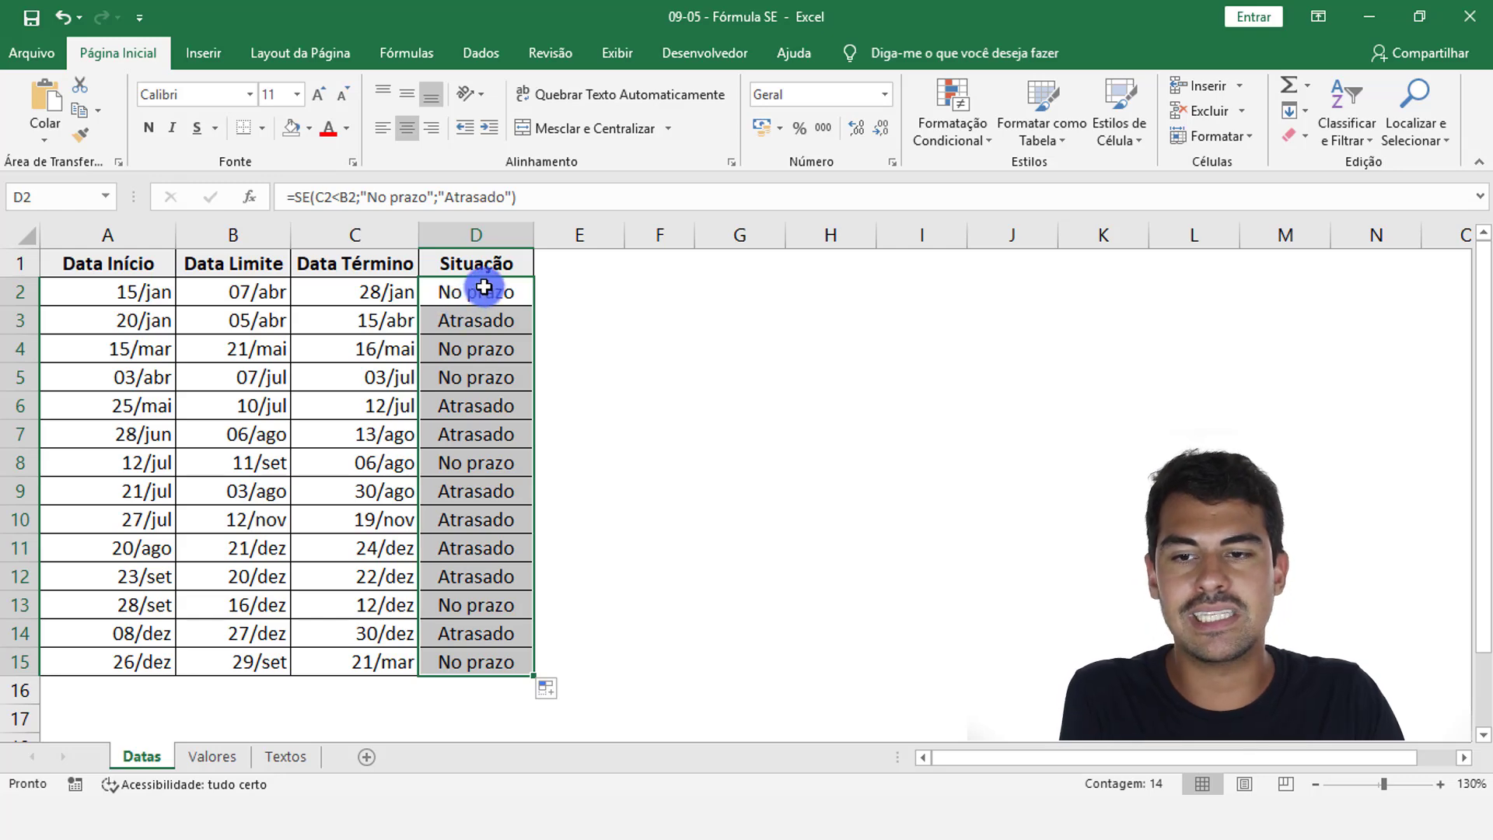
pyautogui.moveTo(483, 287); pyautogui.dragTo(489, 657)
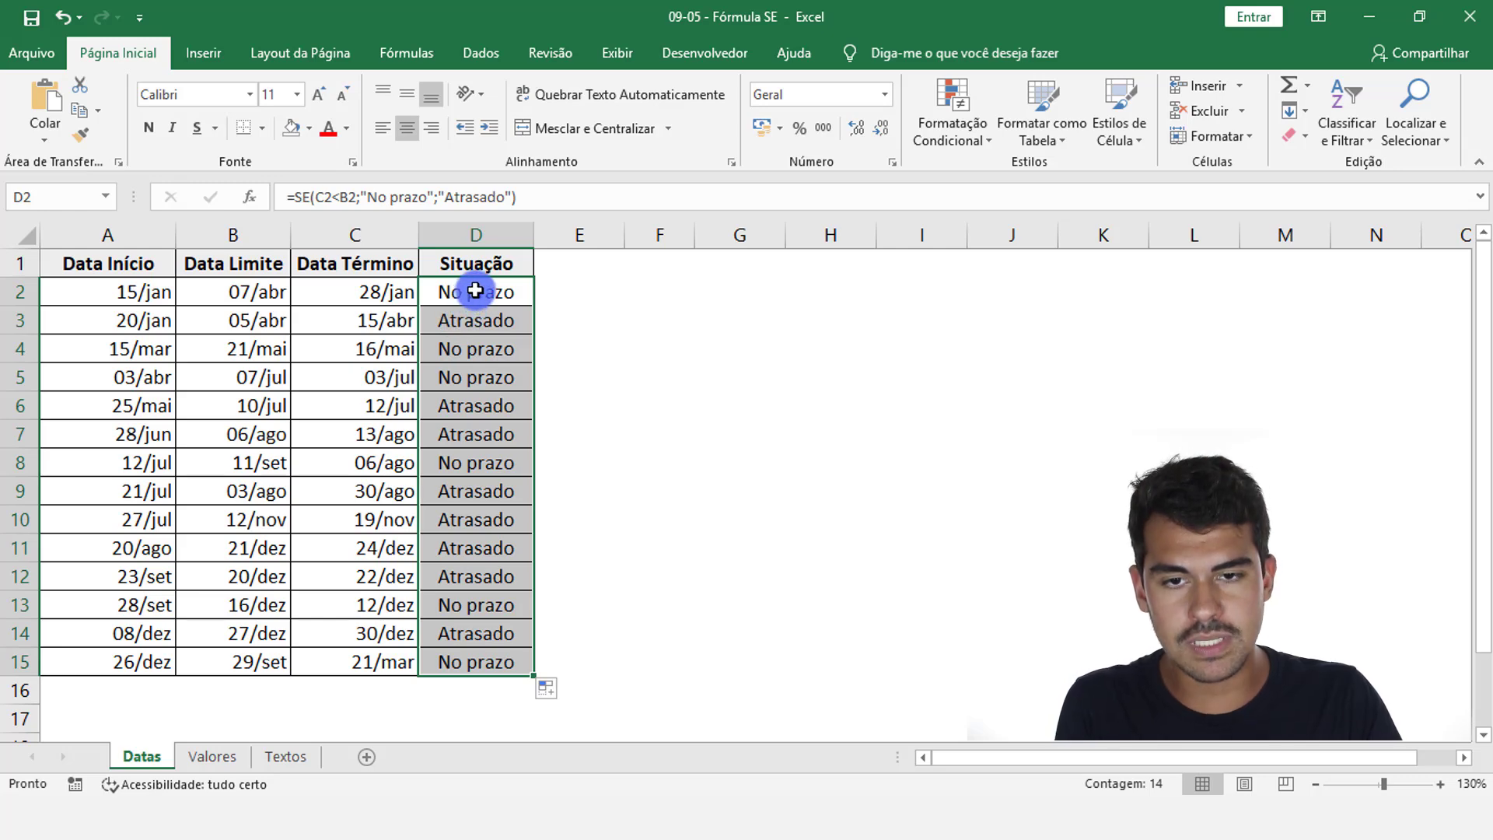
pyautogui.moveTo(477, 290); pyautogui.dragTo(486, 649)
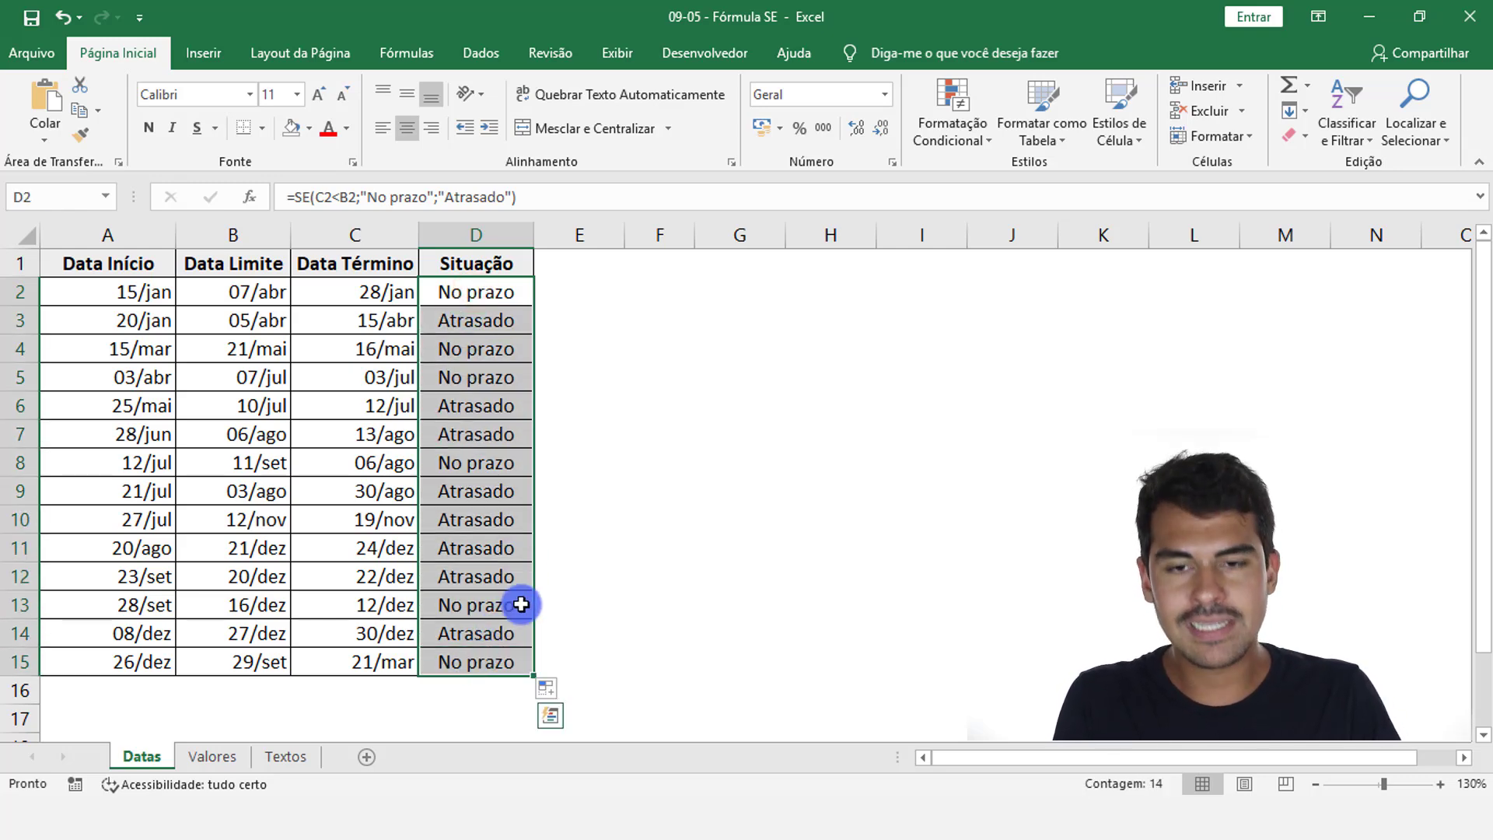
pyautogui.press('Return')
pyautogui.press('Return')
pyautogui.press('Return')
pyautogui.press('Return')
pyautogui.press('Return')
pyautogui.press('Return')
pyautogui.press('Return')
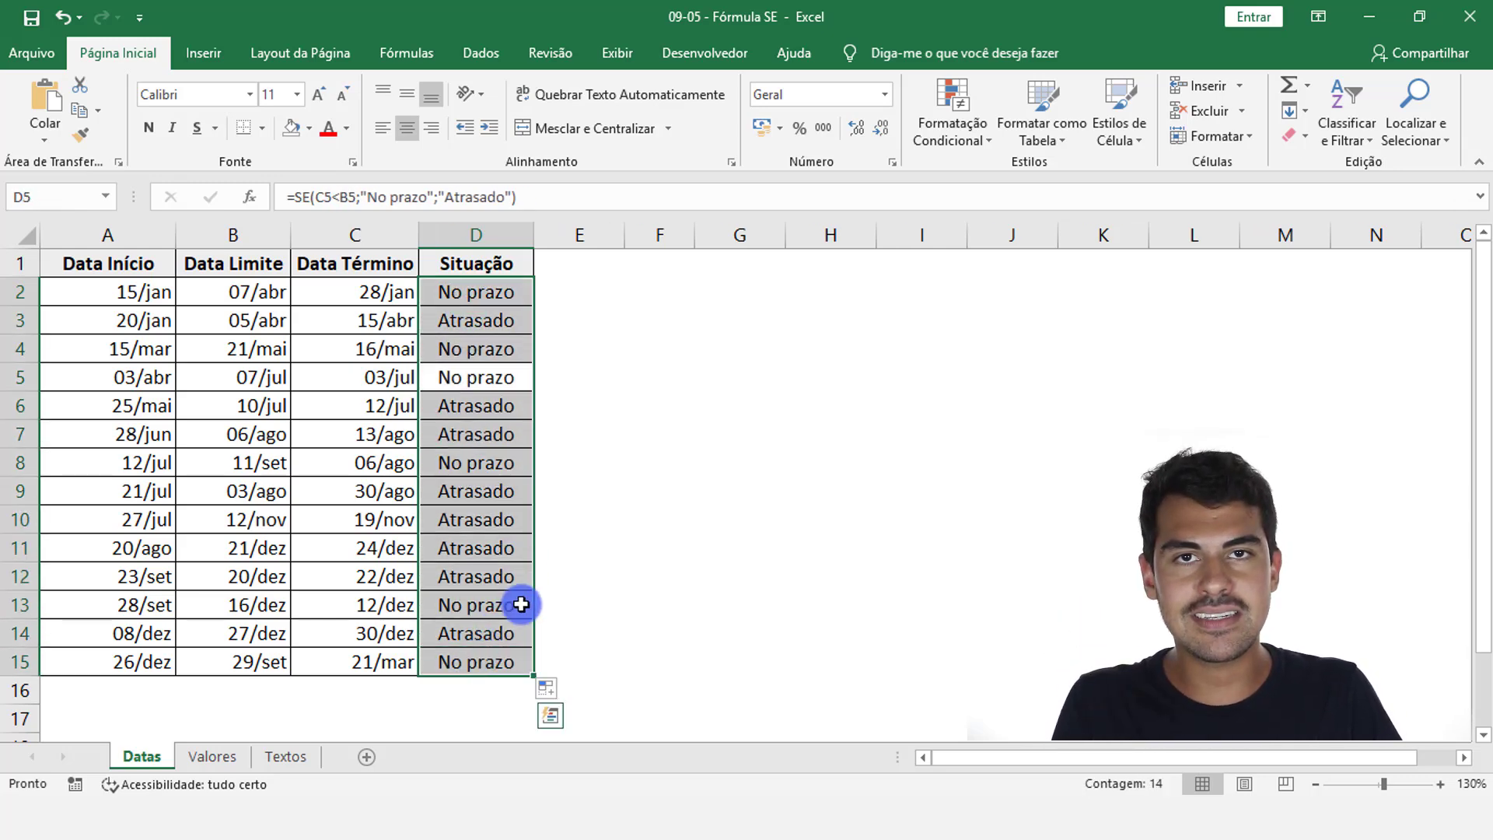
pyautogui.hotkey('shift', 'Return')
pyautogui.hotkey('shift', 'Return')
pyautogui.hotkey('shift', 'Return')
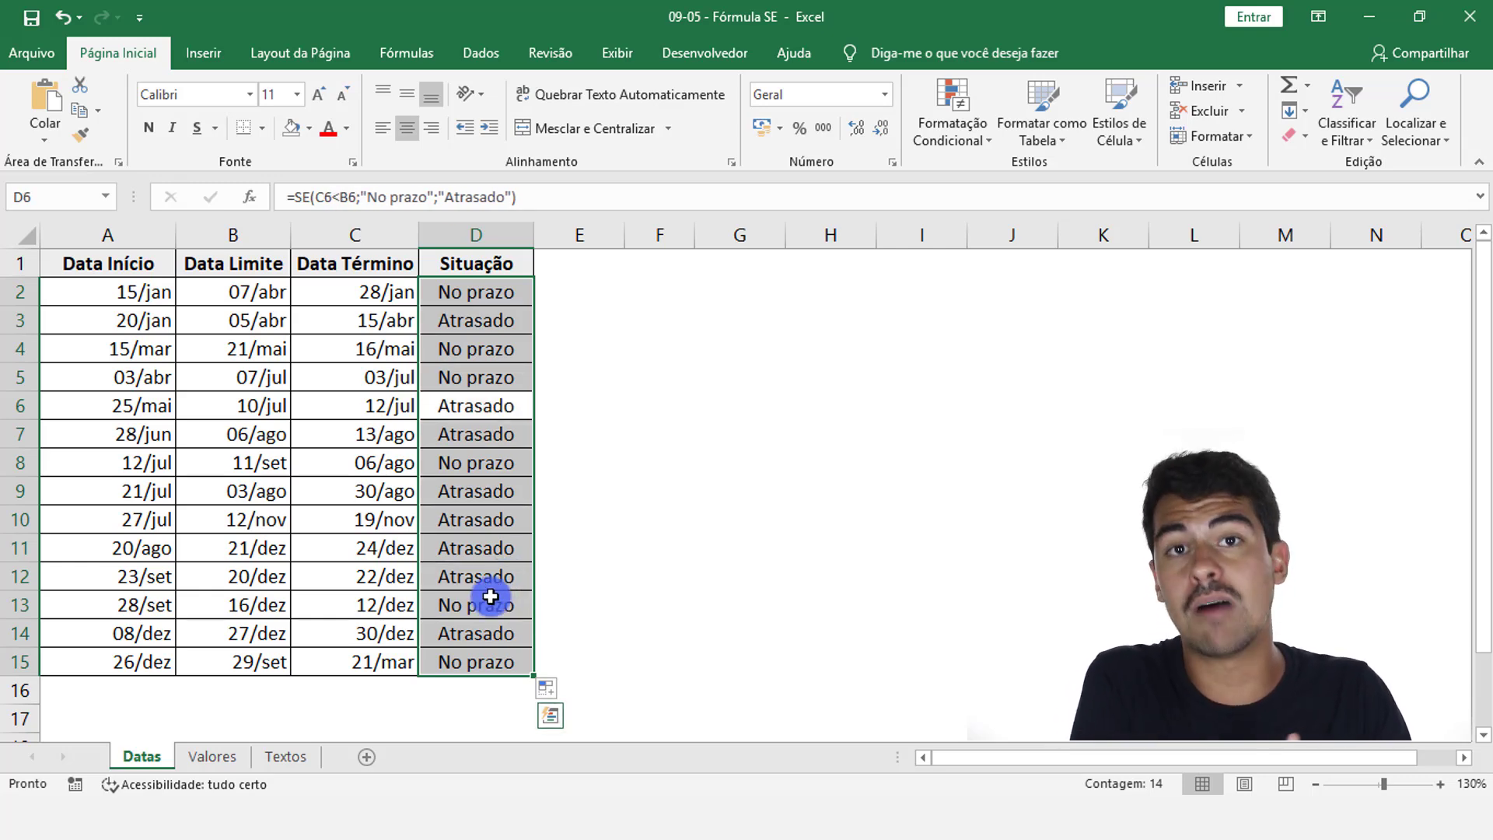
# Step: Change the Data Término in cell C3 to 03/04/2019
pyautogui.click(383, 324)
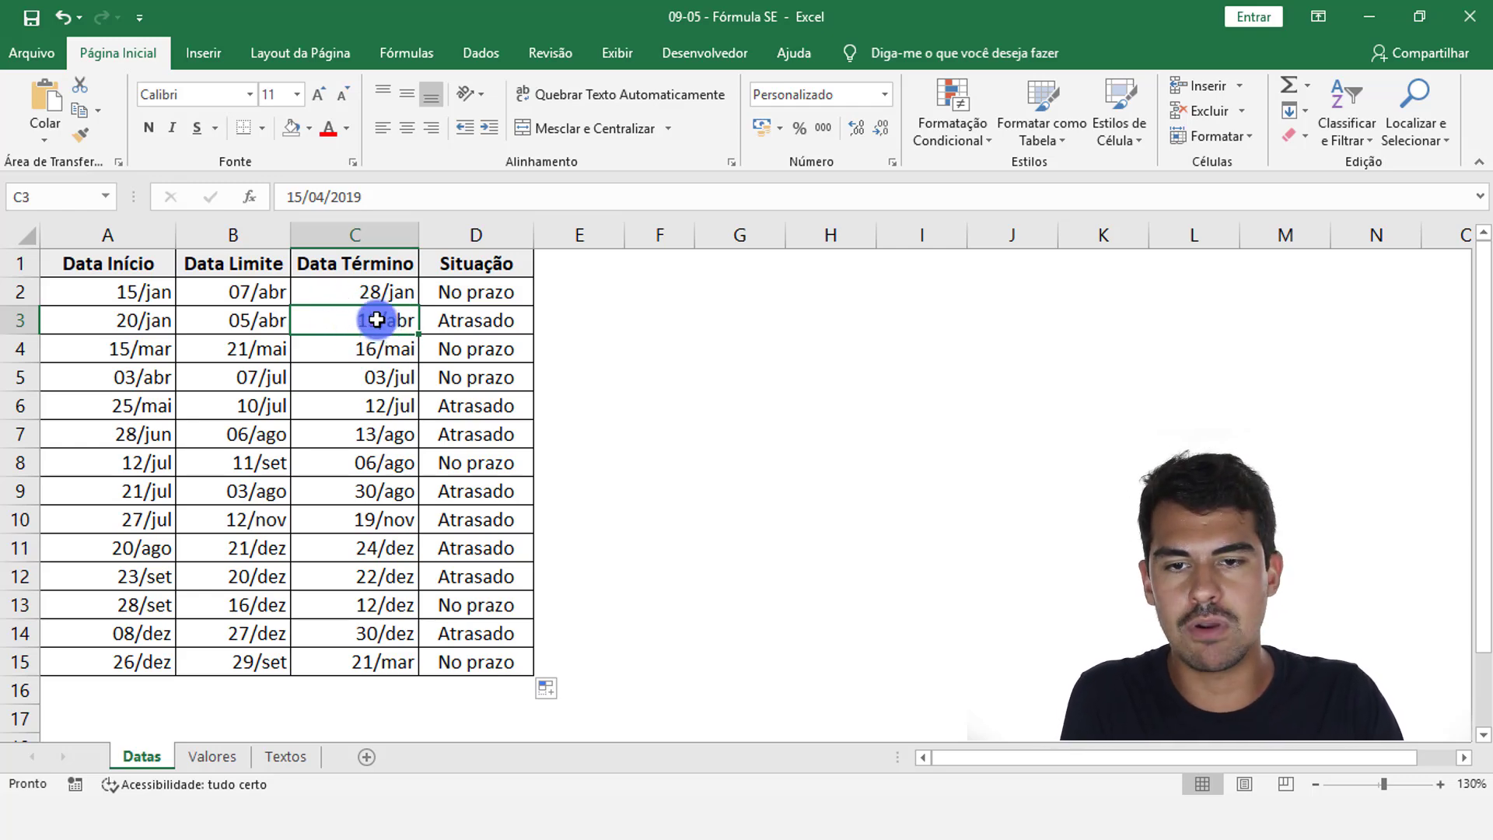
pyautogui.doubleClick(377, 320)
pyautogui.click(331, 320)
pyautogui.press('BackSpace')
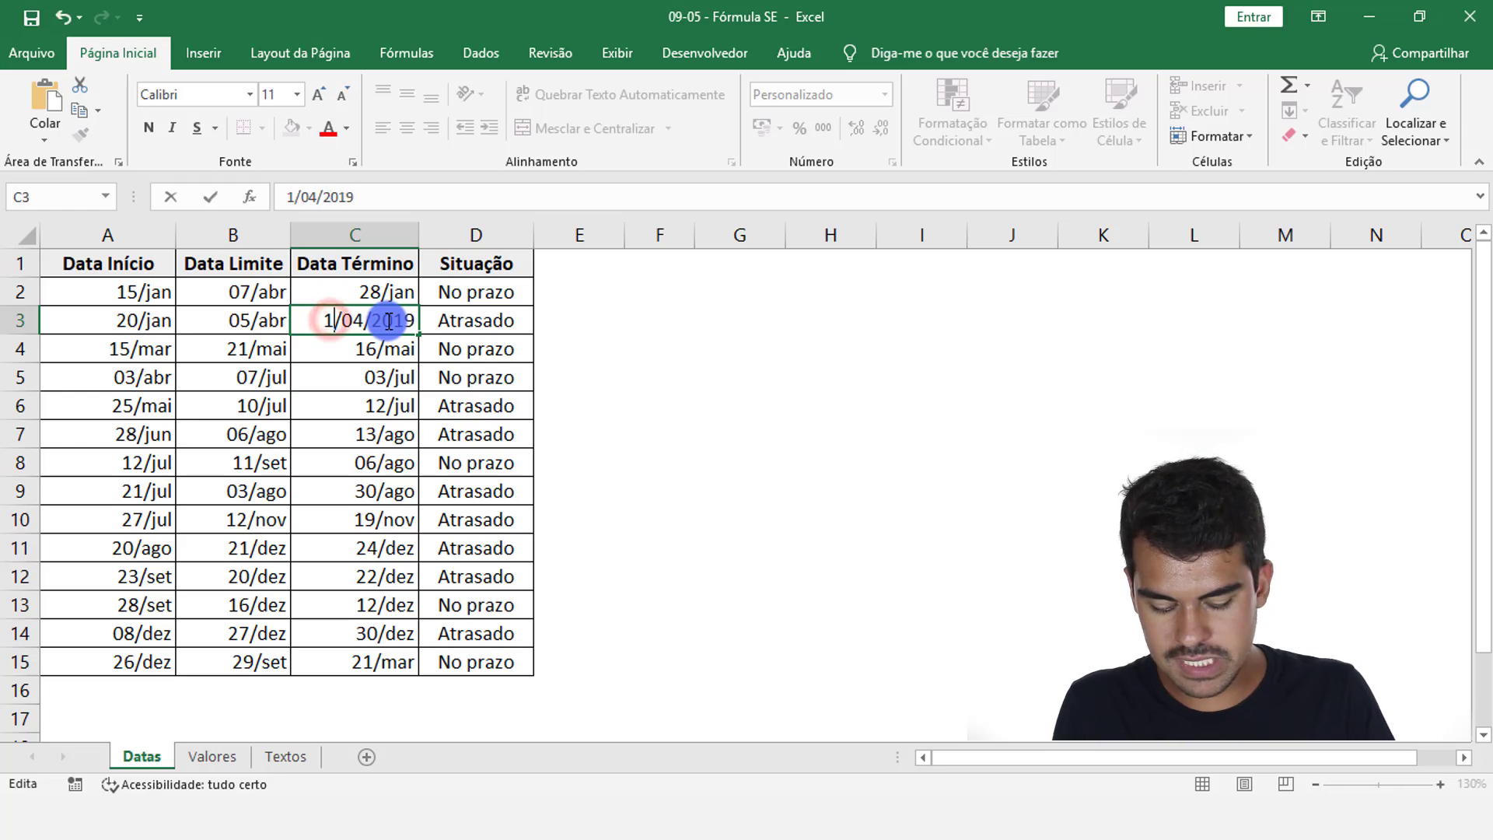
pyautogui.press('BackSpace')
pyautogui.write('03')
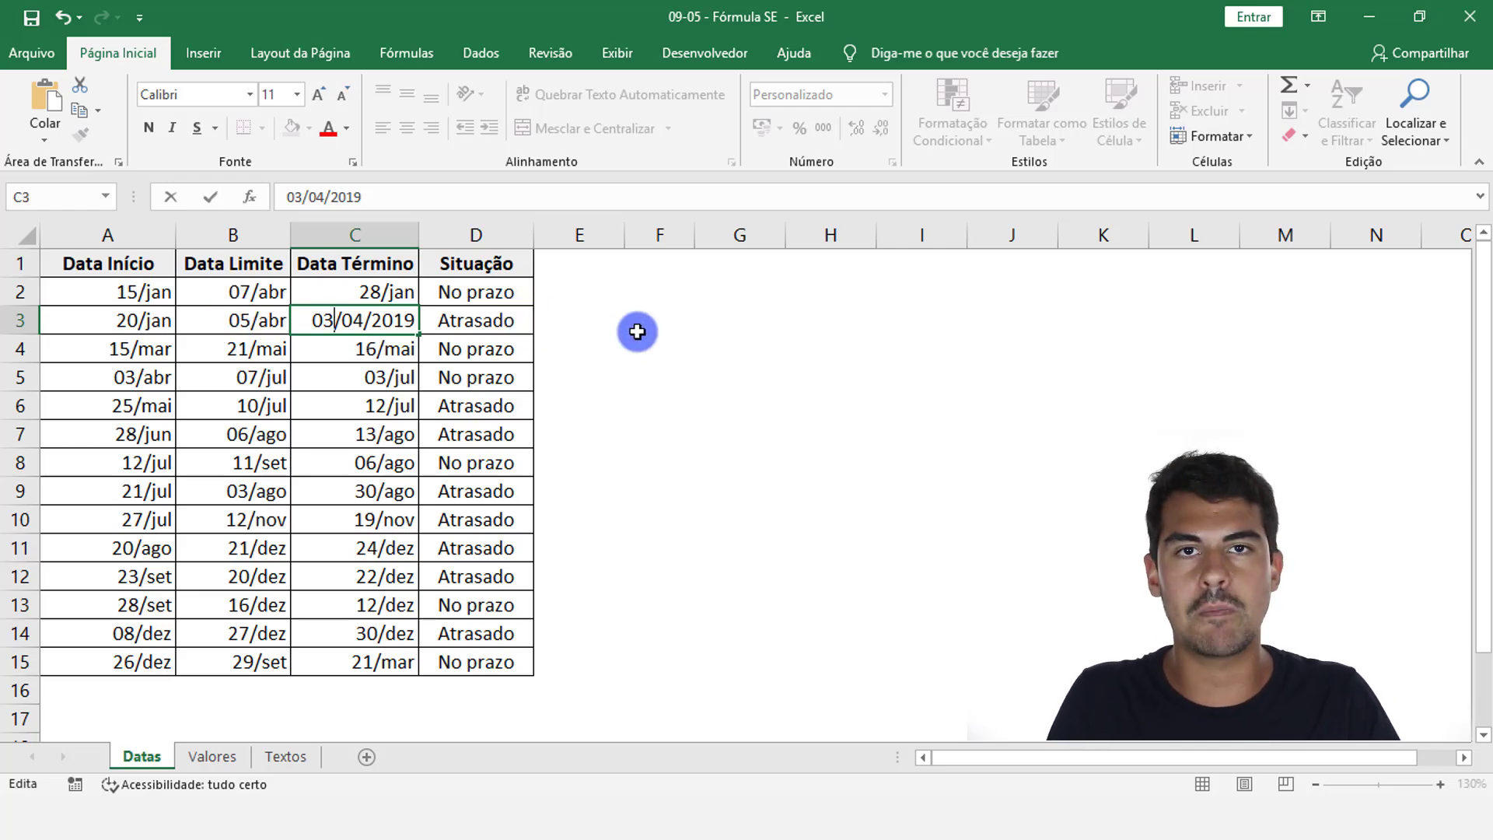
pyautogui.press('Return')
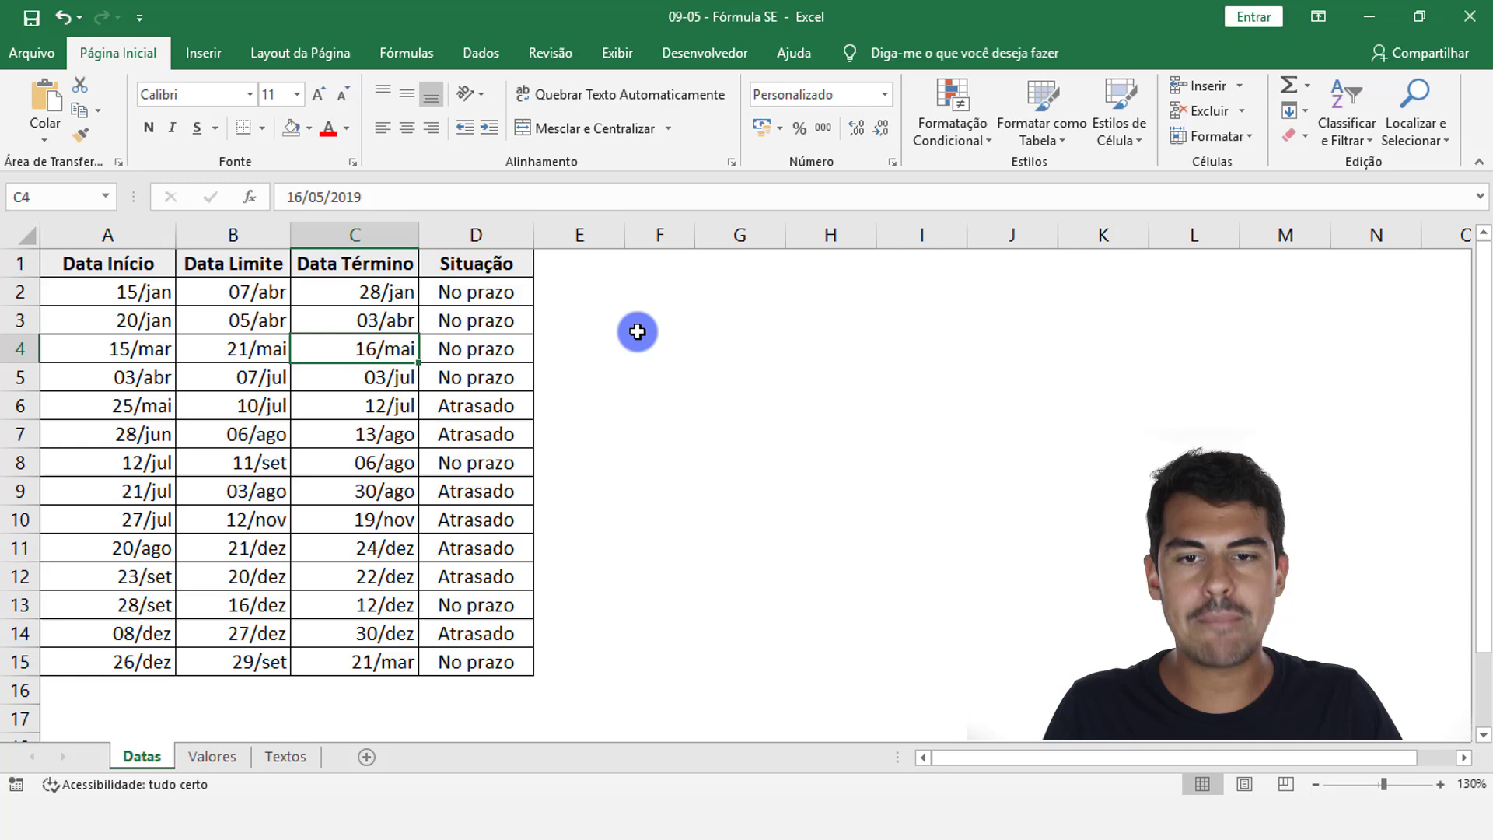
# Step: Check the Situação in row 3 against its end date and limit date
pyautogui.click(495, 323)
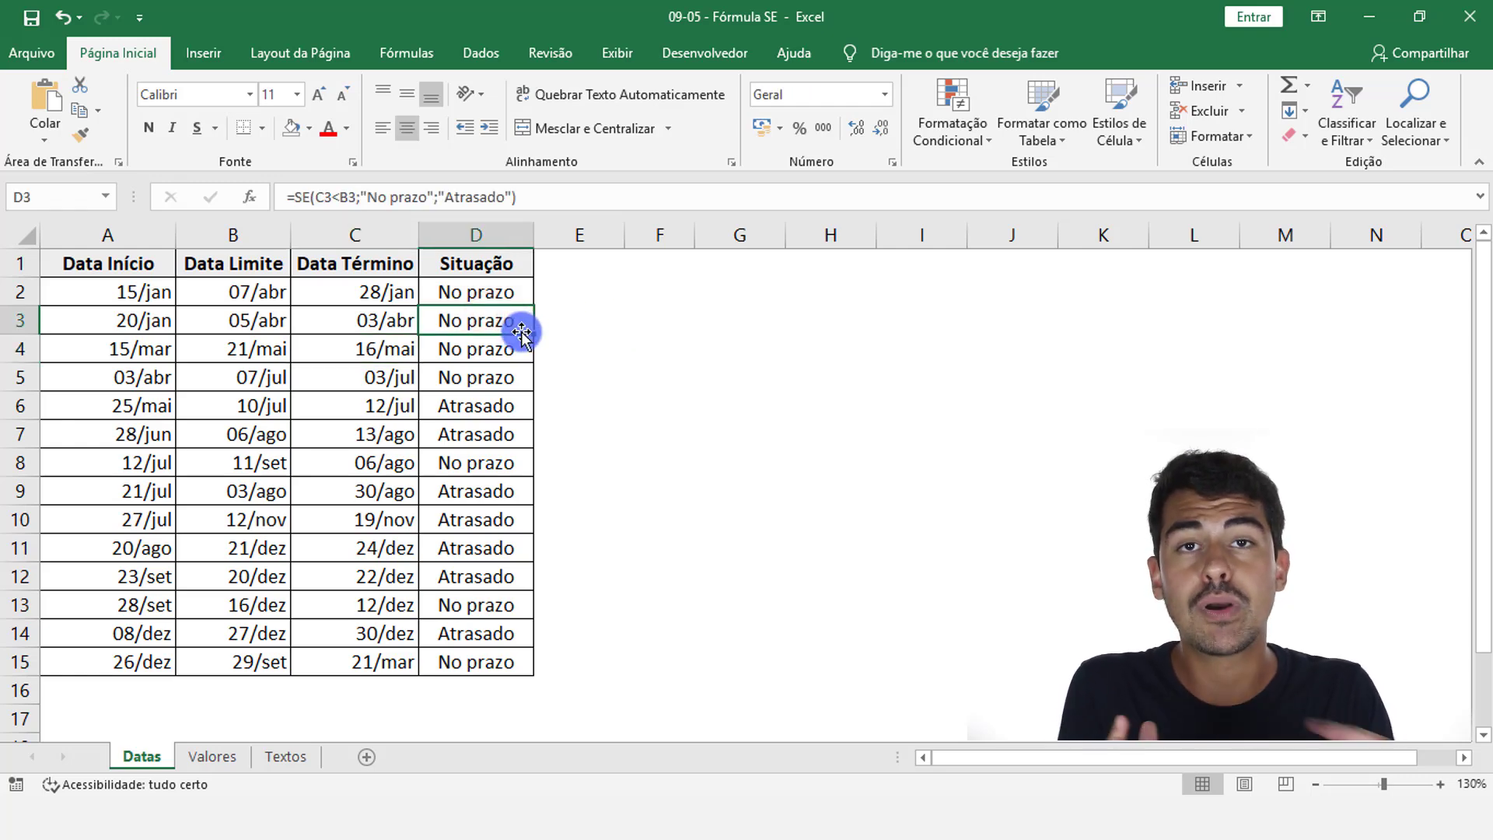
pyautogui.click(400, 323)
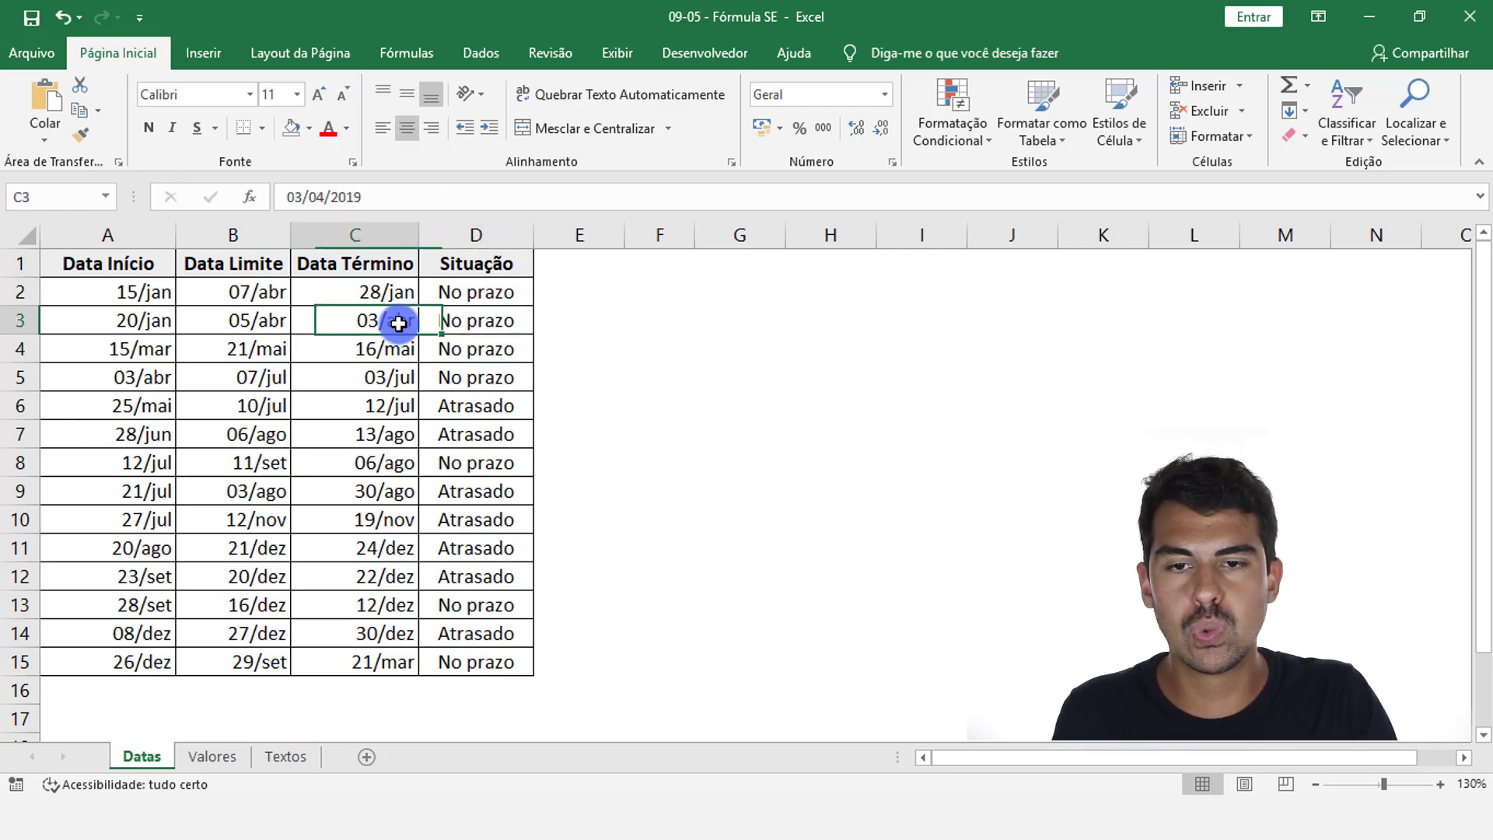
pyautogui.click(252, 324)
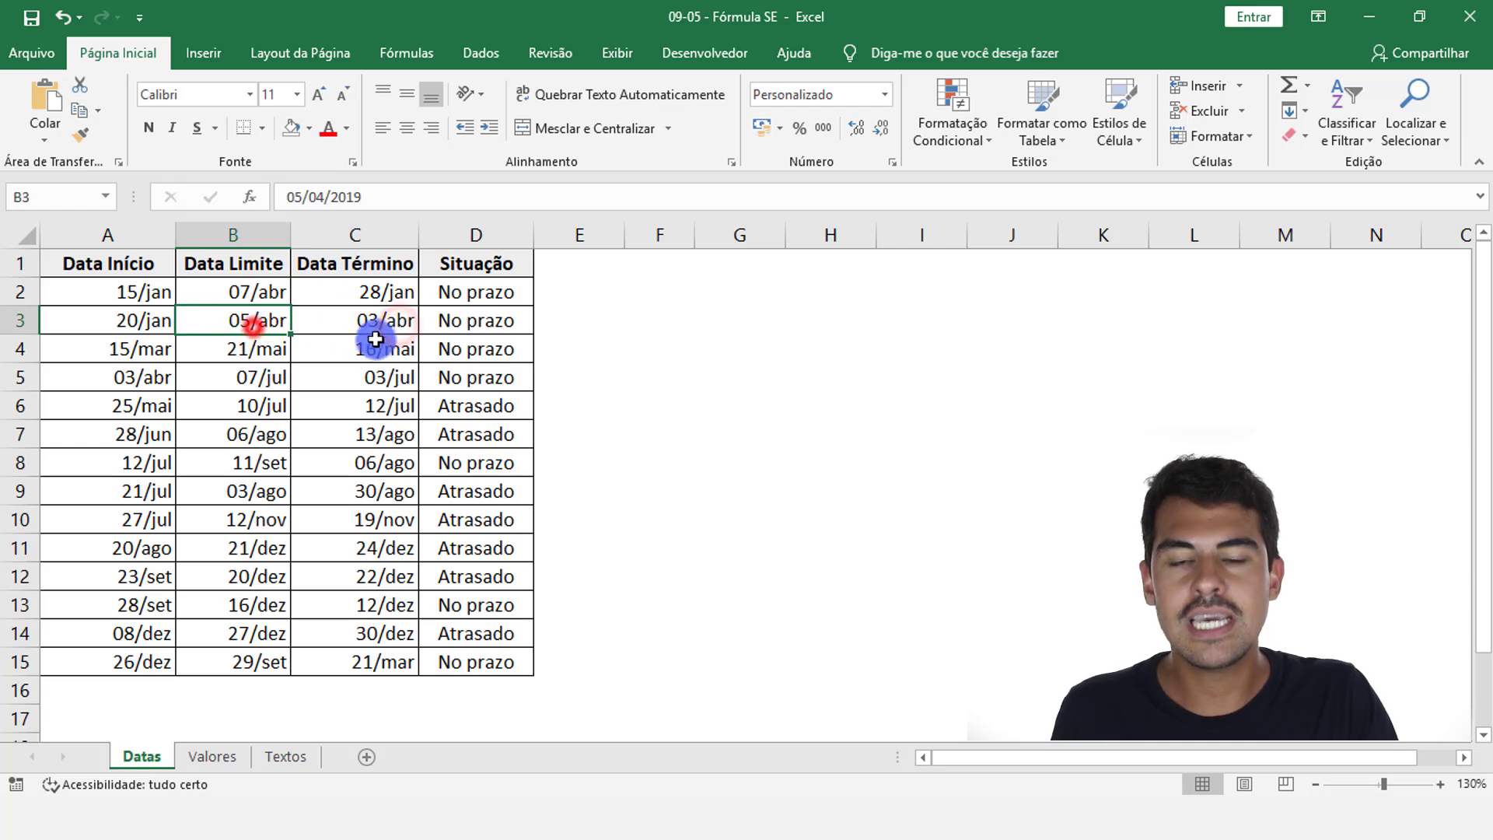
# Step: Clear all formulas from the Situação column in D2:D15
pyautogui.click(497, 294)
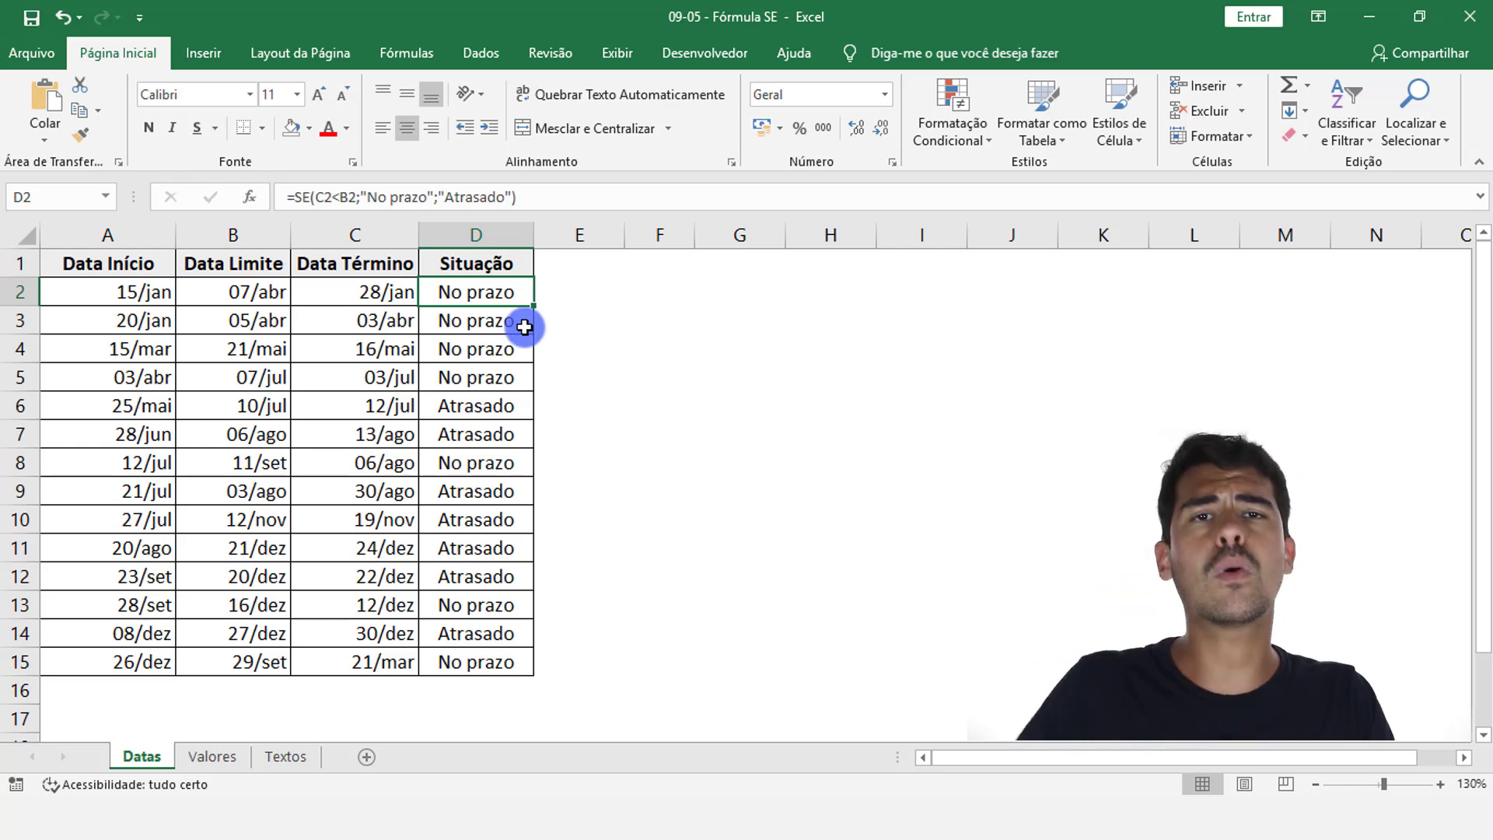
pyautogui.moveTo(476, 291); pyautogui.dragTo(490, 634)
pyautogui.press('Delete')
# Step: Start a new formula in cell D2 of the Situação column with an equals sign
pyautogui.click(500, 294)
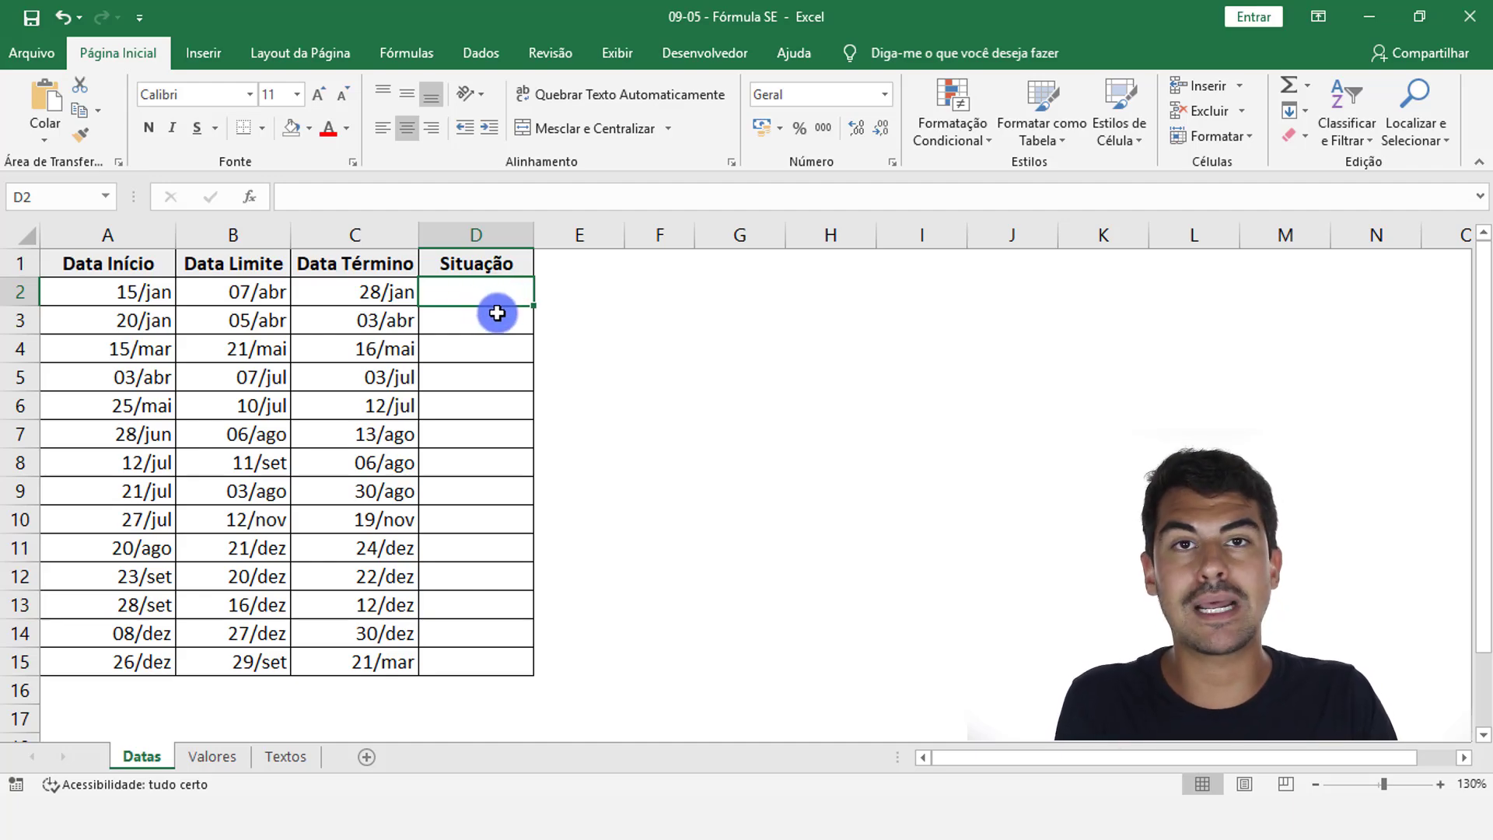
pyautogui.scroll(3, 483, 297)
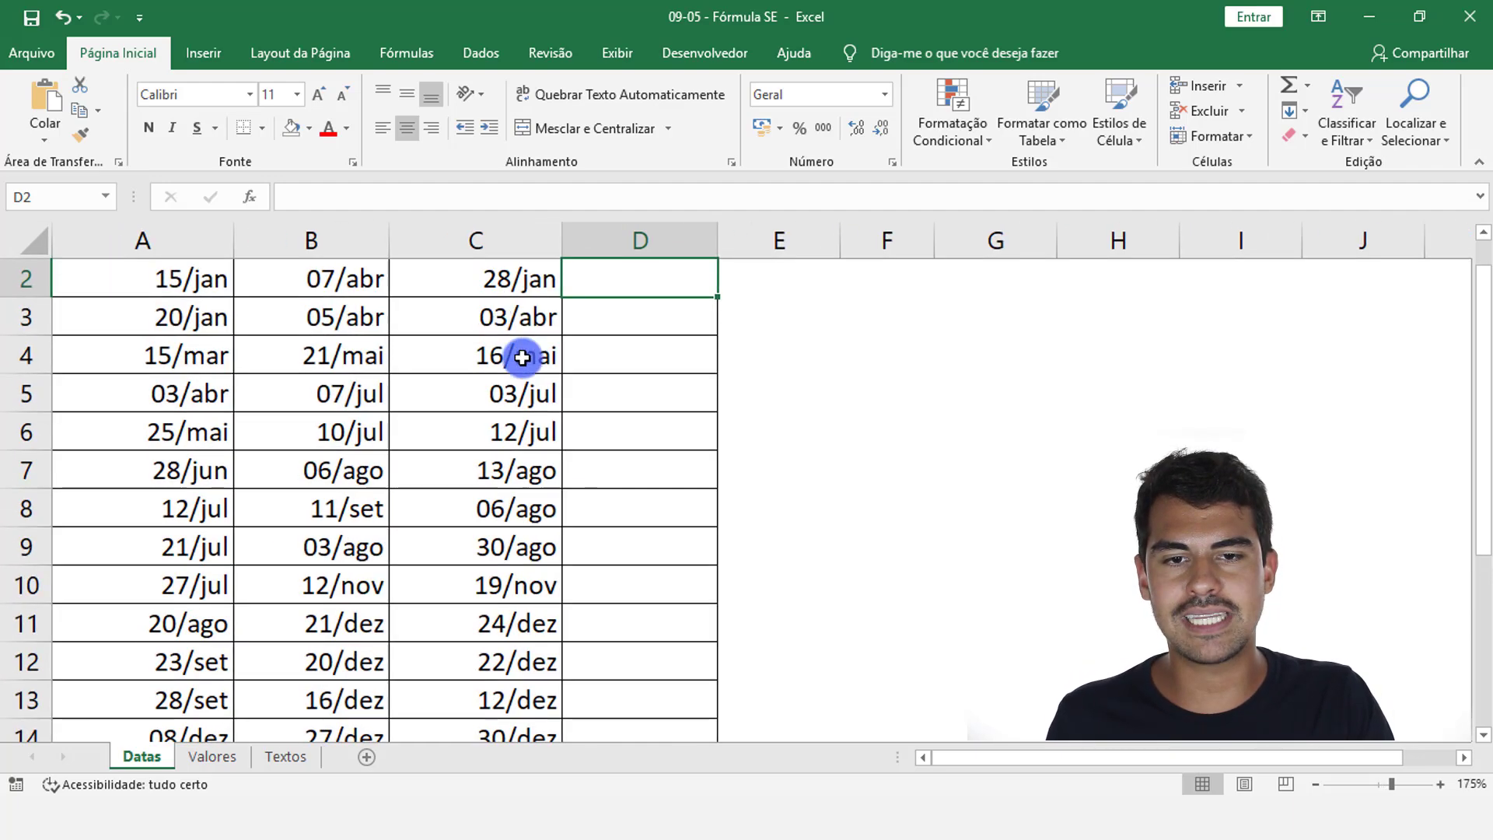
pyautogui.scroll(1, 534, 357)
pyautogui.scroll(3, 521, 357)
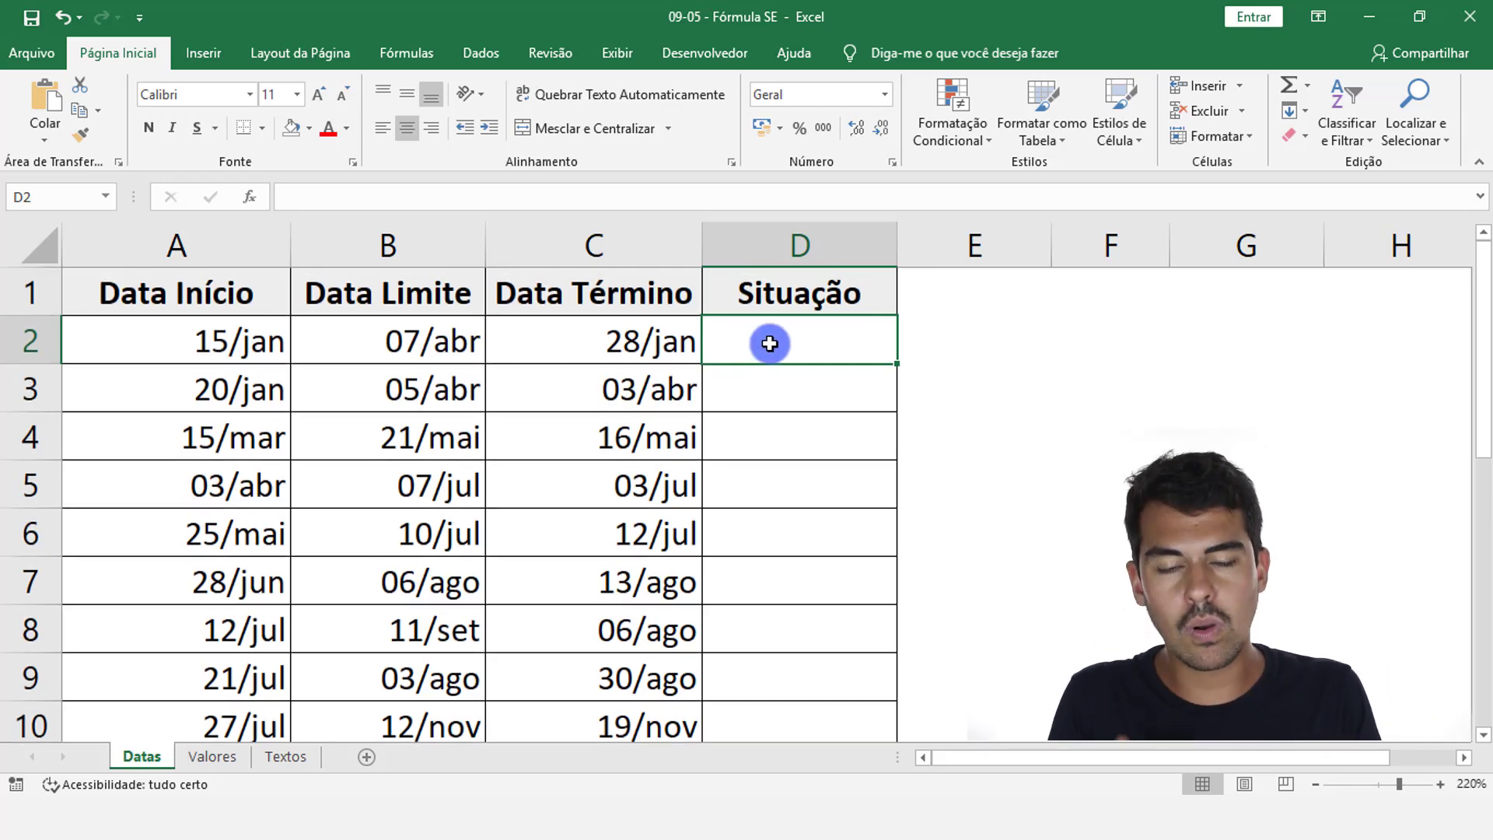
pyautogui.write('=')
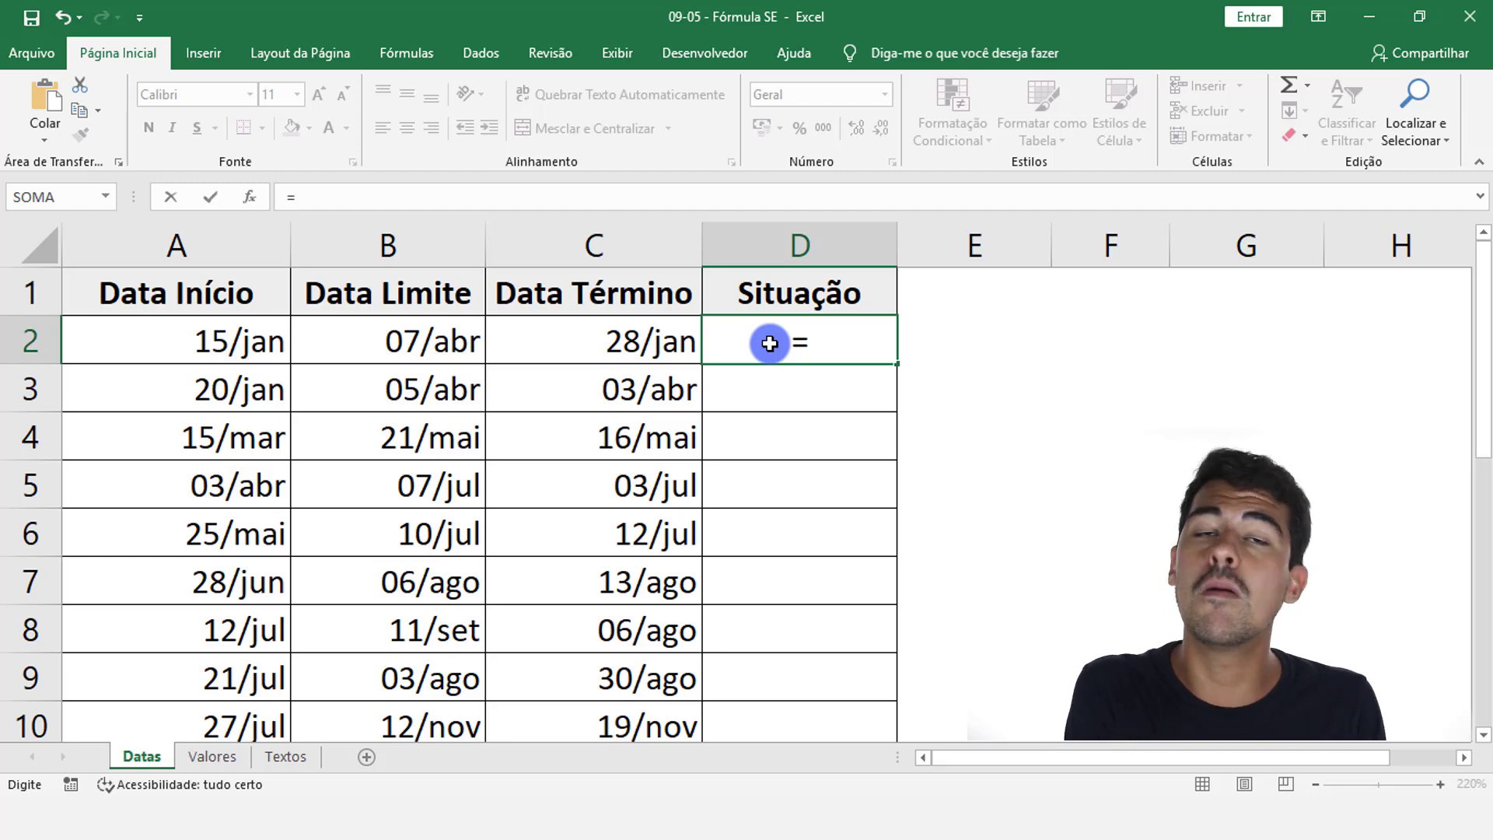
pyautogui.write('SE')
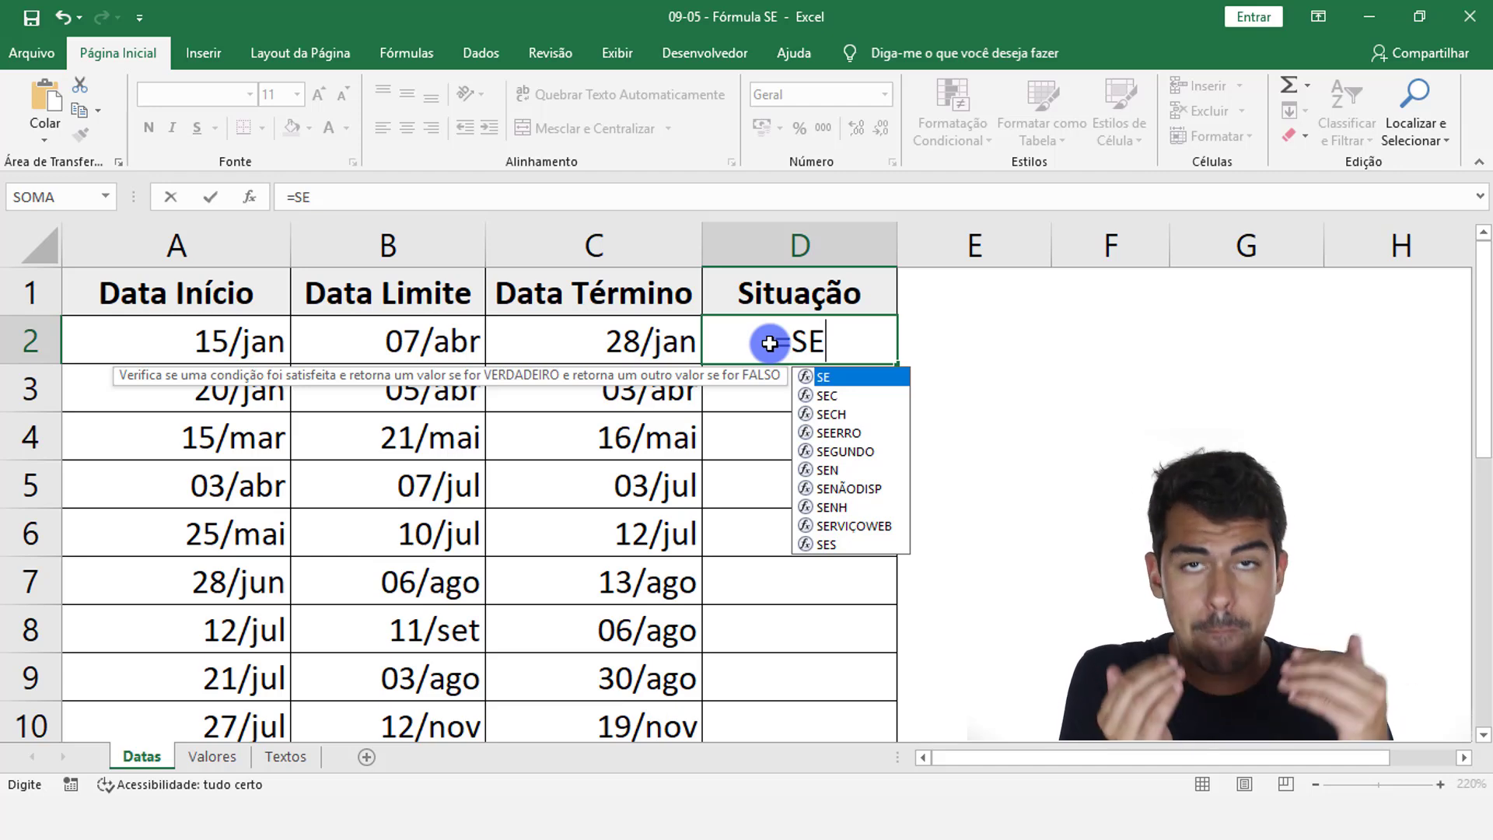
pyautogui.press('BackSpace')
pyautogui.press('BackSpace')
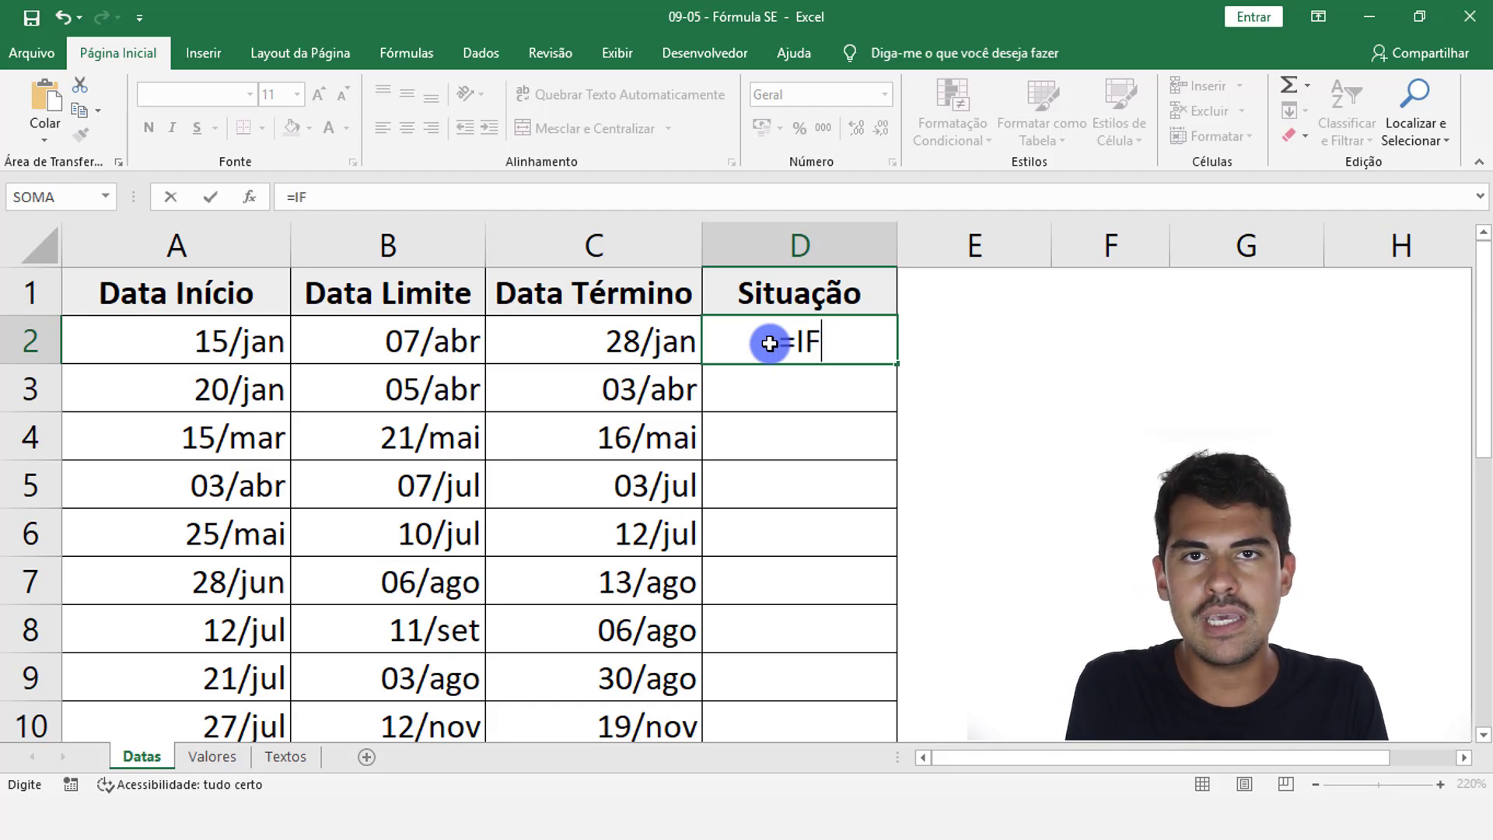
pyautogui.write('IF')
pyautogui.press('BackSpace')
pyautogui.press('BackSpace')
# Step: Begin the SE function in cell D2, ready for its logical test
pyautogui.write('SER')
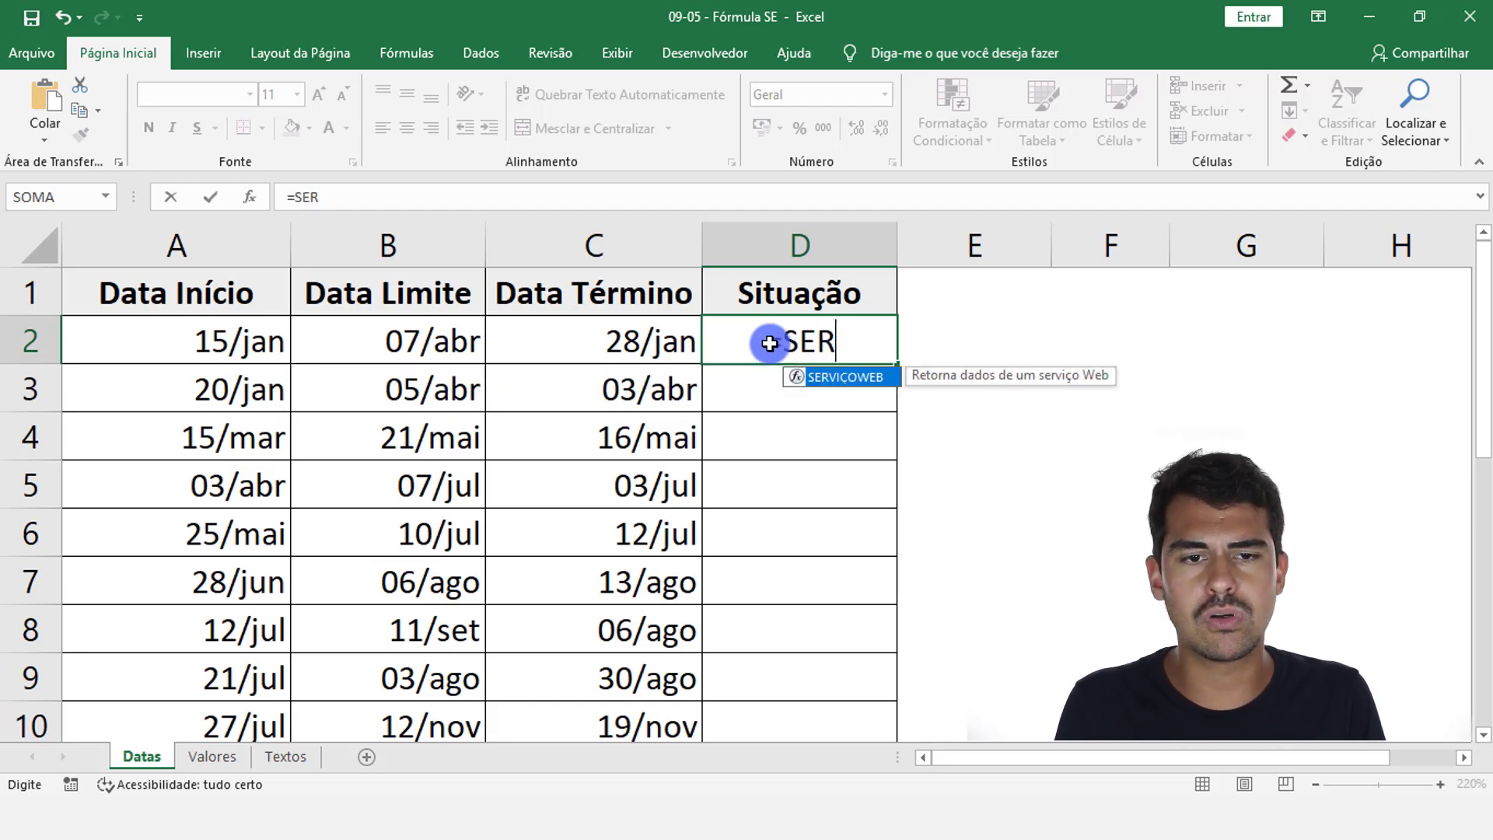
pyautogui.press('BackSpace')
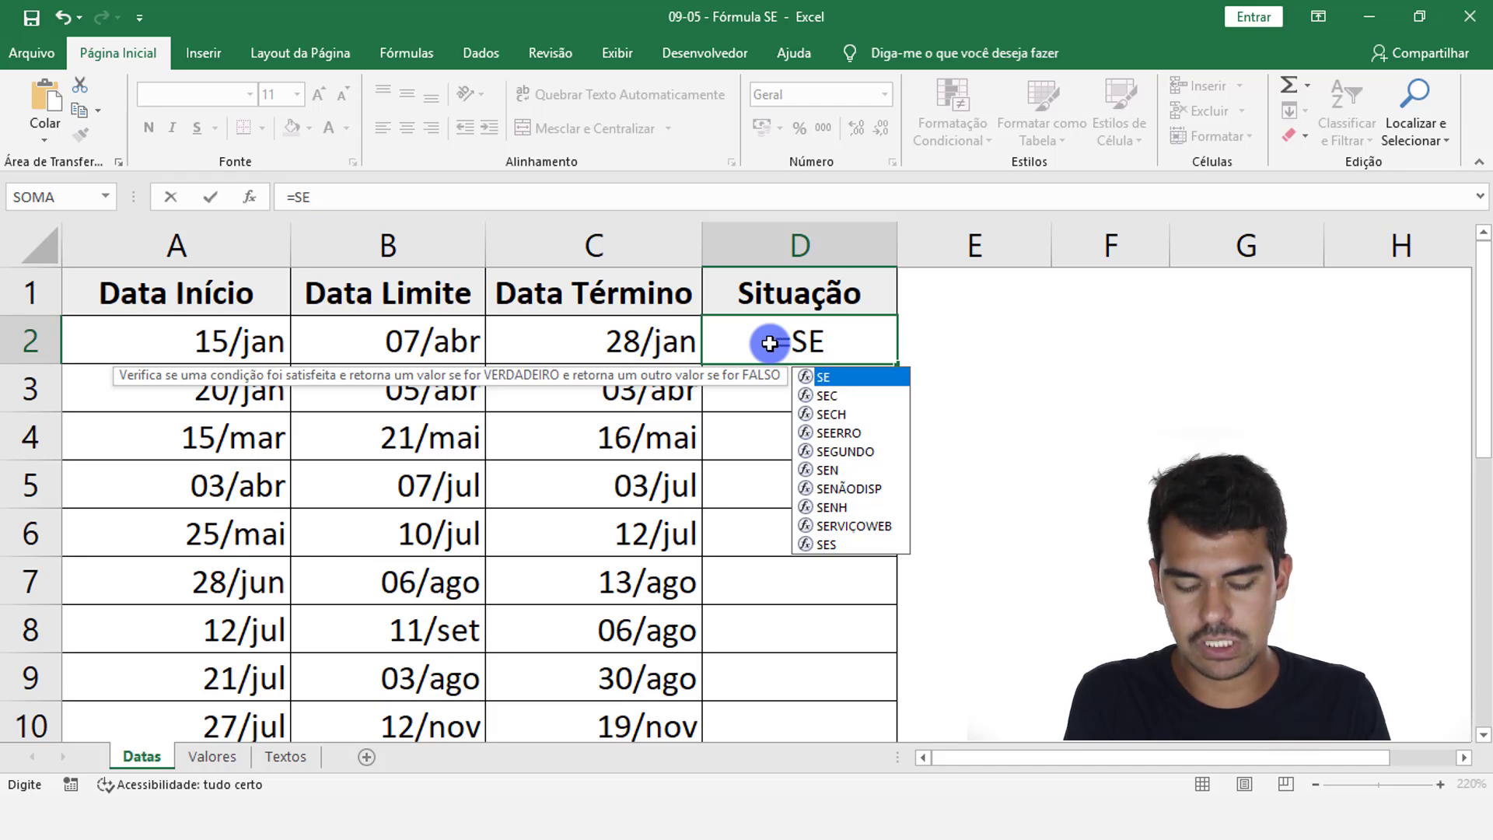
pyautogui.write('(')
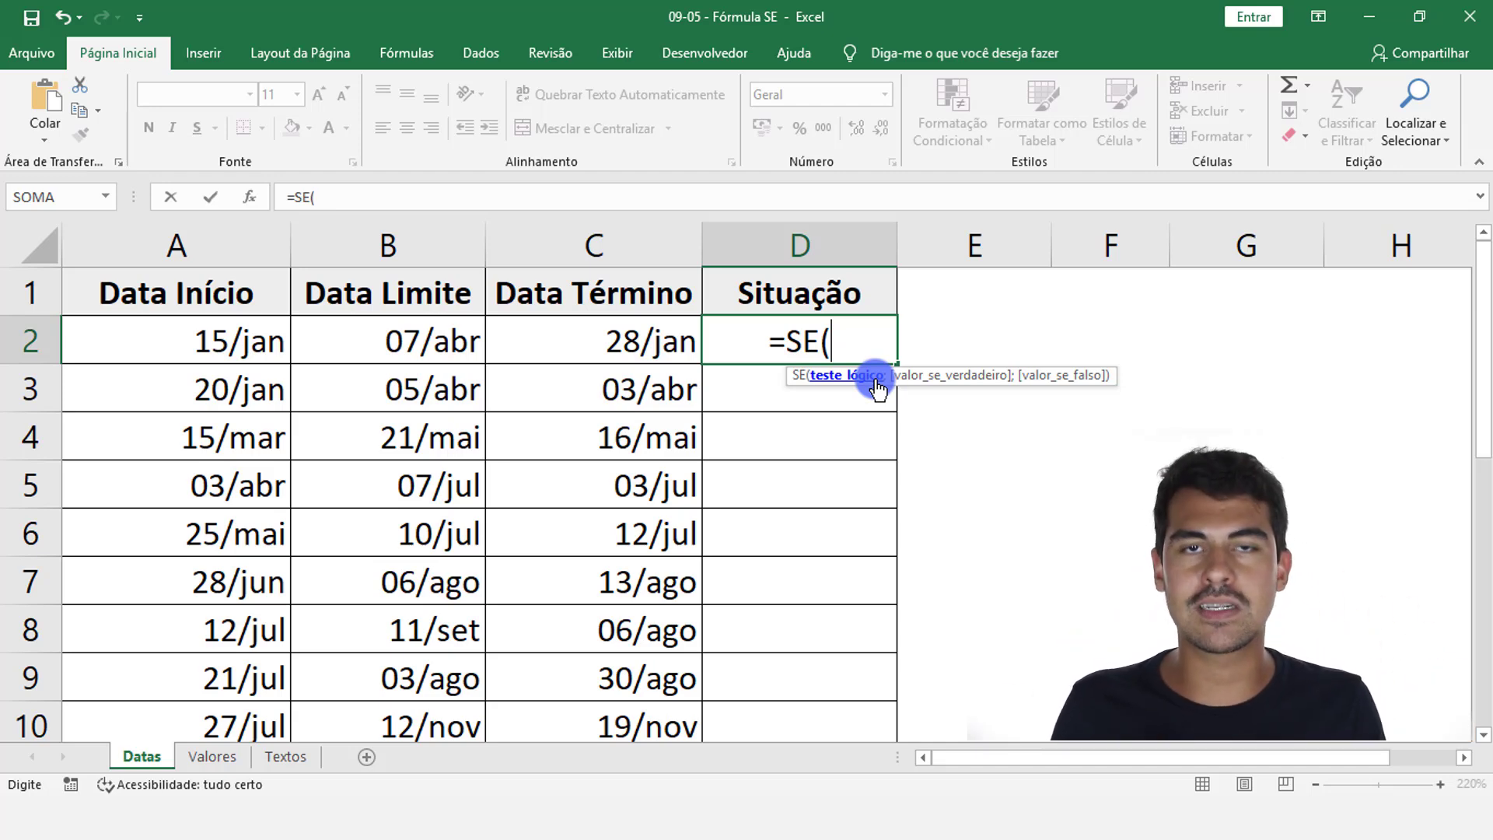
# Step: Try the comparison operators =, >, <, >= and <> in the SE logical test, removing each one
pyautogui.write('=')
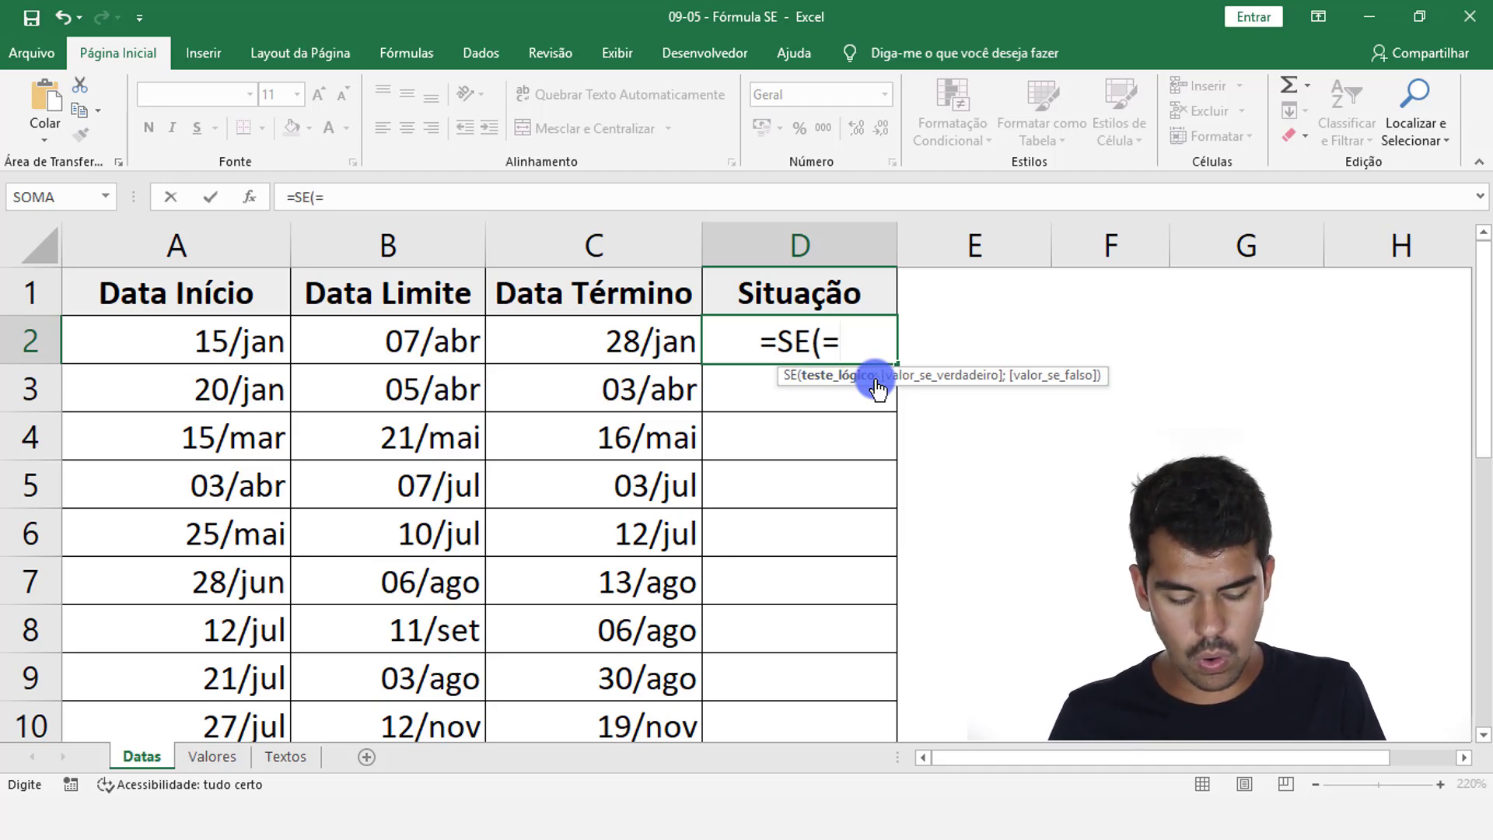
pyautogui.press('BackSpace')
pyautogui.write('>')
pyautogui.press('BackSpace')
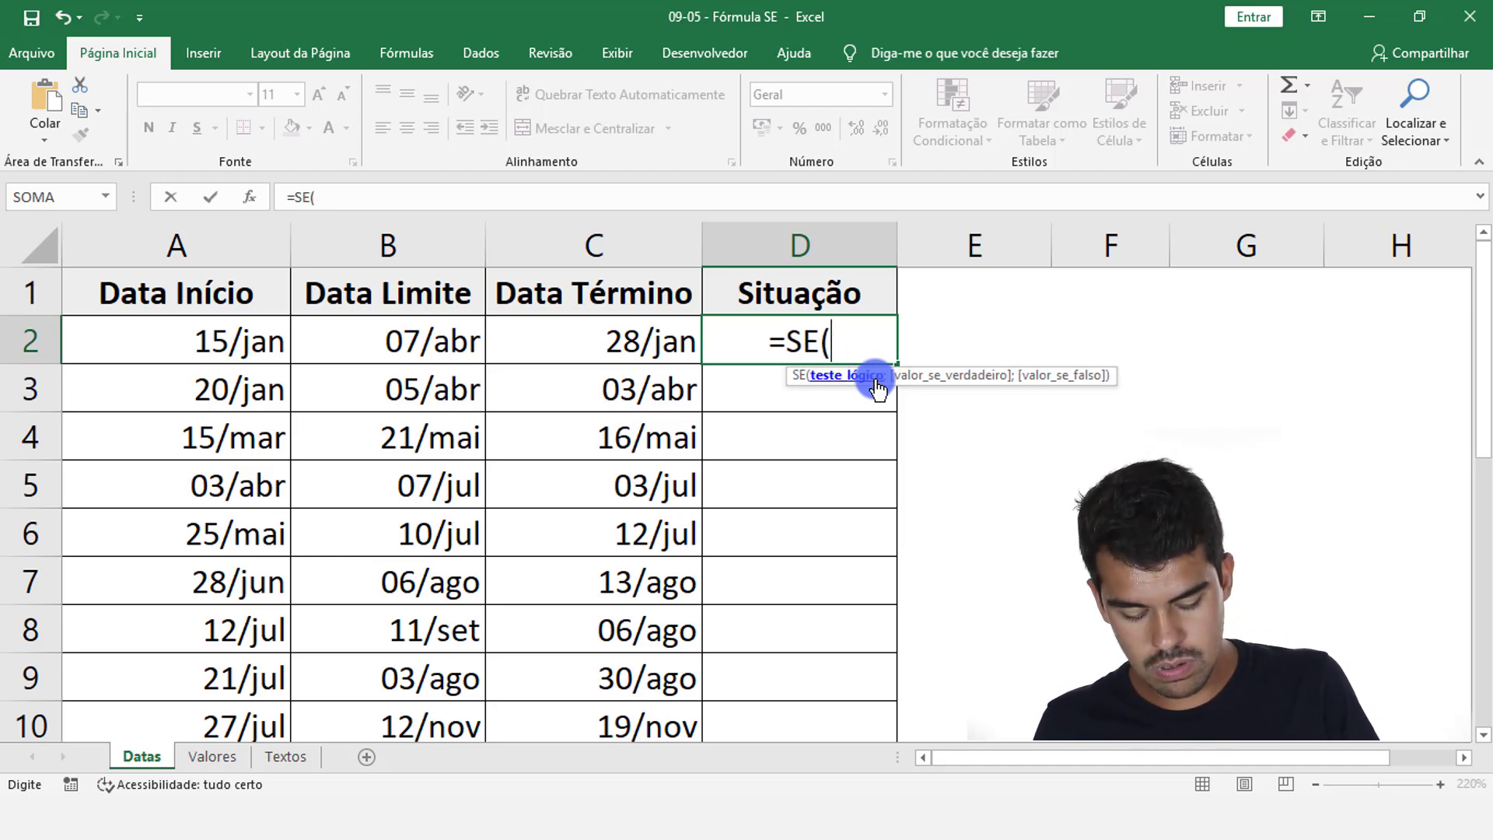
pyautogui.write('<')
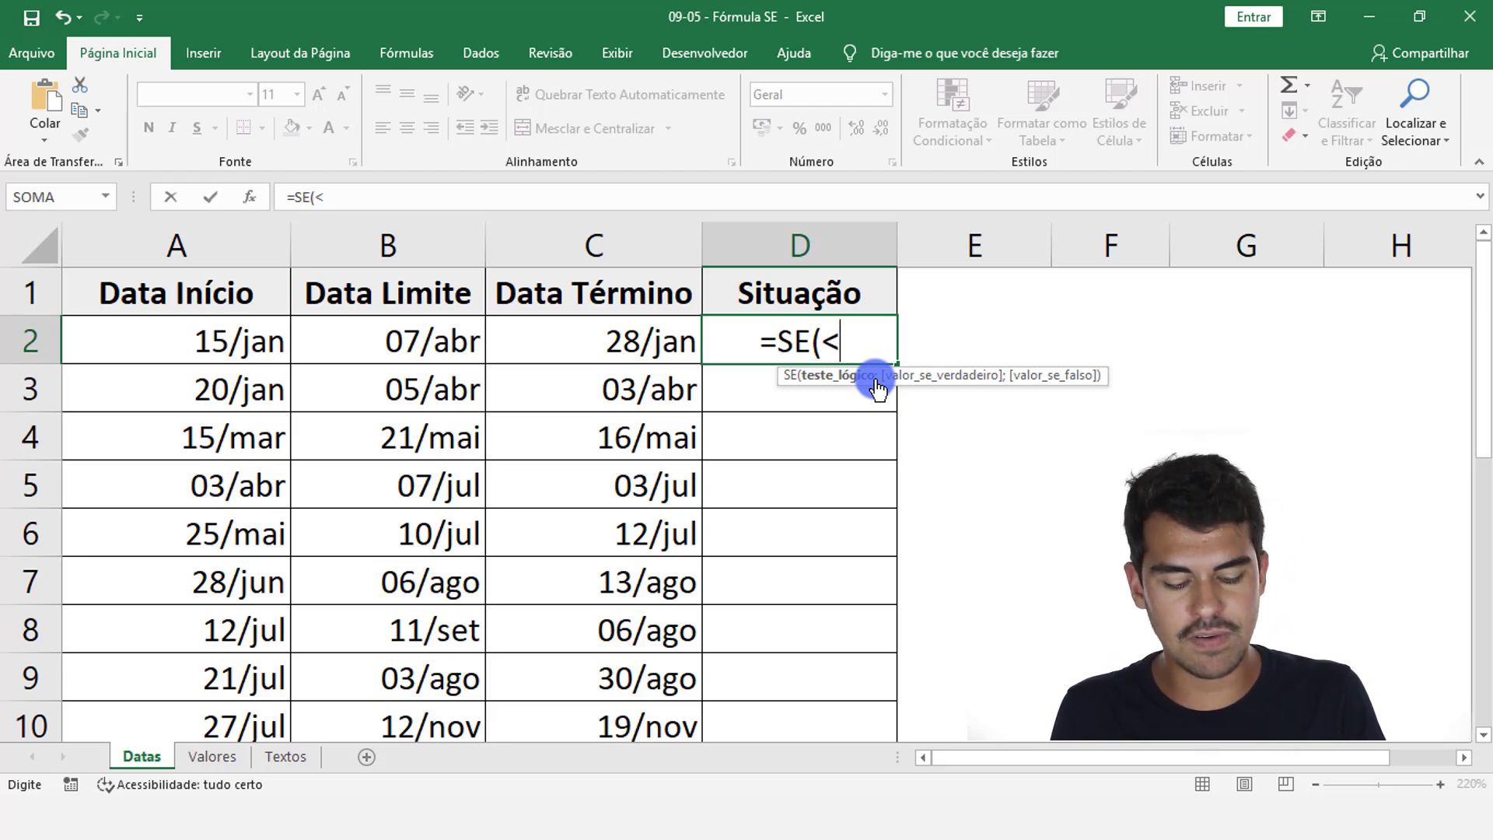
pyautogui.press('BackSpace')
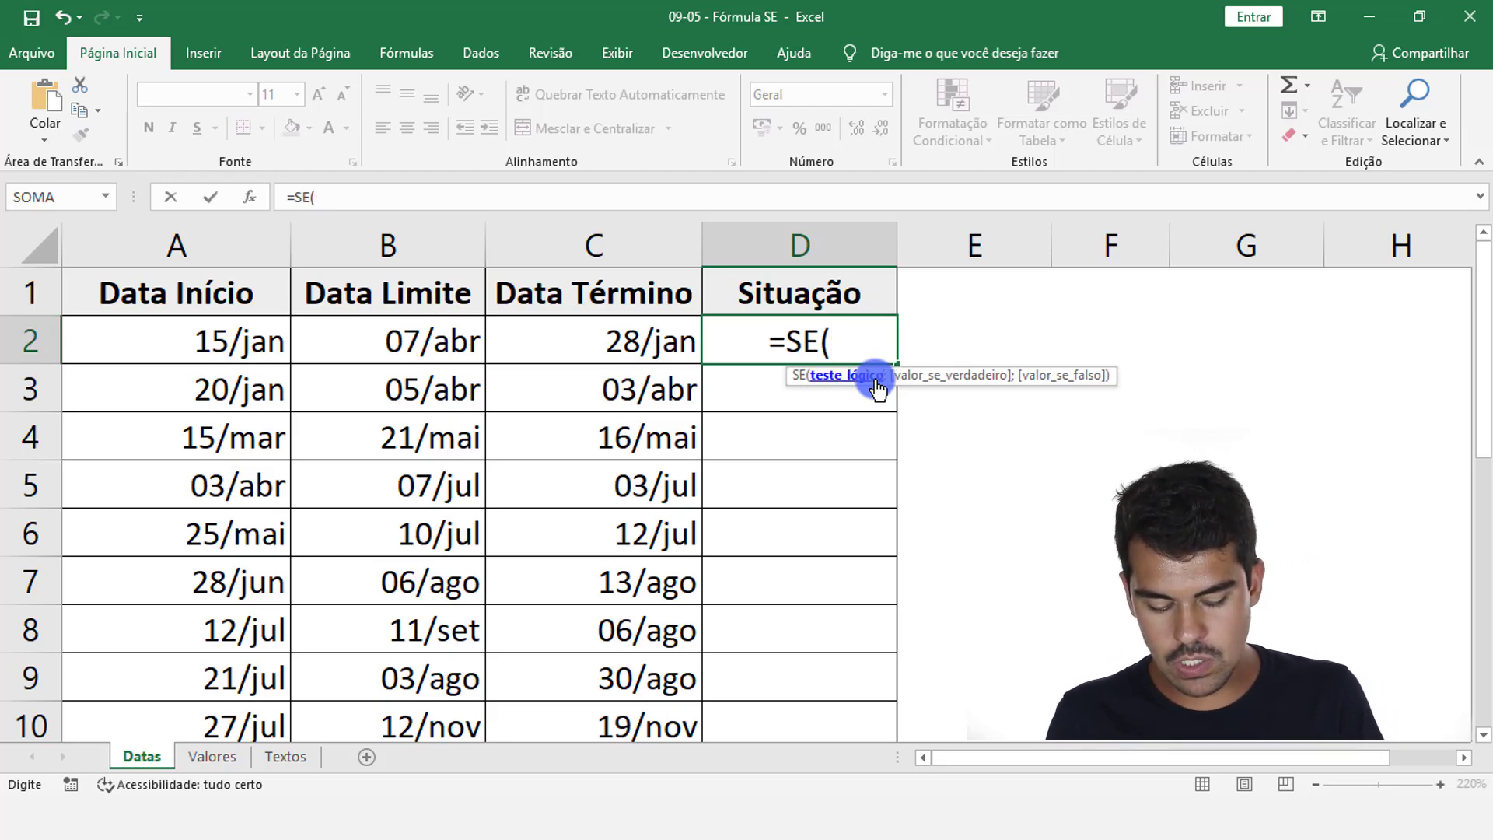
pyautogui.write('>=')
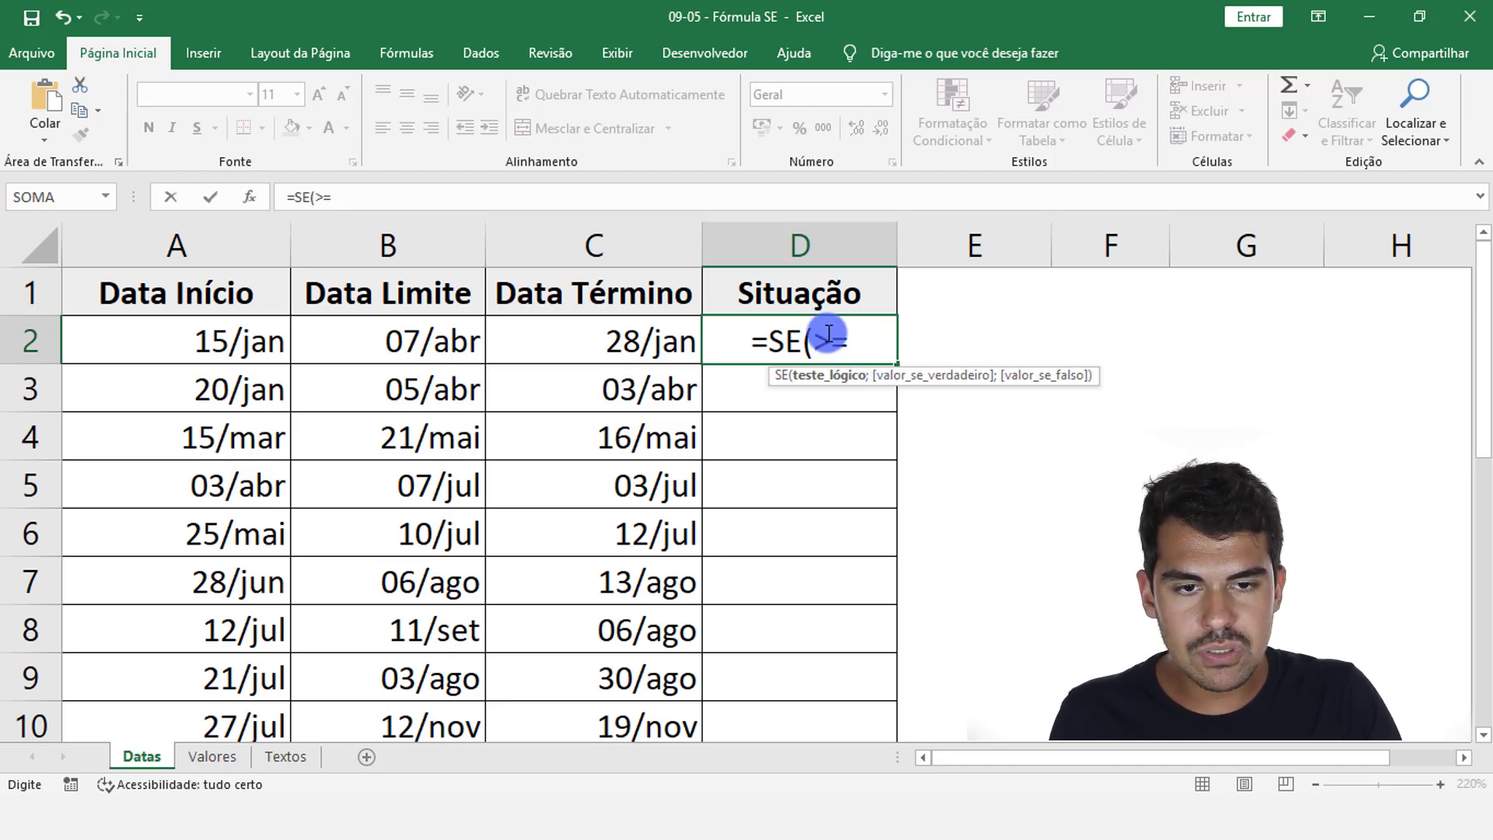
pyautogui.press('BackSpace')
pyautogui.press('BackSpace')
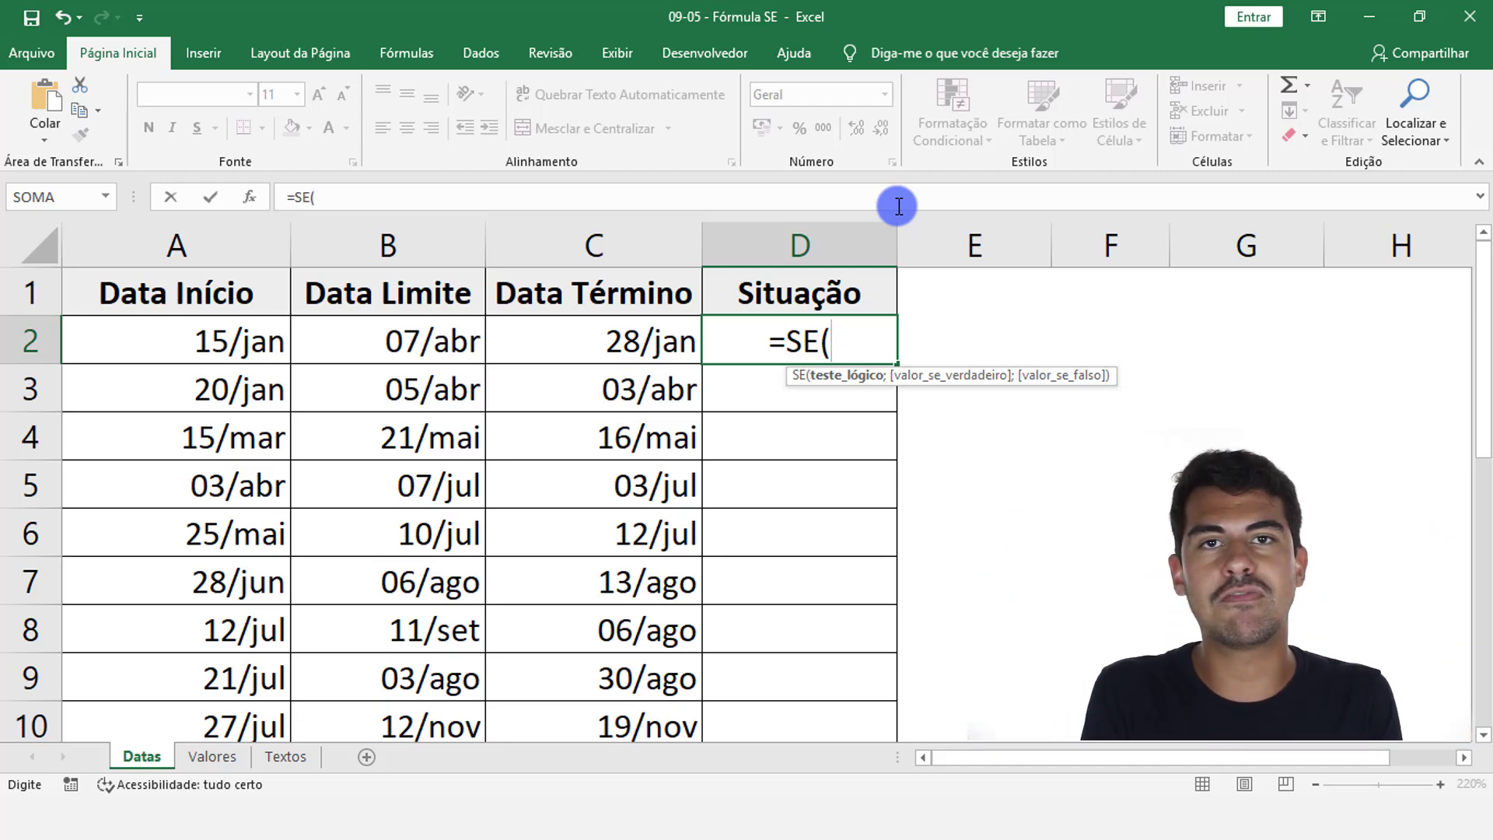
pyautogui.write('<>')
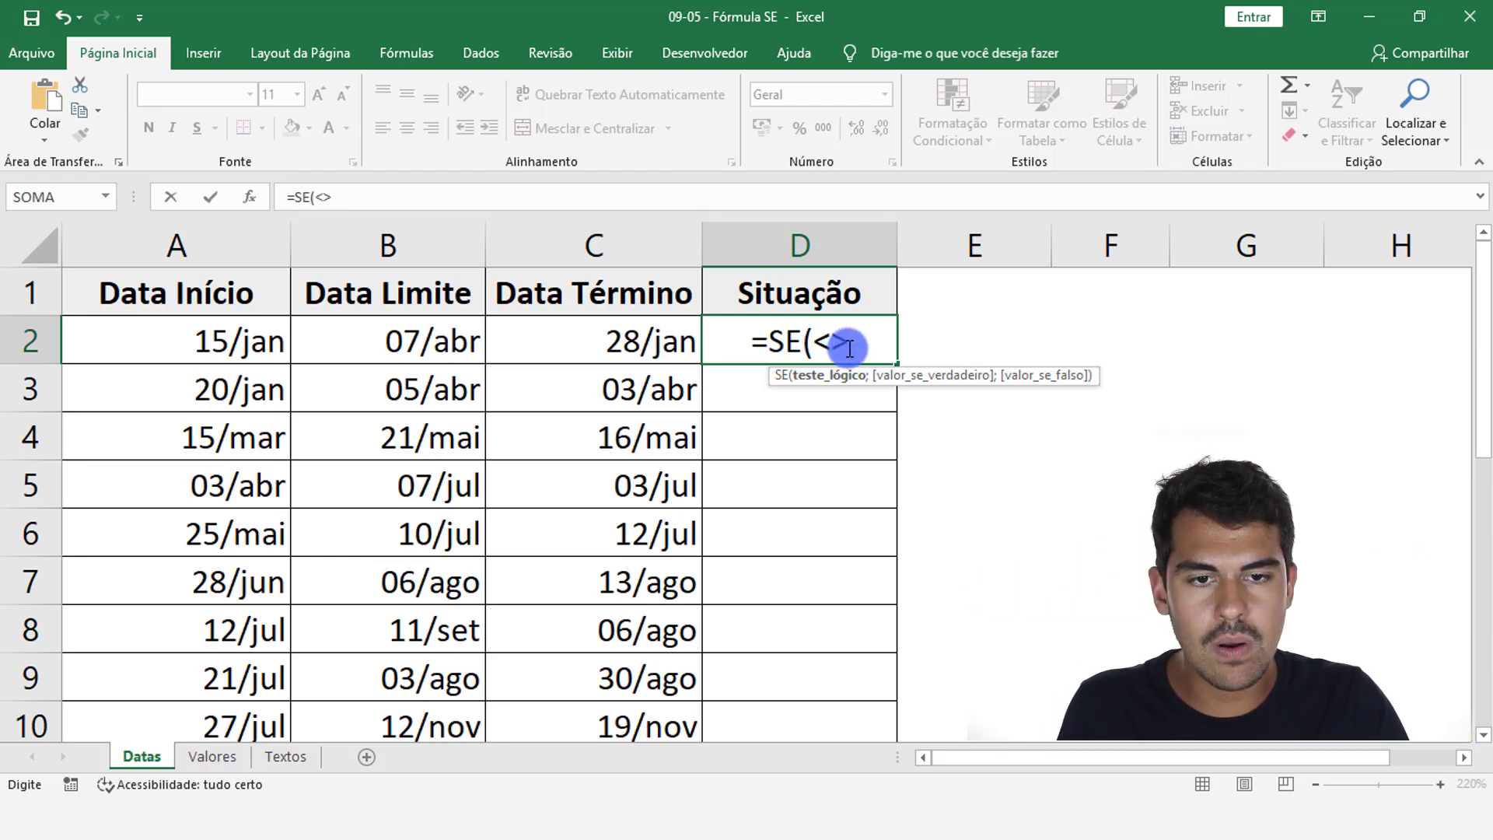
pyautogui.moveTo(817, 342); pyautogui.dragTo(867, 335)
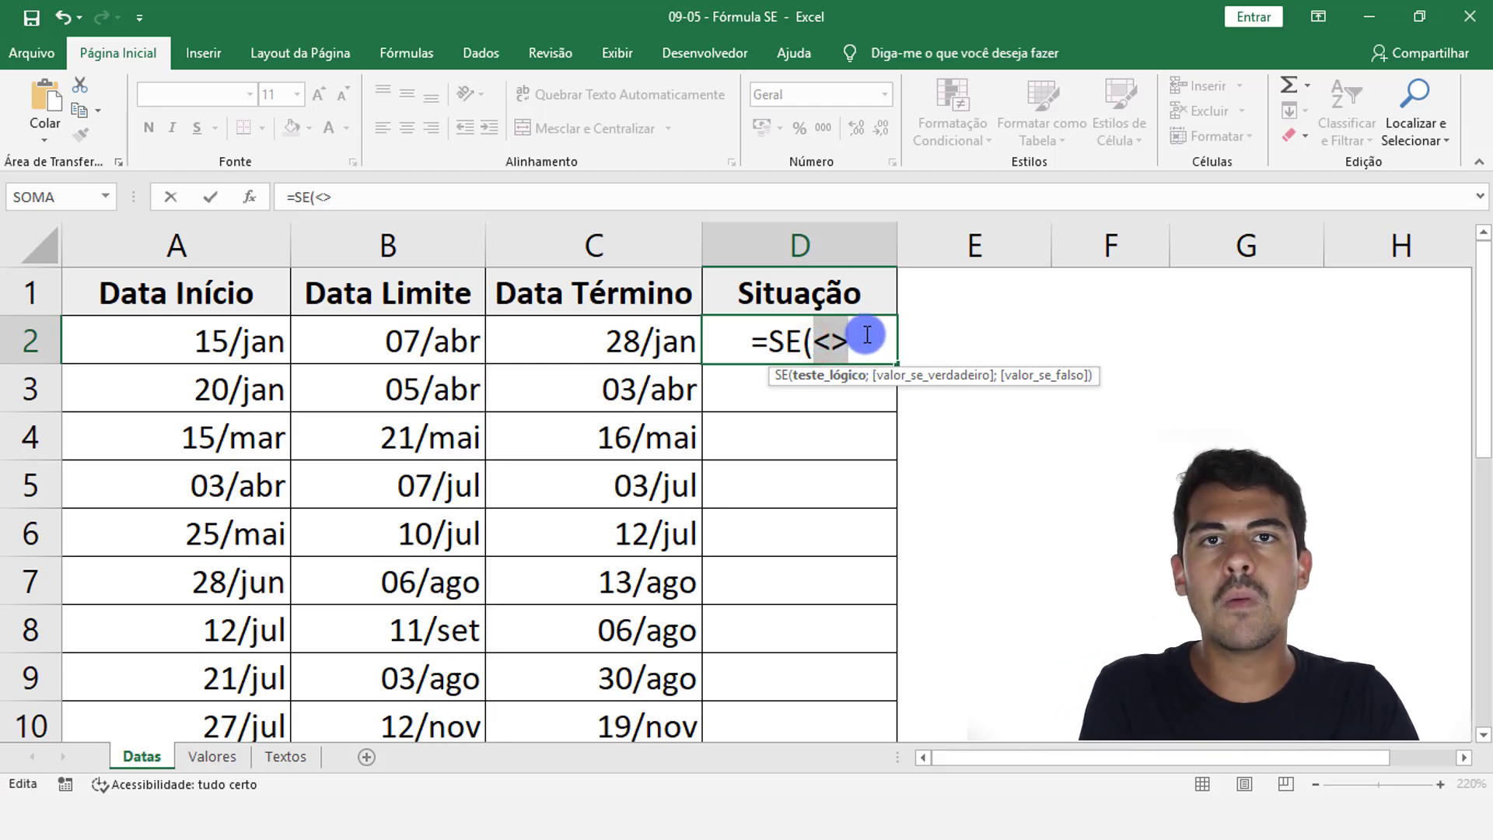
pyautogui.press('BackSpace')
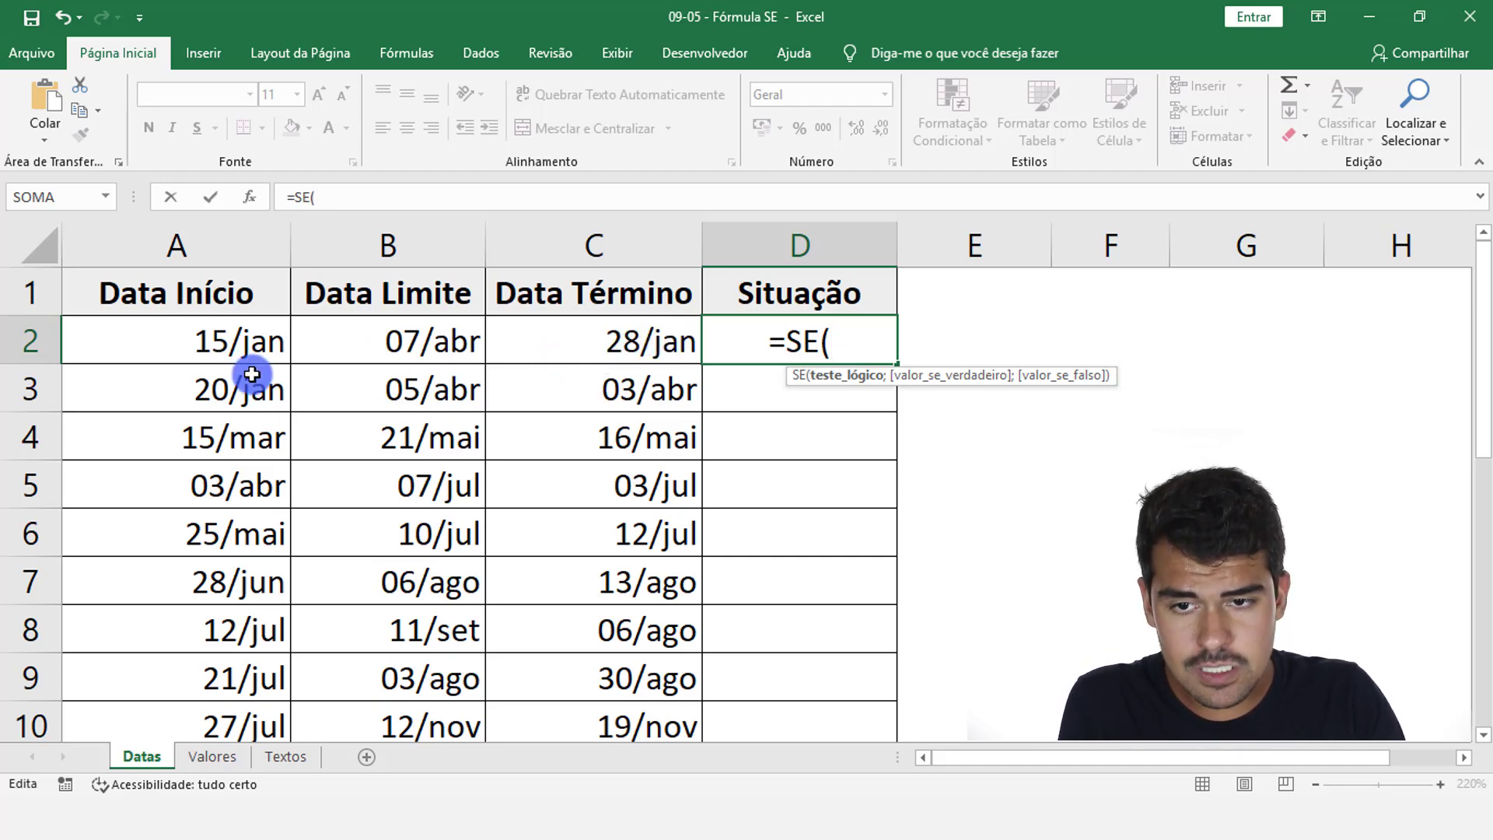
# Step: Enter C2<=B2 as the logical test, comparing Data Término with Data Limite in row 2
pyautogui.click(652, 342)
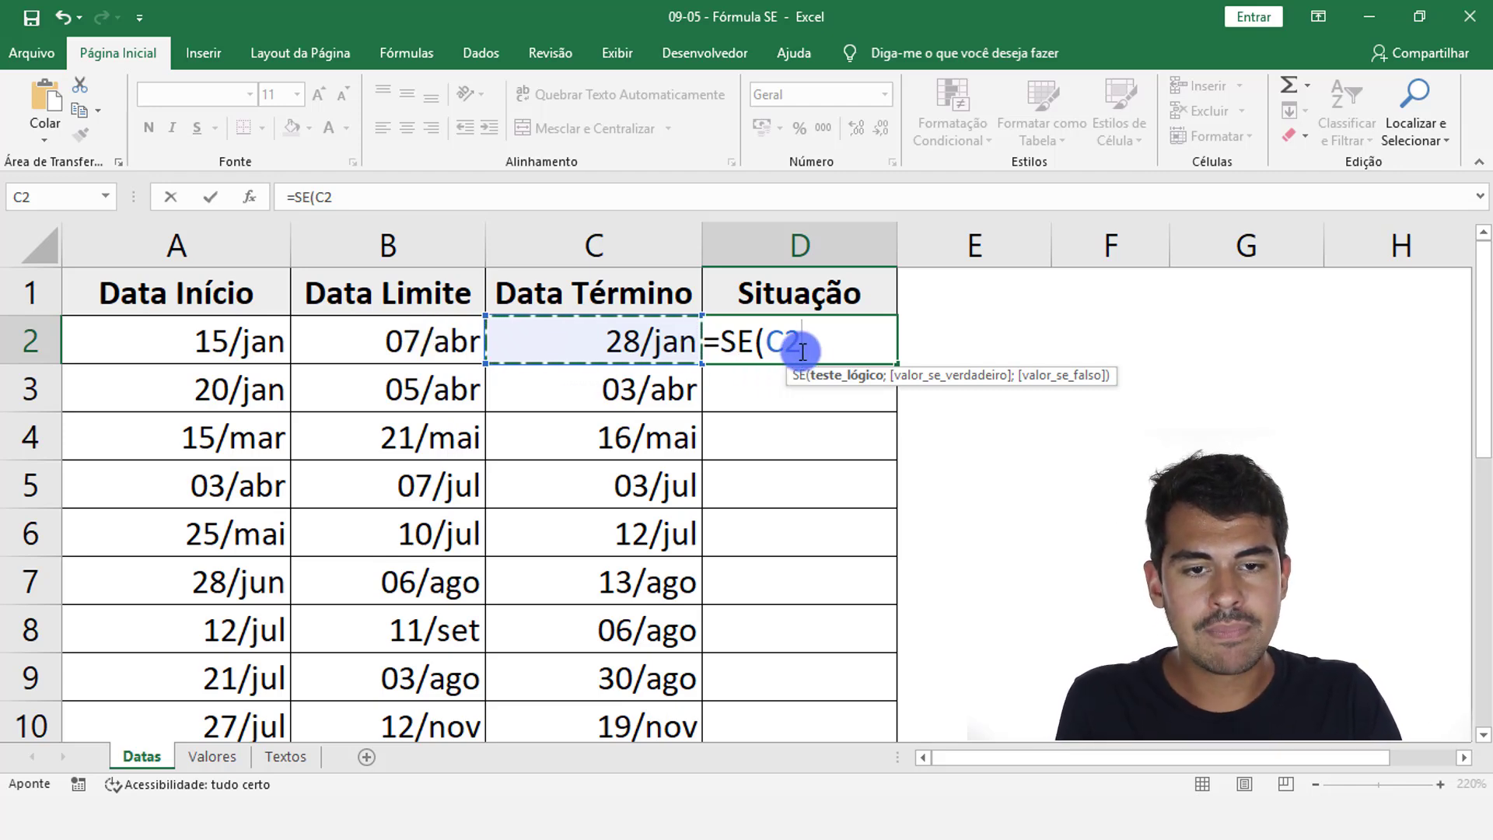
pyautogui.write('<')
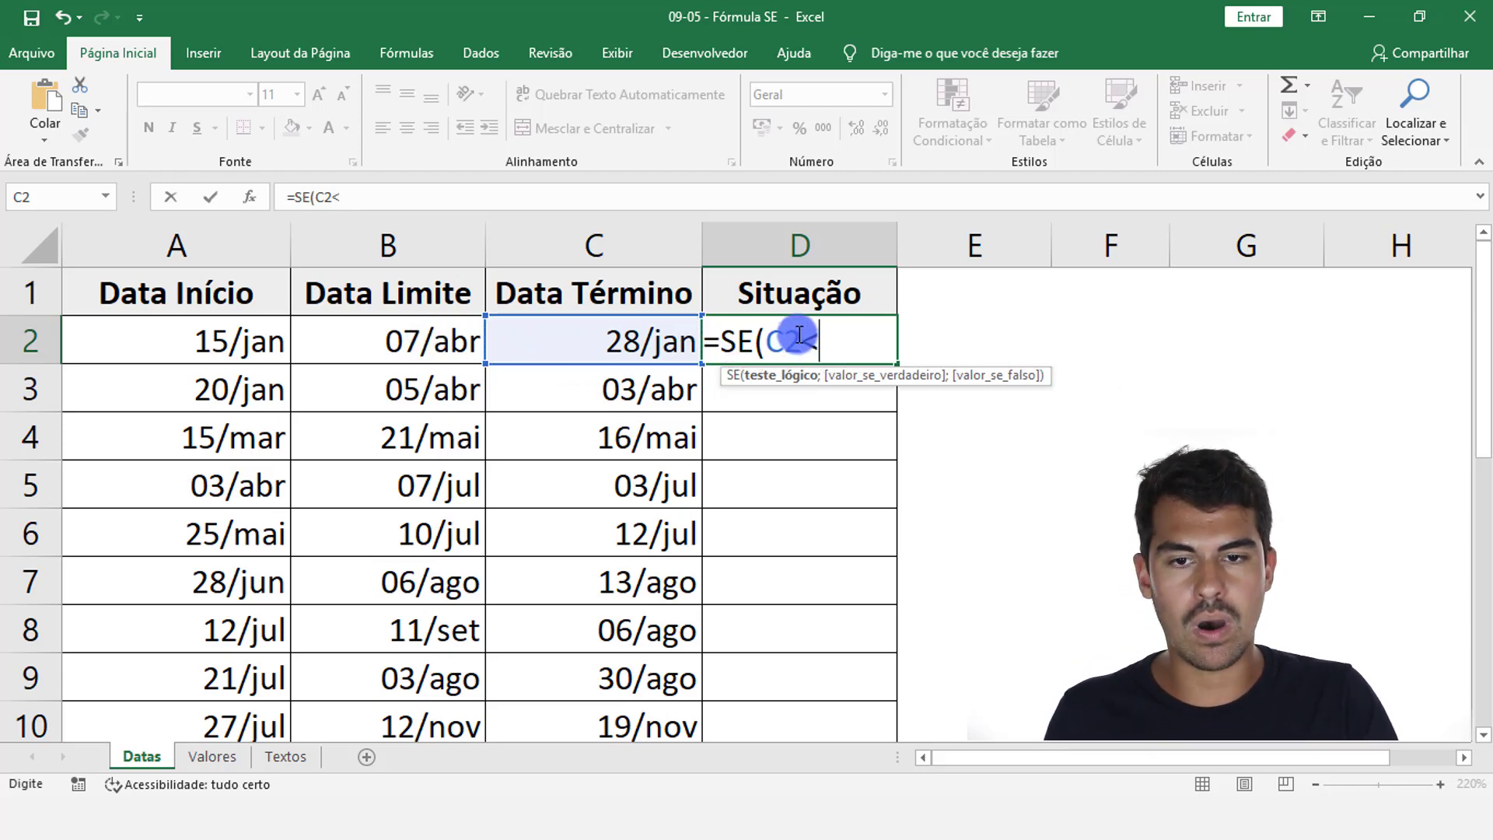
pyautogui.click(379, 342)
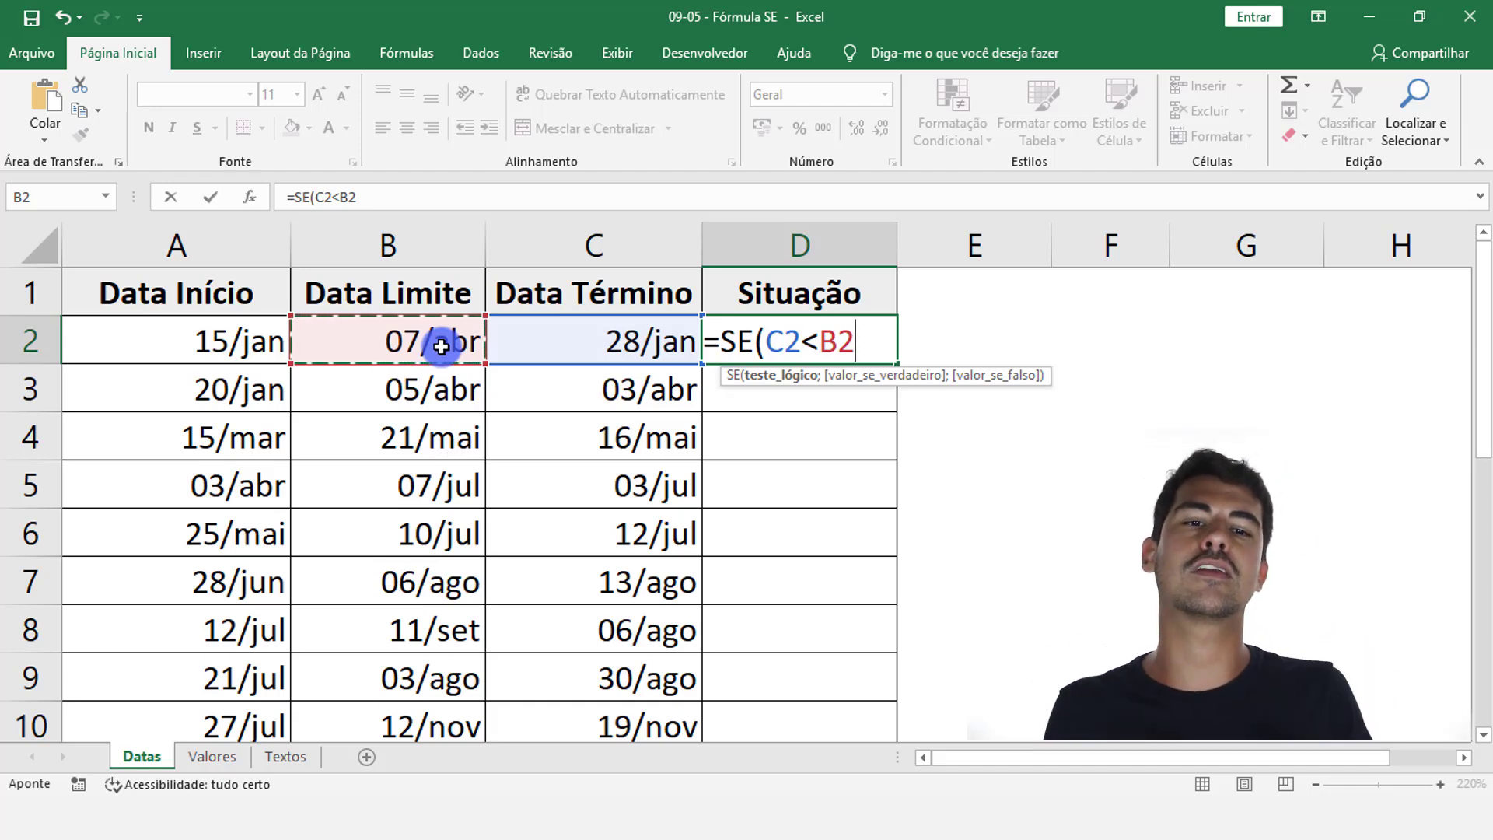
pyautogui.click(817, 342)
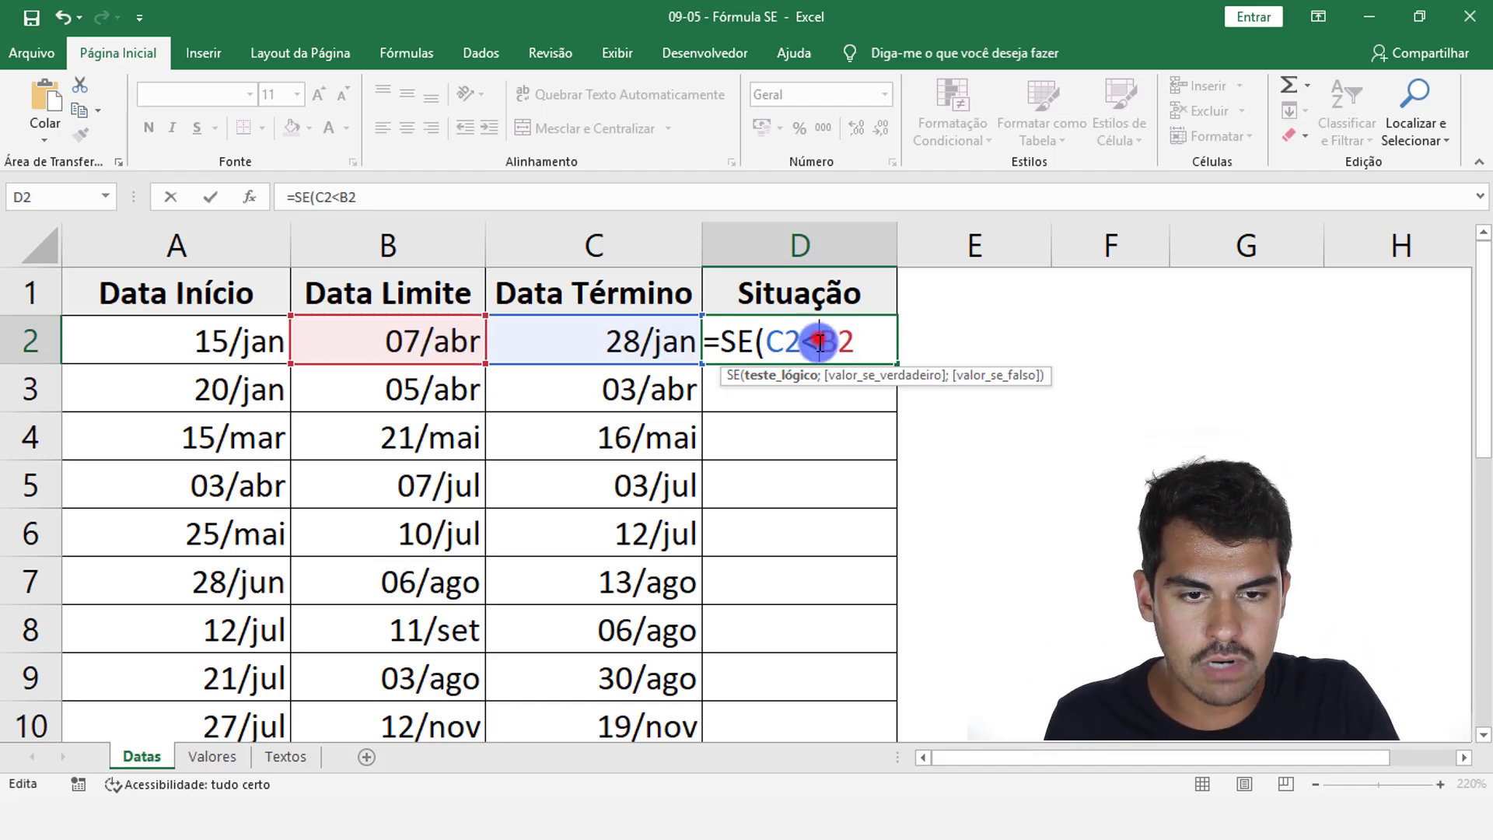
pyautogui.write('=')
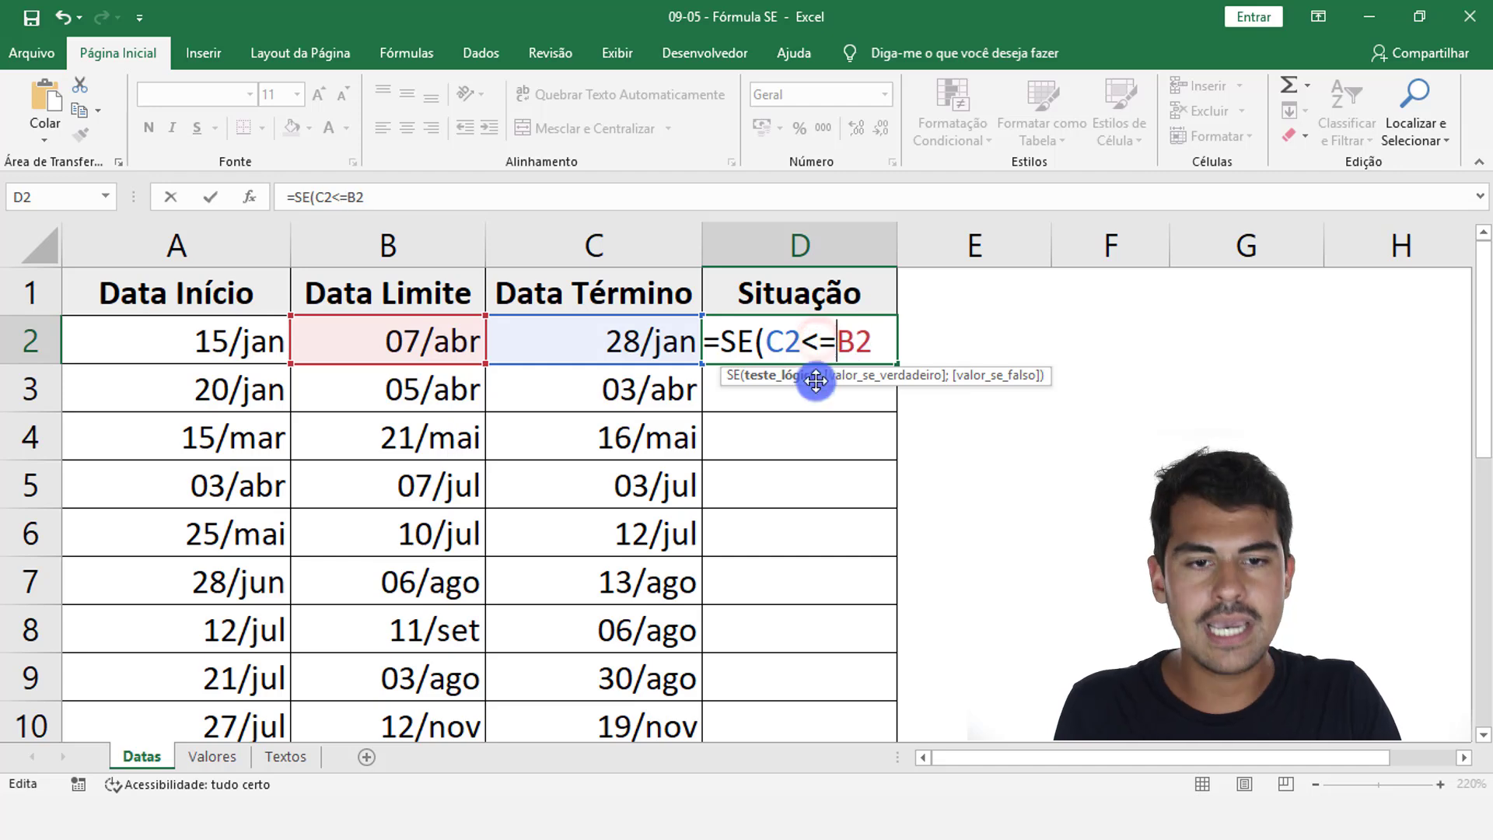
pyautogui.click(780, 339)
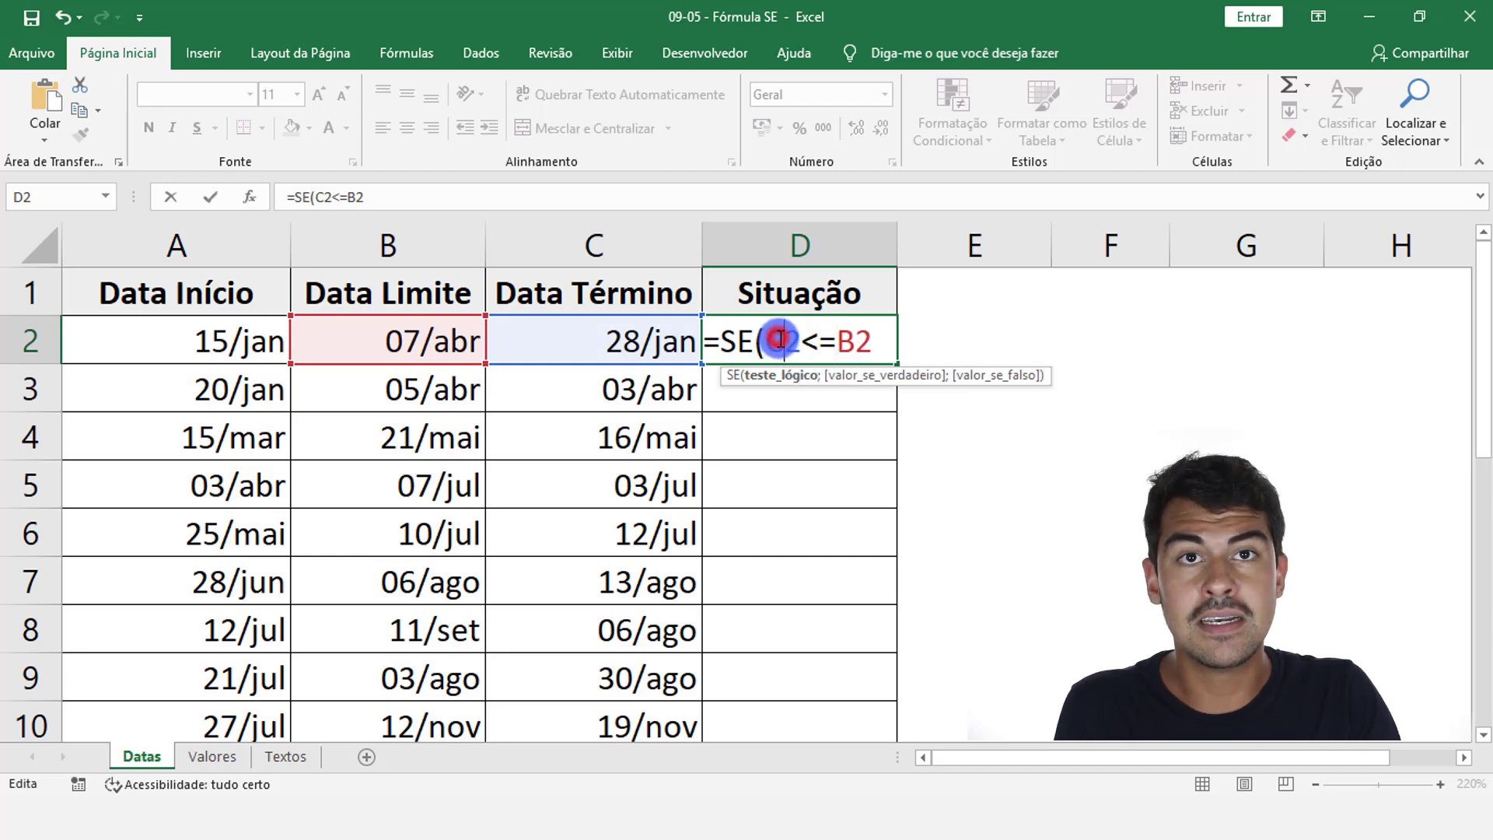
pyautogui.click(866, 342)
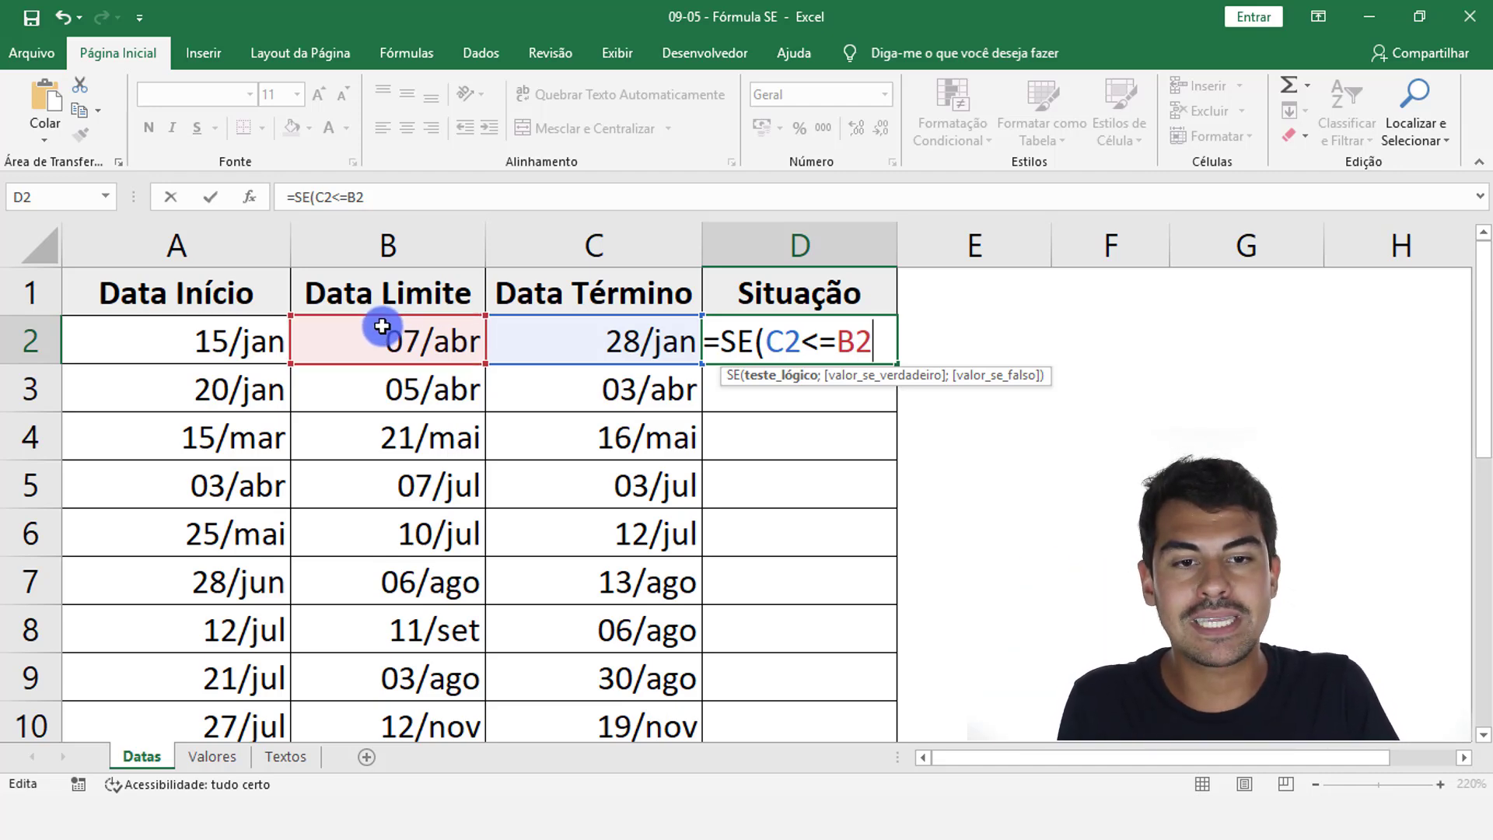
# Step: Add "No prazo" as the SE function's value if true
pyautogui.write(';')
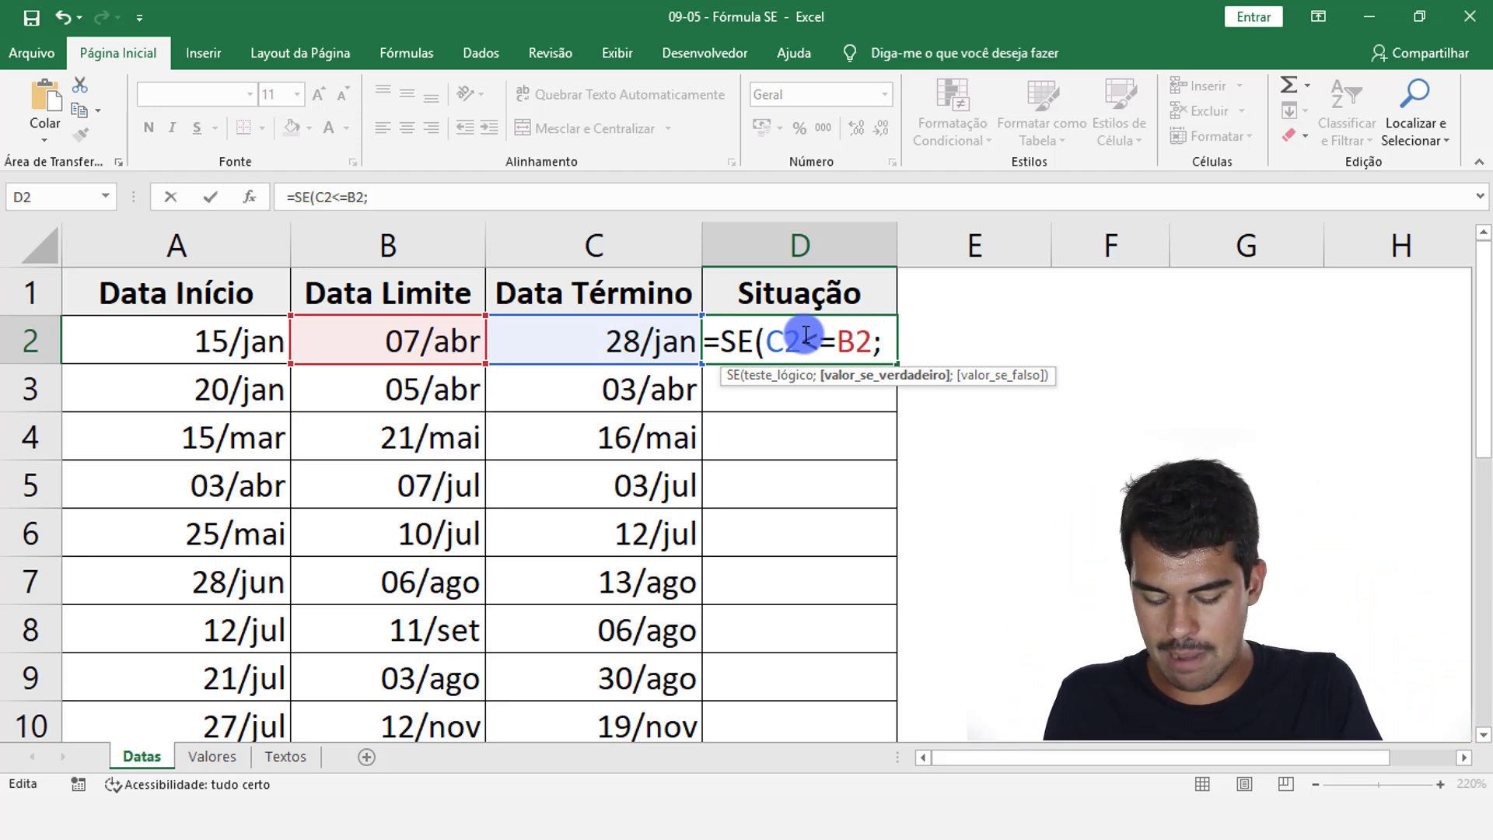
pyautogui.write('"No')
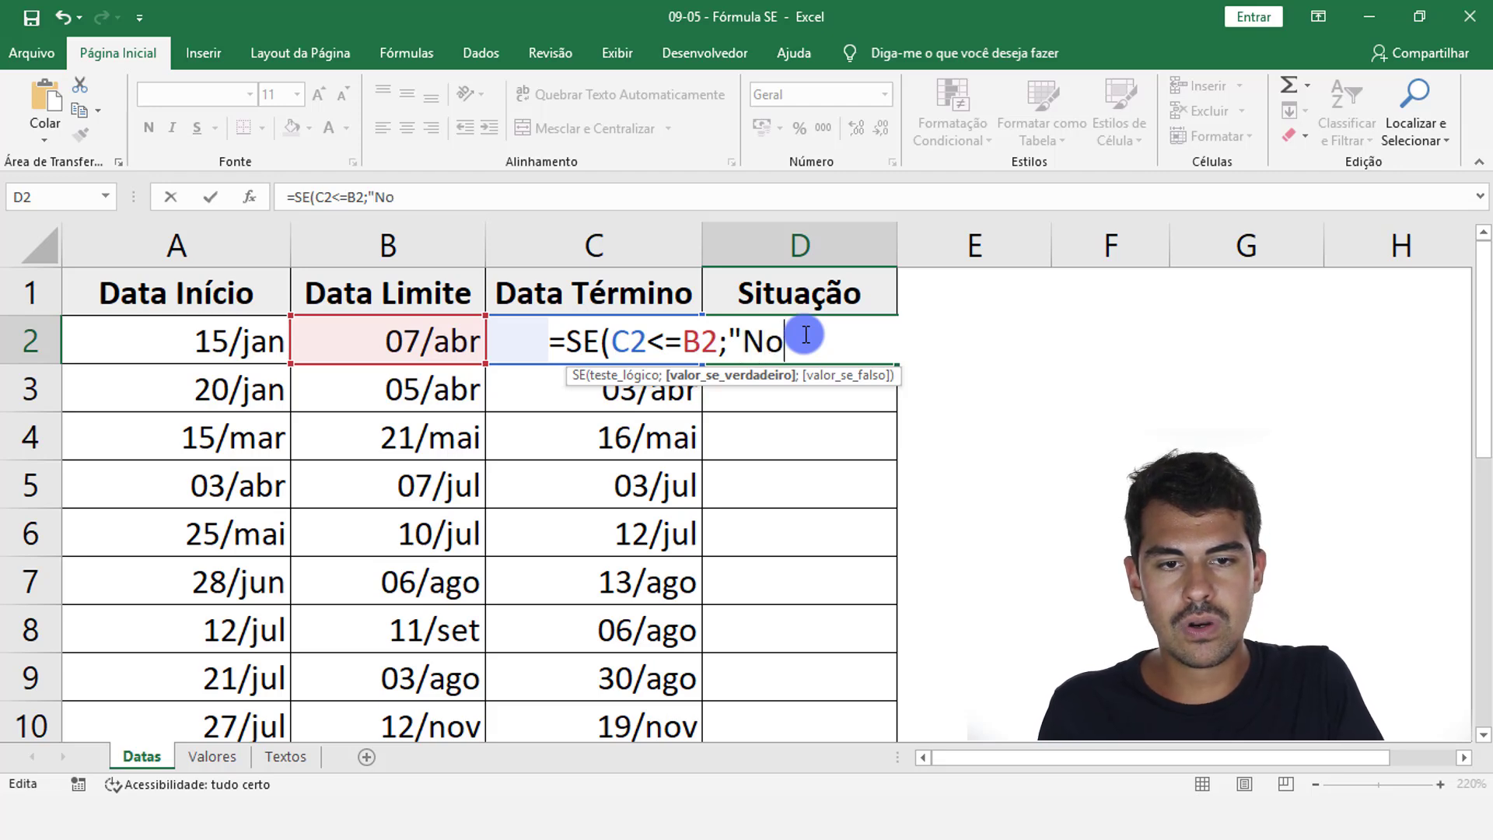
pyautogui.write(' prazo')
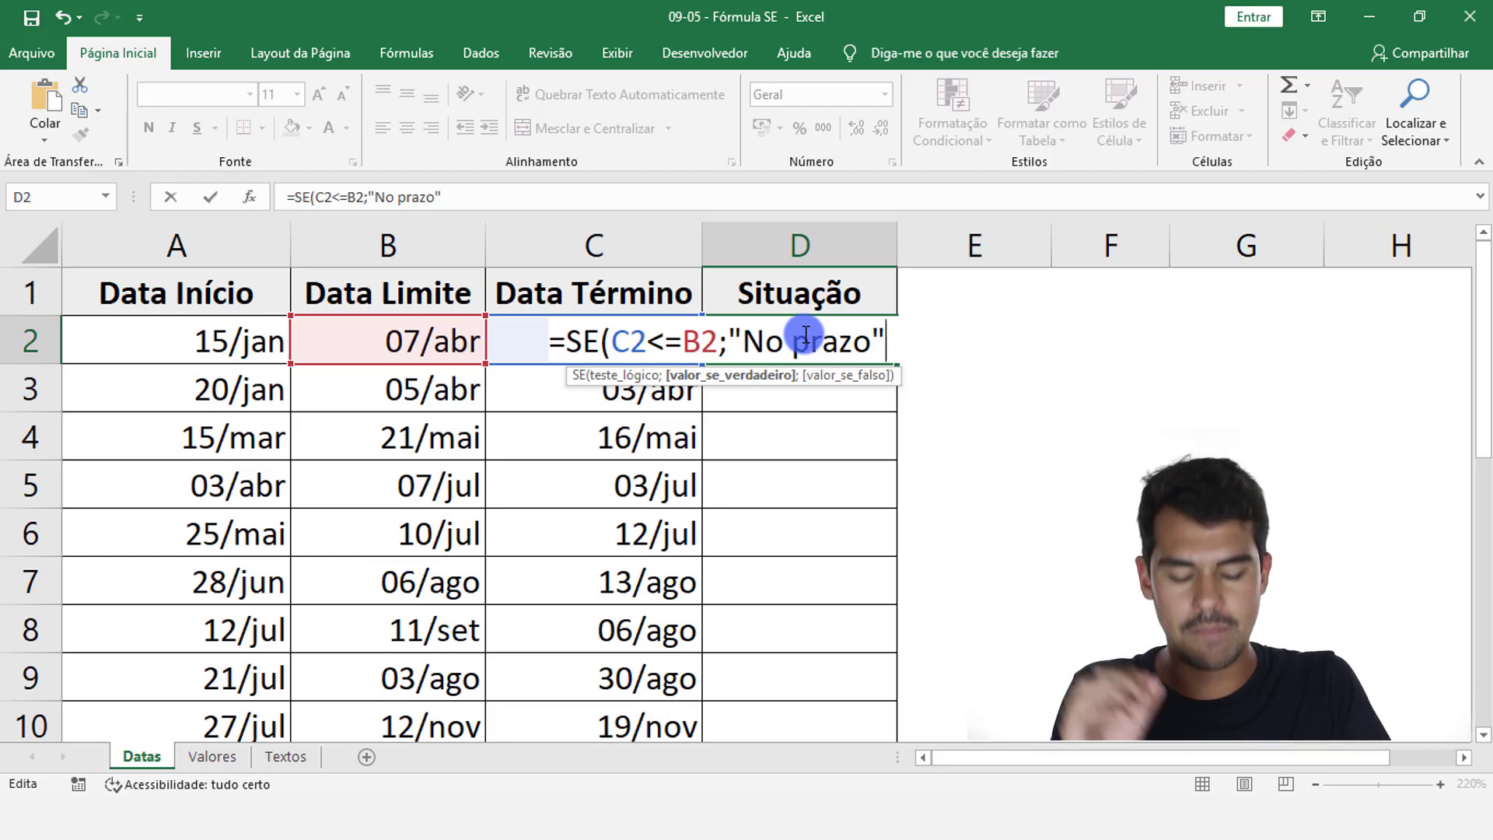
# Step: Add "Atrasado" as the value if false and commit the completed SE formula in D2
pyautogui.write(';')
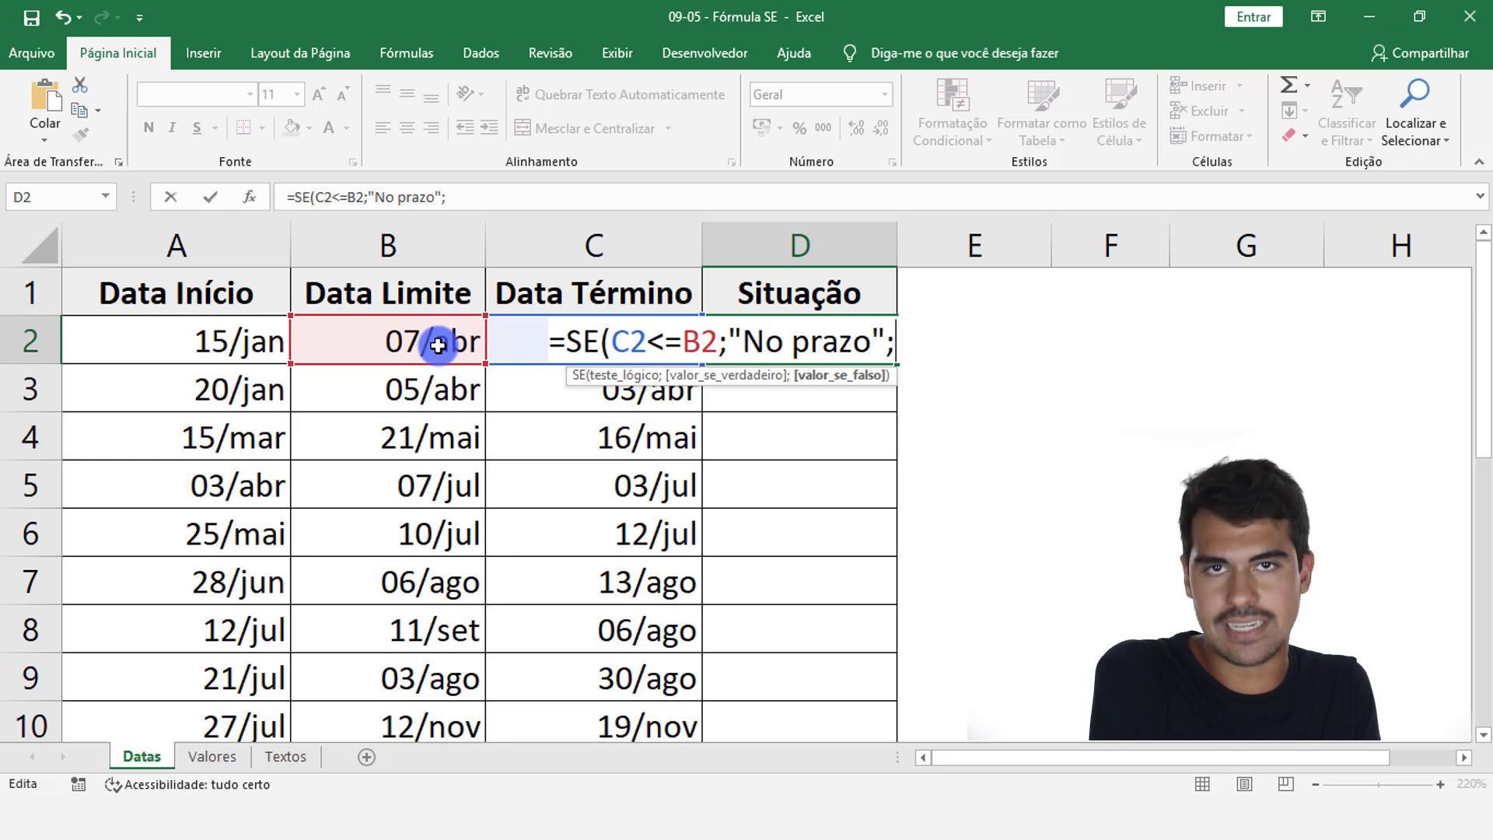
pyautogui.write('"A')
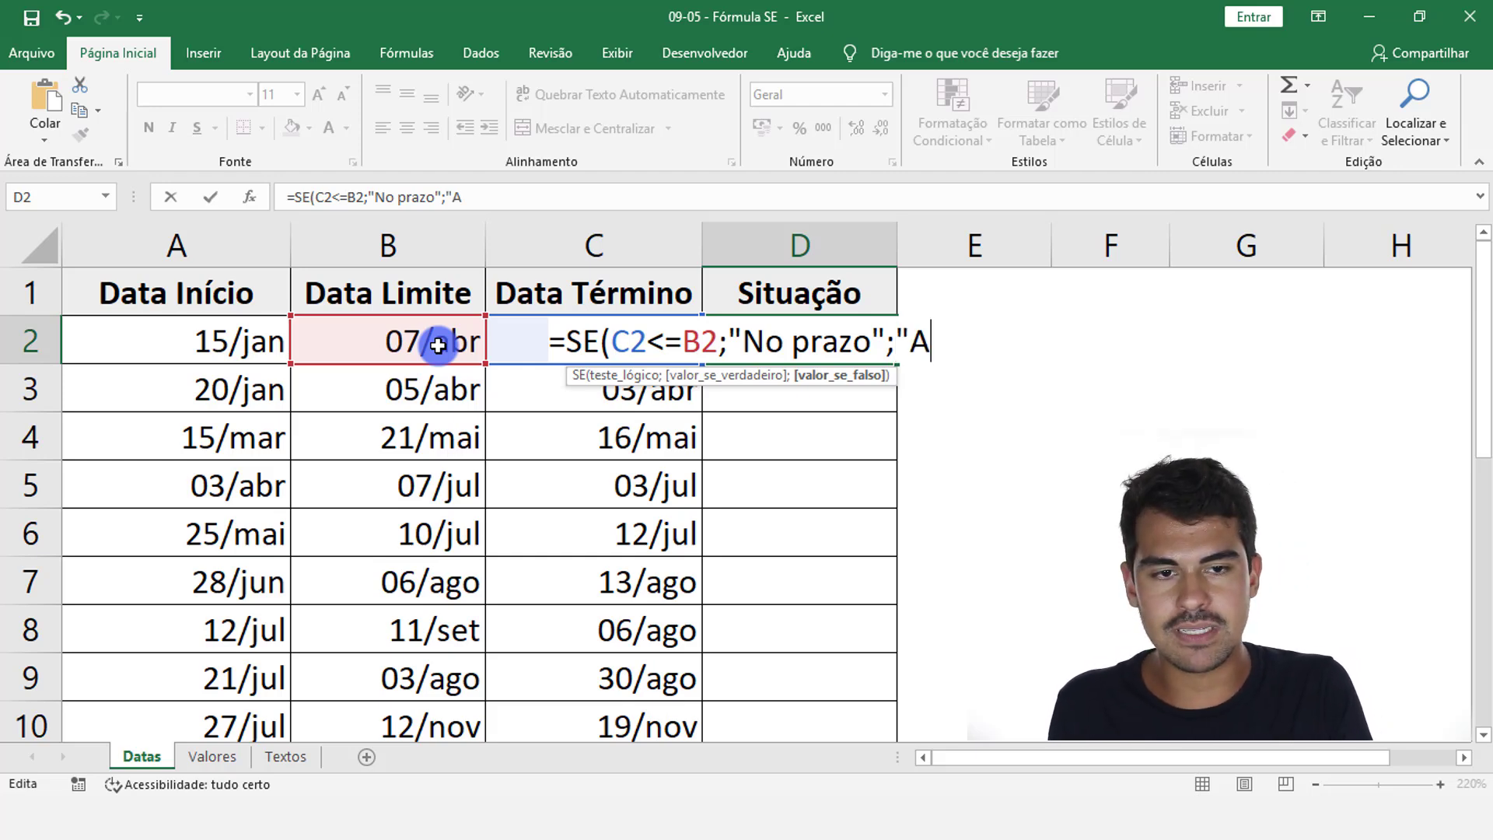
pyautogui.write('trada')
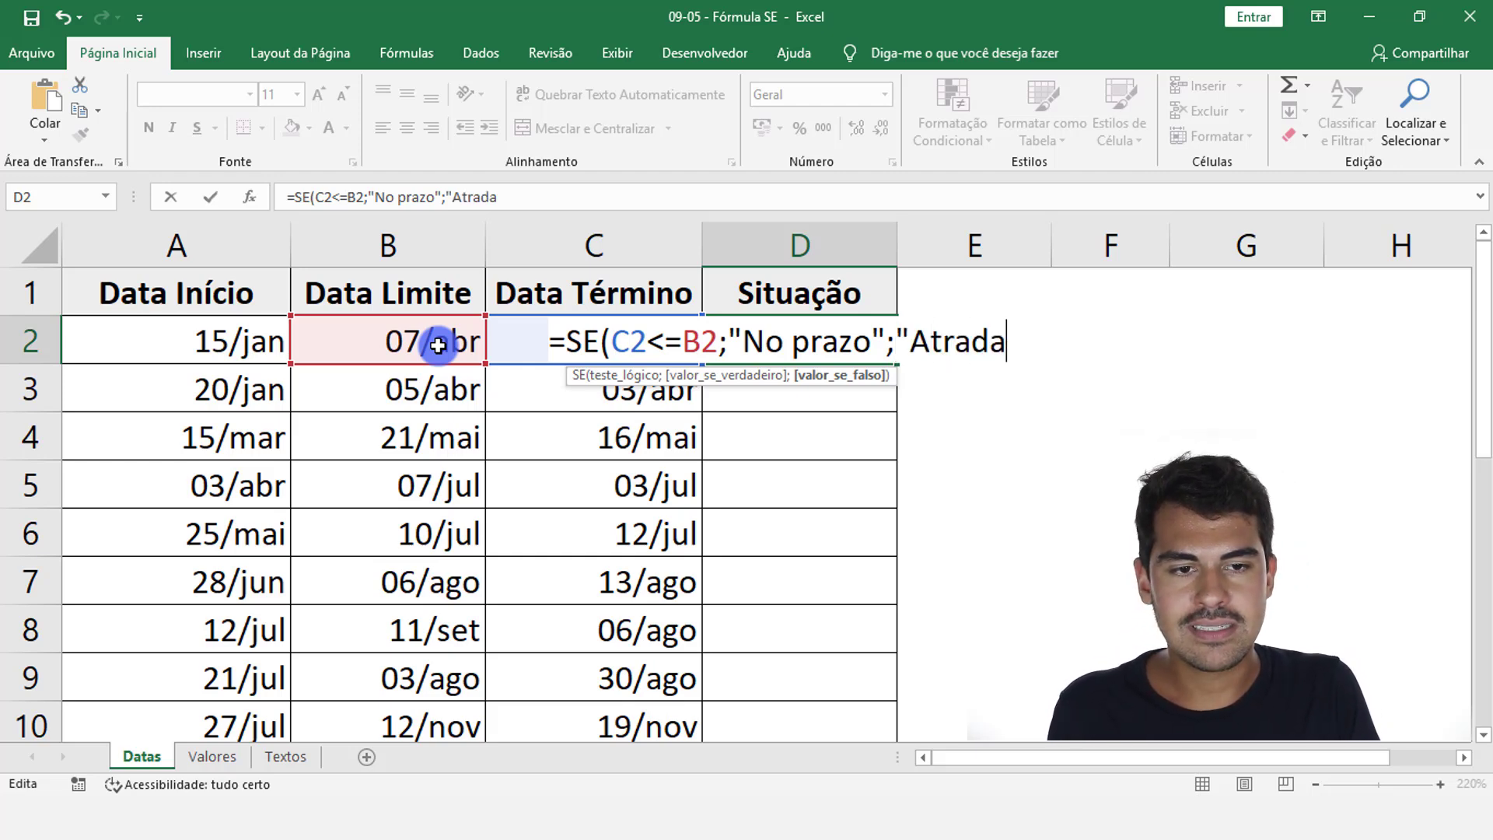
pyautogui.press('BackSpace')
pyautogui.press('BackSpace')
pyautogui.write('sado"')
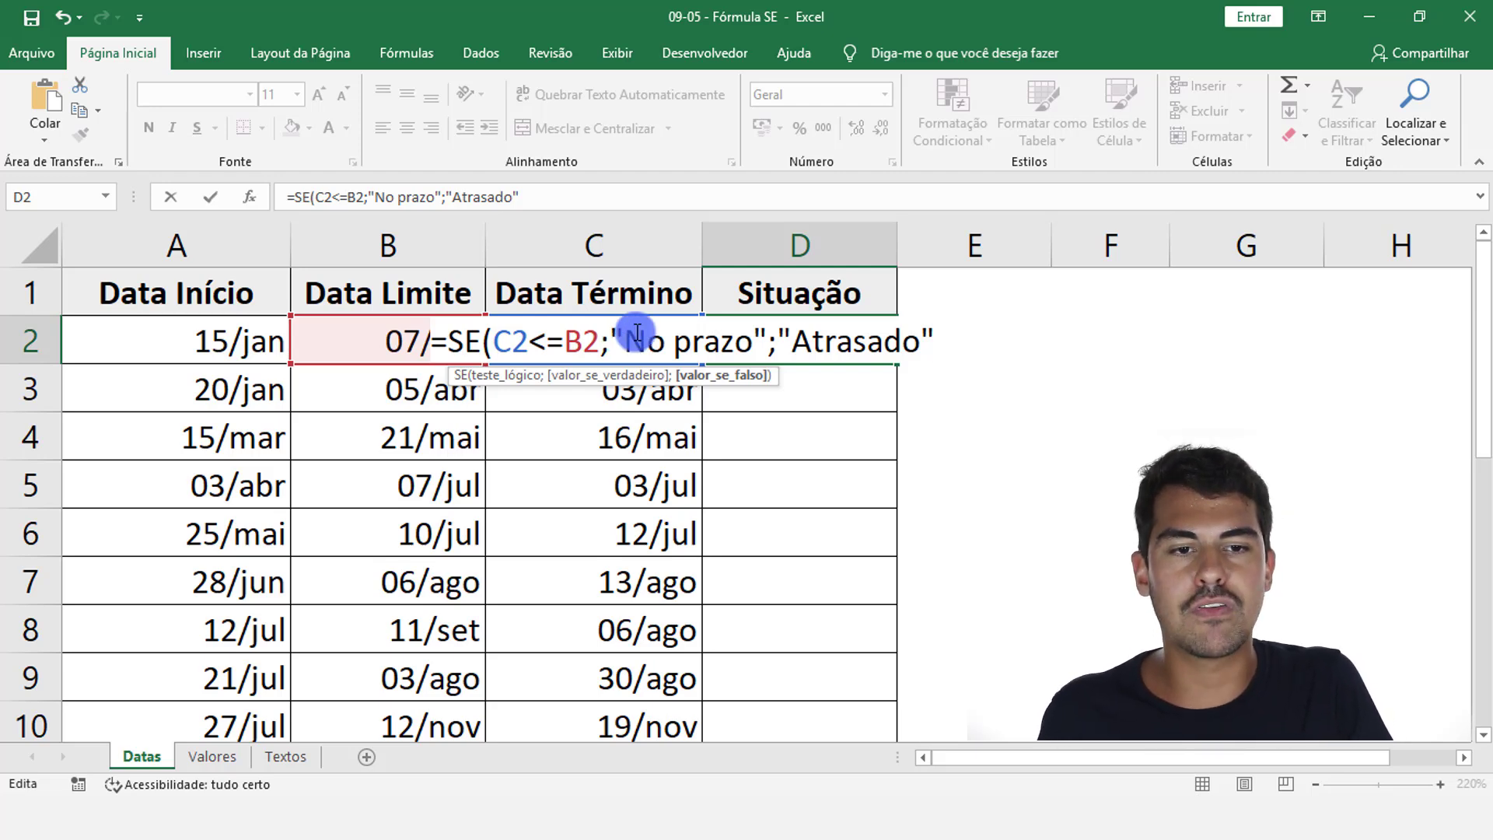
pyautogui.write(')')
pyautogui.press('Return')
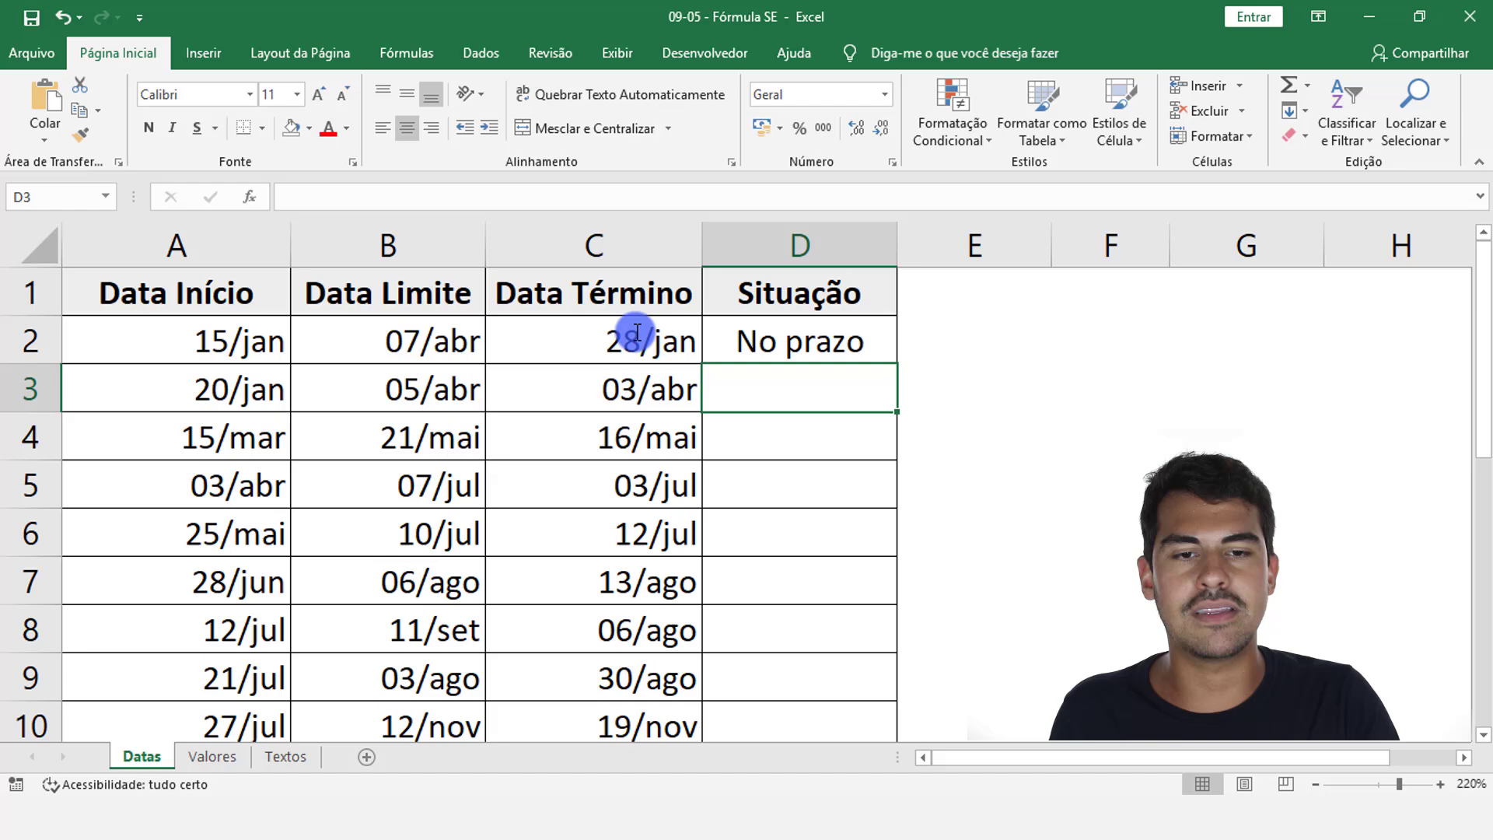
# Step: Test the formula by changing the Data Término in cell C2 to 08/04/2019
pyautogui.click(813, 318)
pyautogui.click(632, 342)
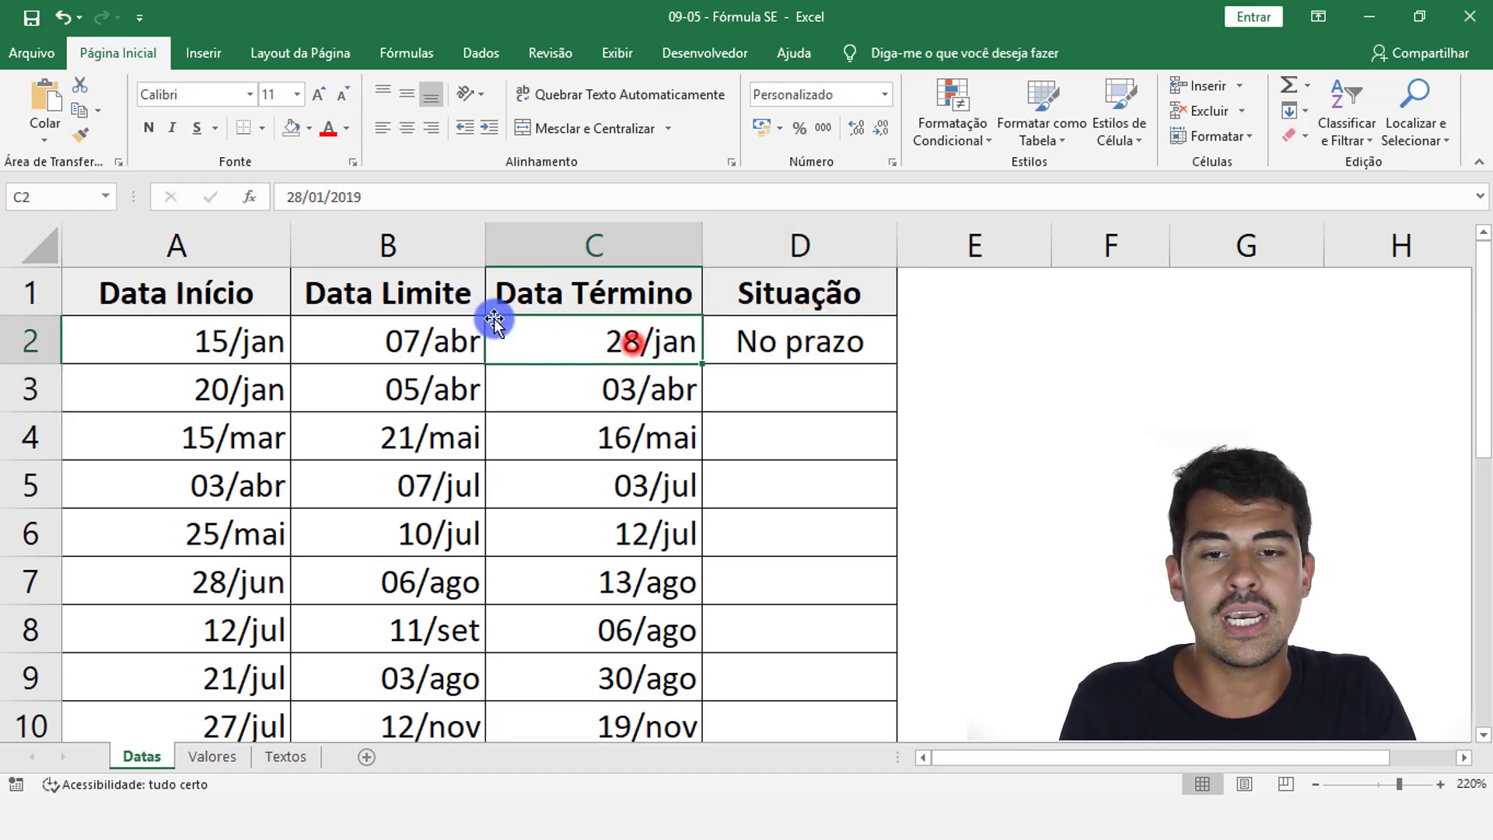
pyautogui.click(420, 347)
pyautogui.click(614, 343)
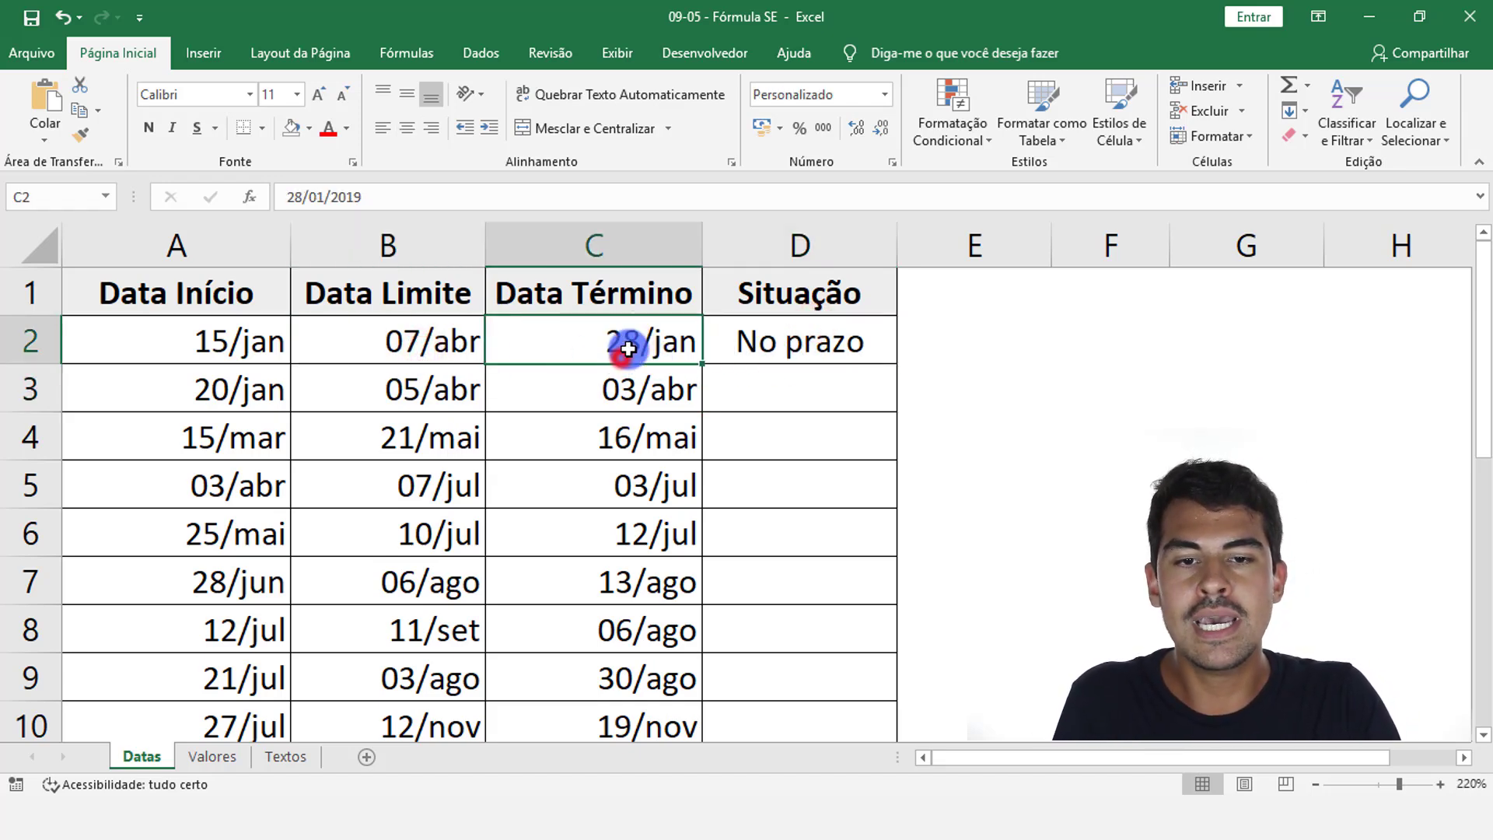
pyautogui.doubleClick(641, 347)
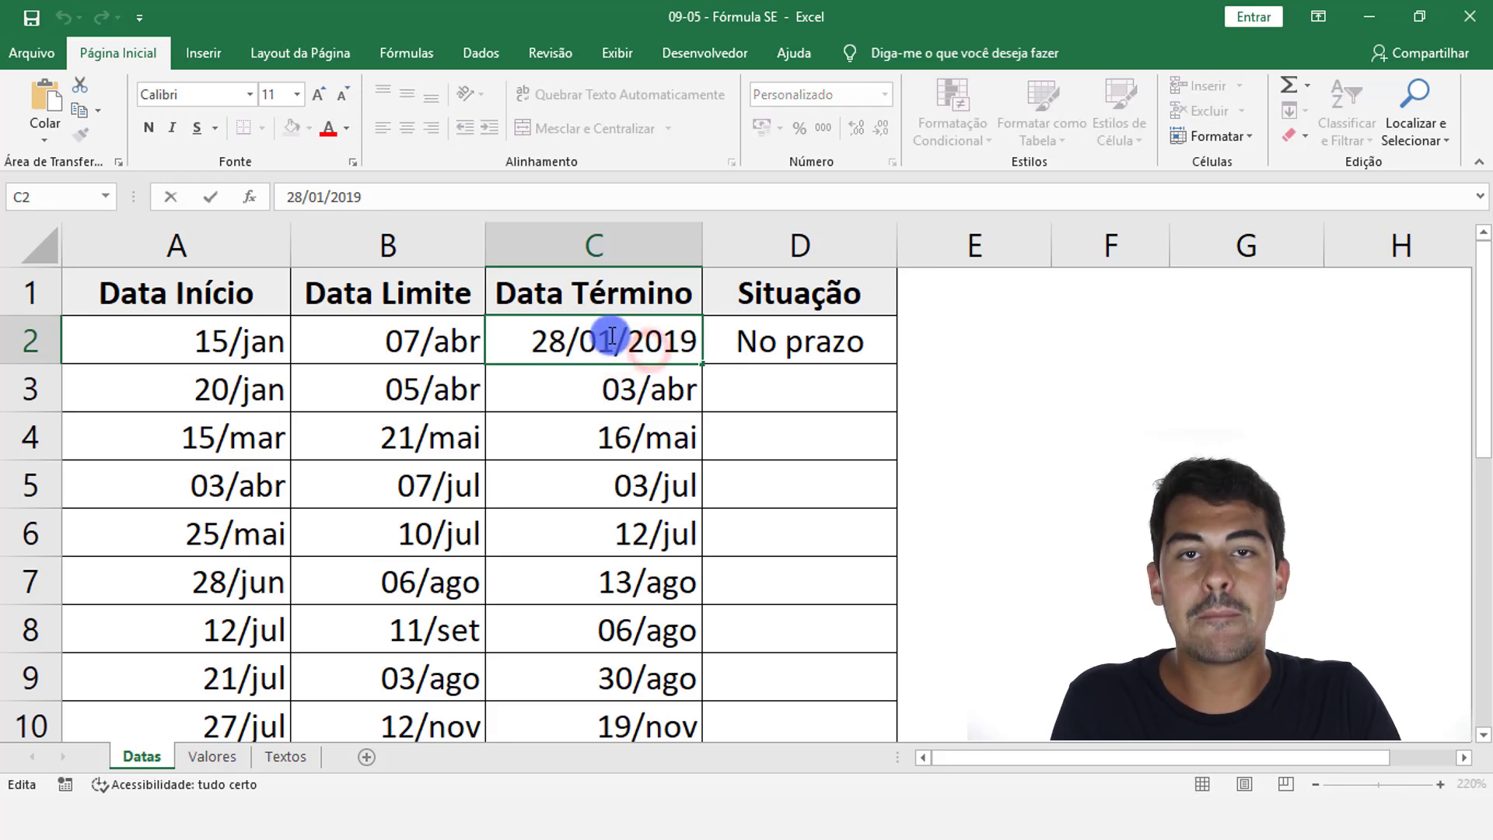
pyautogui.moveTo(609, 334); pyautogui.dragTo(537, 343)
pyautogui.write('08')
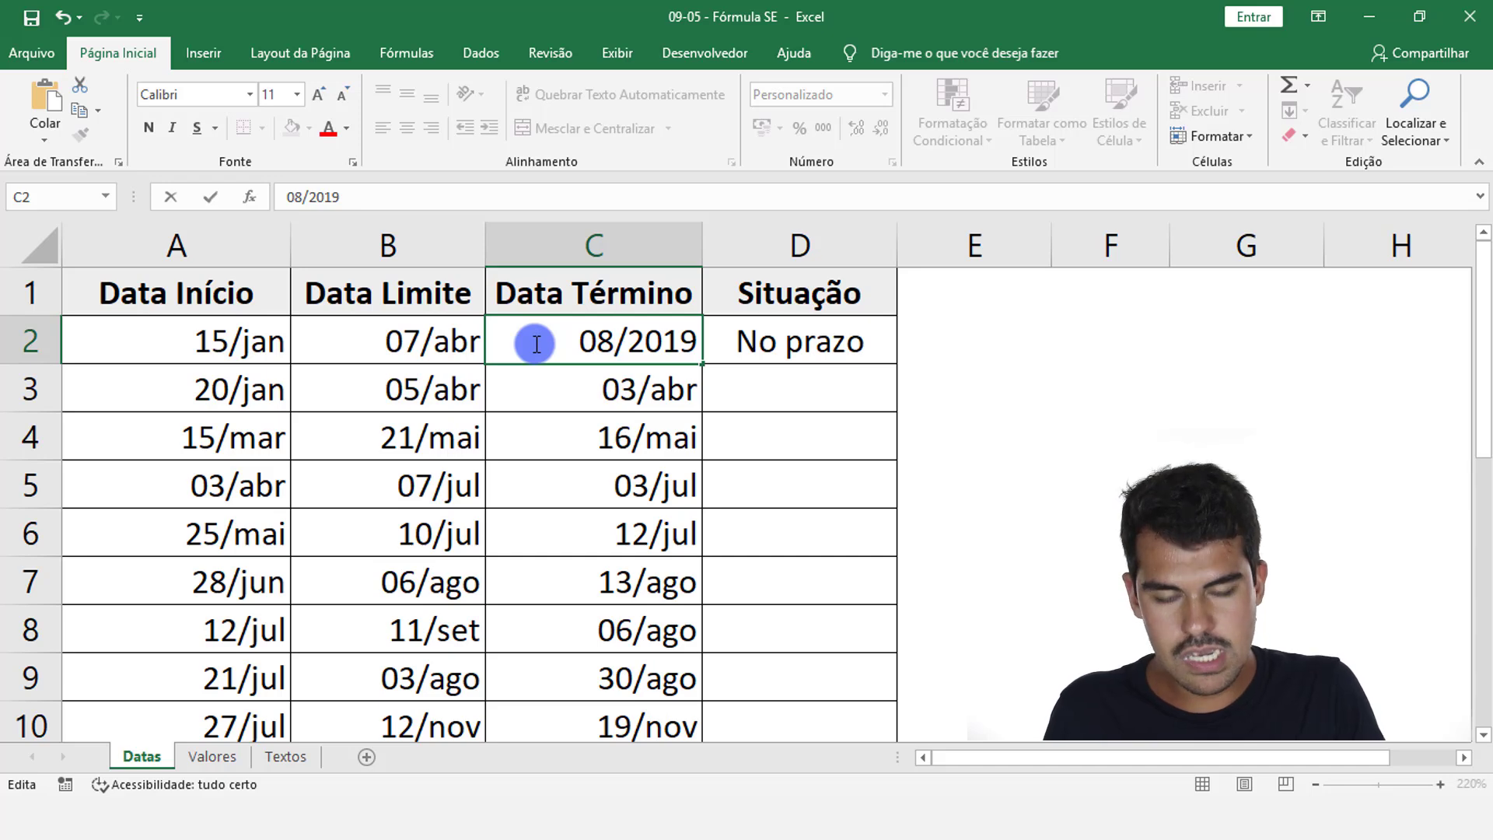
pyautogui.write('/')
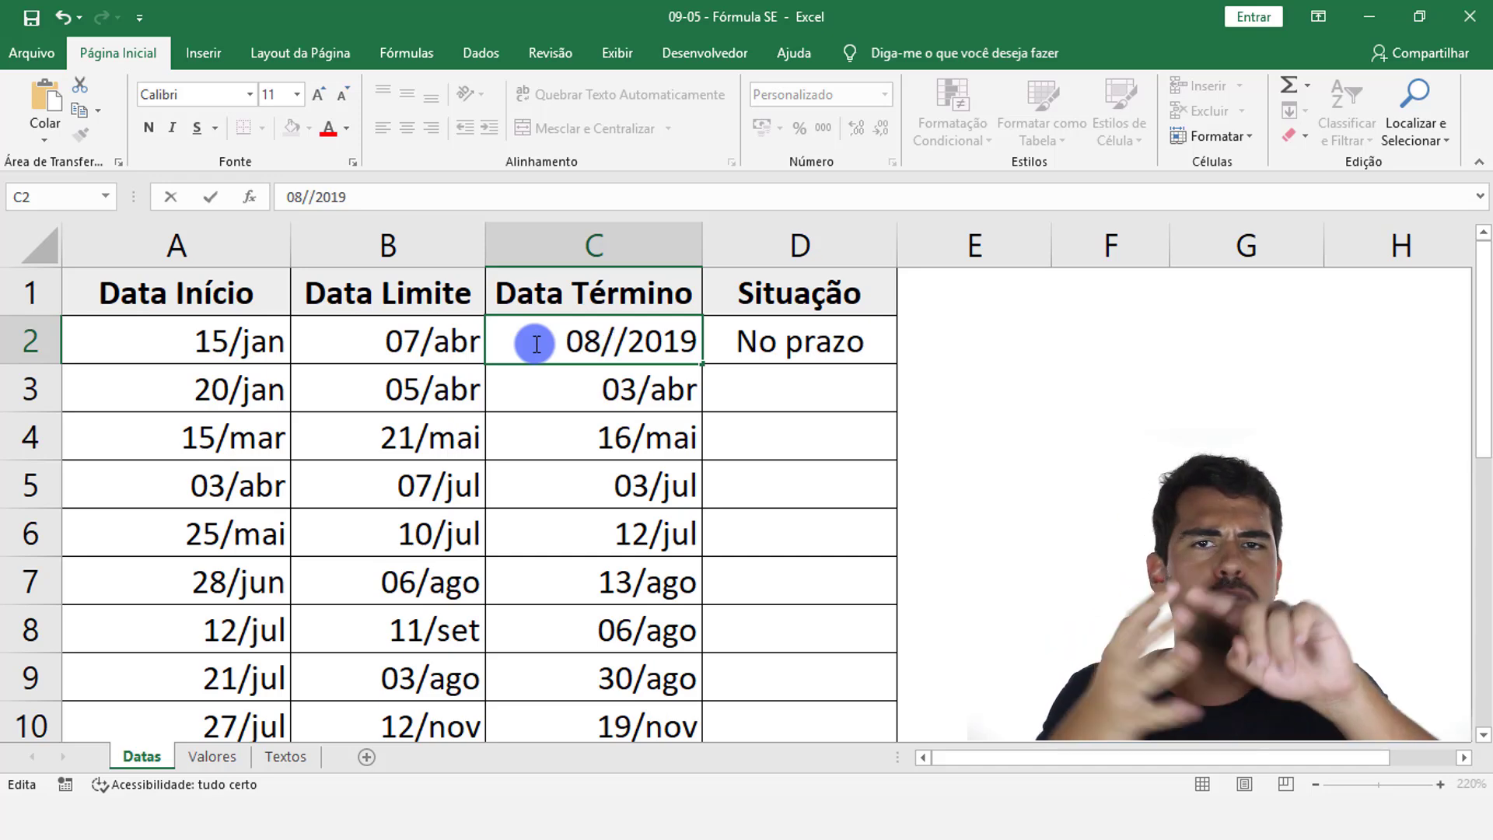
pyautogui.write('04')
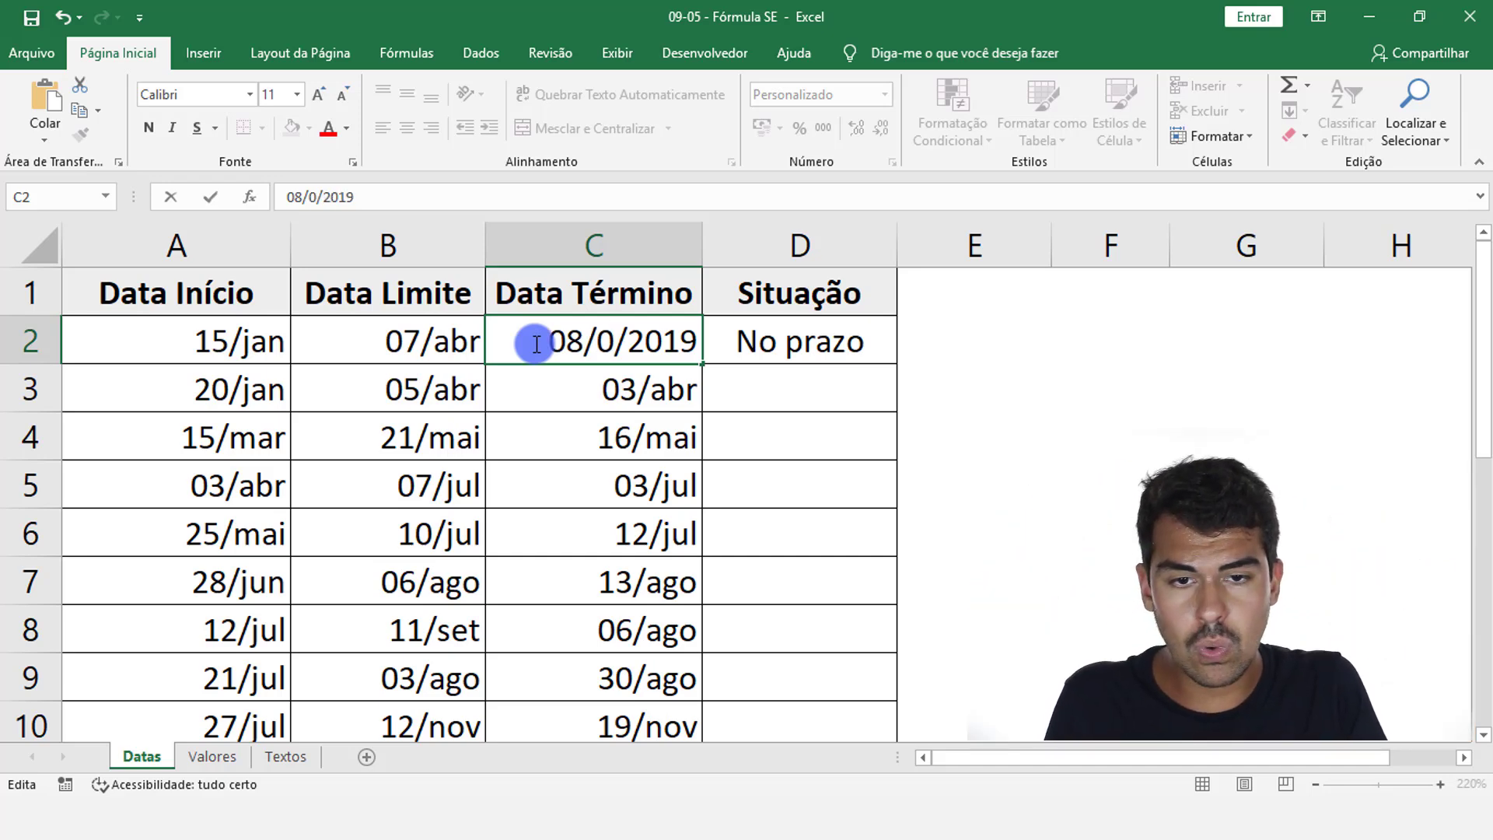
pyautogui.press('Return')
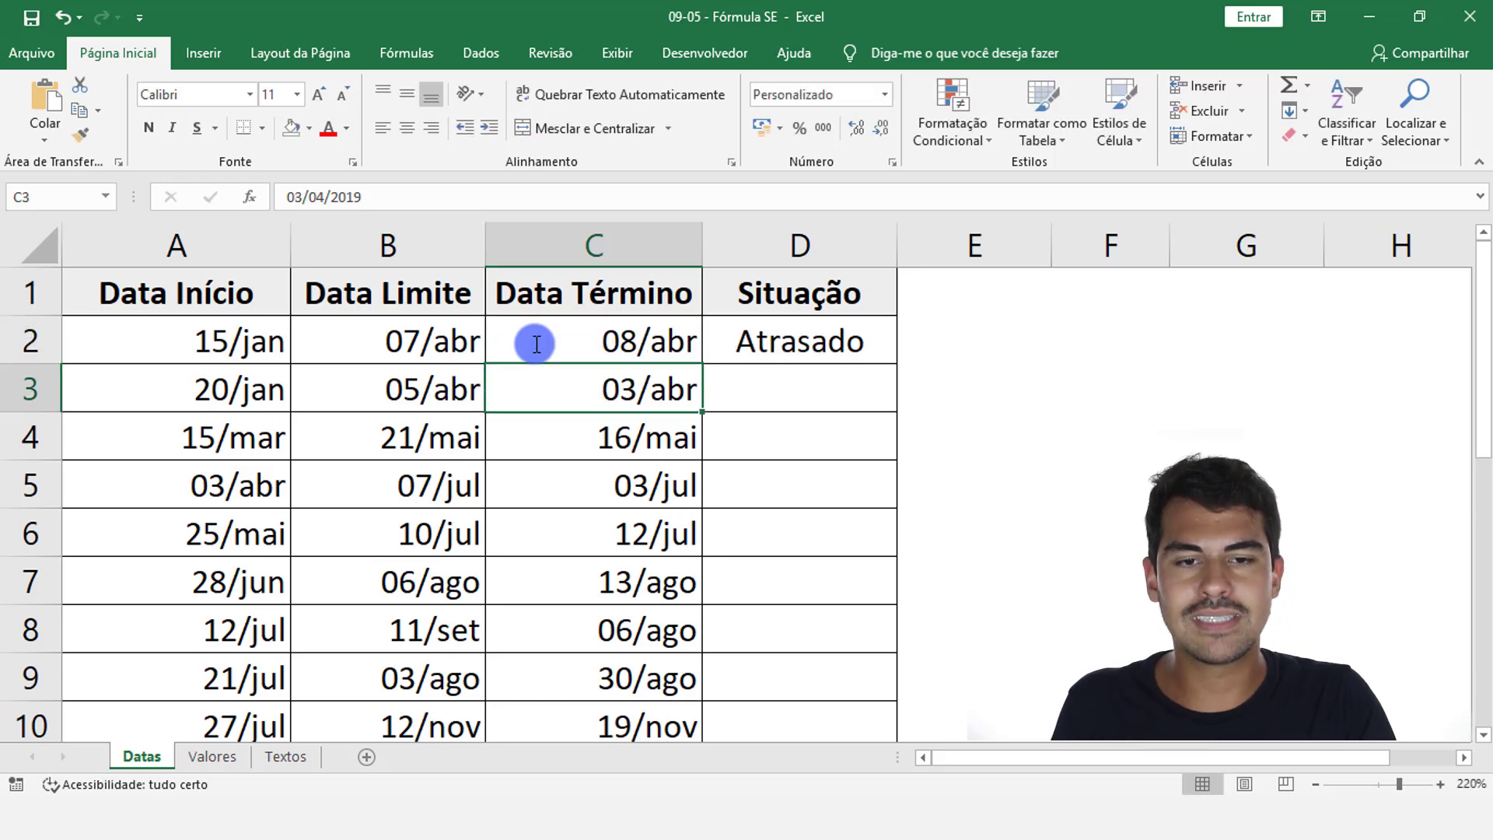
# Step: Test the formula again by changing the Data Término in cell C2 to 07/04/2019
pyautogui.click(780, 343)
pyautogui.click(689, 350)
pyautogui.doubleClick(620, 334)
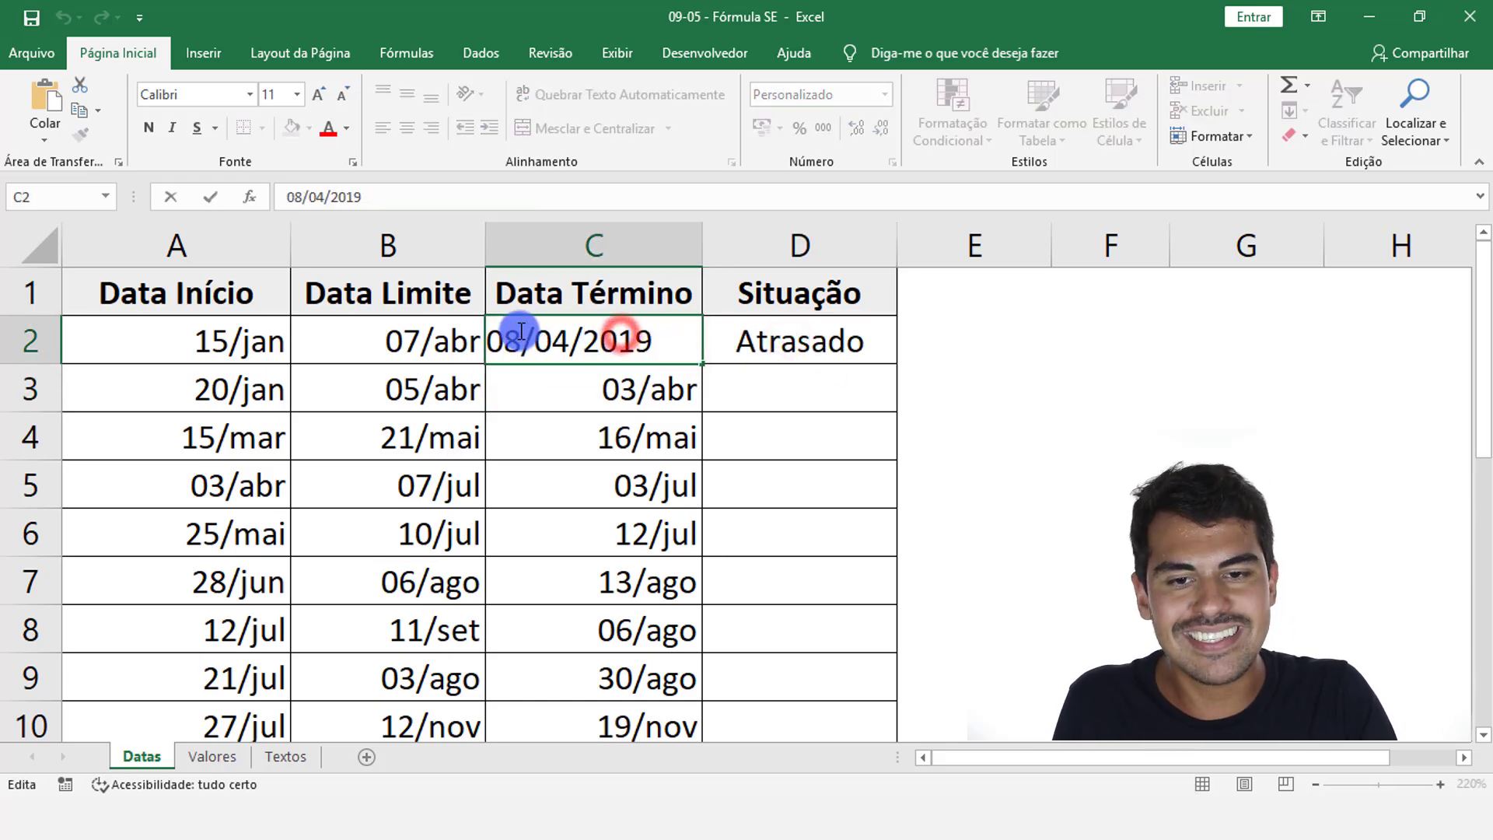
pyautogui.click(552, 336)
pyautogui.press('BackSpace')
pyautogui.write('7')
pyautogui.press('Return')
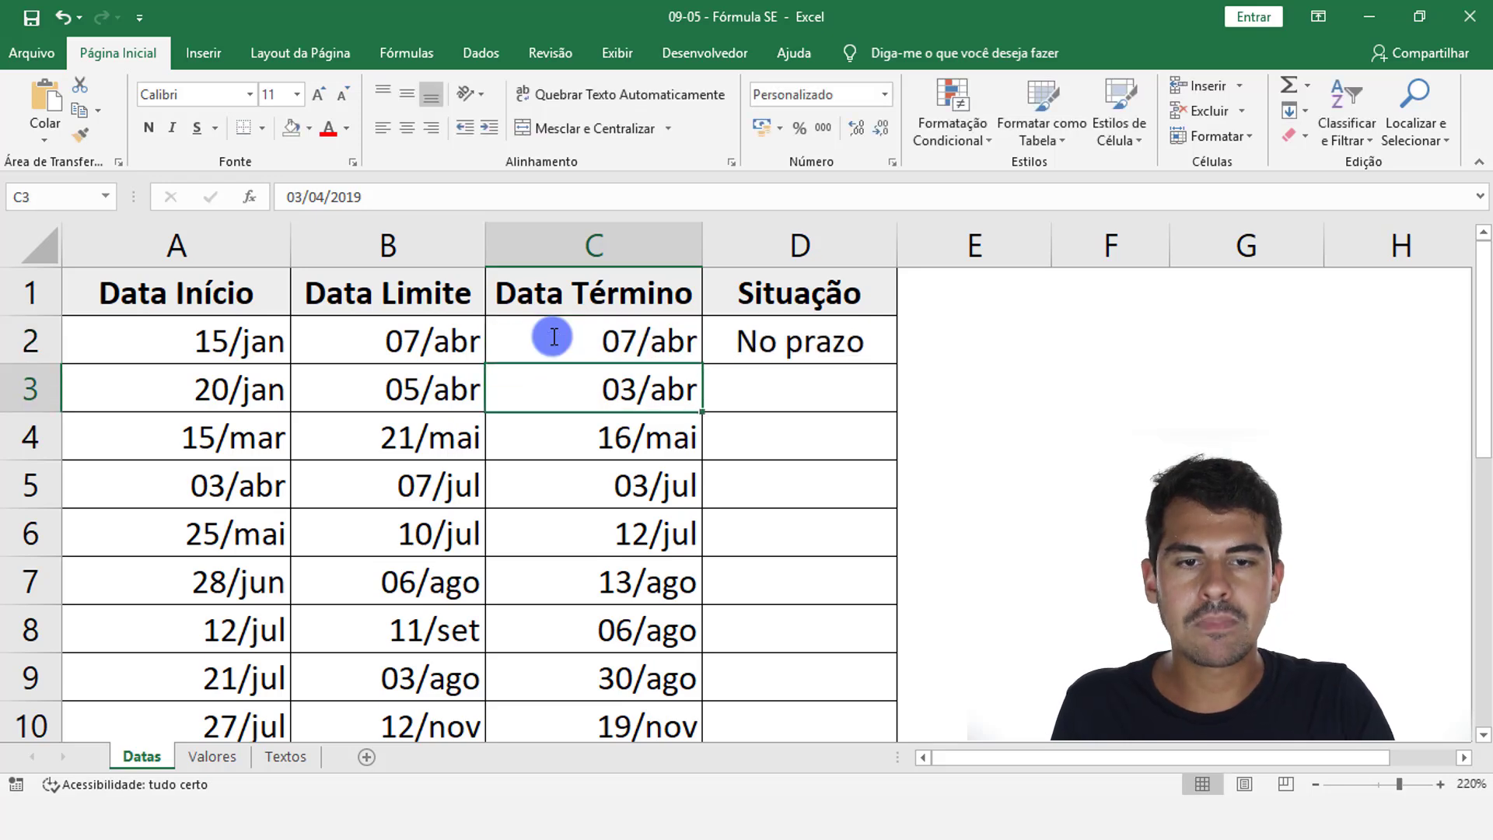
# Step: Review the SE formula in D2 and examine the remaining table rows down to row 15
pyautogui.doubleClick(803, 344)
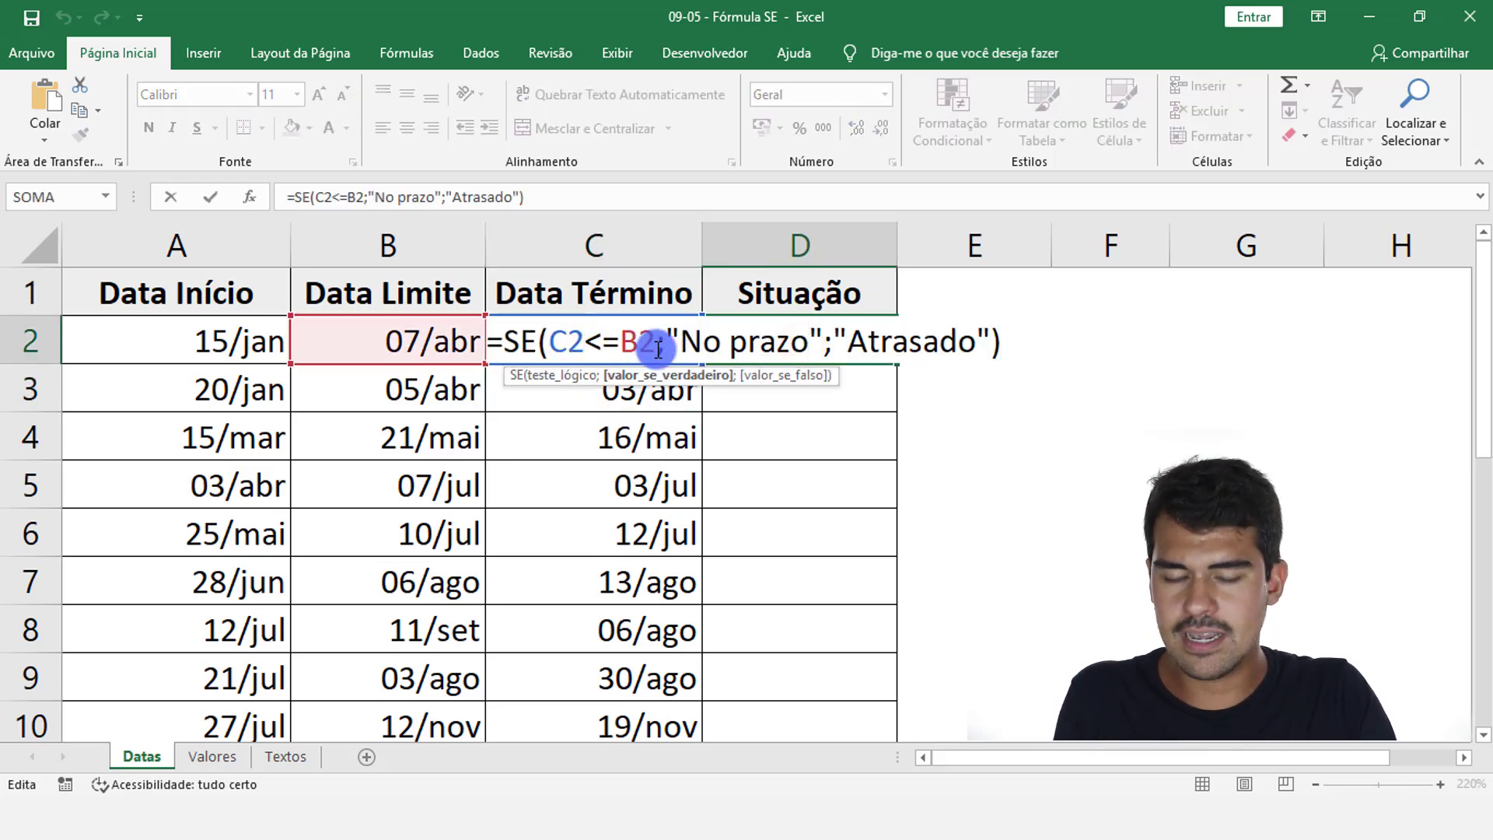
pyautogui.press('Escape')
pyautogui.keyDown('ctrl'); pyautogui.scroll(-3, 834, 346); pyautogui.keyUp('ctrl')
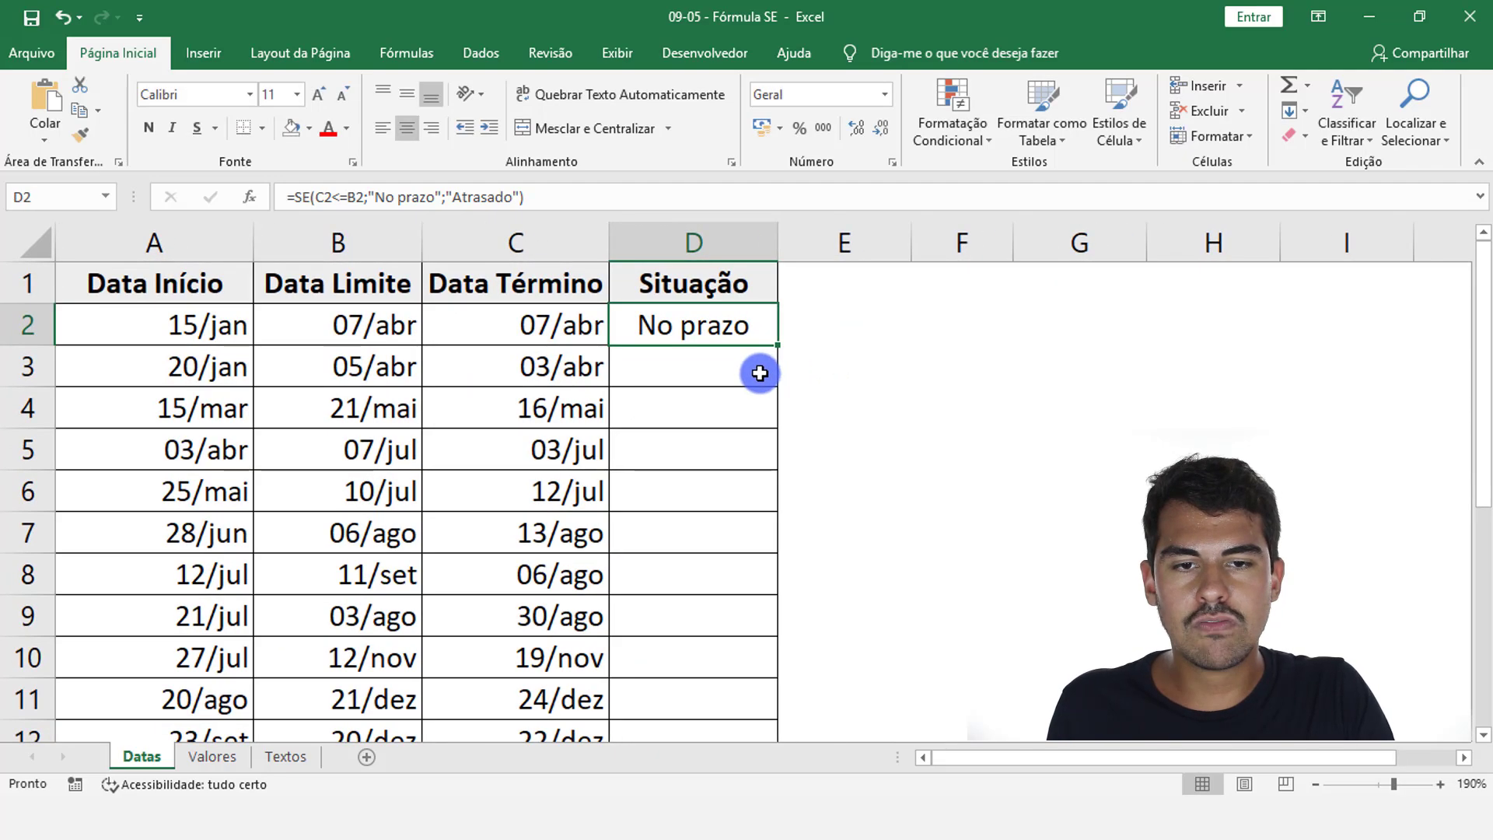
pyautogui.scroll(-1, 653, 342)
pyautogui.scroll(1, 655, 334)
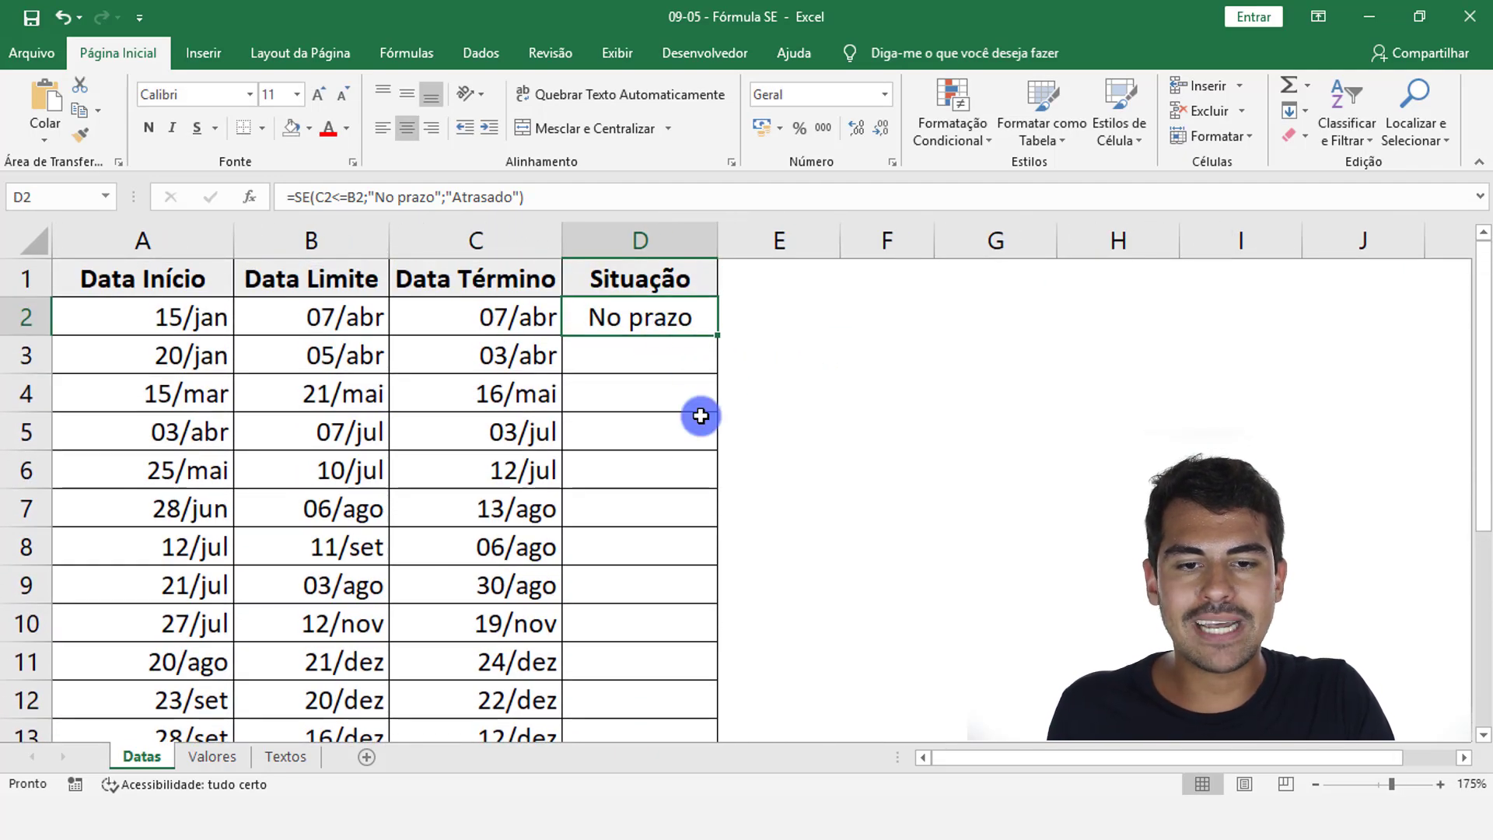
pyautogui.scroll(-3, 669, 482)
pyautogui.scroll(4, 651, 490)
pyautogui.keyDown('ctrl'); pyautogui.scroll(-1, 652, 445); pyautogui.keyUp('ctrl')
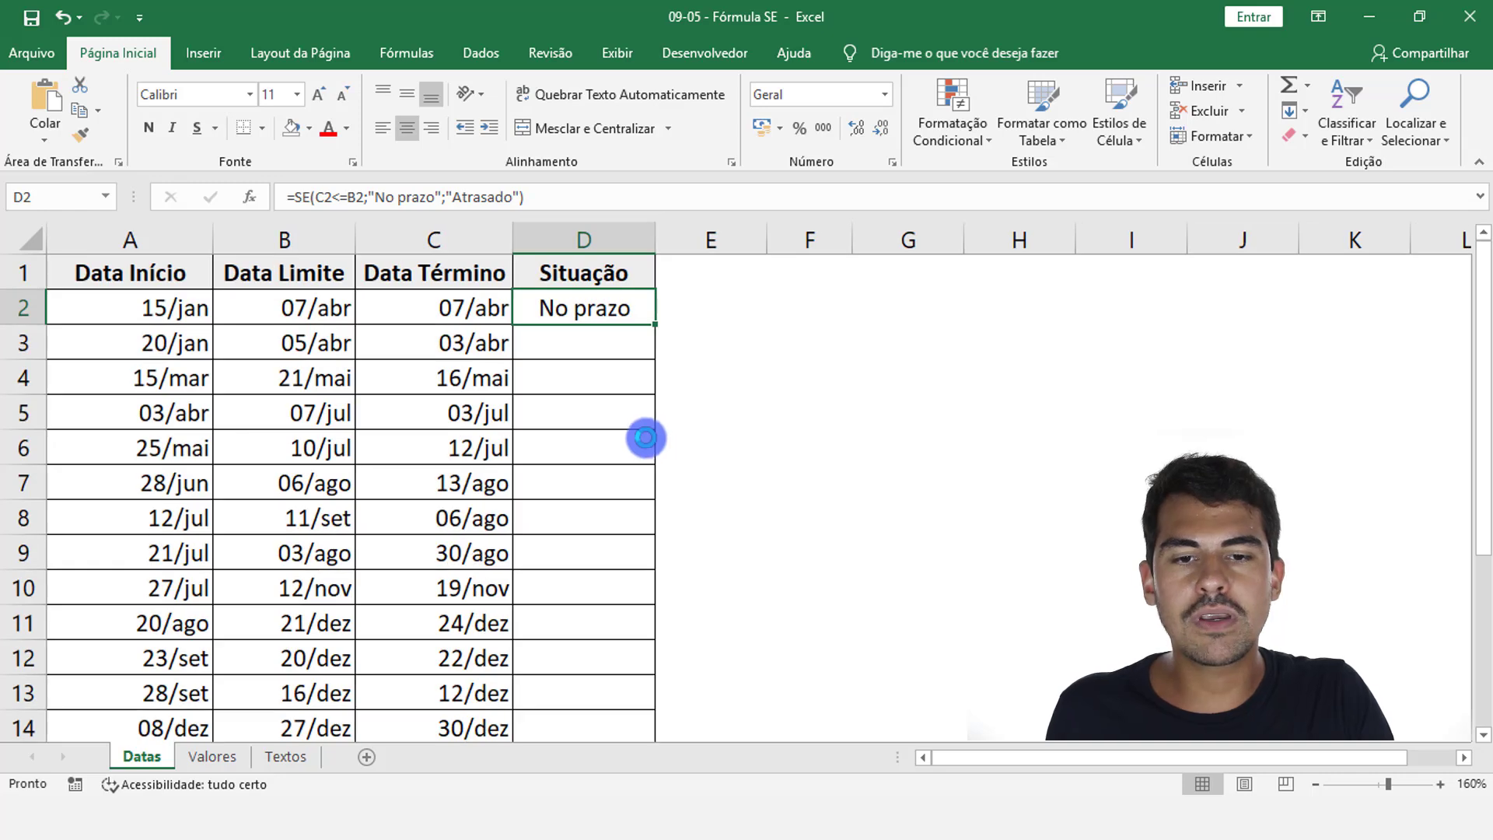
pyautogui.keyDown('ctrl'); pyautogui.scroll(-1, 652, 441); pyautogui.keyUp('ctrl')
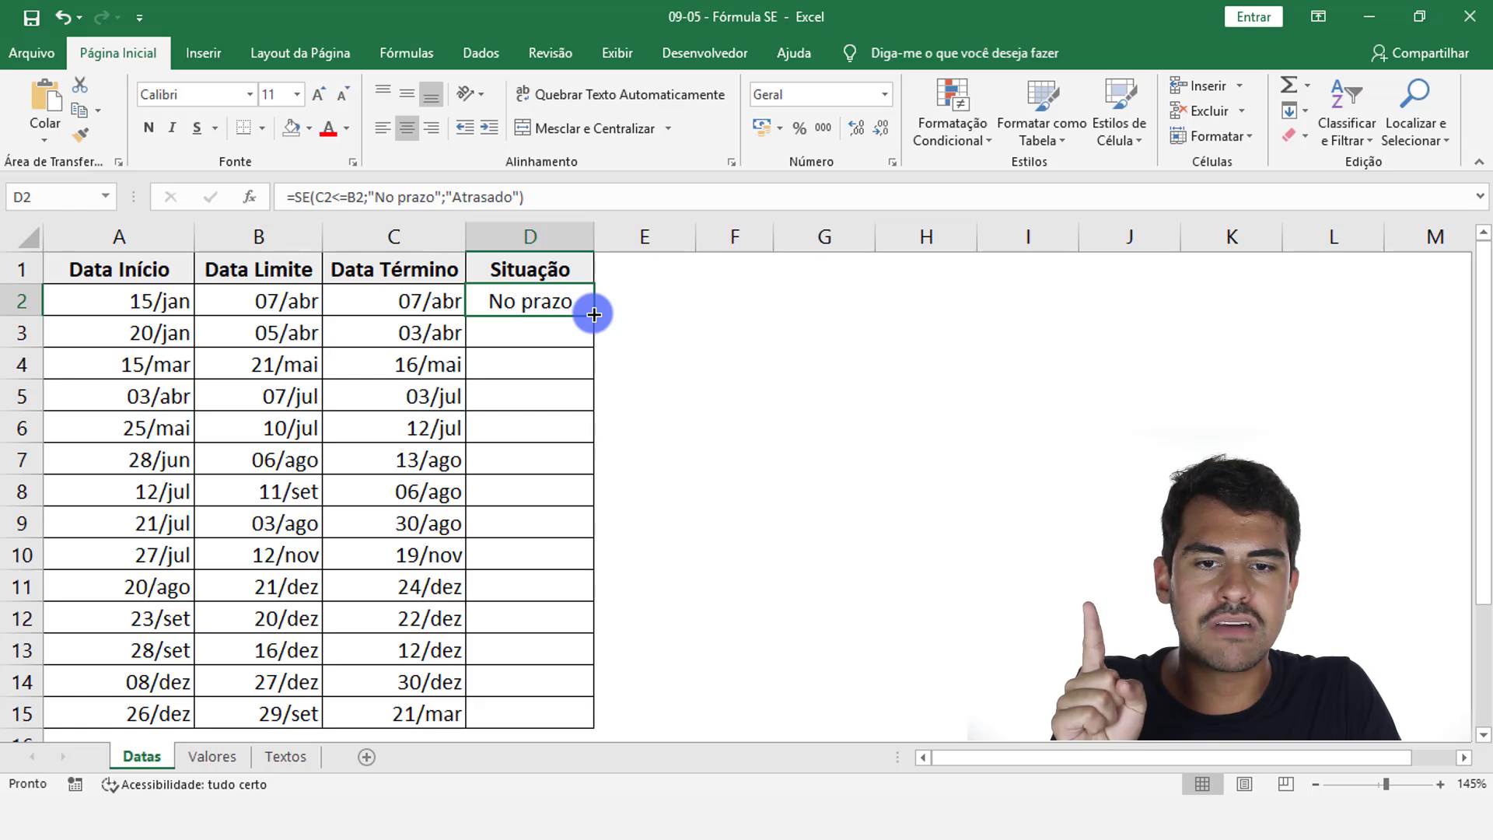
# Step: Try filling the SE formula from D2 down to D15, undoing the fill each time
pyautogui.moveTo(594, 314); pyautogui.dragTo(567, 715)
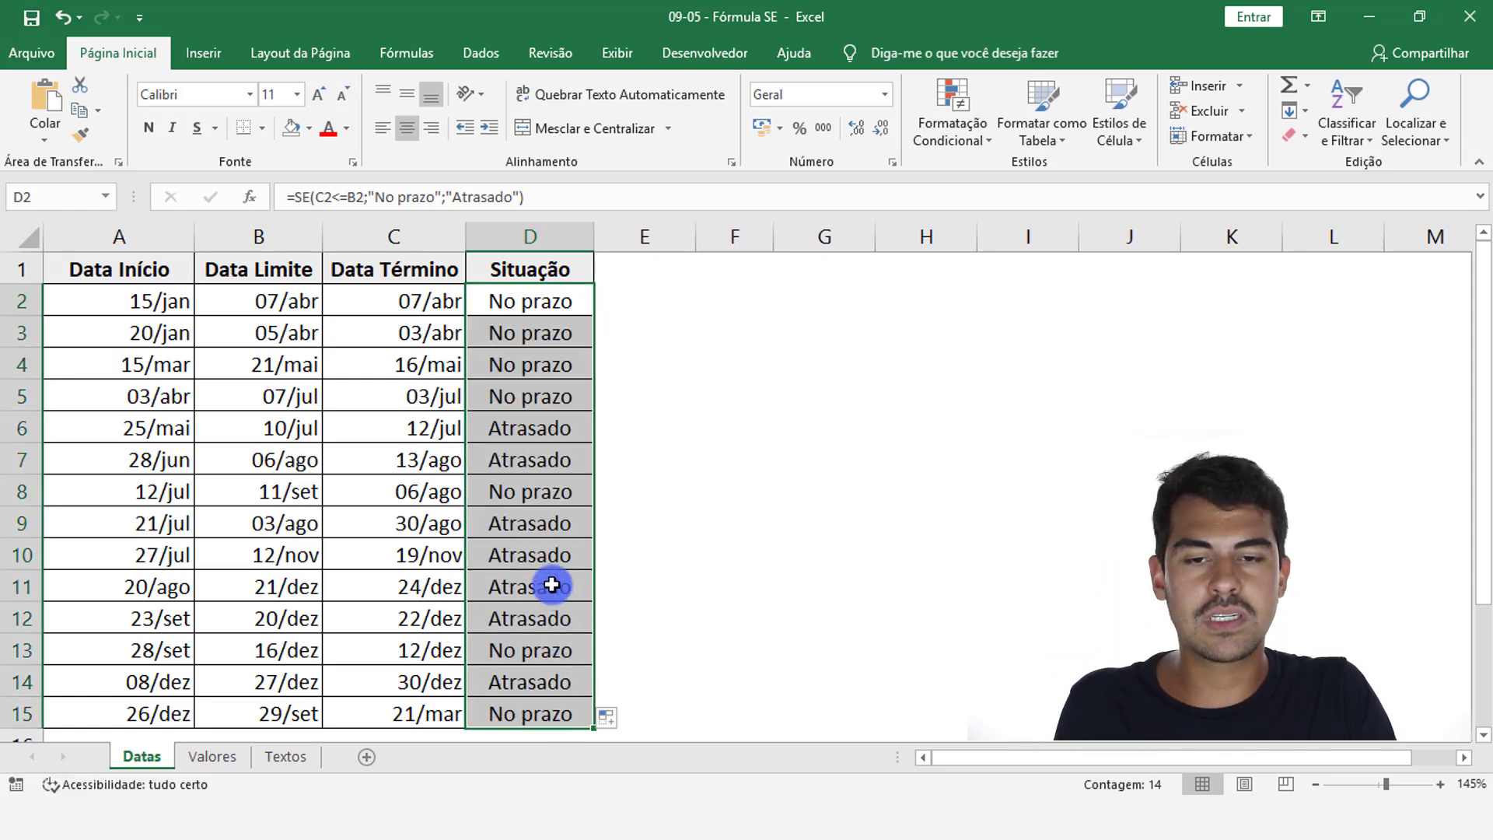
pyautogui.hotkey('ctrl', 'z')
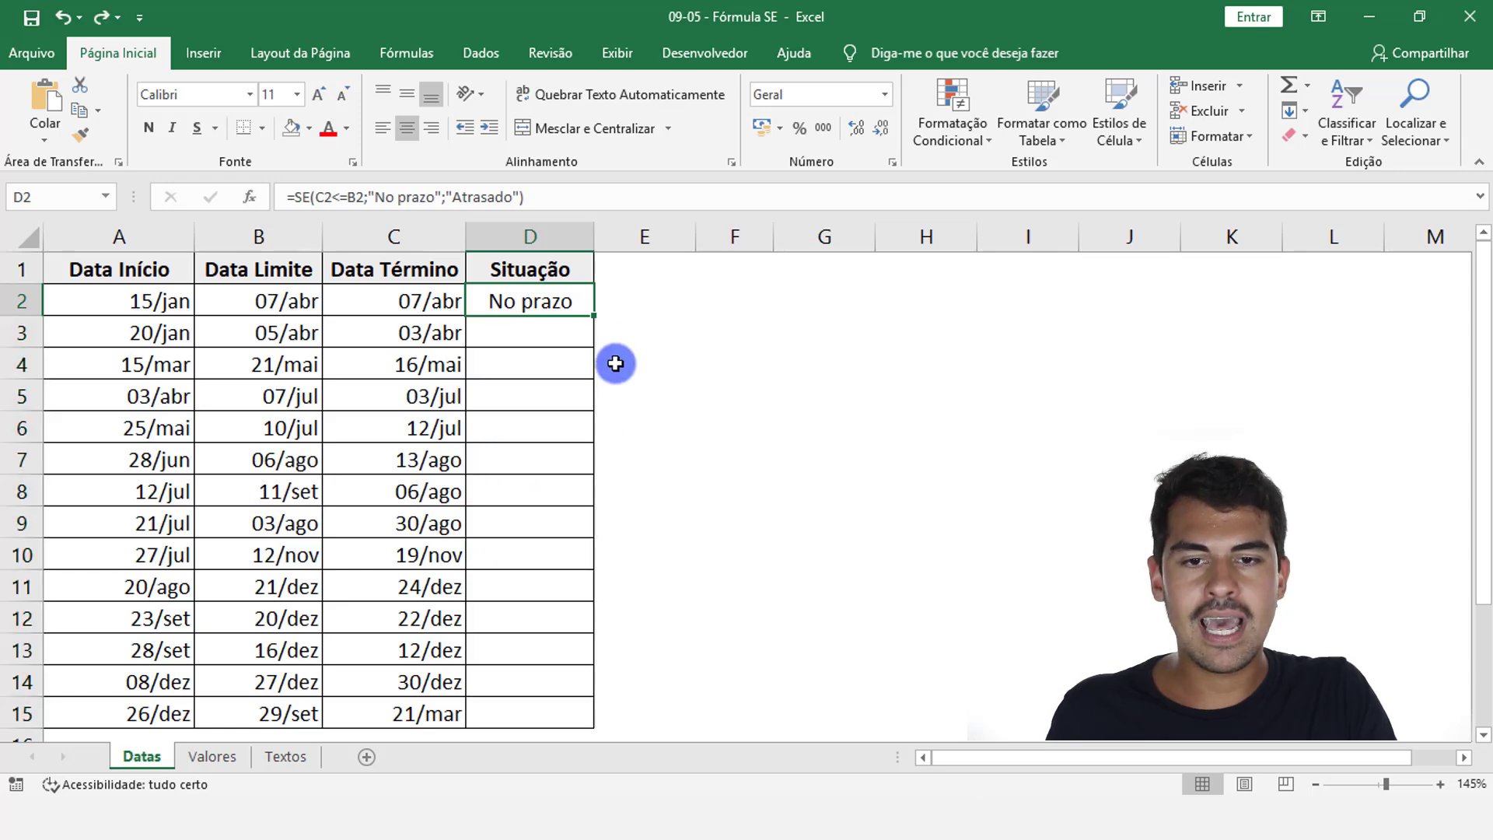
pyautogui.doubleClick(594, 317)
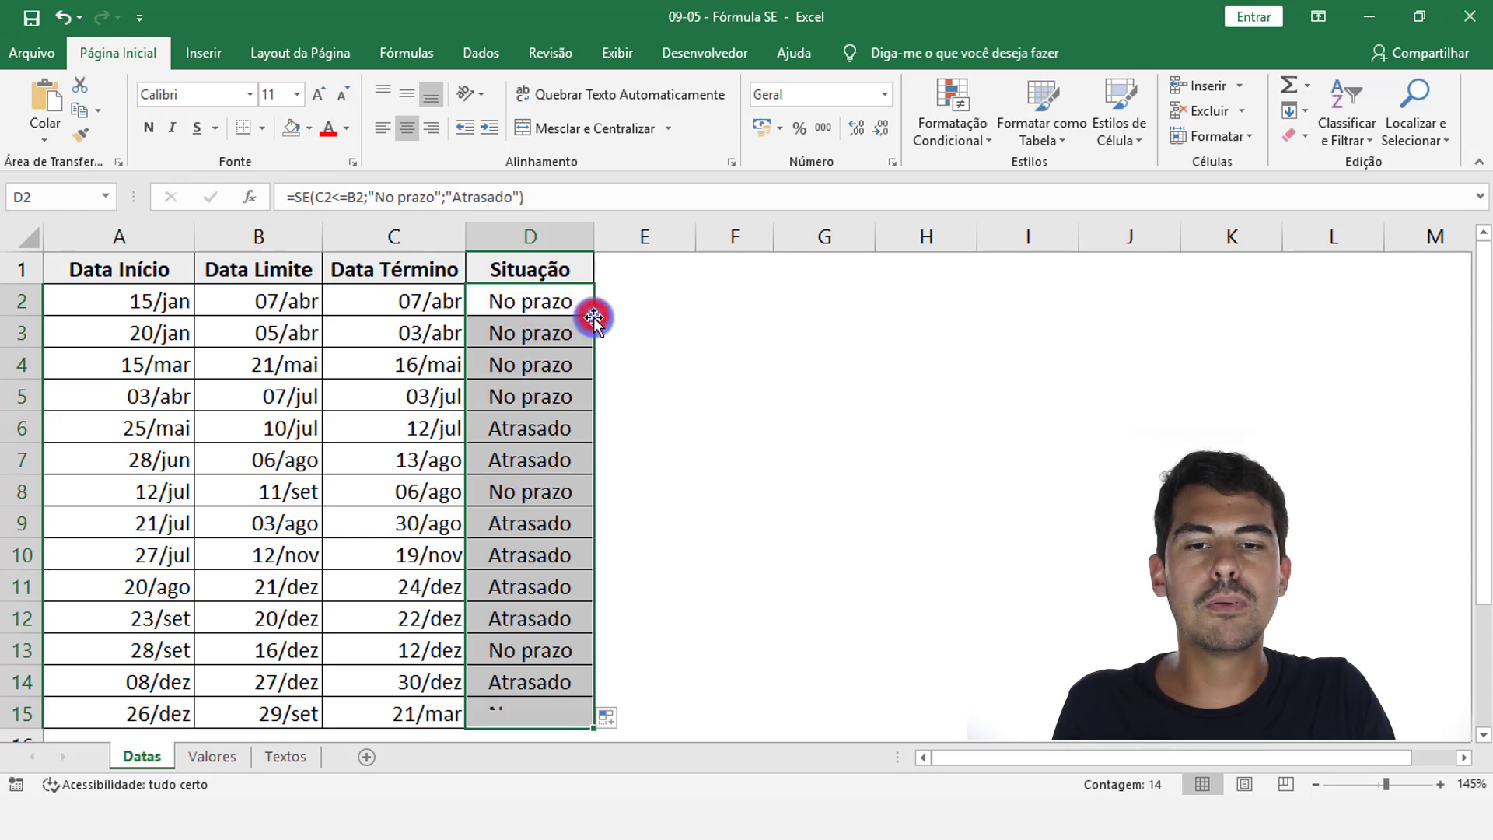
pyautogui.hotkey('ctrl', 'z')
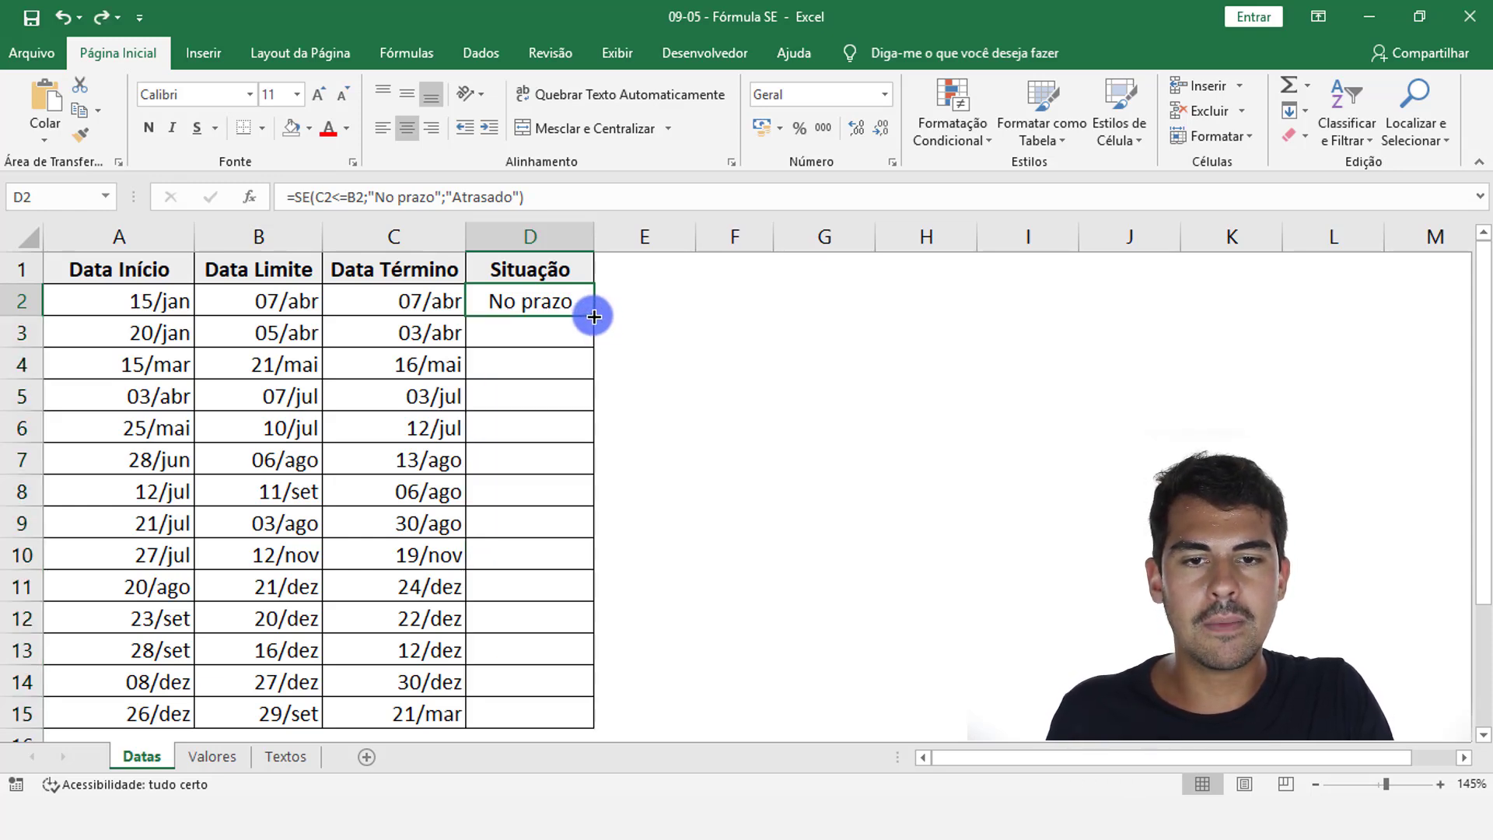
# Step: Fill the SE formula from D2 down the Situação column to D15 and check the filled cells
pyautogui.doubleClick(592, 318)
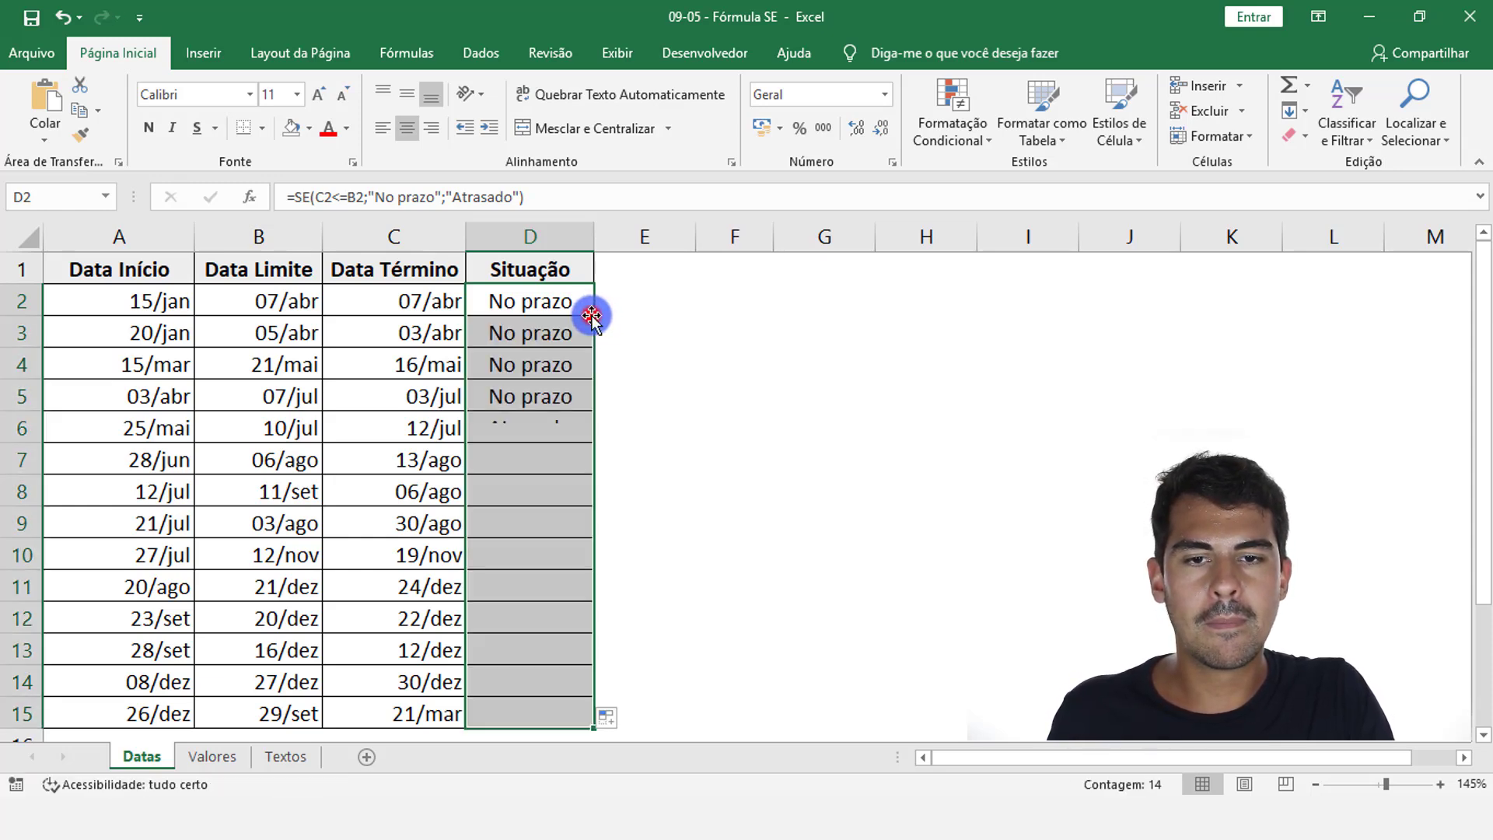
pyautogui.click(556, 712)
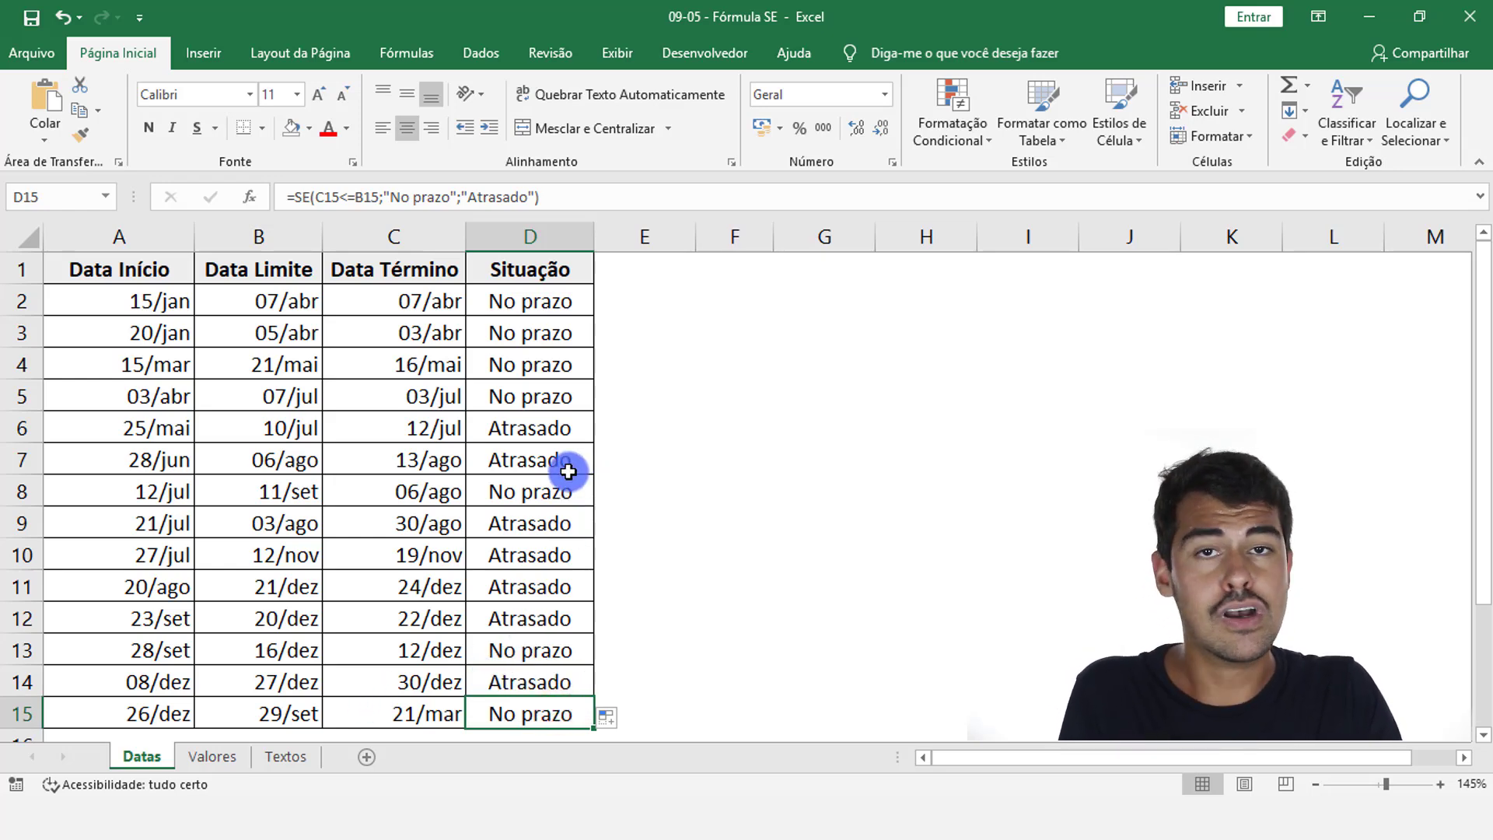
pyautogui.moveTo(529, 308); pyautogui.dragTo(506, 682)
pyautogui.moveTo(529, 301); pyautogui.dragTo(525, 712)
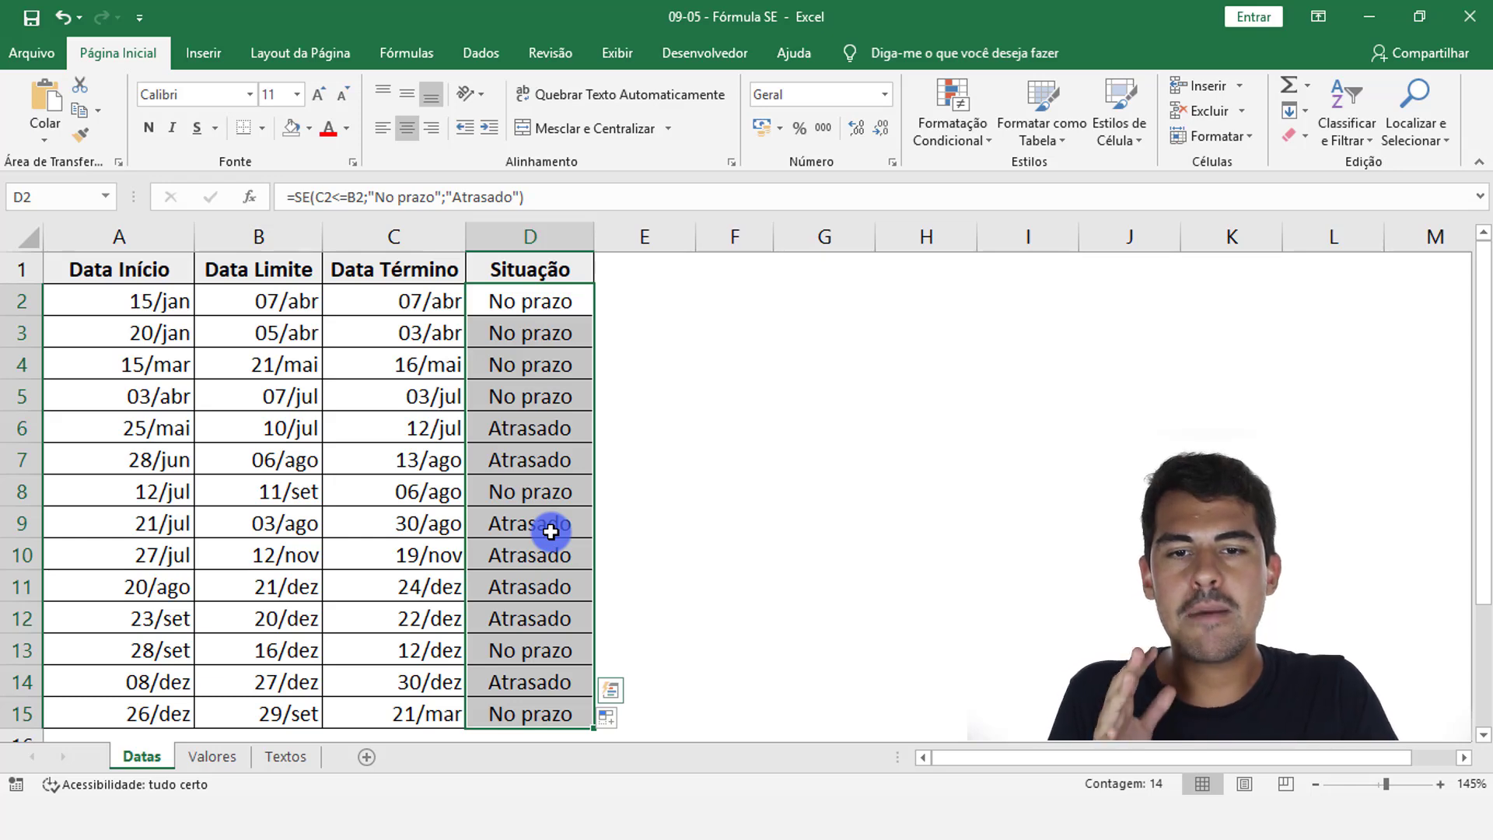
pyautogui.click(559, 302)
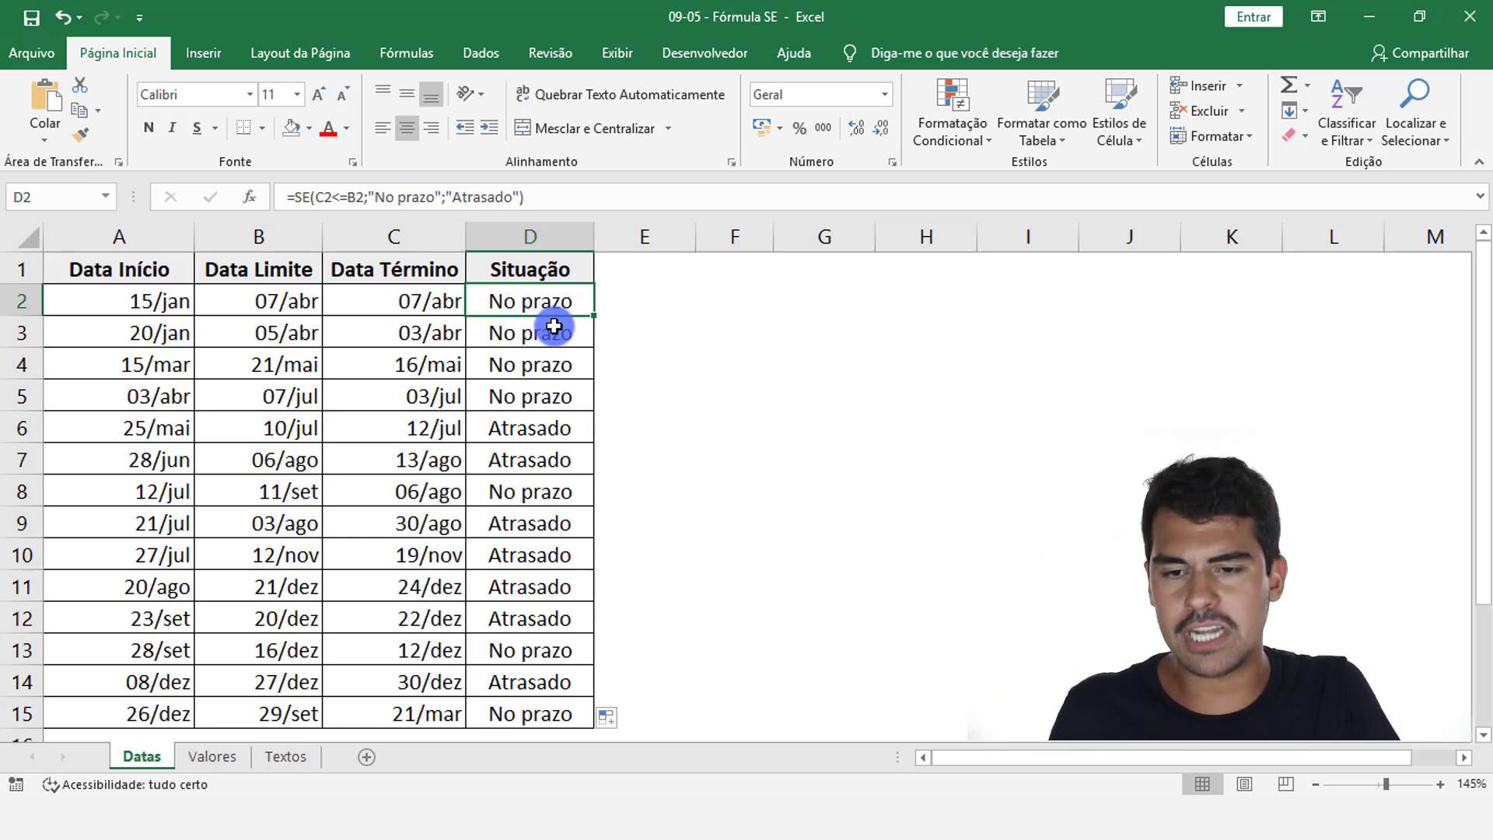
# Step: Clear the existing Situação entries in D2:D14 on the Valores sheet
pyautogui.hotkey('ctrl', 'pagedown')
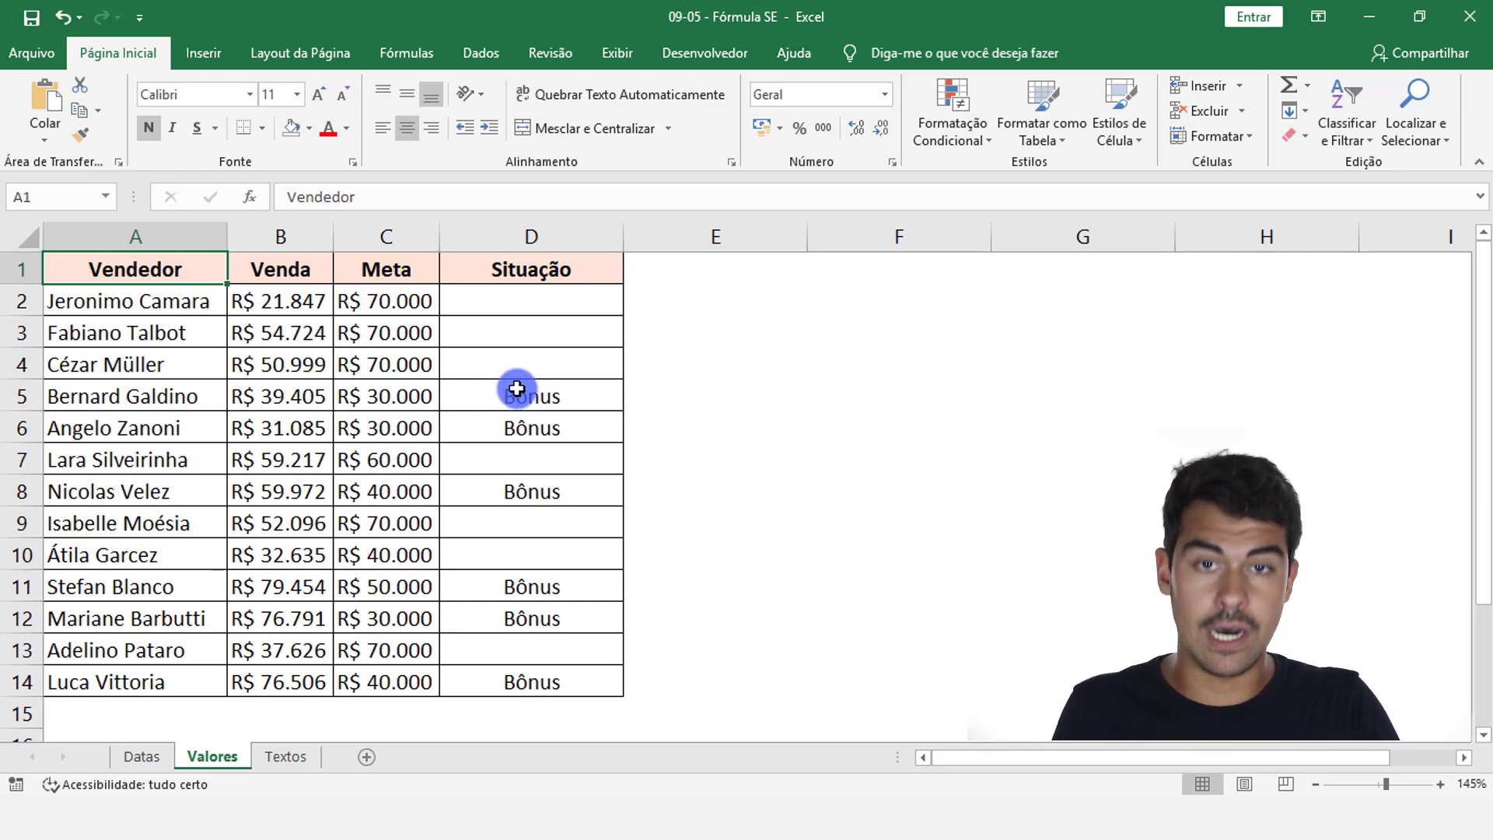
pyautogui.moveTo(569, 288); pyautogui.dragTo(556, 663)
pyautogui.press('Delete')
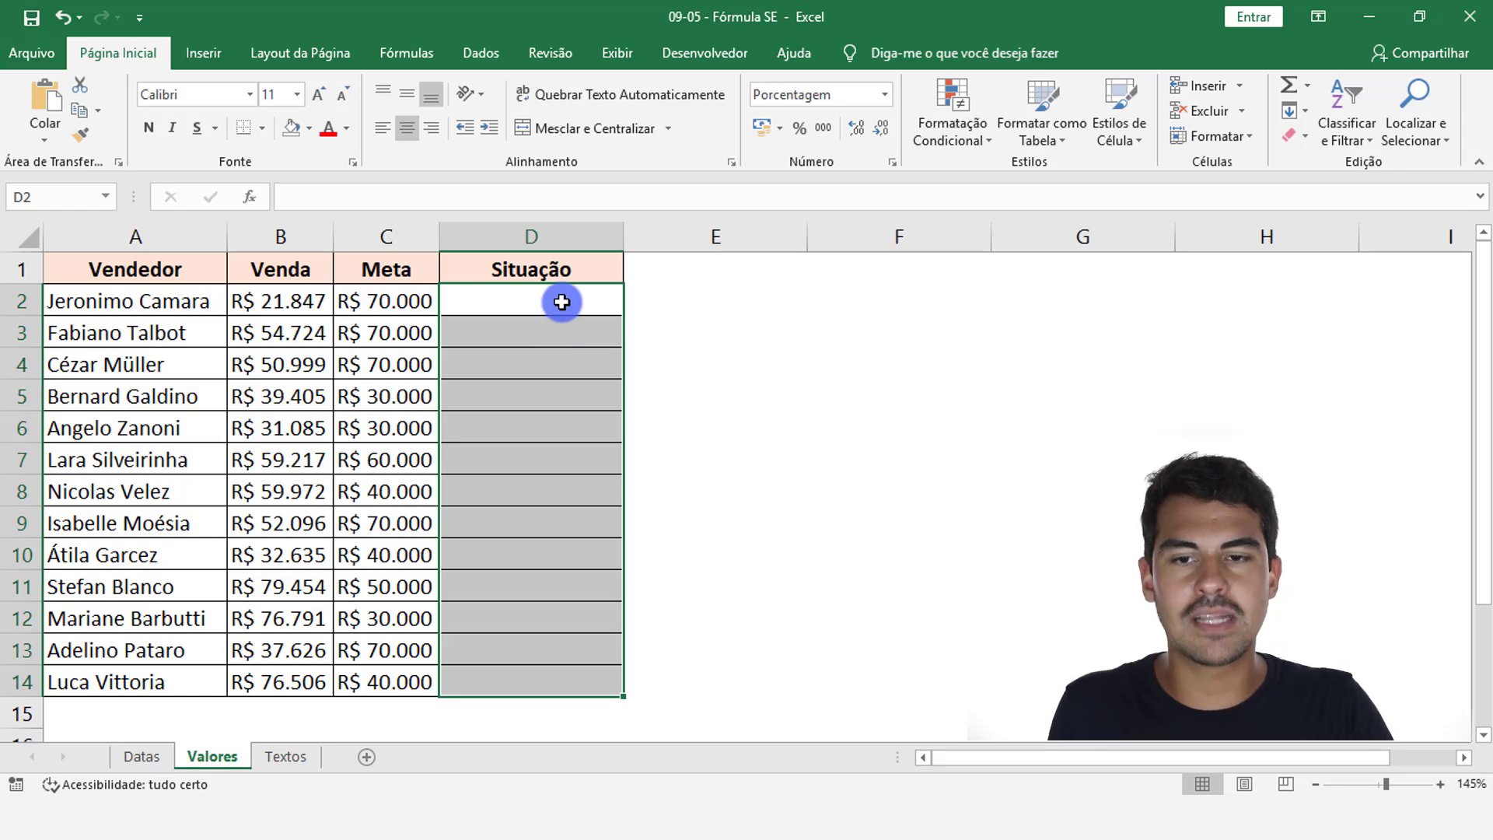
pyautogui.click(560, 304)
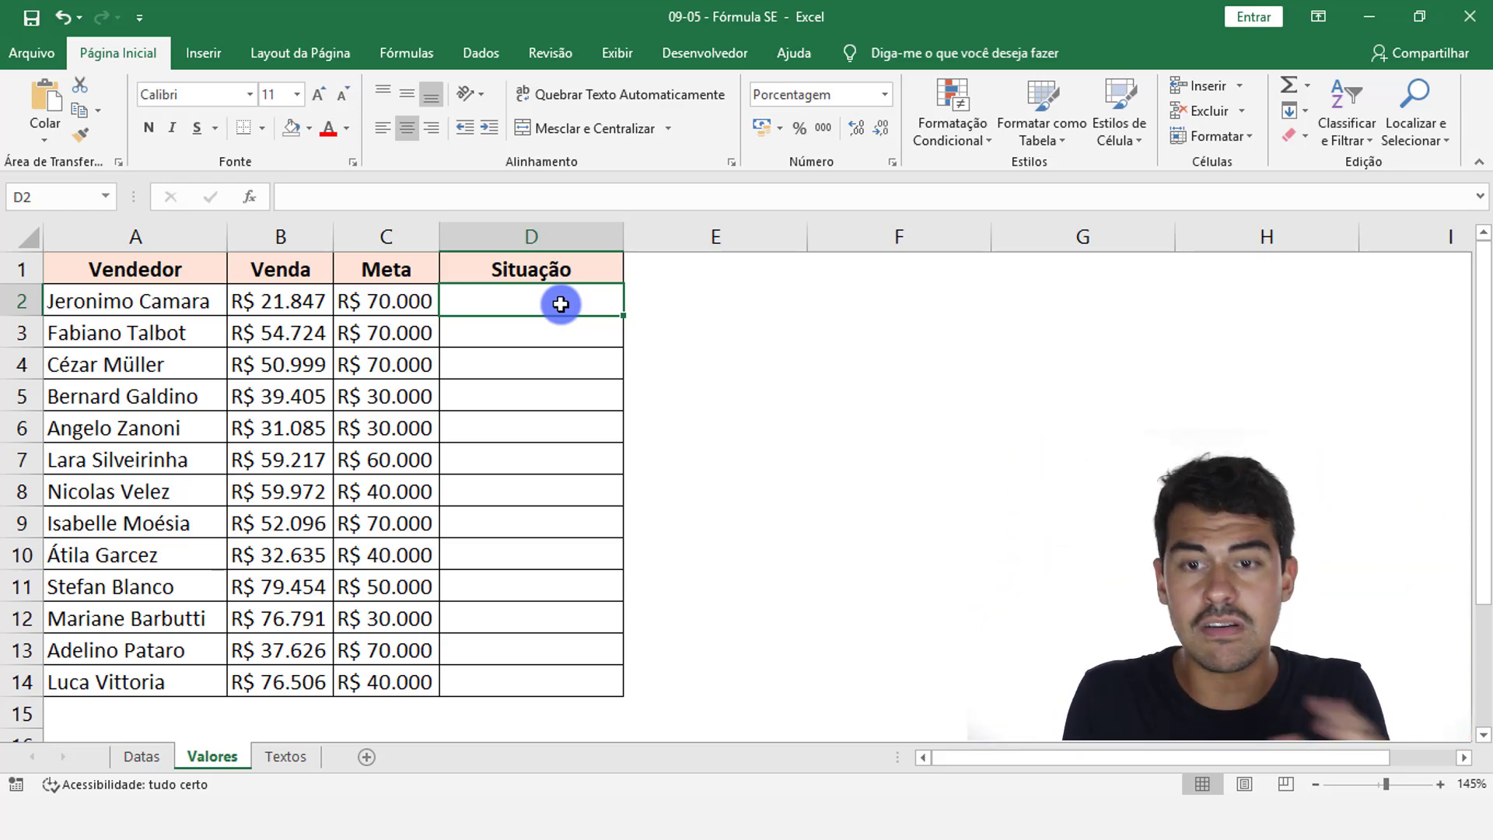
# Step: Examine the Meta values in C2:C14 and the first seller's row on the Valores sheet
pyautogui.moveTo(412, 301); pyautogui.dragTo(423, 683)
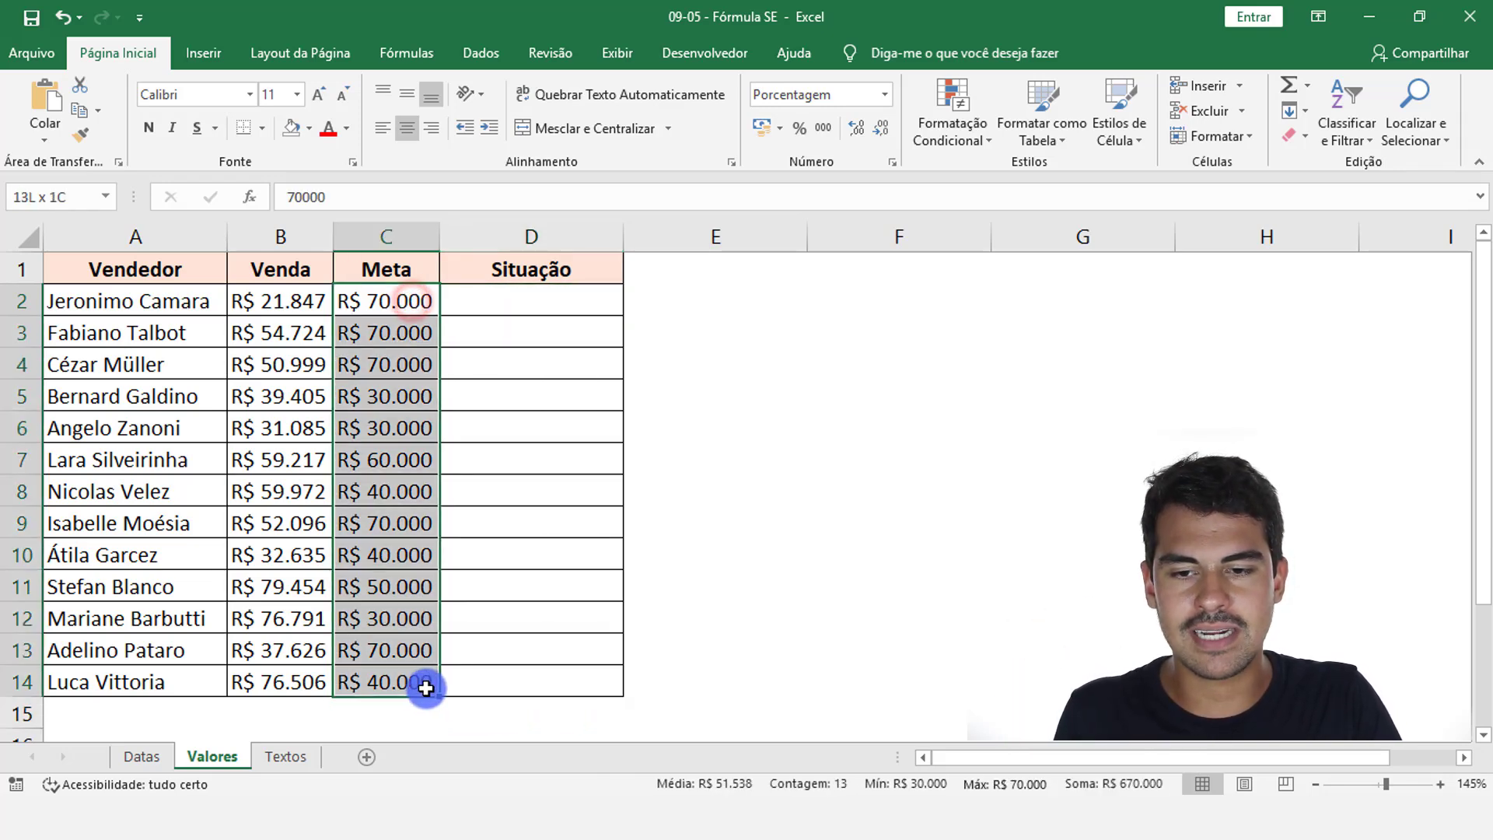
pyautogui.click(517, 309)
pyautogui.click(22, 301)
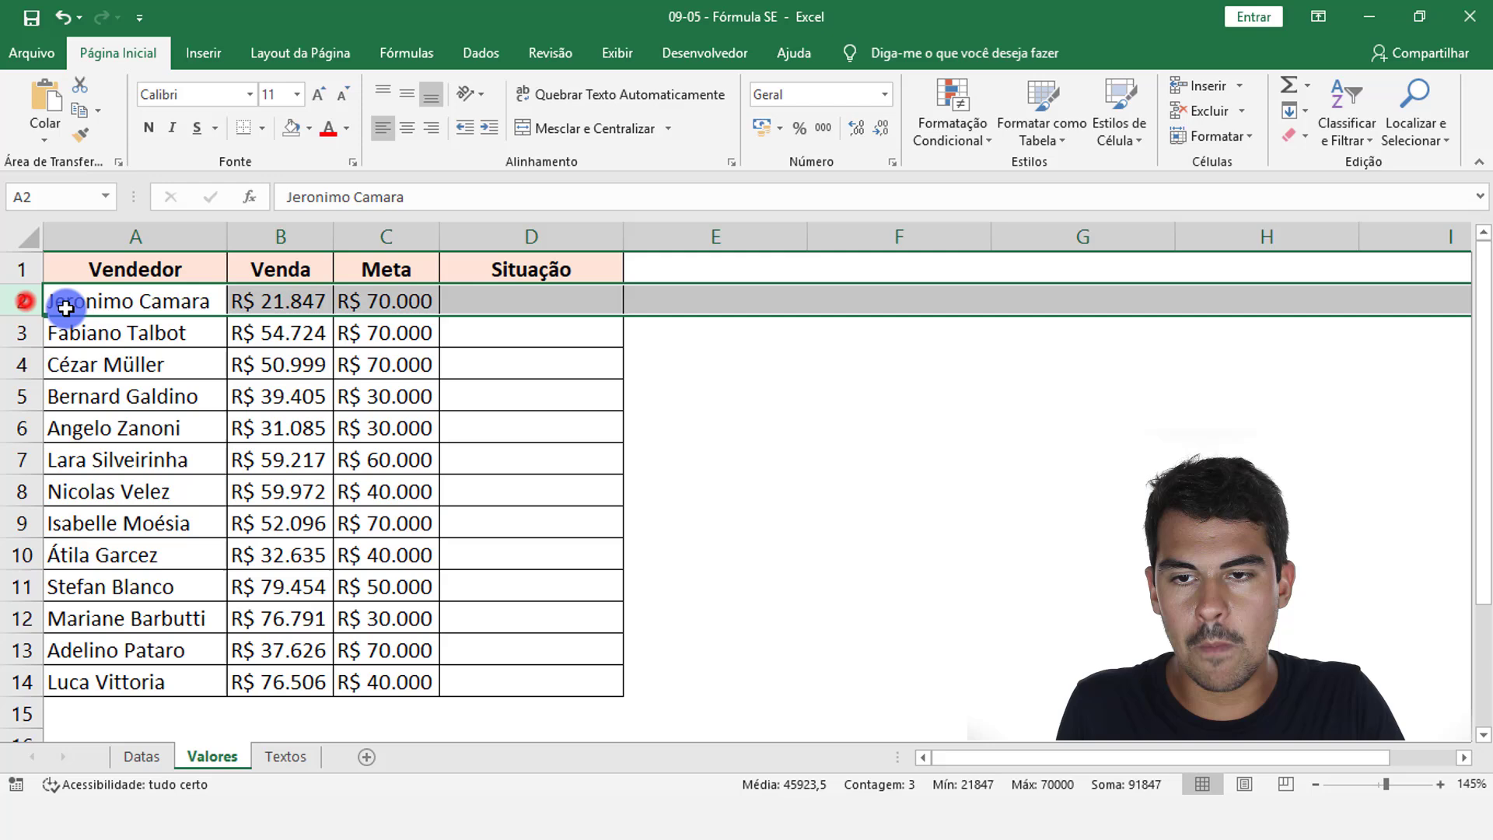
pyautogui.click(556, 294)
pyautogui.click(8, 306)
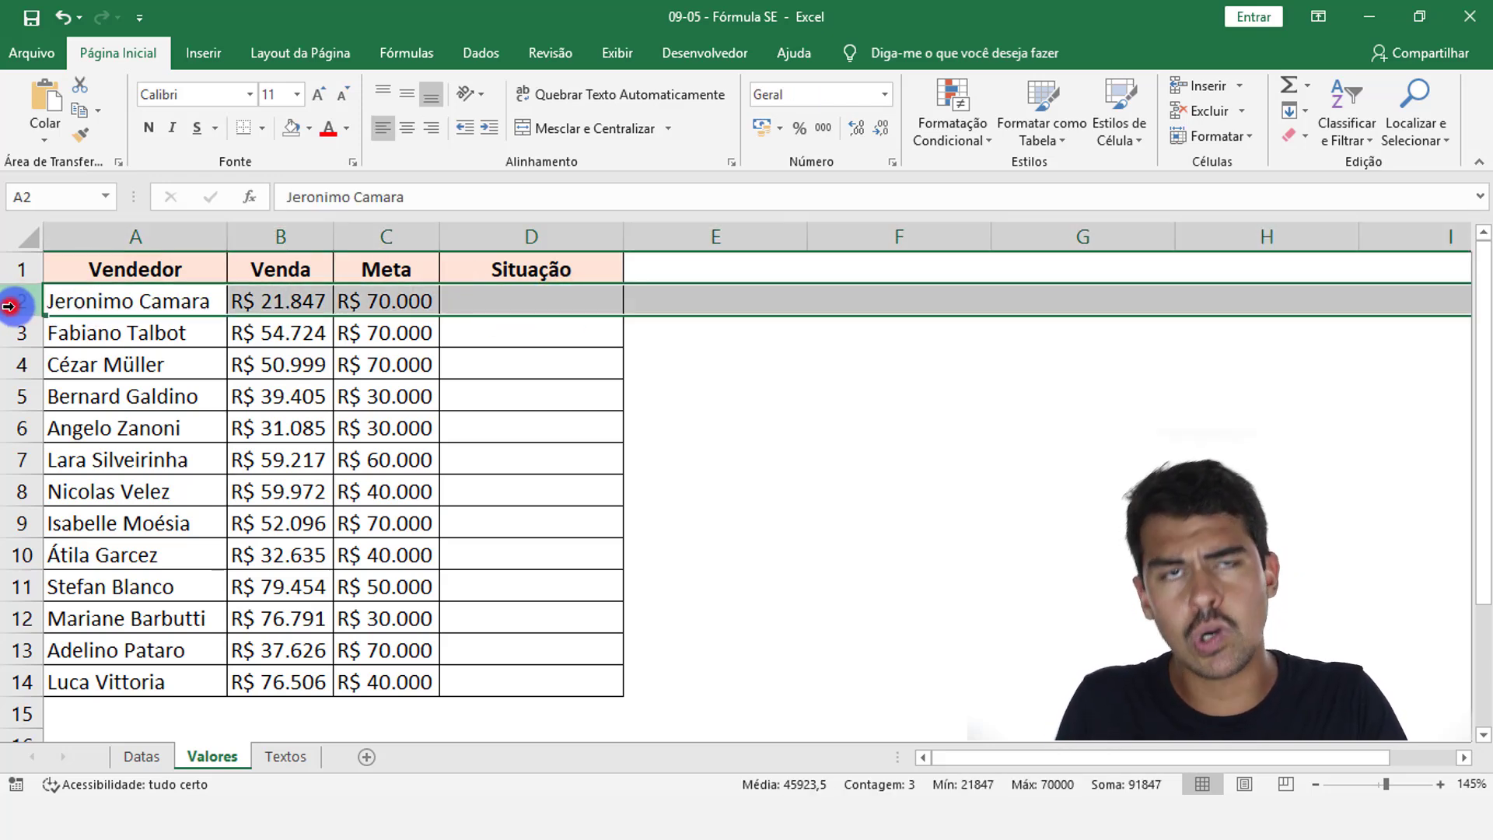
pyautogui.click(527, 298)
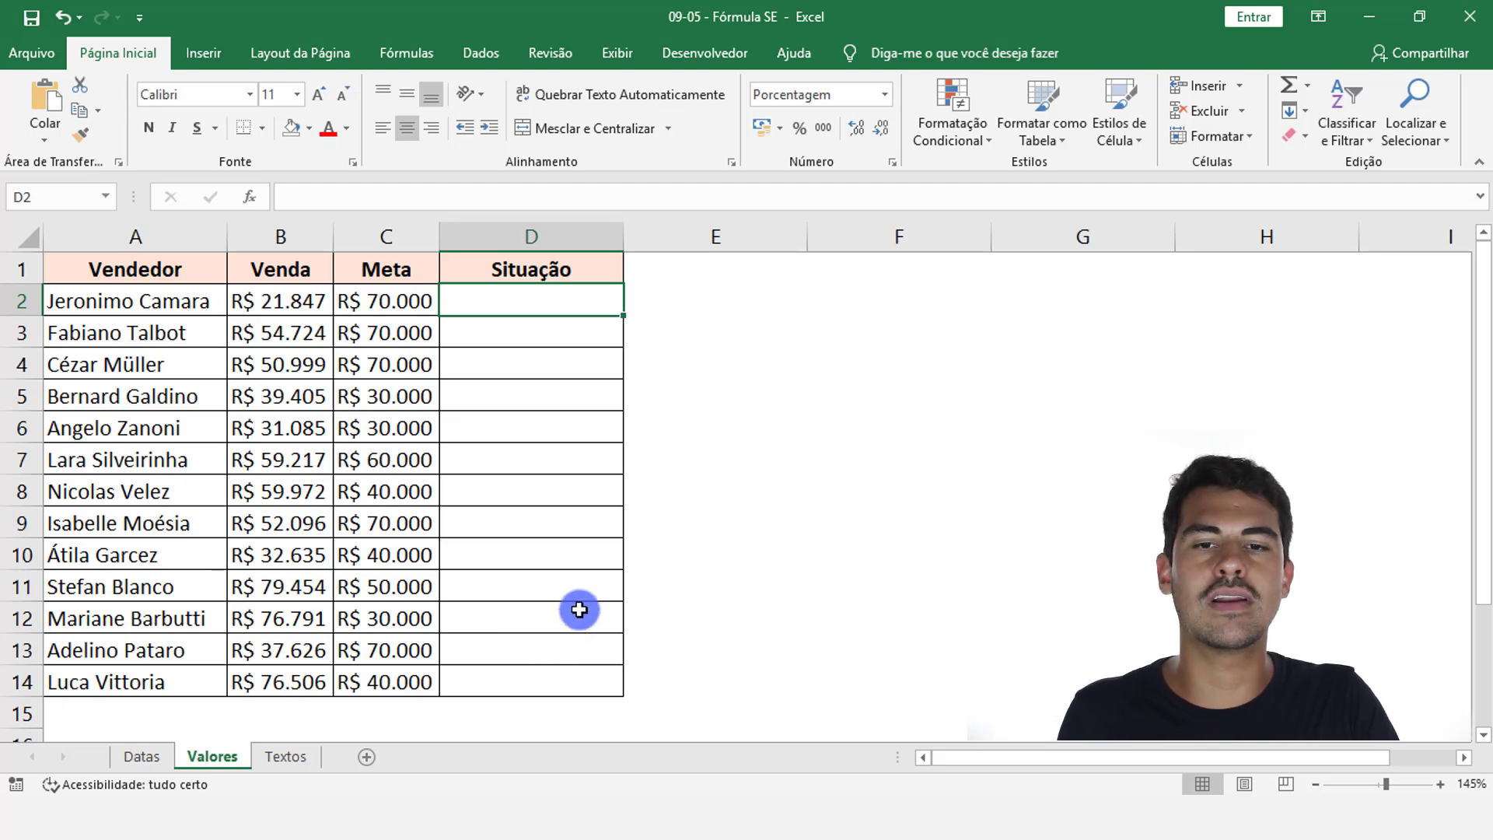
# Step: Compare the first seller's Venda in B2 with the Meta in C2 to work out the condition for D2
pyautogui.scroll(4, 477, 560)
pyautogui.hotkey('ctrl', 'Home')
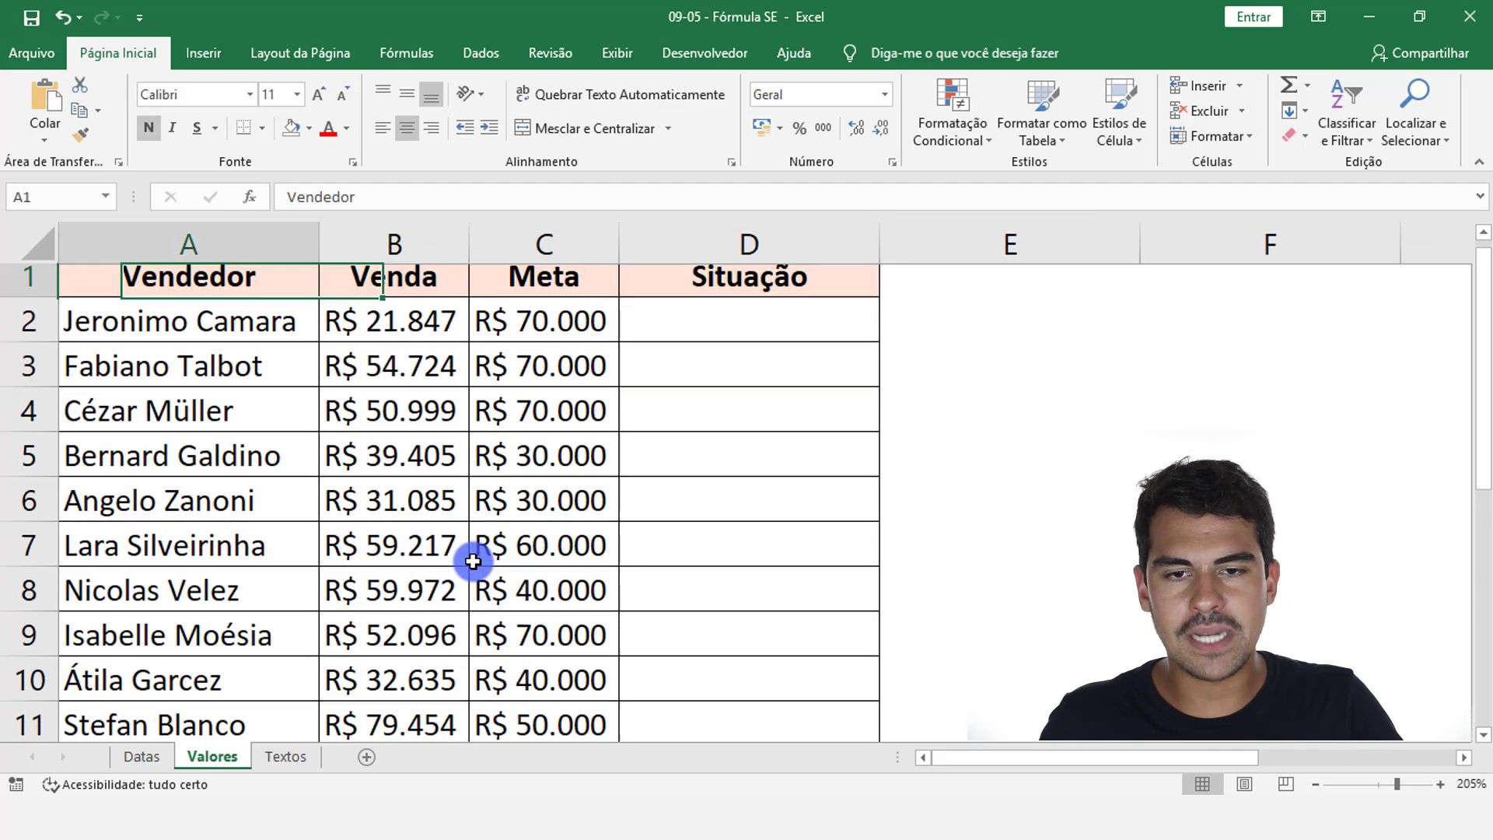
pyautogui.click(835, 331)
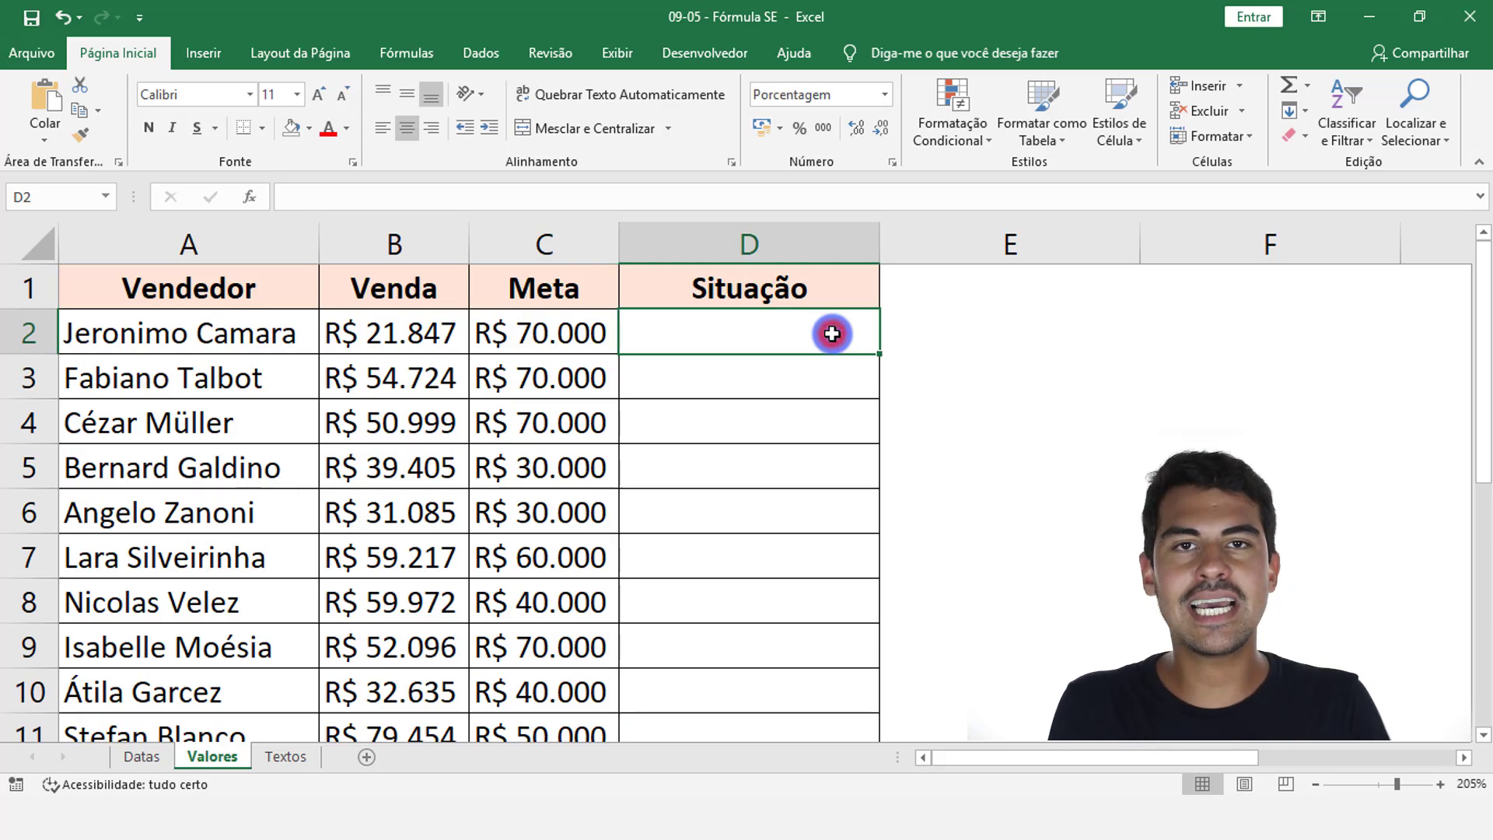
pyautogui.click(448, 342)
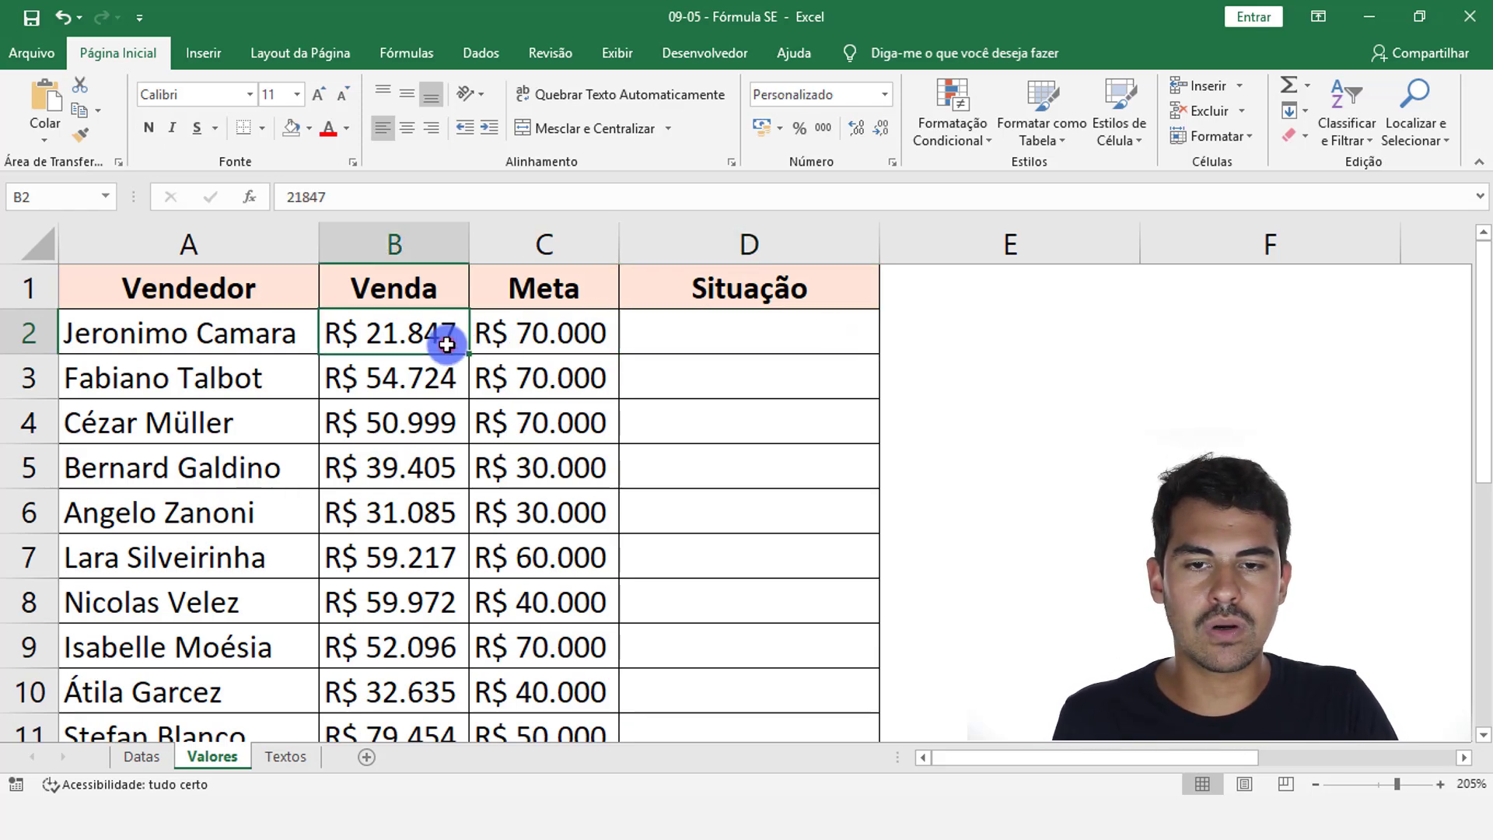
pyautogui.click(583, 333)
pyautogui.click(688, 334)
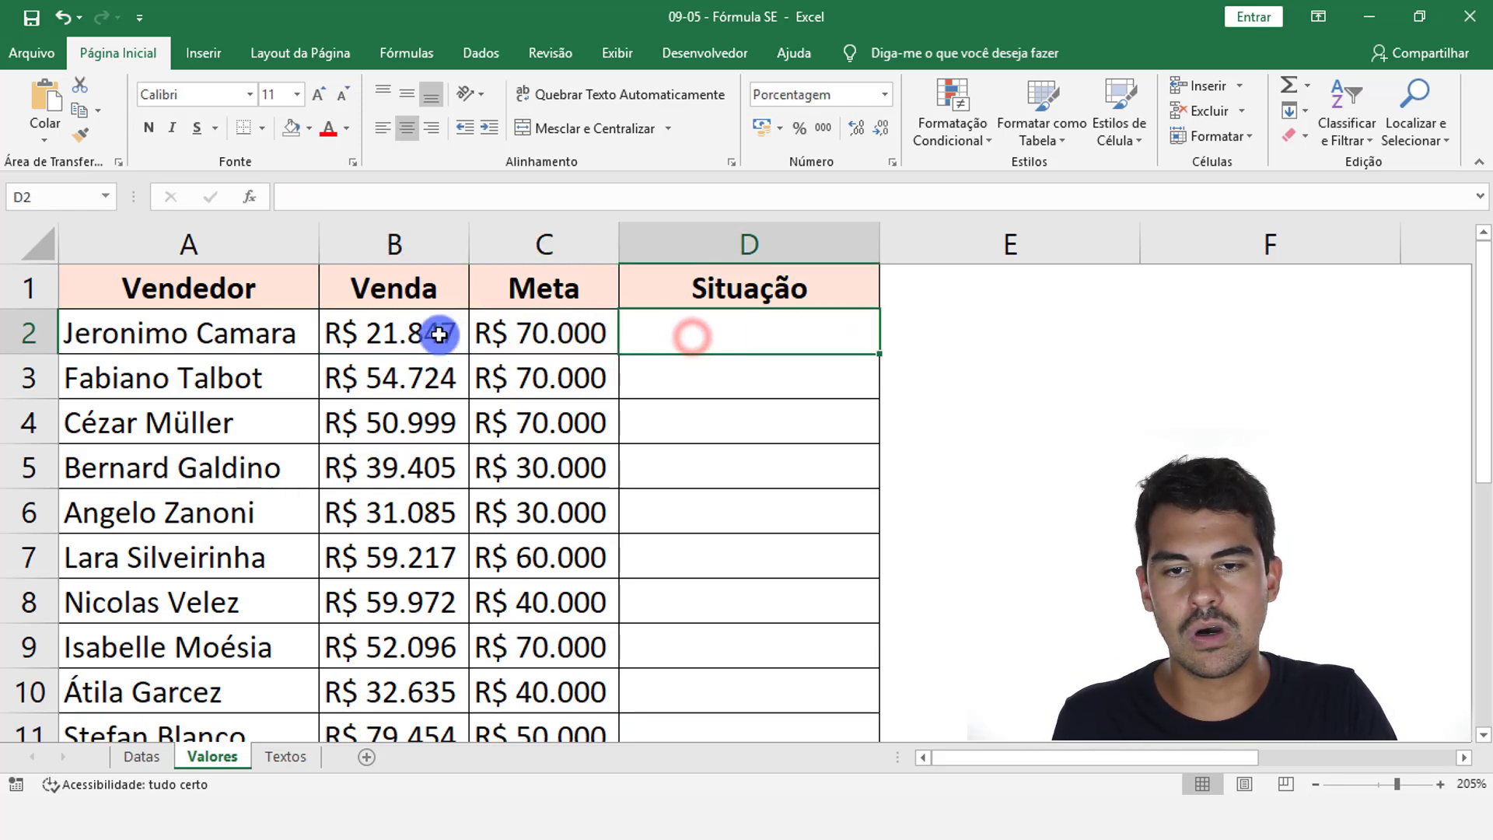
pyautogui.click(437, 333)
pyautogui.click(541, 333)
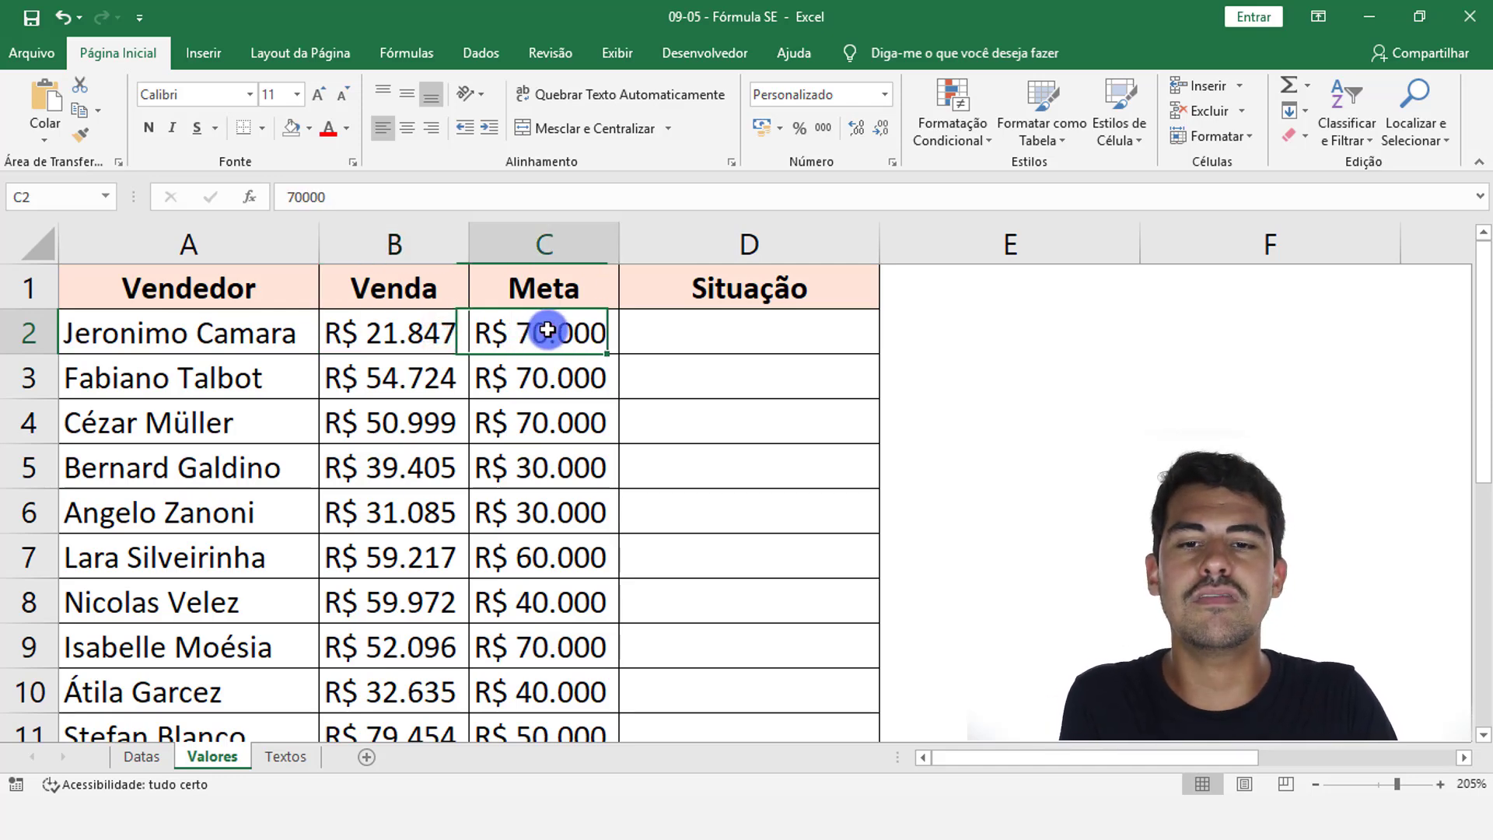
pyautogui.click(435, 357)
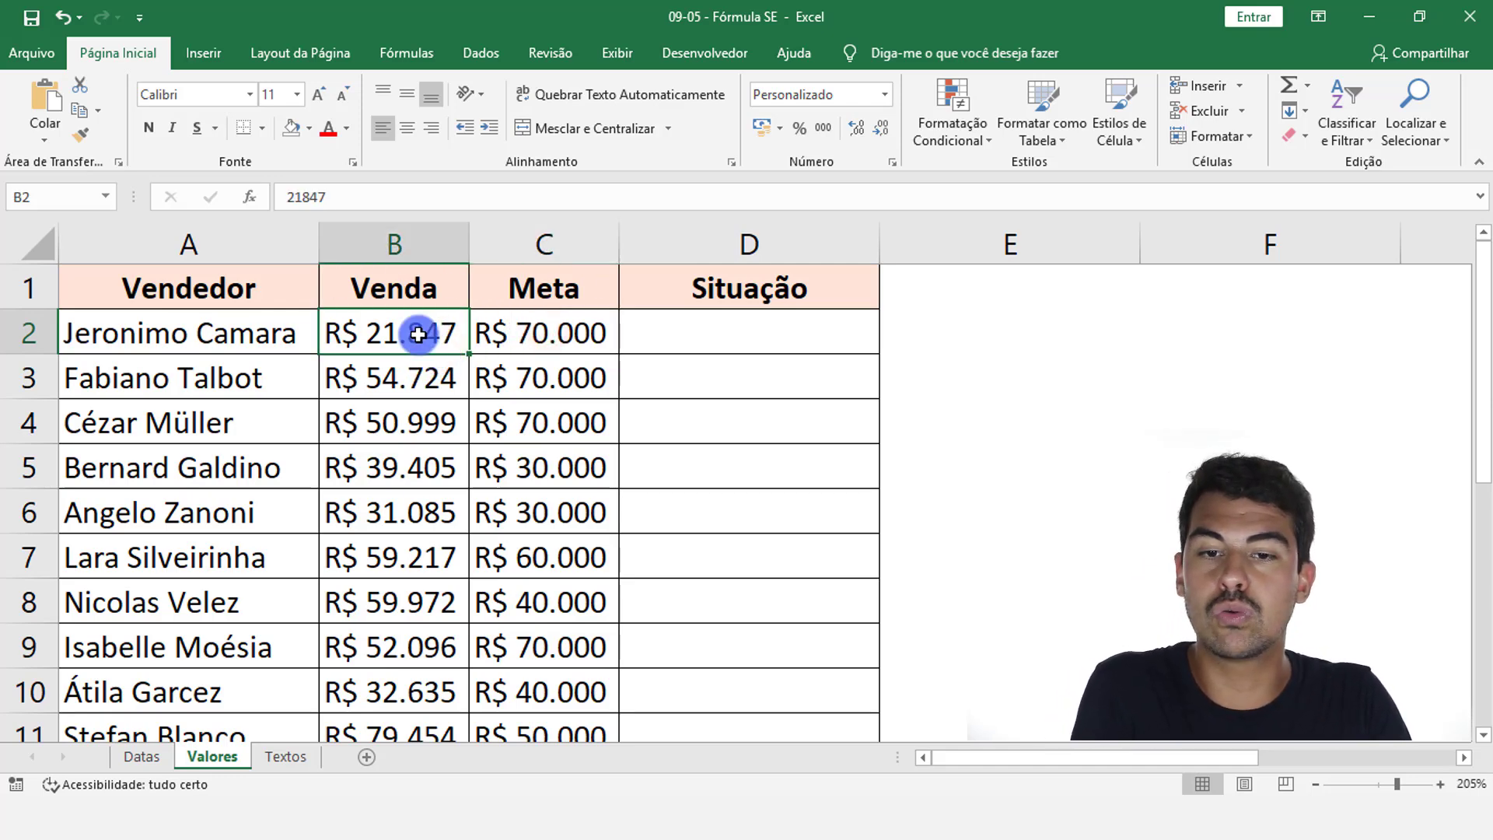
pyautogui.click(532, 330)
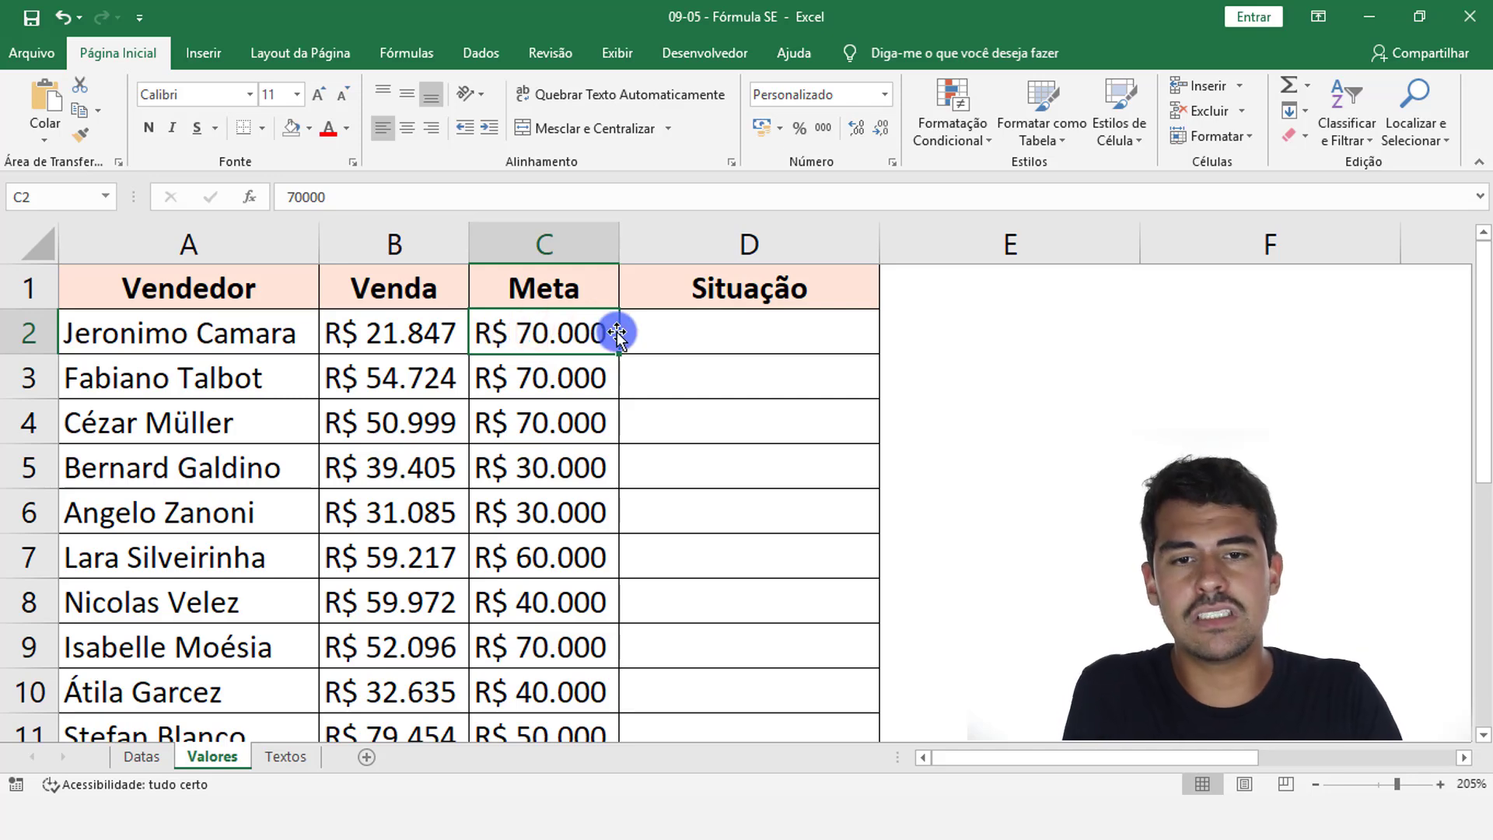
pyautogui.click(645, 333)
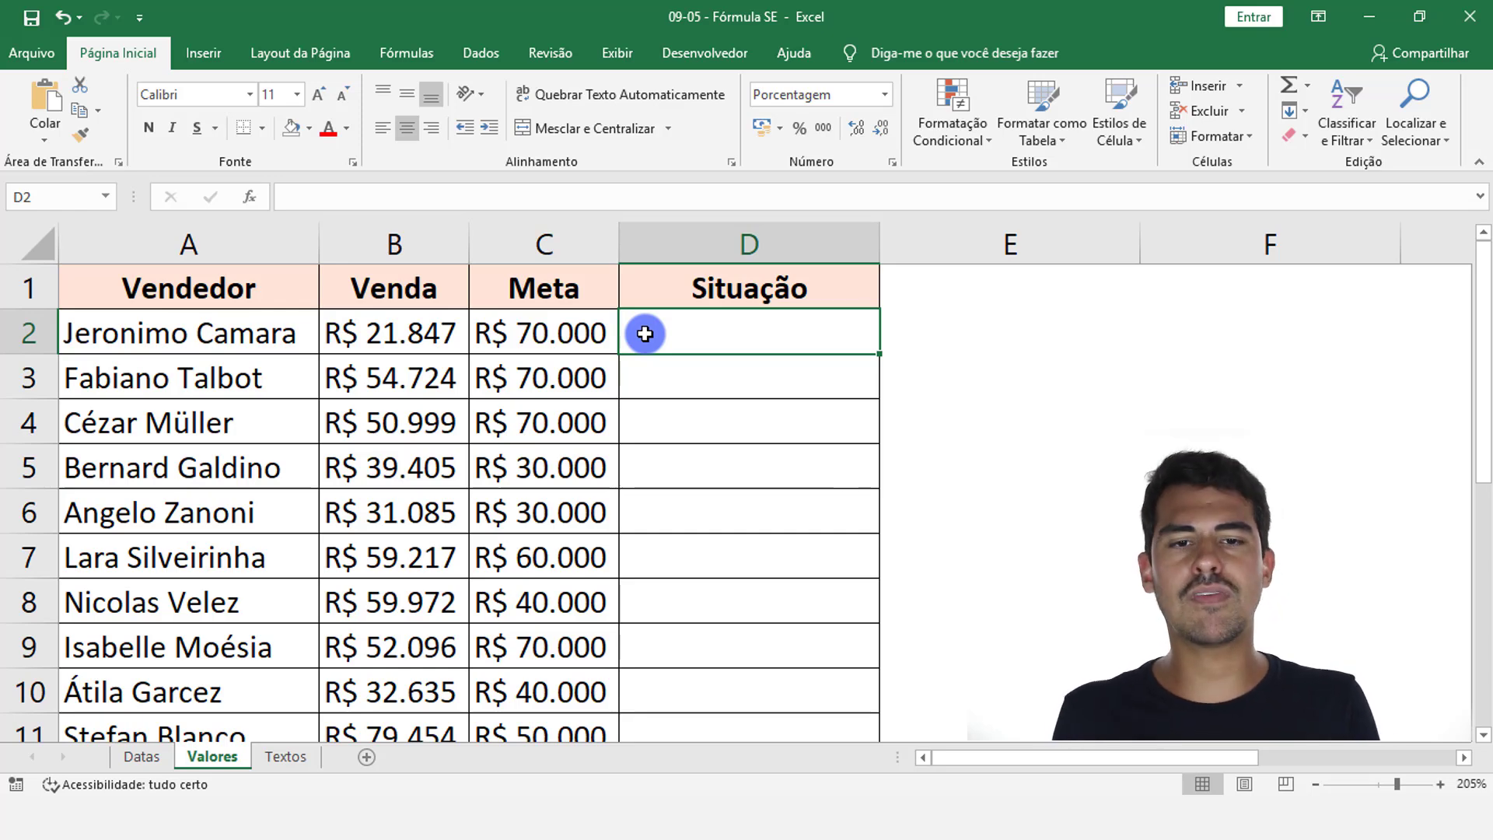
# Step: Start an SE formula in D2 of the Situação column
pyautogui.write('=se')
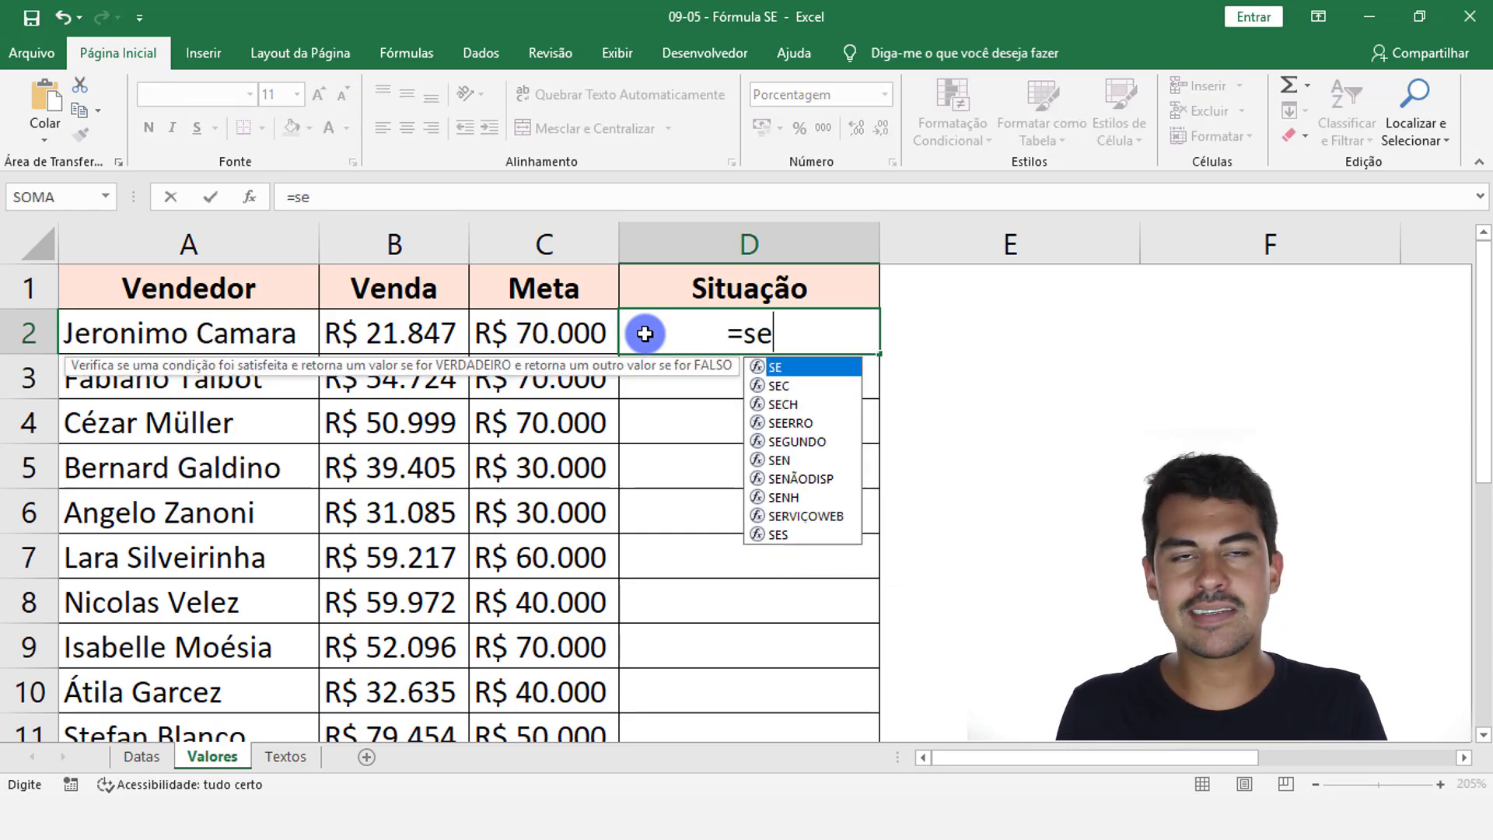
pyautogui.press('Tab')
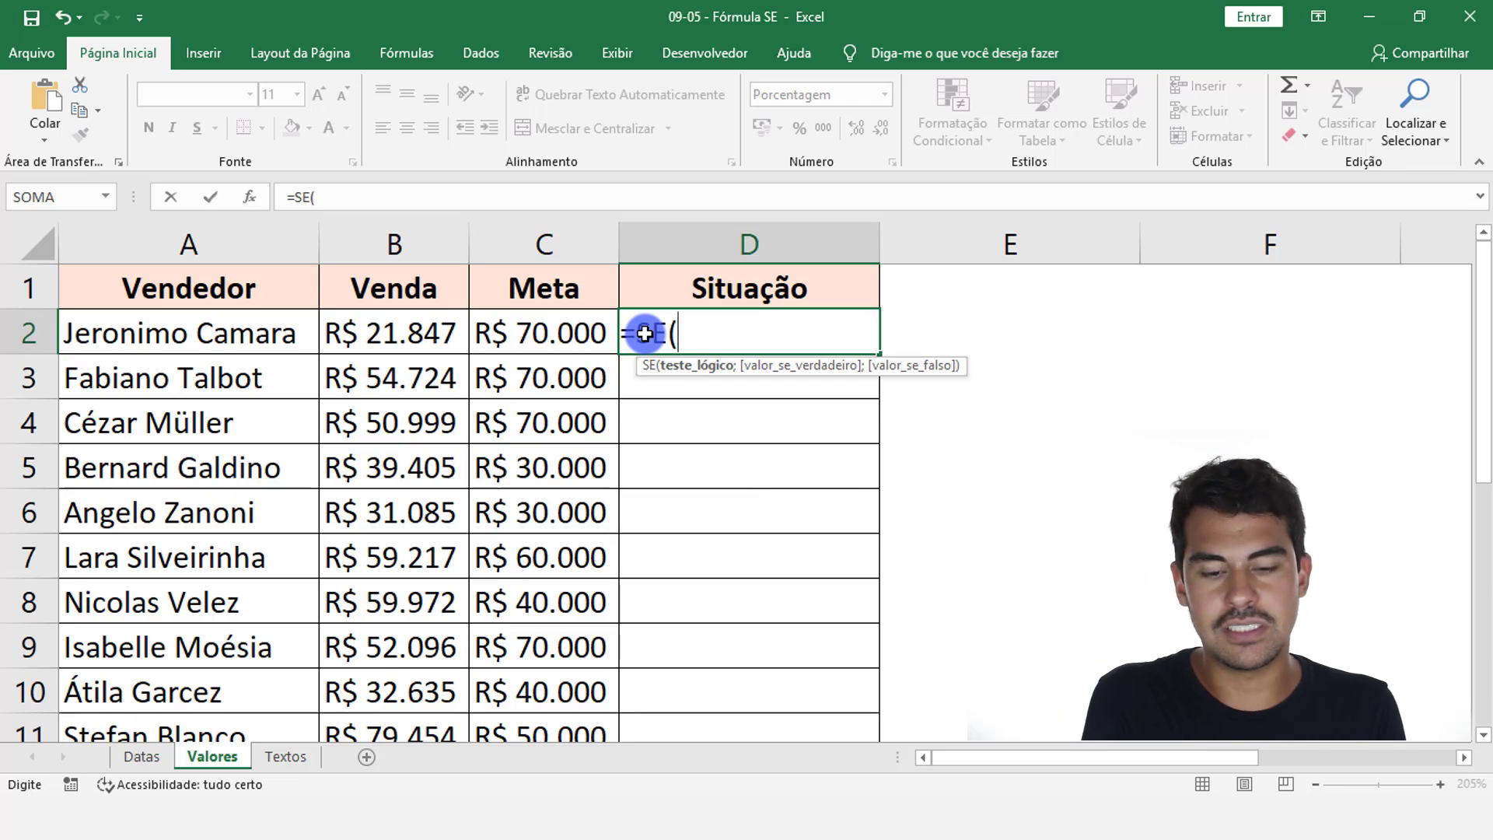
pyautogui.press('BackSpace')
pyautogui.press('BackSpace')
pyautogui.press('BackSpace')
pyautogui.write('se')
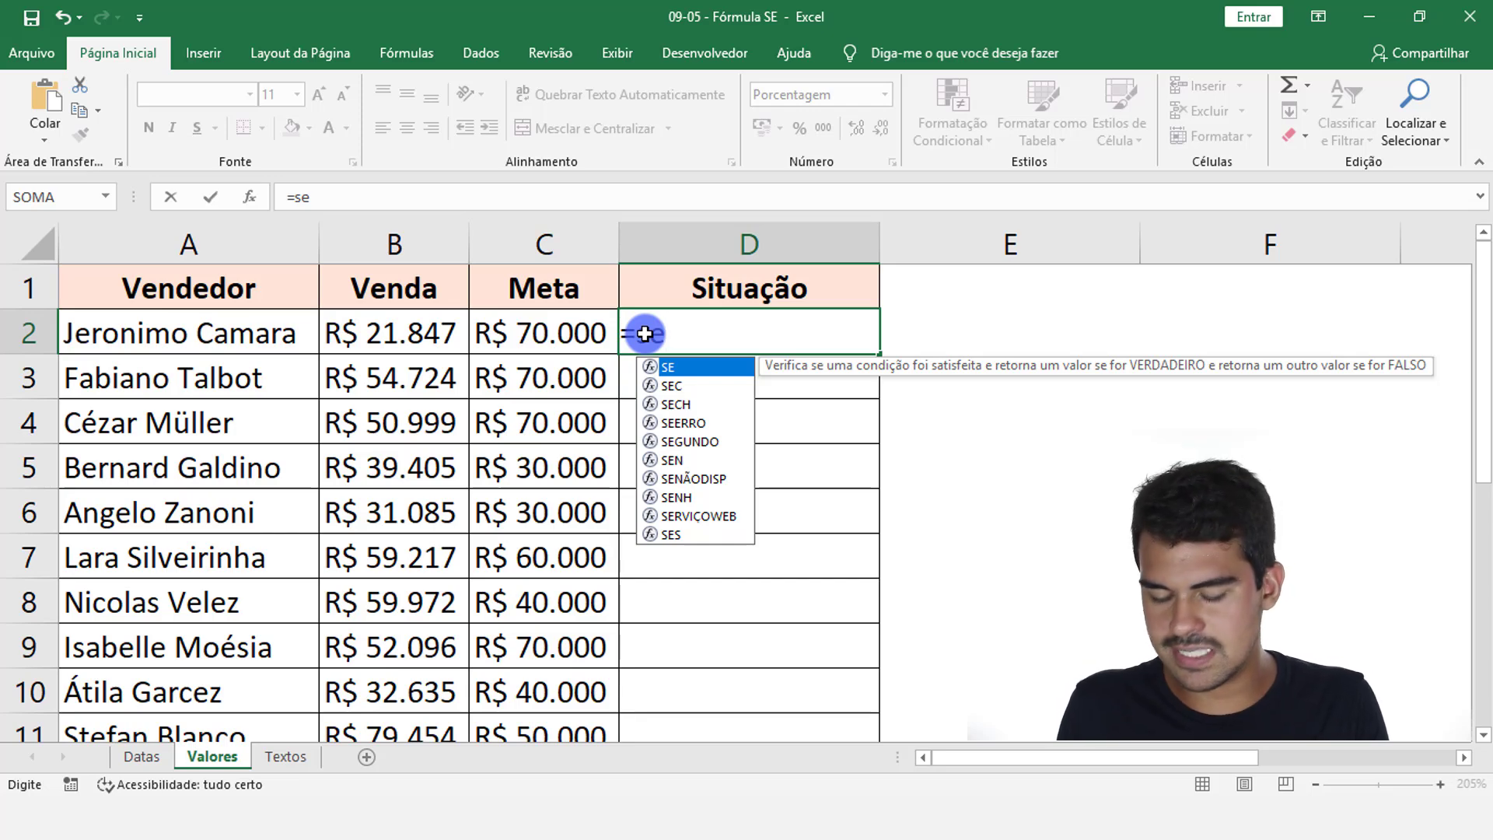
pyautogui.press('Tab')
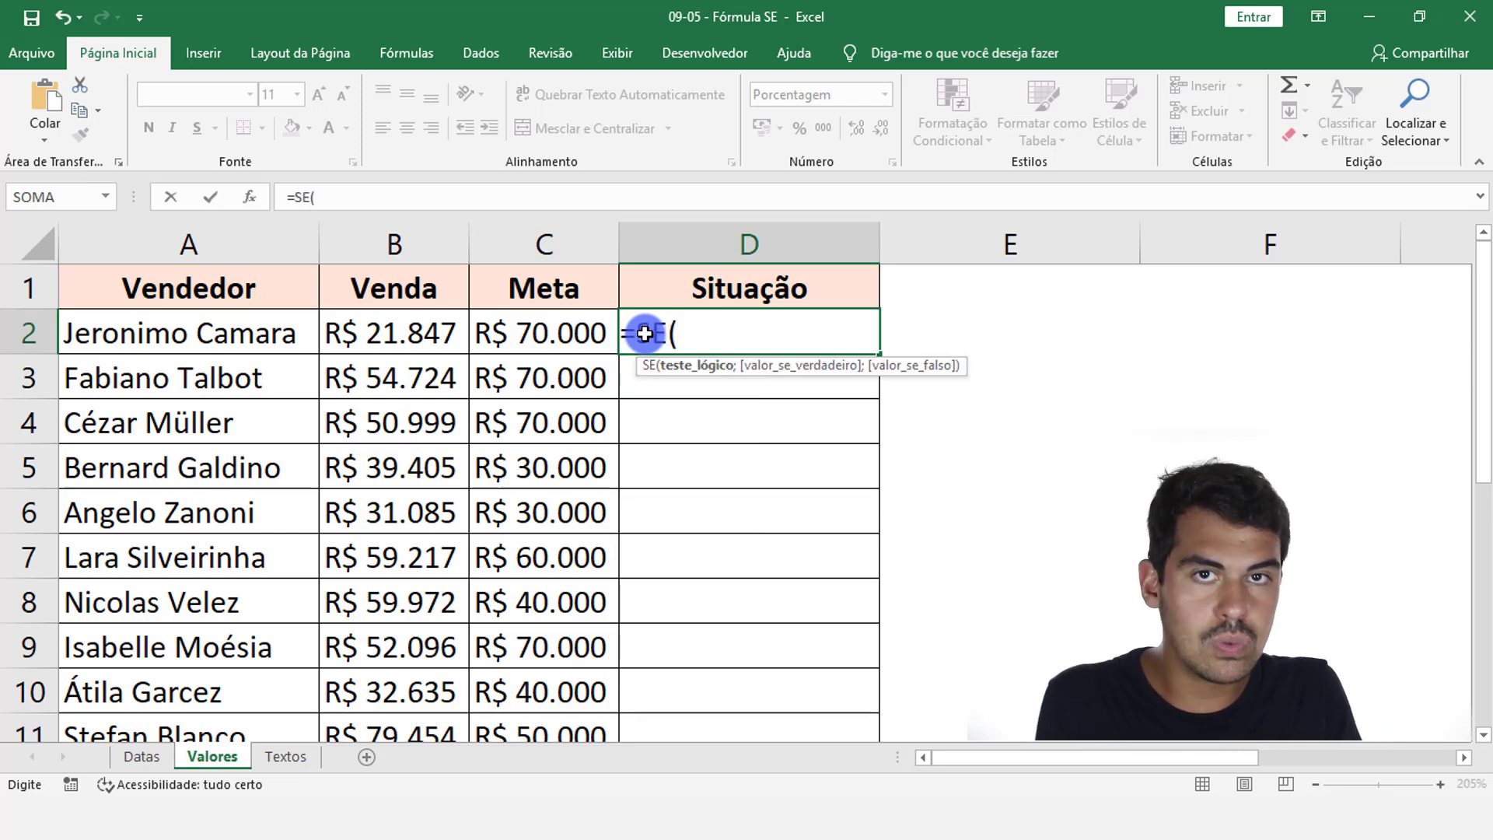
pyautogui.press('BackSpace')
pyautogui.press('BackSpace')
pyautogui.press('BackSpace')
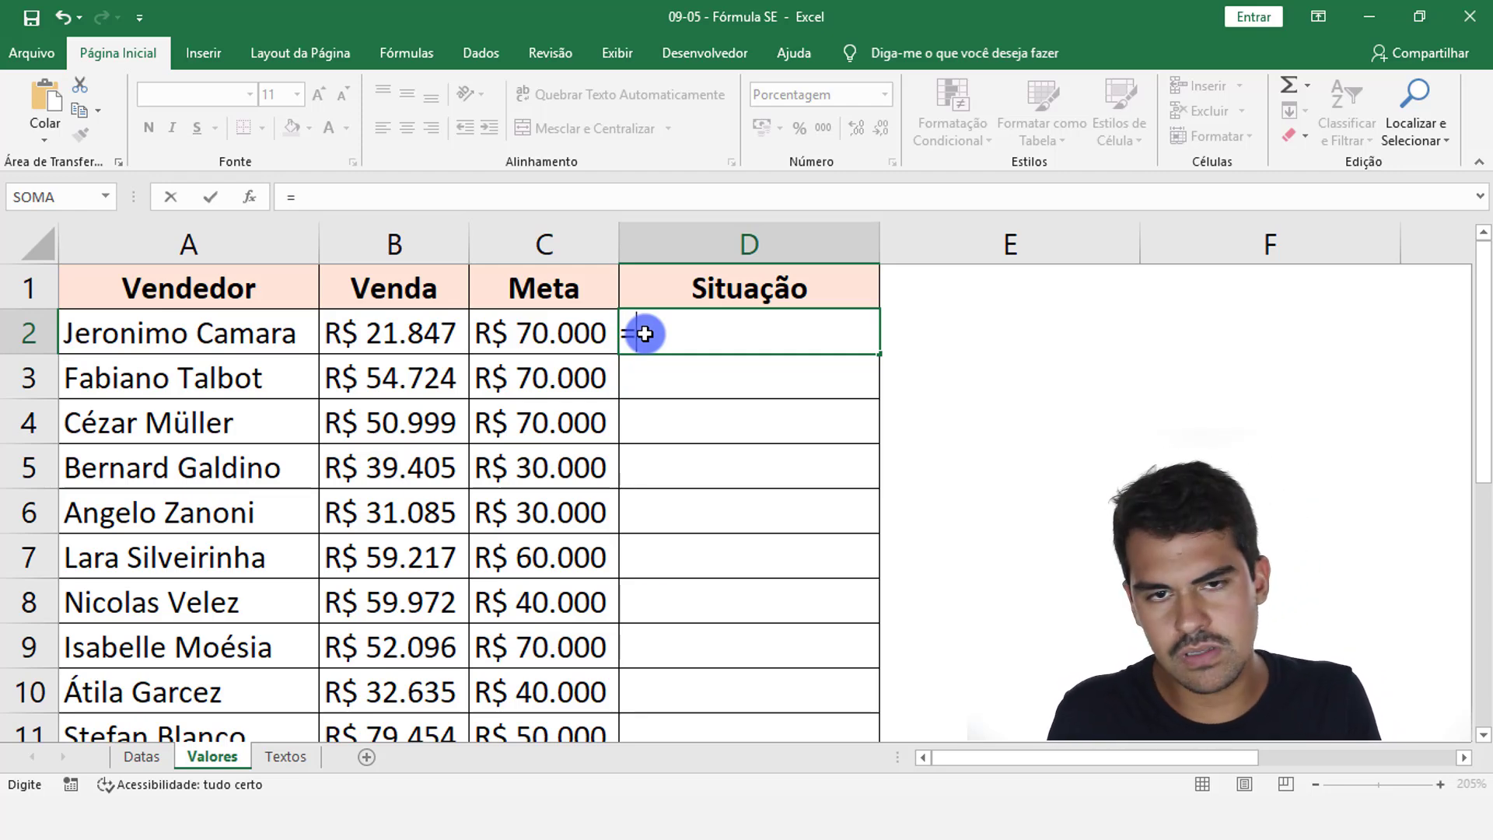
pyautogui.write('se')
pyautogui.press('BackSpace')
pyautogui.press('BackSpace')
pyautogui.write('se')
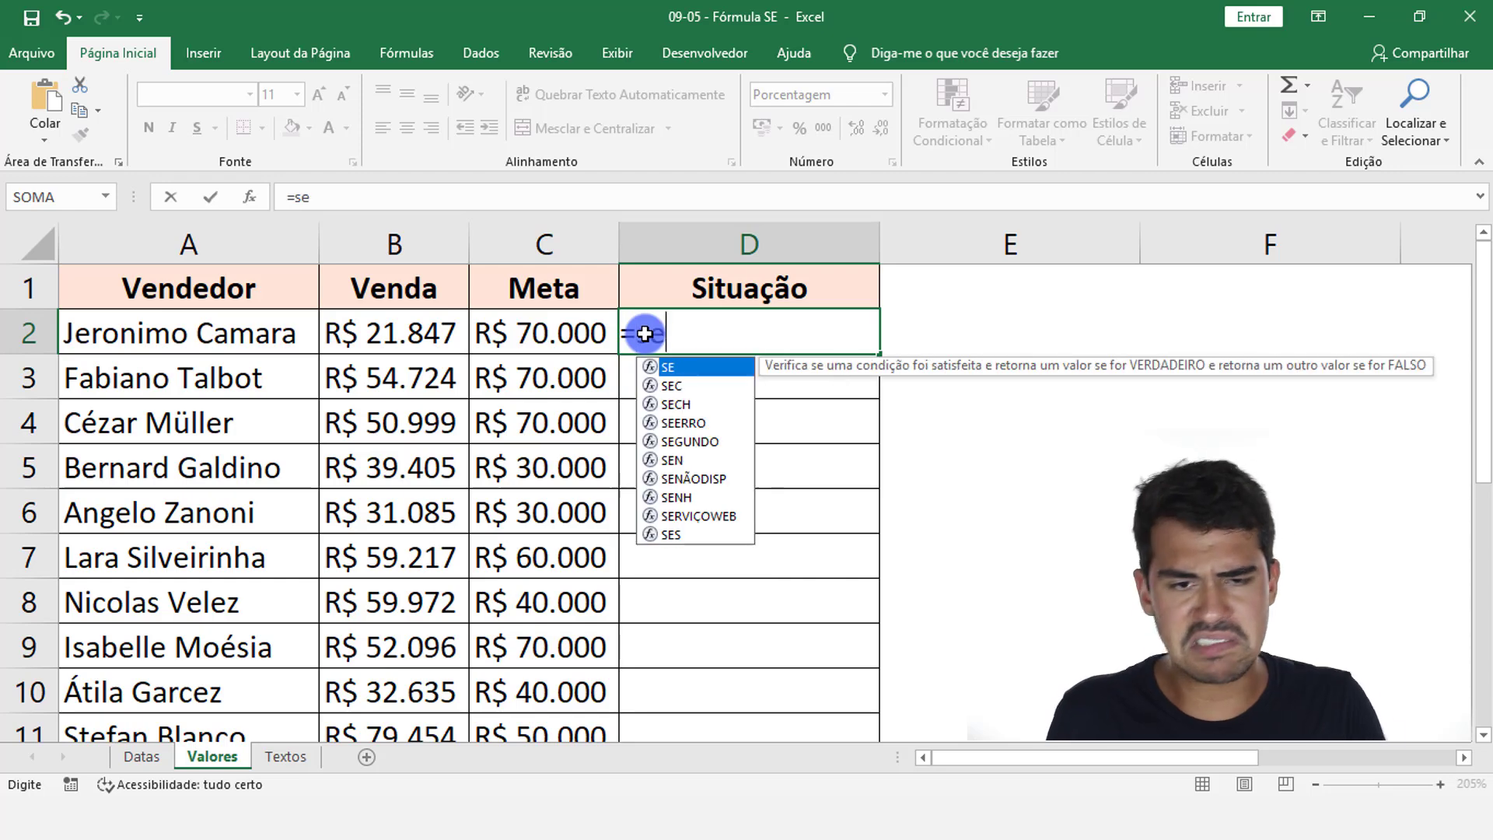
pyautogui.press('Tab')
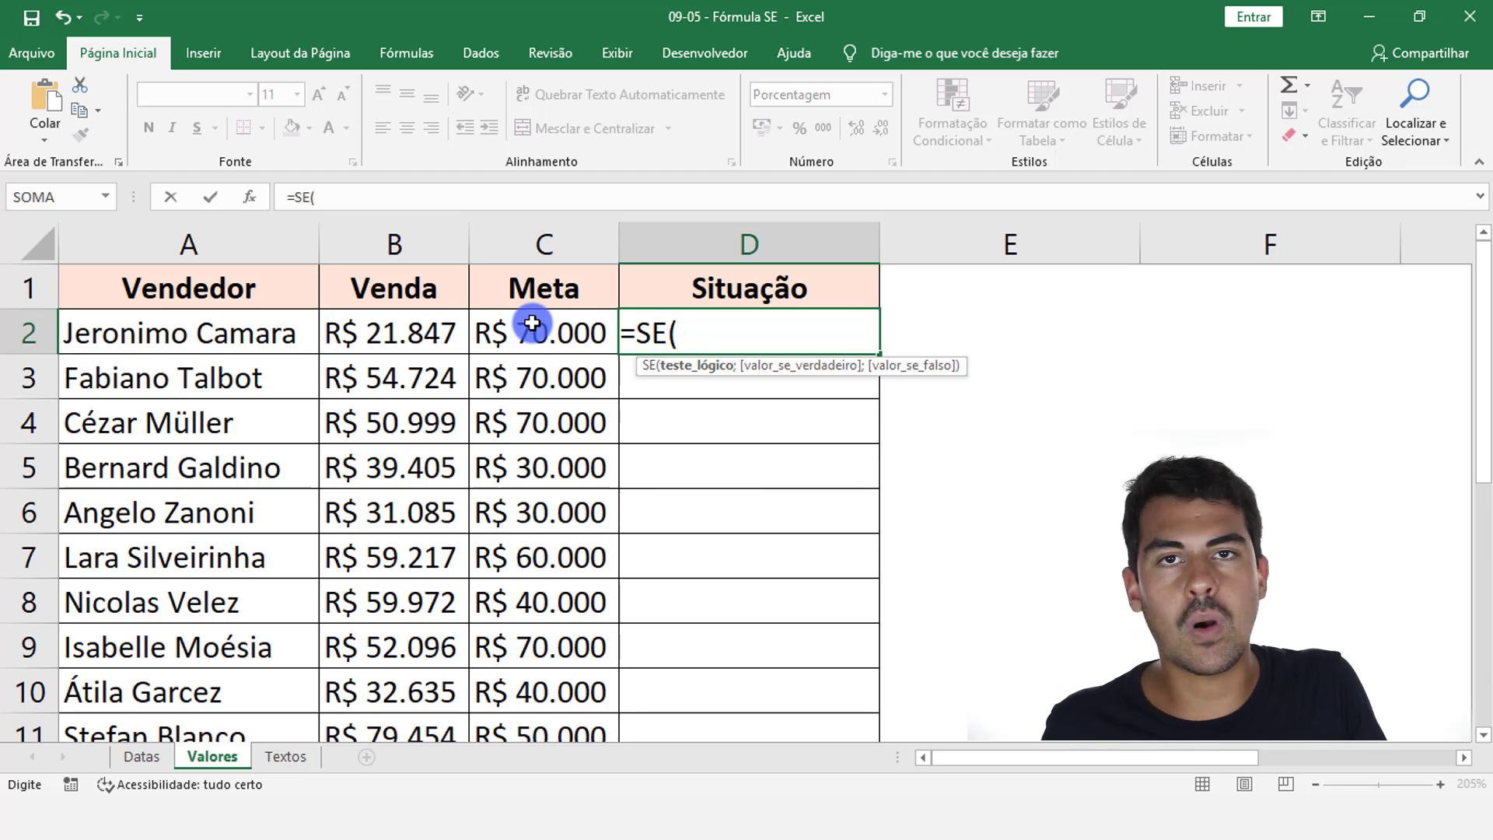
pyautogui.write('>')
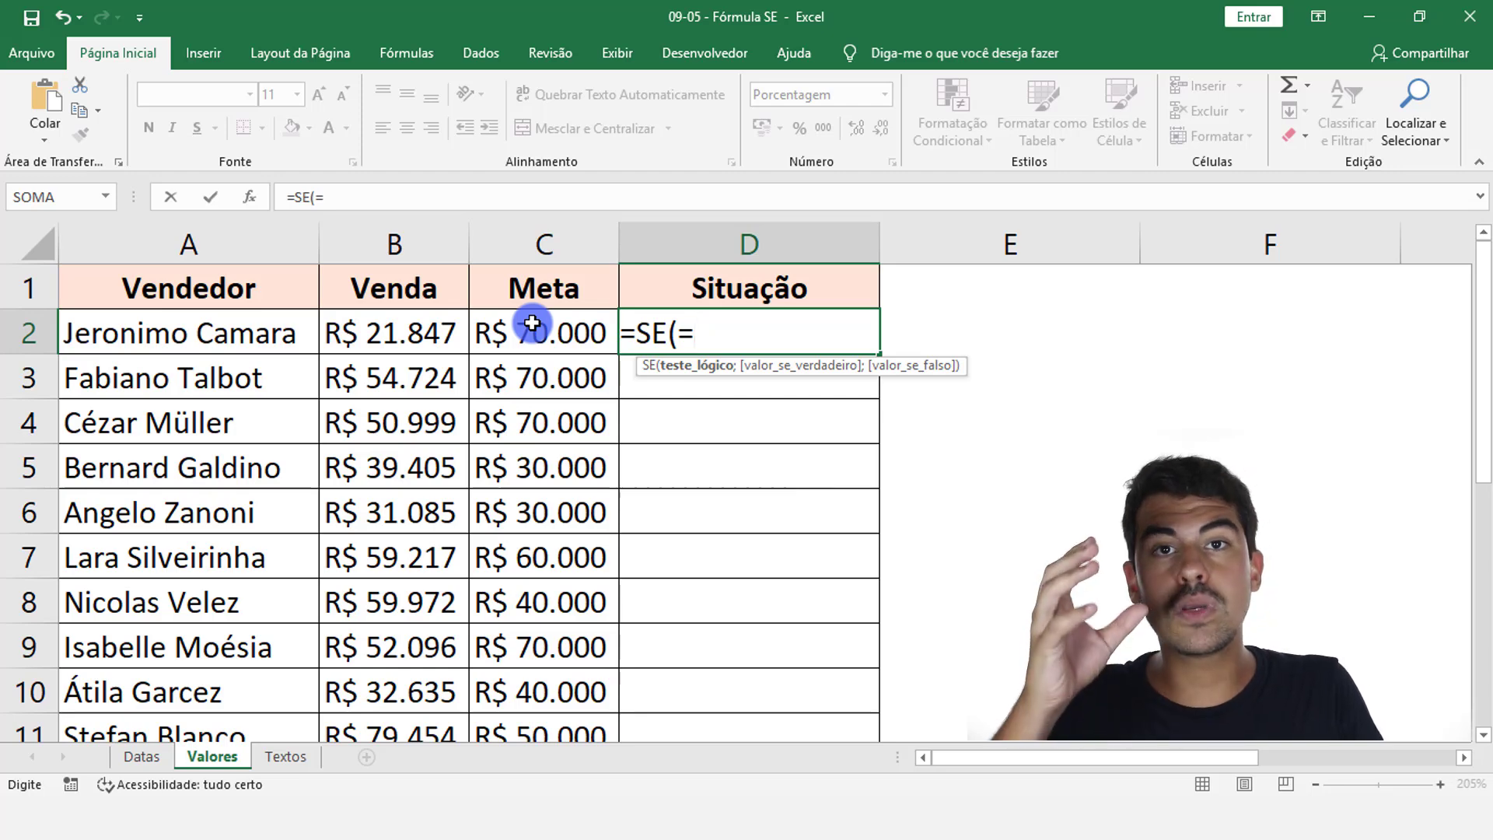
pyautogui.press('BackSpace')
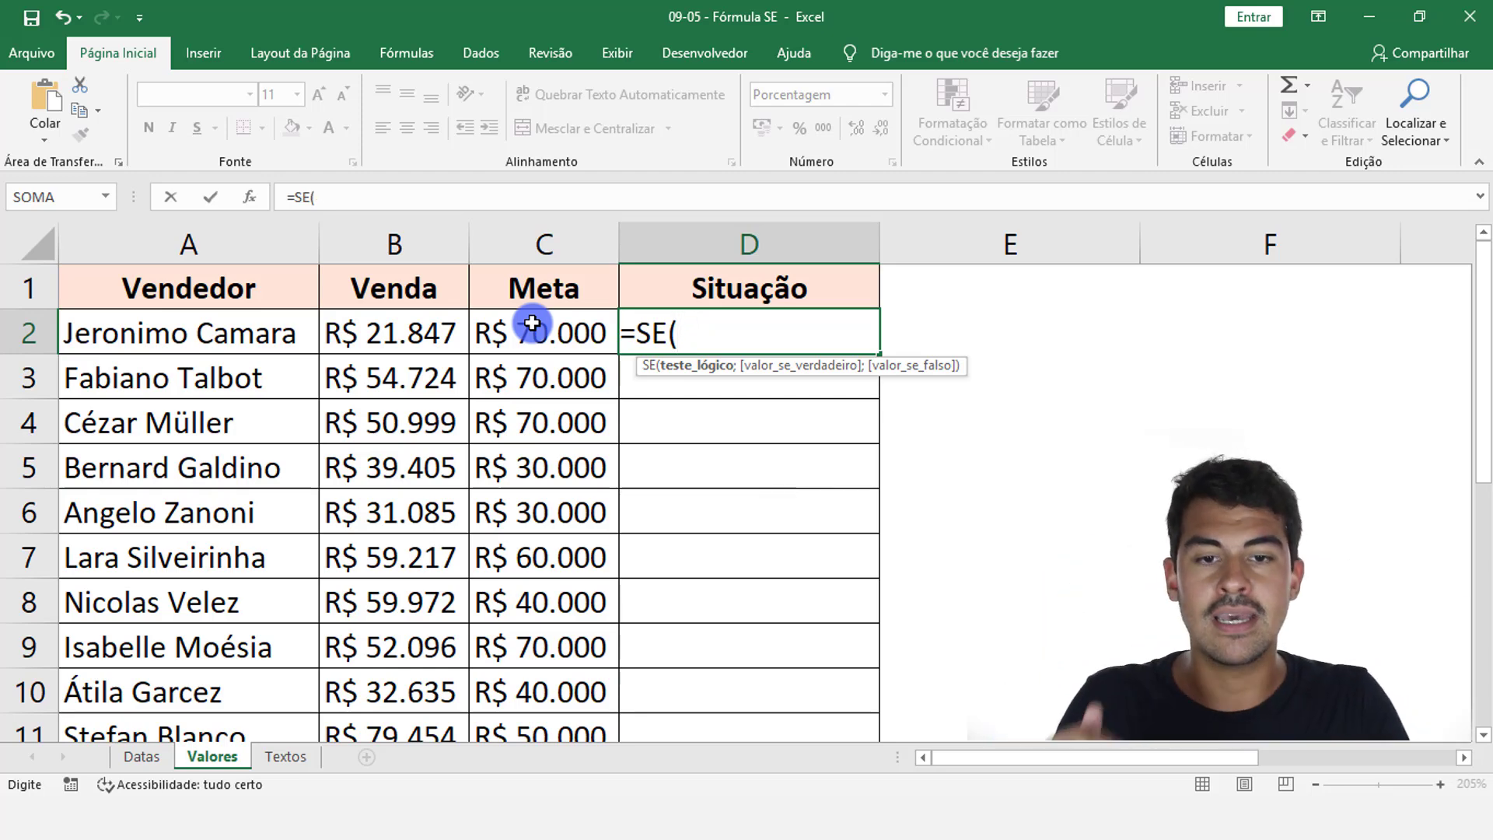
# Step: Set the logical test of the SE formula in D2 to B2>=C2, comparing Venda with Meta
pyautogui.click(390, 332)
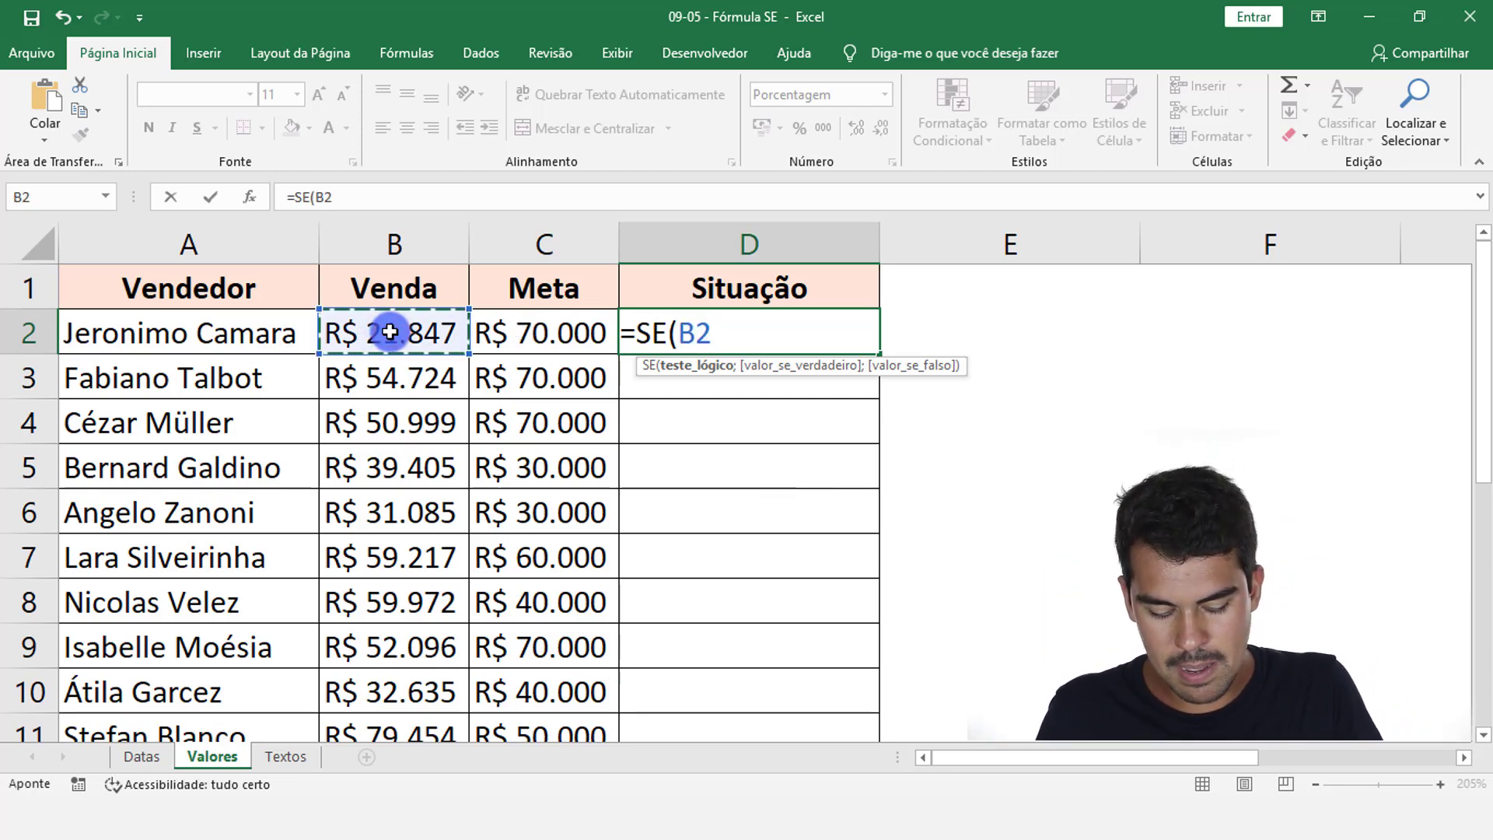
pyautogui.write('>=')
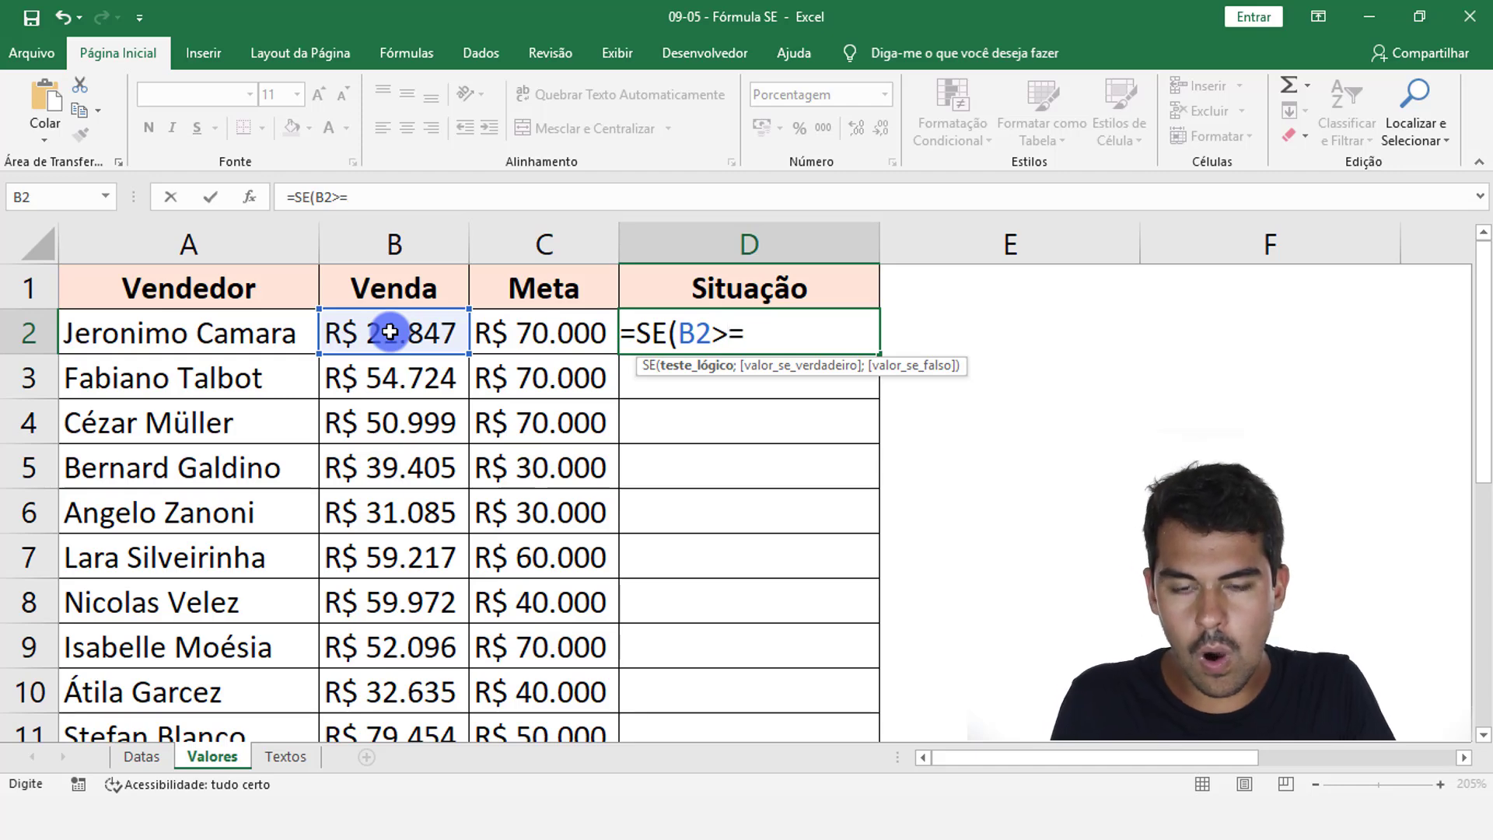
pyautogui.click(529, 318)
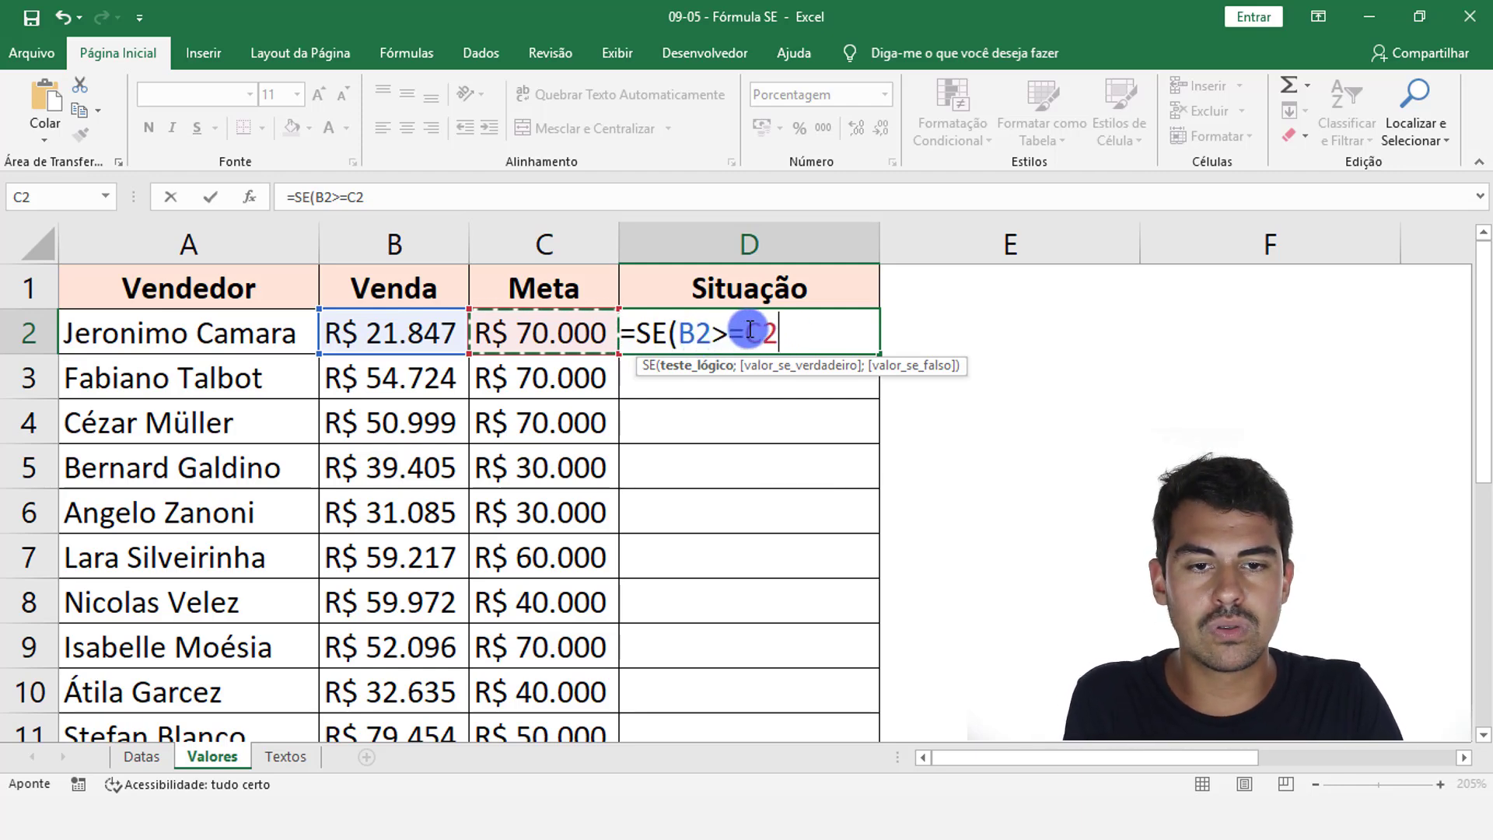
pyautogui.moveTo(708, 333); pyautogui.dragTo(745, 335)
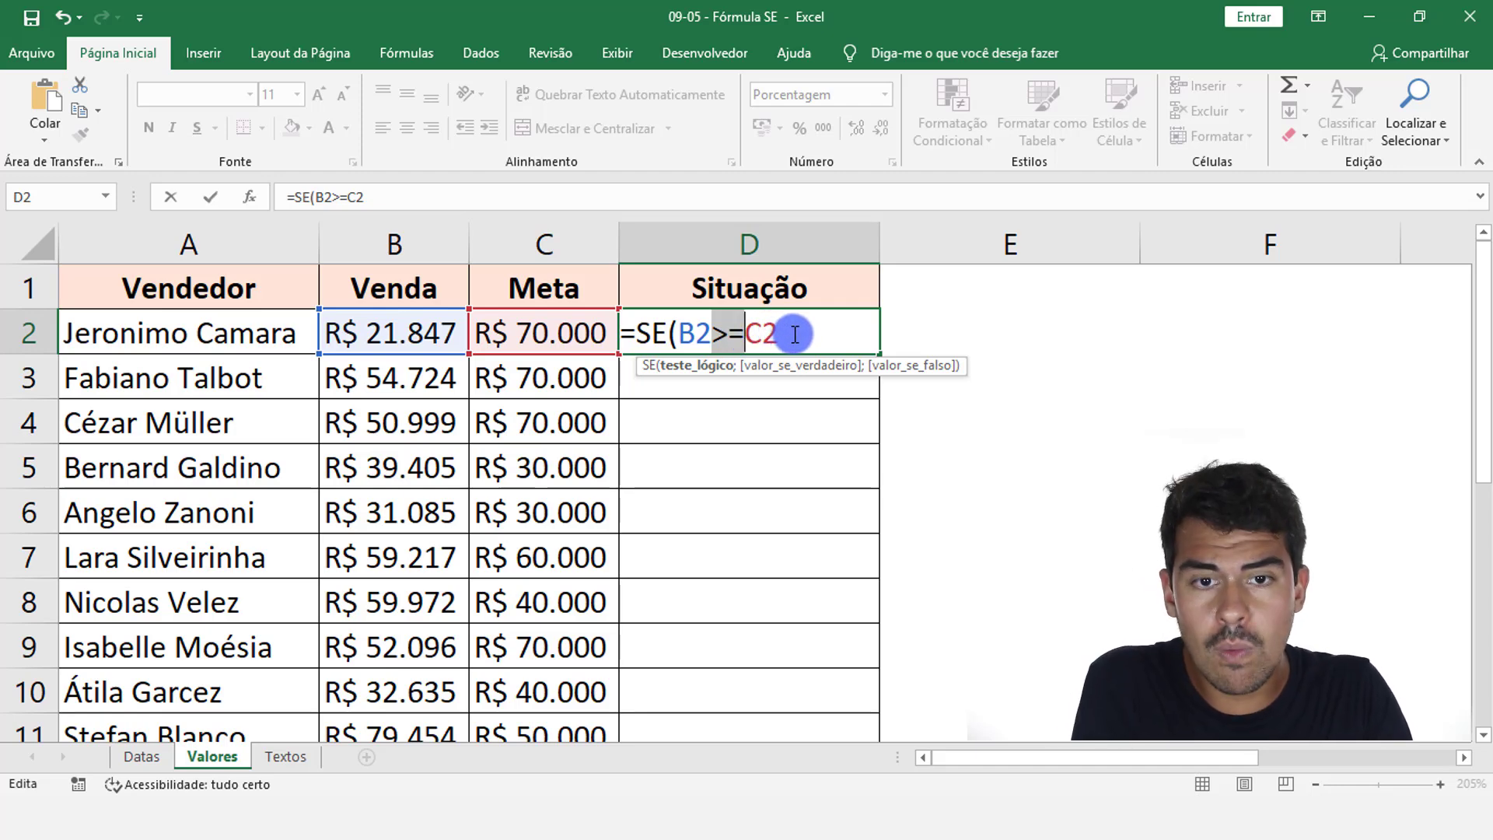
pyautogui.click(793, 336)
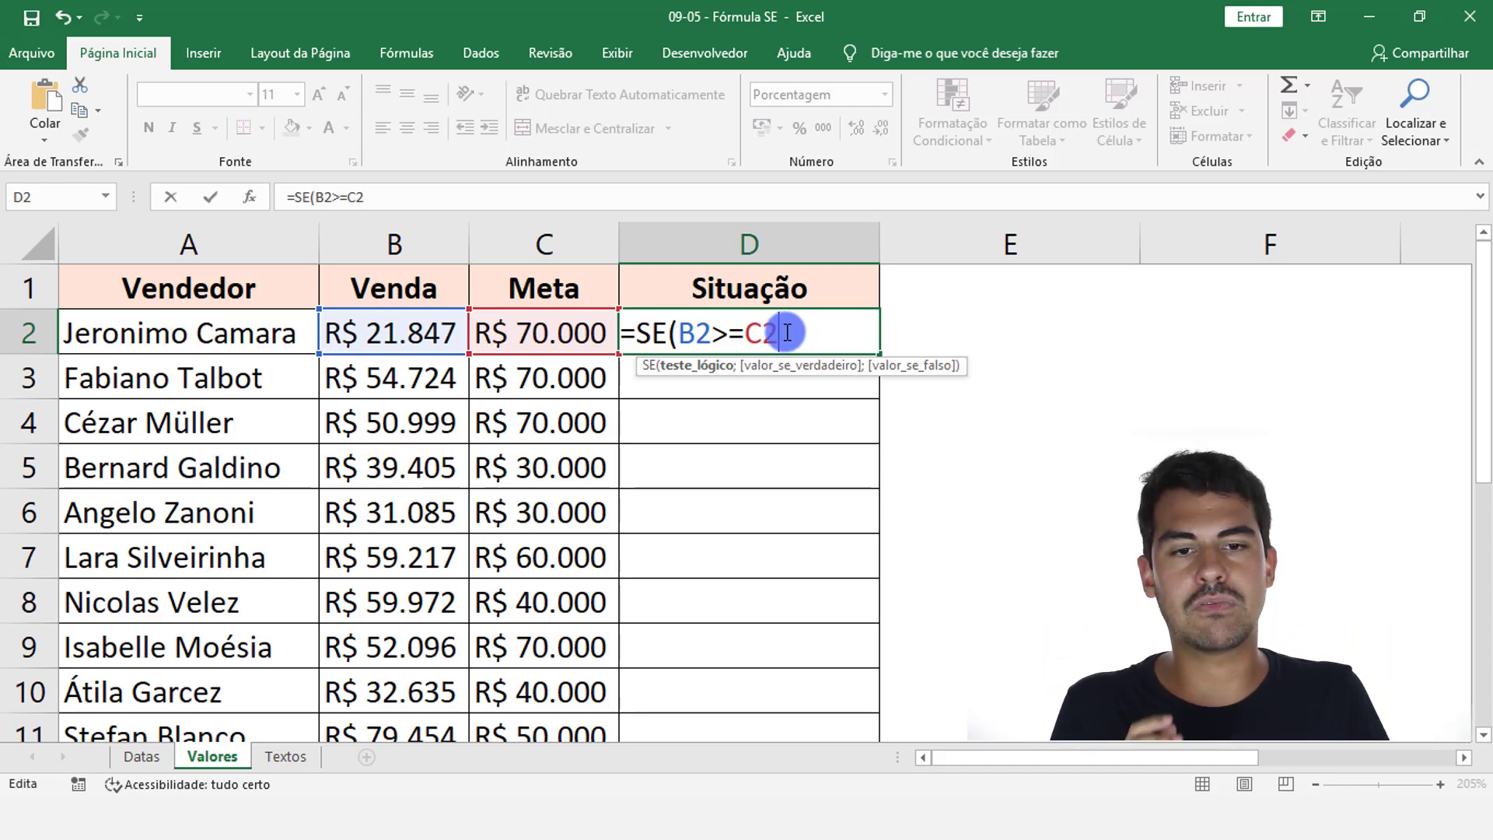
# Step: Complete the D2 formula to return "Bonus" when the test is true and empty text "" when it is false
pyautogui.write(';')
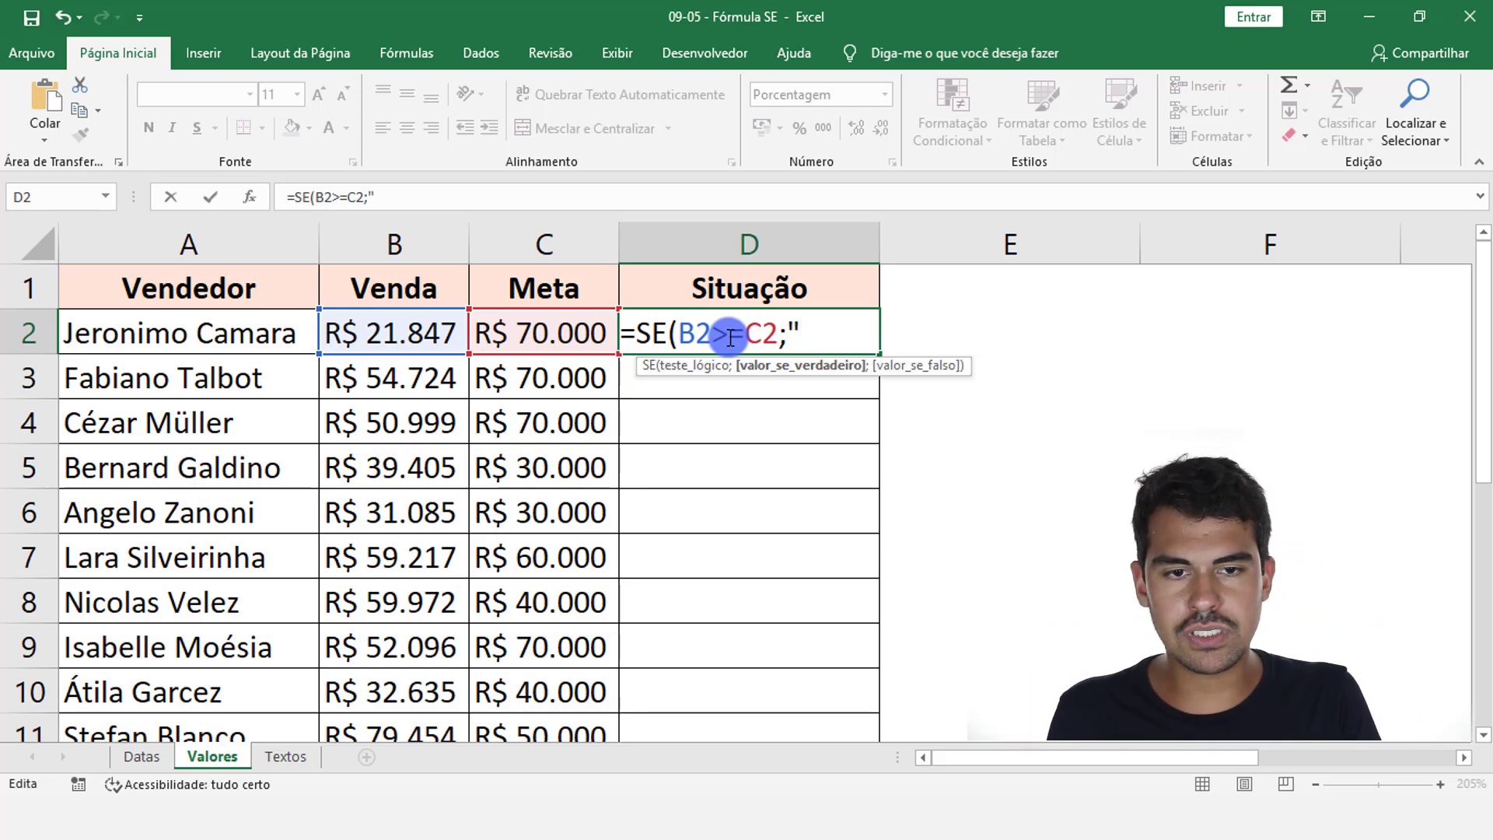
pyautogui.write('Bonus"')
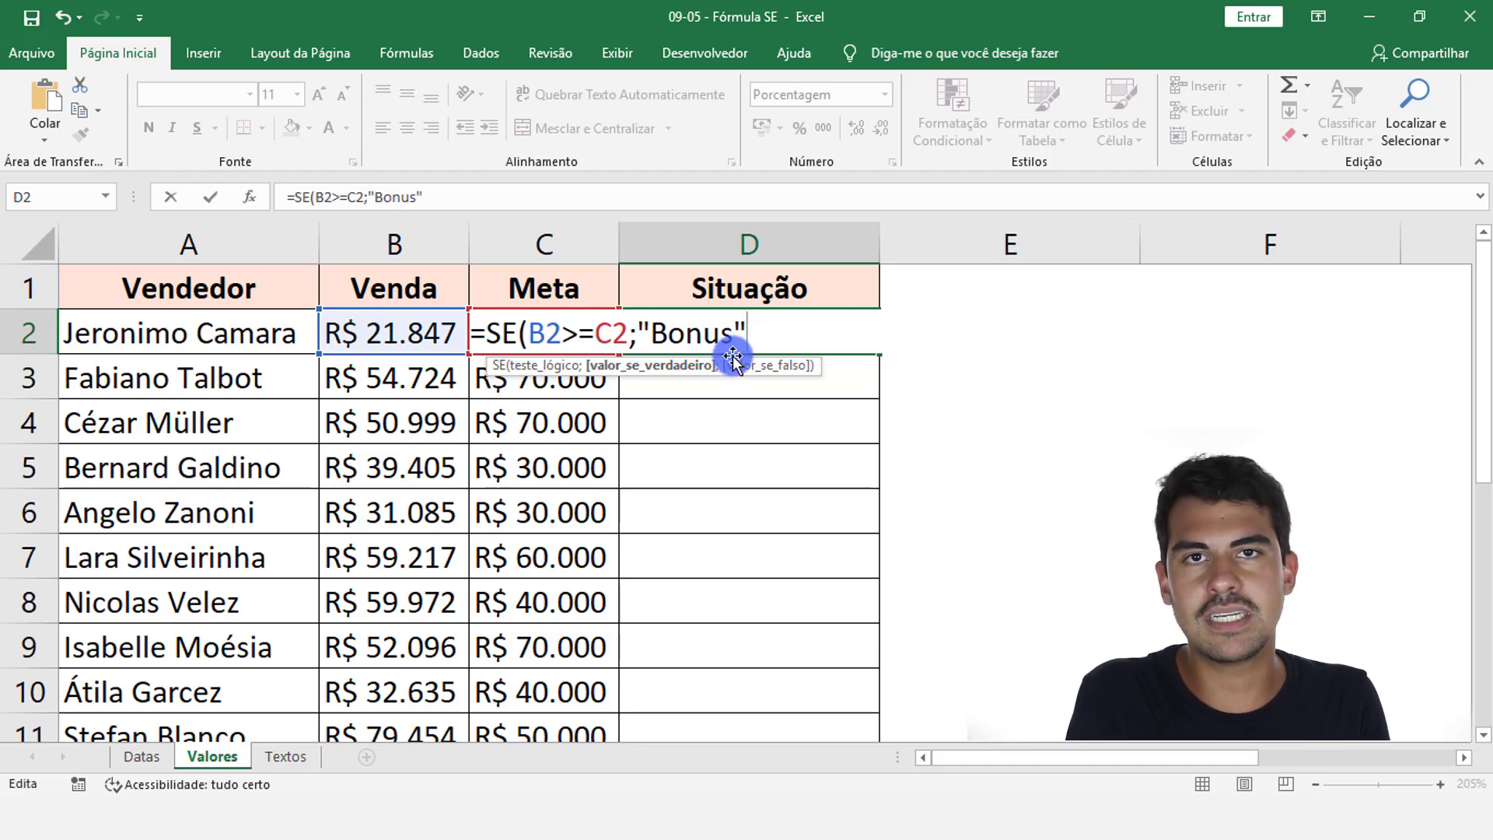
pyautogui.write(';')
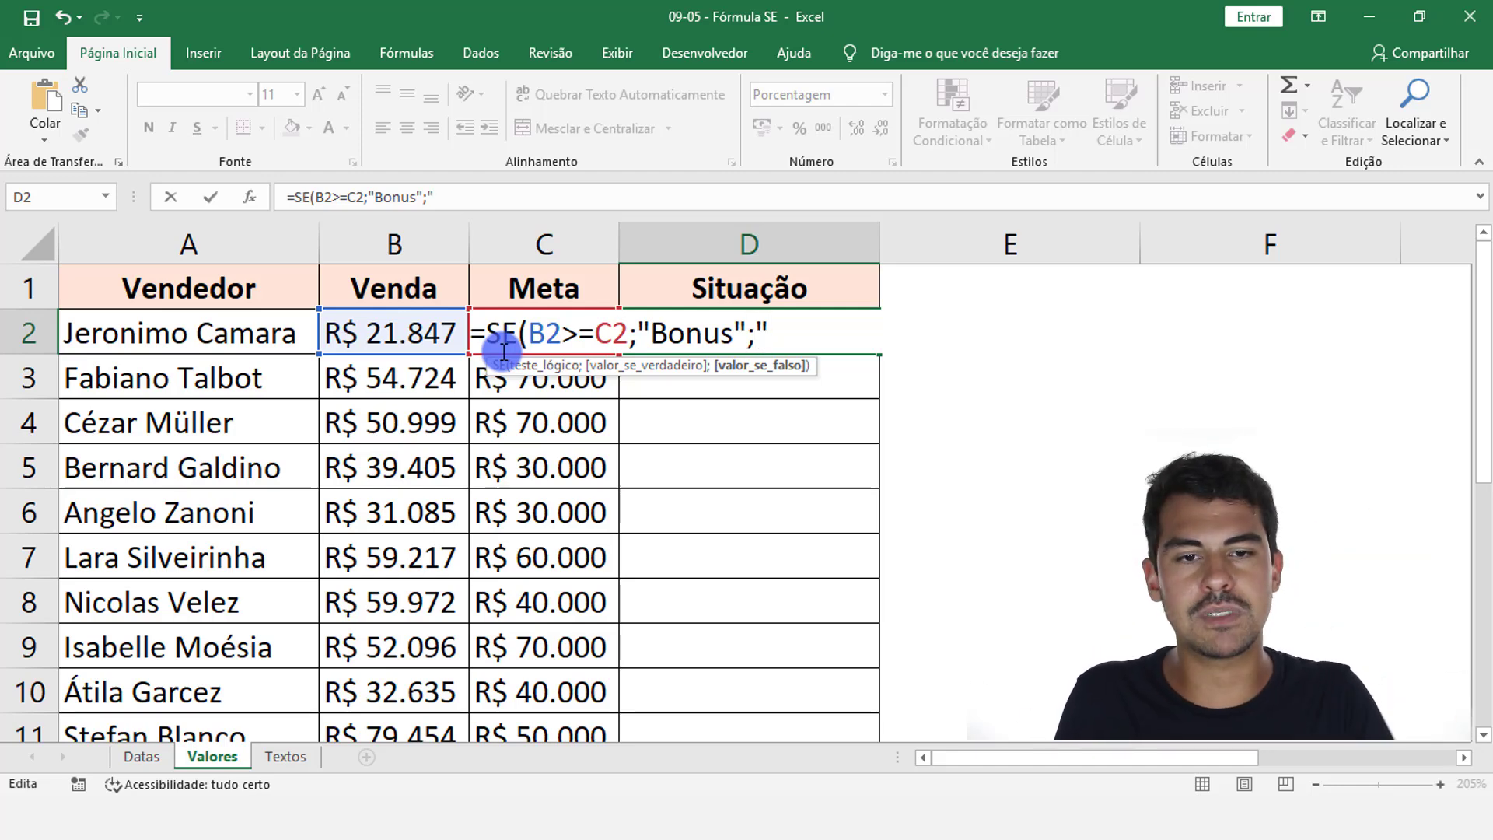
pyautogui.write('"')
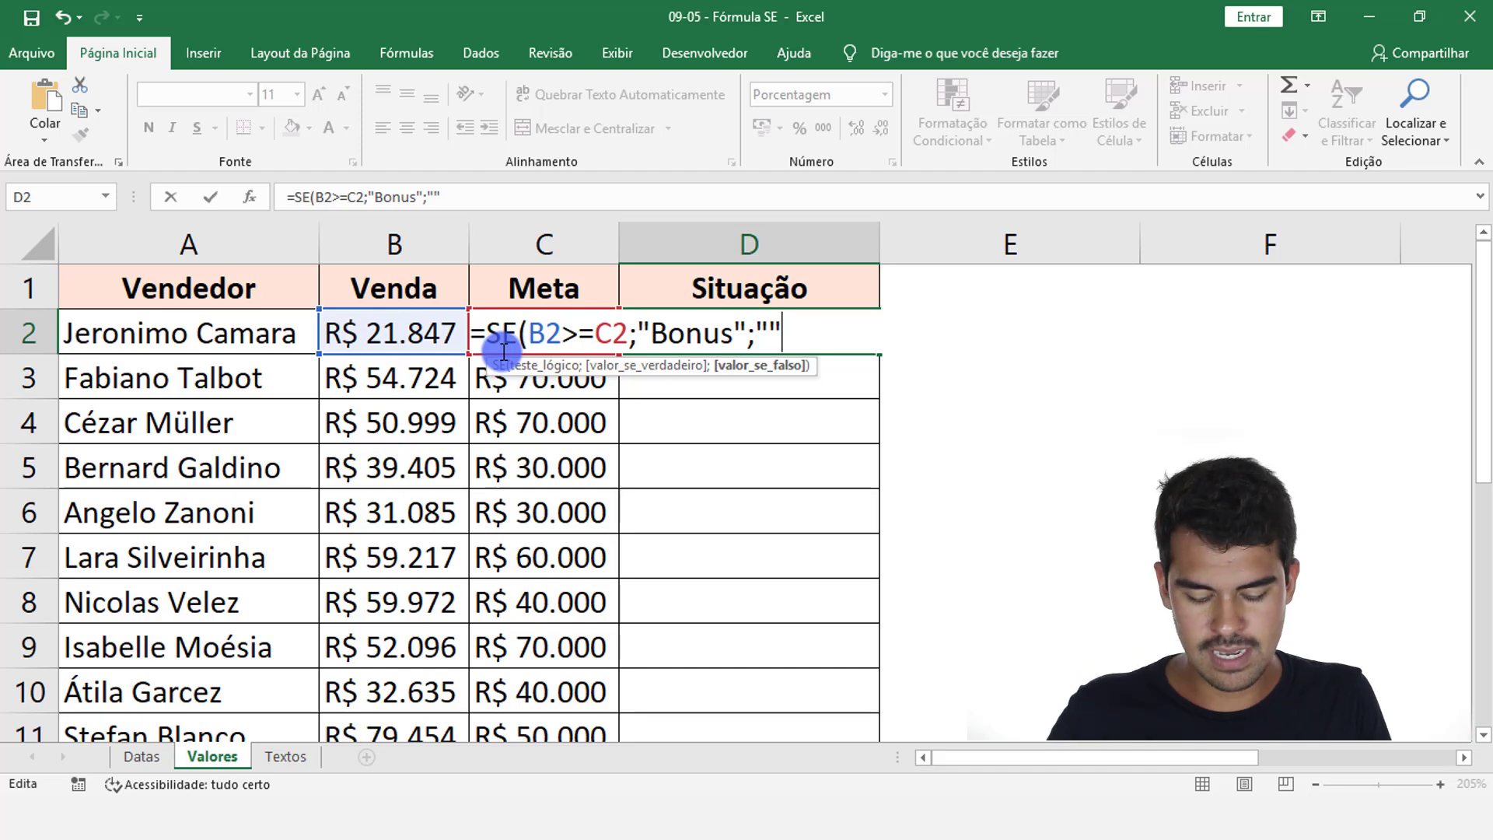
pyautogui.press('Return')
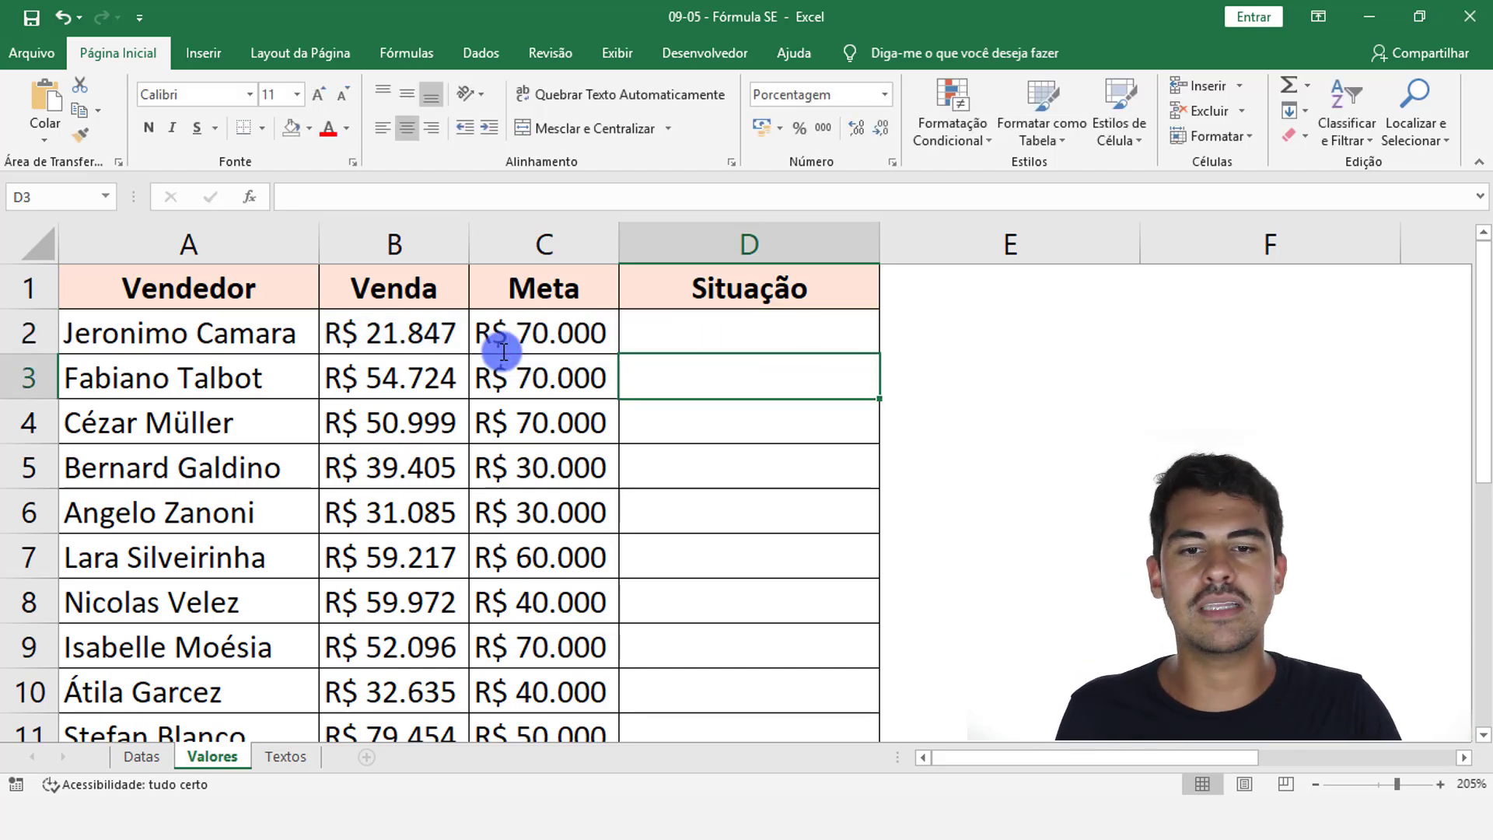
# Step: Review the SE formula and its cell references in D2 without changing it
pyautogui.click(829, 342)
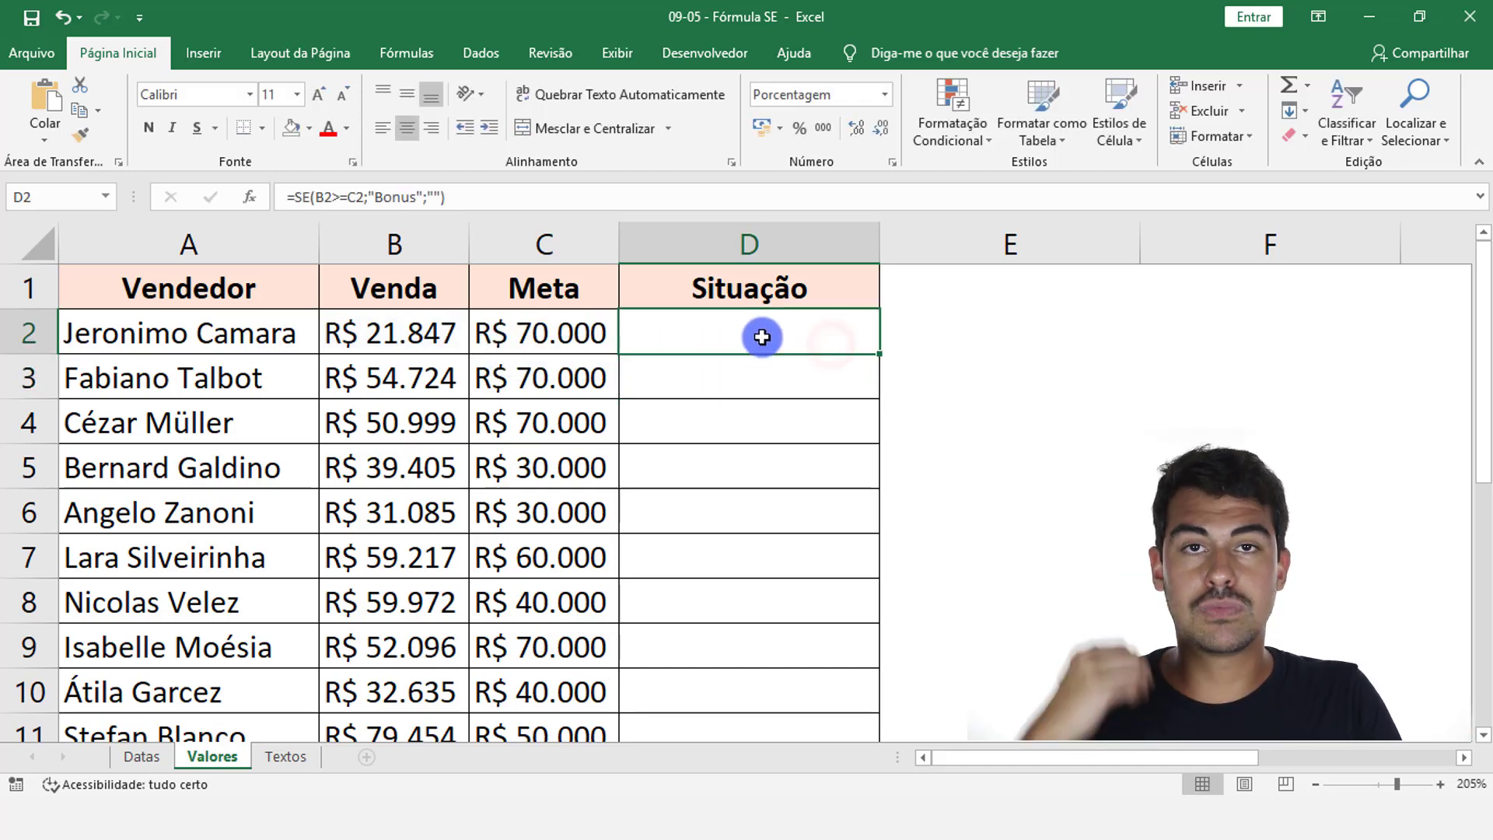
pyautogui.doubleClick(770, 337)
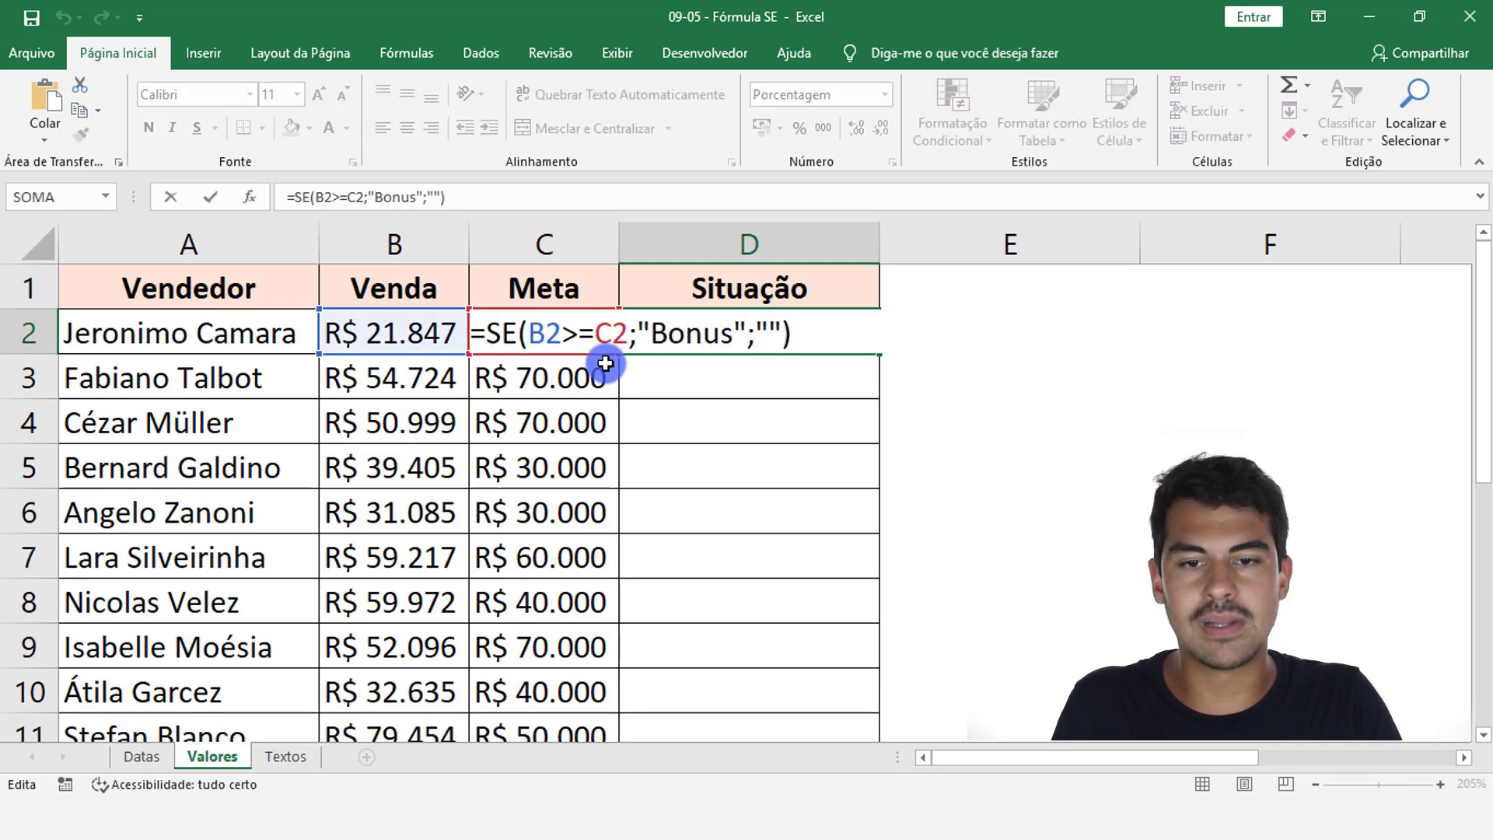
pyautogui.press('Escape')
pyautogui.doubleClick(804, 333)
pyautogui.press('Escape')
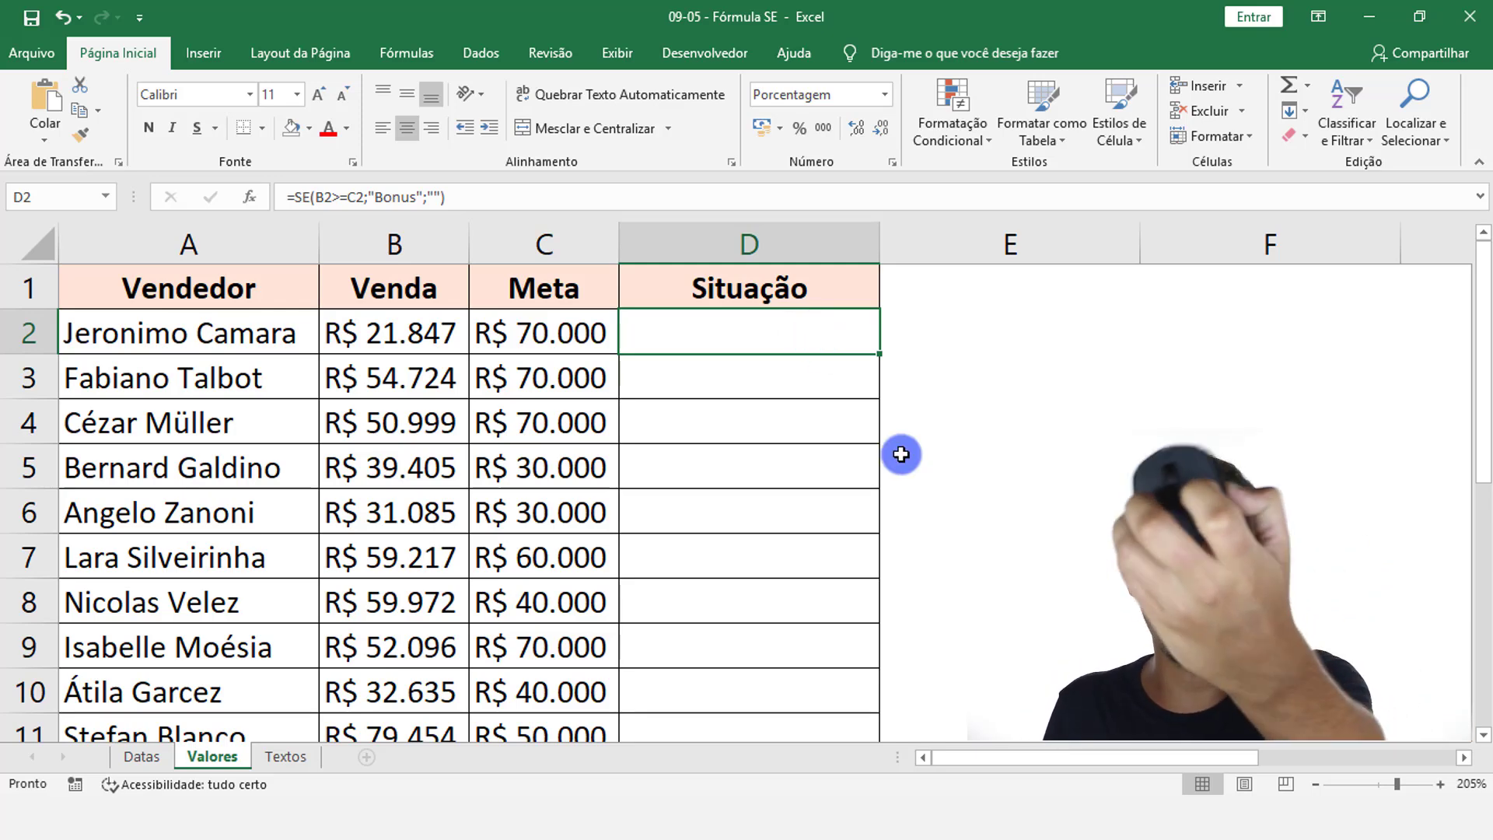
# Step: Fill the SE formula from D2 down the Situação column to D14
pyautogui.doubleClick(878, 354)
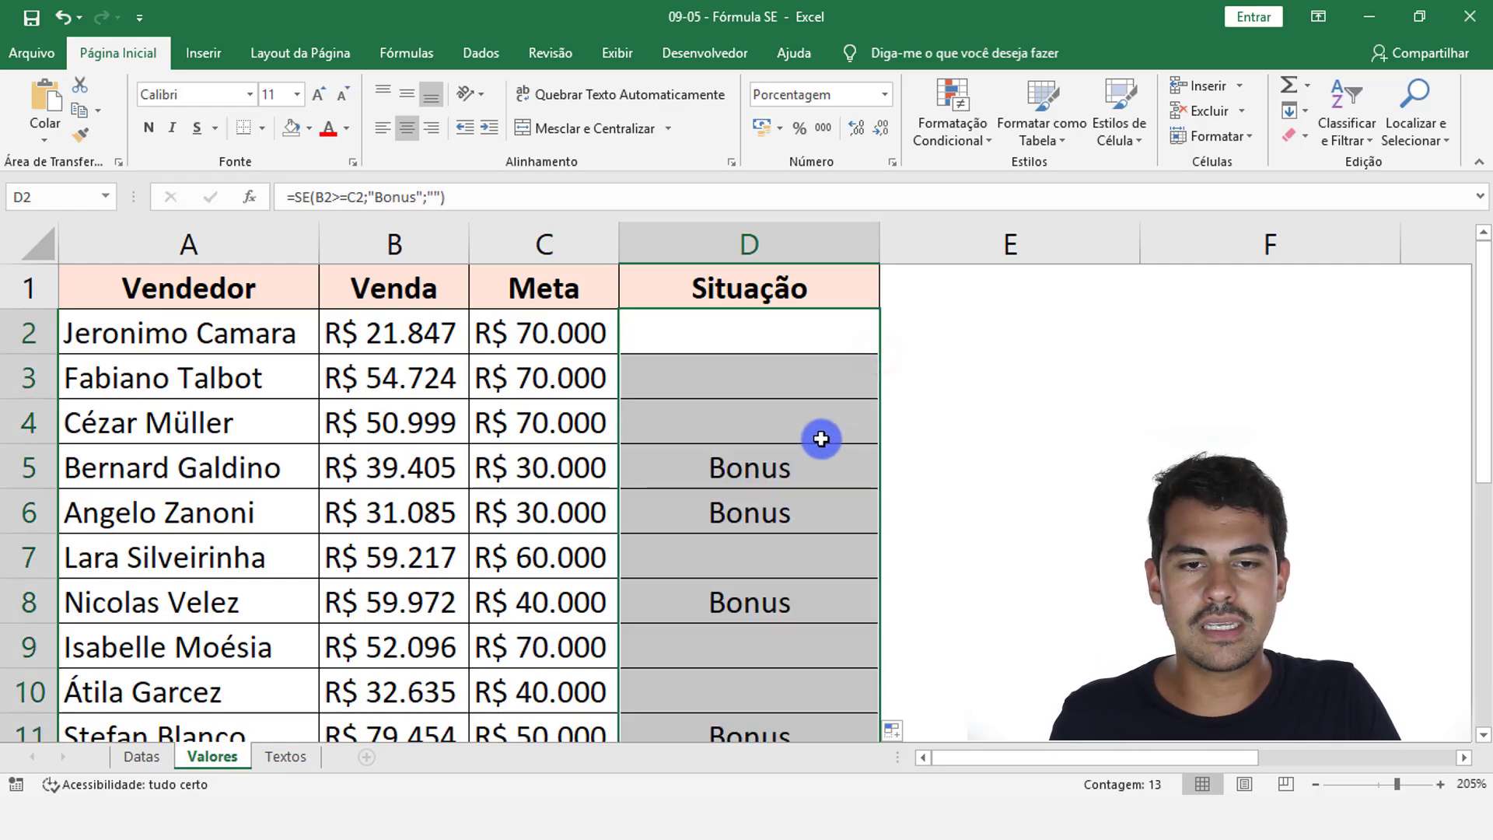
pyautogui.keyDown('ctrl'); pyautogui.scroll(-1, 821, 439); pyautogui.keyUp('ctrl')
pyautogui.keyDown('ctrl'); pyautogui.scroll(-3, 821, 439); pyautogui.keyUp('ctrl')
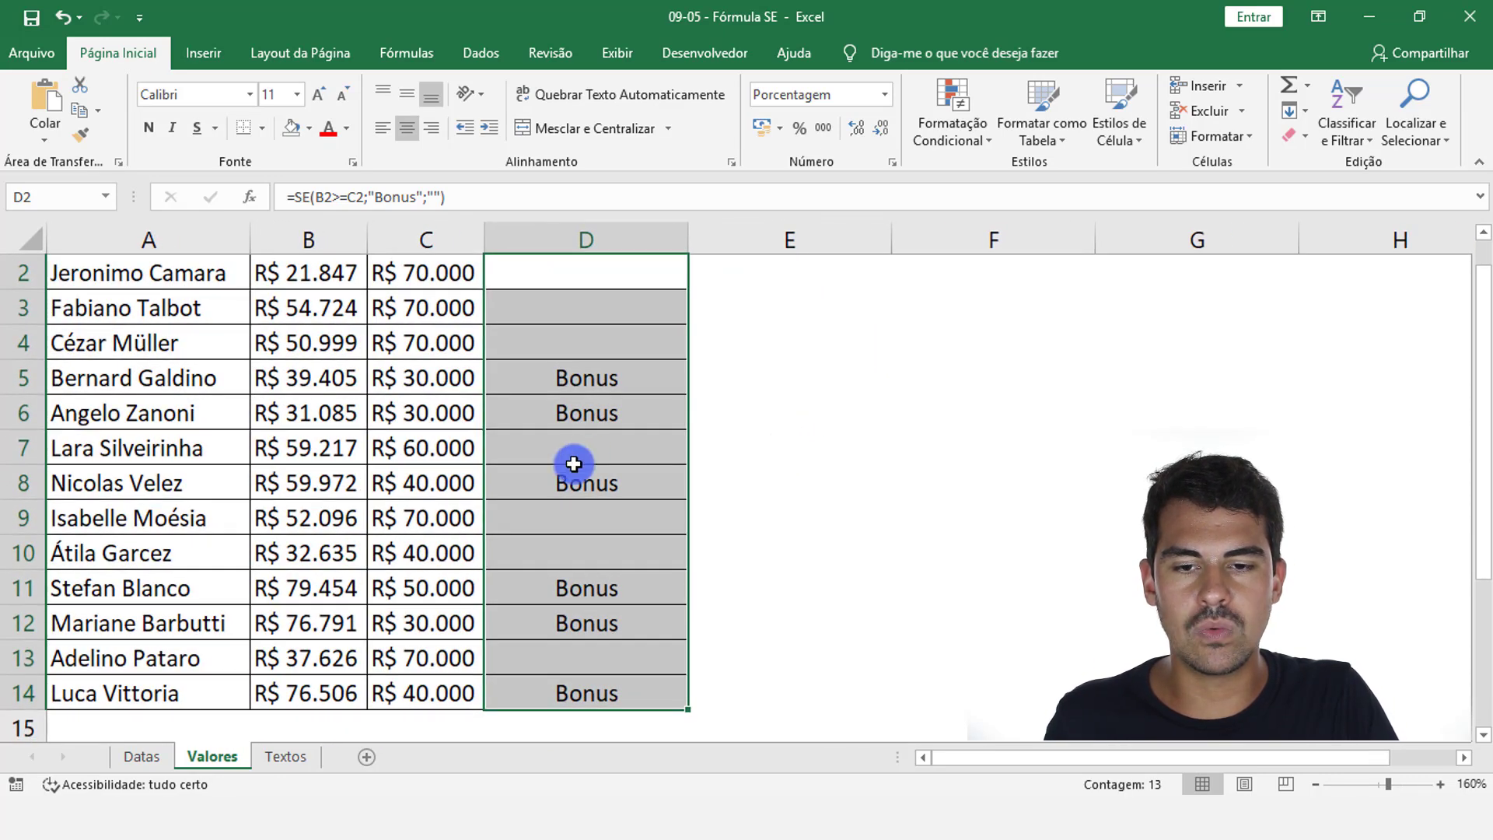
# Step: Compare the Venda in B11 with the Meta in C11 to check the Situação result in D11
pyautogui.click(533, 585)
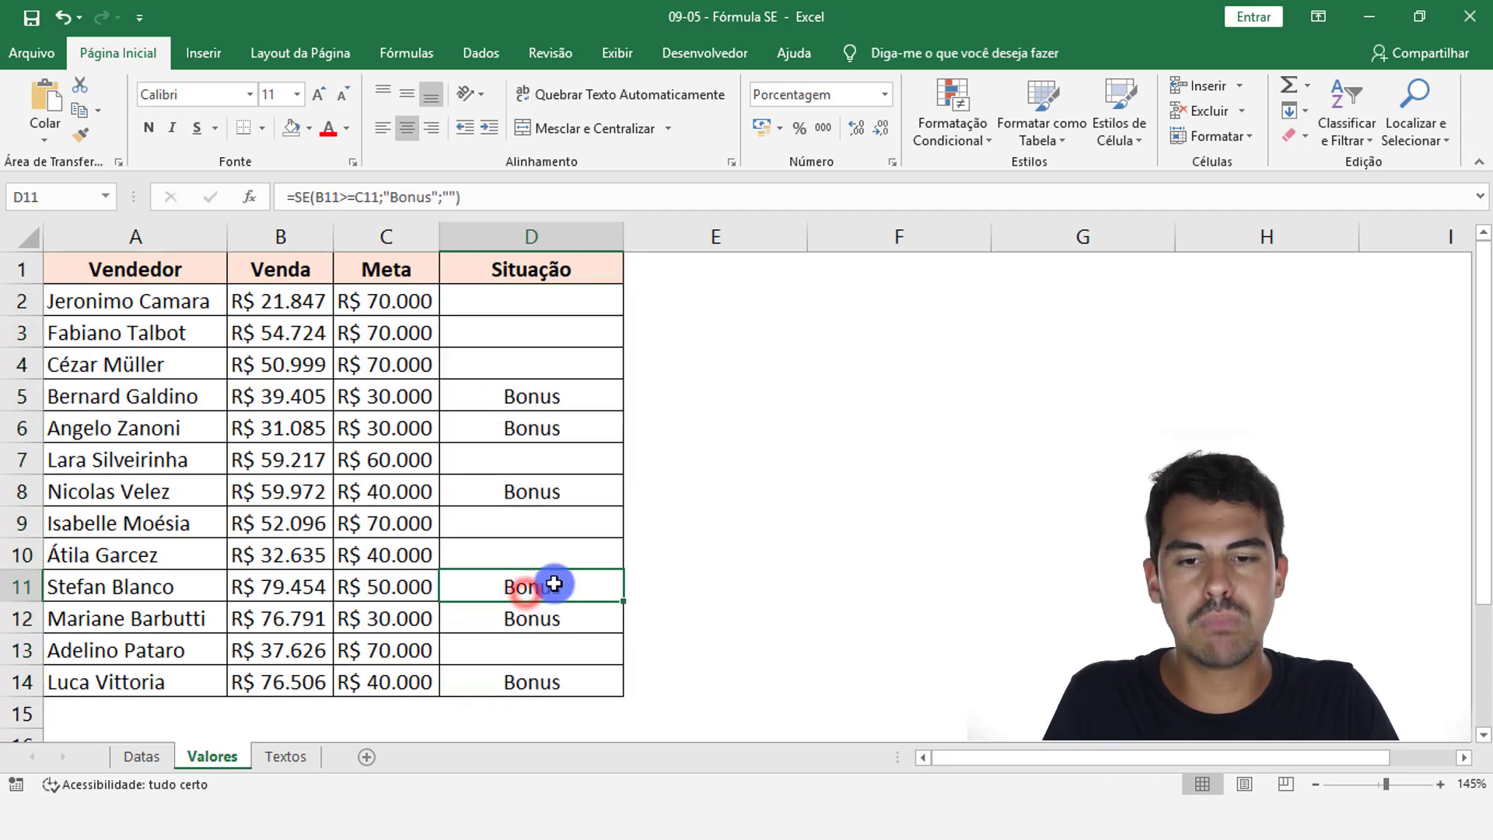
pyautogui.click(22, 586)
pyautogui.click(311, 587)
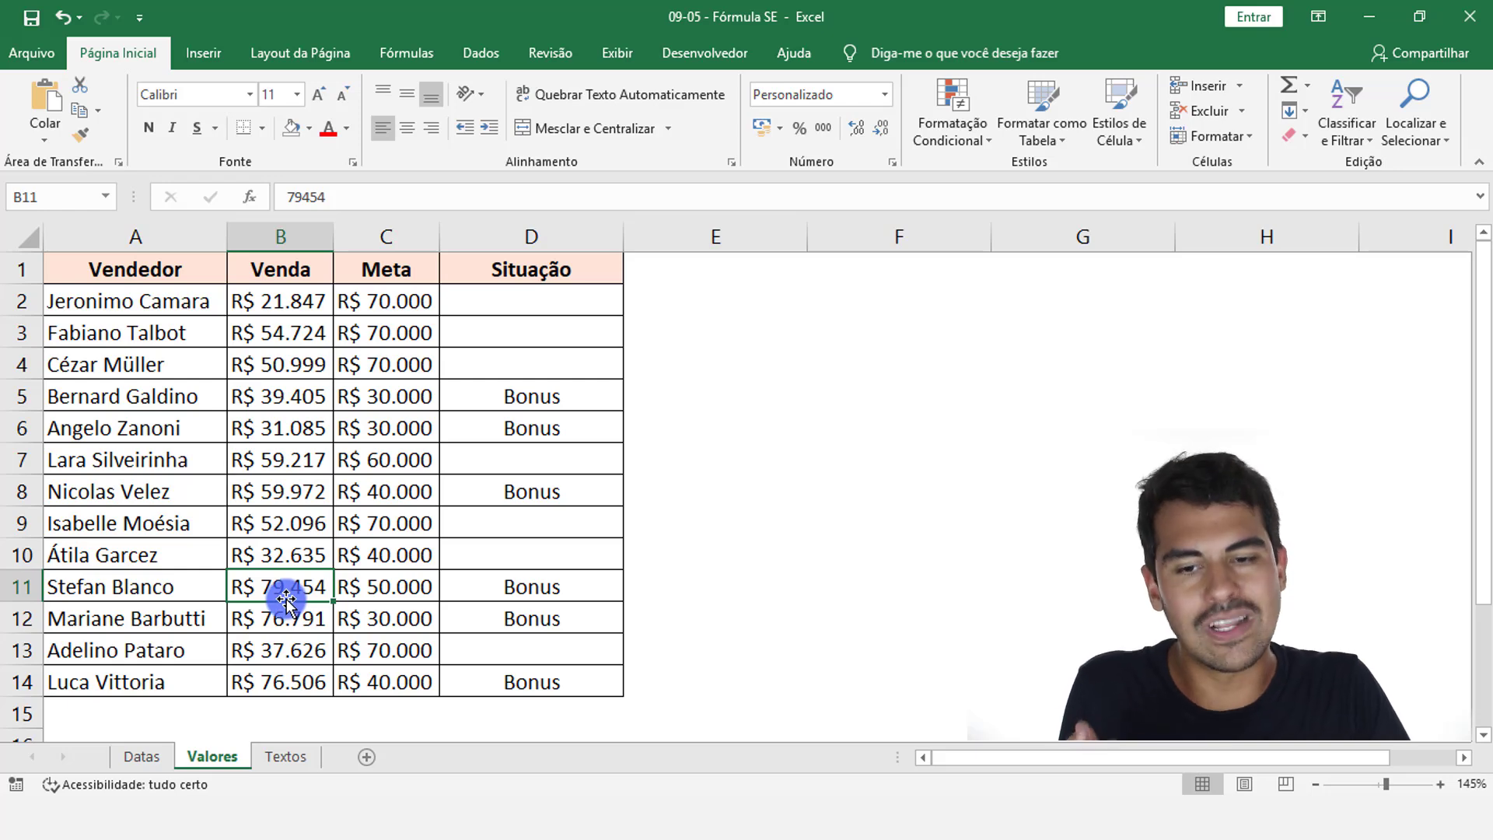
pyautogui.click(375, 586)
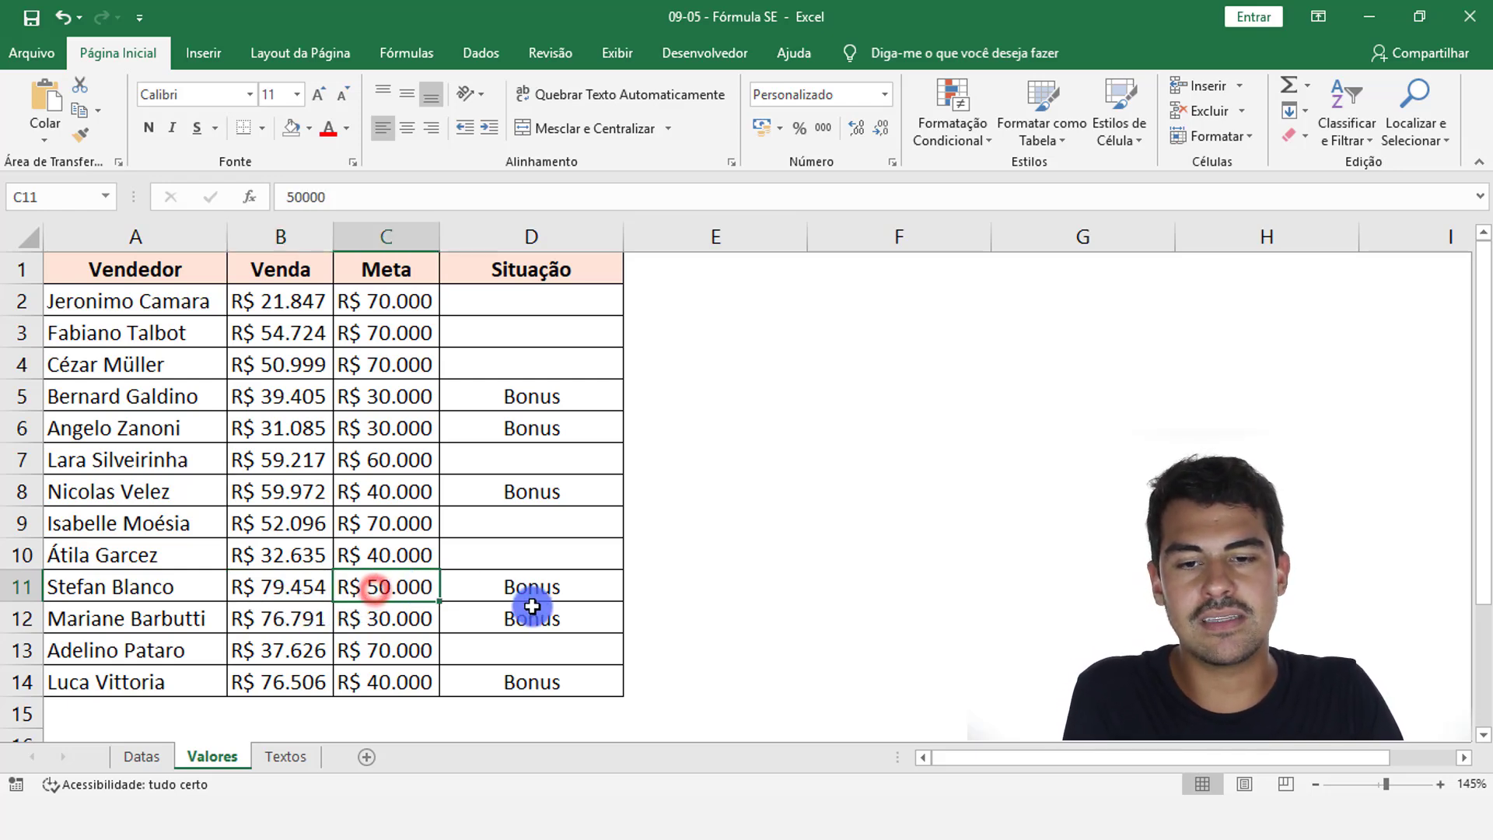
pyautogui.click(547, 586)
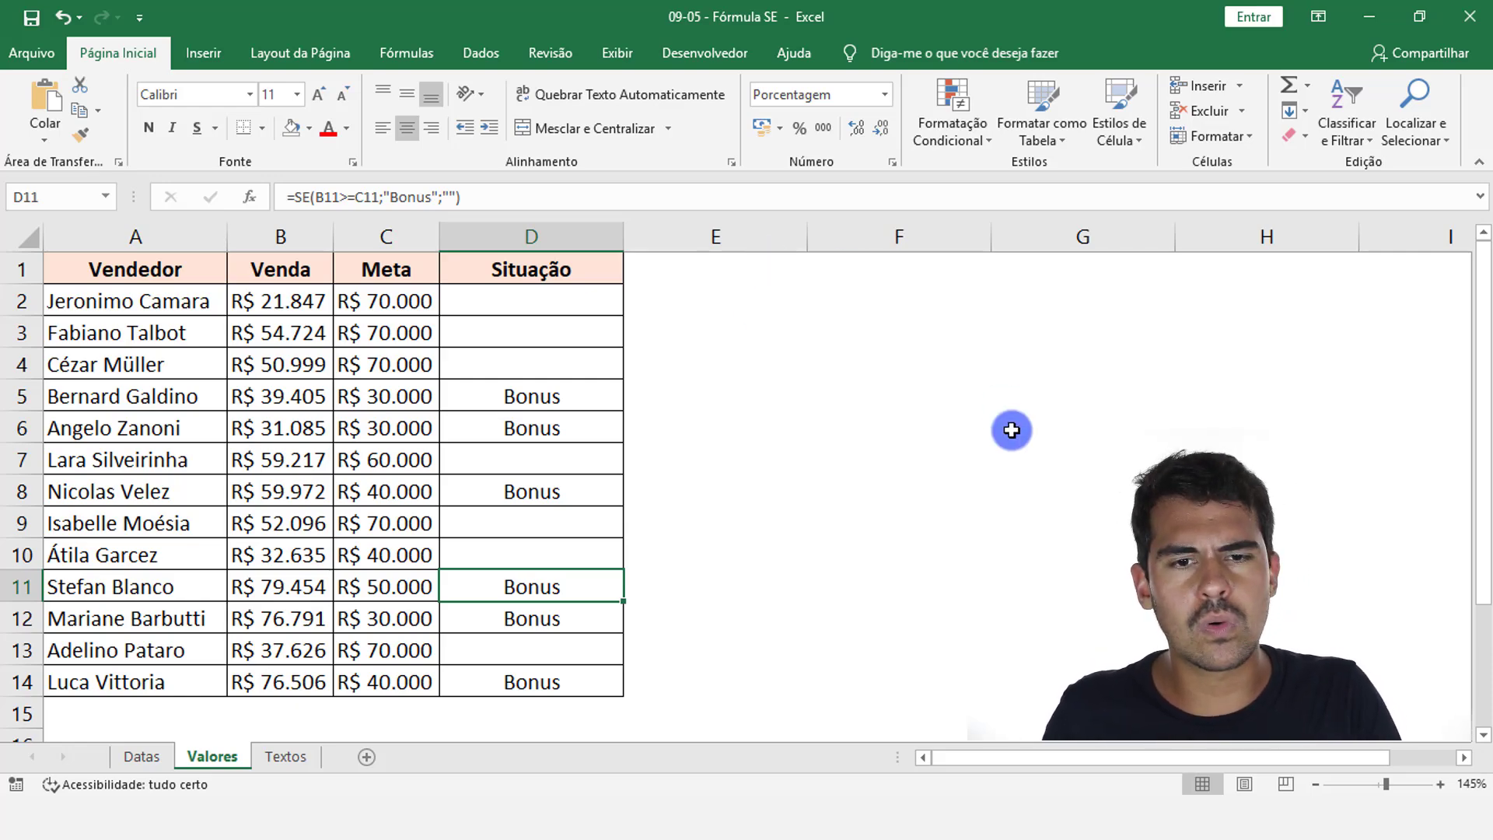
# Step: Examine the Situação formula in D5 and compare that seller's Venda in B5 with the Meta in C5
pyautogui.keyDown('ctrl'); pyautogui.scroll(5, 847, 393); pyautogui.keyUp('ctrl')
pyautogui.scroll(1, 966, 379)
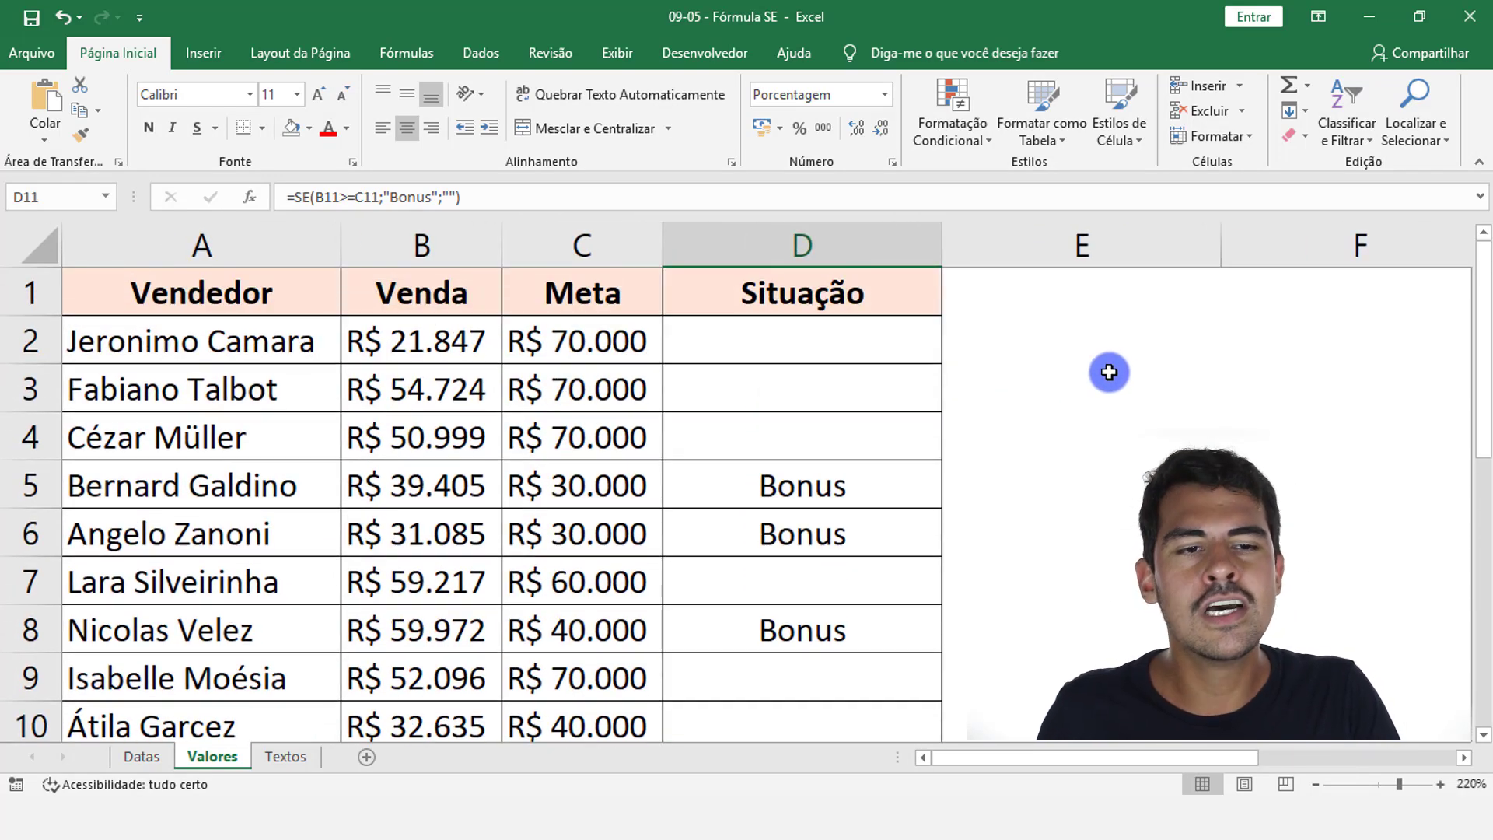
pyautogui.click(1174, 284)
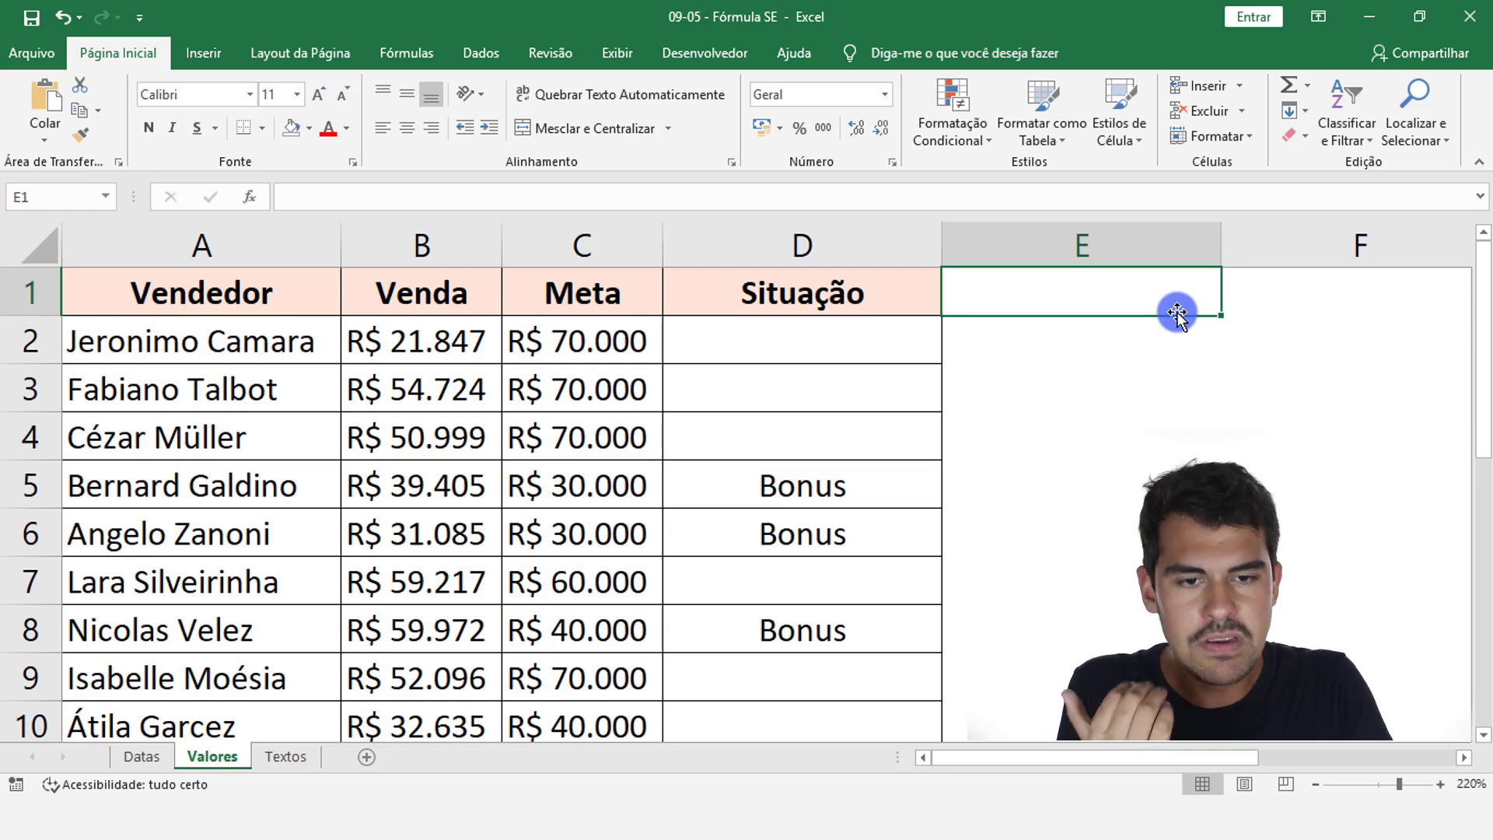
pyautogui.click(833, 496)
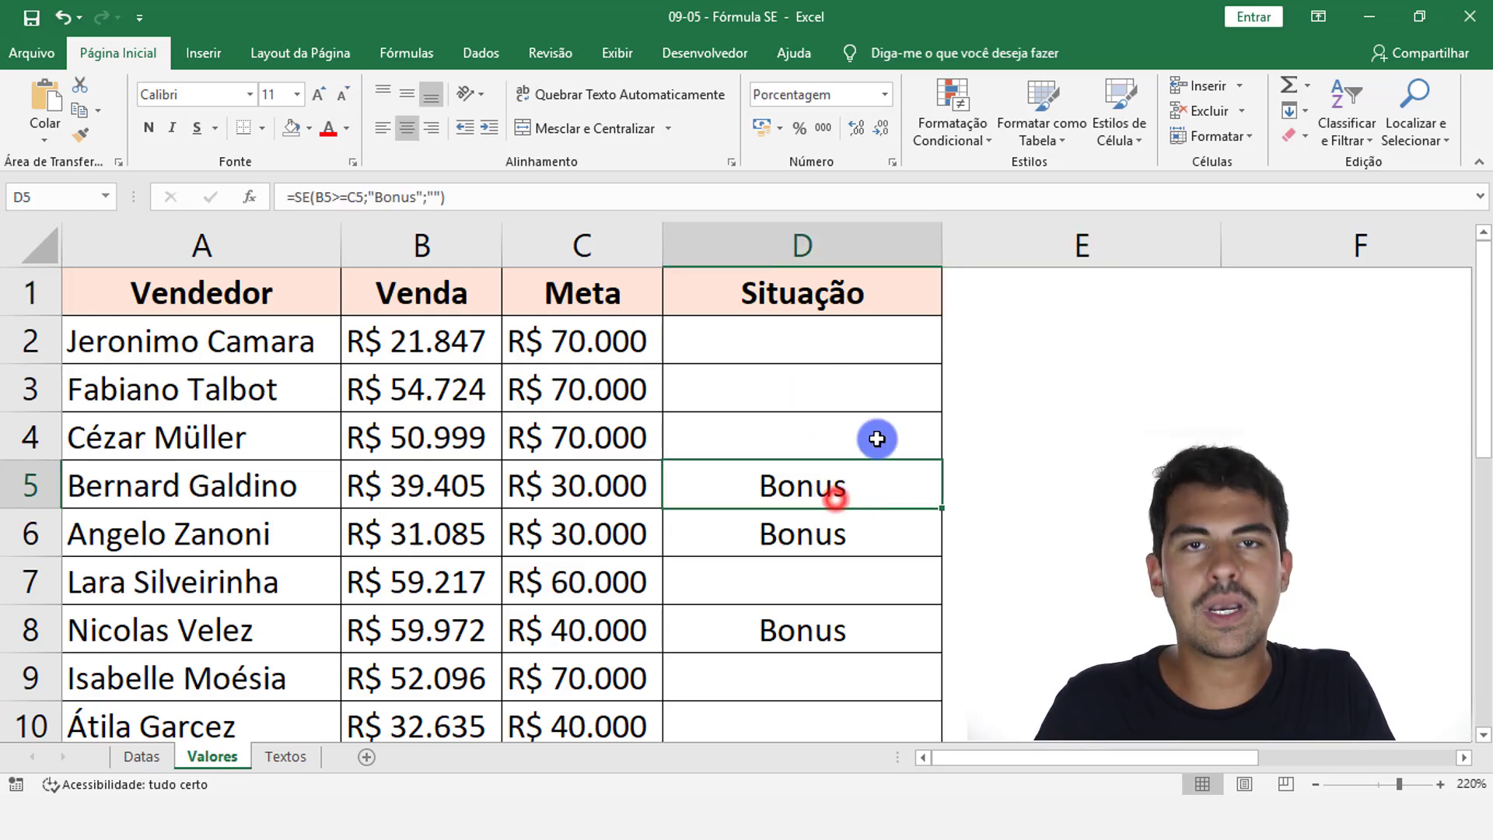
pyautogui.click(1048, 288)
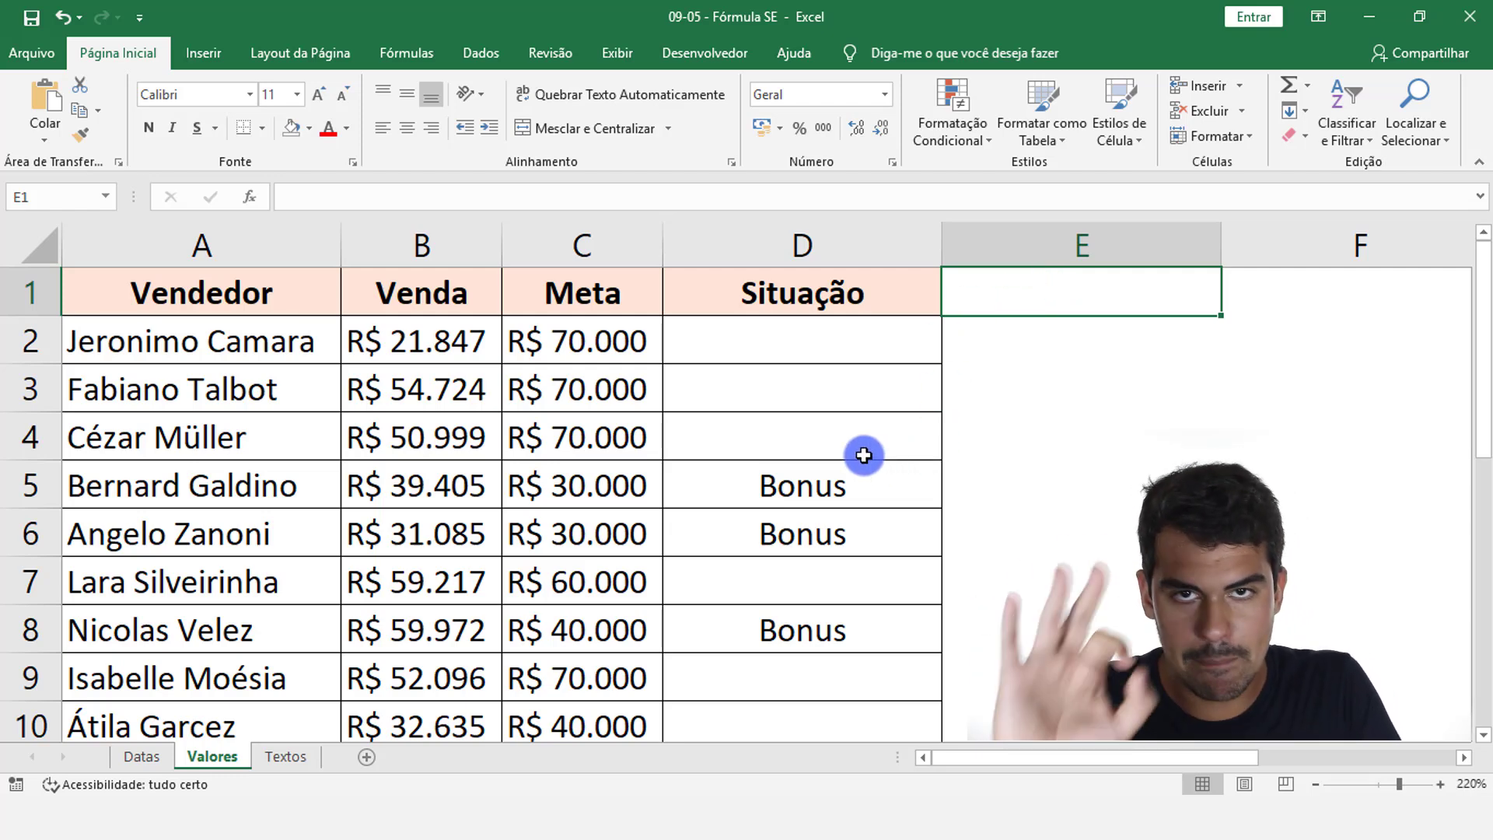
pyautogui.click(170, 490)
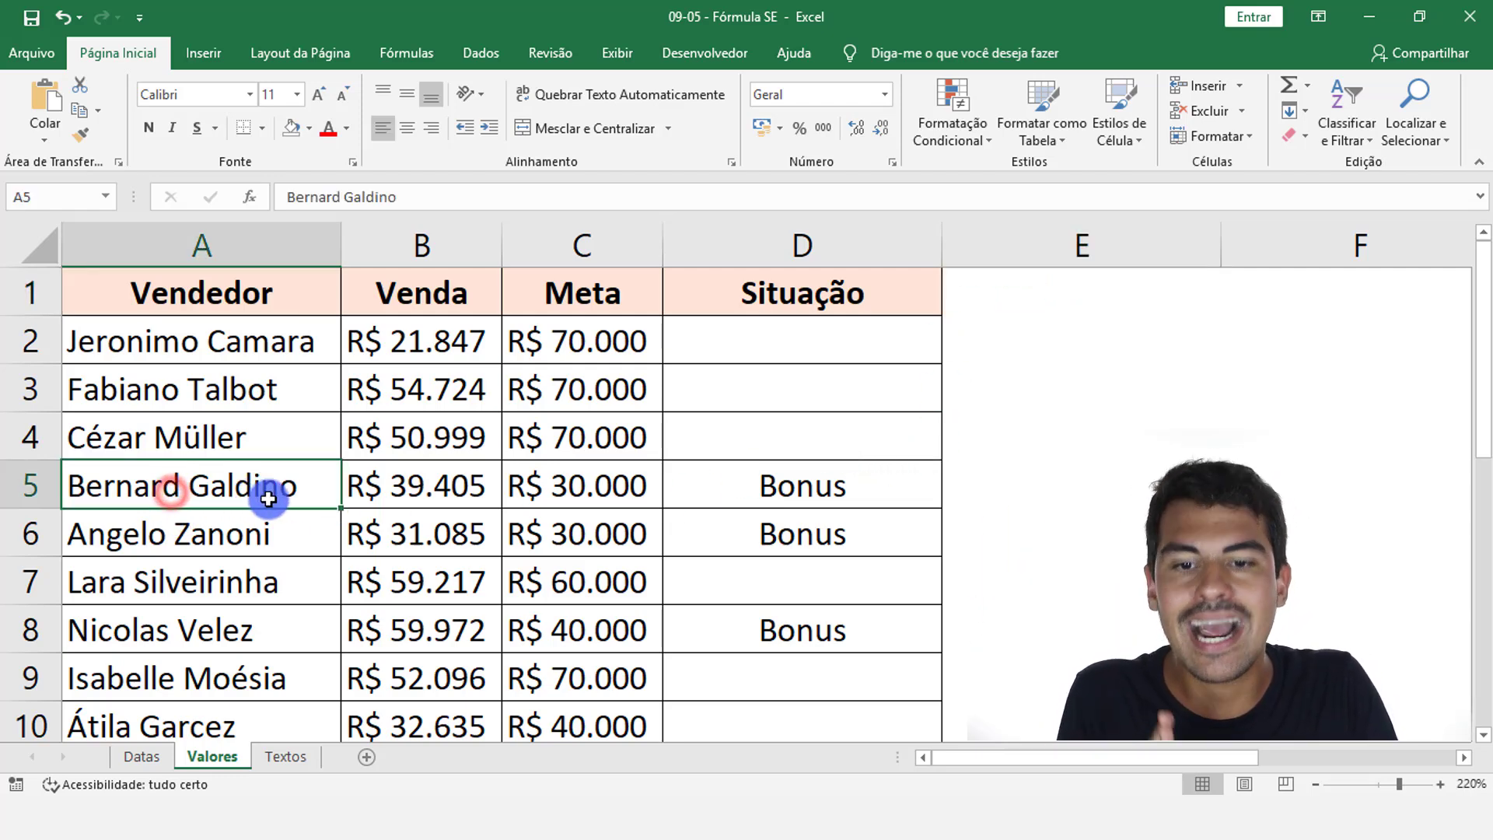
pyautogui.click(404, 494)
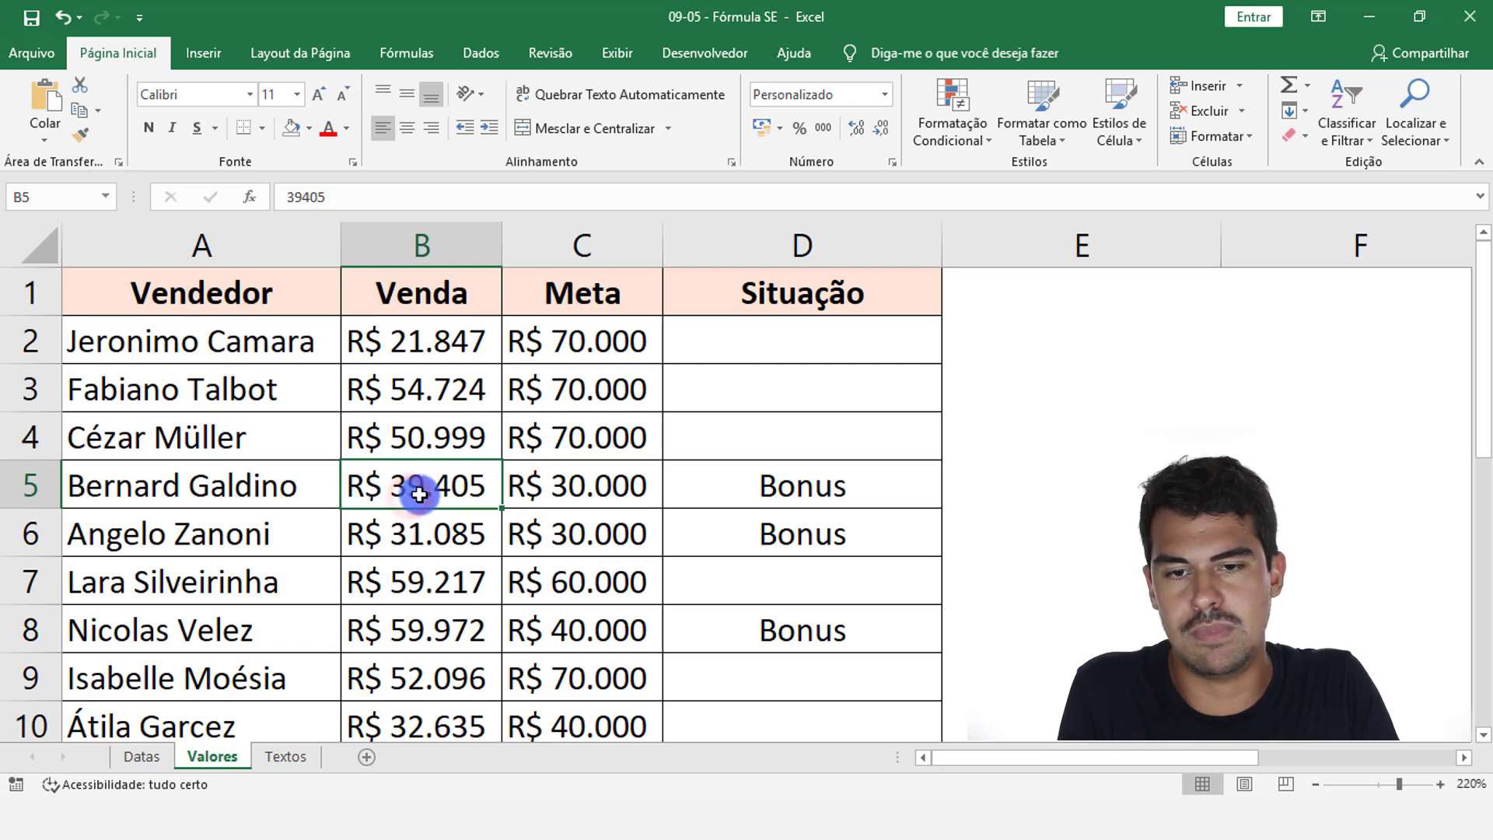
pyautogui.click(592, 490)
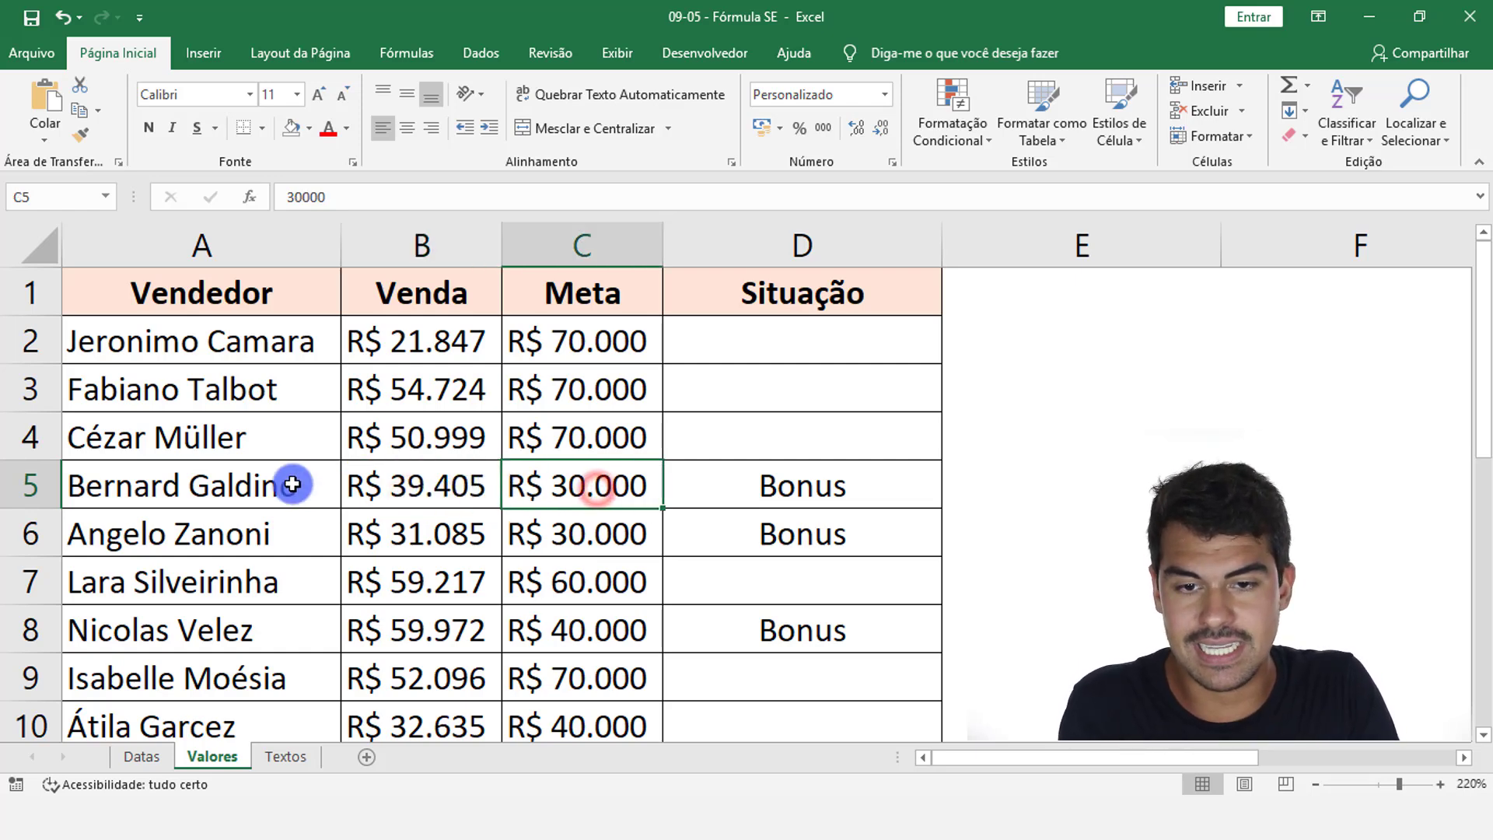
# Step: Compare the Venda and Meta across row 5 and check the Situação formula in D5
pyautogui.click(30, 490)
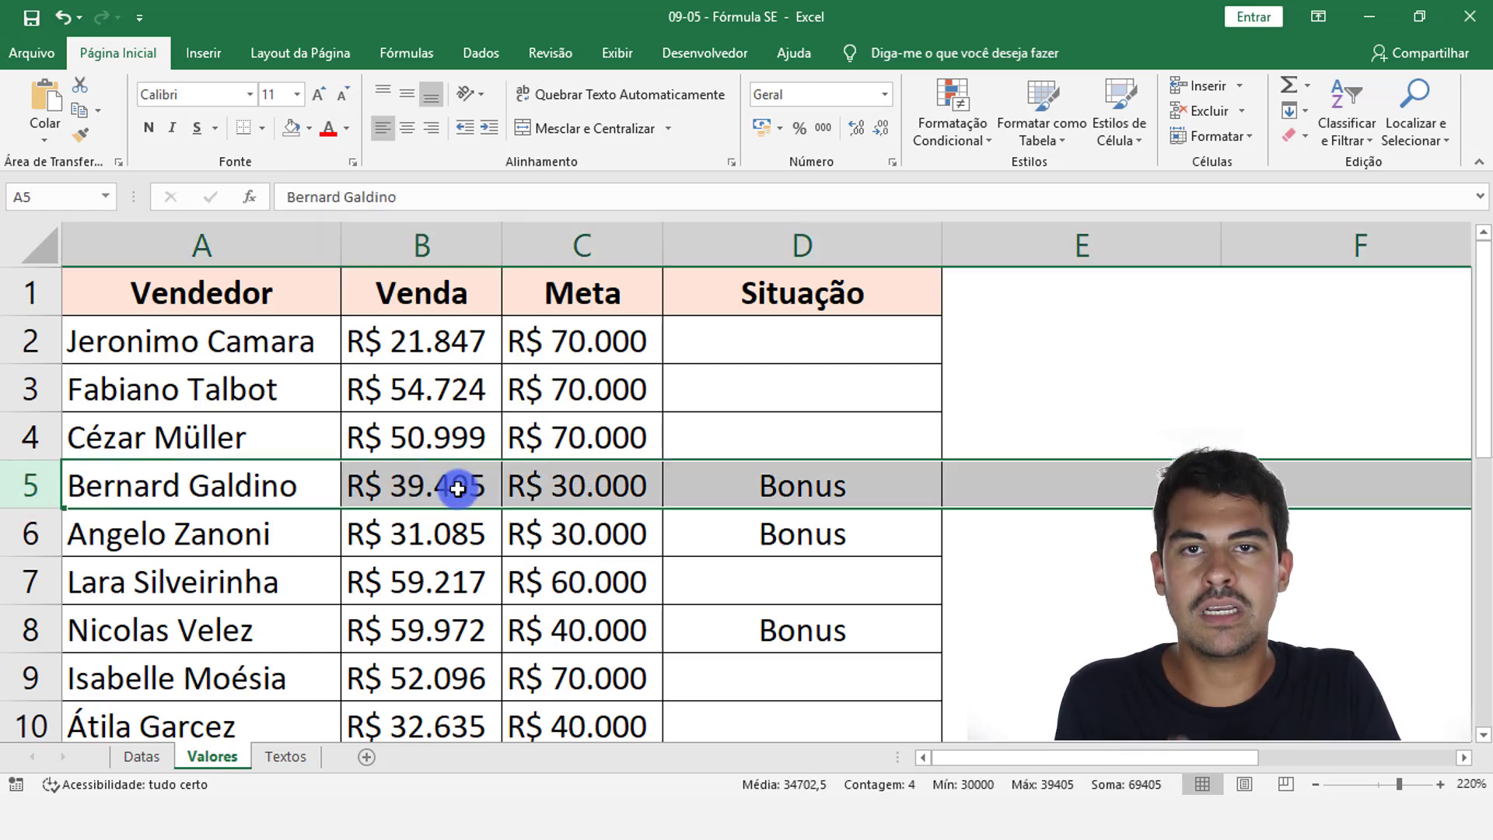
pyautogui.press('Tab')
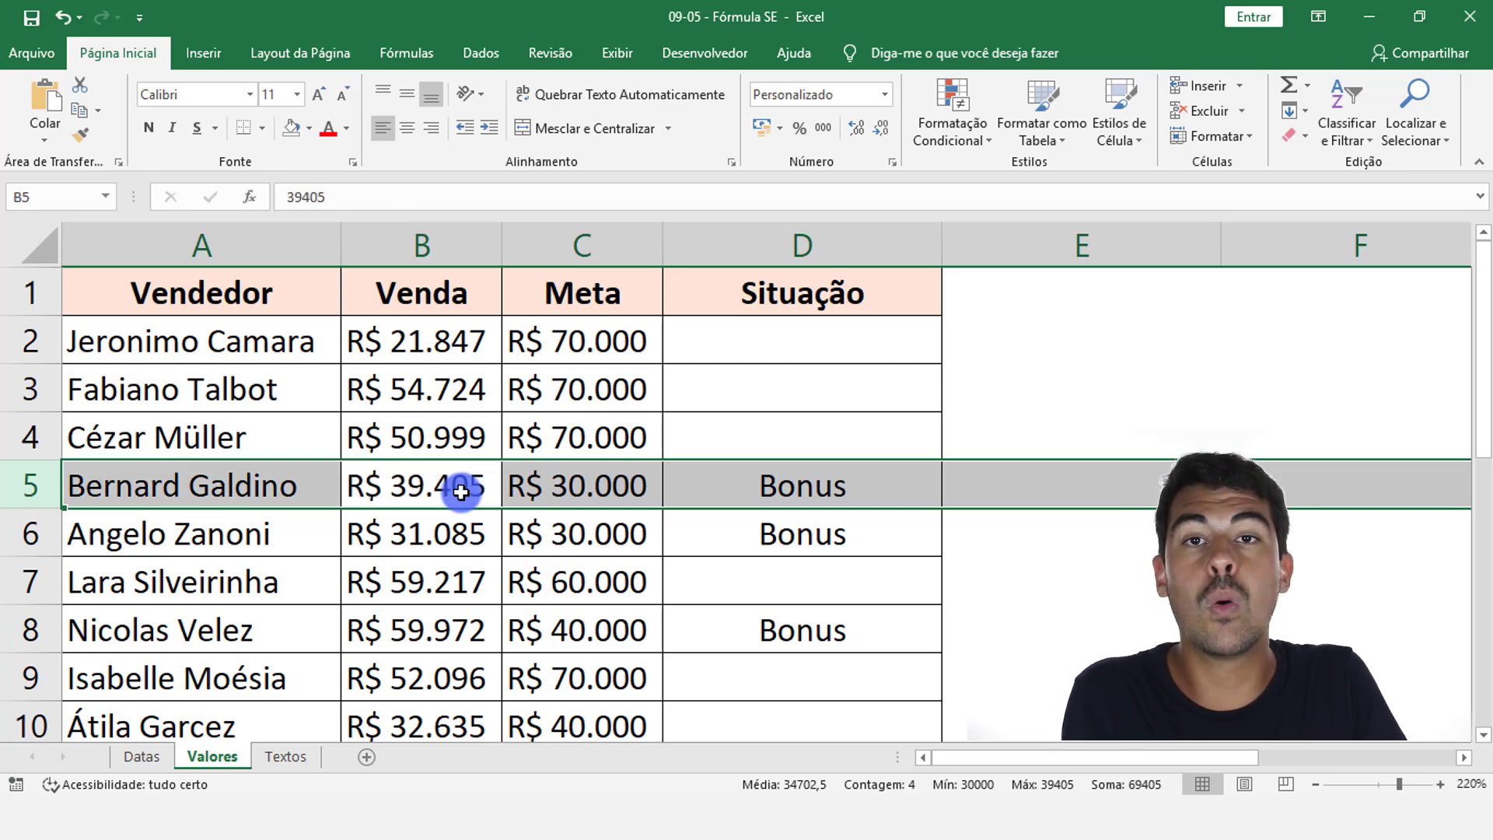
pyautogui.press('Tab')
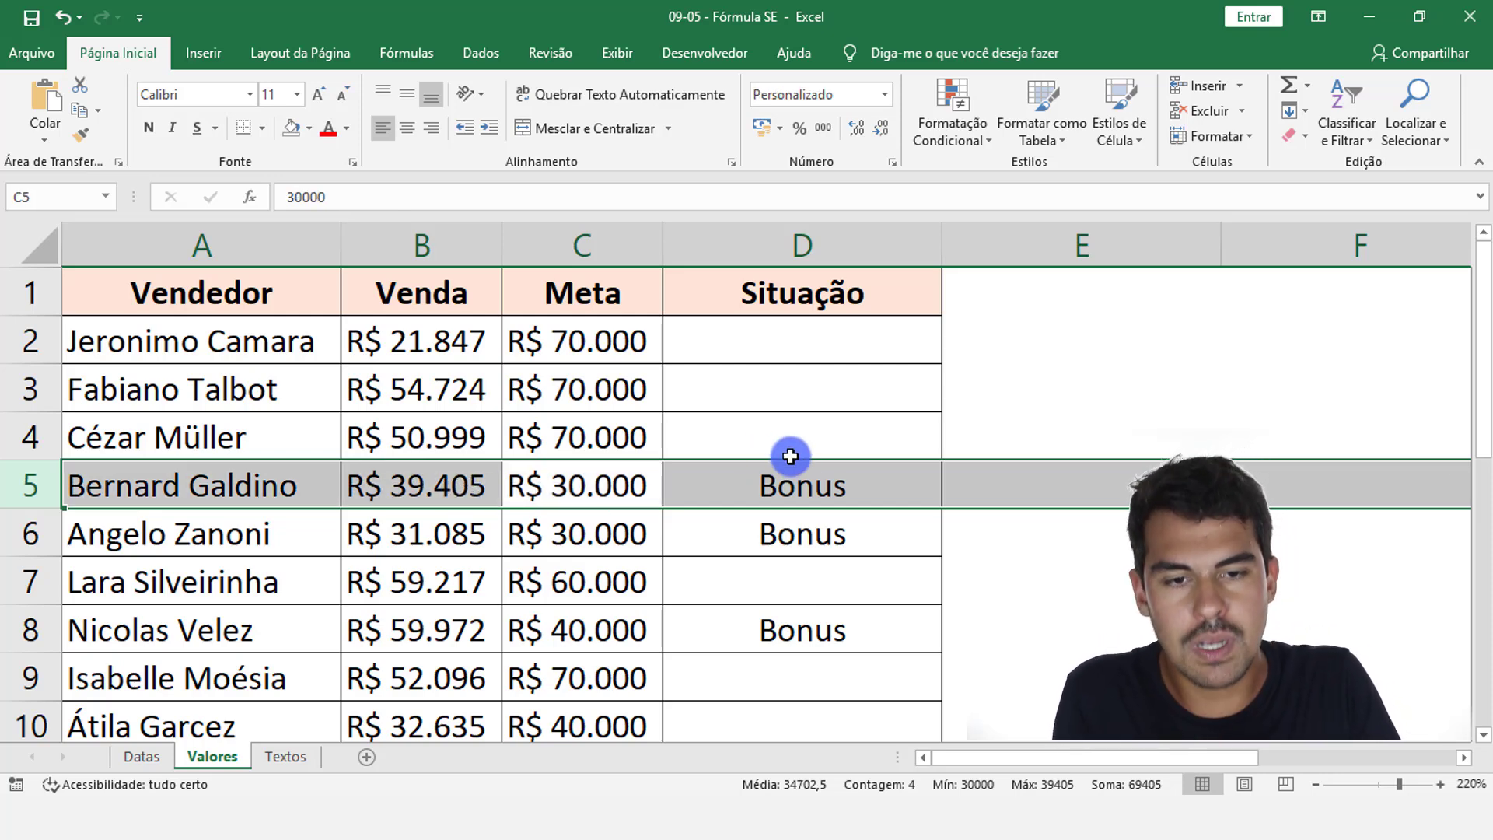
pyautogui.press('Tab')
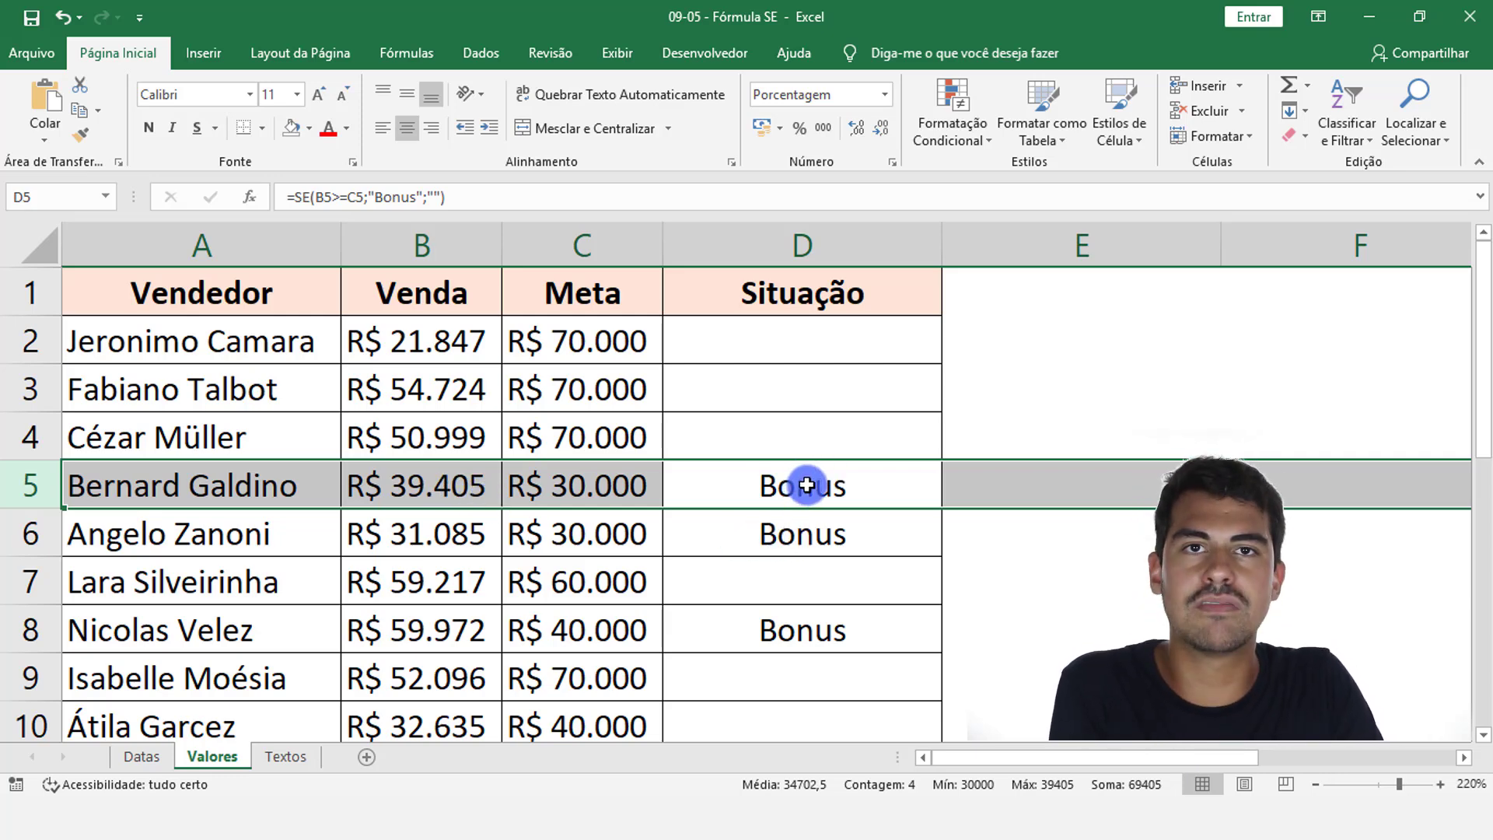
# Step: Examine the logical test, value-if-true and value-if-false arguments of the SE formula in D2
pyautogui.click(830, 330)
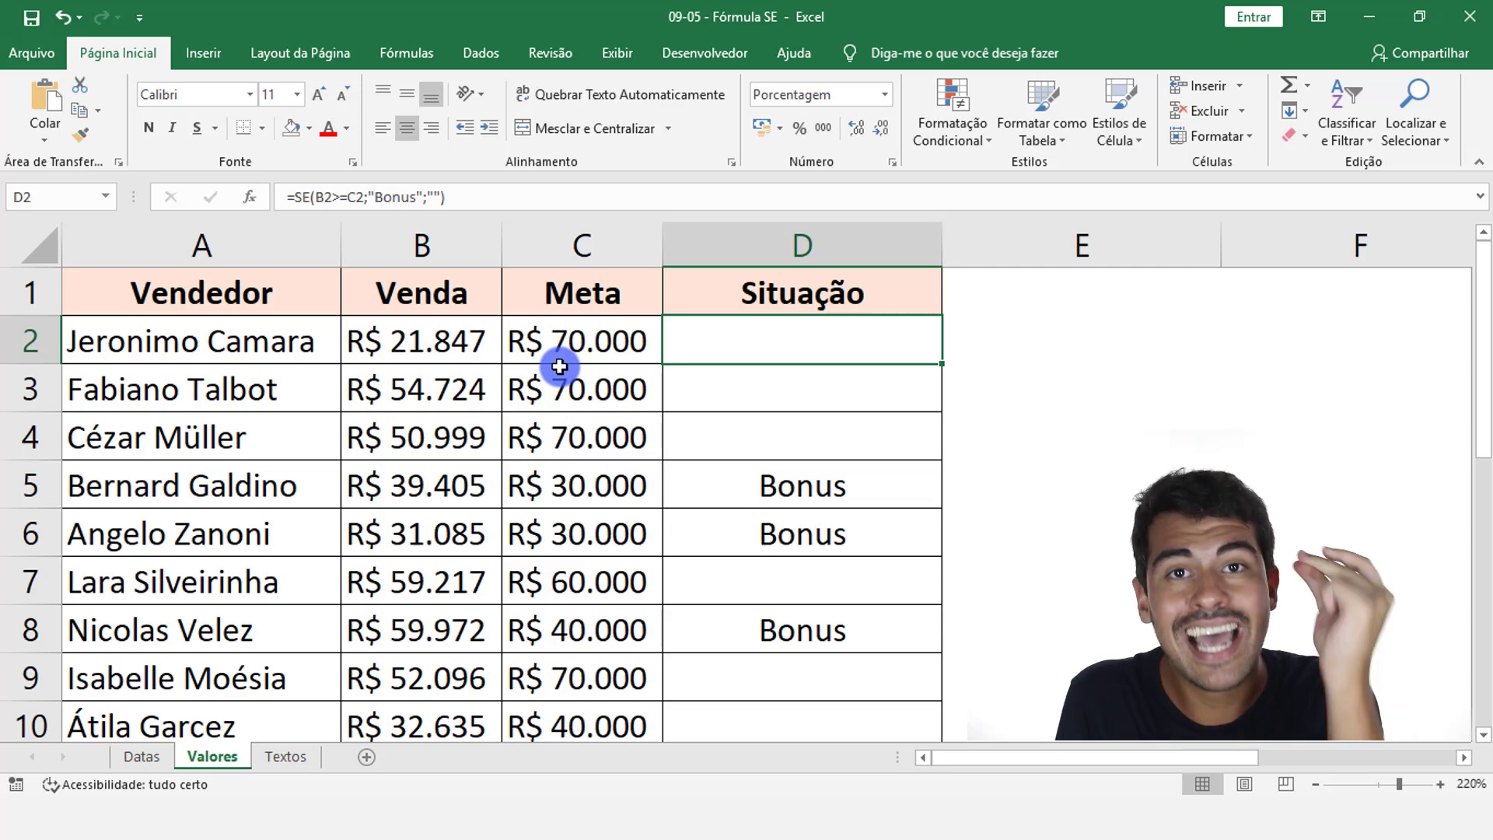
pyautogui.press('F2')
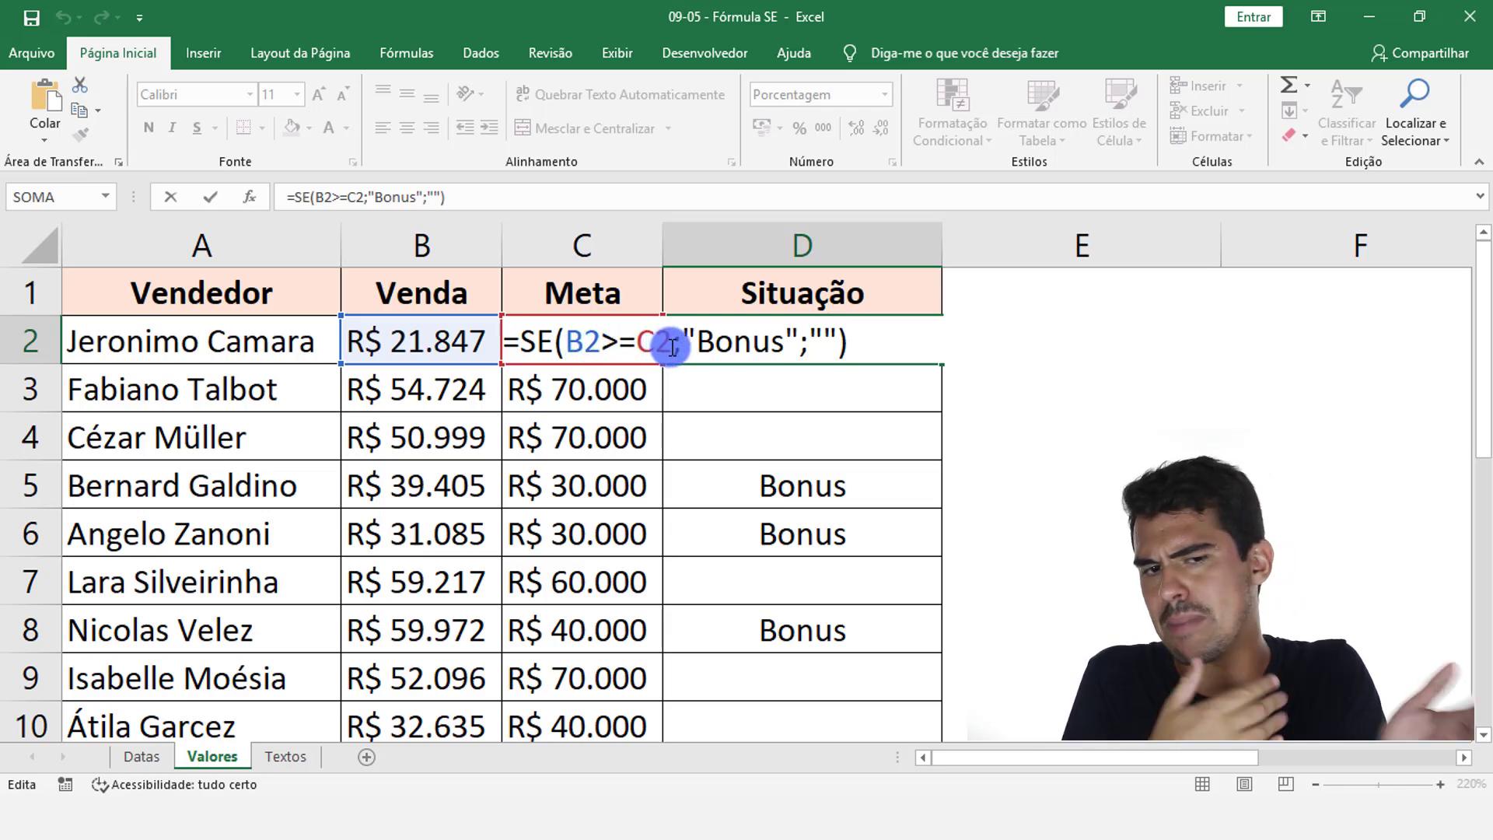
pyautogui.click(710, 342)
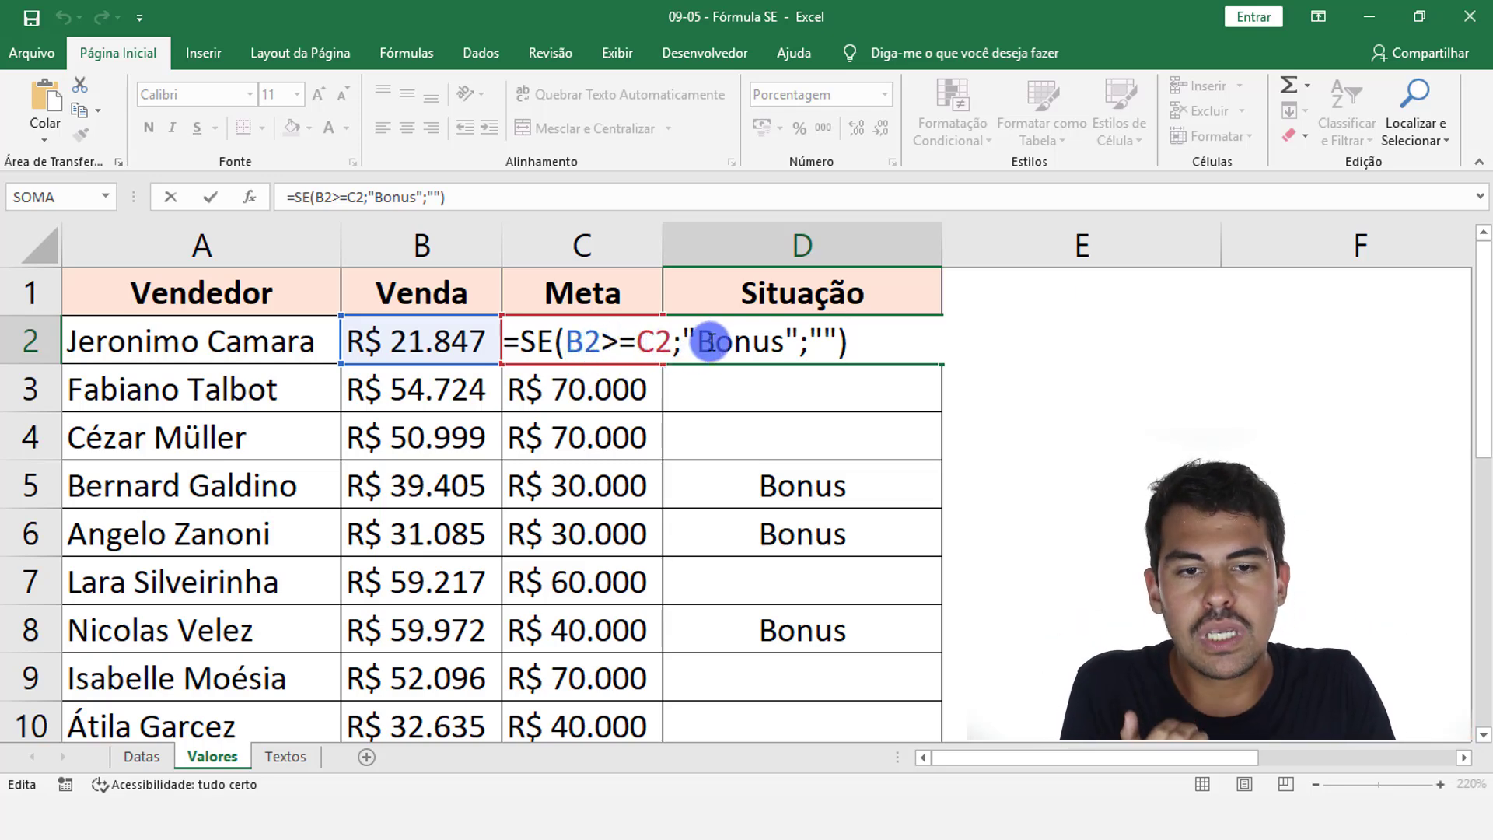
pyautogui.click(667, 377)
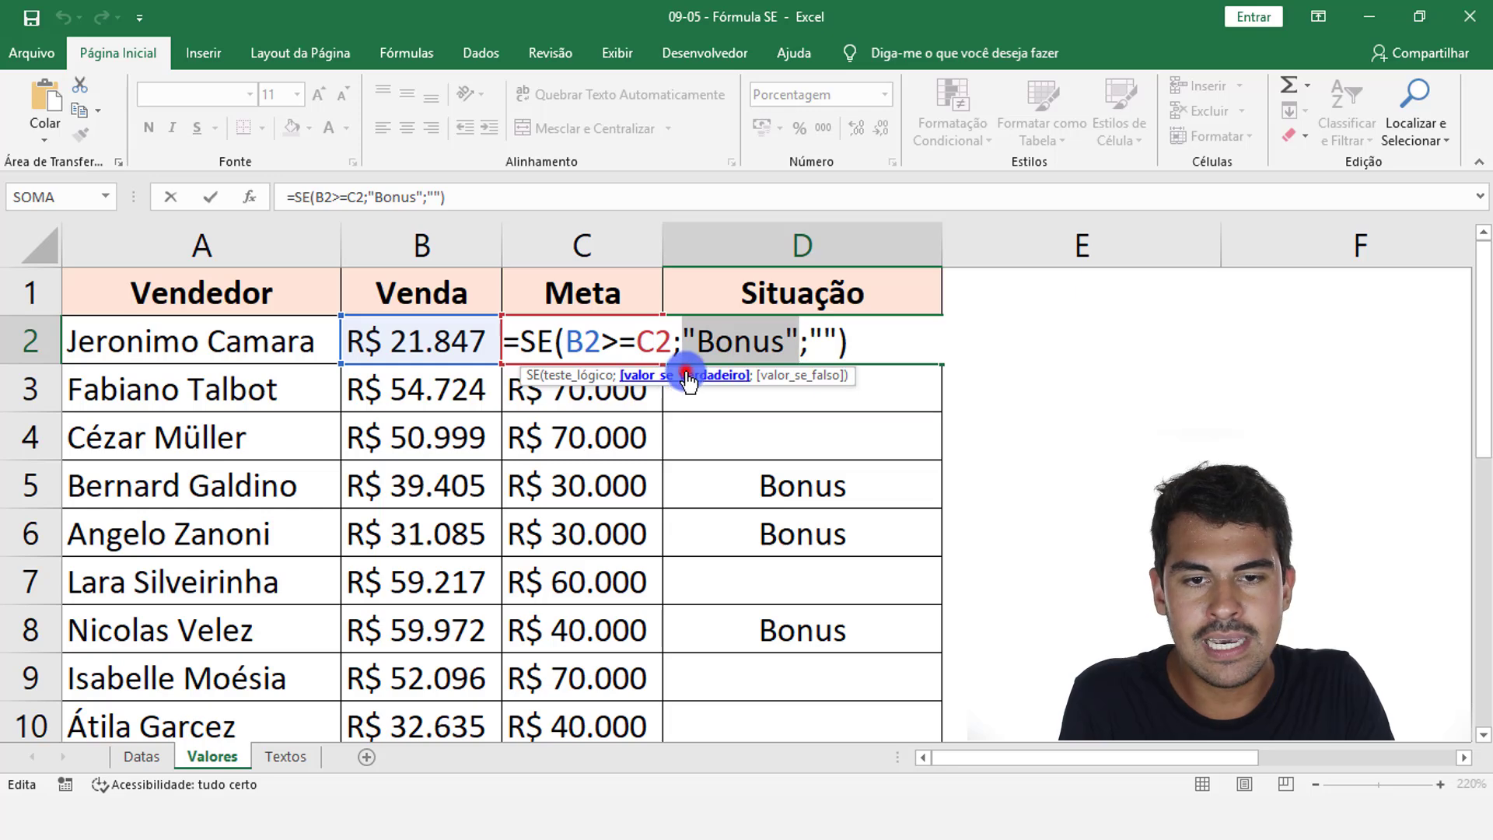
pyautogui.click(585, 375)
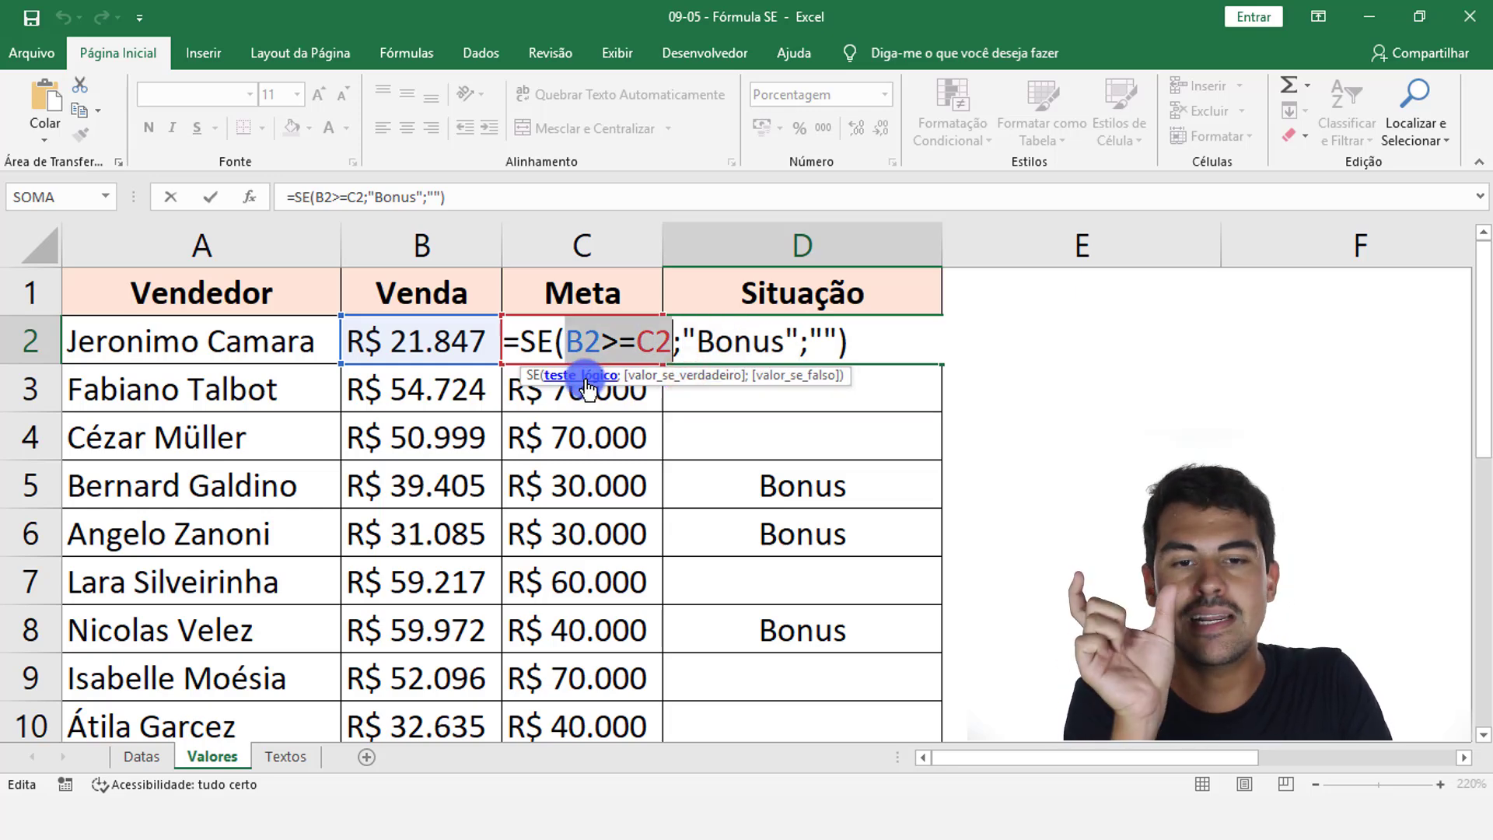
pyautogui.click(780, 377)
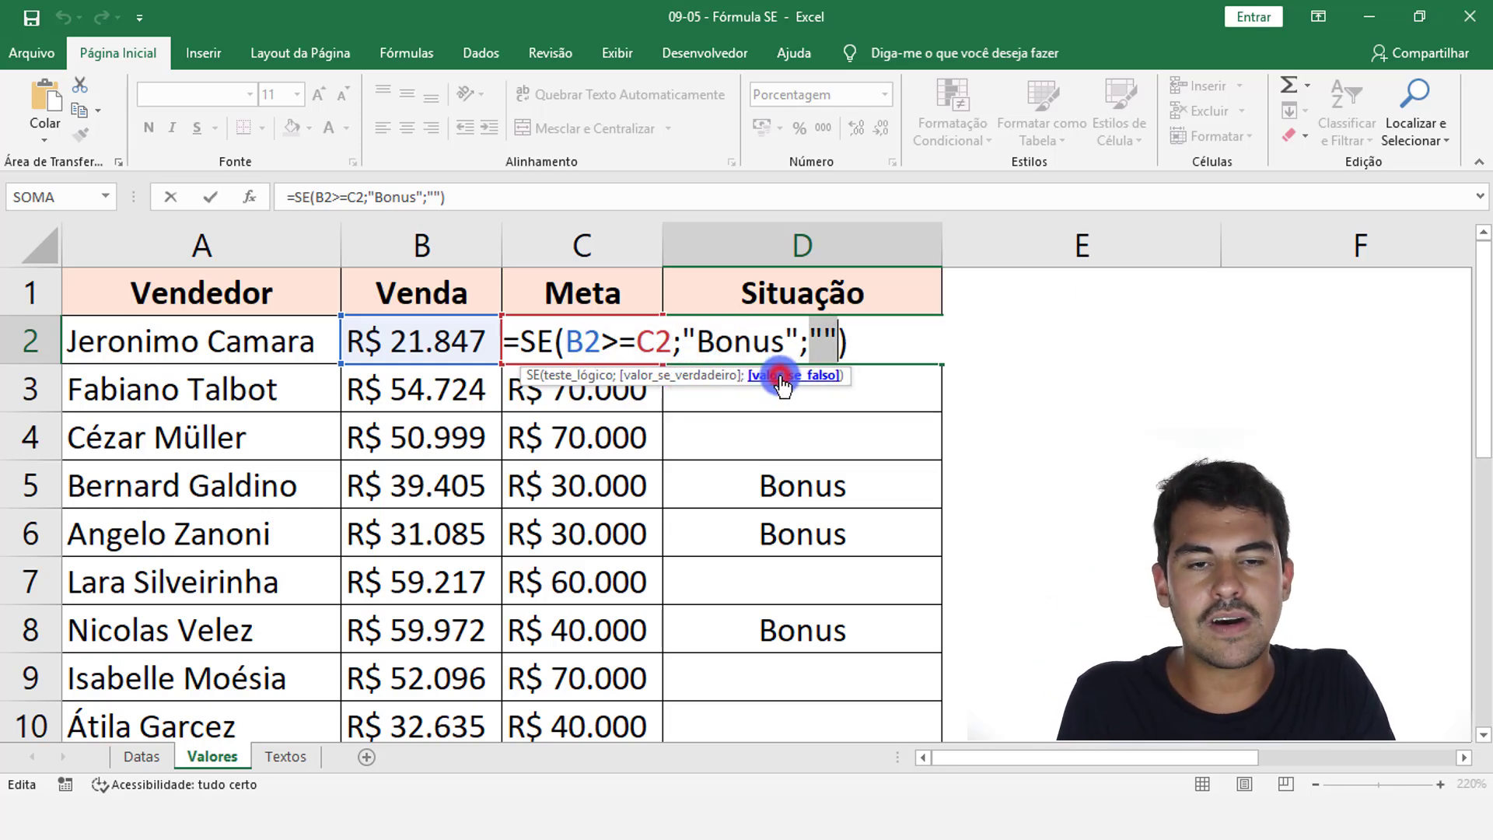
# Step: Replace "Bonus" in D2's SE formula with B2*10%, giving =SE(B2>=C2;B2*10%;"")
pyautogui.click(683, 380)
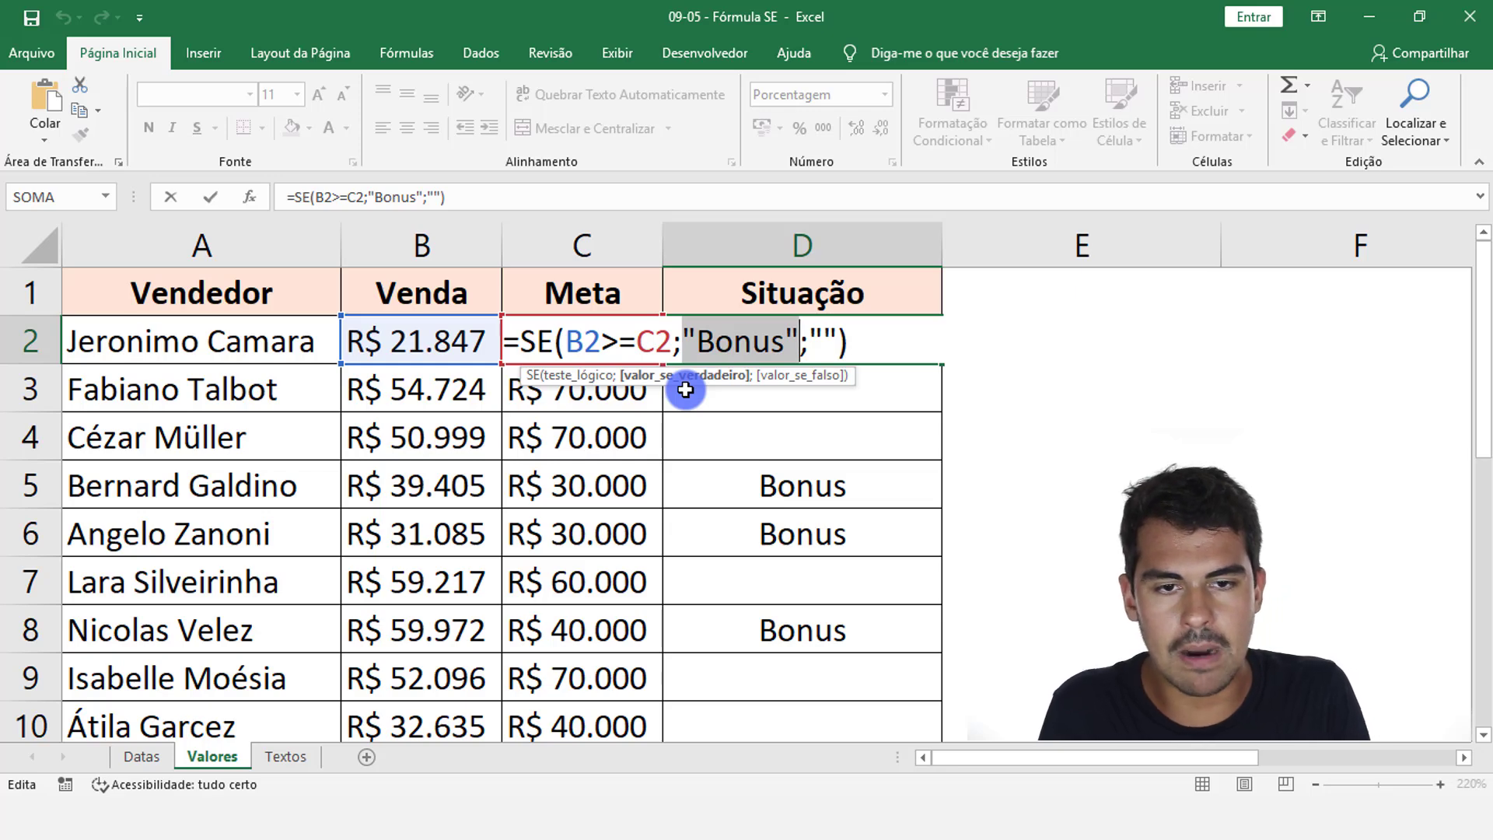
pyautogui.press('Delete')
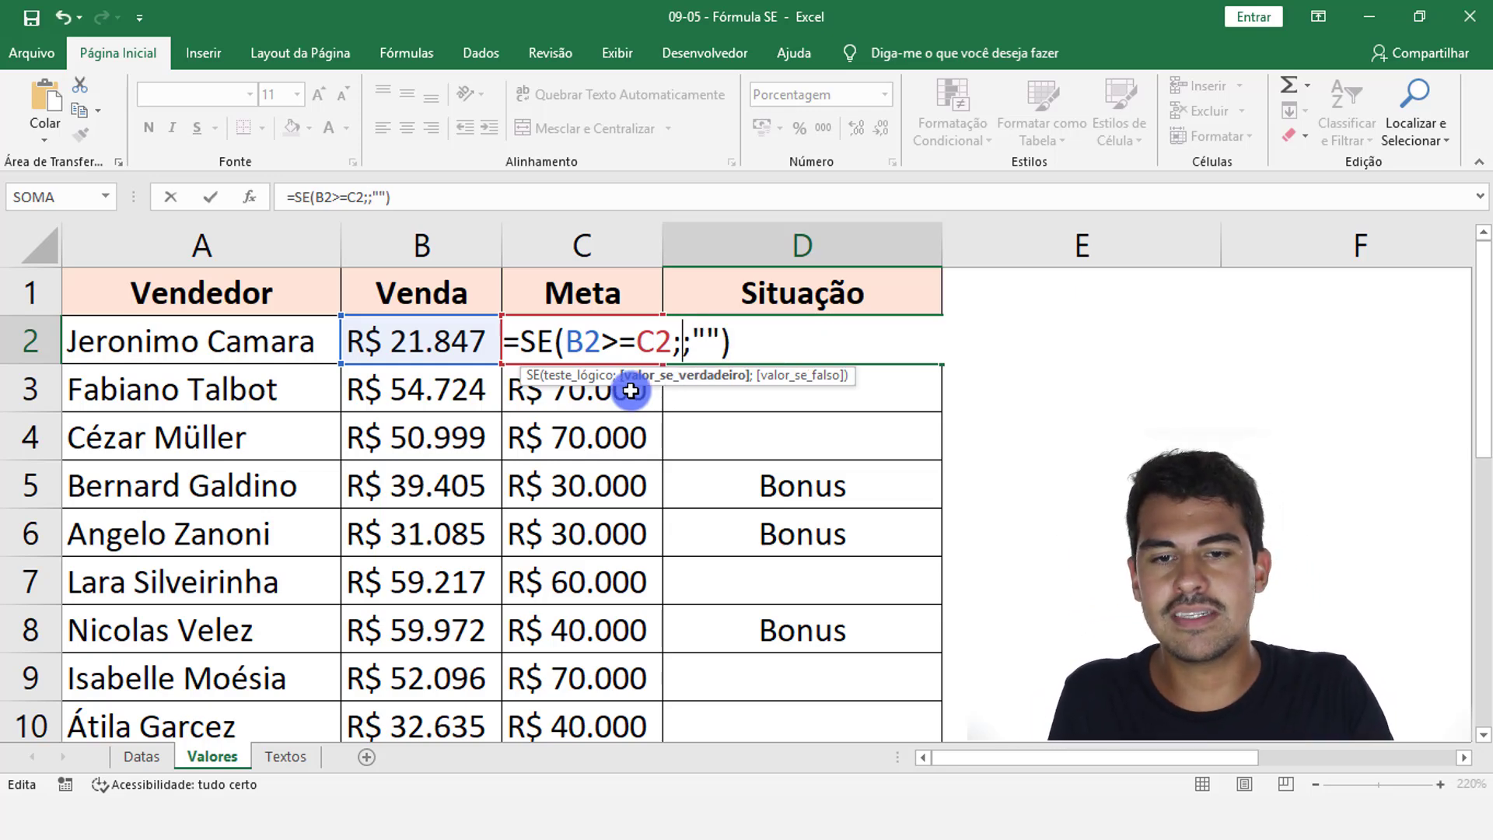
pyautogui.click(463, 343)
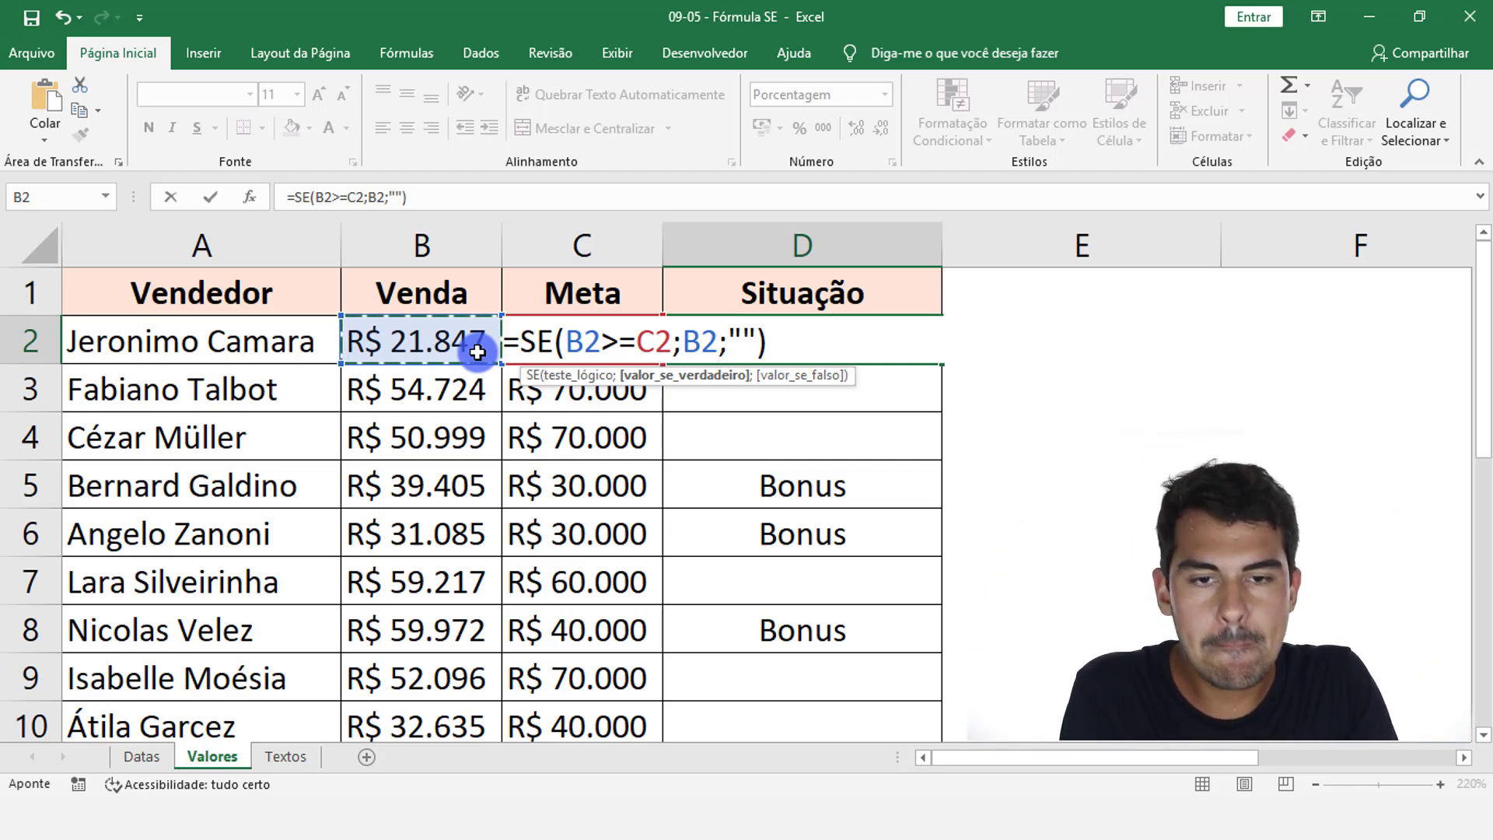
pyautogui.click(728, 332)
pyautogui.write('*')
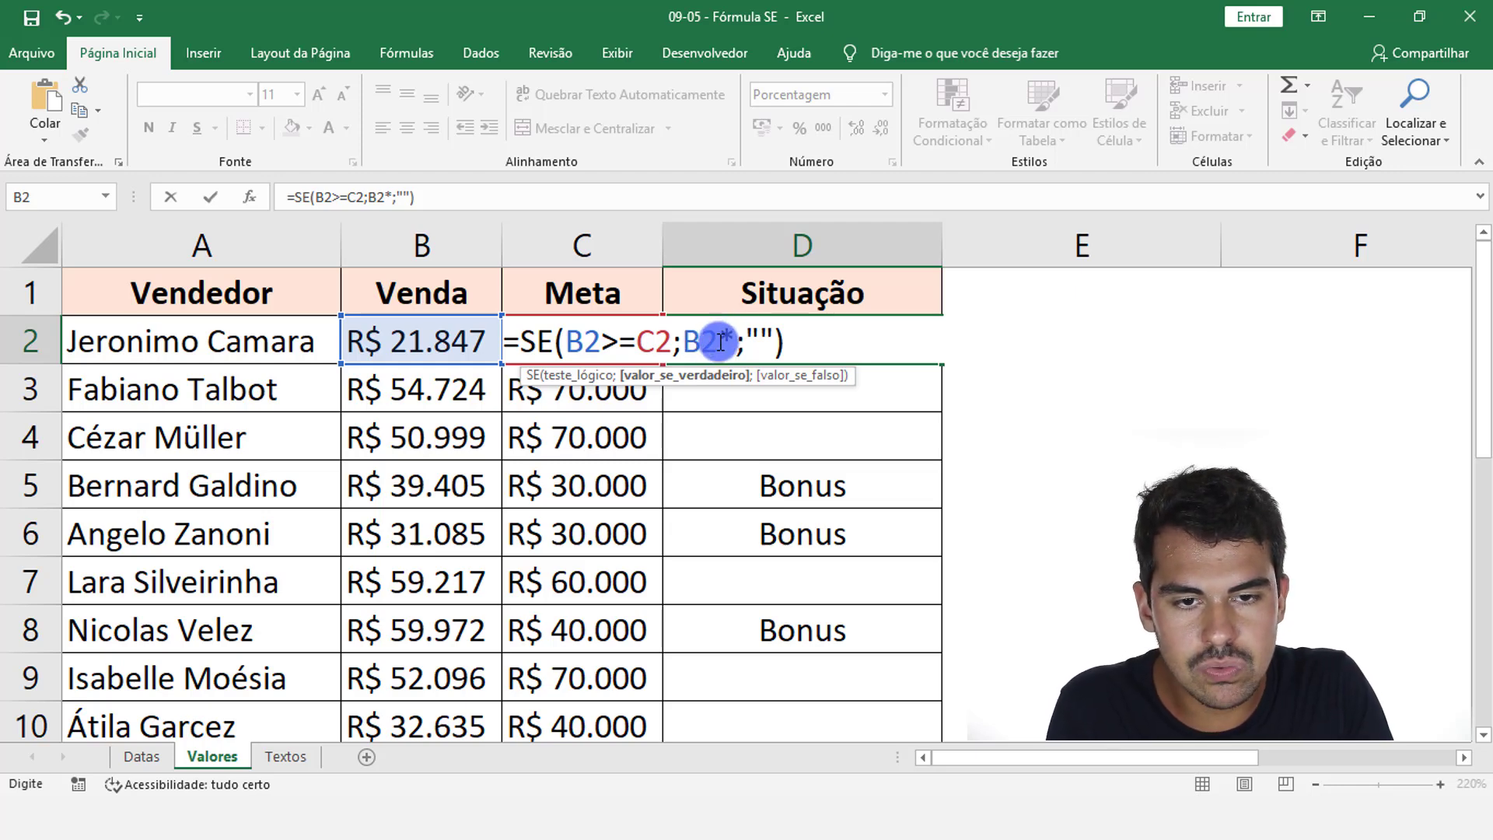
pyautogui.write('10*')
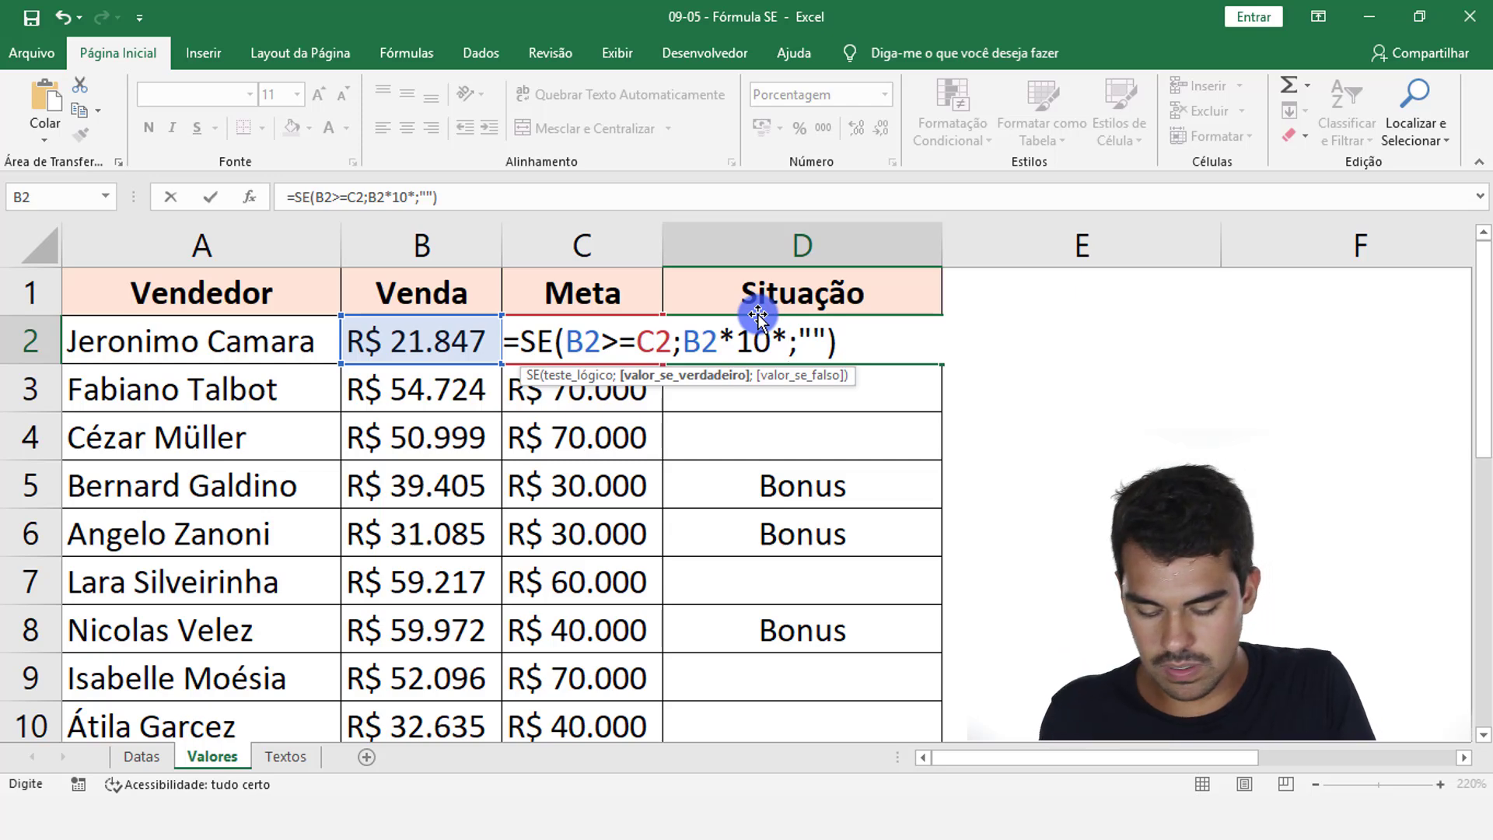
pyautogui.press('BackSpace')
pyautogui.write('%')
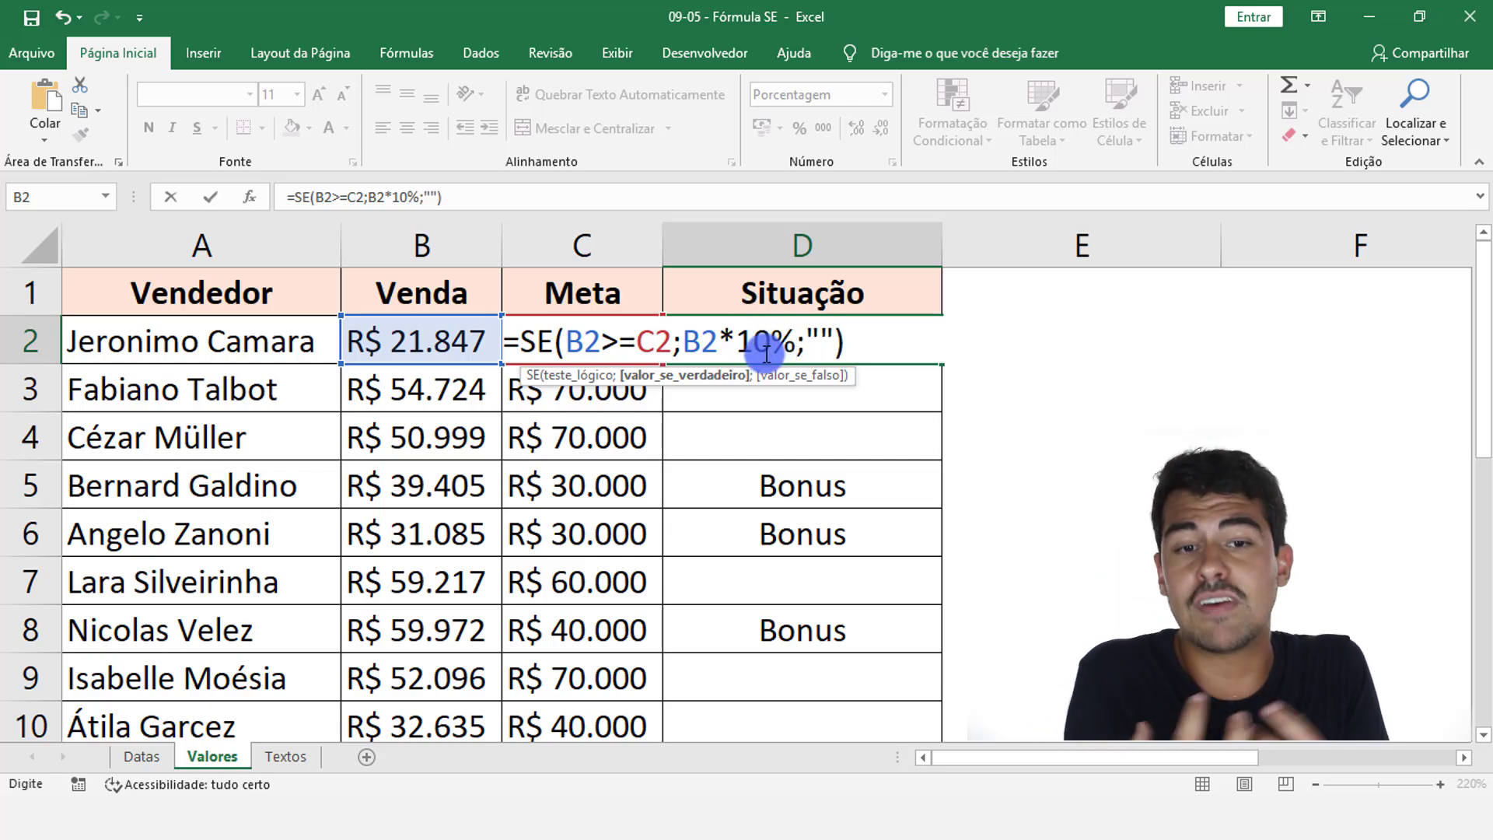
pyautogui.click(691, 375)
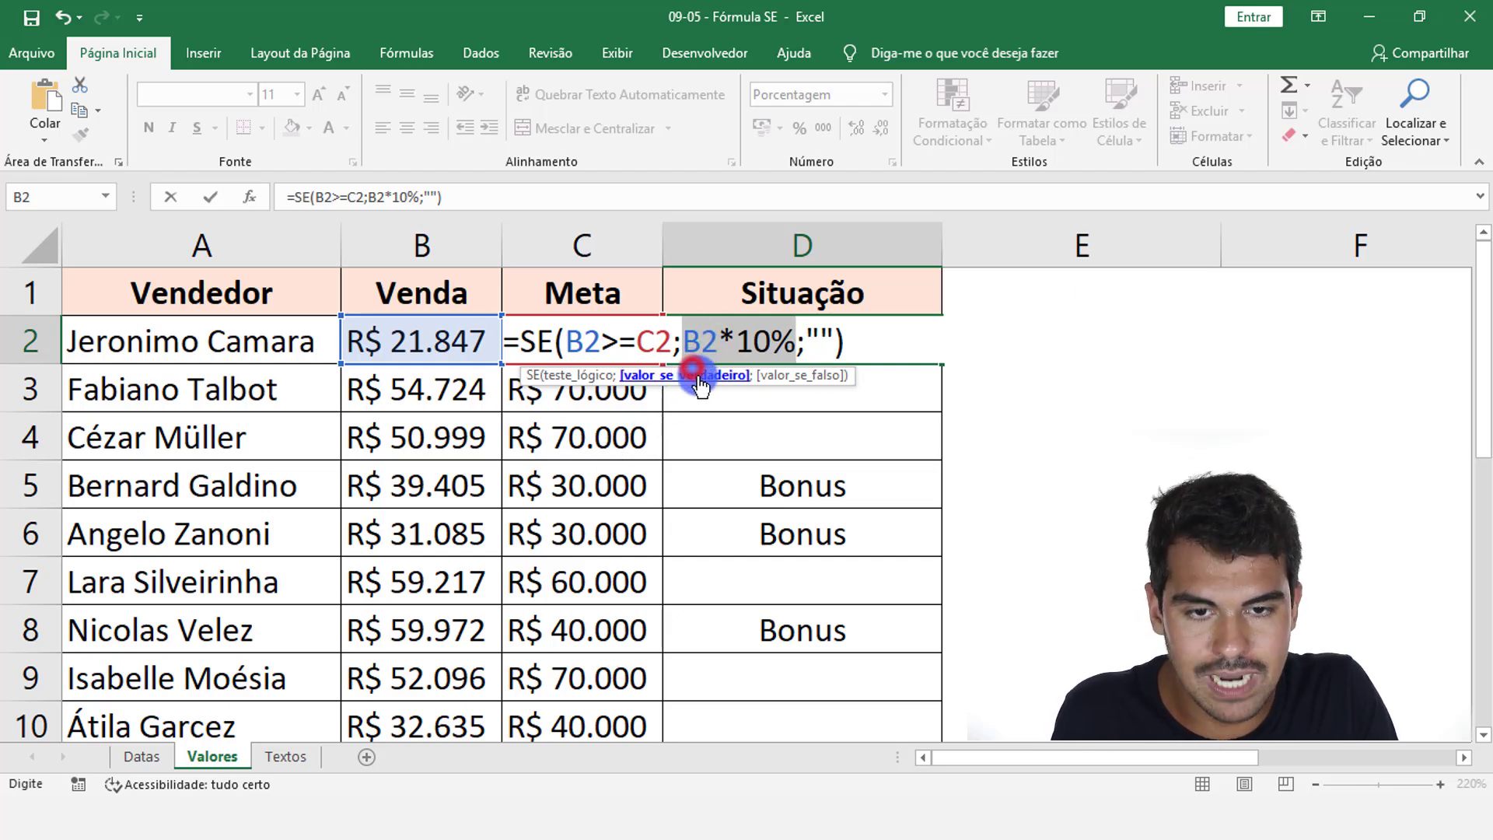
pyautogui.click(829, 381)
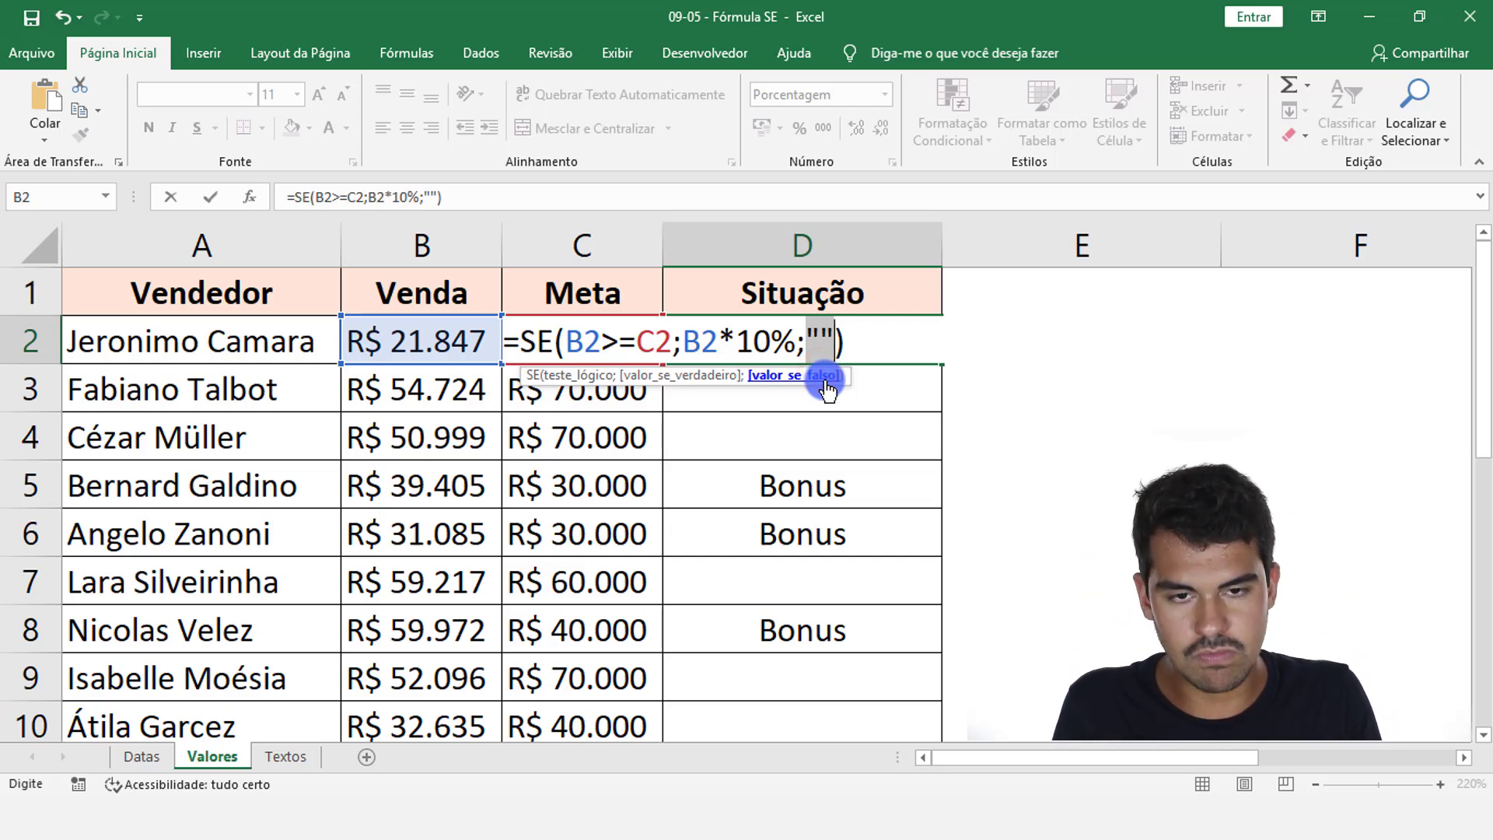
pyautogui.press('Return')
# Step: Fill the 10% bonus formula from D2 down the Situação column to D14
pyautogui.click(888, 338)
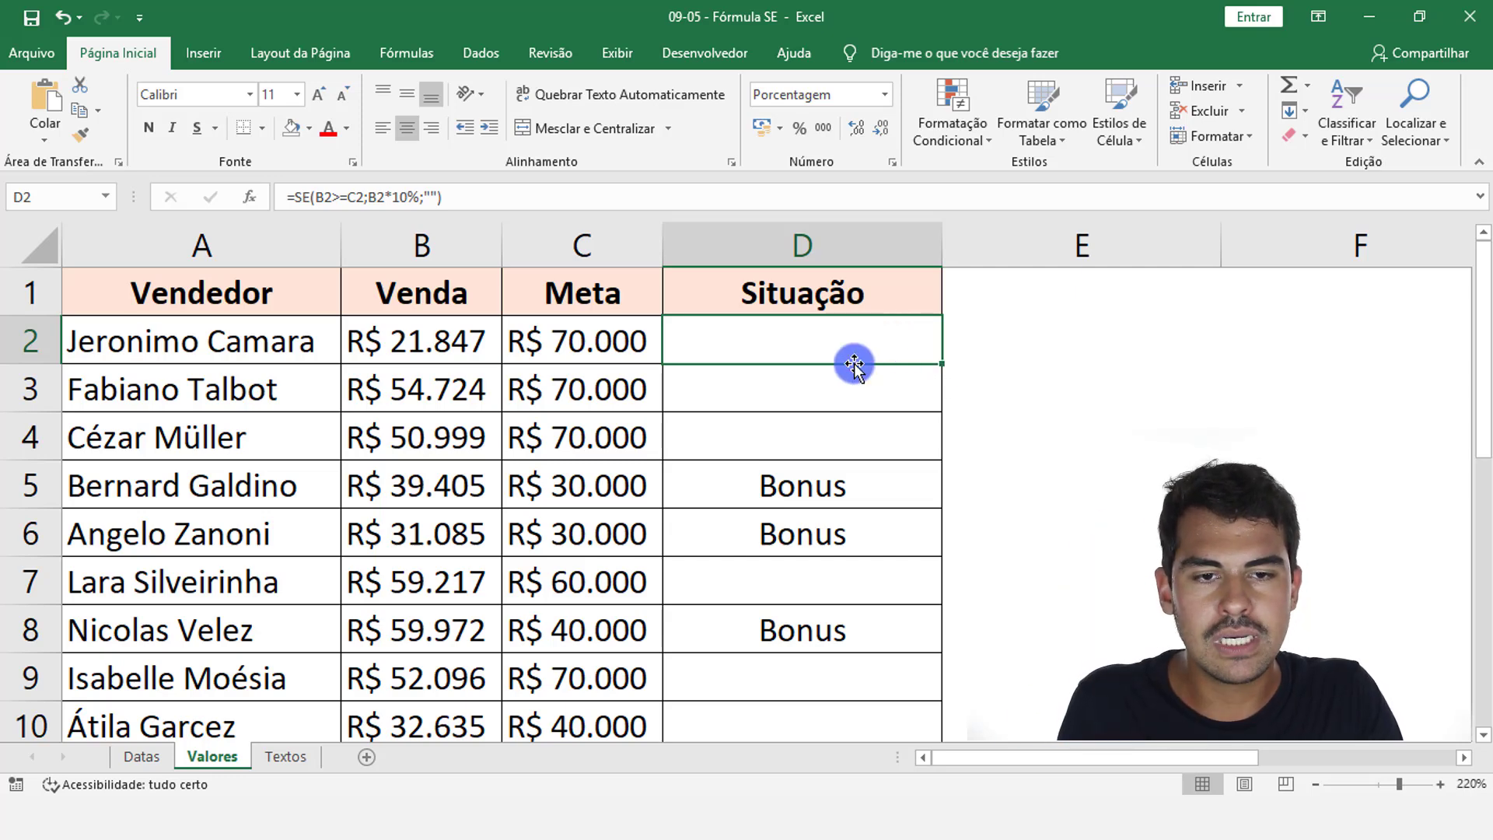
pyautogui.doubleClick(942, 368)
pyautogui.click(843, 493)
# Step: Format the Situação cells D2:D14 as Moeda
pyautogui.scroll(-1, 843, 490)
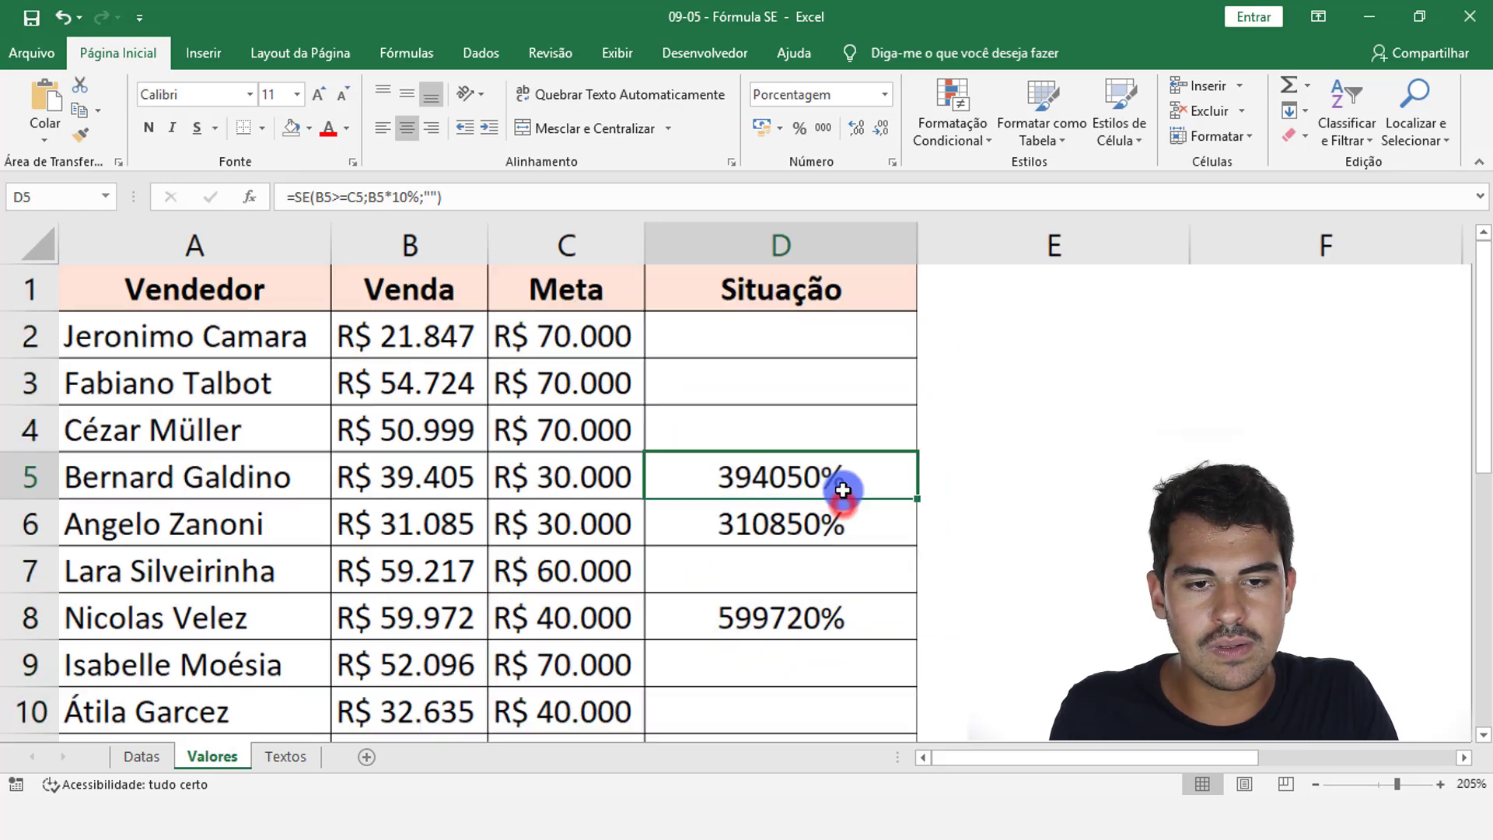
pyautogui.scroll(-2, 700, 583)
pyautogui.scroll(-2, 669, 595)
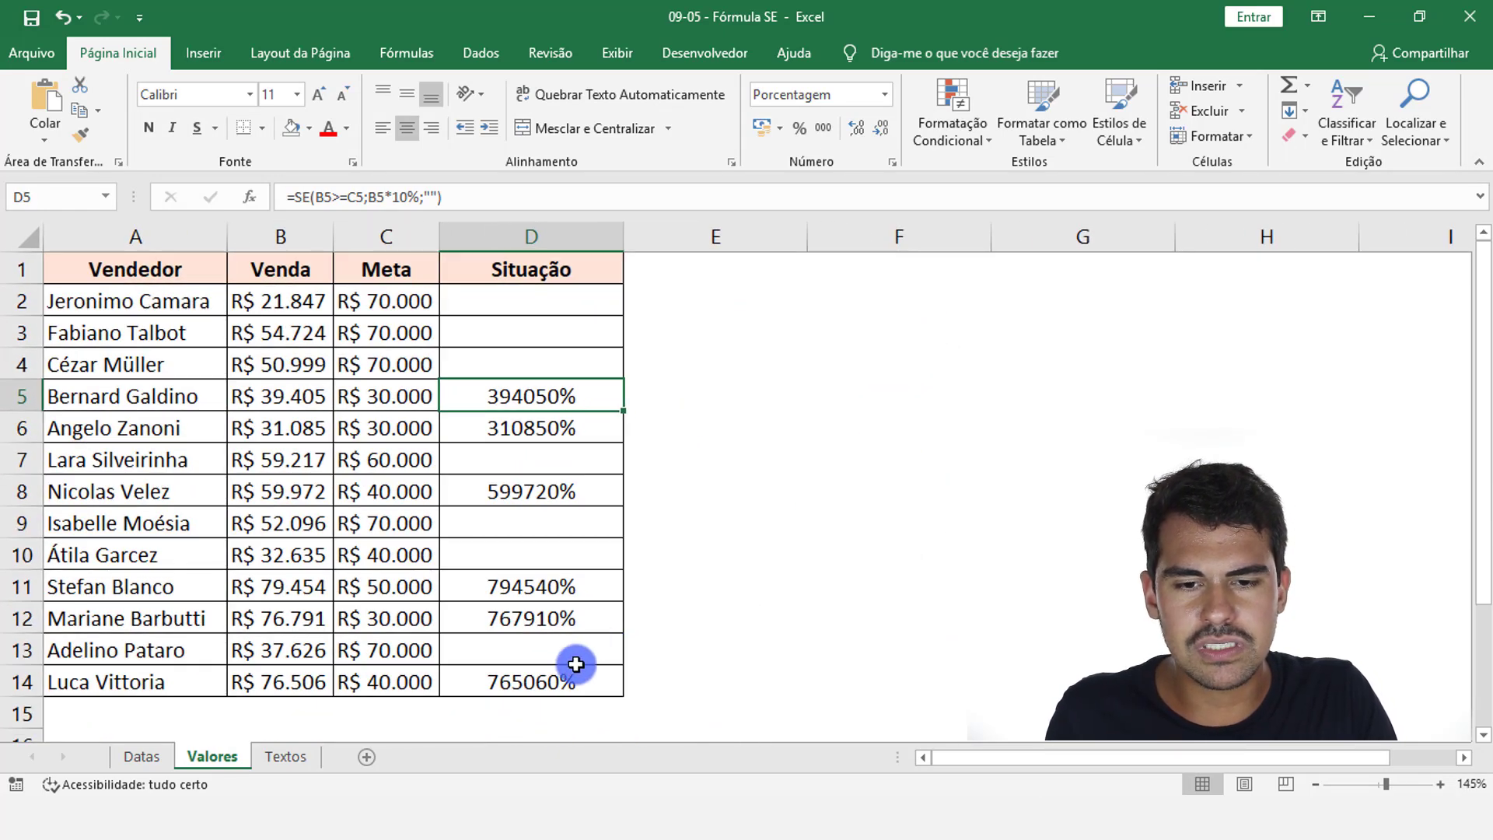
pyautogui.moveTo(566, 684); pyautogui.dragTo(540, 323)
pyautogui.moveTo(545, 305); pyautogui.dragTo(533, 681)
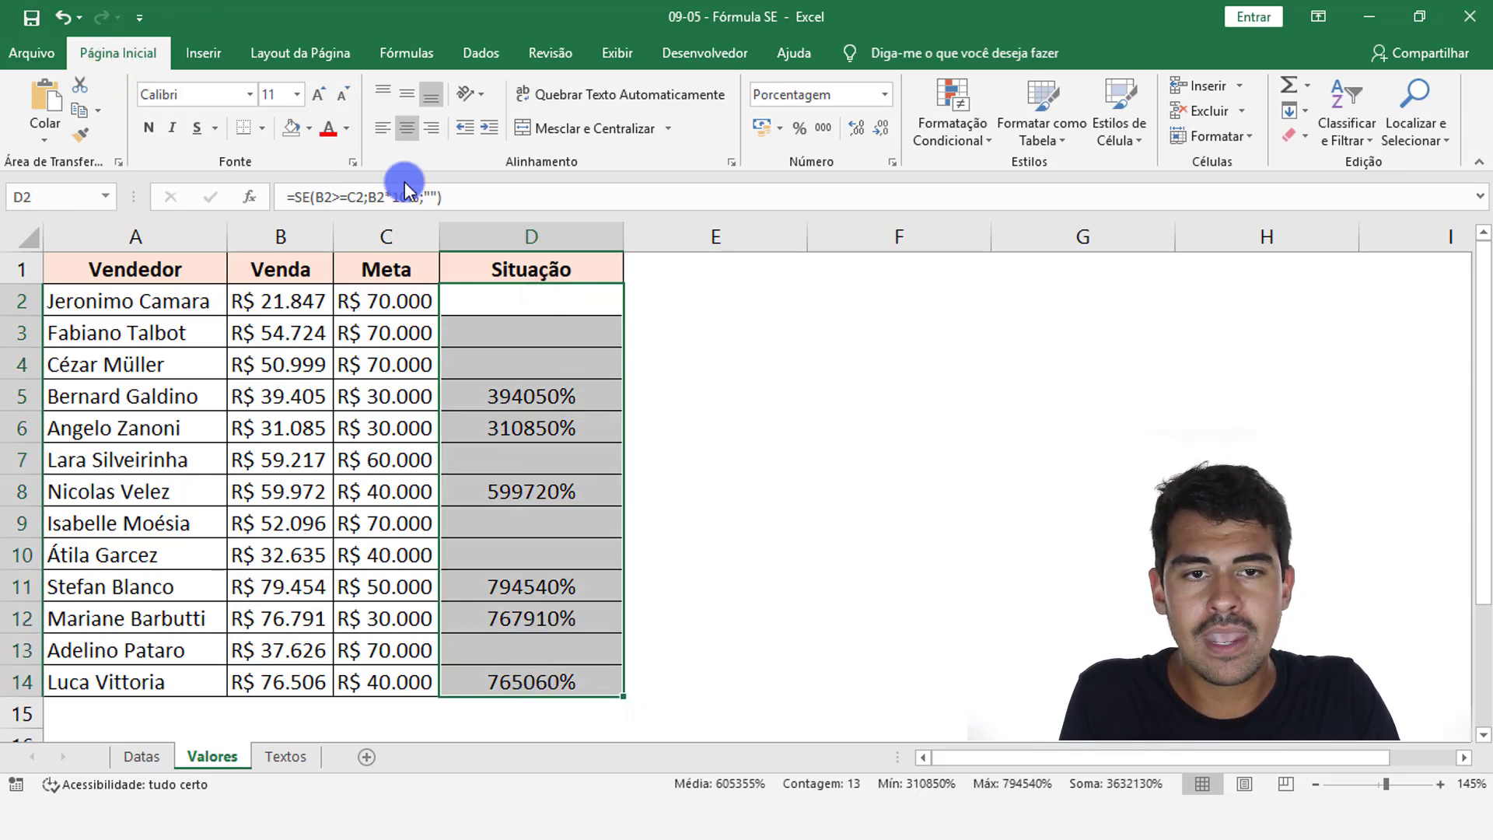
pyautogui.click(896, 95)
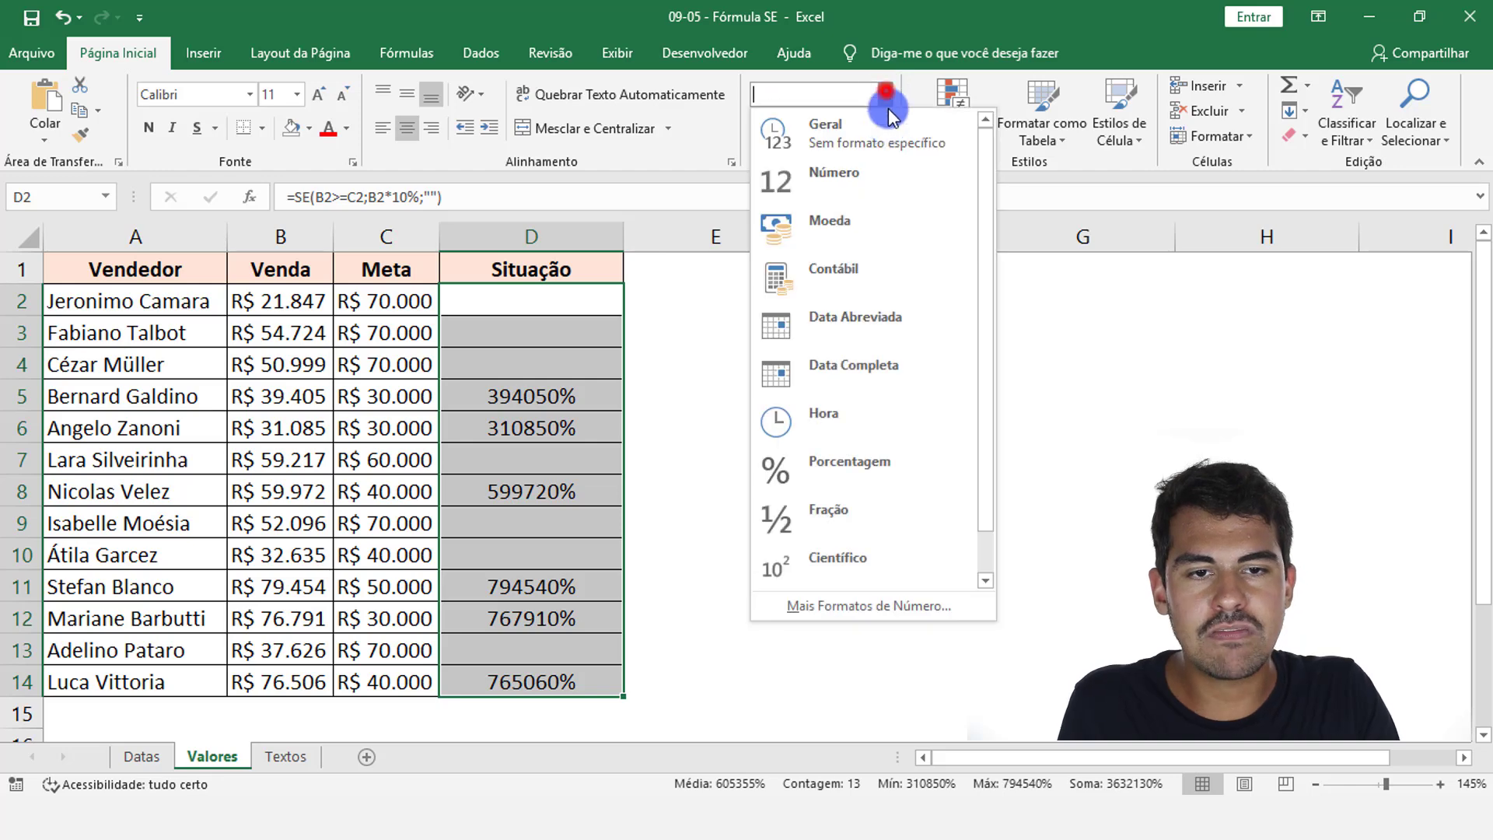
pyautogui.click(861, 210)
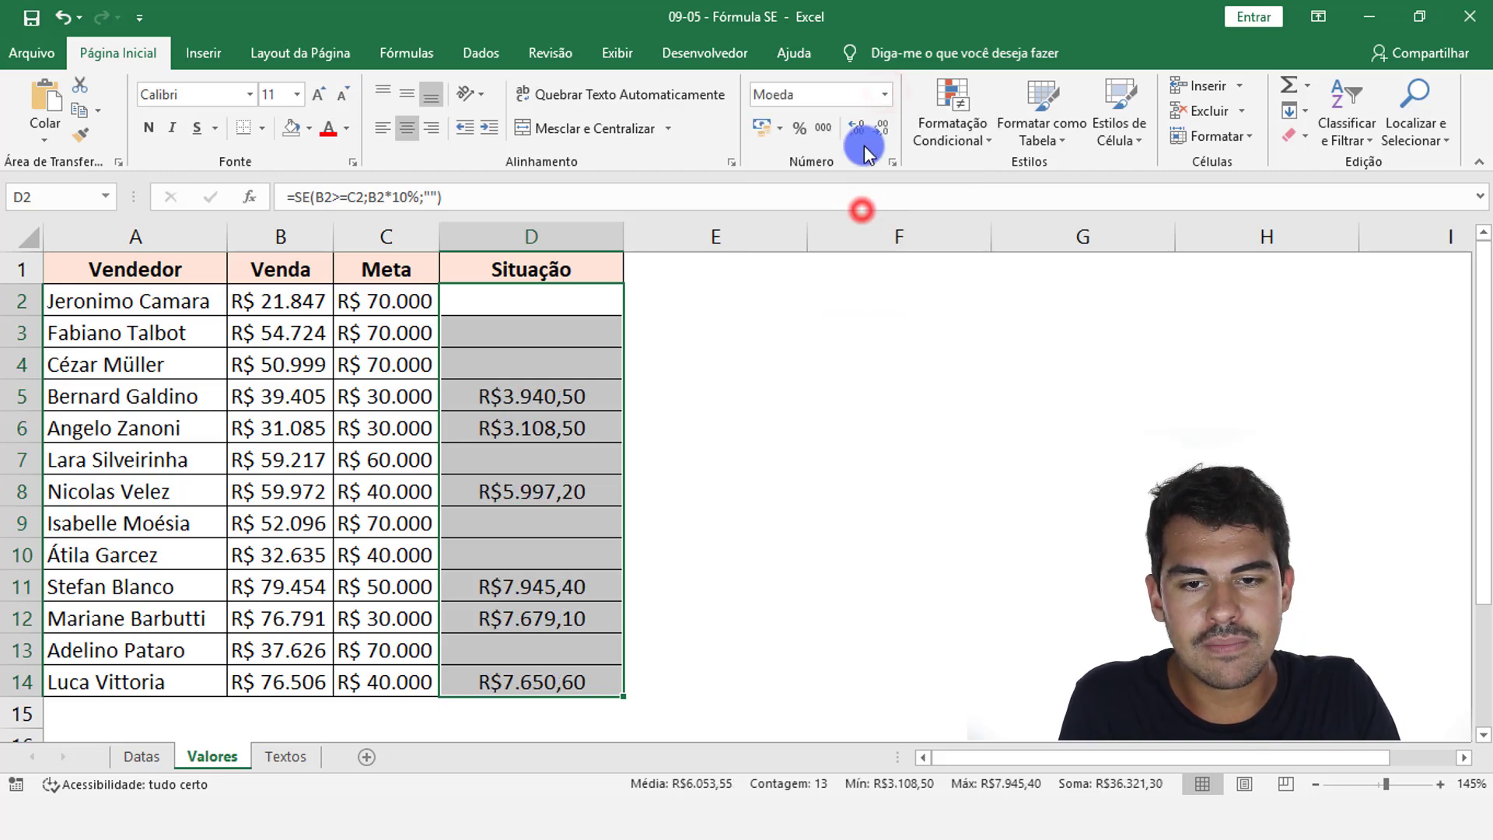
pyautogui.click(589, 310)
# Step: Check the bonus amounts in D5 and D11 against the Venda values in B5 and B11
pyautogui.click(524, 396)
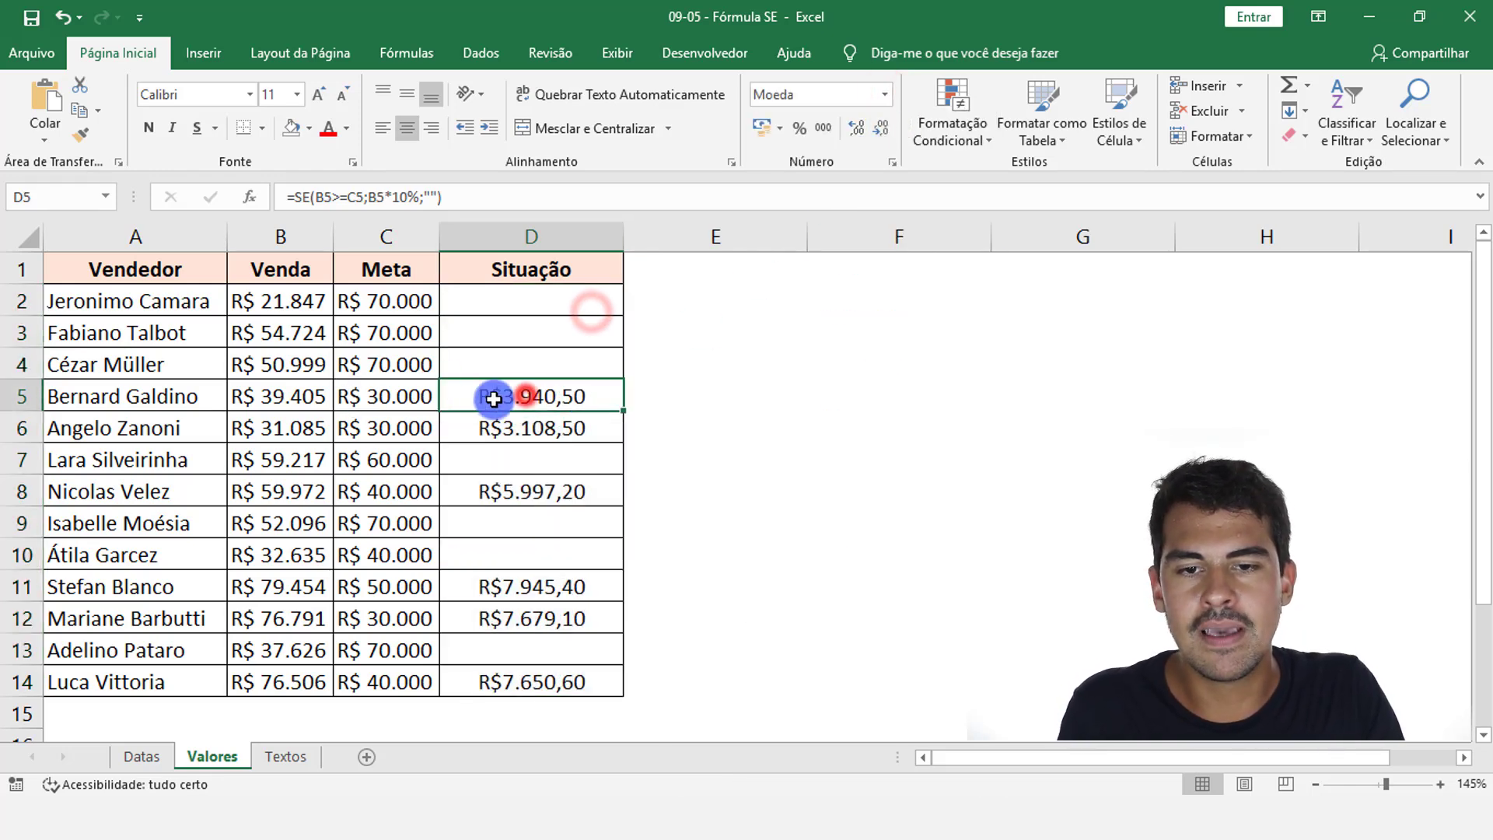
pyautogui.click(16, 393)
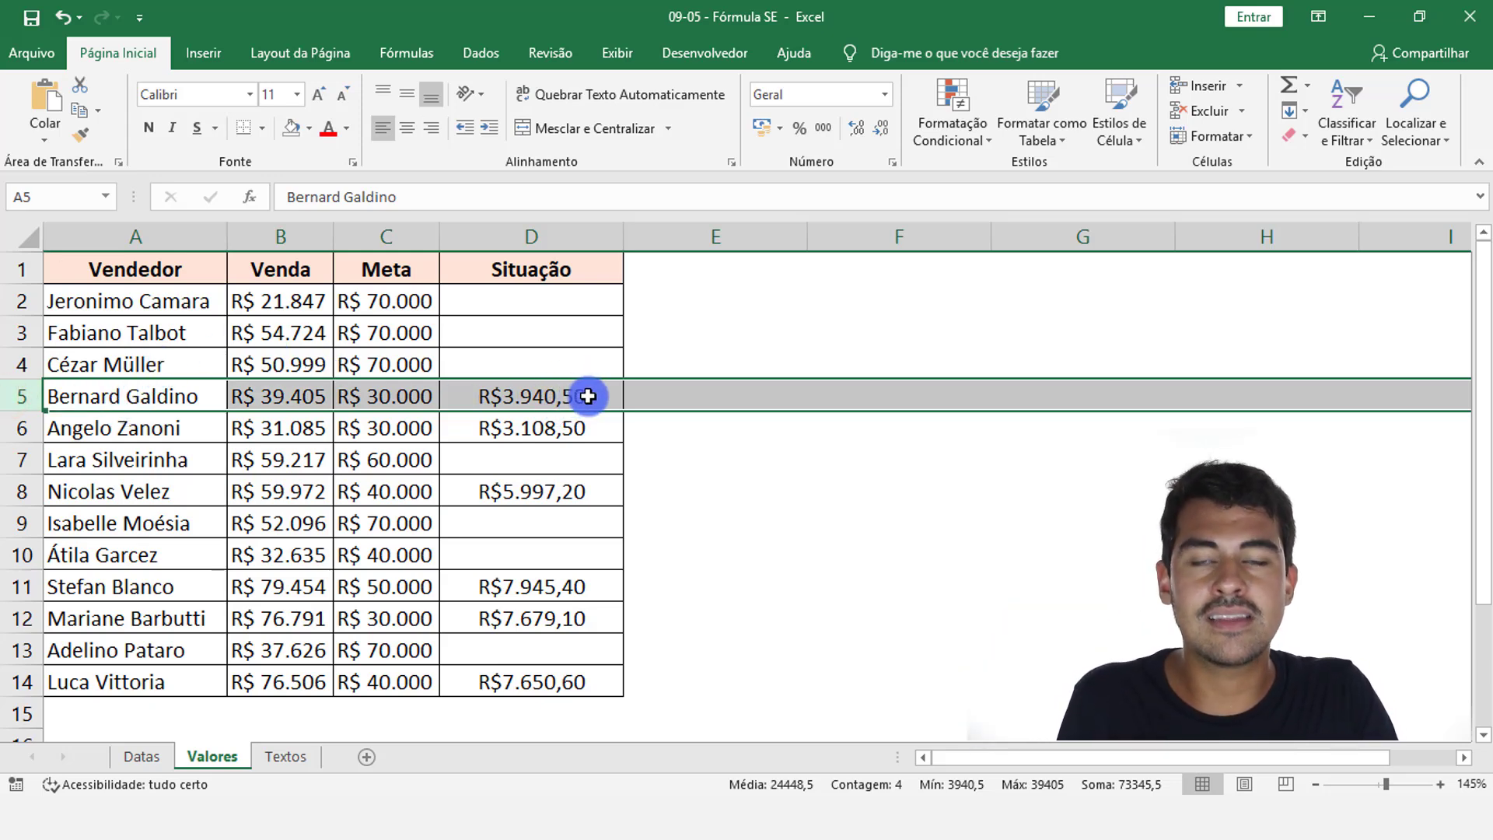
pyautogui.click(585, 398)
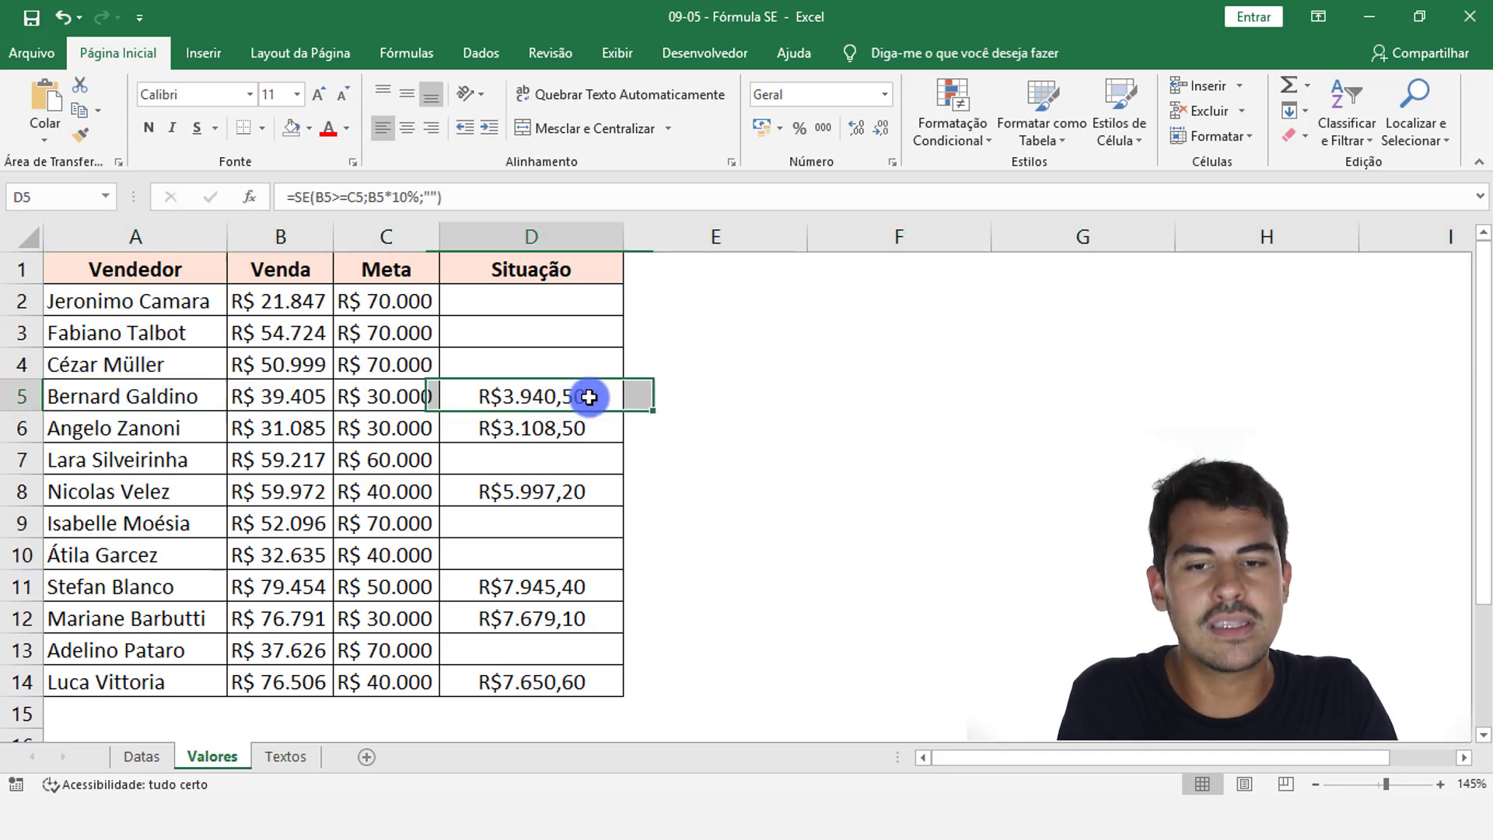
pyautogui.click(307, 394)
pyautogui.click(561, 583)
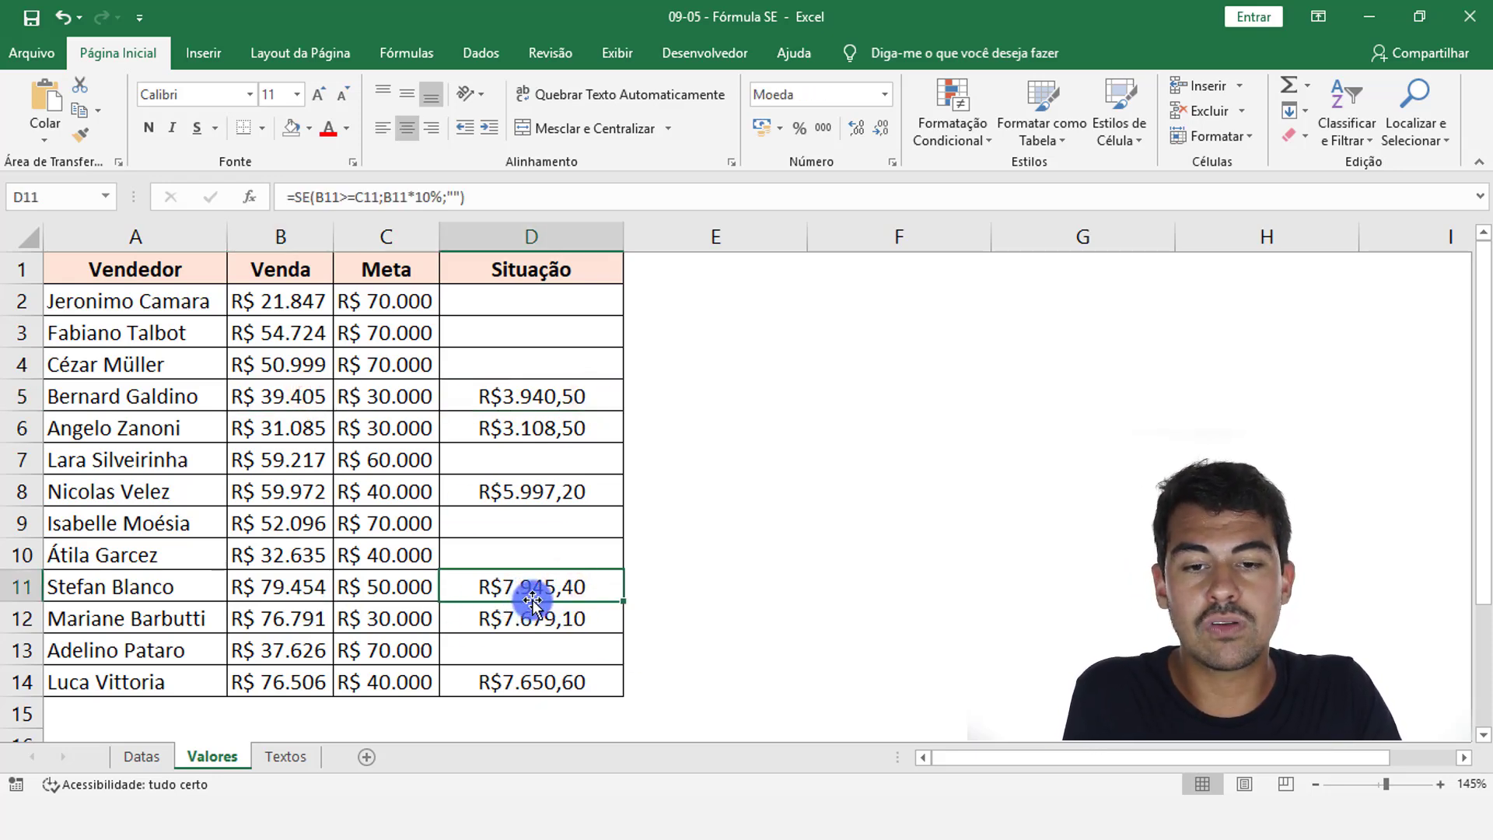
pyautogui.click(319, 589)
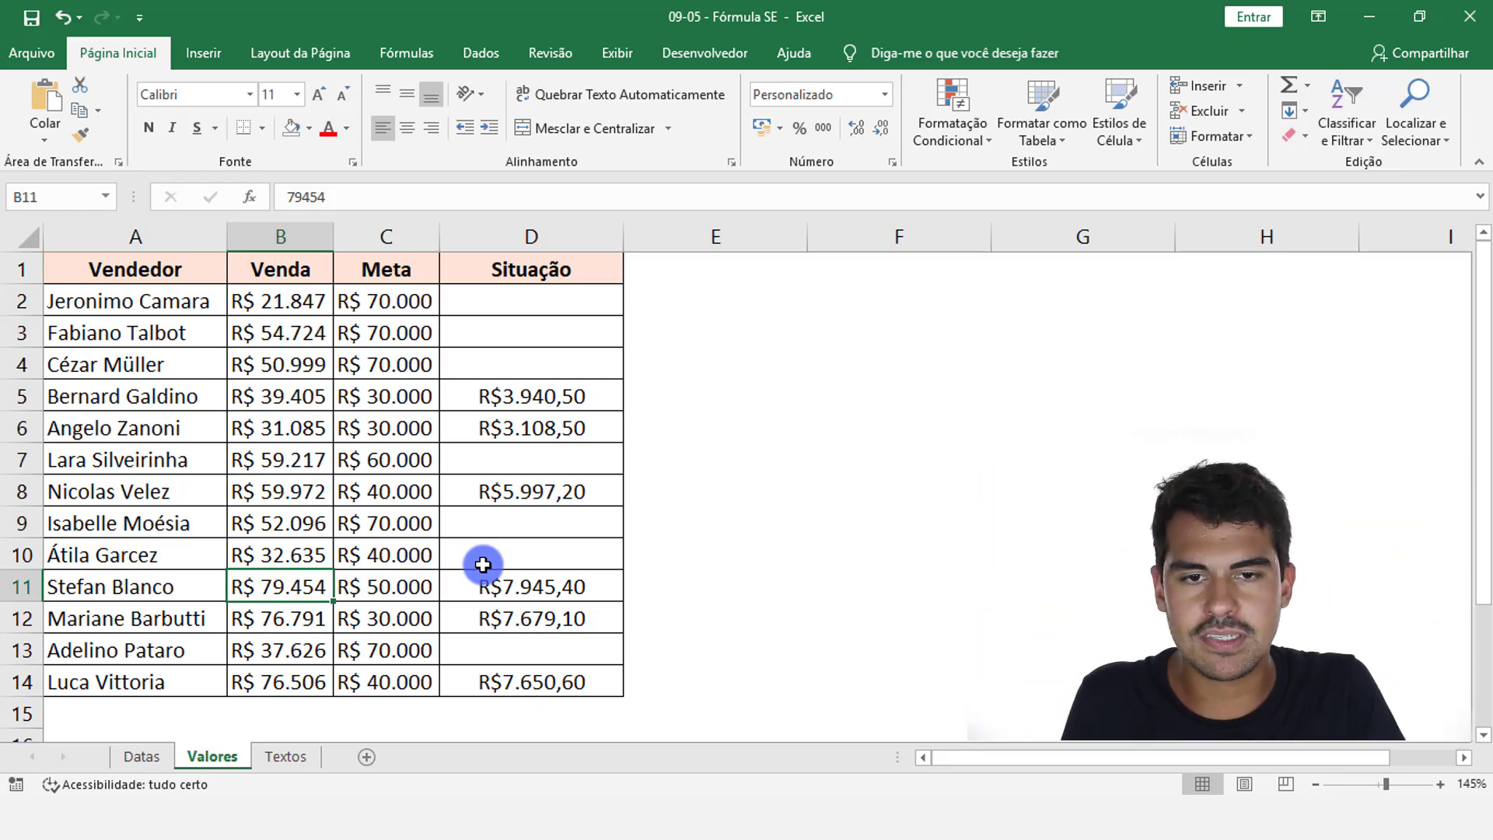
# Step: Add a "Bonus %" heading in F1 and enter 15% in F2
pyautogui.click(838, 277)
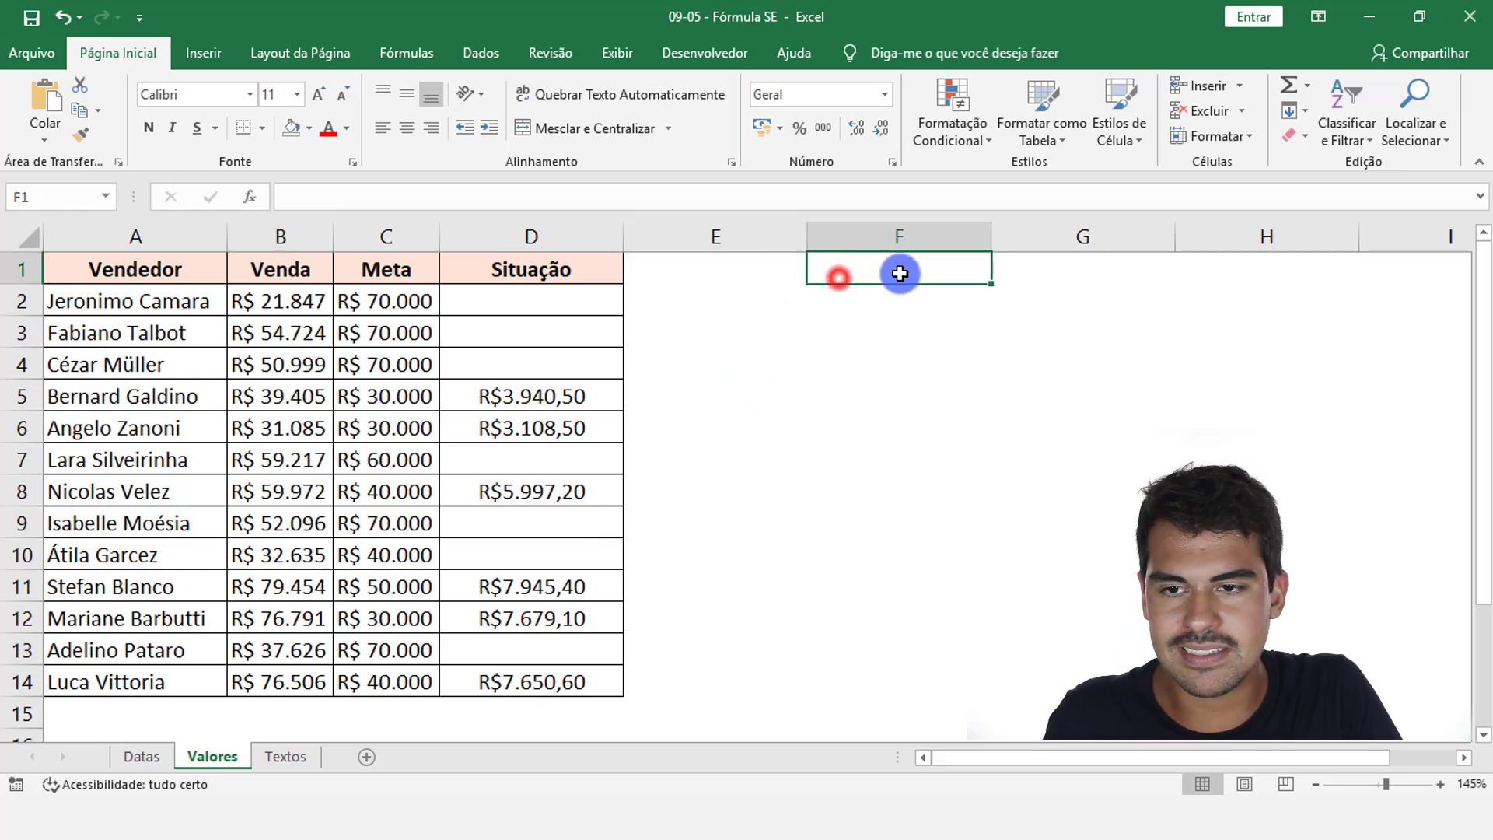
pyautogui.write('Bonus %')
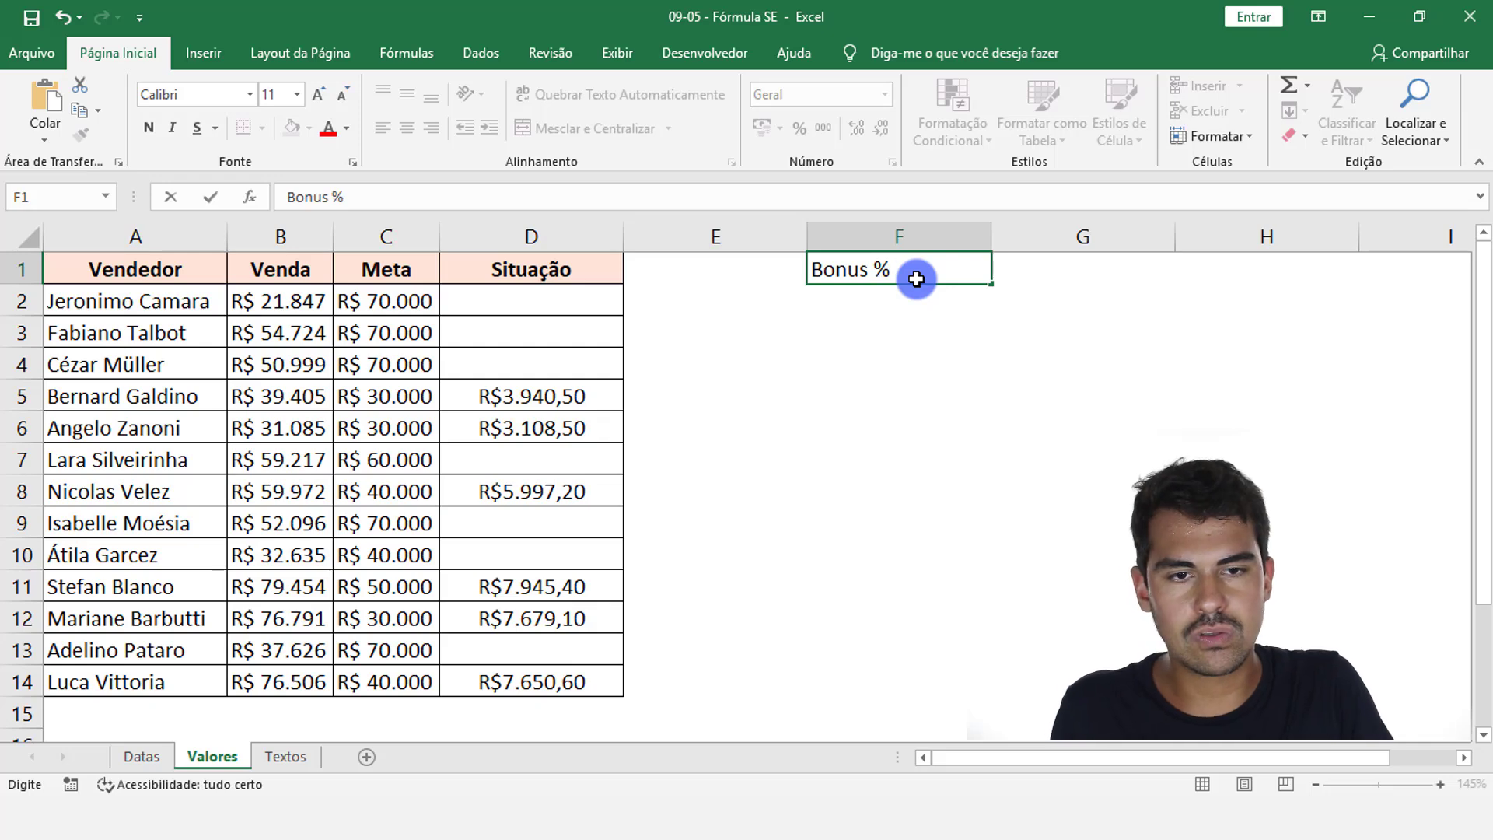
pyautogui.press('Return')
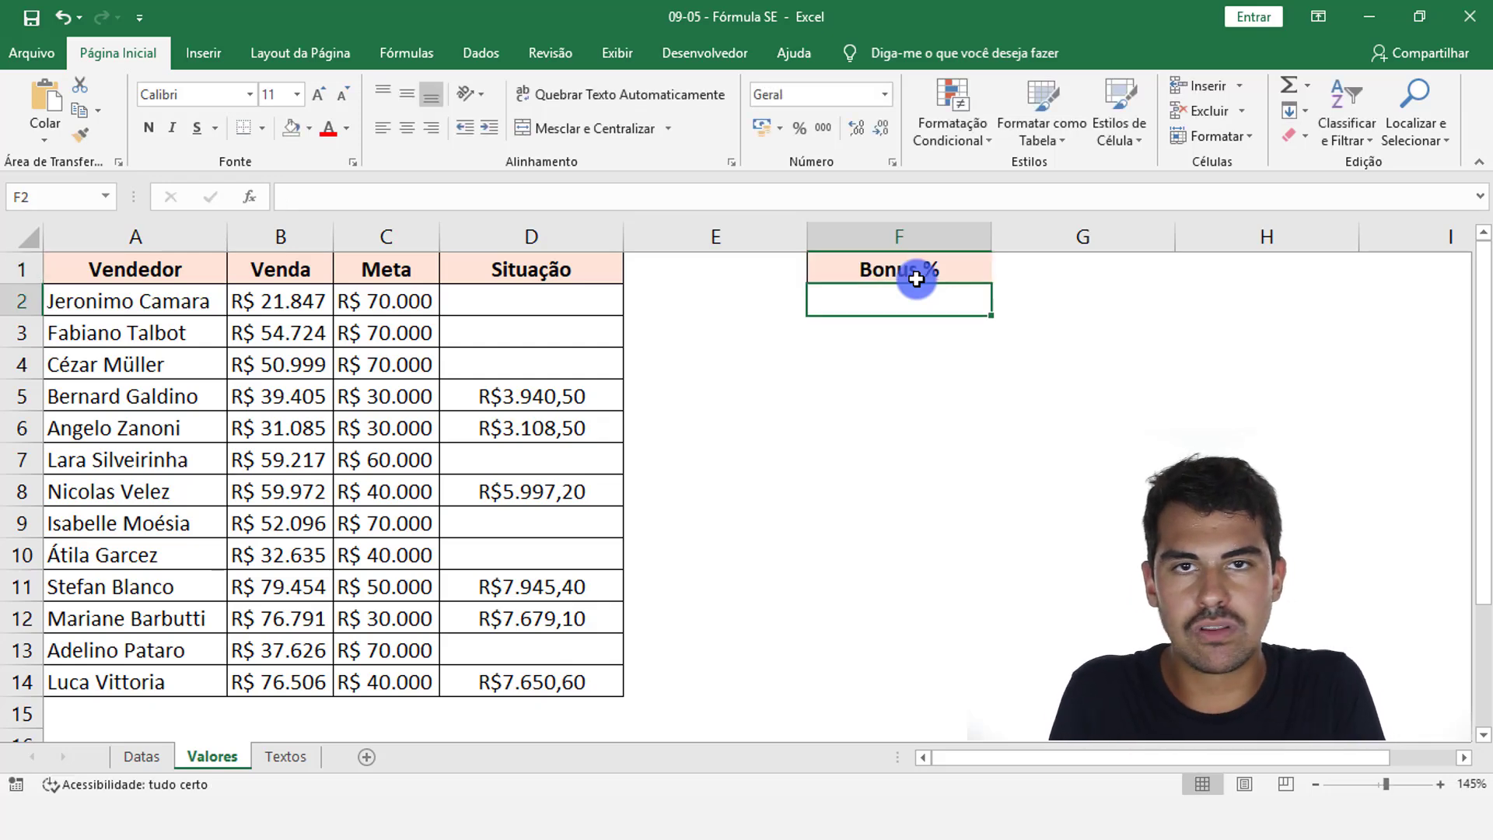
pyautogui.write('15')
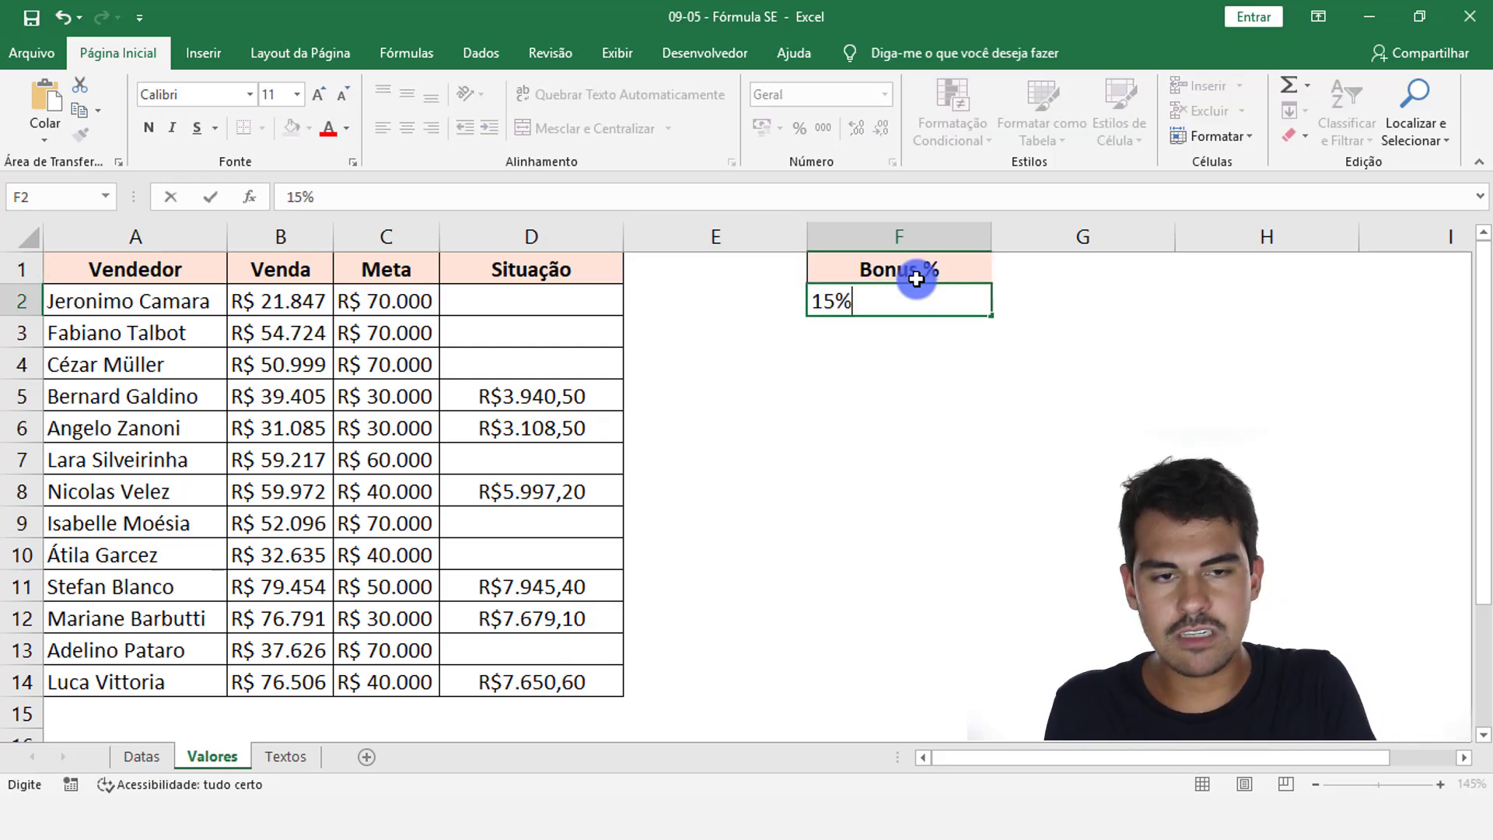
pyautogui.write('%')
pyautogui.press('Return')
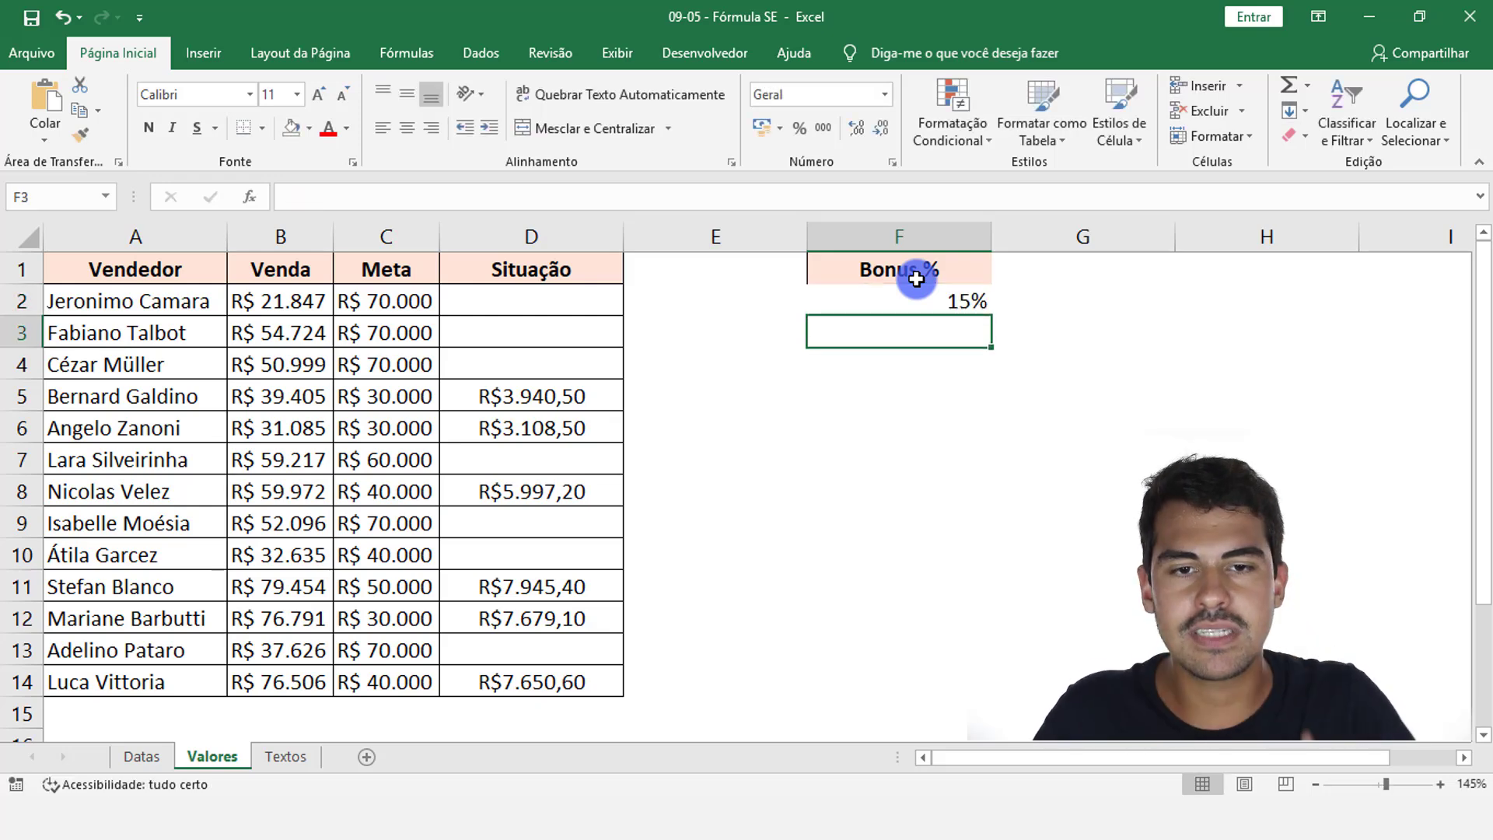
# Step: Set the Bonus % rate in F2 to 6%
pyautogui.click(495, 299)
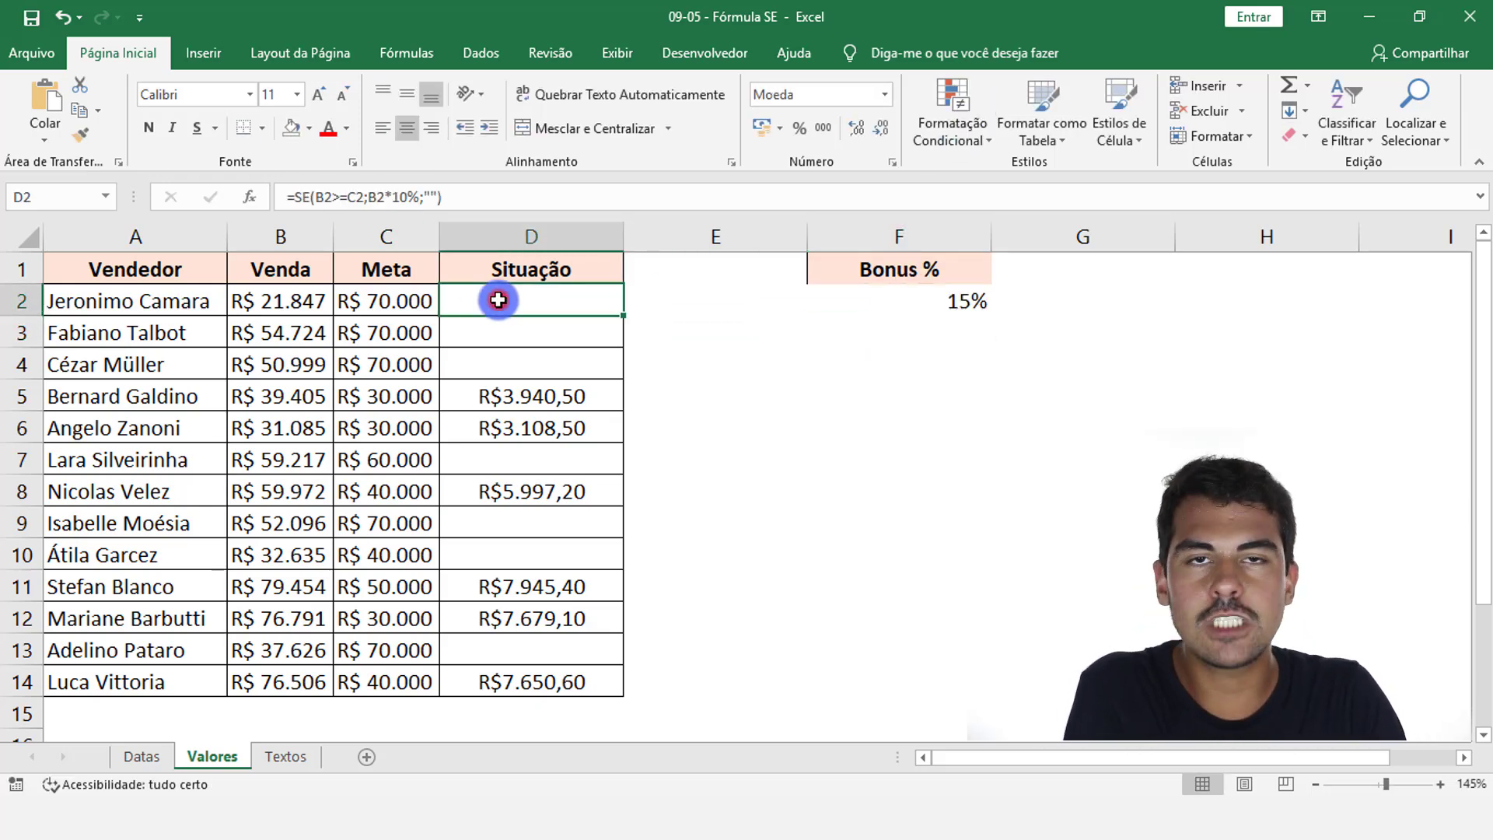
pyautogui.click(969, 305)
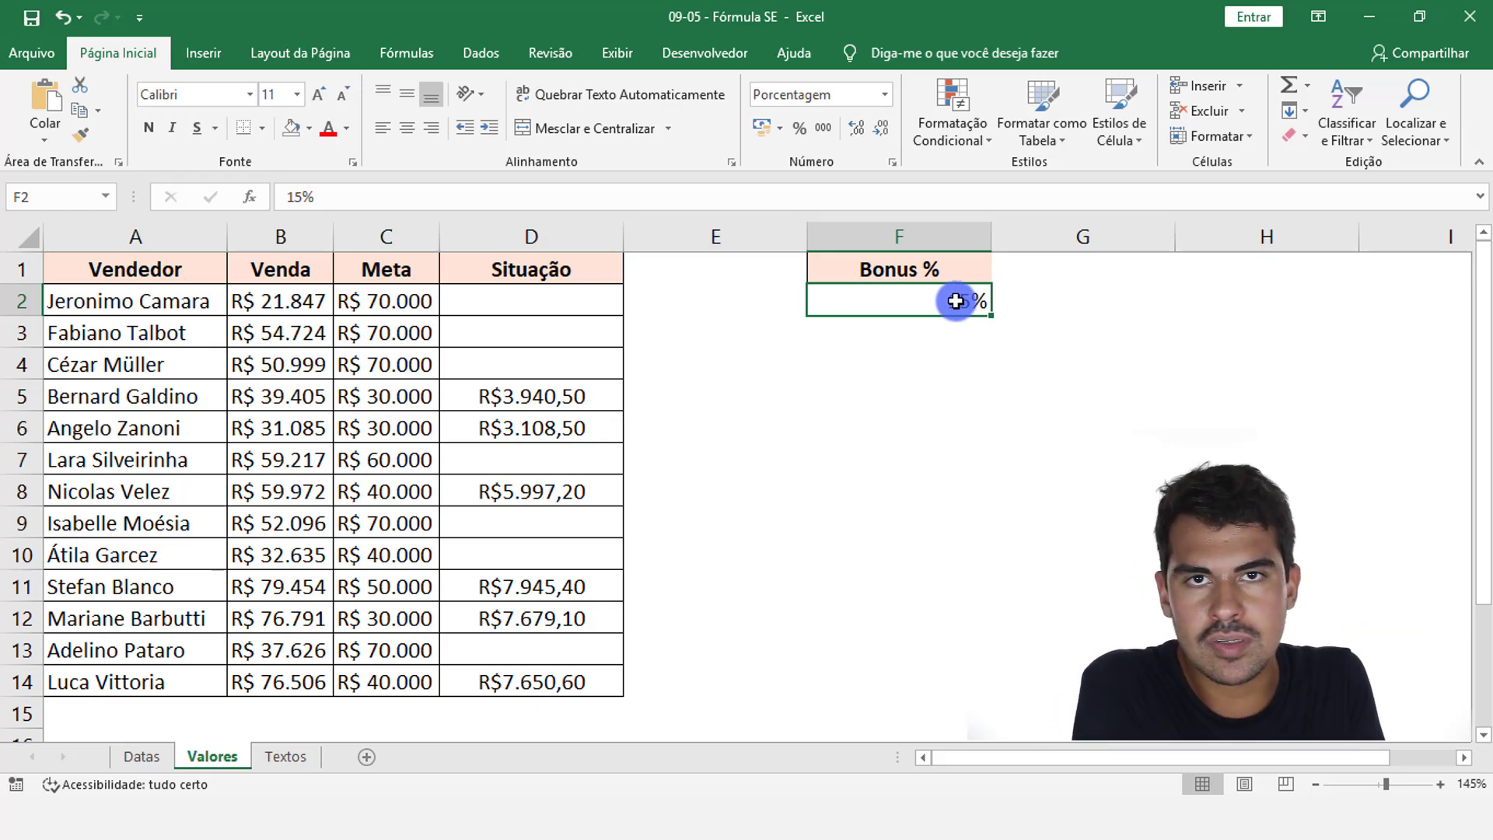
pyautogui.write('6')
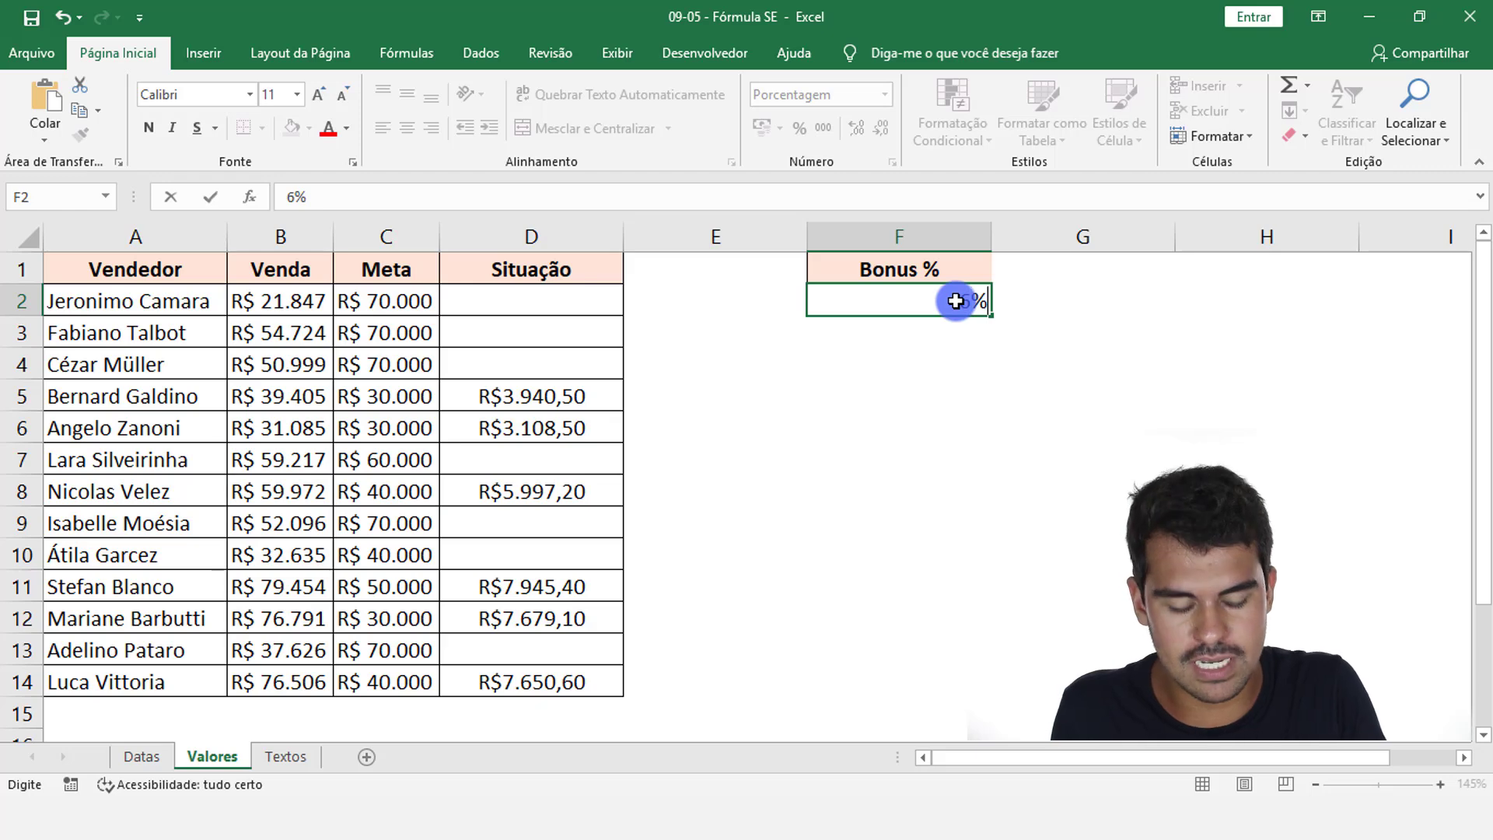
pyautogui.press('Return')
pyautogui.moveTo(543, 307); pyautogui.dragTo(526, 683)
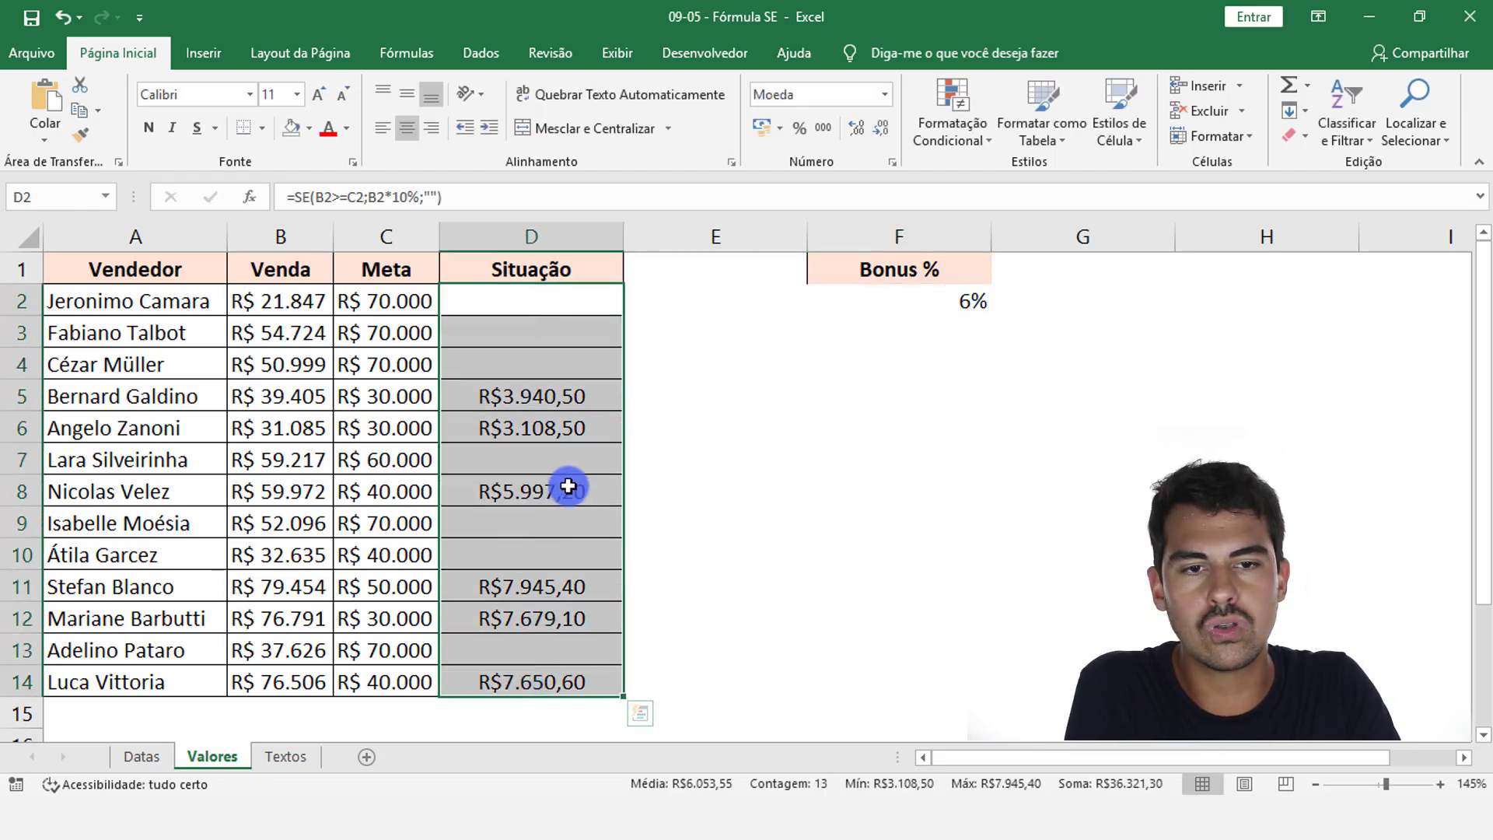
pyautogui.click(936, 300)
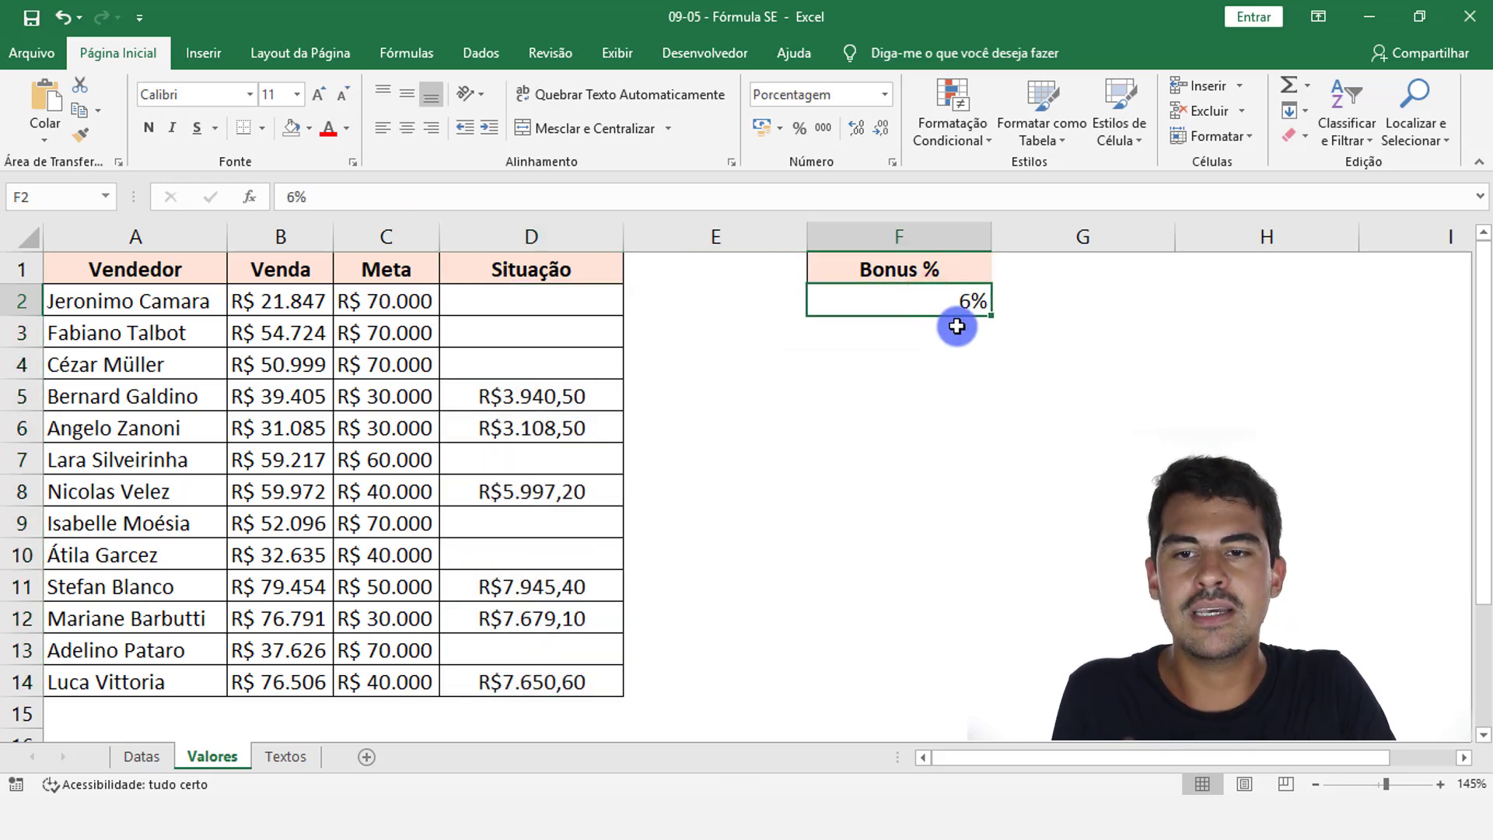
# Step: Narrow column E to a thin gap and format F2 as centred, bold text with a gold fill
pyautogui.click(692, 231)
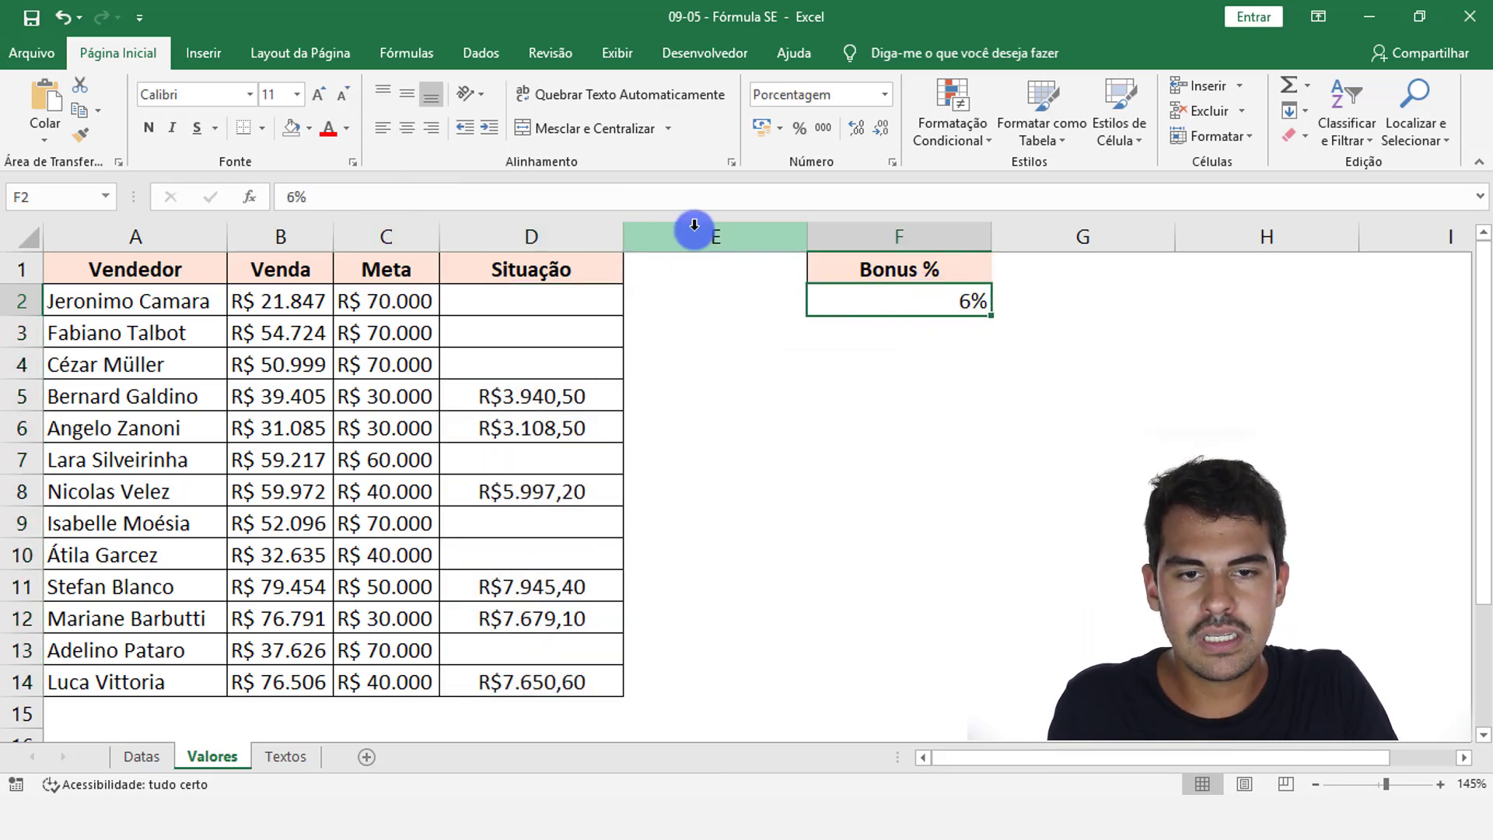
pyautogui.moveTo(810, 239); pyautogui.dragTo(644, 234)
pyautogui.click(706, 271)
pyautogui.click(704, 305)
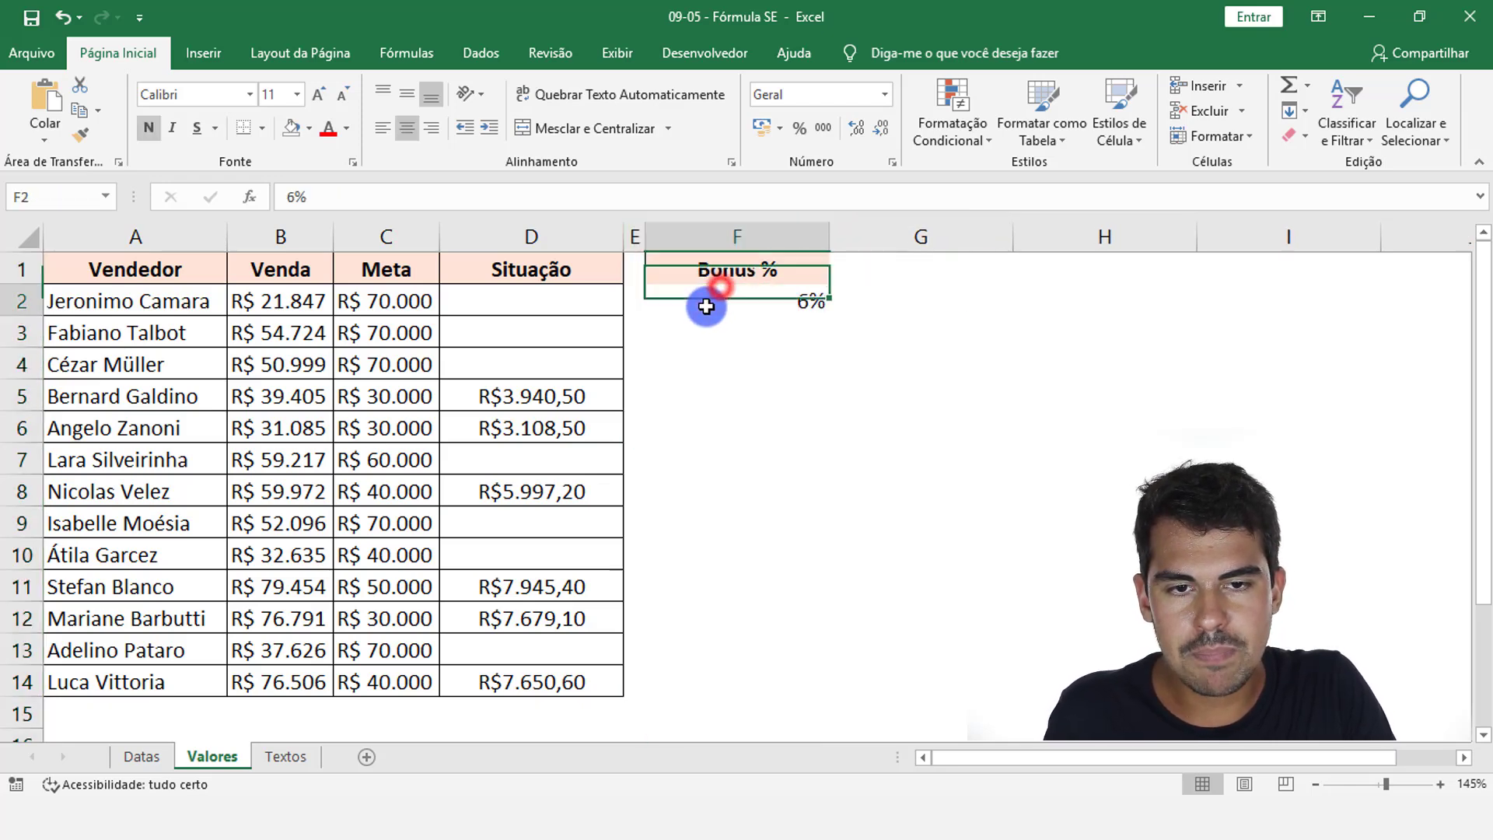
pyautogui.click(404, 132)
pyautogui.click(310, 129)
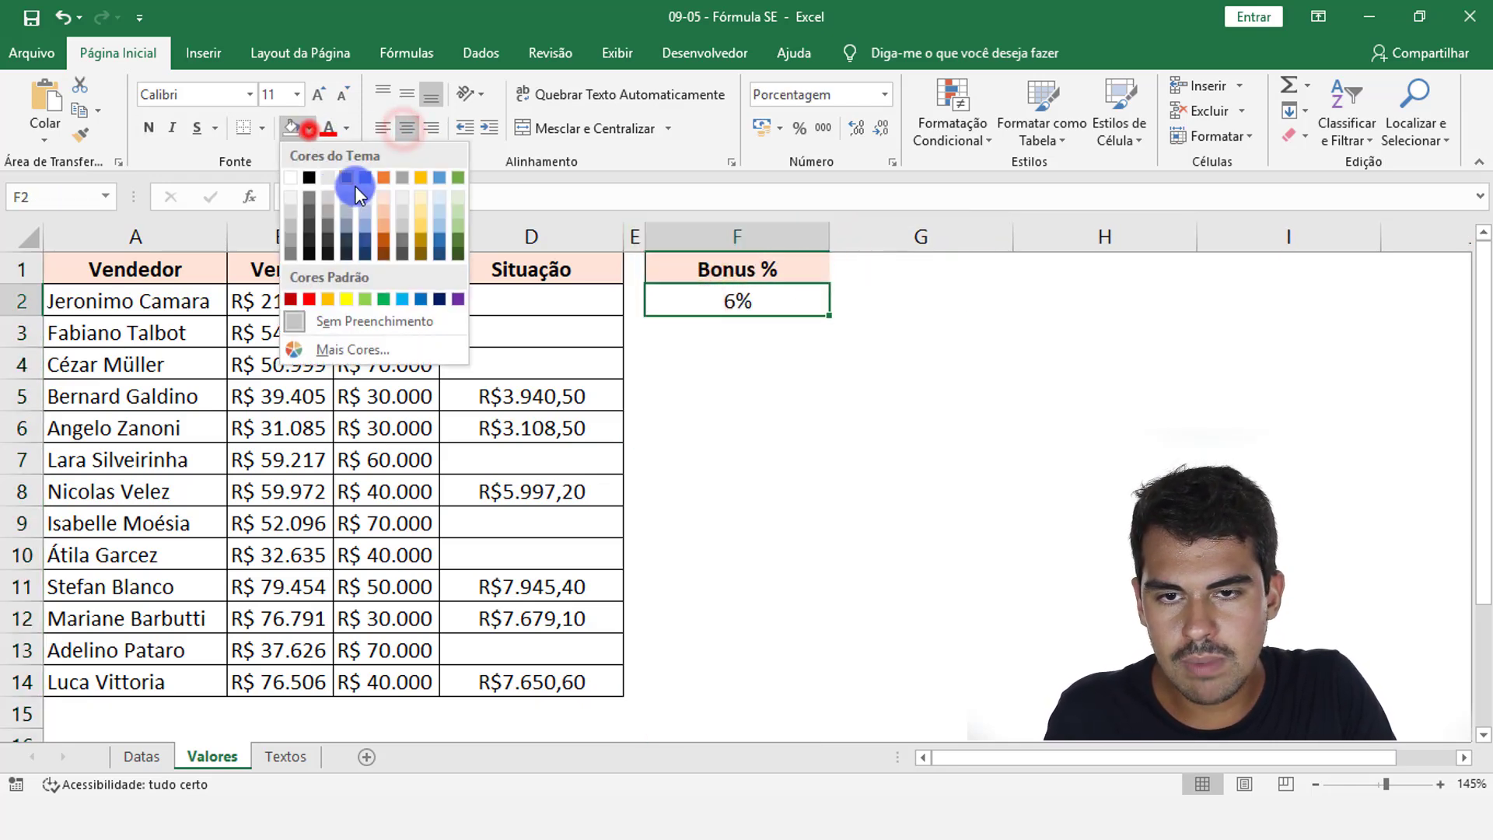
pyautogui.click(418, 222)
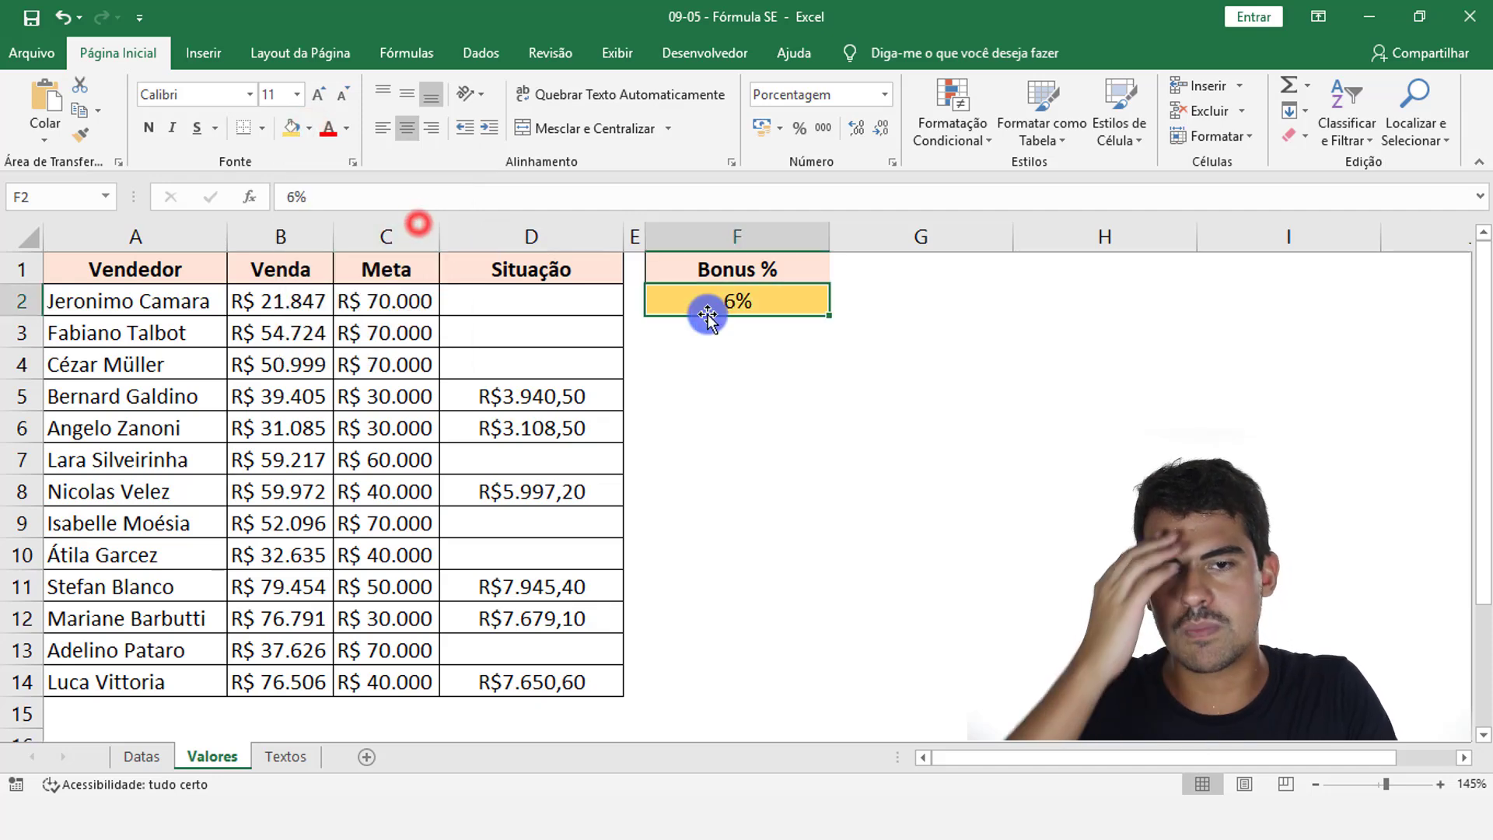
pyautogui.click(706, 273)
pyautogui.click(763, 294)
pyautogui.click(149, 127)
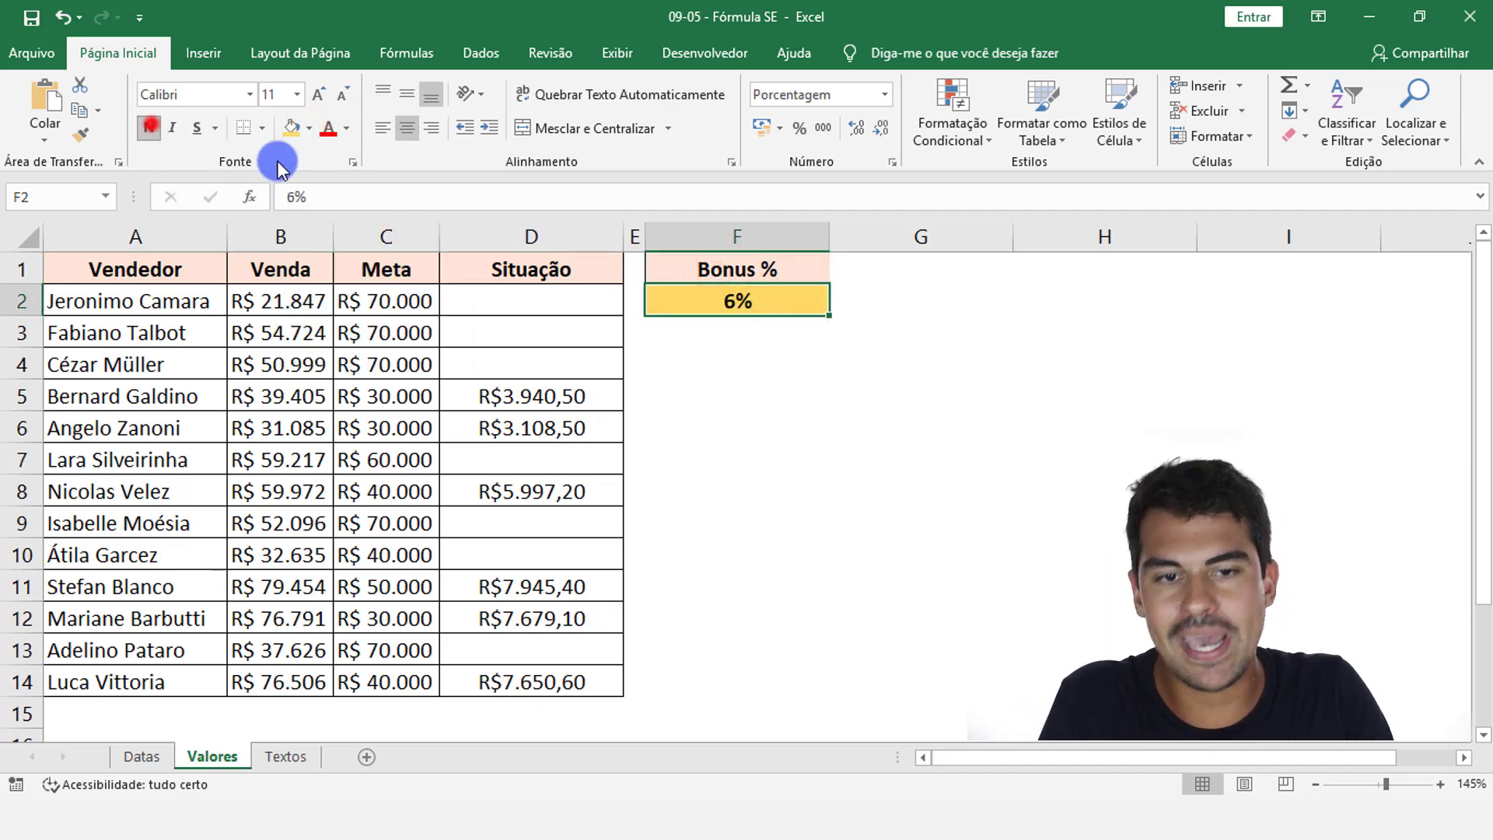
# Step: Replace the fixed 10% in the D2 formula with the Bonus % cell, giving =SE(B2>=C2;B2*F2;"")
pyautogui.click(514, 297)
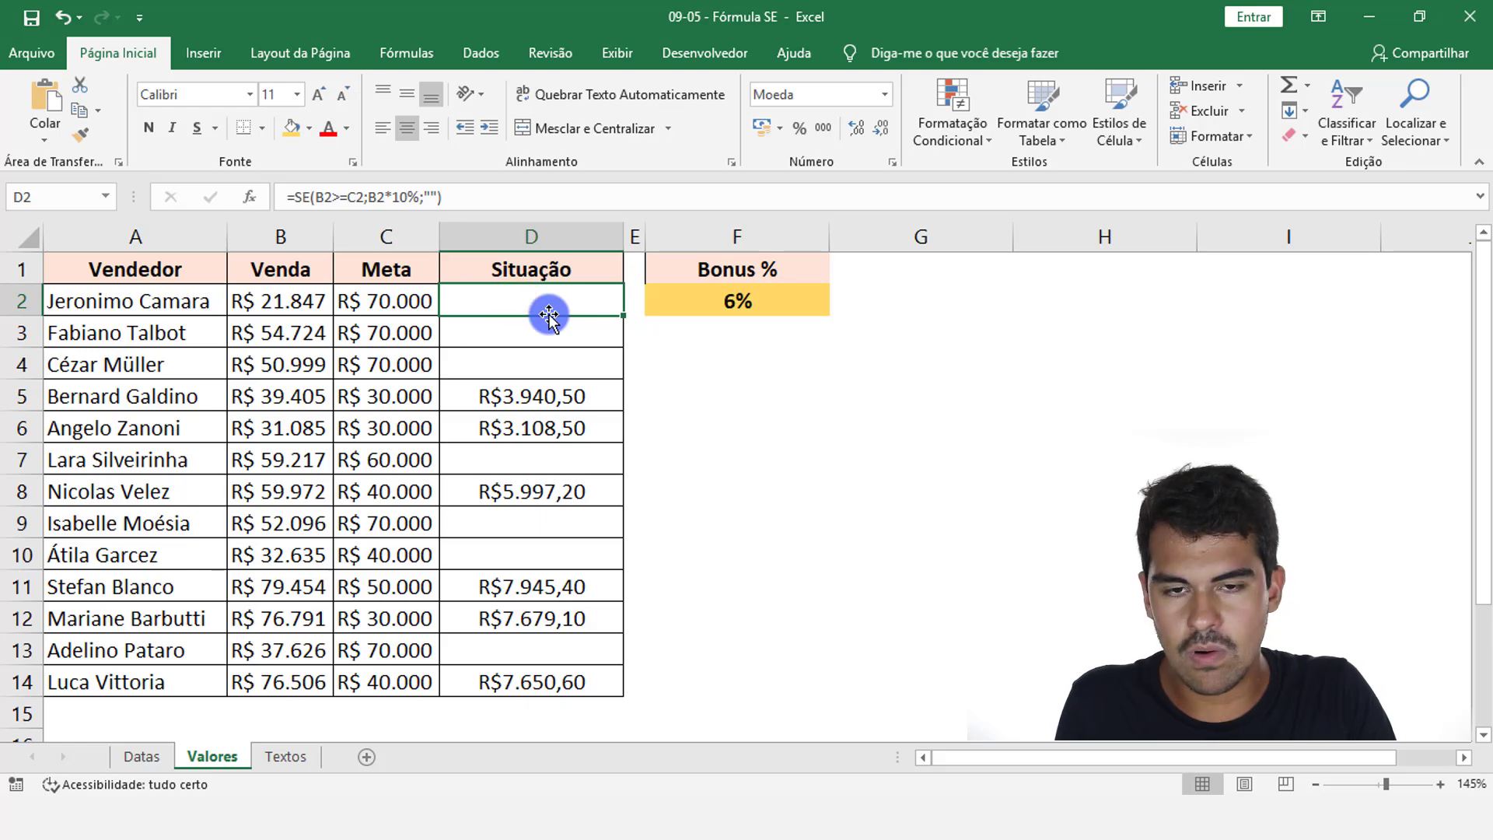
pyautogui.doubleClick(549, 311)
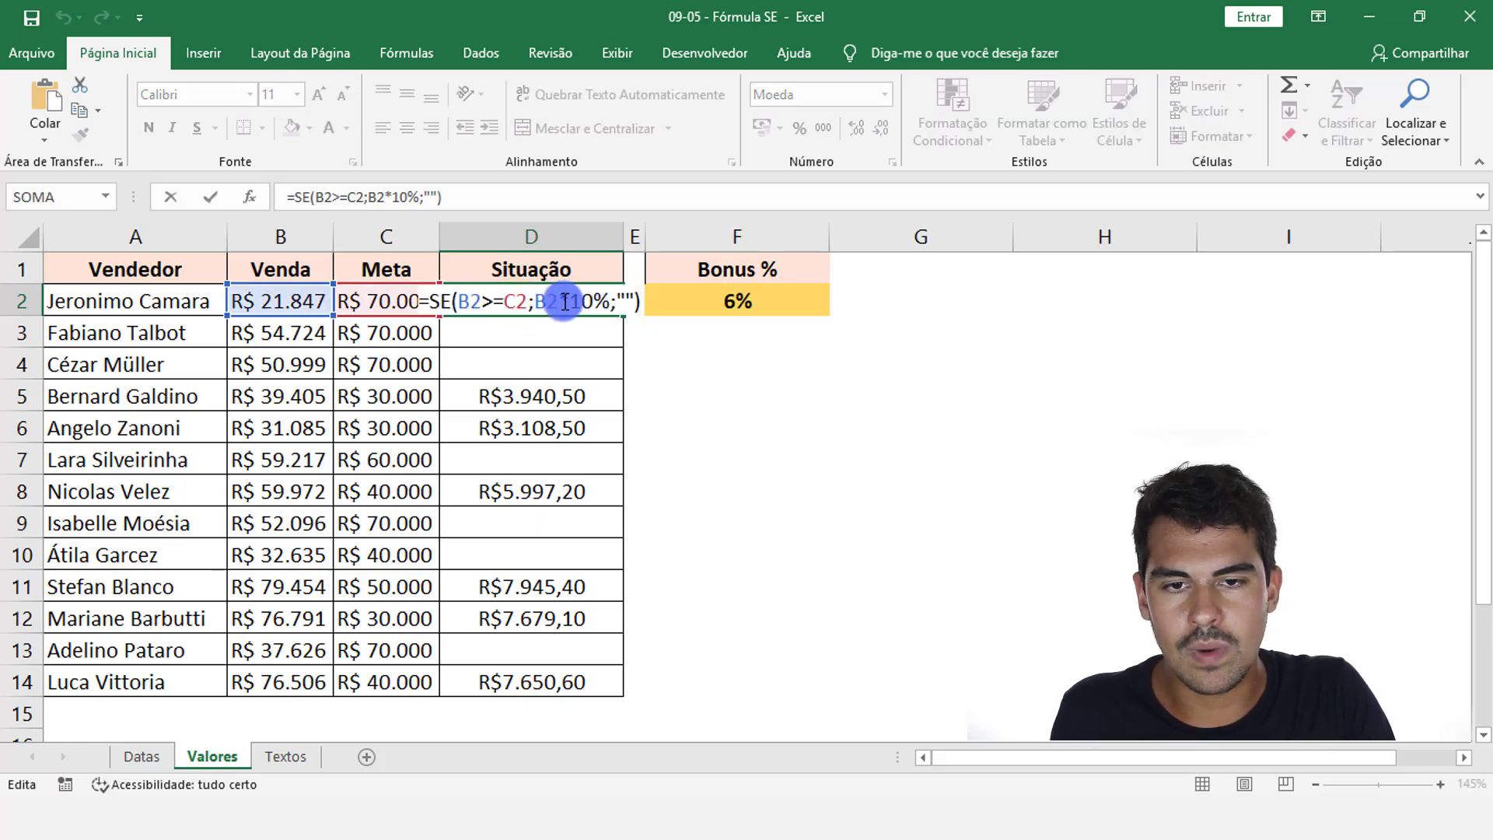
pyautogui.press('Escape')
pyautogui.keyDown('ctrl'); pyautogui.scroll(4, 575, 311); pyautogui.keyUp('ctrl')
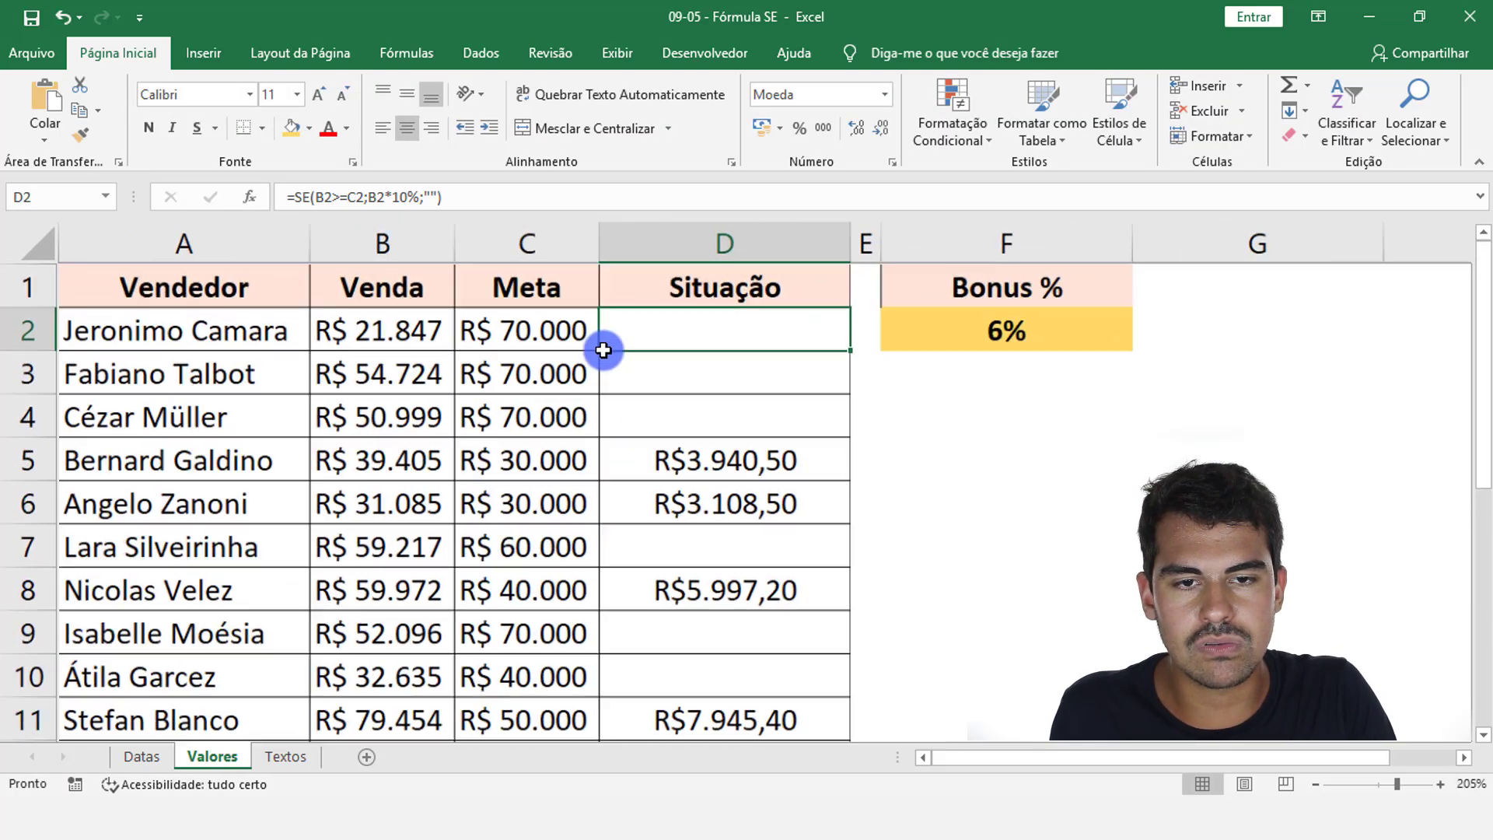
pyautogui.keyDown('ctrl'); pyautogui.scroll(2, 603, 350); pyautogui.keyUp('ctrl')
pyautogui.doubleClick(807, 362)
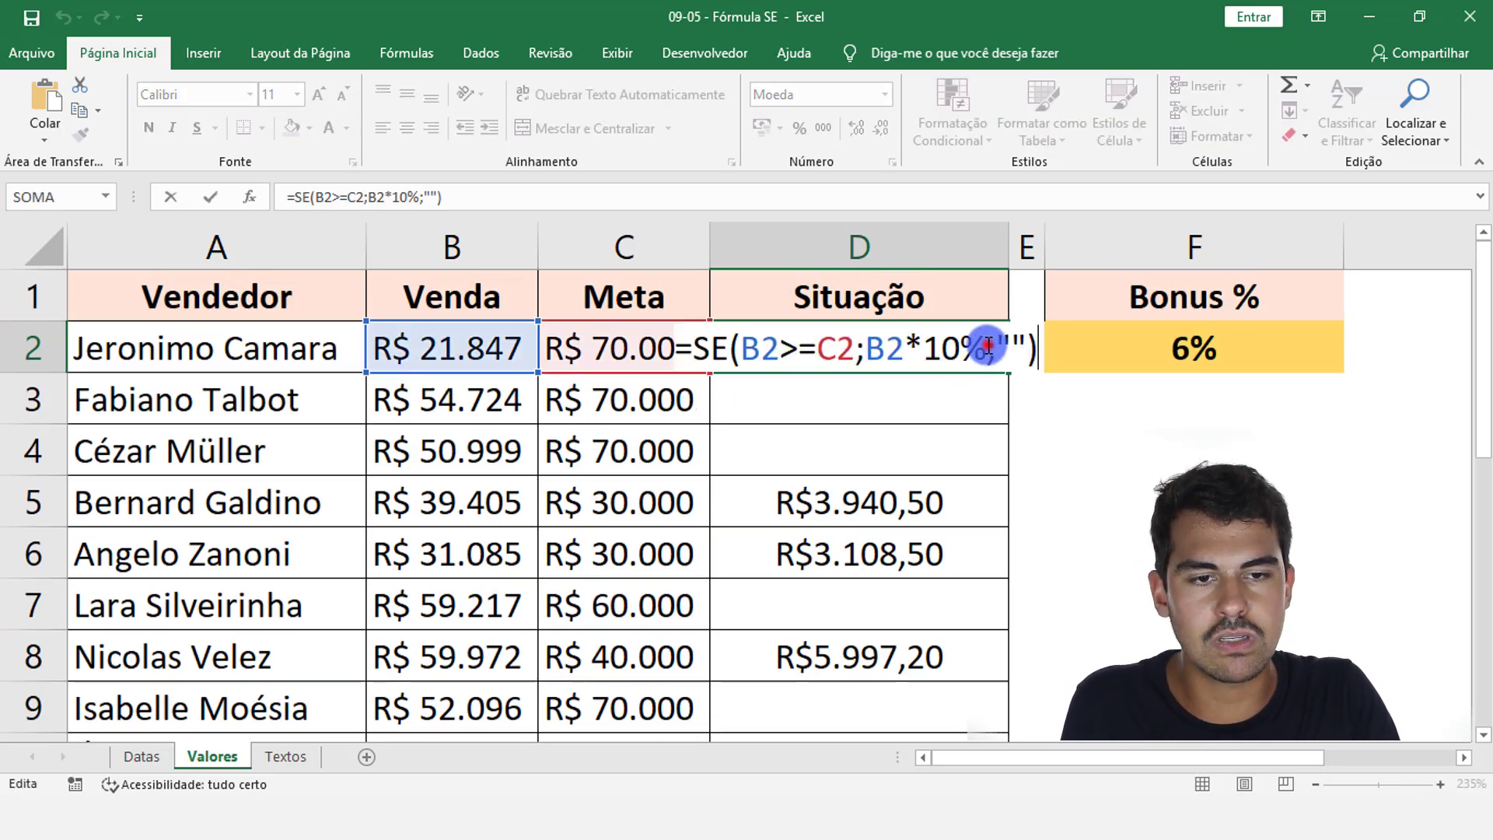
pyautogui.moveTo(988, 348); pyautogui.dragTo(932, 344)
pyautogui.press('BackSpace')
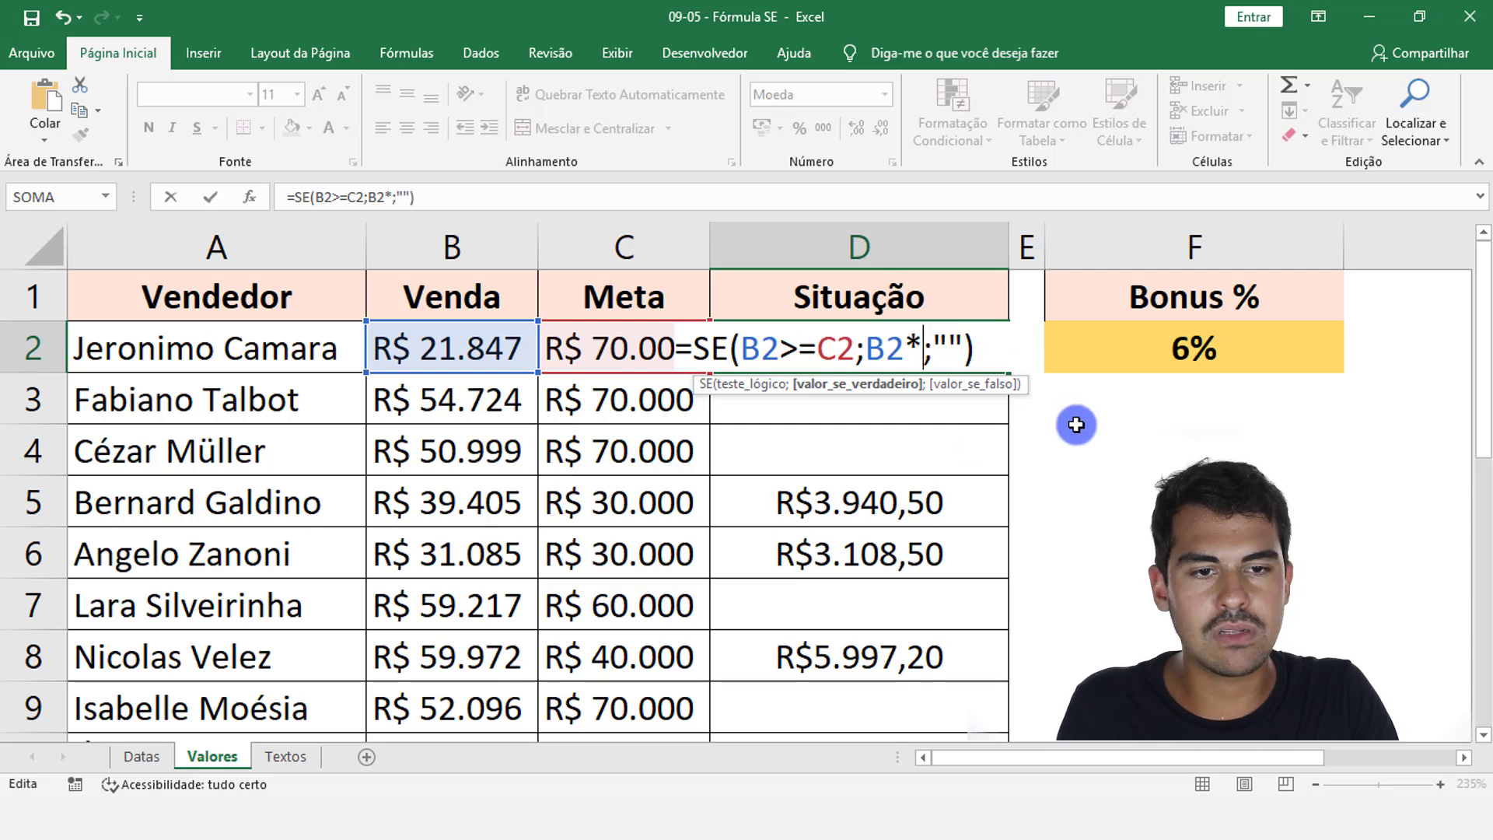
pyautogui.click(1147, 360)
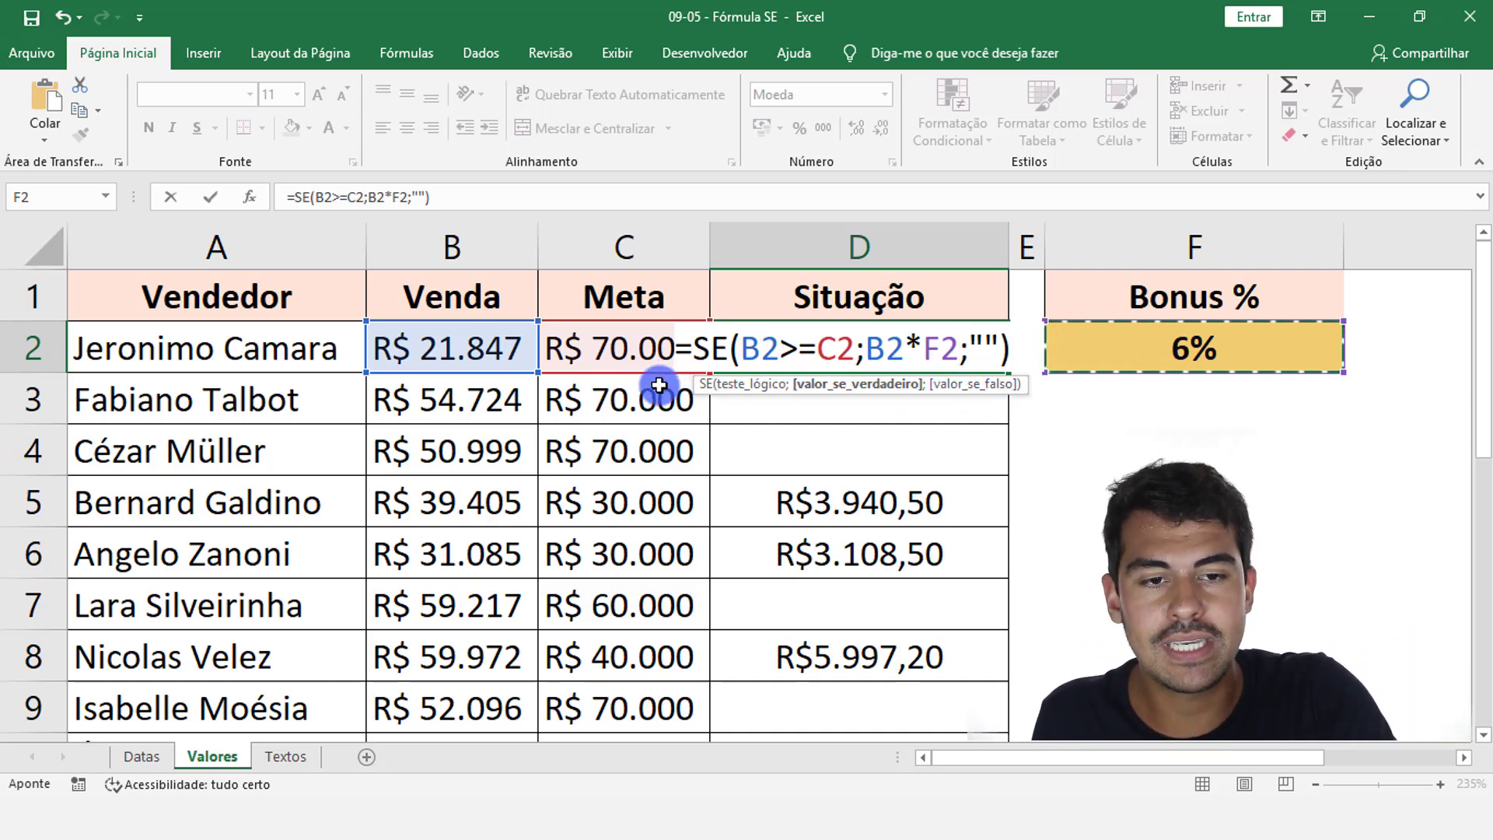
pyautogui.click(871, 385)
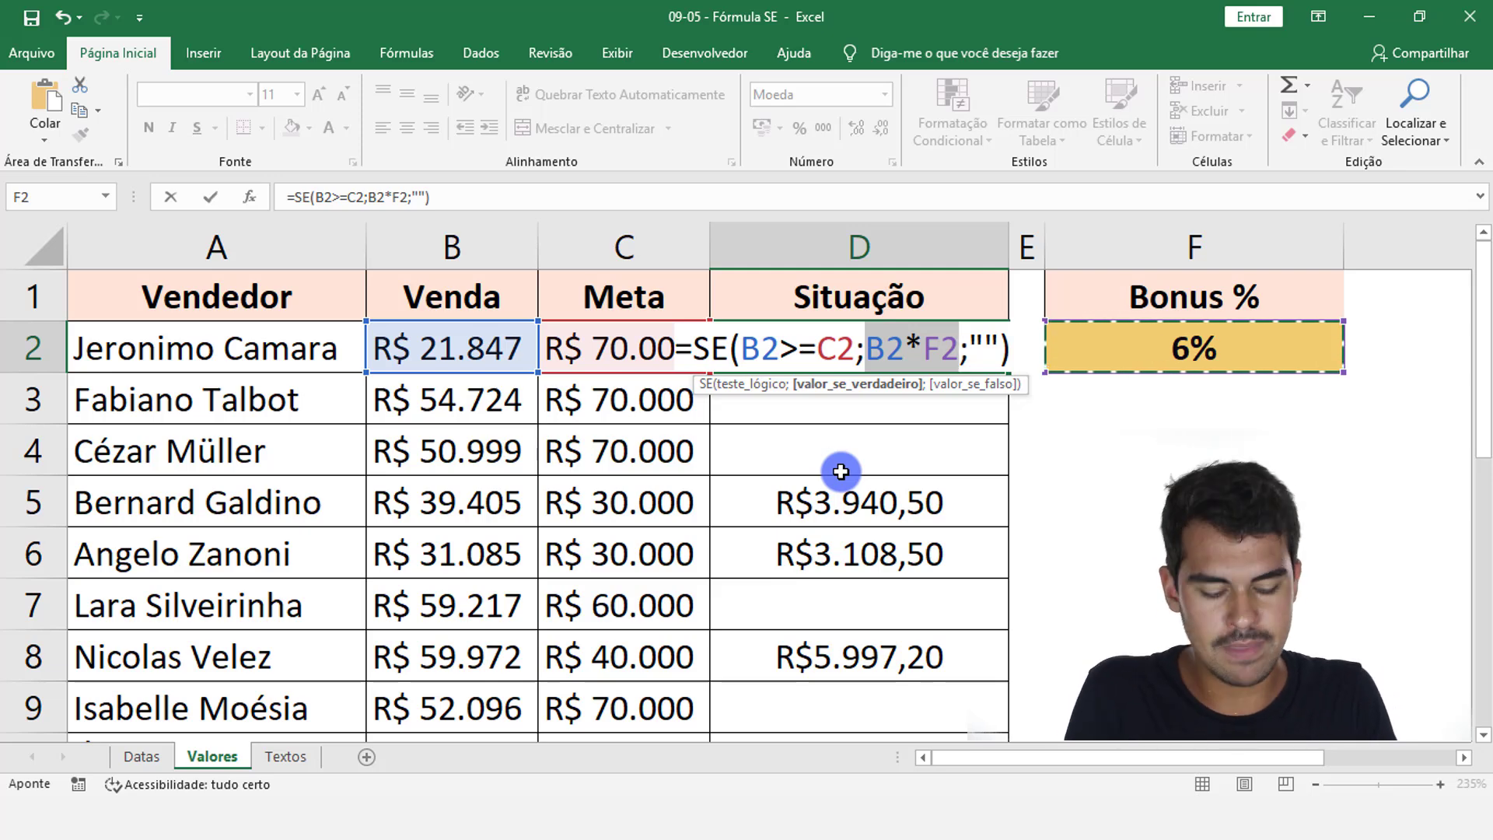
pyautogui.press('Return')
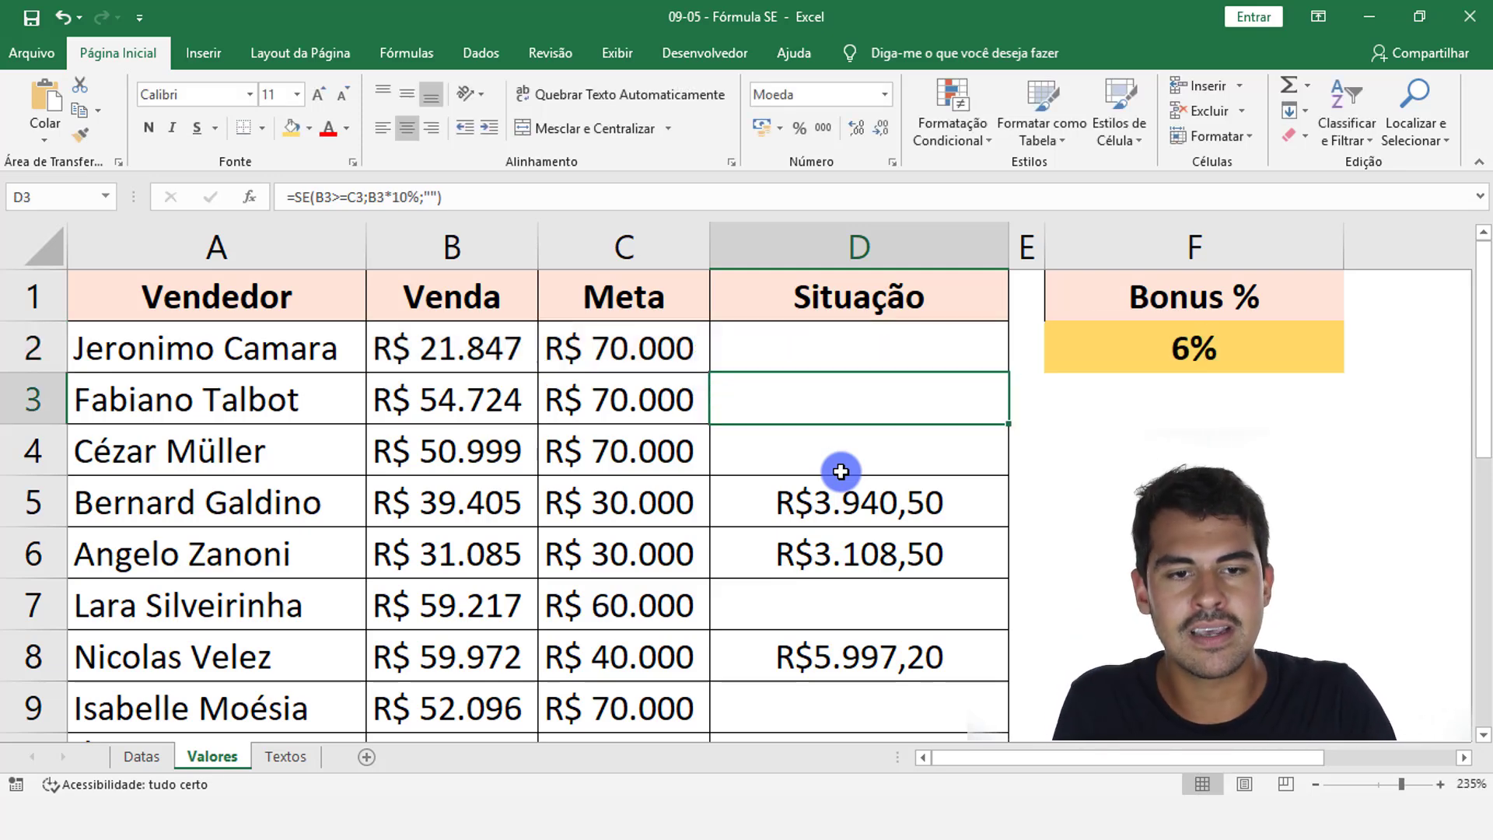
# Step: Examine which cells the B2, C2 and F2 references in the D2 formula point to
pyautogui.click(913, 358)
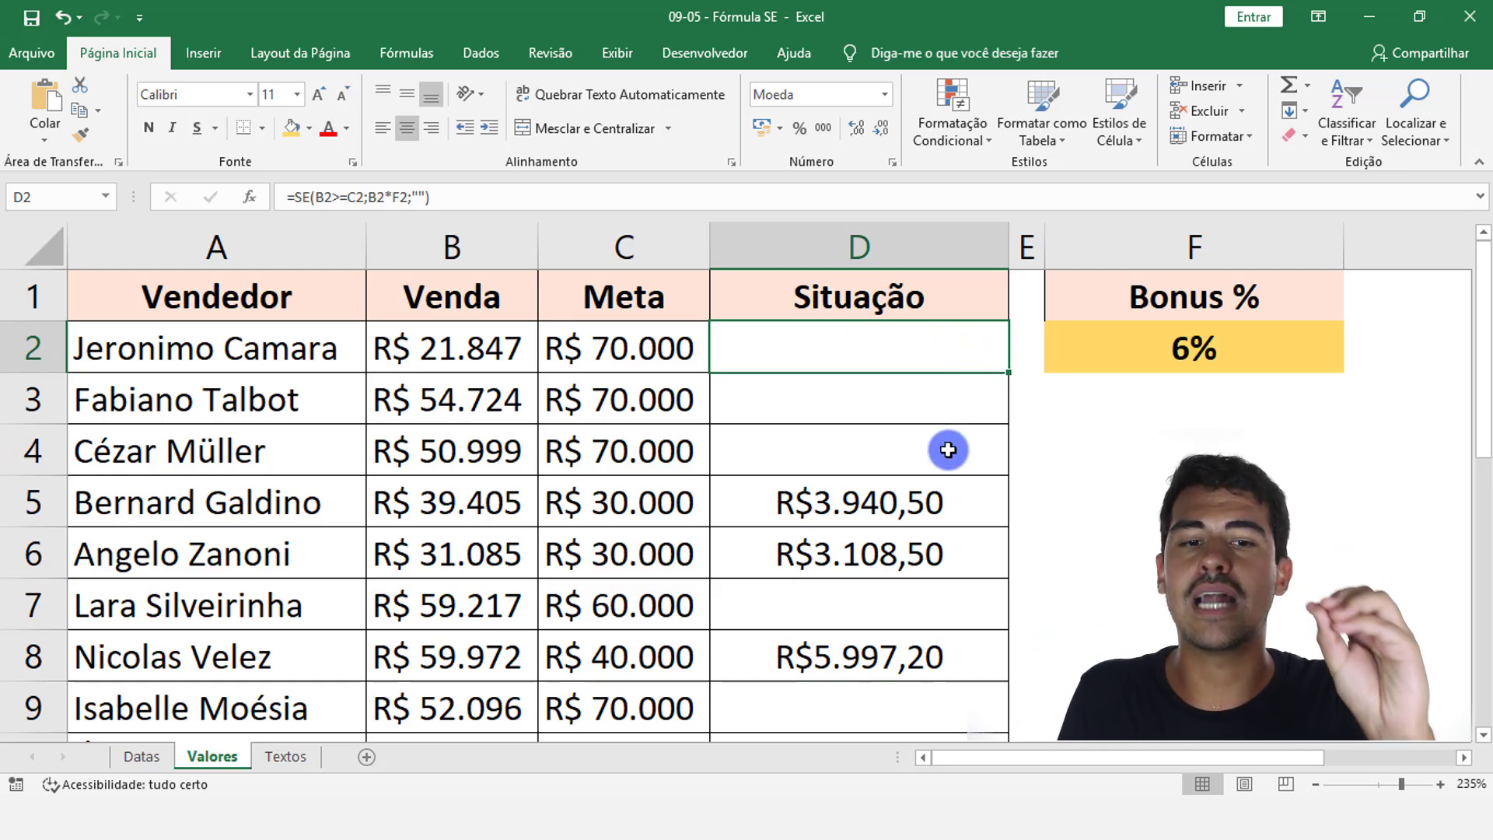
pyautogui.press('F2')
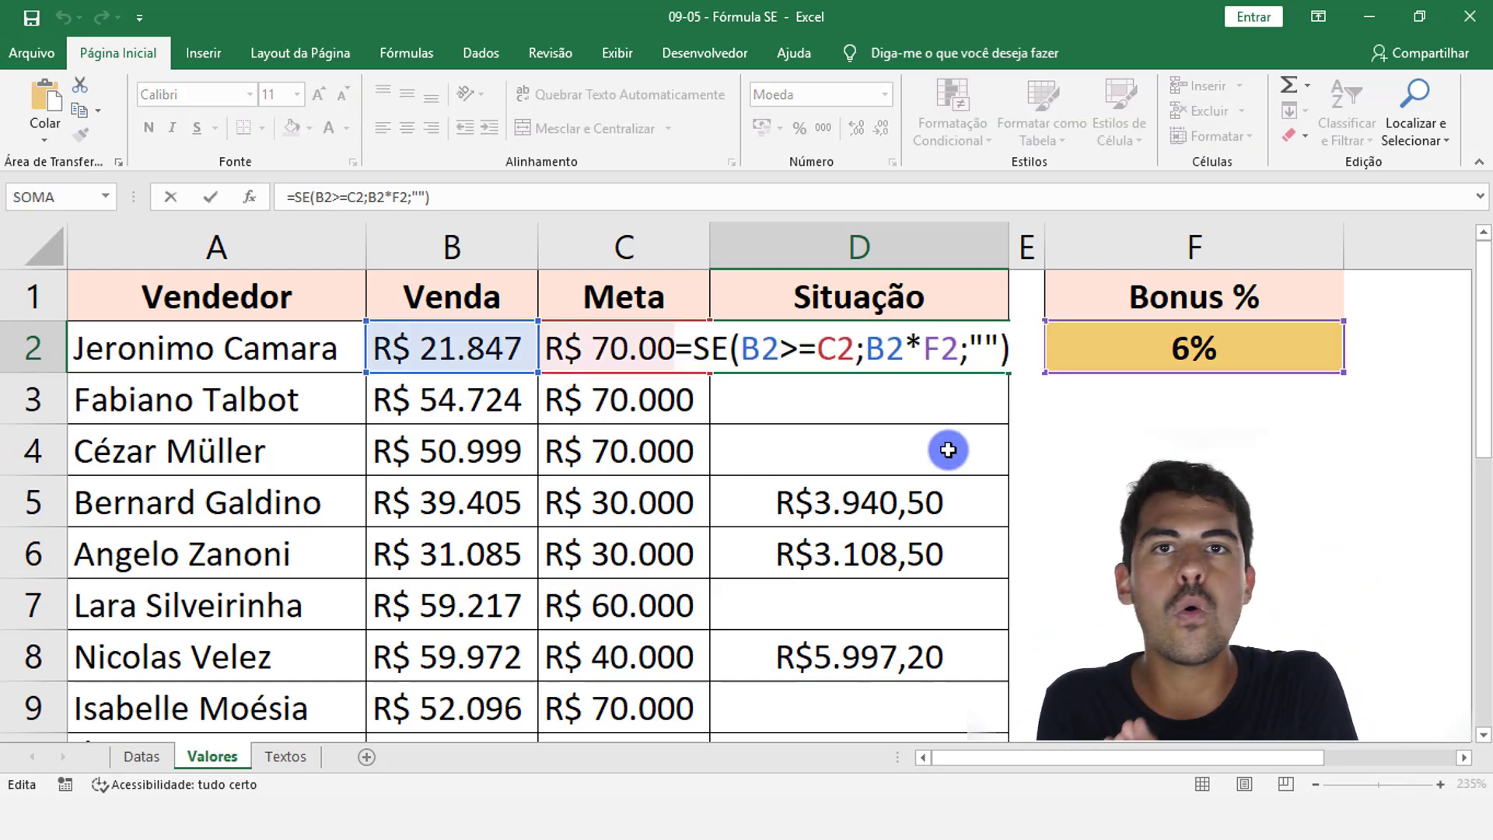
pyautogui.press('Escape')
pyautogui.keyDown('ctrl'); pyautogui.scroll(-4, 947, 447); pyautogui.keyUp('ctrl')
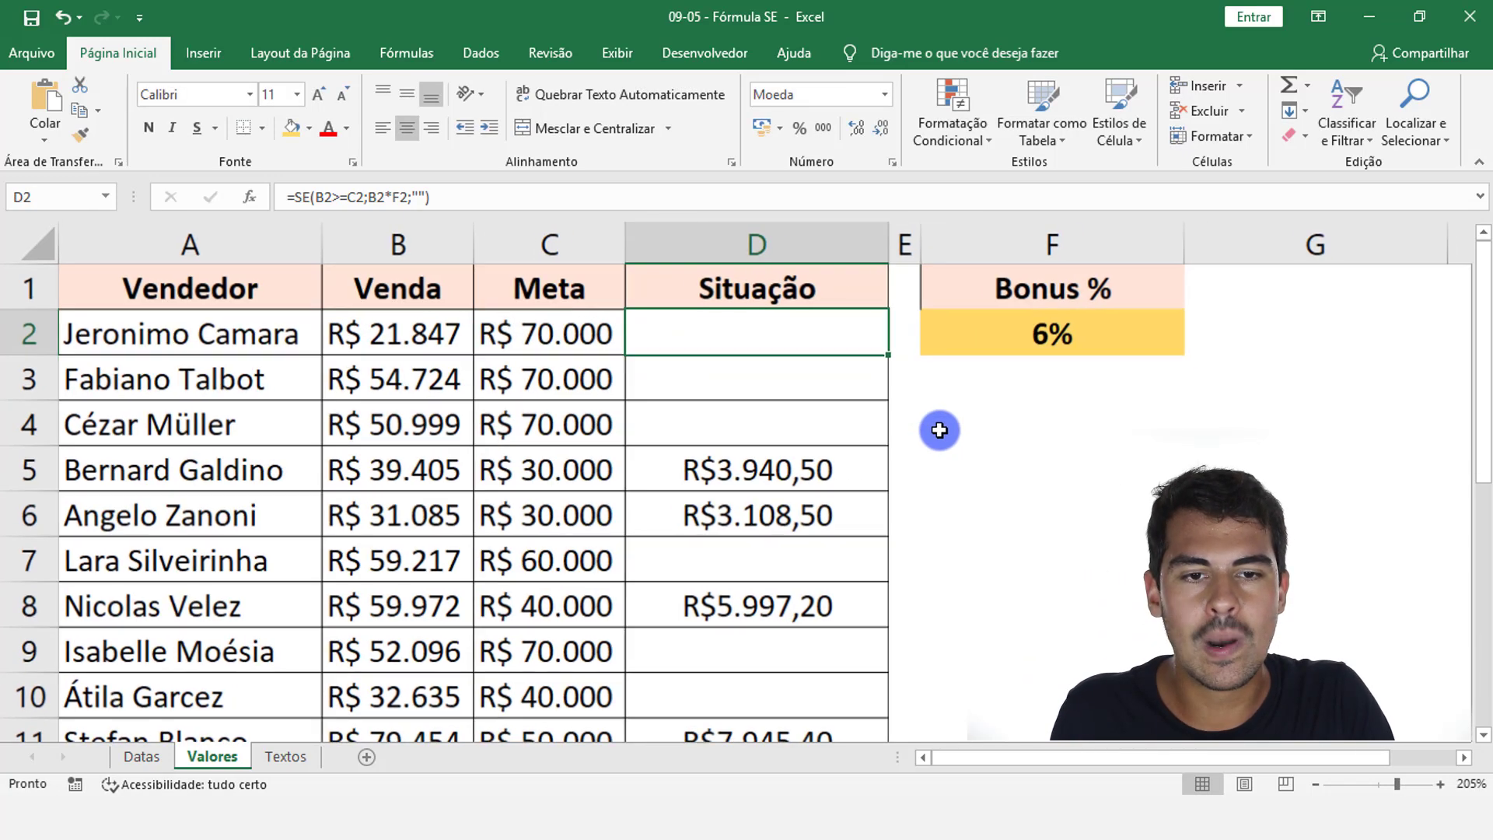
pyautogui.press('F2')
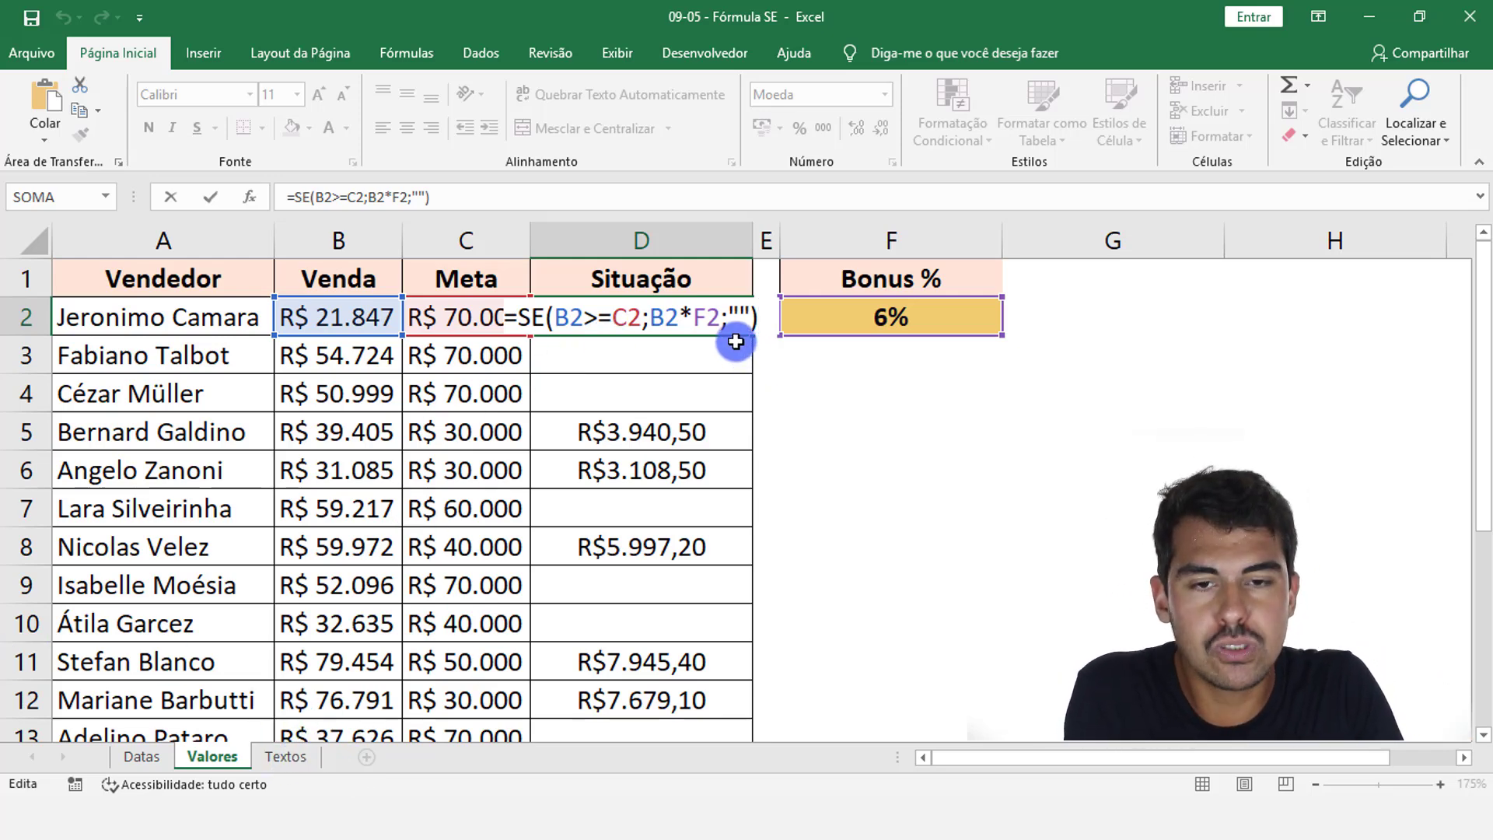
pyautogui.click(568, 317)
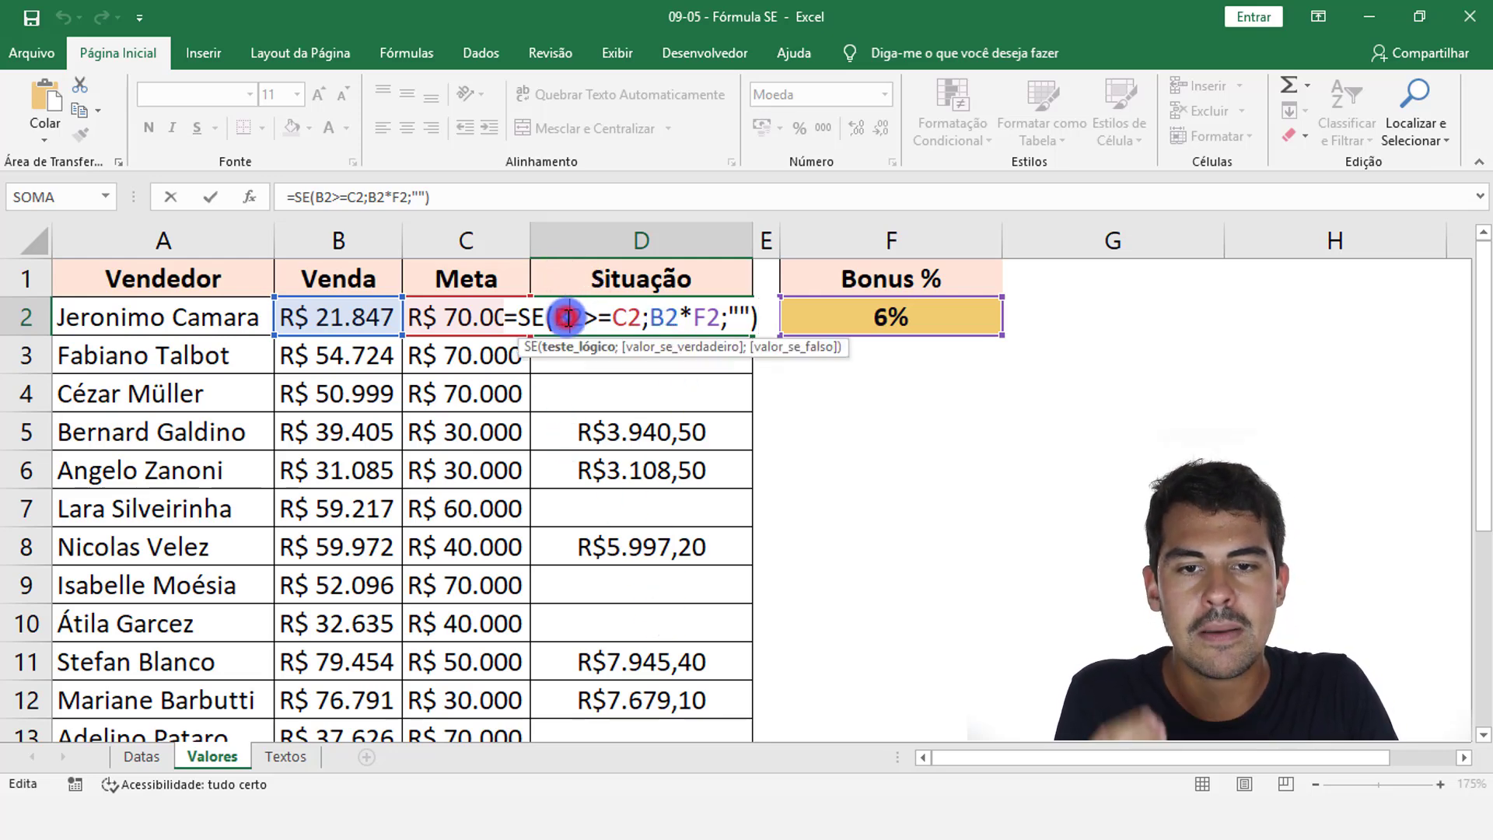
pyautogui.click(627, 317)
pyautogui.click(707, 319)
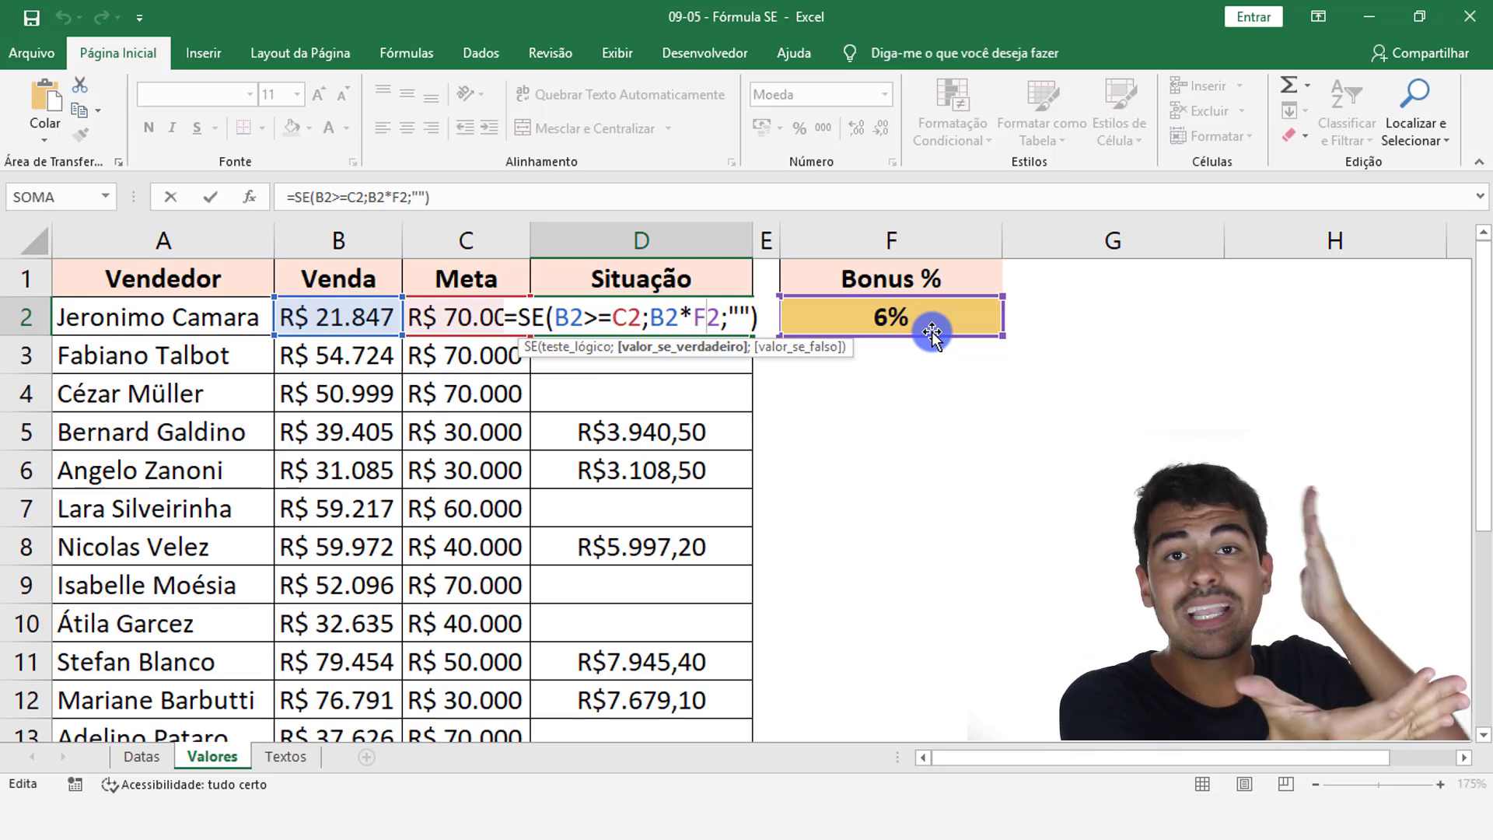
pyautogui.hotkey('ctrl', 'Return')
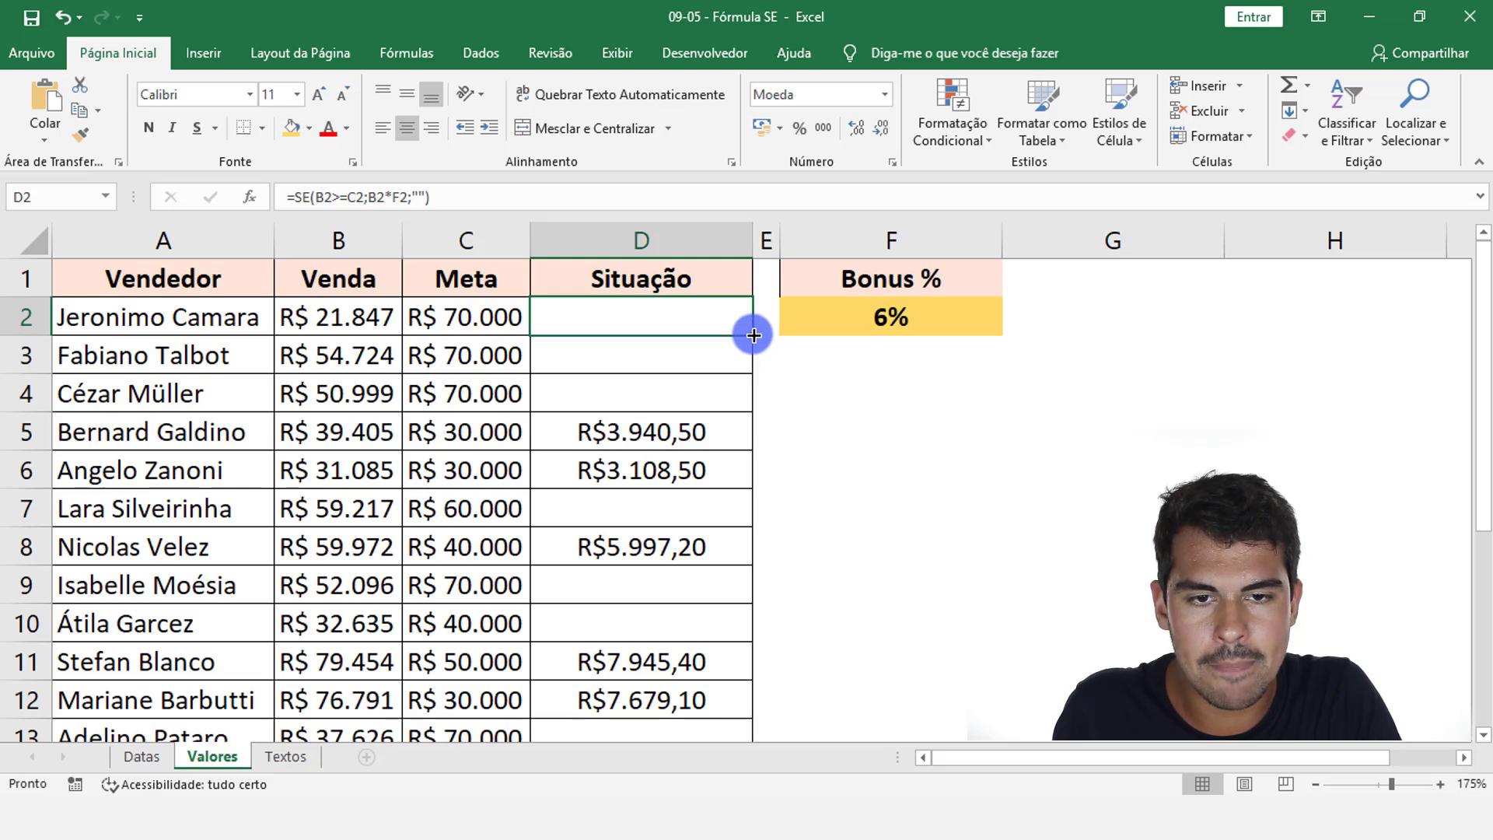
# Step: Fill the D2 formula down to D5 and try pointing the rate reference in D5 at F2 instead of F5
pyautogui.moveTo(752, 335); pyautogui.dragTo(716, 449)
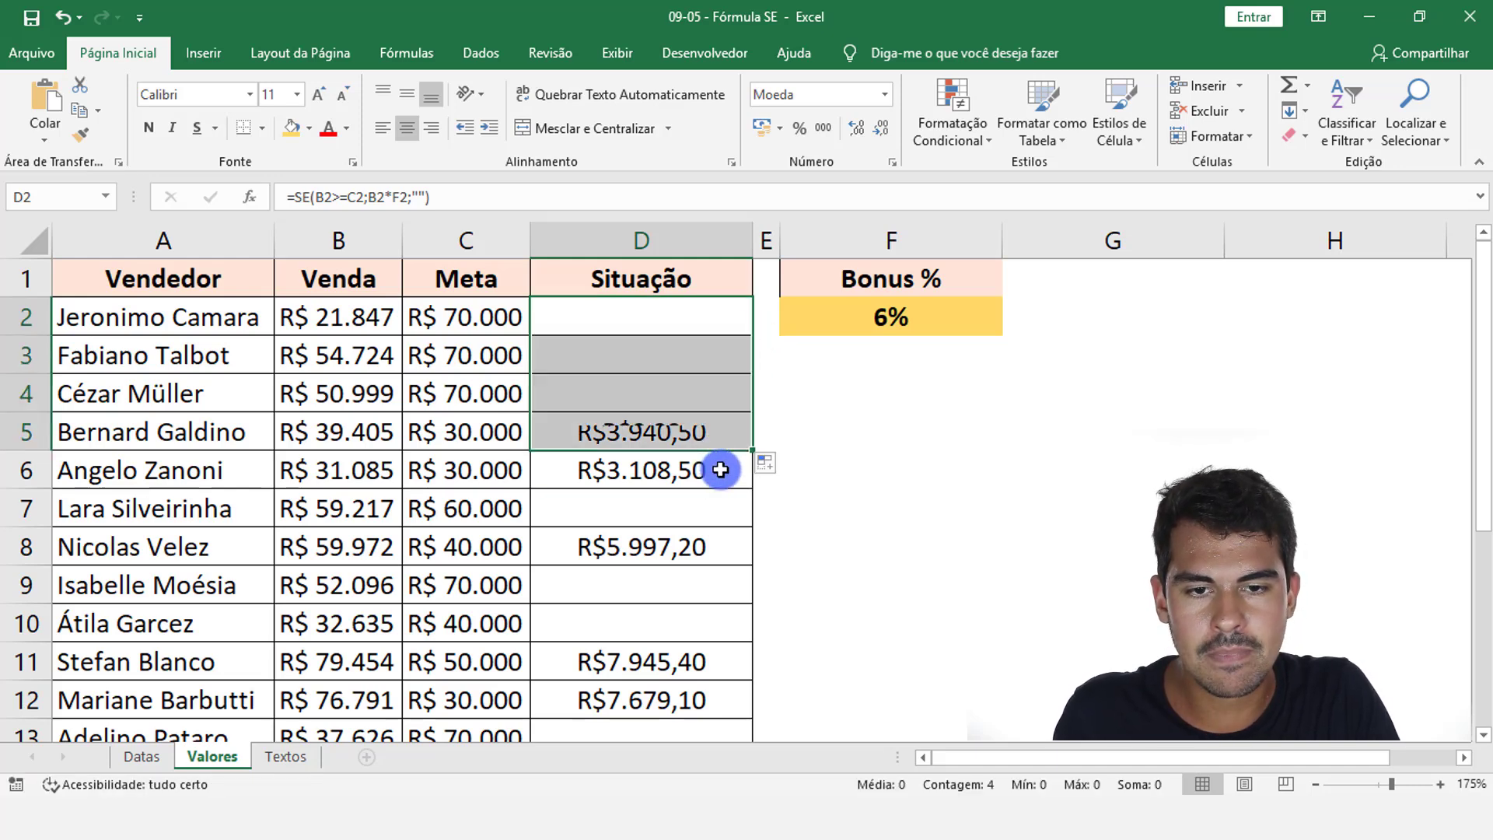
pyautogui.click(717, 443)
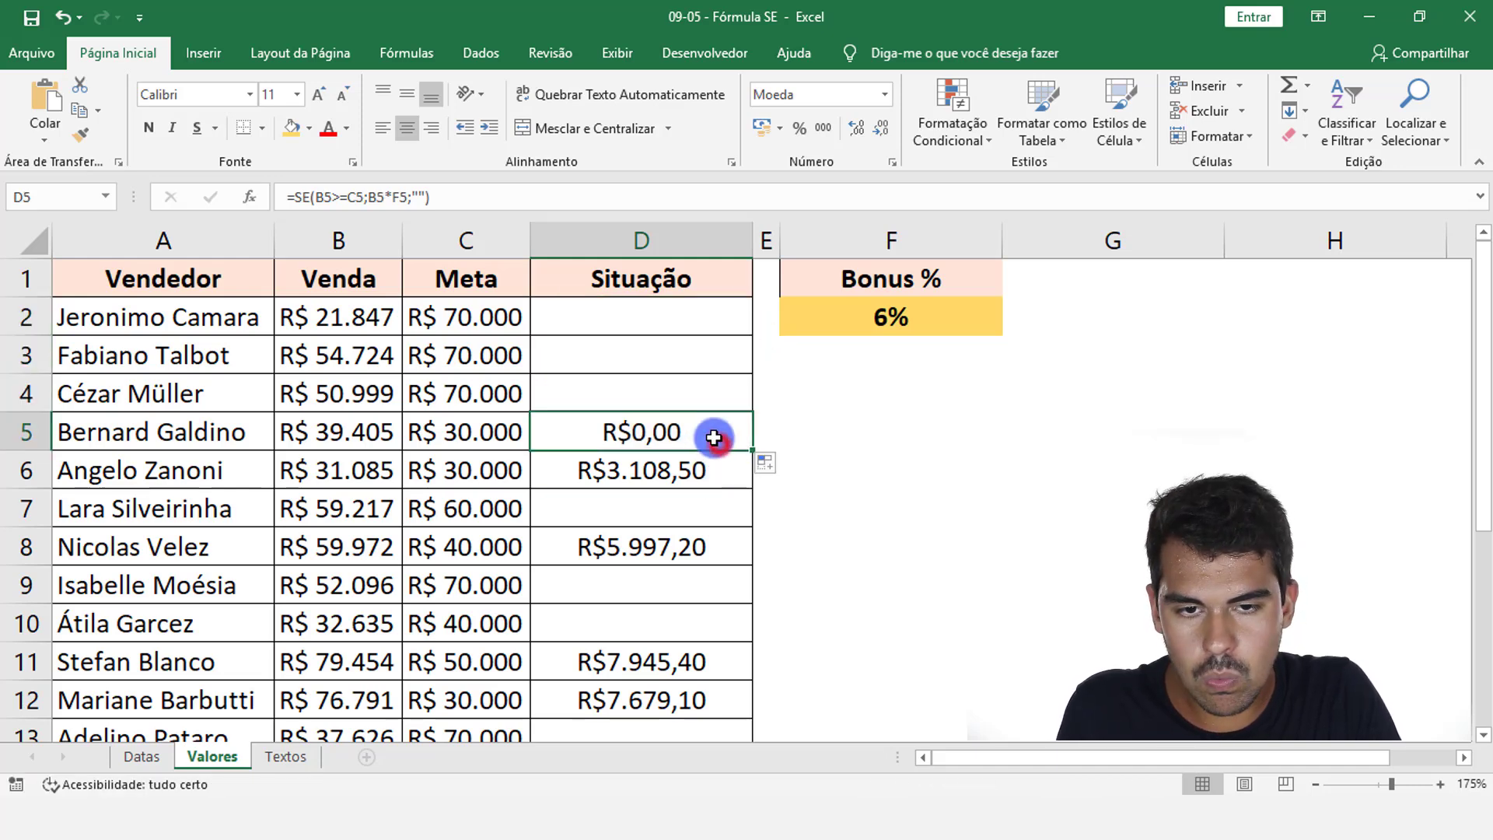
pyautogui.doubleClick(657, 431)
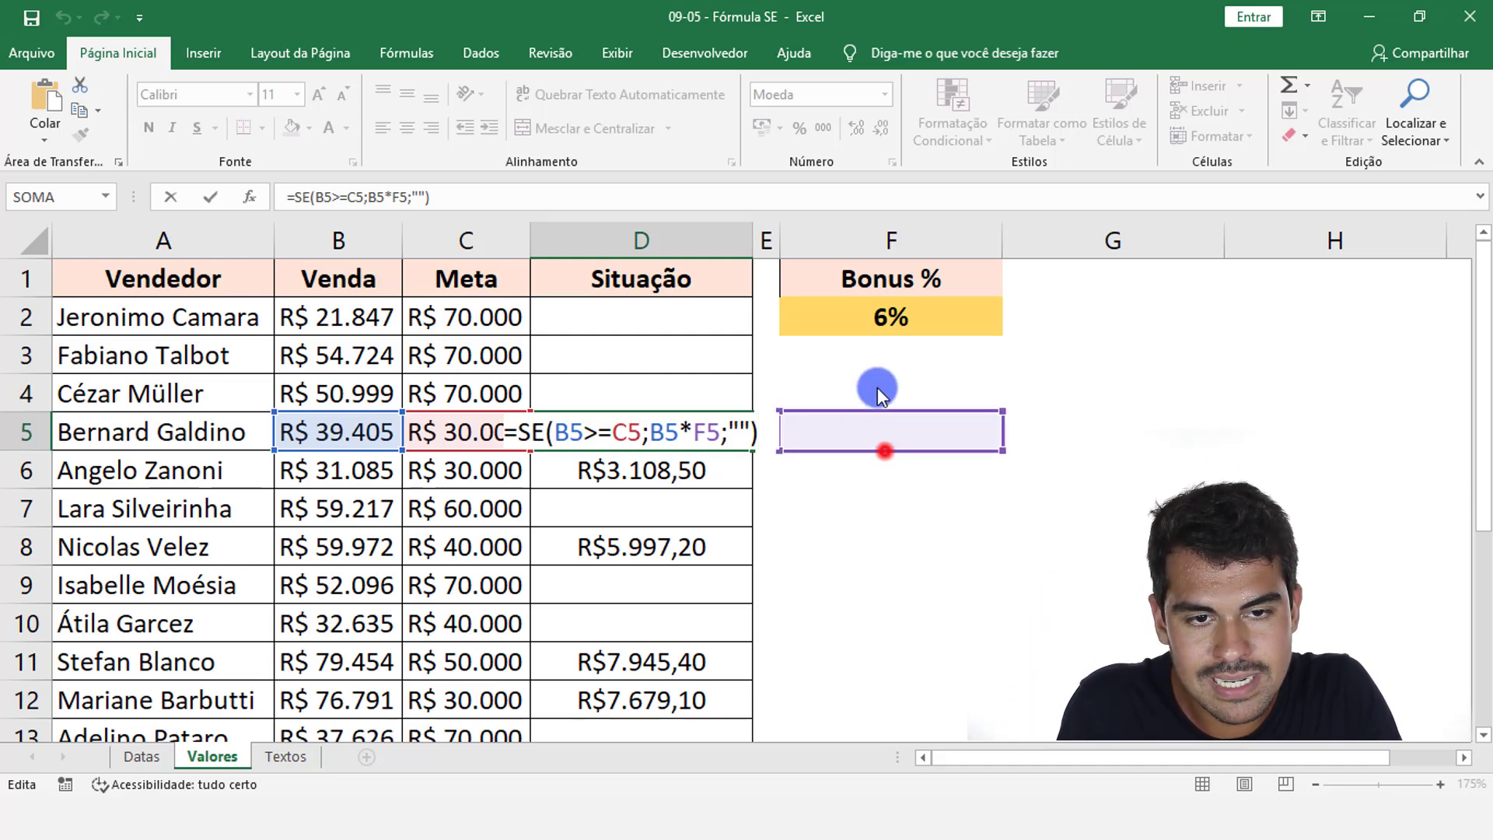
pyautogui.click(875, 319)
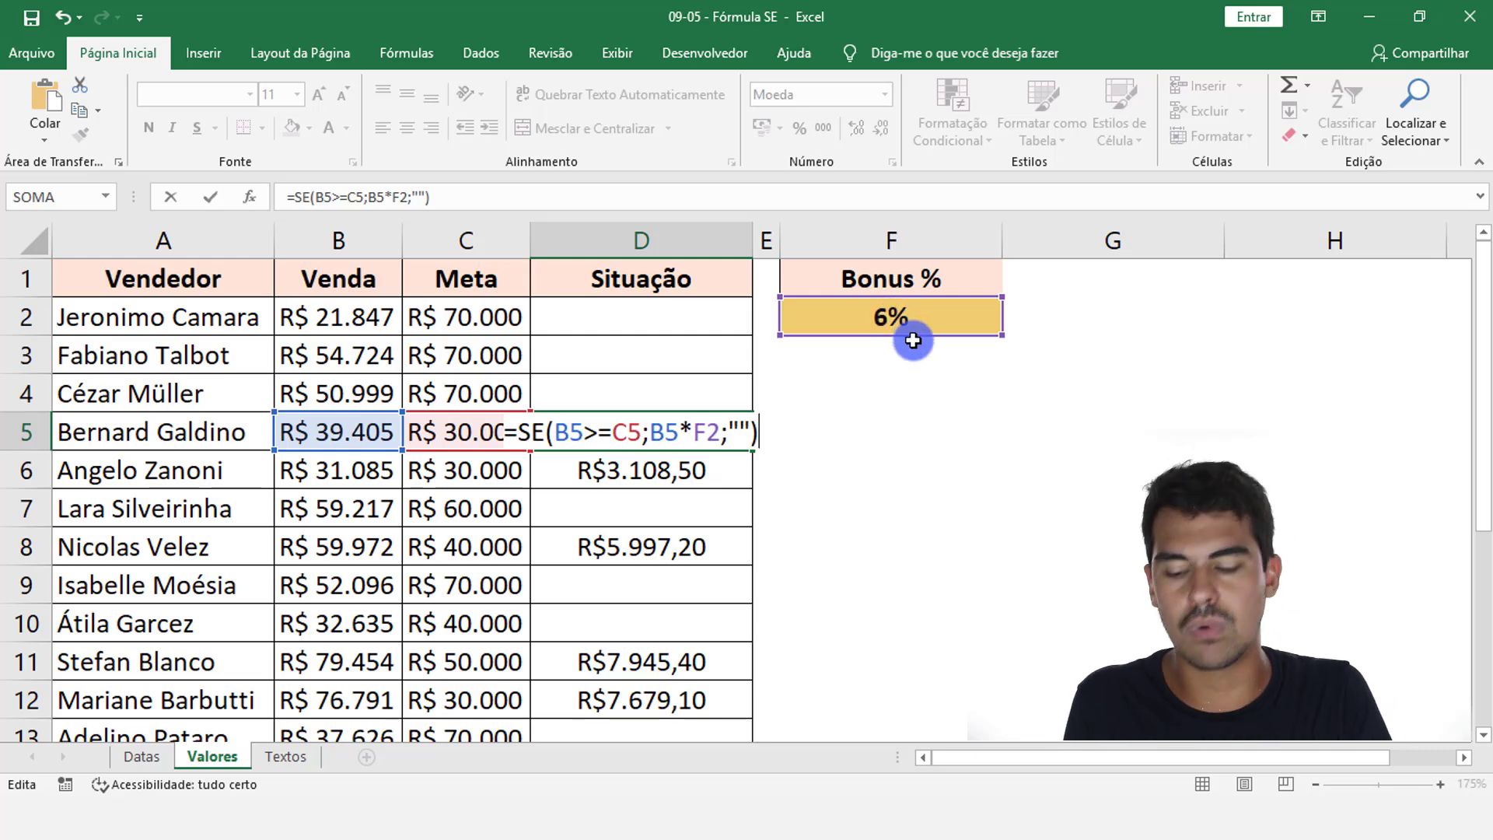
pyautogui.press('Return')
# Step: Make the Bonus % reference in the D2 formula absolute, giving =SE(B2>=C2;B2*$F$2;"")
pyautogui.doubleClick(698, 319)
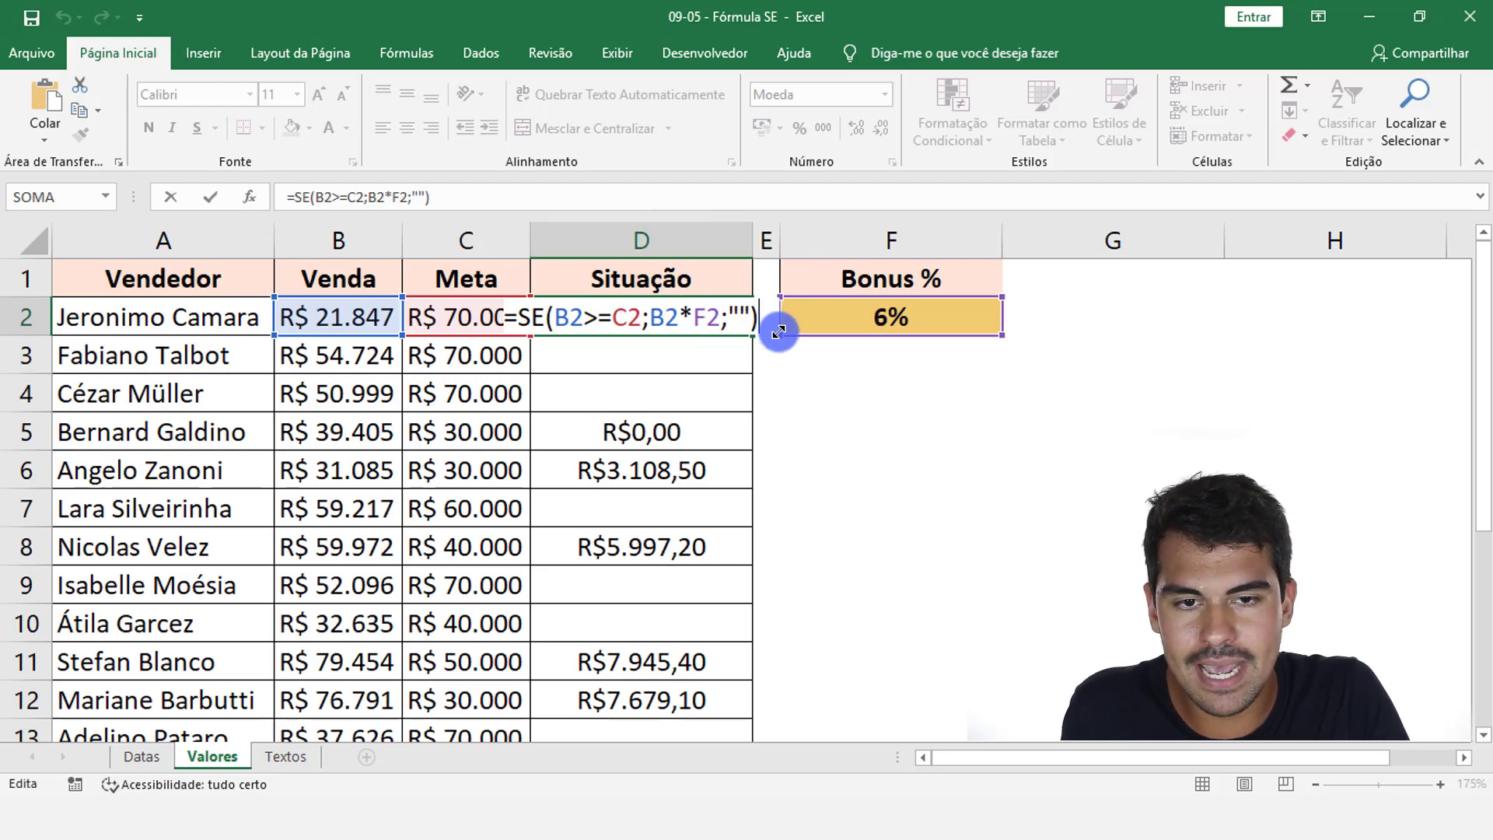
pyautogui.hotkey('ctrl', 'Return')
pyautogui.scroll(2, 748, 359)
pyautogui.doubleClick(756, 343)
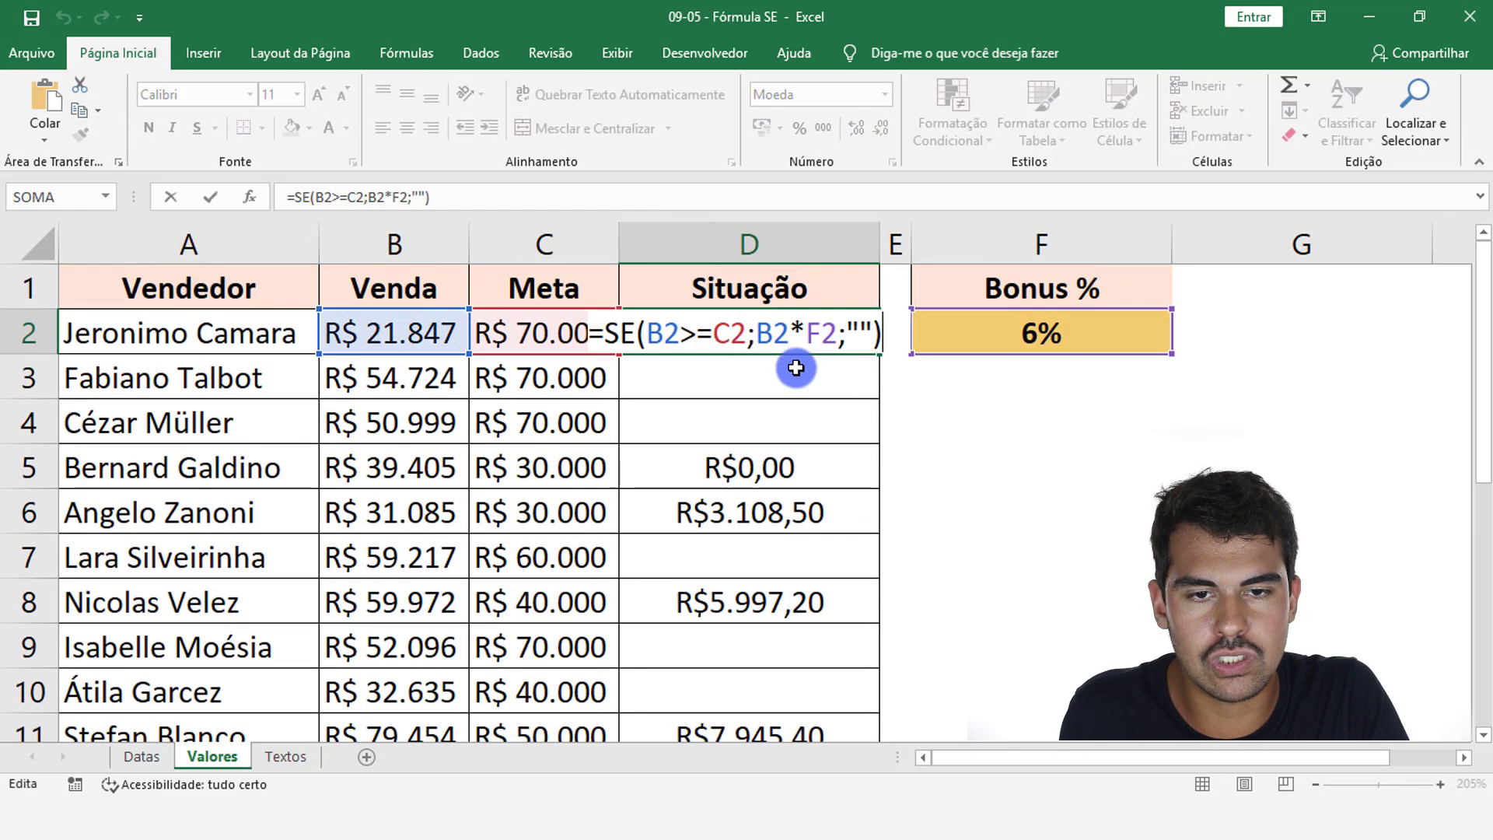
pyautogui.click(665, 340)
pyautogui.click(763, 337)
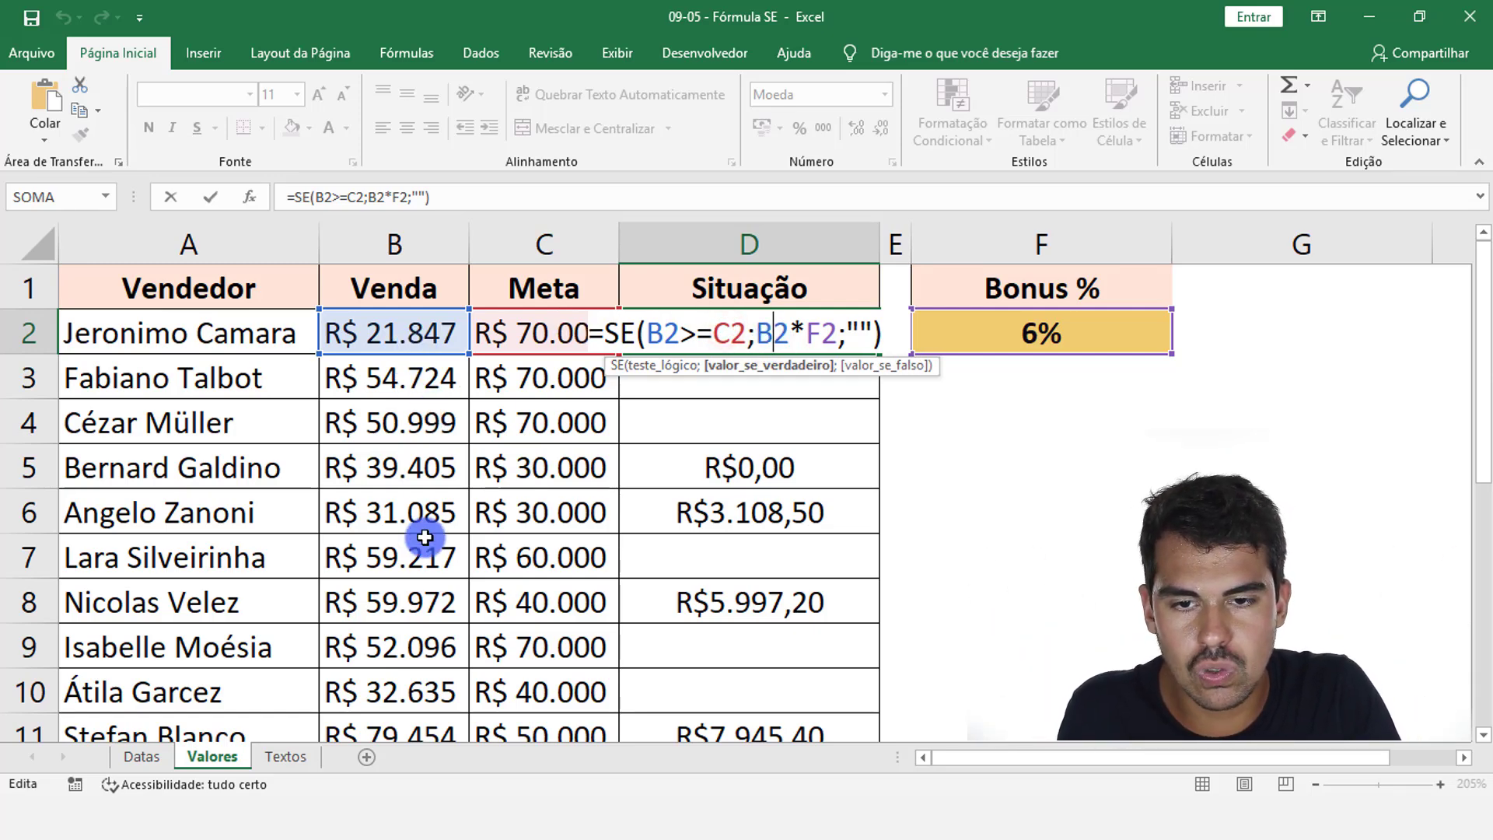
pyautogui.click(823, 337)
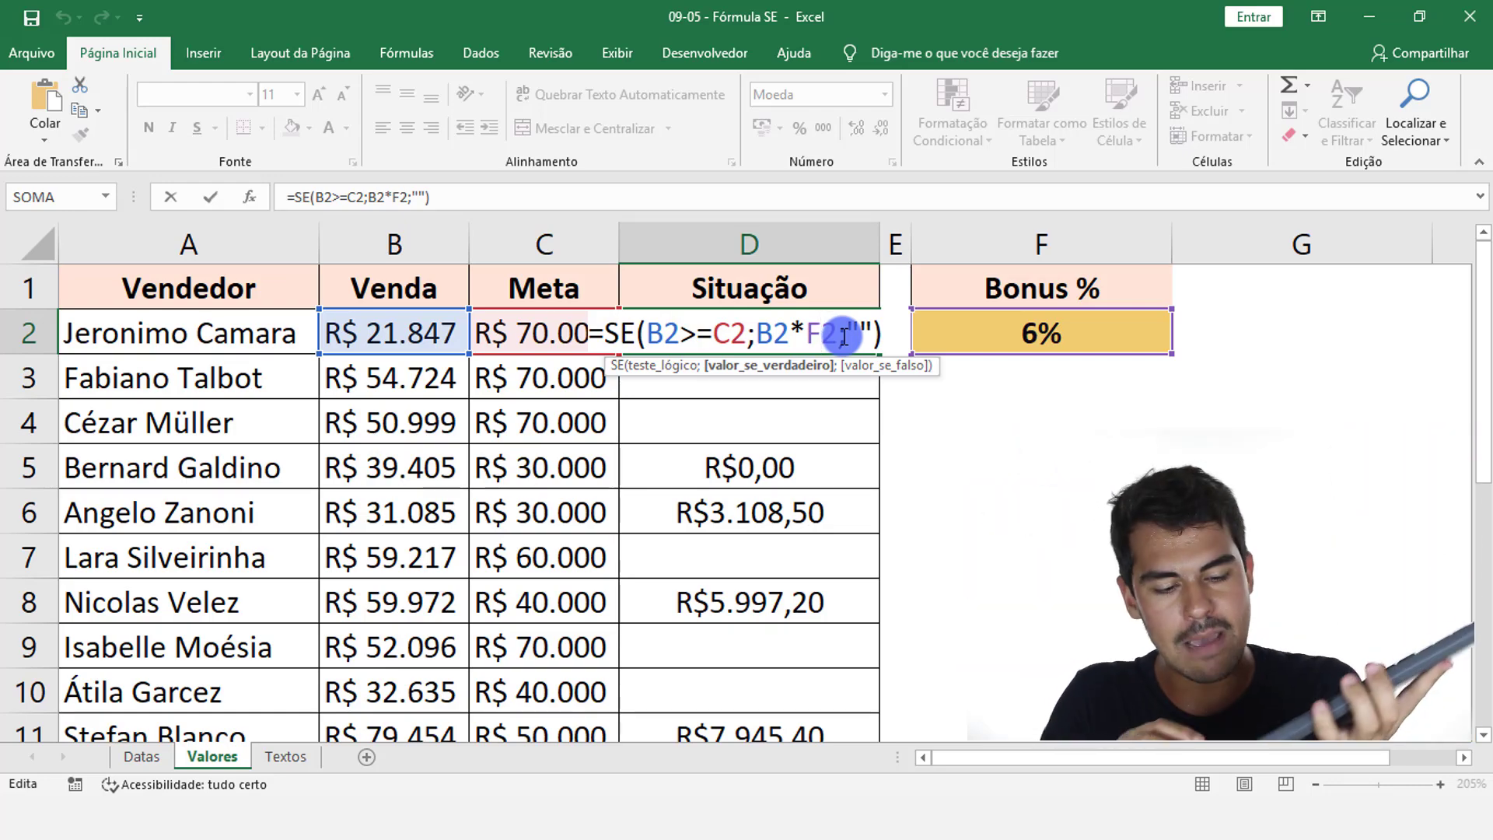
pyautogui.press('F4')
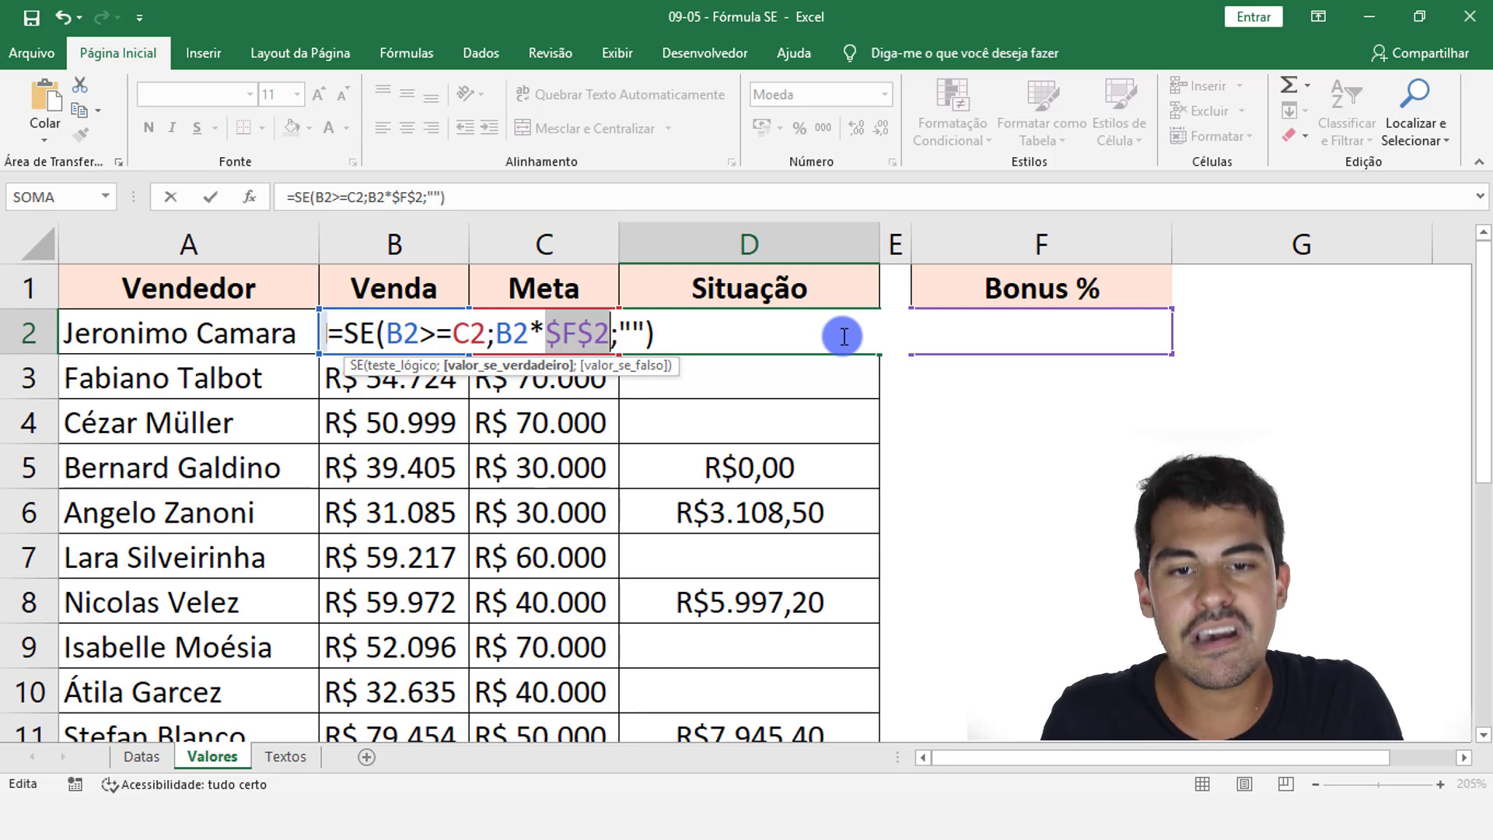
pyautogui.click(580, 335)
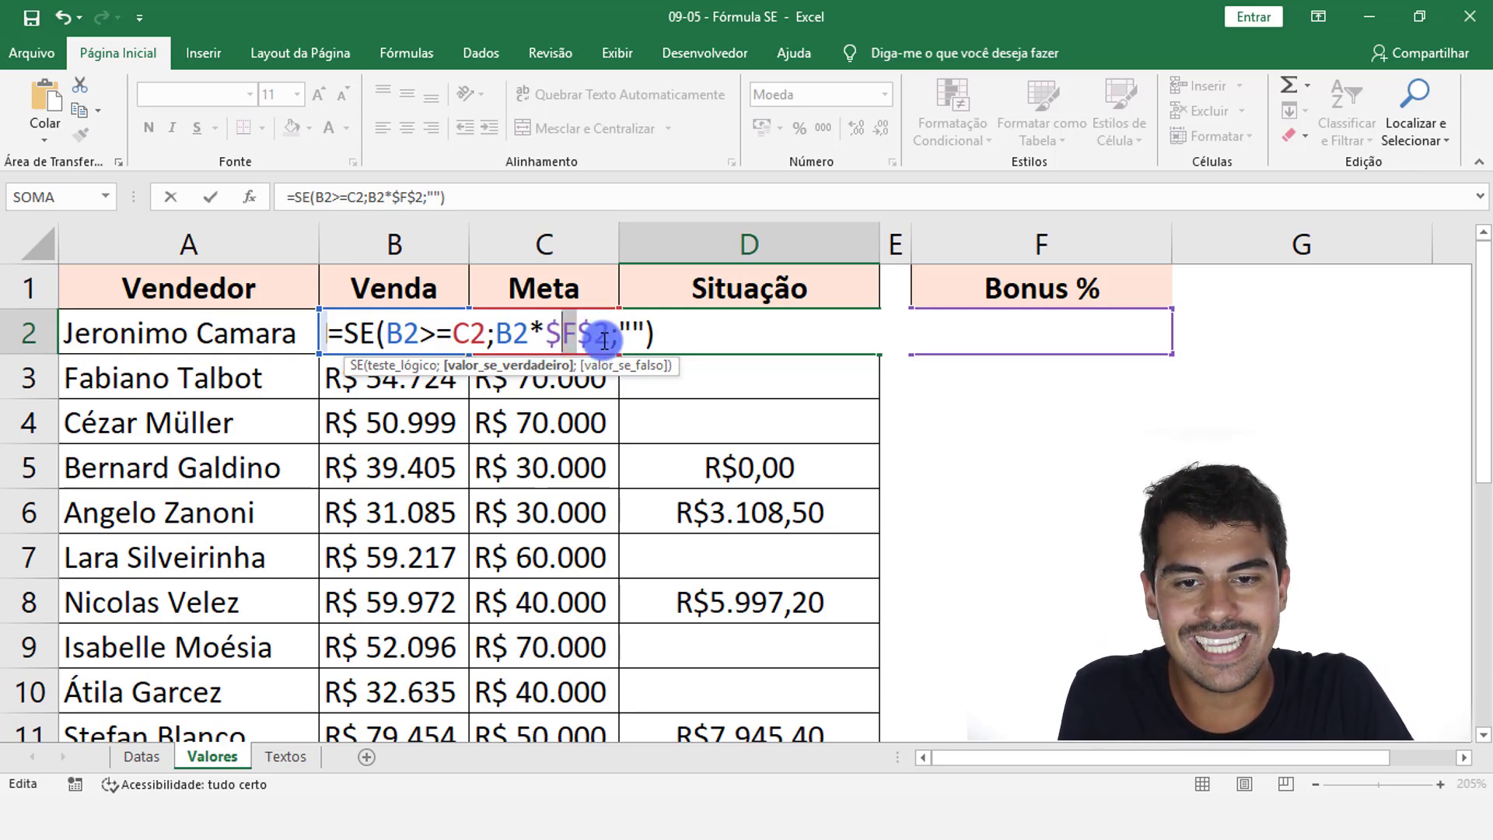
pyautogui.doubleClick(604, 340)
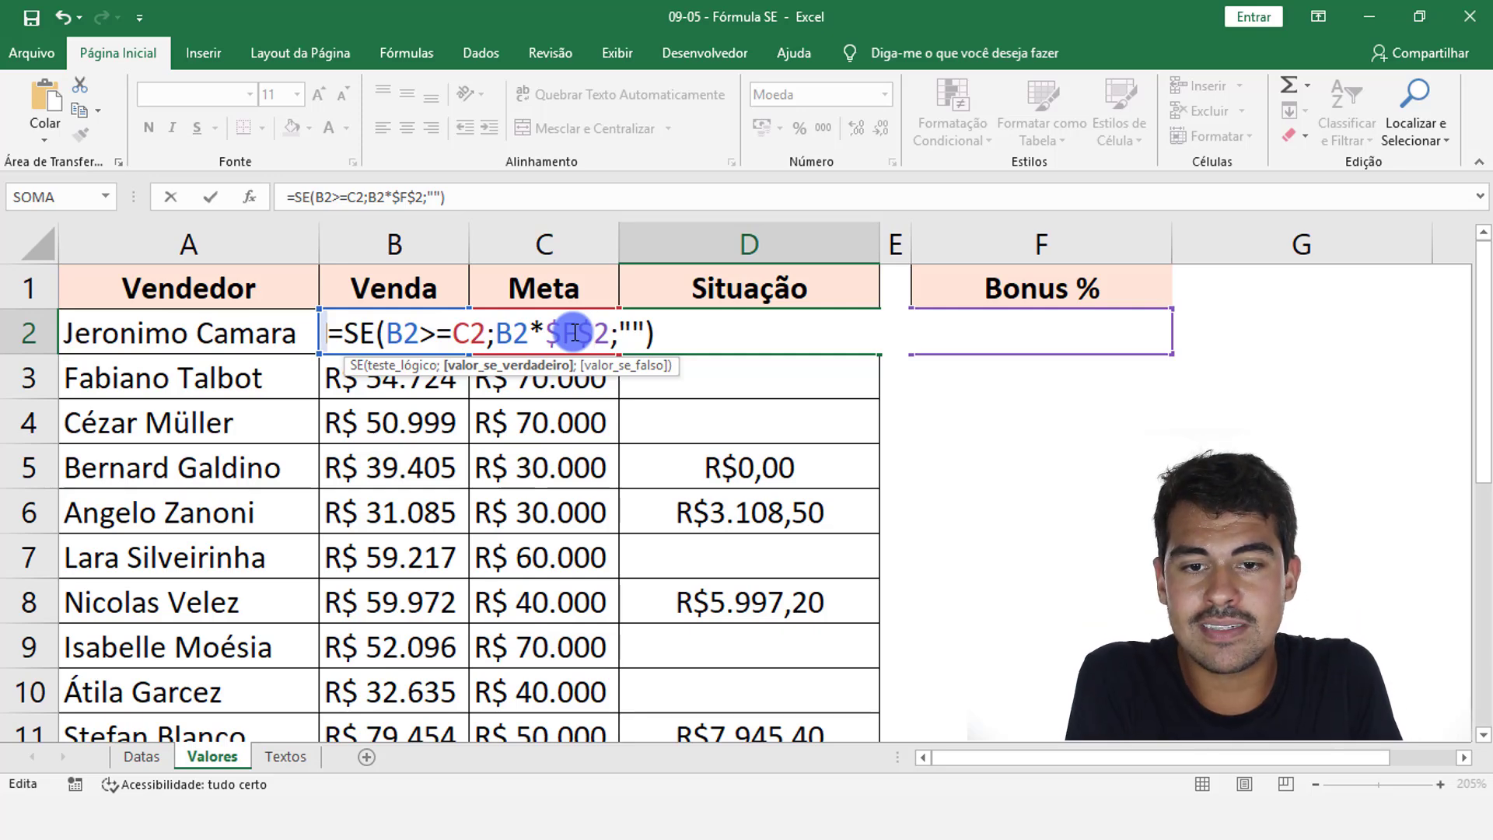
pyautogui.press('Return')
pyautogui.click(749, 336)
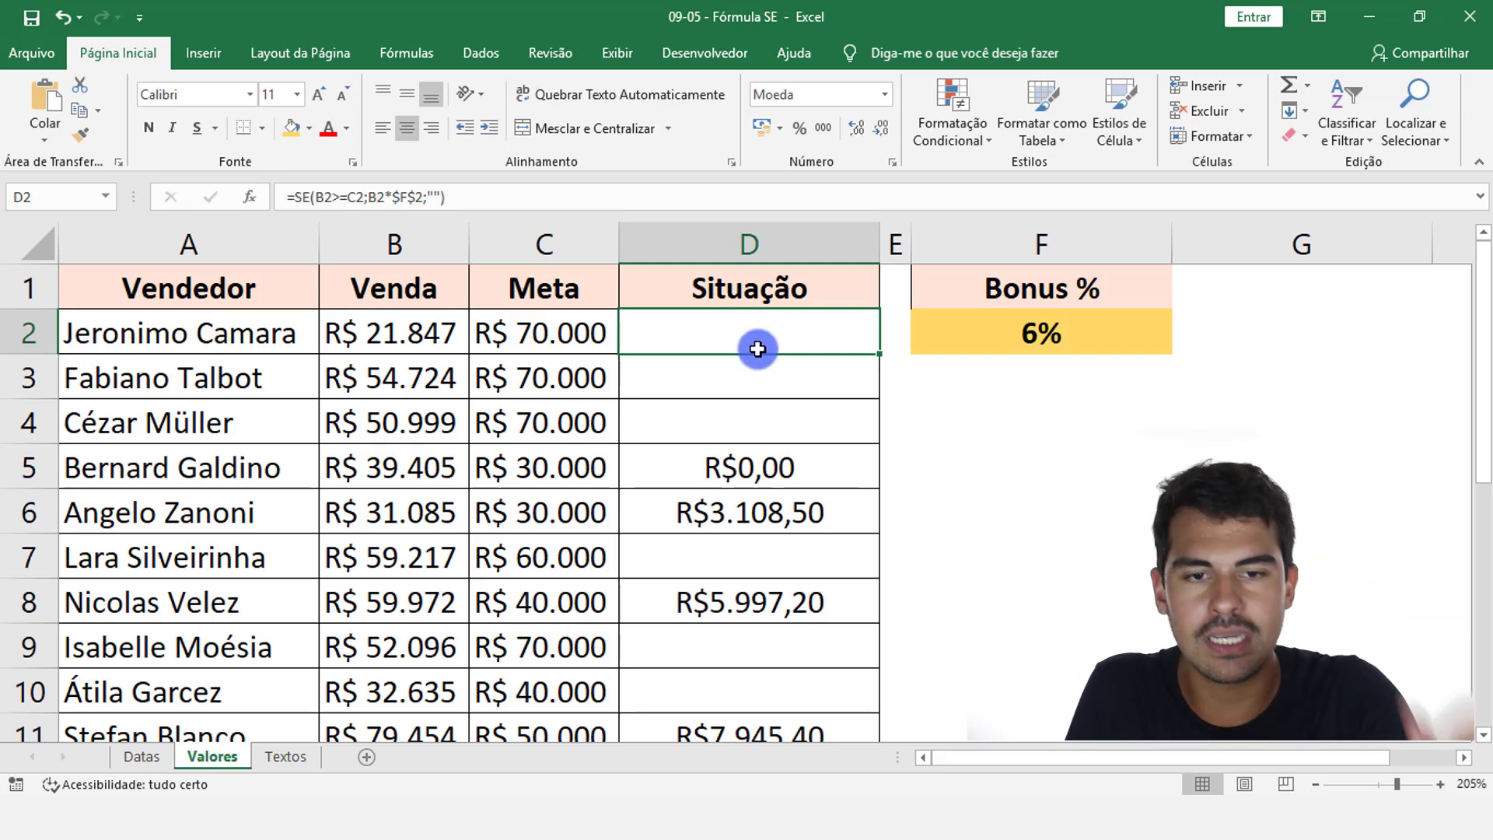
# Step: Recheck the D2 formula with its locked $F$2 reference and fill it down the Situação column to D14
pyautogui.click(858, 415)
pyautogui.click(831, 345)
pyautogui.doubleClick(839, 344)
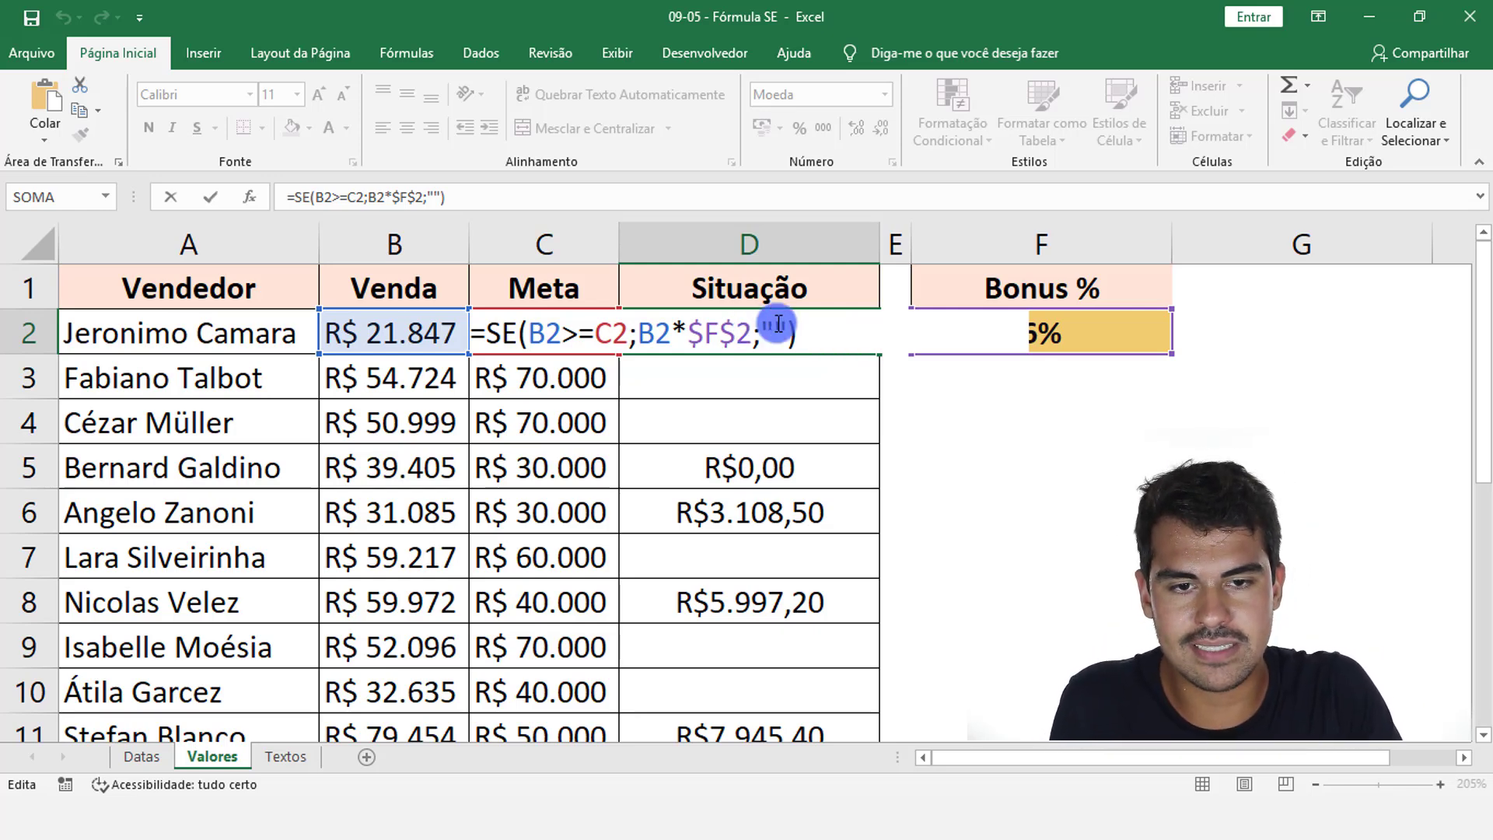
pyautogui.hotkey('ctrl', 'Return')
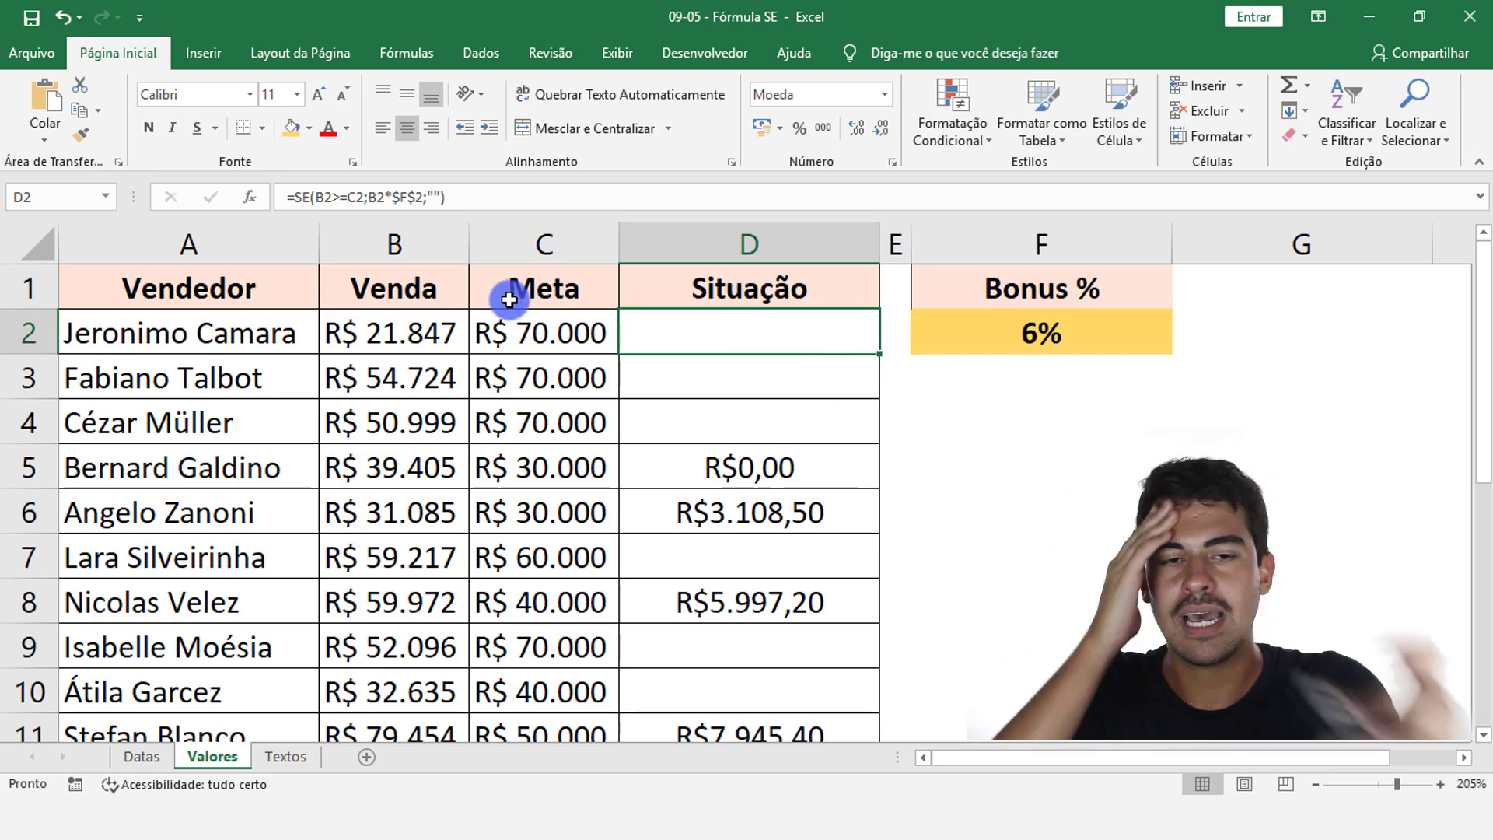
pyautogui.doubleClick(879, 354)
pyautogui.scroll(-4, 800, 400)
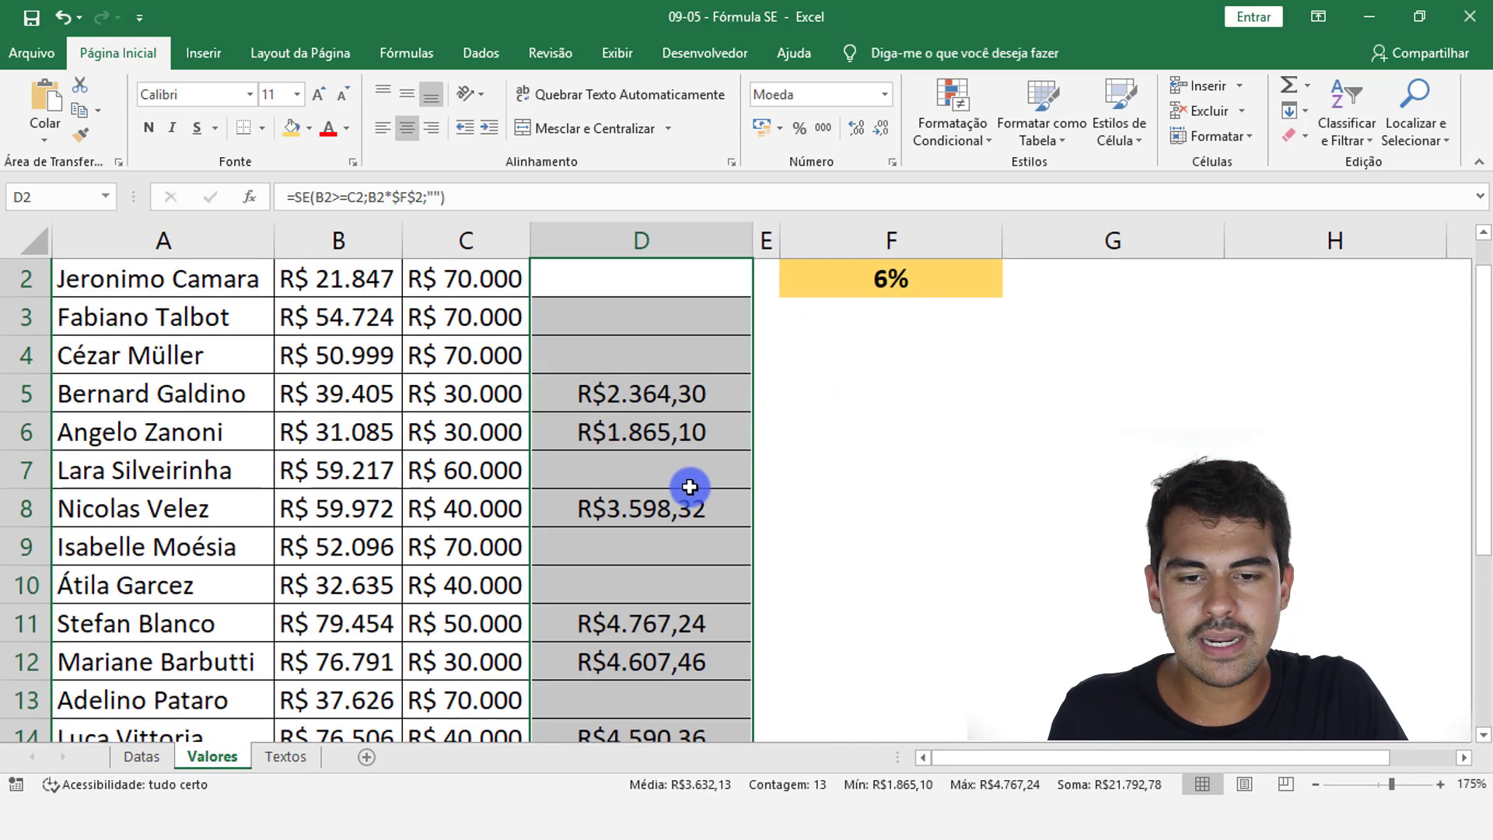
pyautogui.click(548, 636)
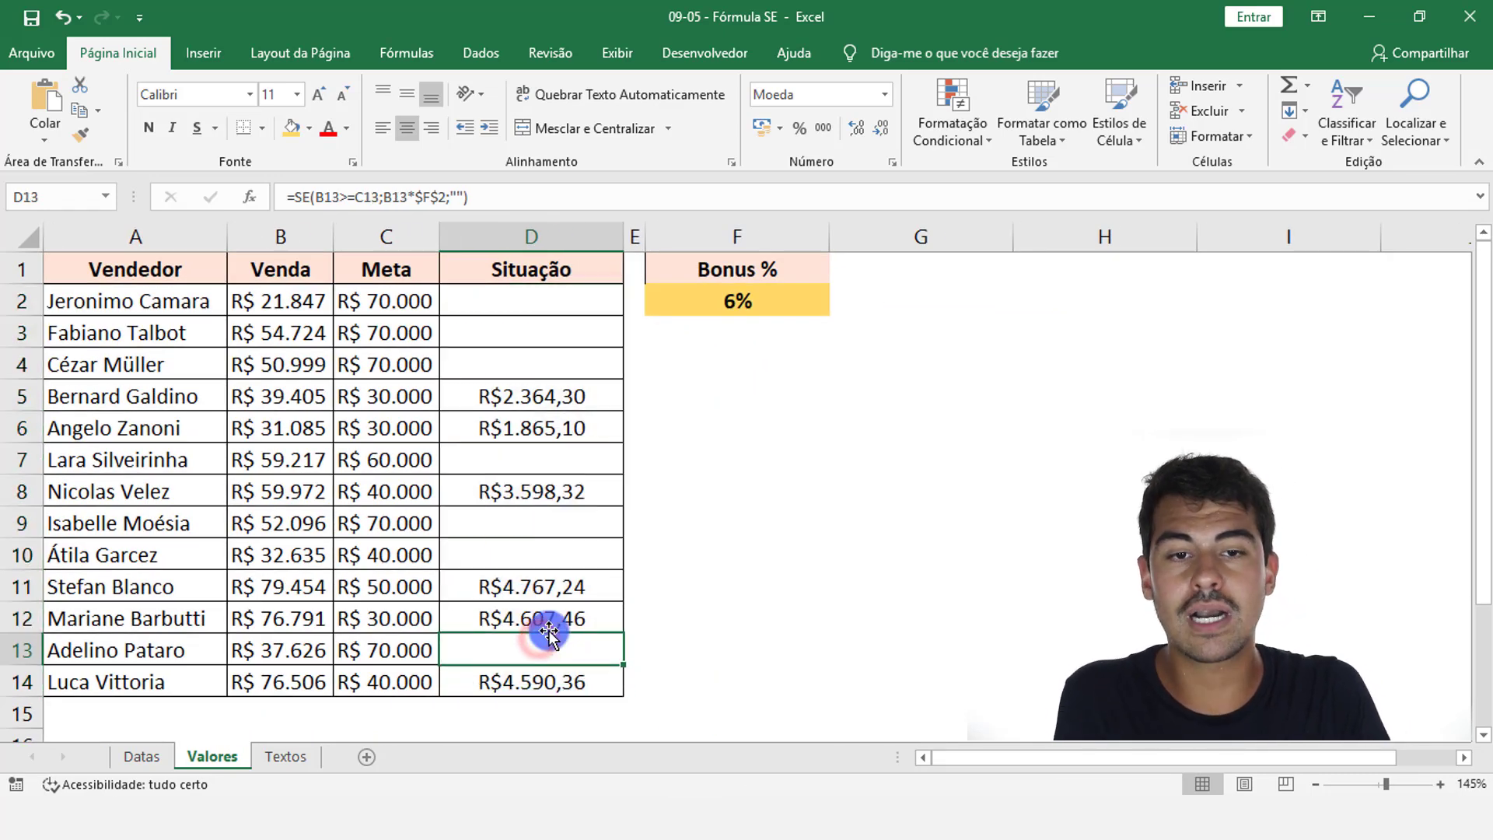
# Step: Try bonus rates of 10% and 15% in the Bonus % cell F2
pyautogui.click(719, 303)
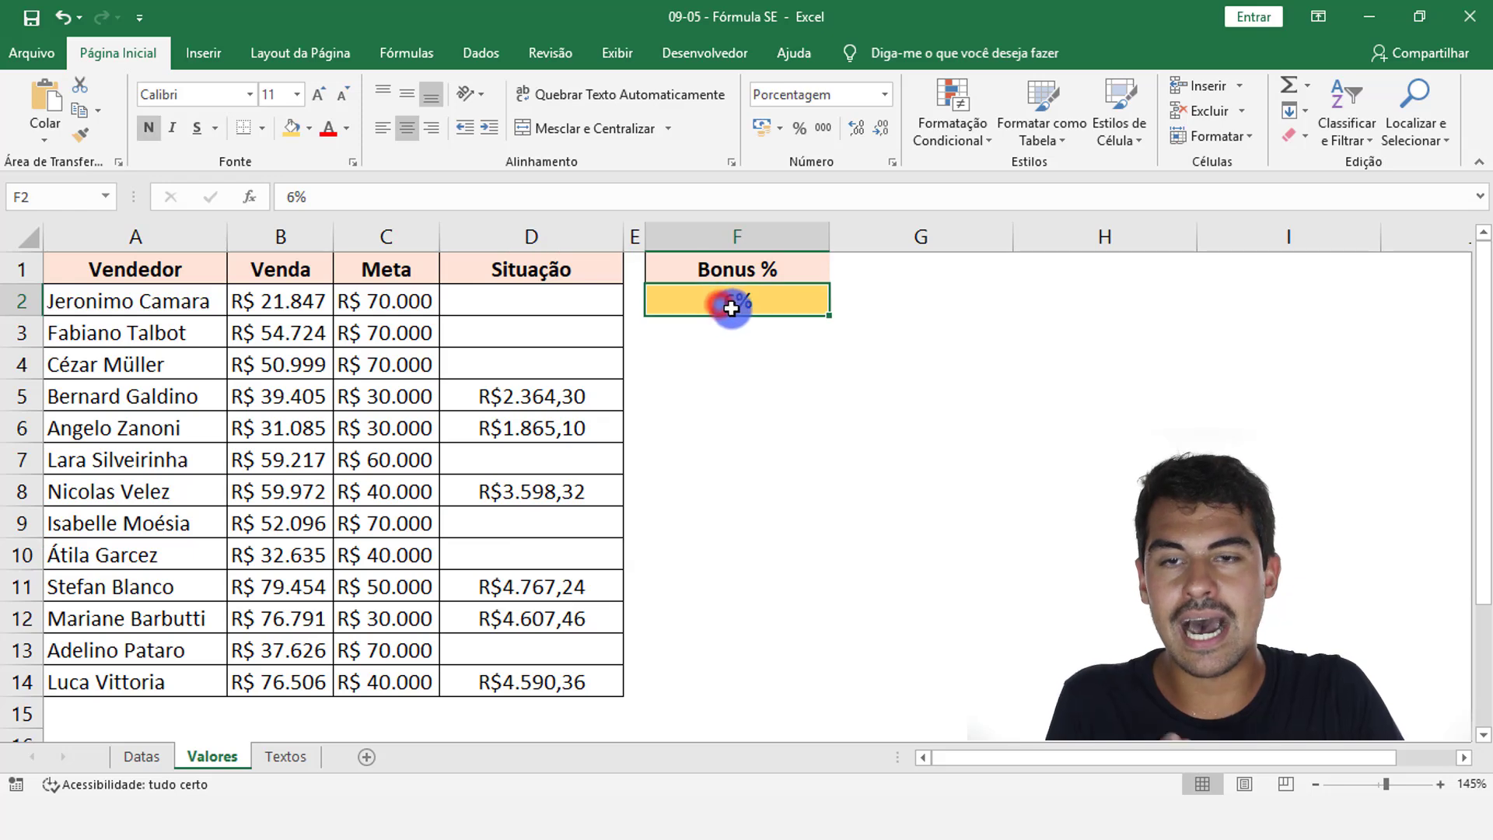
pyautogui.write('10')
pyautogui.press('Return')
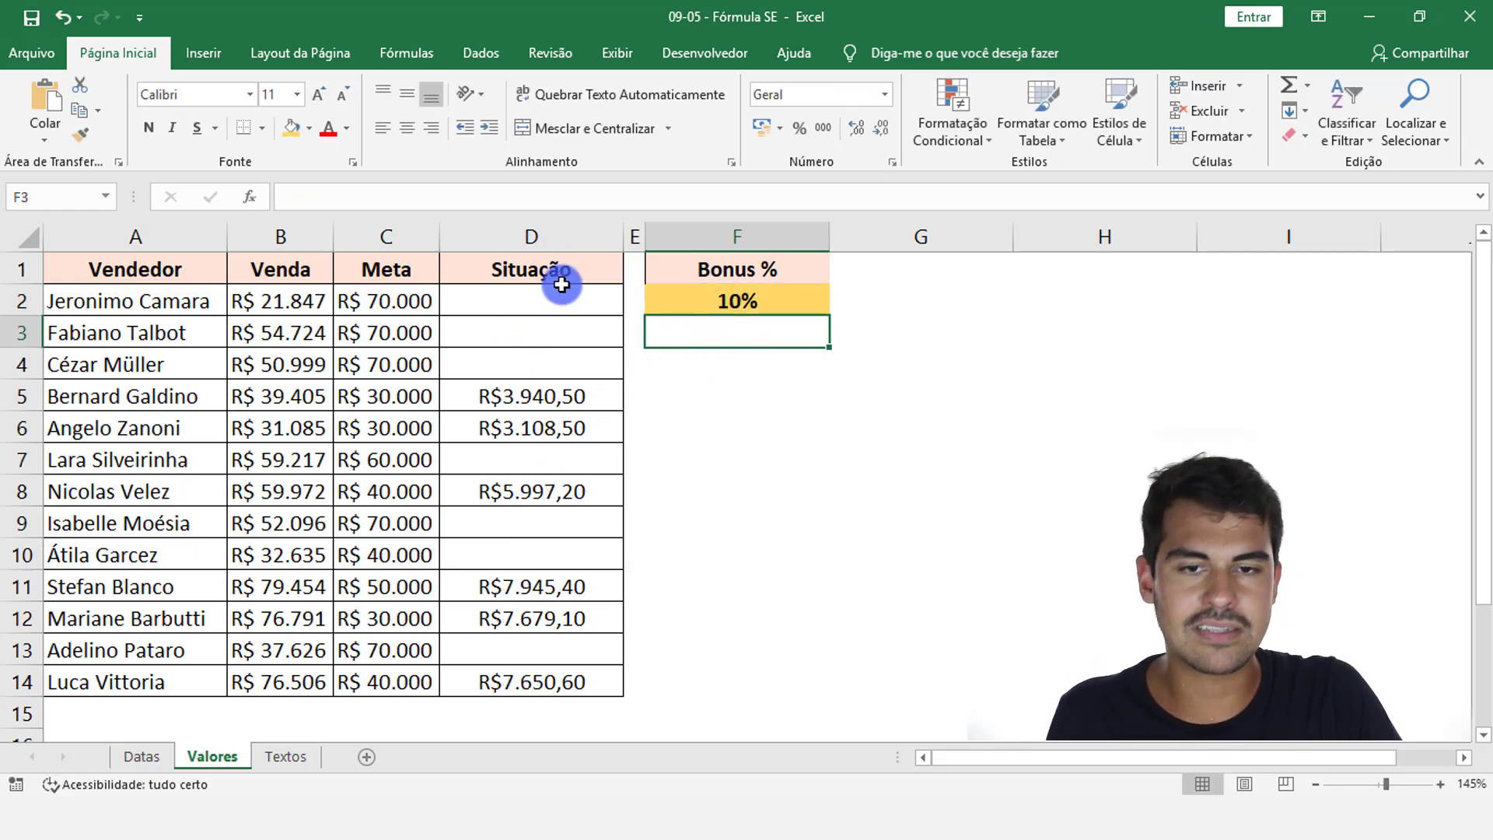
pyautogui.click(782, 301)
pyautogui.write('15')
pyautogui.press('Return')
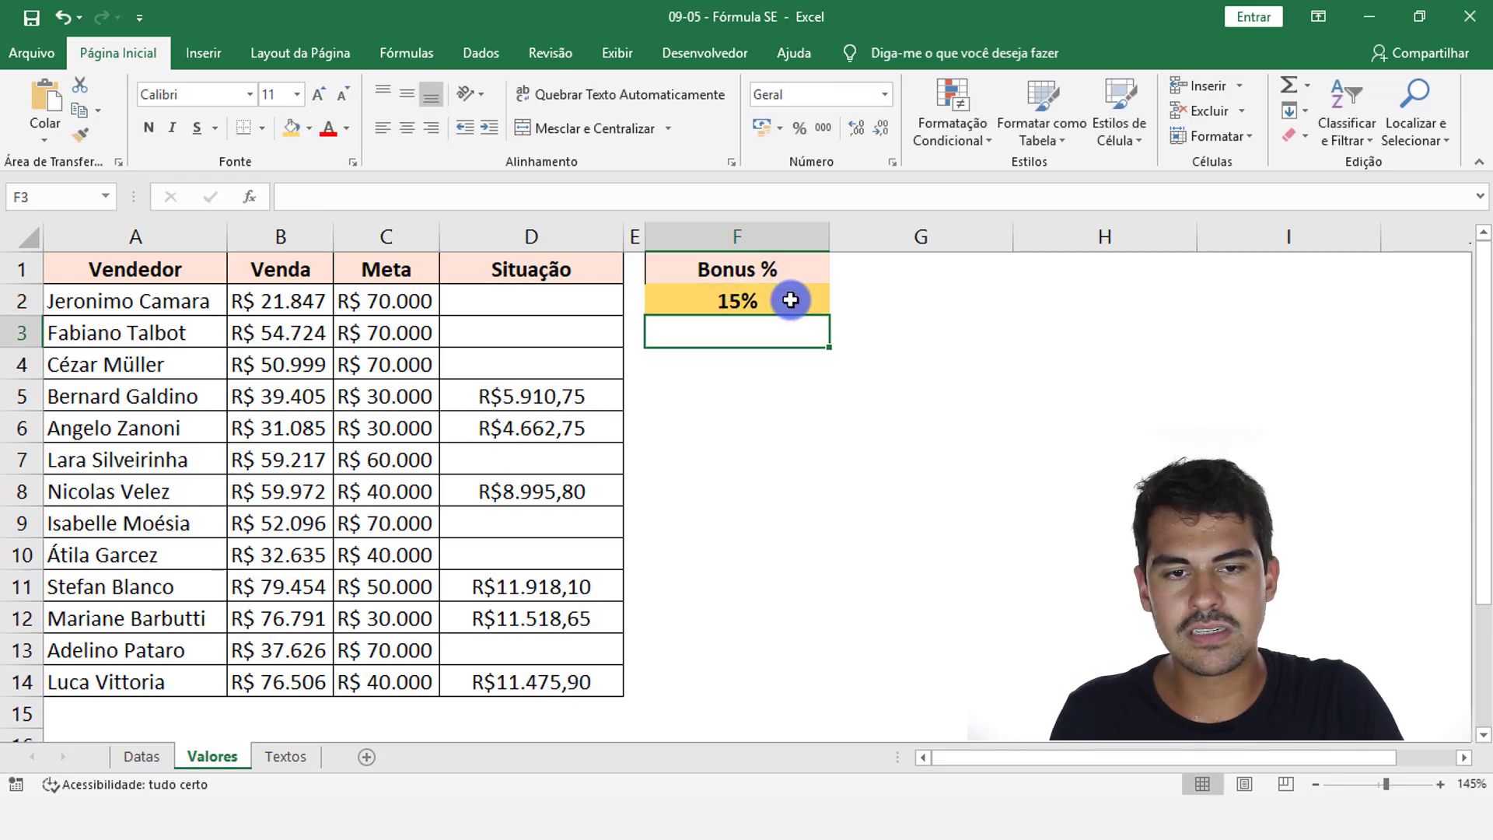
# Step: Set the bonus rate in F2 to 12%
pyautogui.click(790, 300)
pyautogui.write('12')
pyautogui.press('Return')
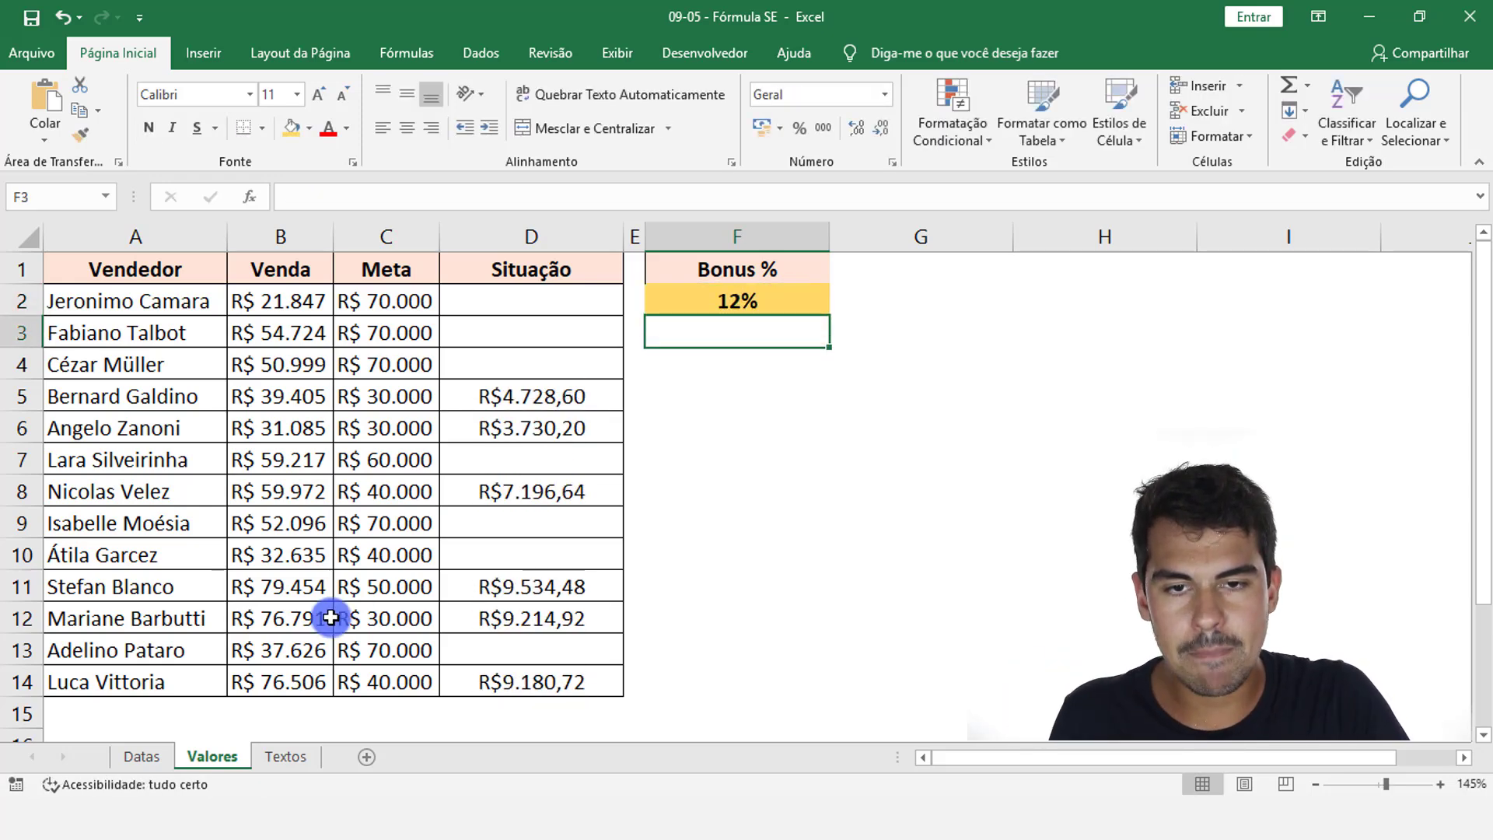
# Step: Review the Situação results in D2:D14 alongside the Venda, Meta and Bonus % columns that feed them
pyautogui.moveTo(507, 305); pyautogui.dragTo(535, 675)
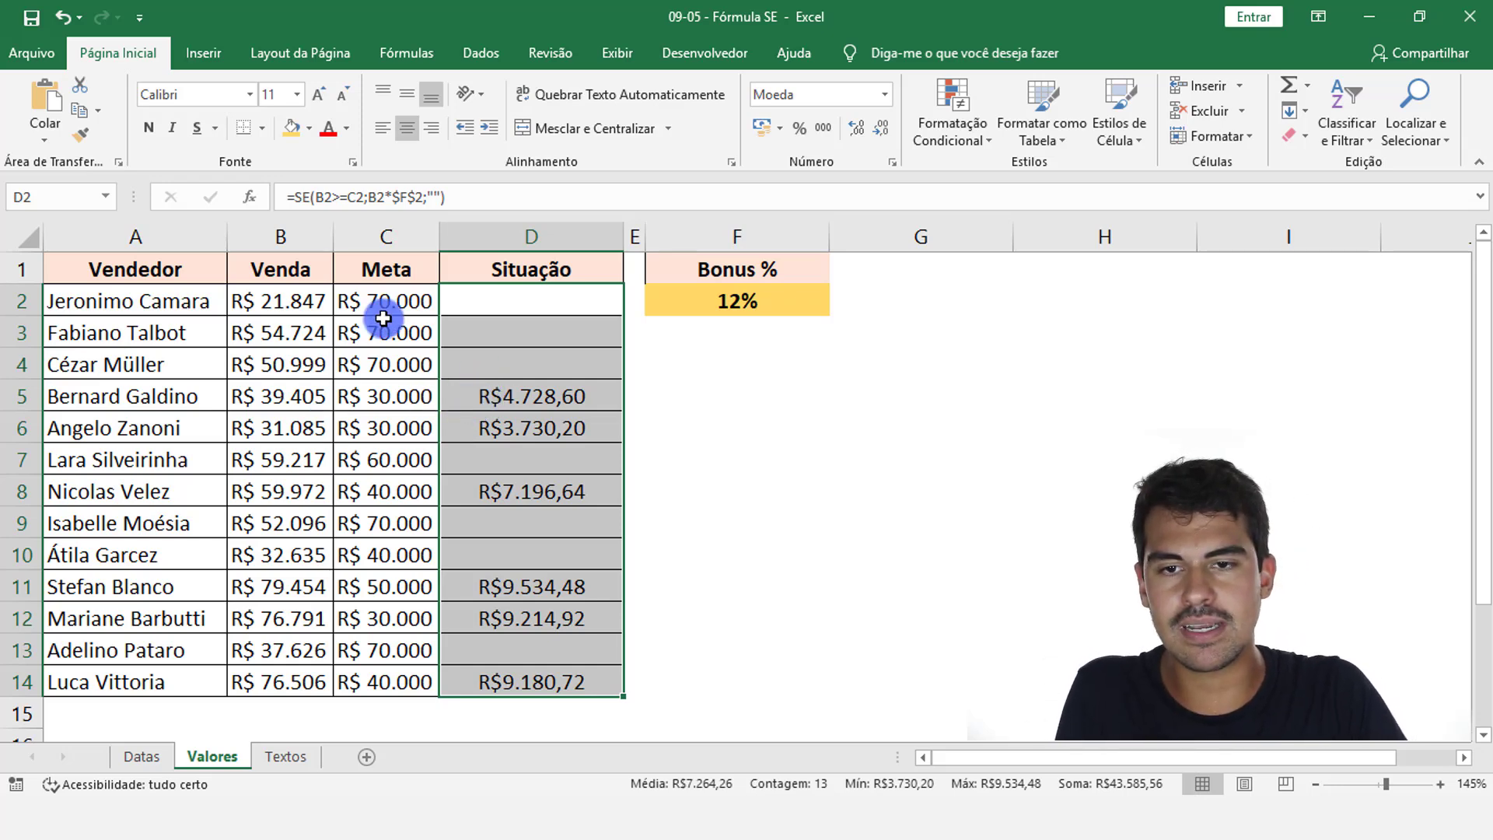
pyautogui.click(310, 236)
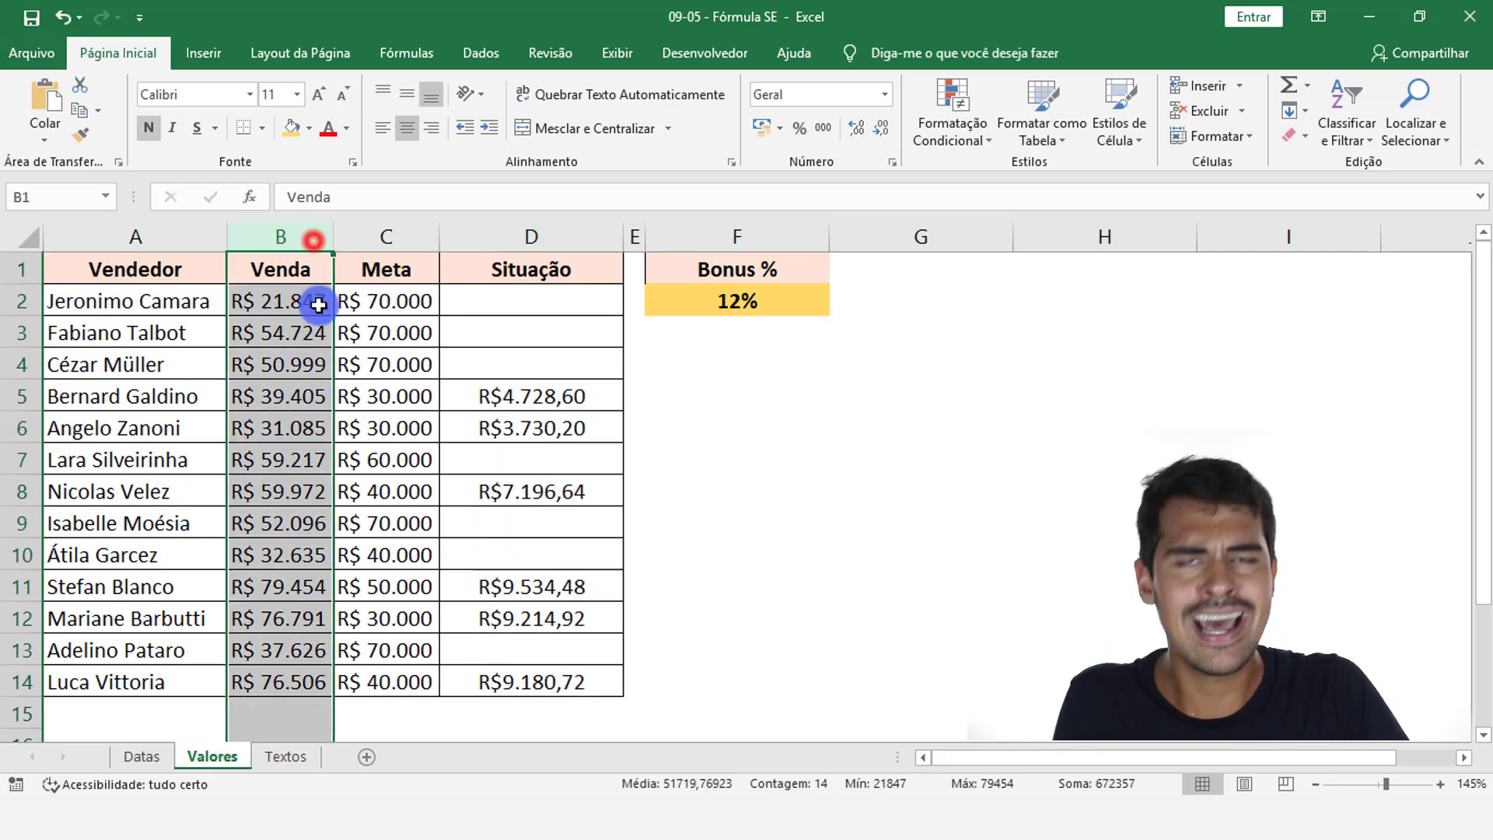
pyautogui.click(399, 236)
pyautogui.click(738, 247)
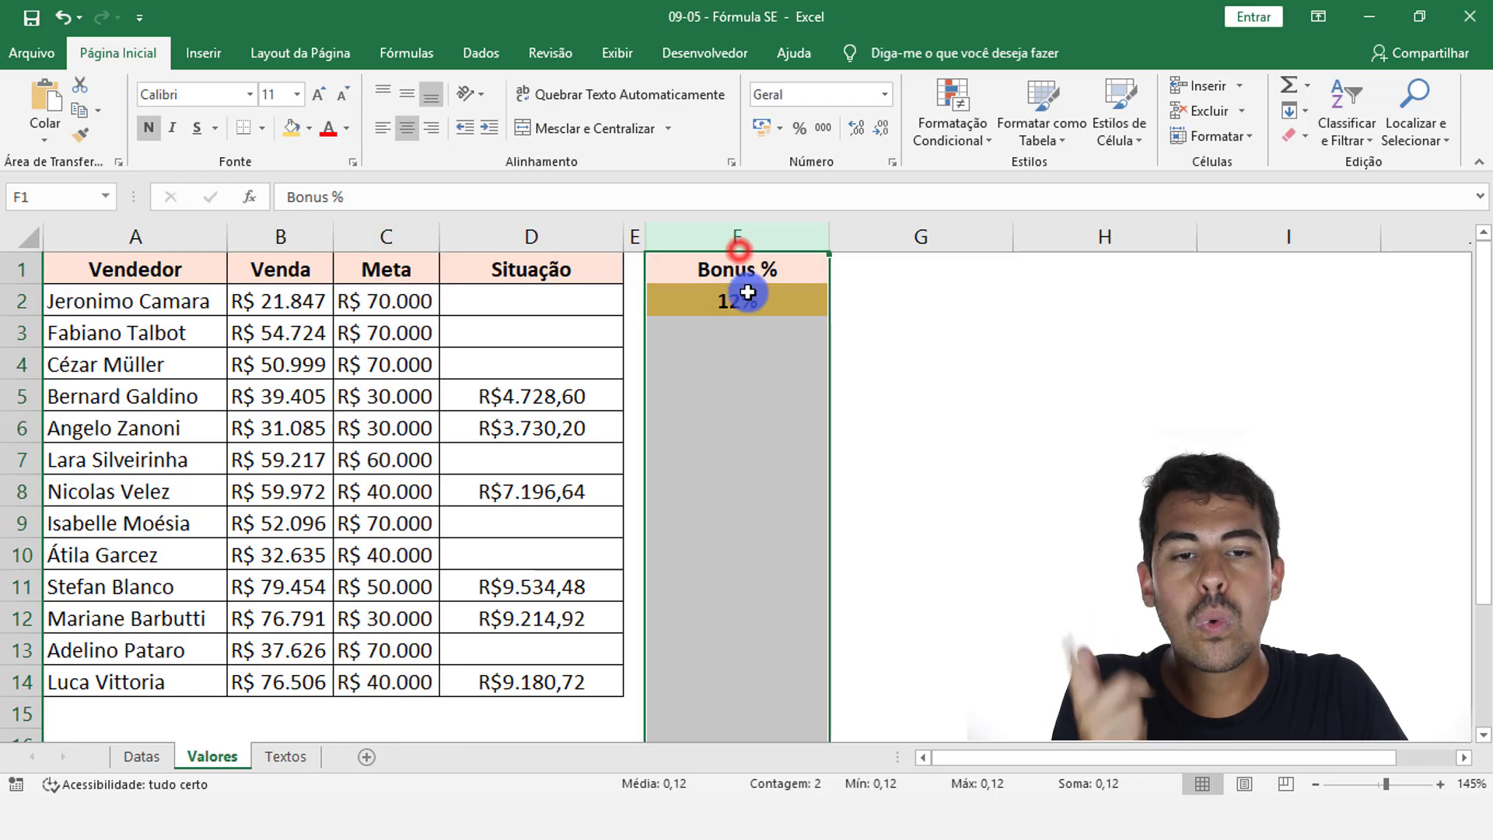
pyautogui.click(747, 293)
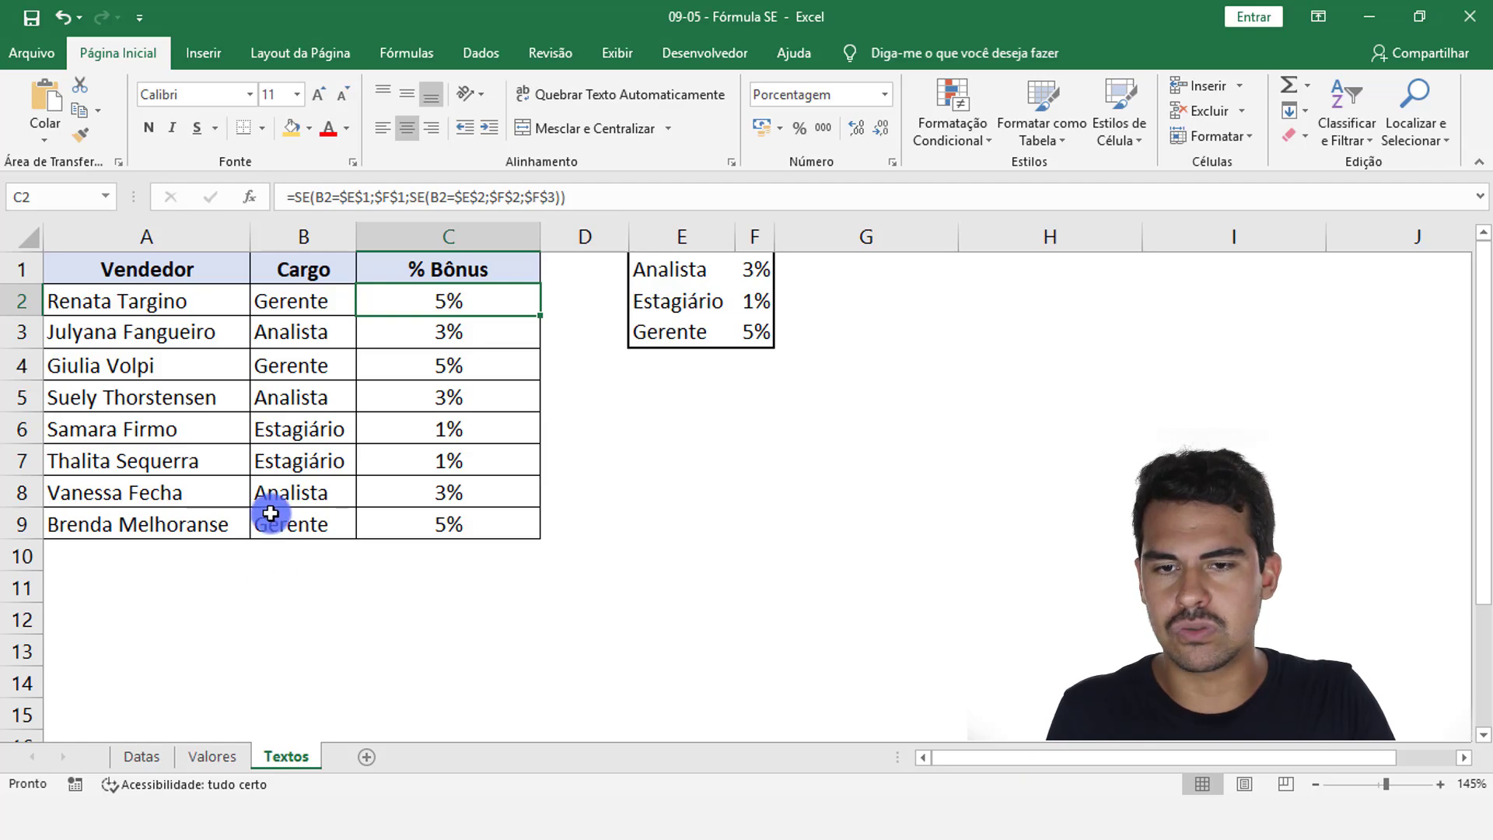
# Step: On the Textos sheet, narrow column D to a thin gap between the vendor table and the rate list
pyautogui.click(311, 429)
pyautogui.click(383, 308)
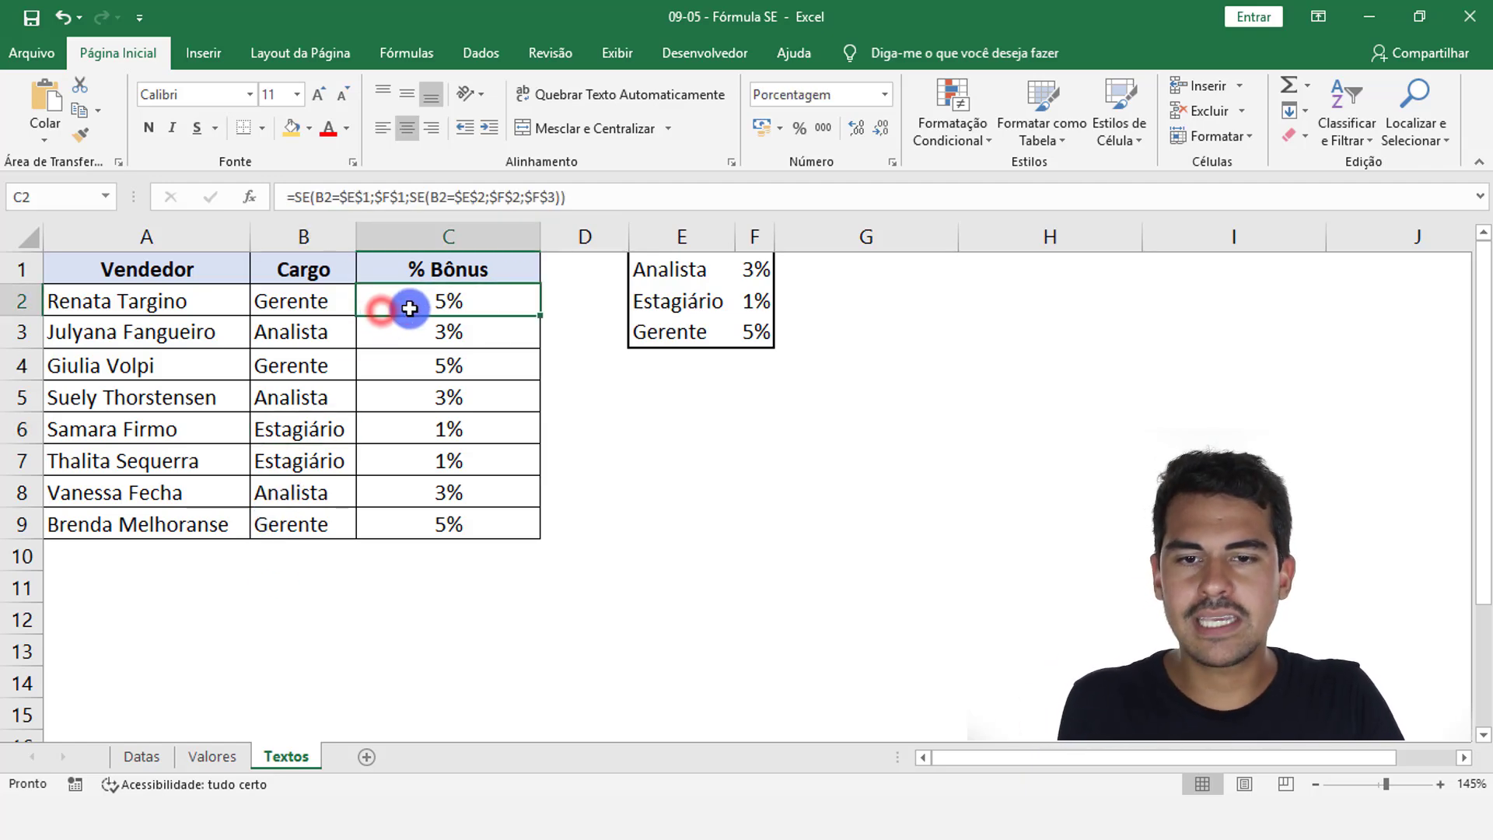
pyautogui.click(179, 239)
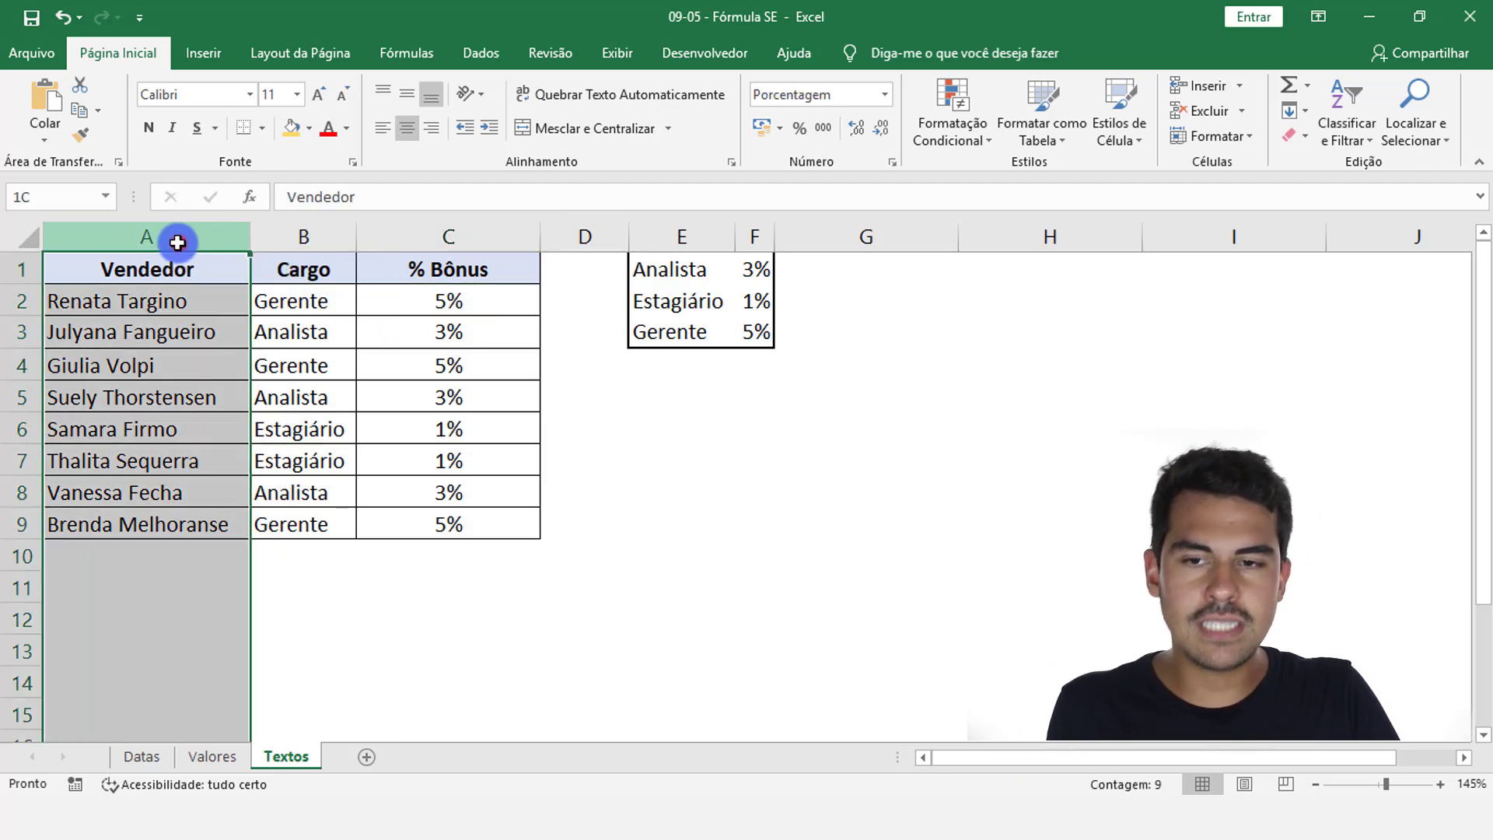
pyautogui.click(208, 318)
pyautogui.click(575, 235)
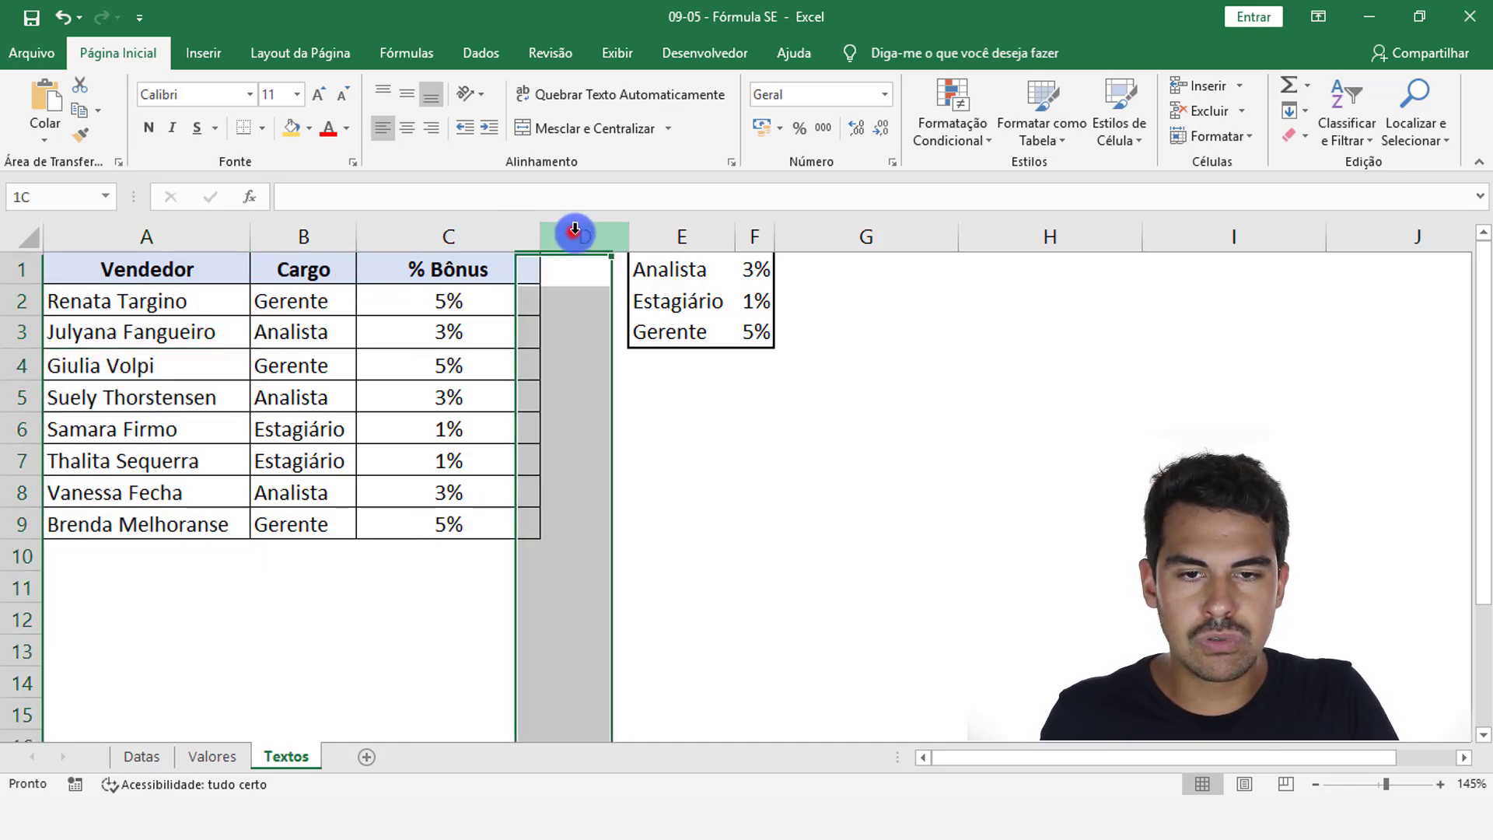
pyautogui.moveTo(626, 246); pyautogui.dragTo(558, 236)
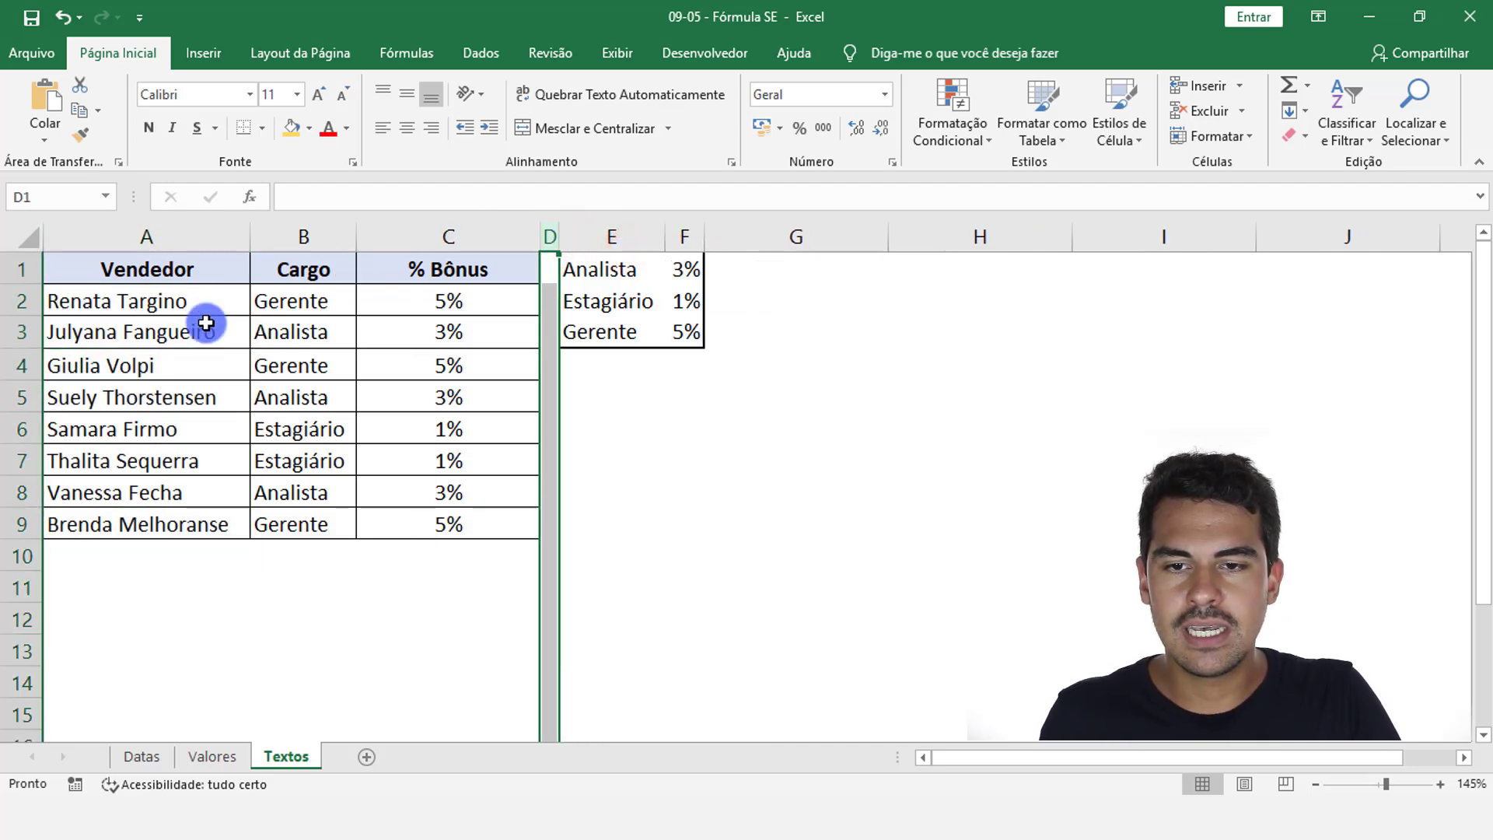
# Step: Examine the job titles in the Cargo column and the bonus rate list in E1:F3
pyautogui.click(207, 322)
pyautogui.scroll(2, 356, 340)
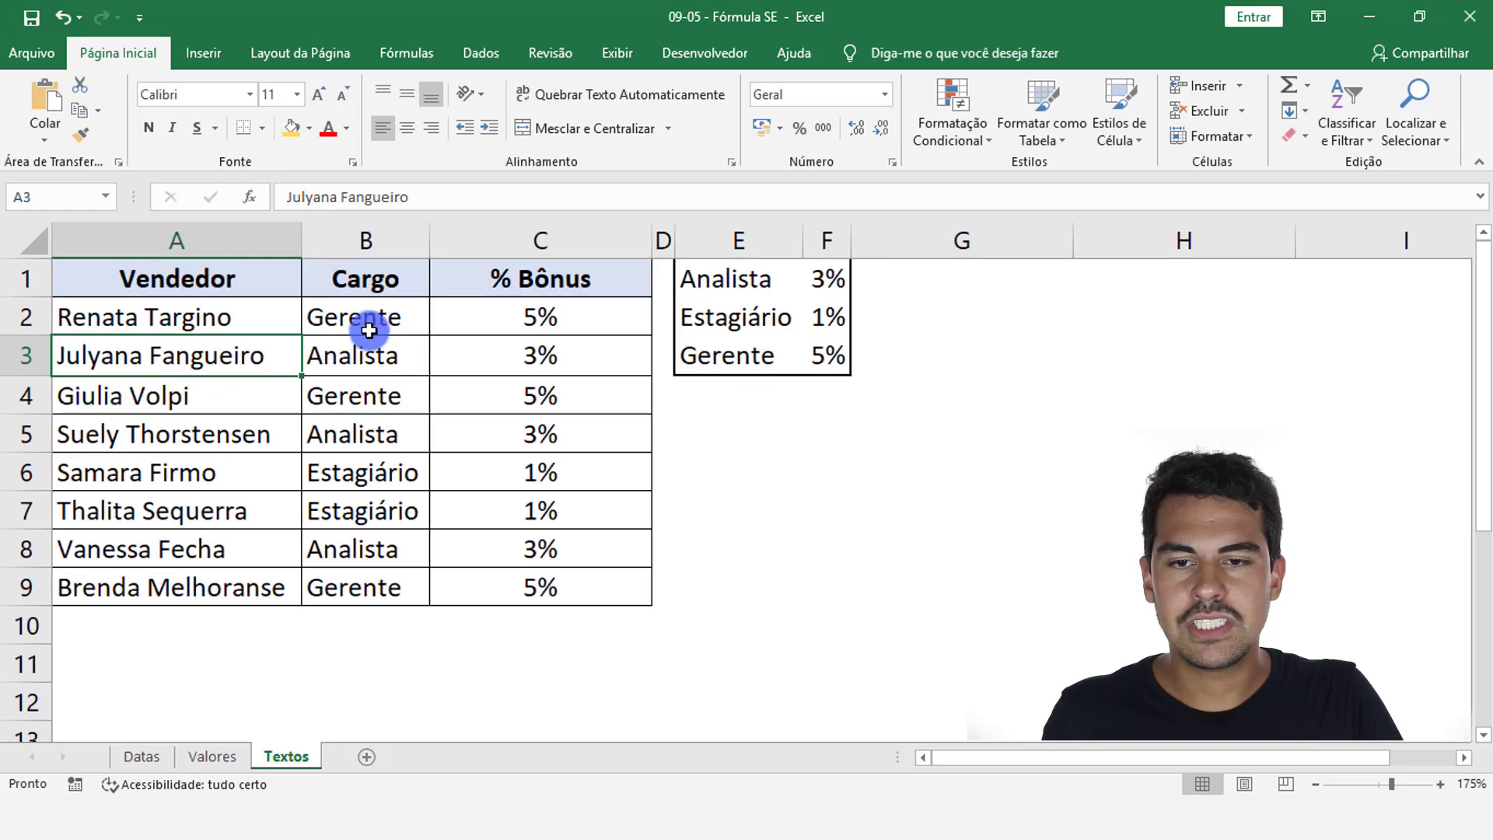
pyautogui.click(360, 323)
pyautogui.click(376, 356)
pyautogui.click(396, 475)
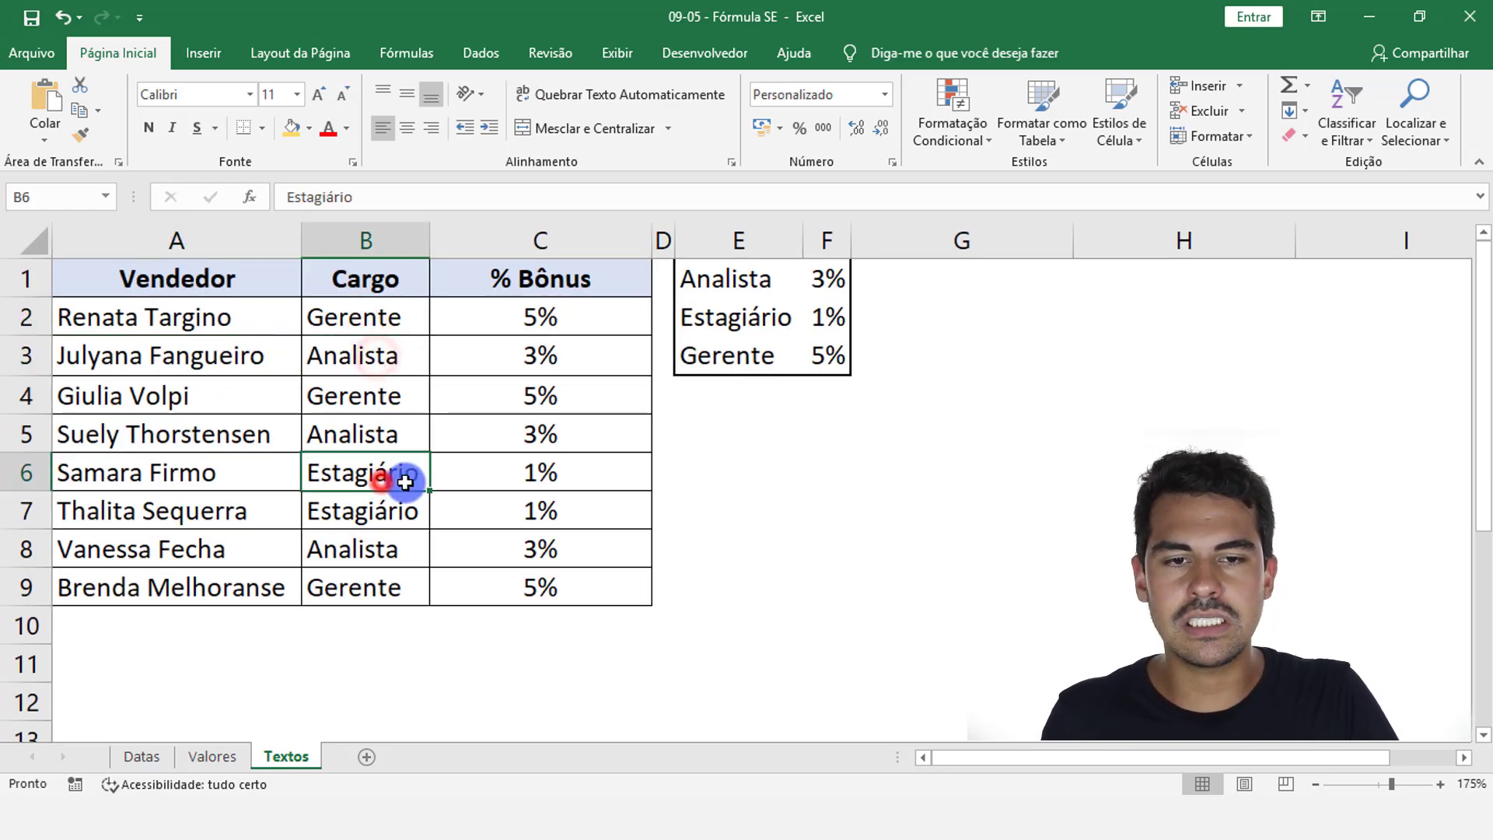
pyautogui.scroll(1, 623, 469)
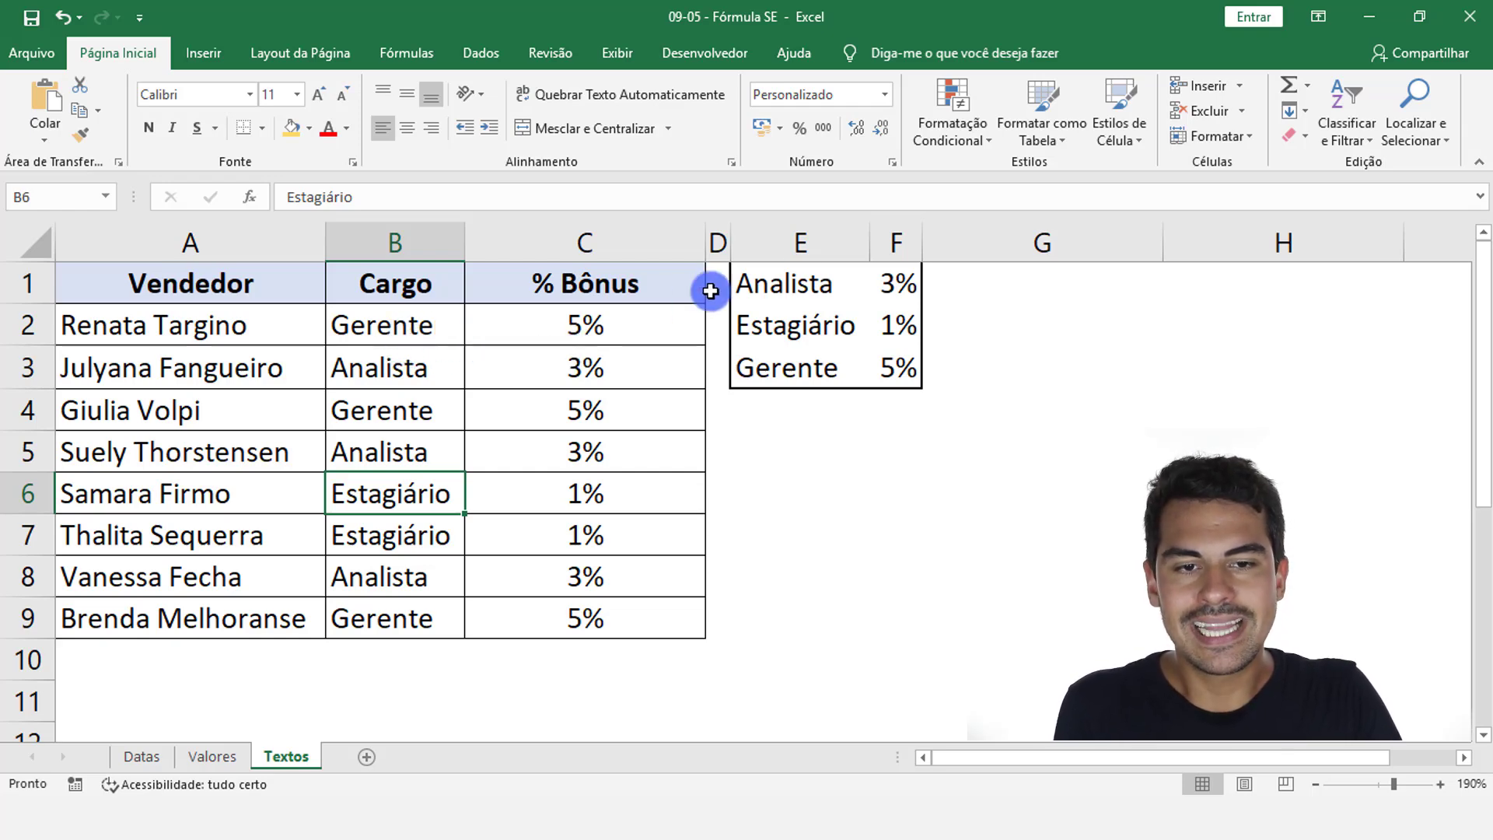
pyautogui.moveTo(786, 283); pyautogui.dragTo(889, 367)
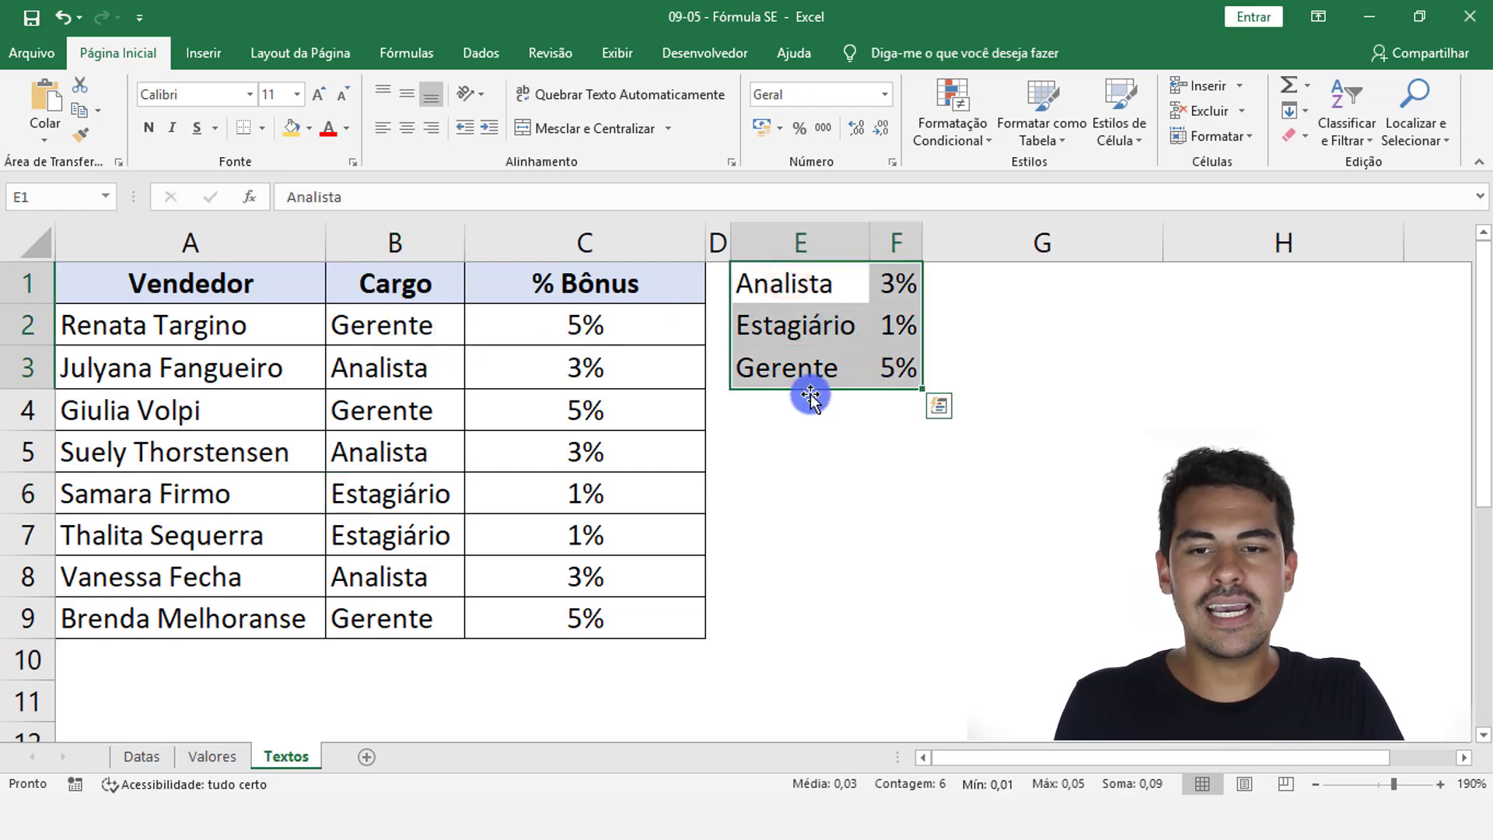
# Step: Compare the Gerente, Analista and Estagiário entries in rows 2, 3 and 6 with their % Bônus cells
pyautogui.click(418, 331)
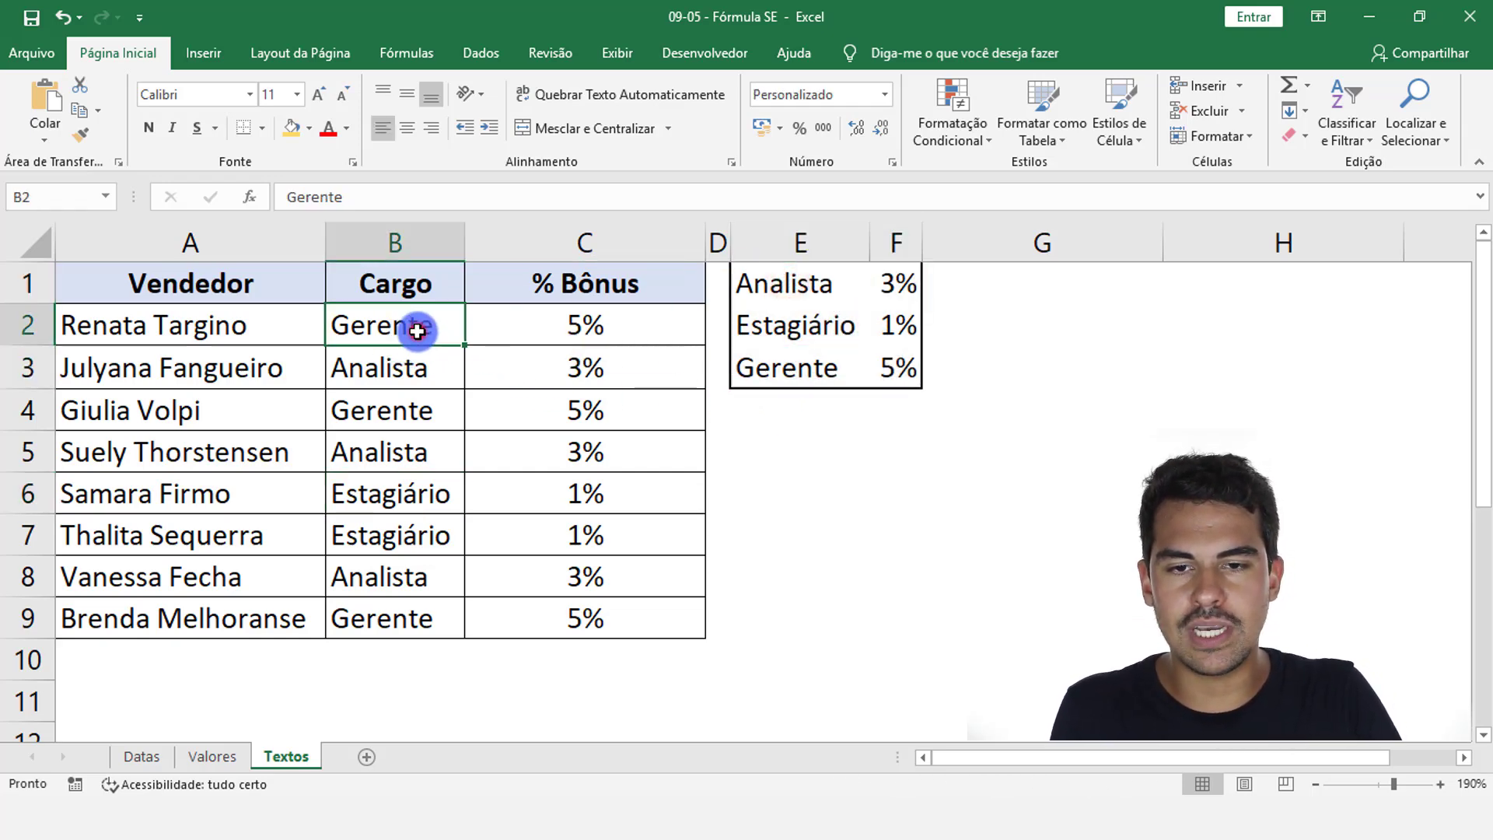
pyautogui.click(570, 326)
pyautogui.click(583, 237)
pyautogui.click(570, 325)
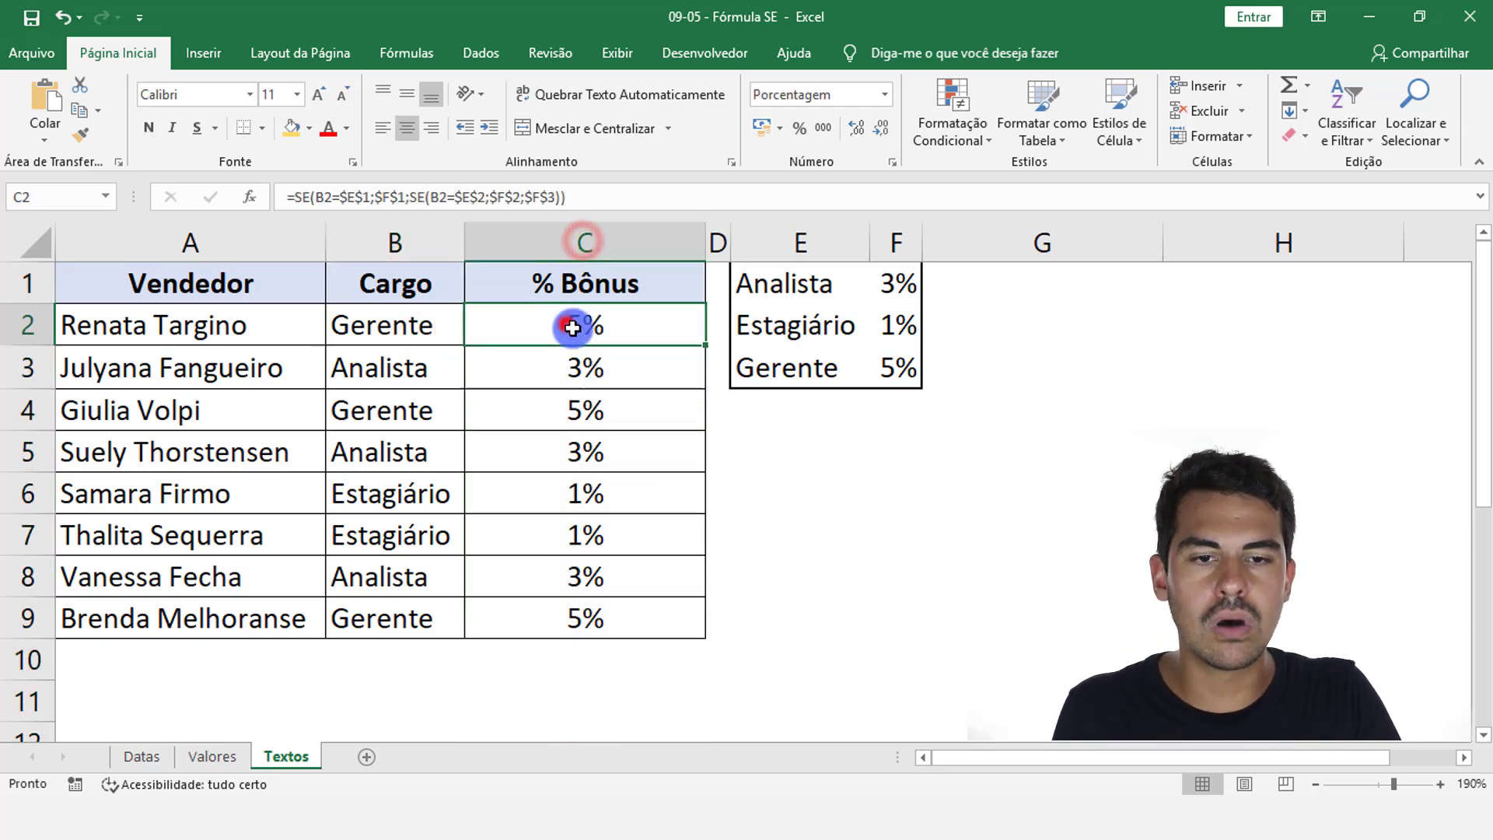
pyautogui.click(408, 372)
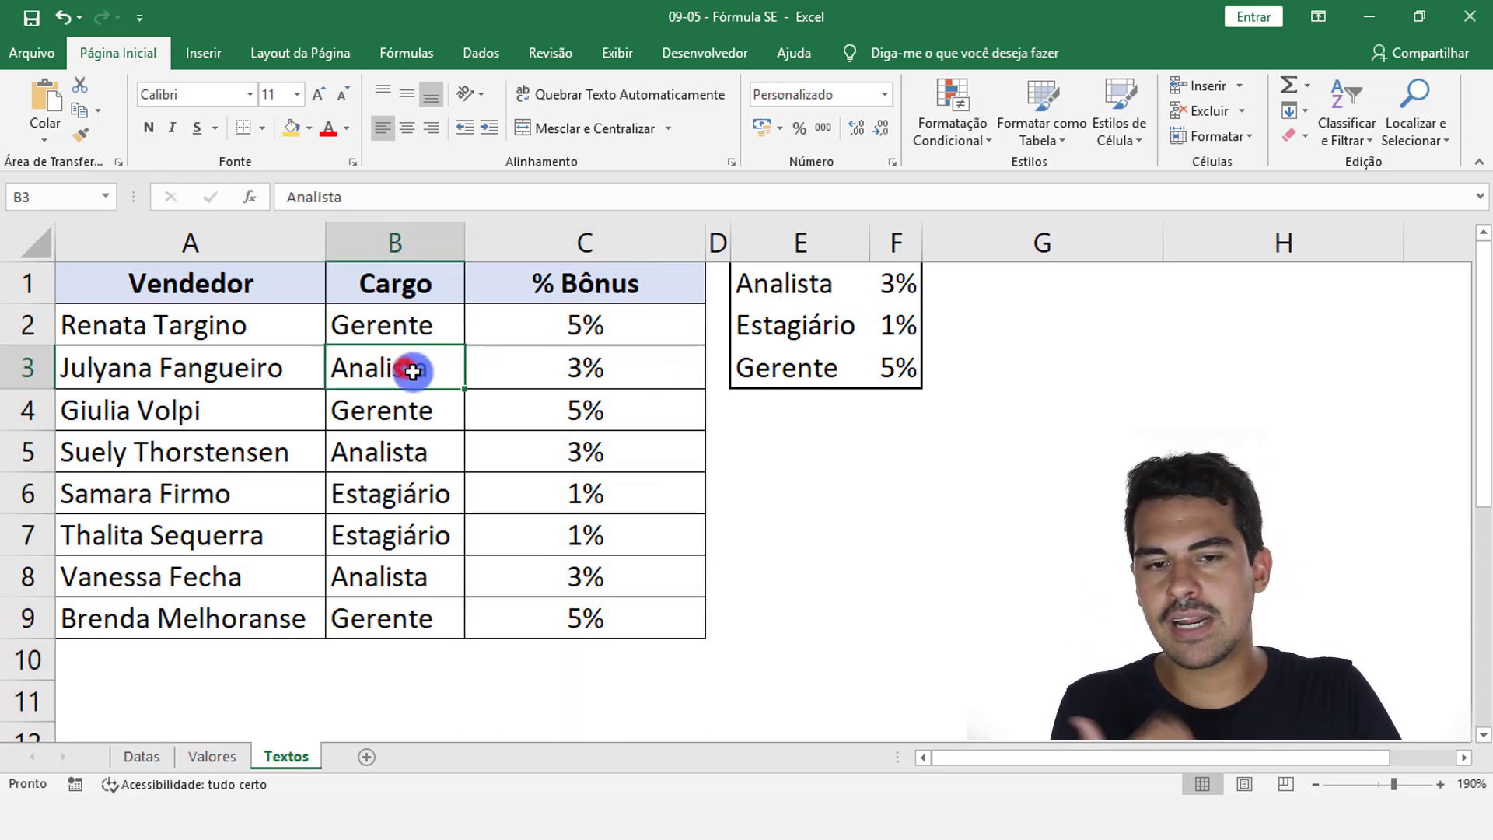
pyautogui.click(583, 372)
pyautogui.click(395, 495)
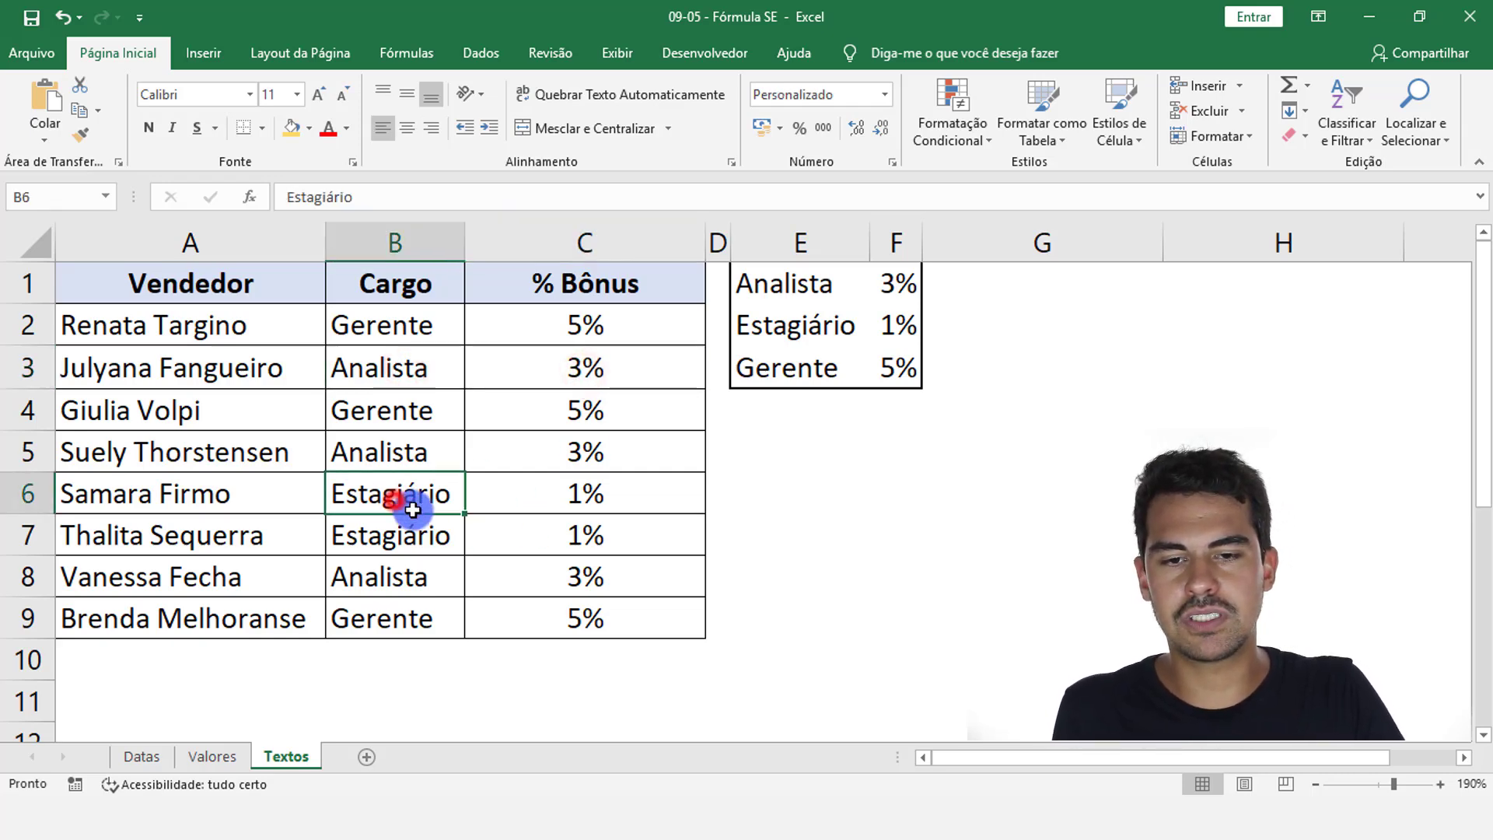
pyautogui.click(603, 484)
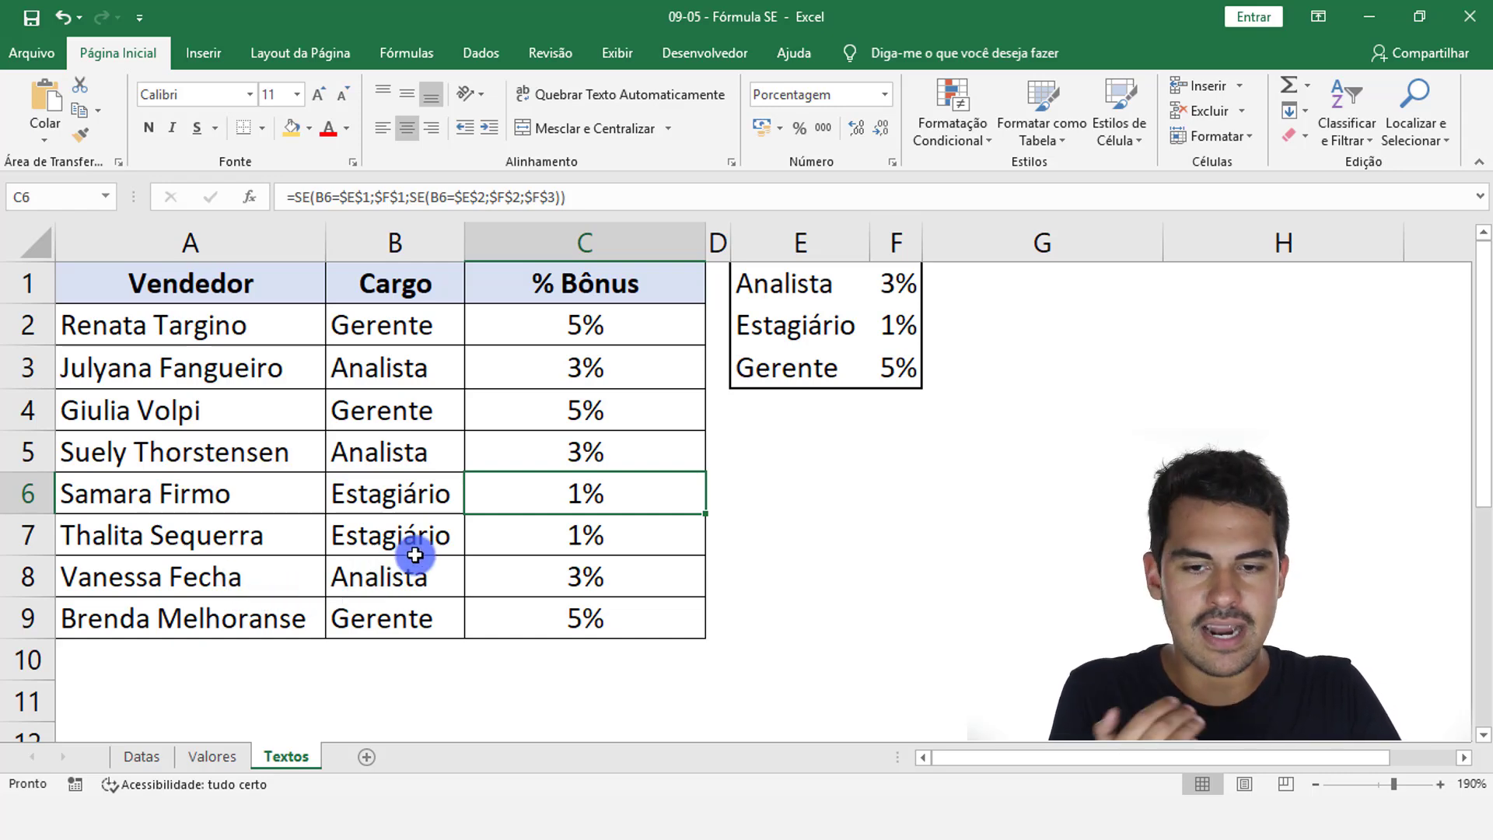
# Step: Change the Cargo in B8 to Gerente so its % Bônus recalculates
pyautogui.click(407, 581)
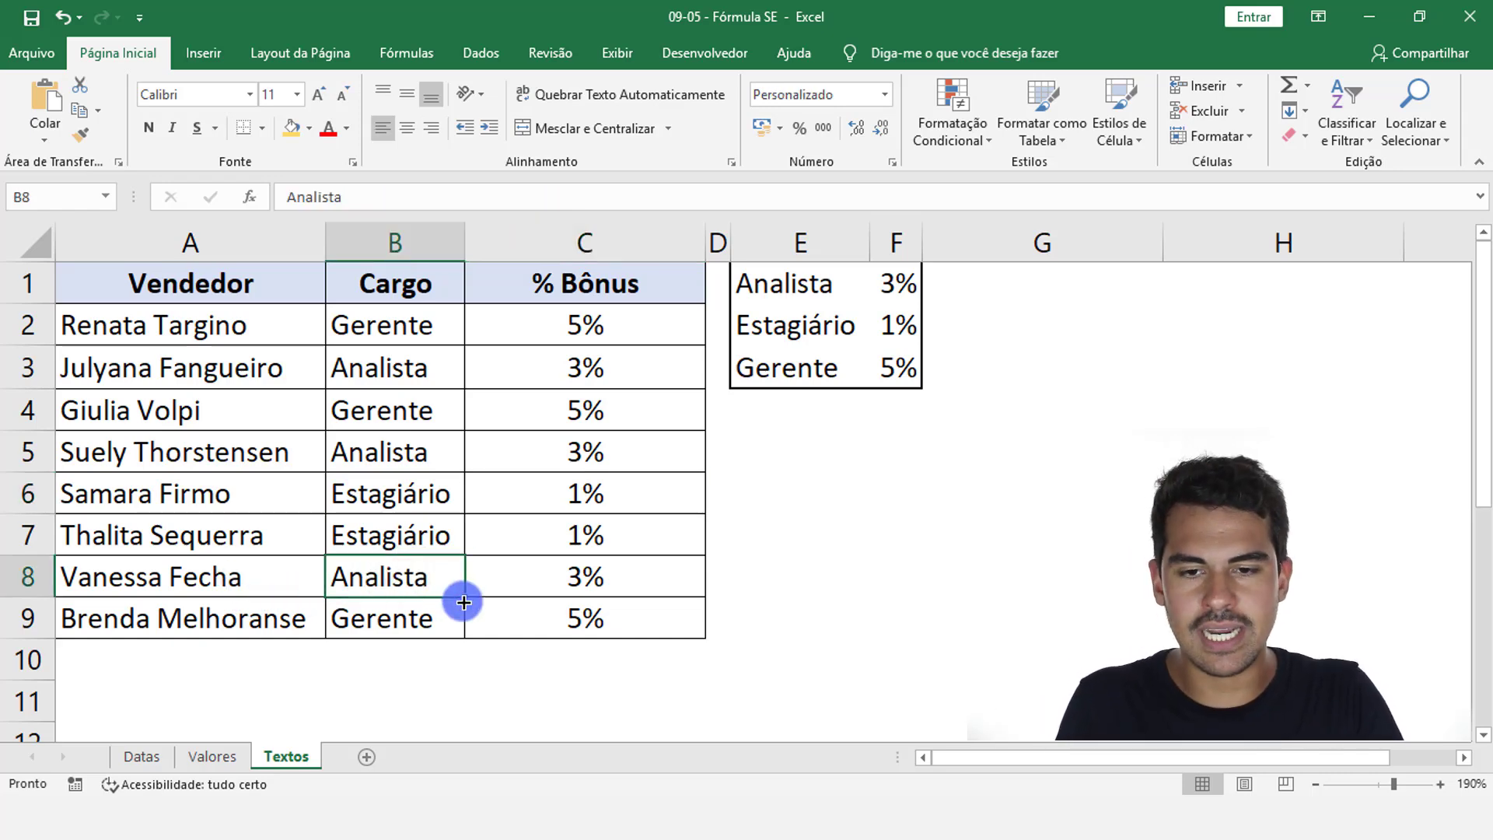
pyautogui.hotkey('shift', 'Right')
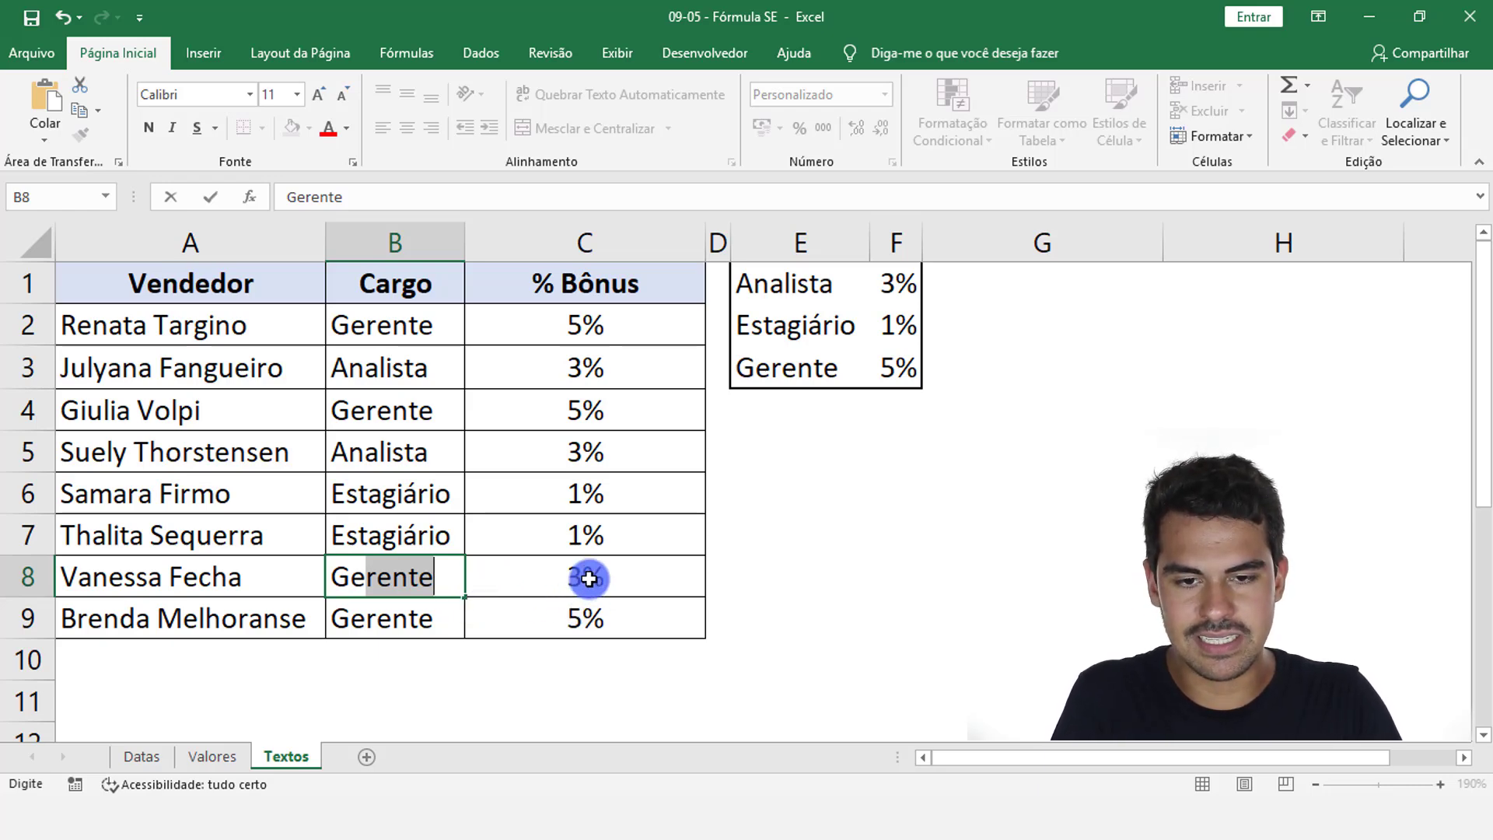
pyautogui.press('Return')
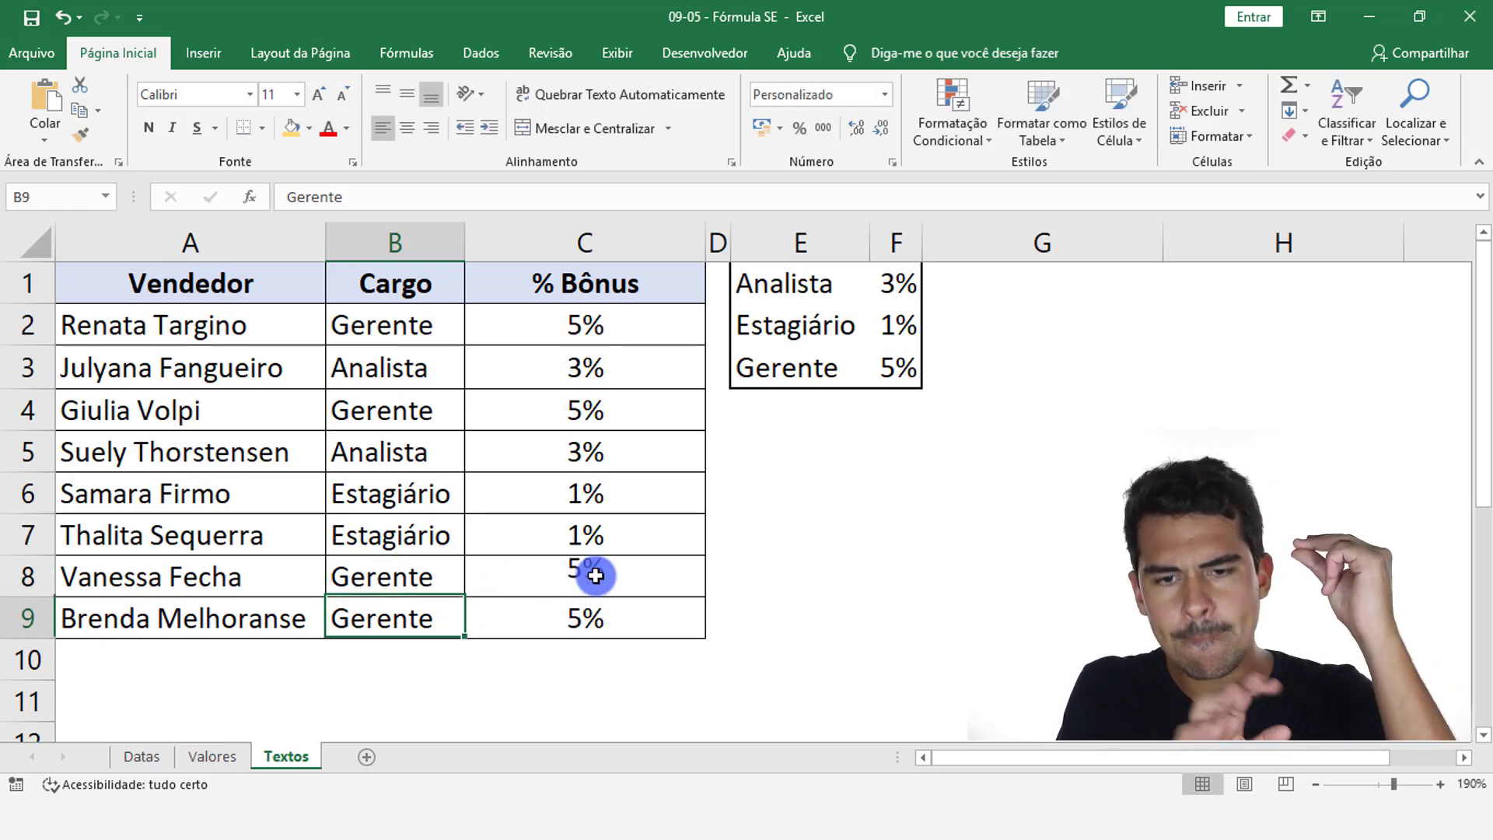
# Step: Compare the Estagiário entry and its % Bônus in row 6 with the Analista rate in E1:F1
pyautogui.click(420, 494)
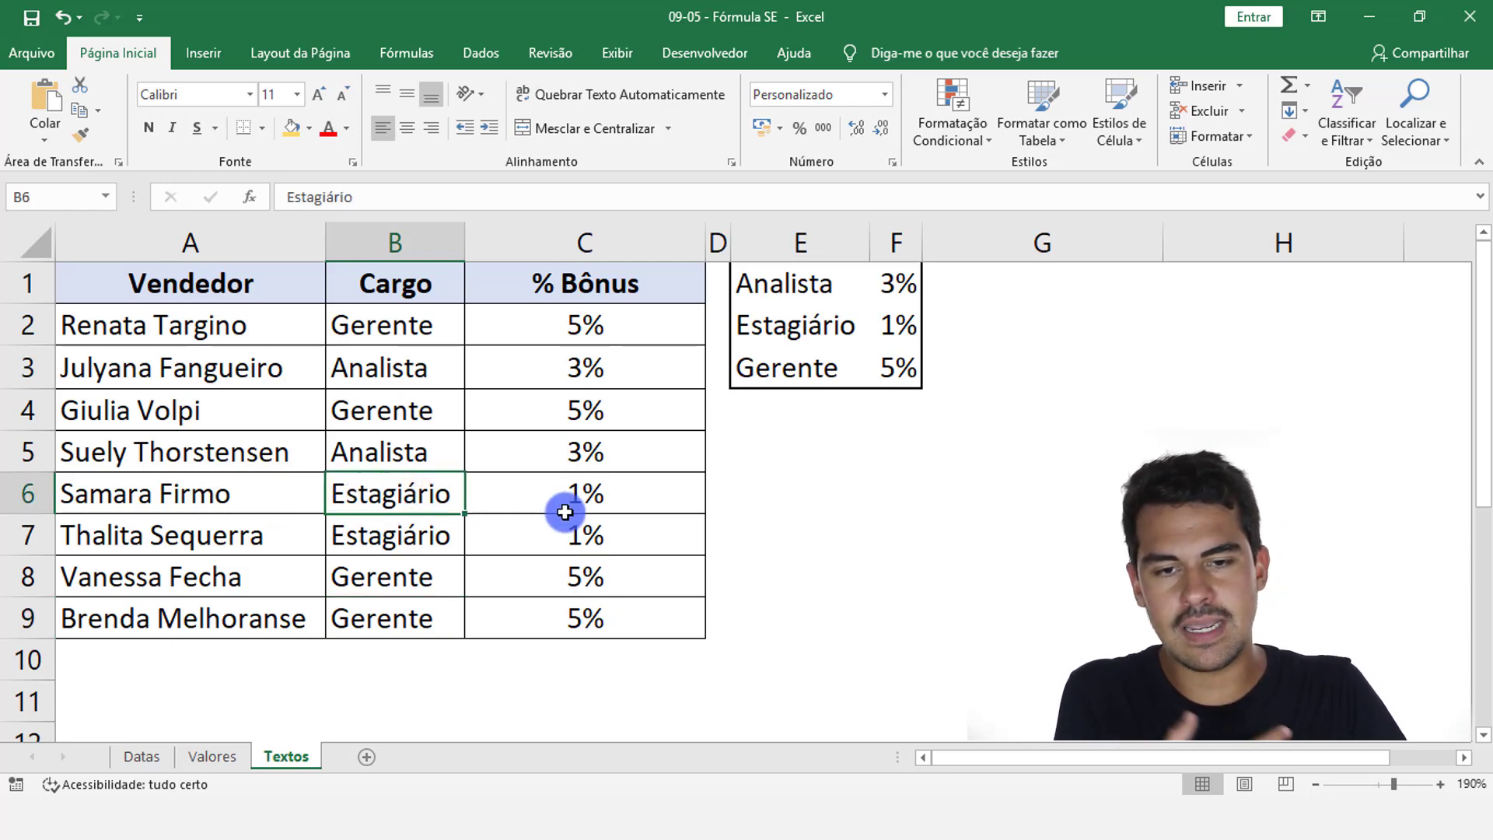
pyautogui.click(589, 493)
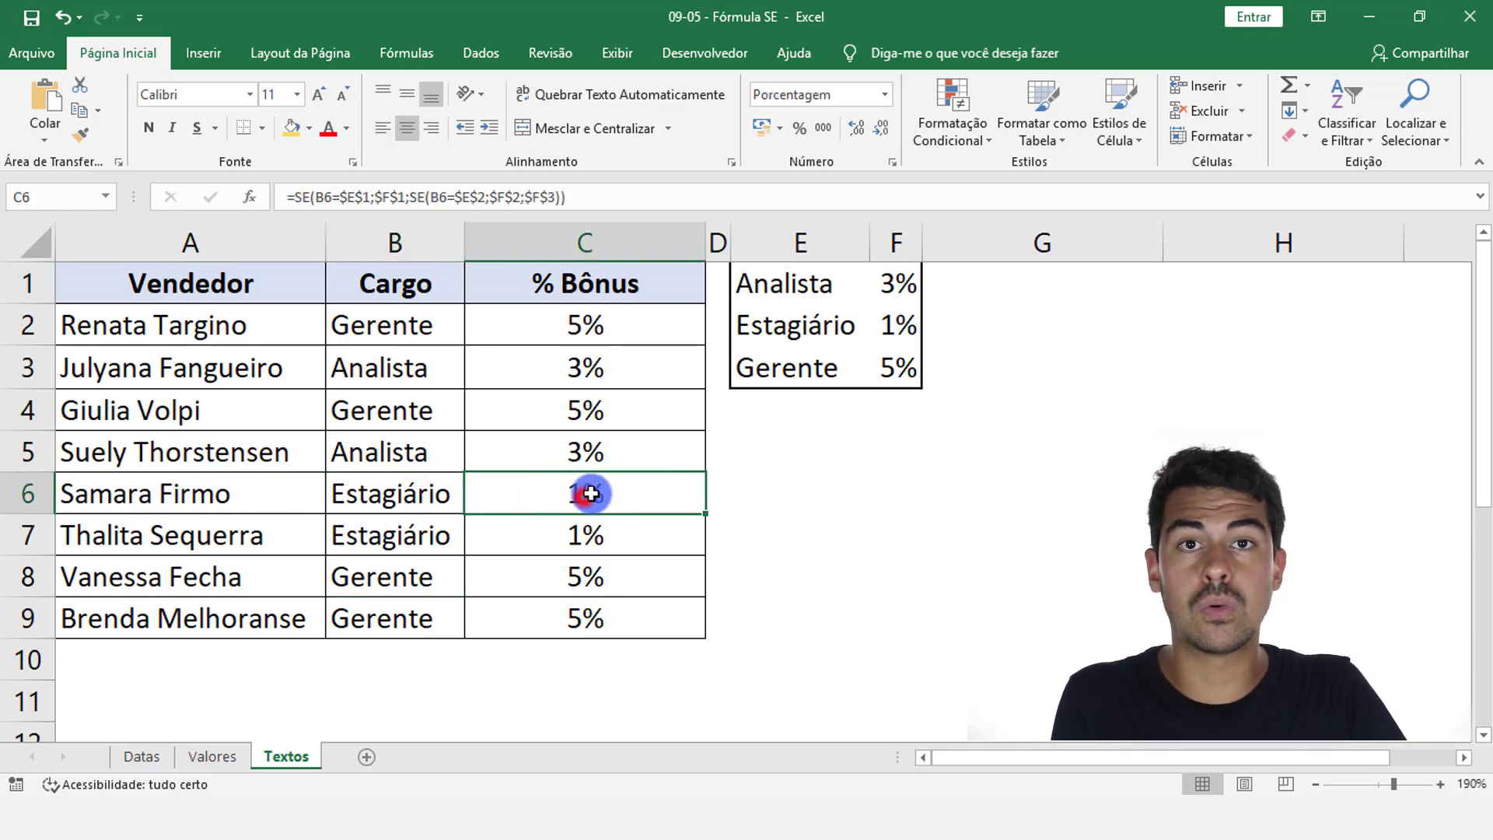
pyautogui.click(816, 284)
pyautogui.click(824, 308)
pyautogui.moveTo(825, 308)
pyautogui.mouseDown()
pyautogui.moveTo(889, 302)
pyautogui.moveTo(894, 322)
pyautogui.moveTo(856, 283)
pyautogui.moveTo(871, 281)
pyautogui.moveTo(850, 298)
pyautogui.mouseUp()
pyautogui.click(827, 286)
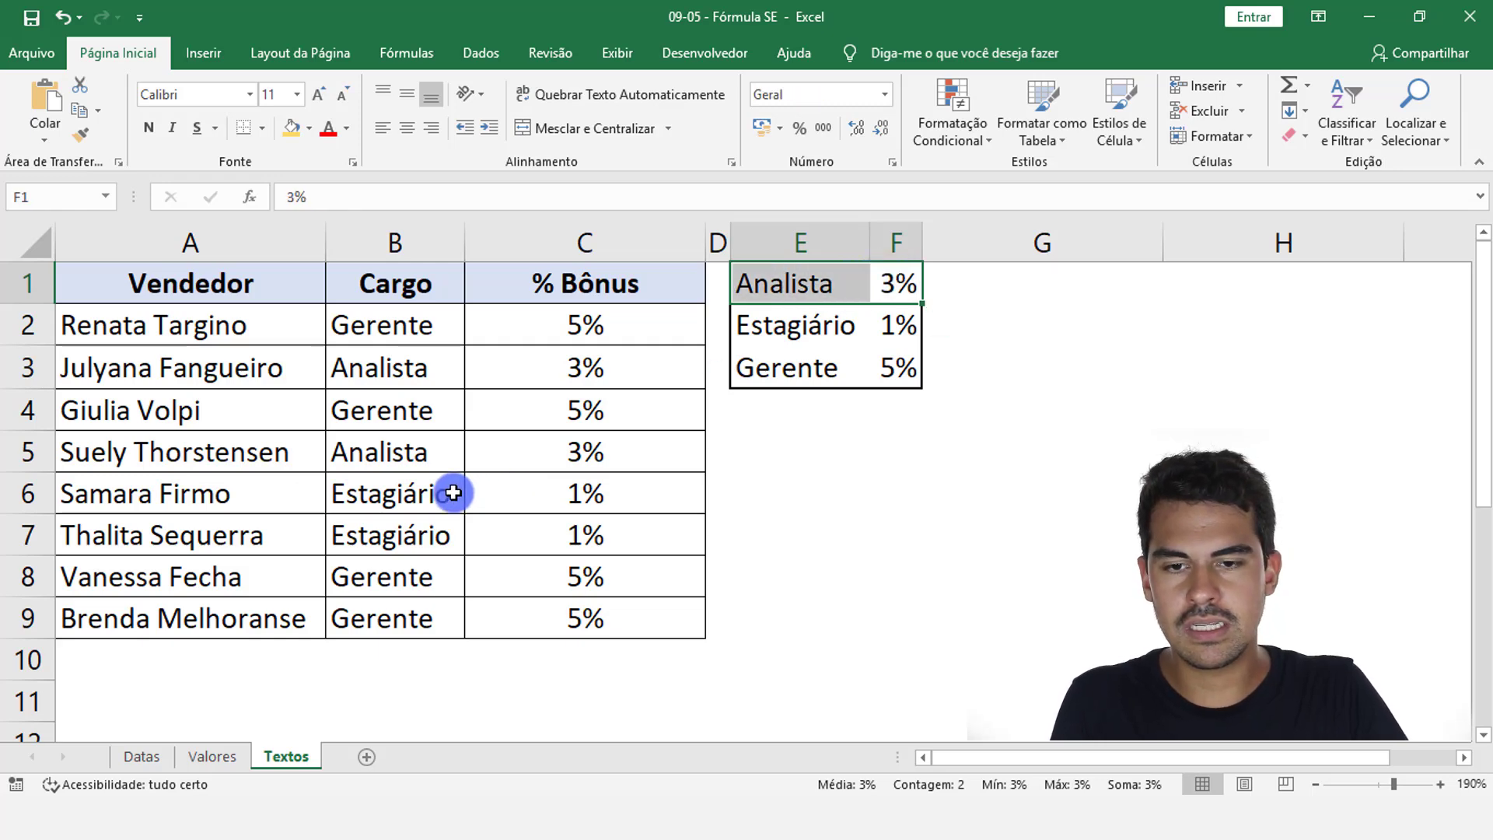
# Step: Change the Cargo in B6 to Analista and check the % Bônus in C6
pyautogui.click(424, 498)
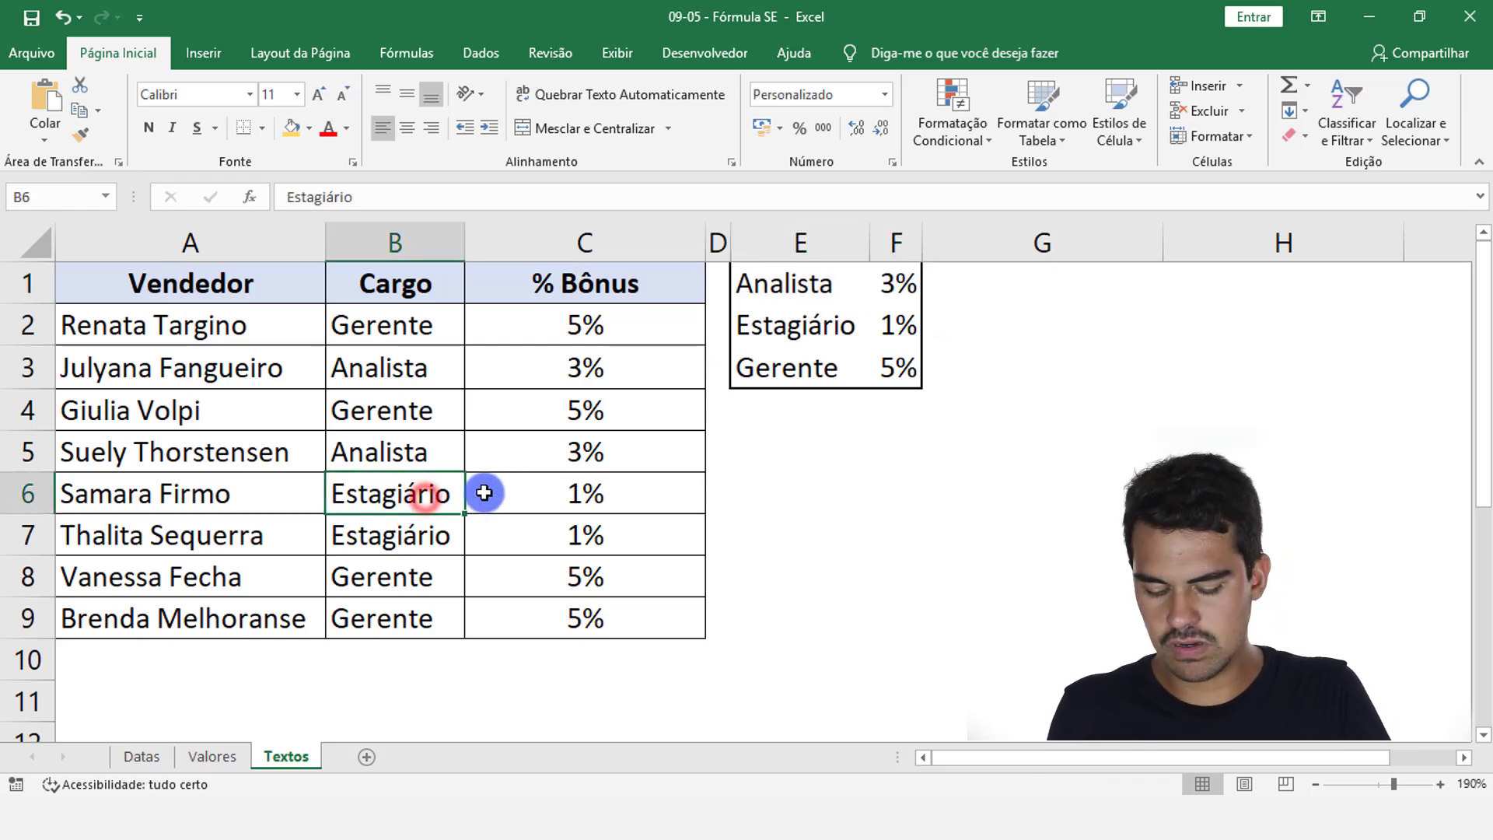
pyautogui.write('Ans')
pyautogui.press('BackSpace')
pyautogui.write('a')
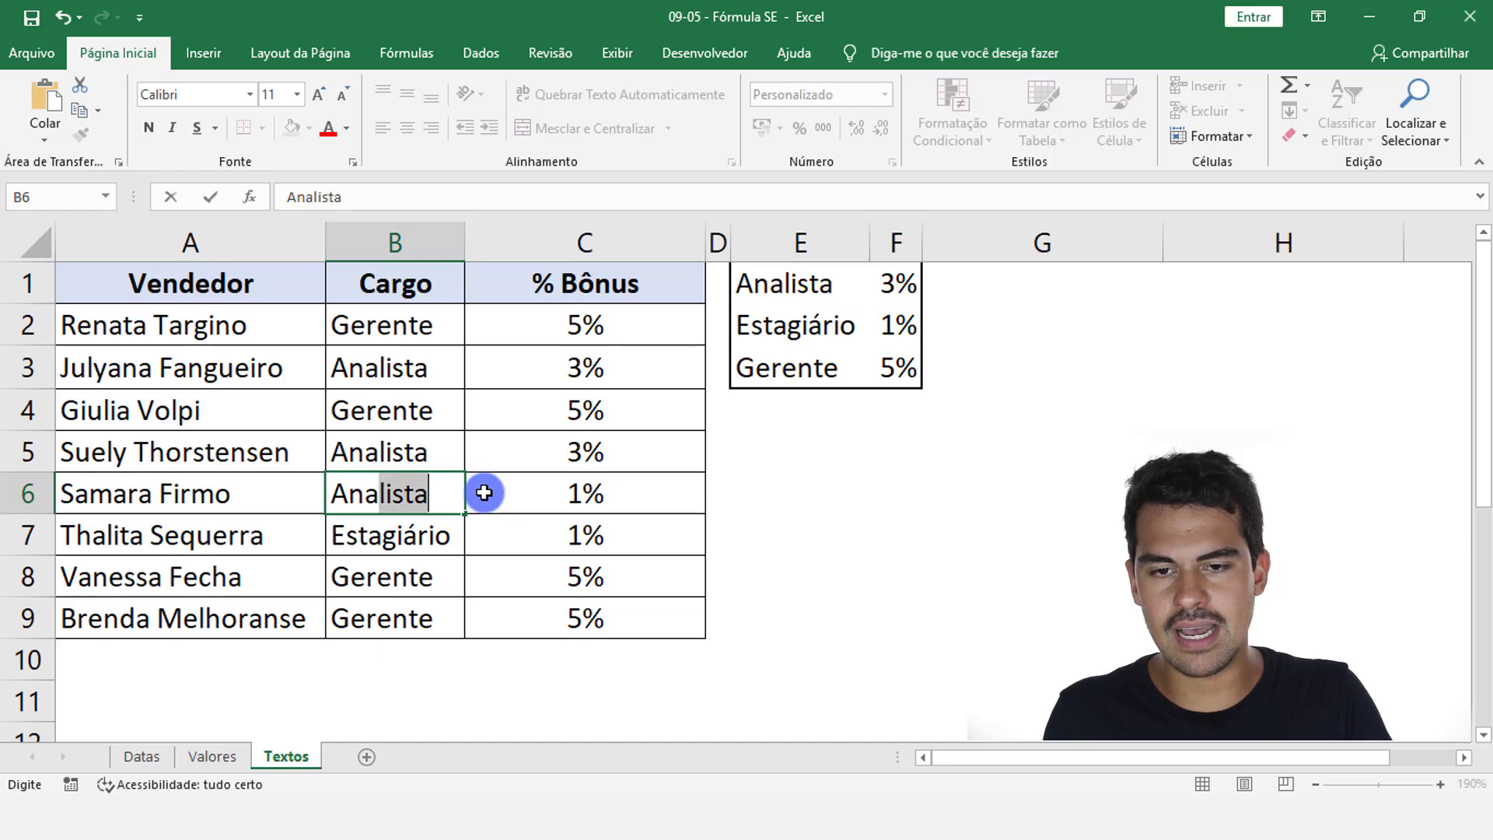
pyautogui.press('Return')
pyautogui.click(569, 483)
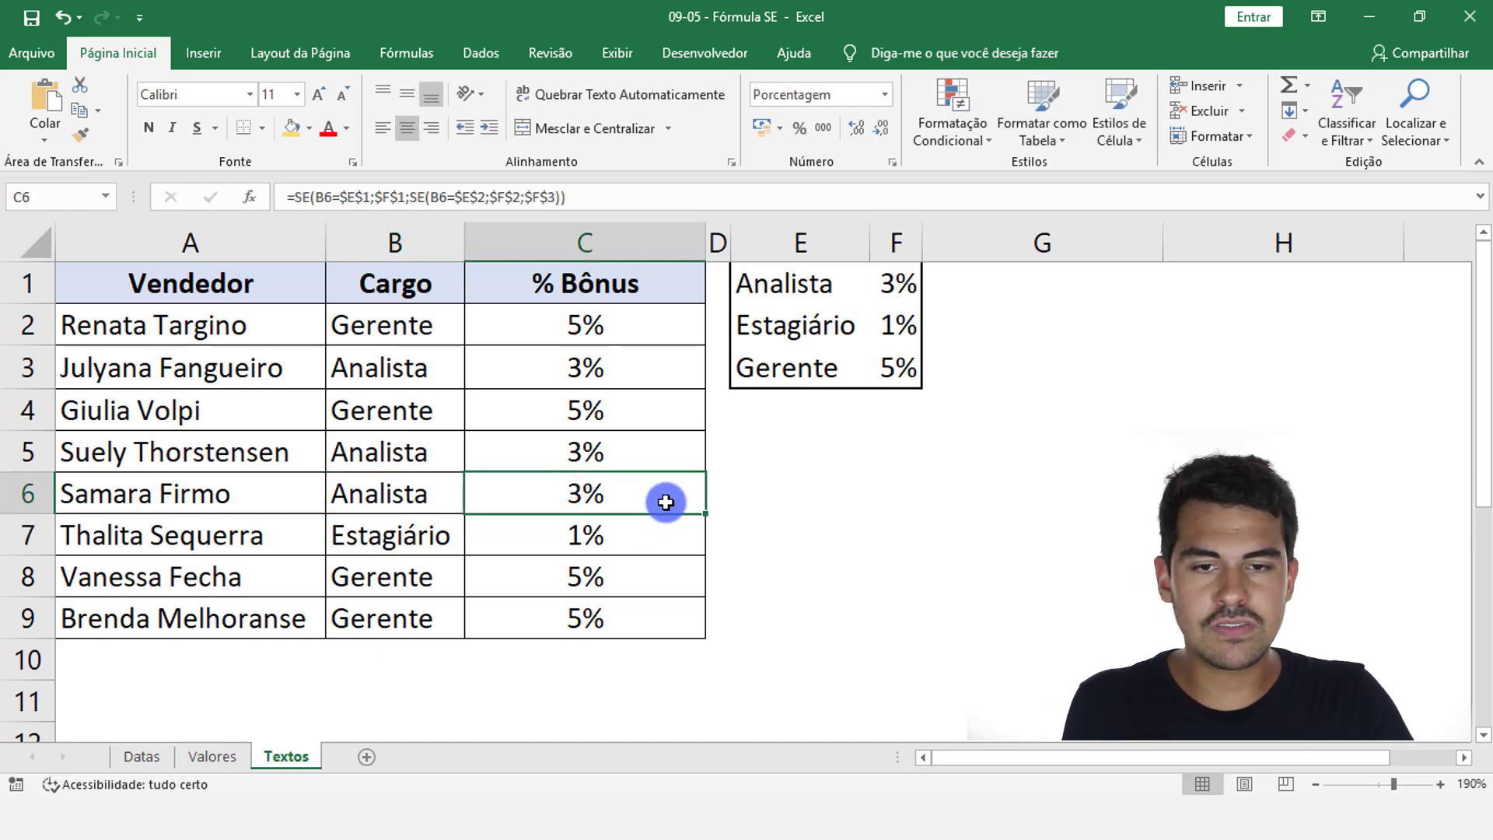
# Step: Review the vendor table and rate list, and clear the % Bônus formulas from C2:C9
pyautogui.click(584, 539)
pyautogui.moveTo(629, 621); pyautogui.dragTo(233, 289)
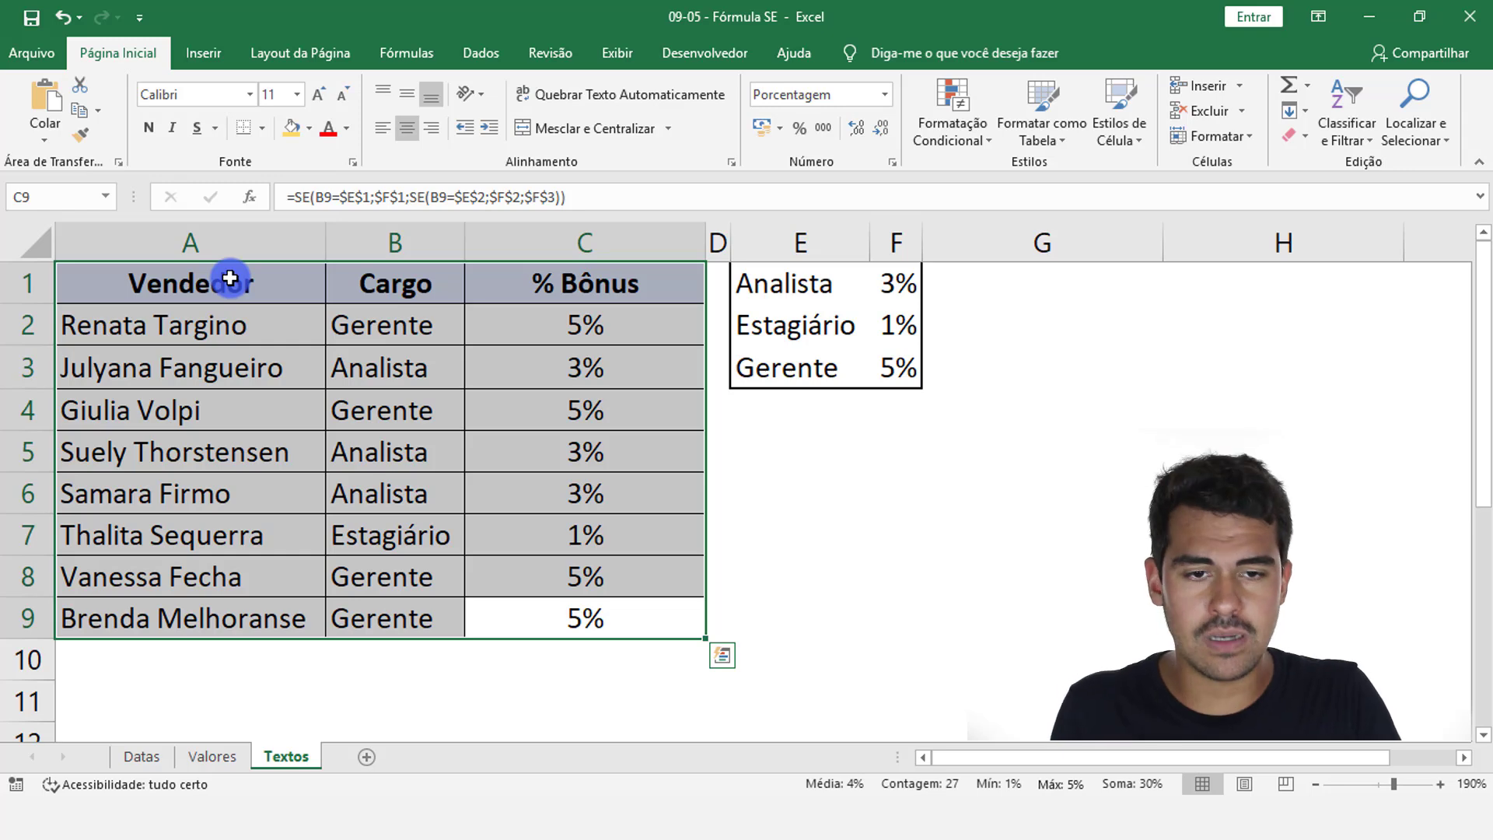
pyautogui.moveTo(827, 284); pyautogui.dragTo(896, 366)
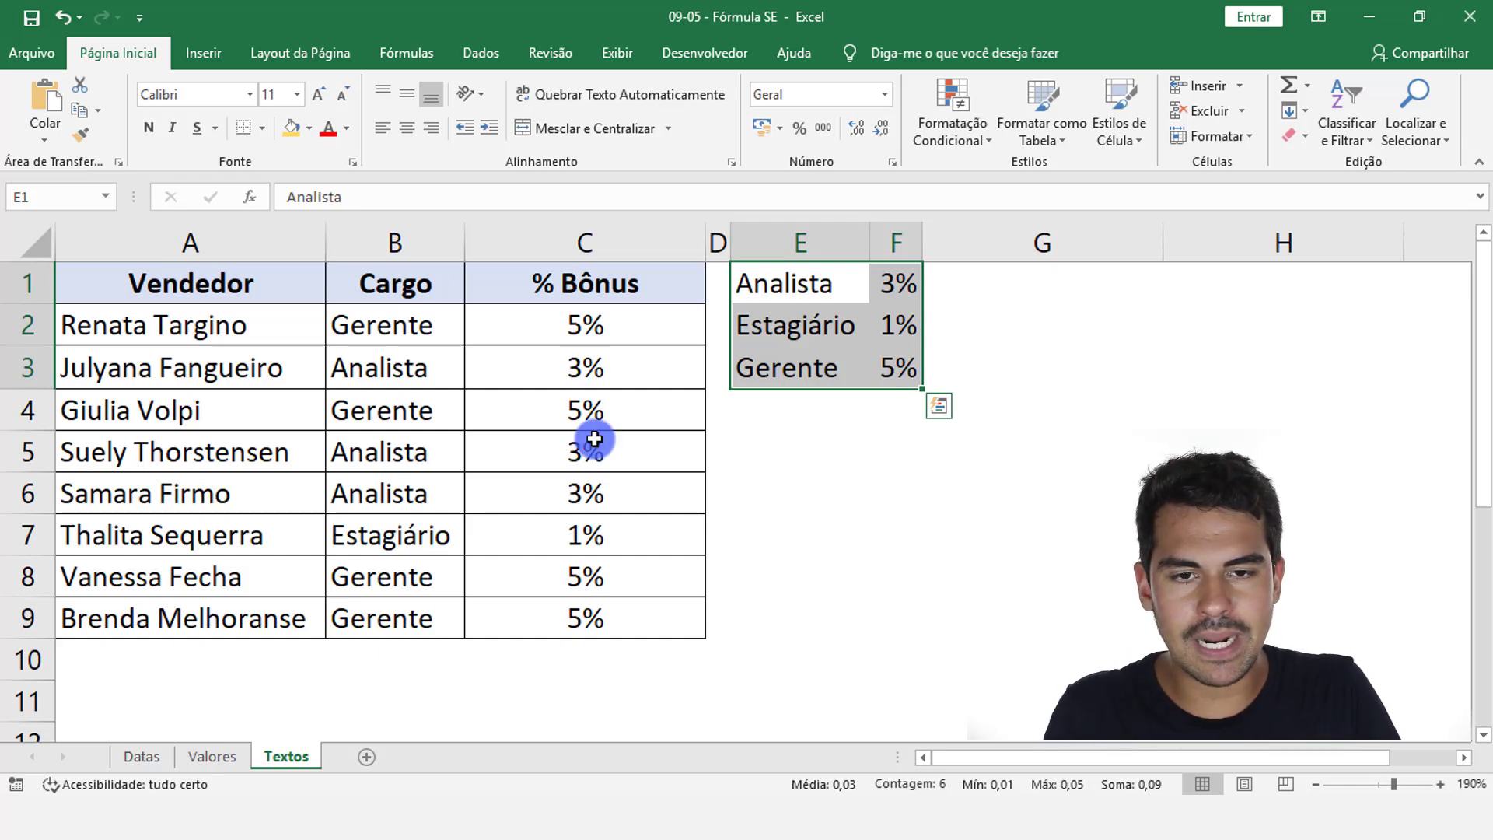
pyautogui.moveTo(539, 325); pyautogui.dragTo(615, 614)
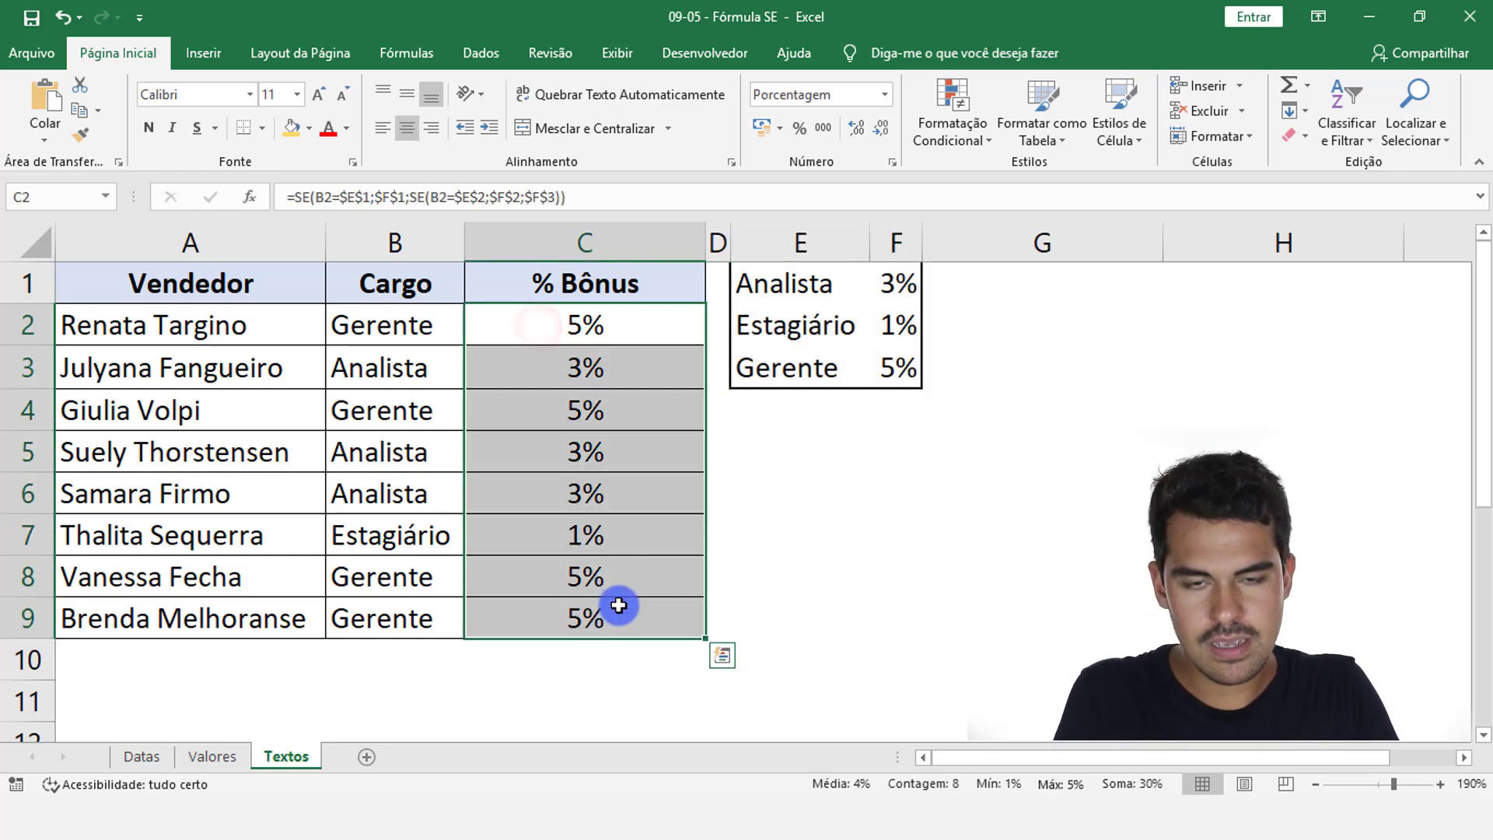
pyautogui.press('Delete')
# Step: Start an SE formula in C2 with the logical test B2=E1
pyautogui.click(586, 327)
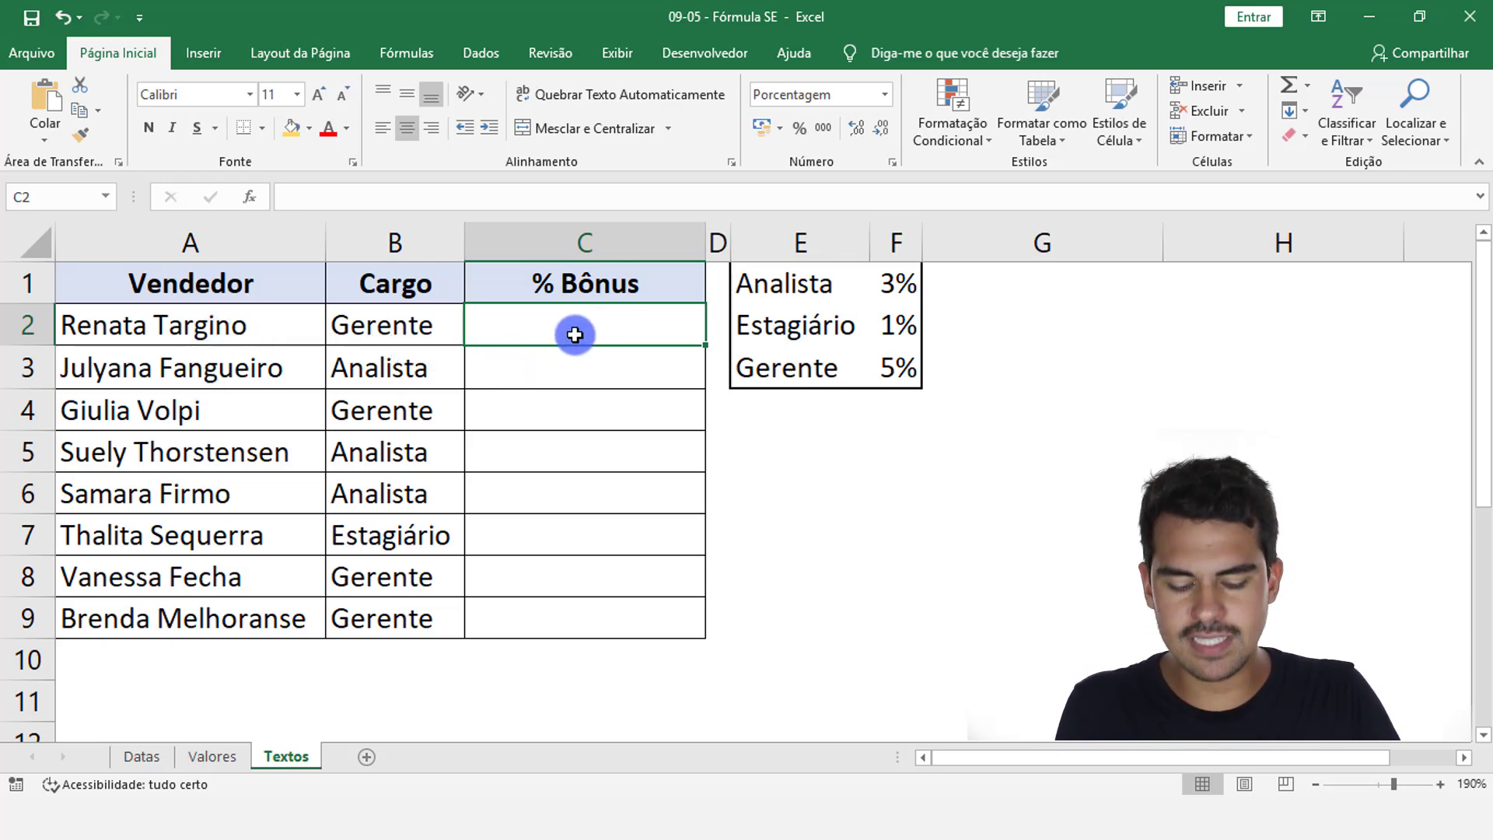
pyautogui.write('=se')
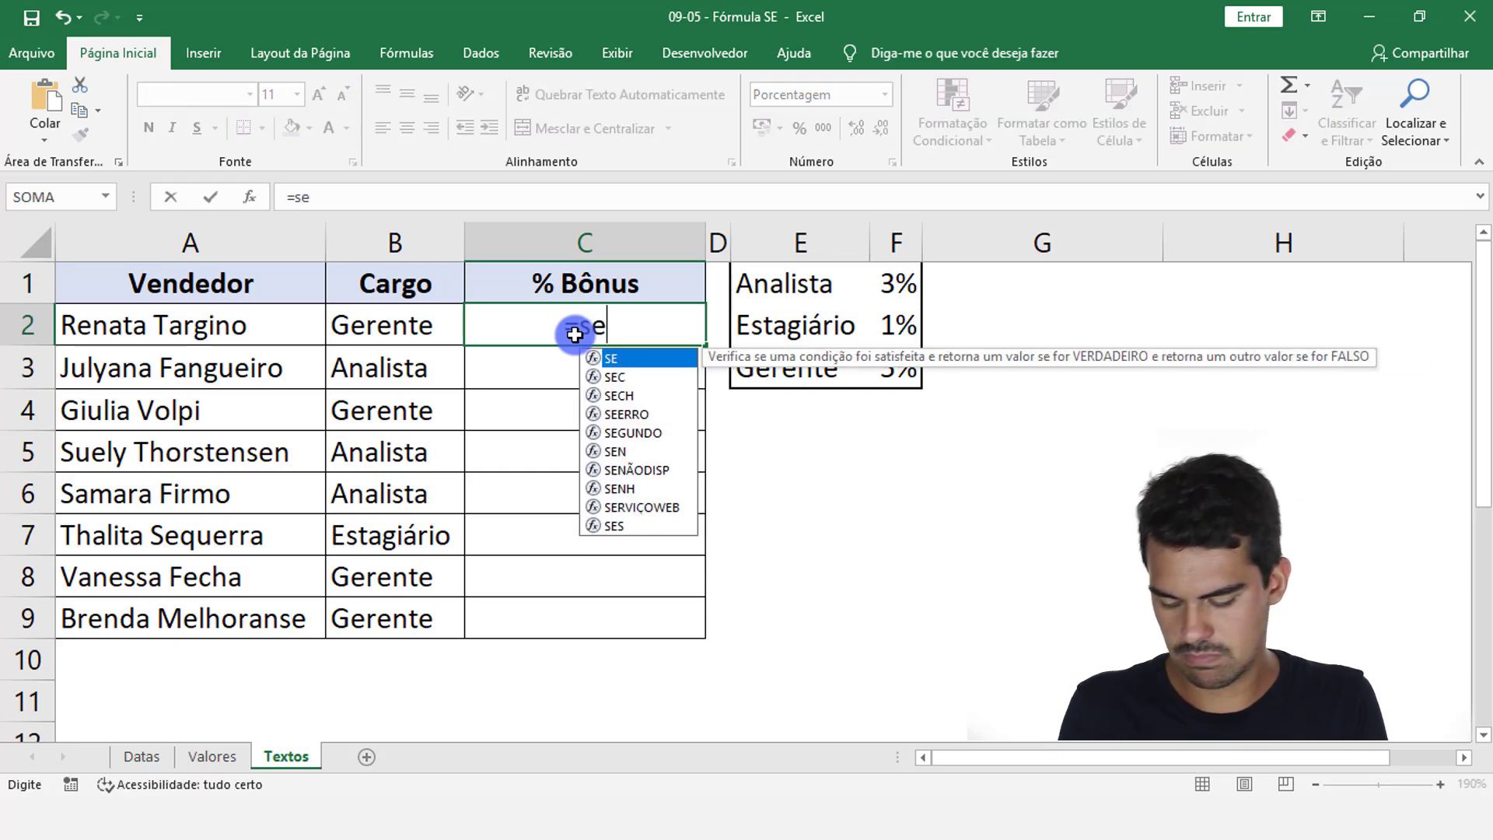
pyautogui.press('Tab')
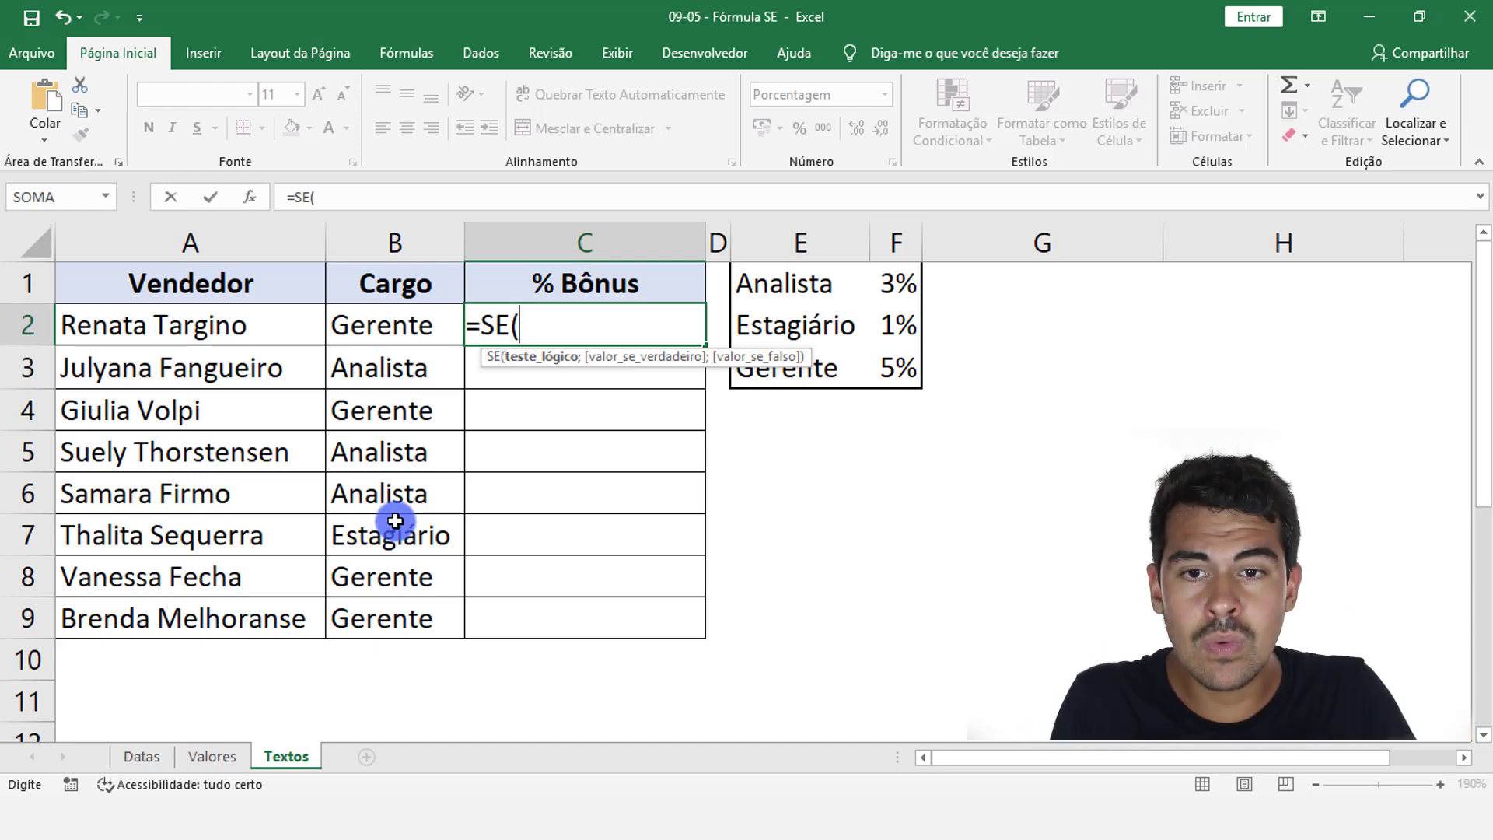
pyautogui.click(421, 333)
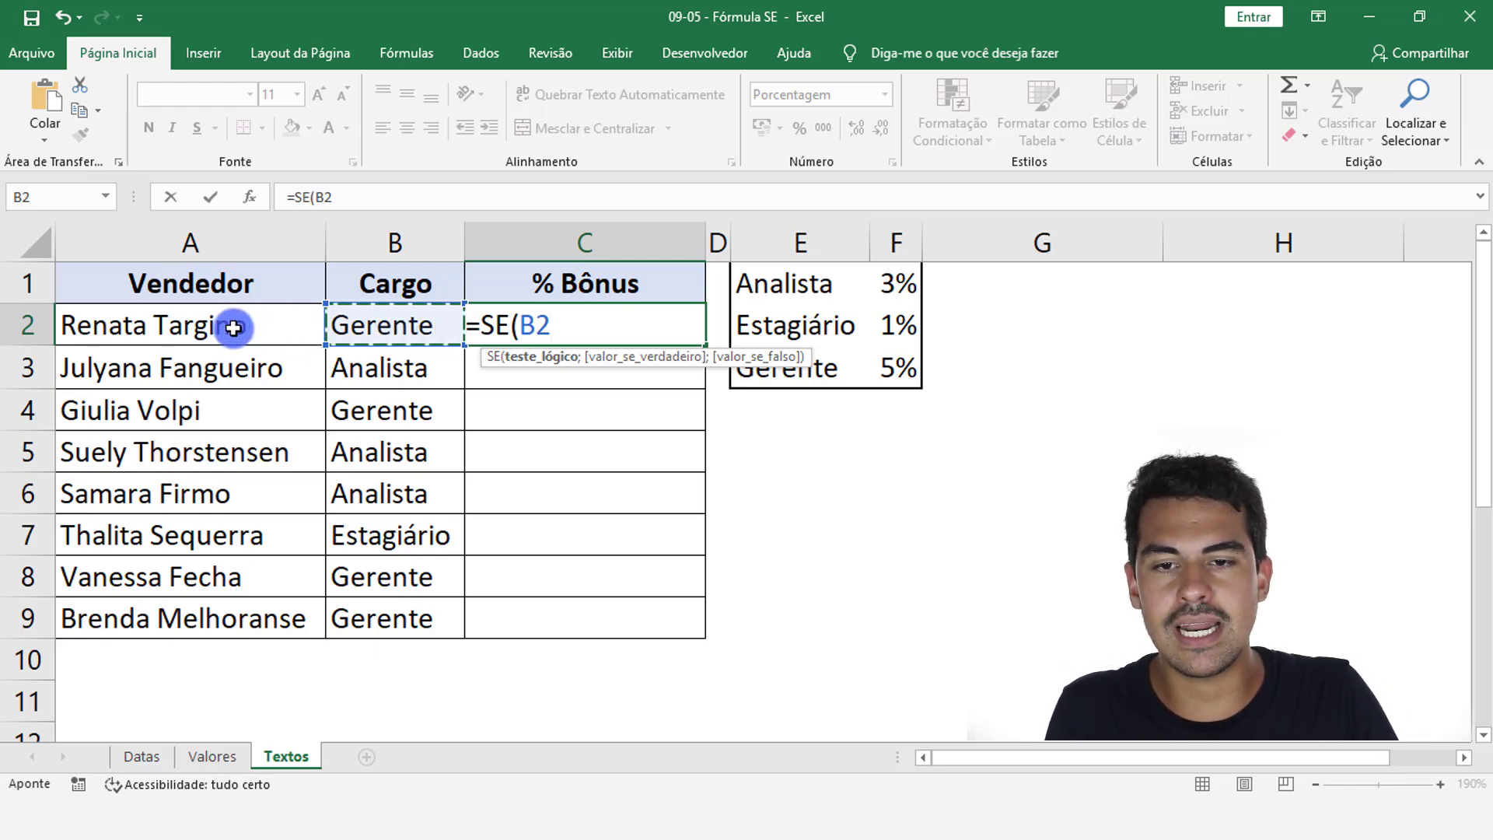
pyautogui.write('=')
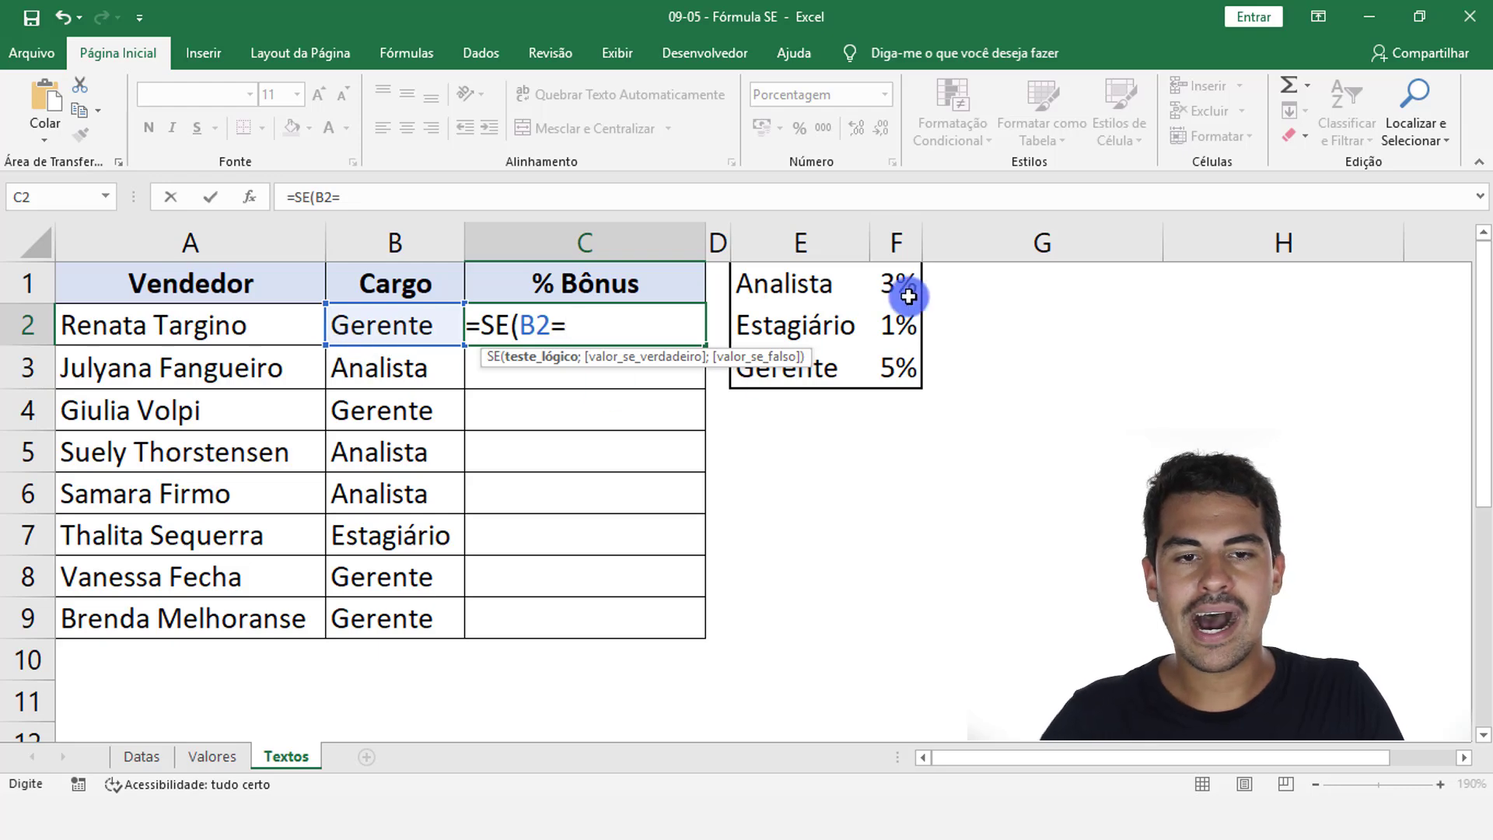
pyautogui.click(802, 291)
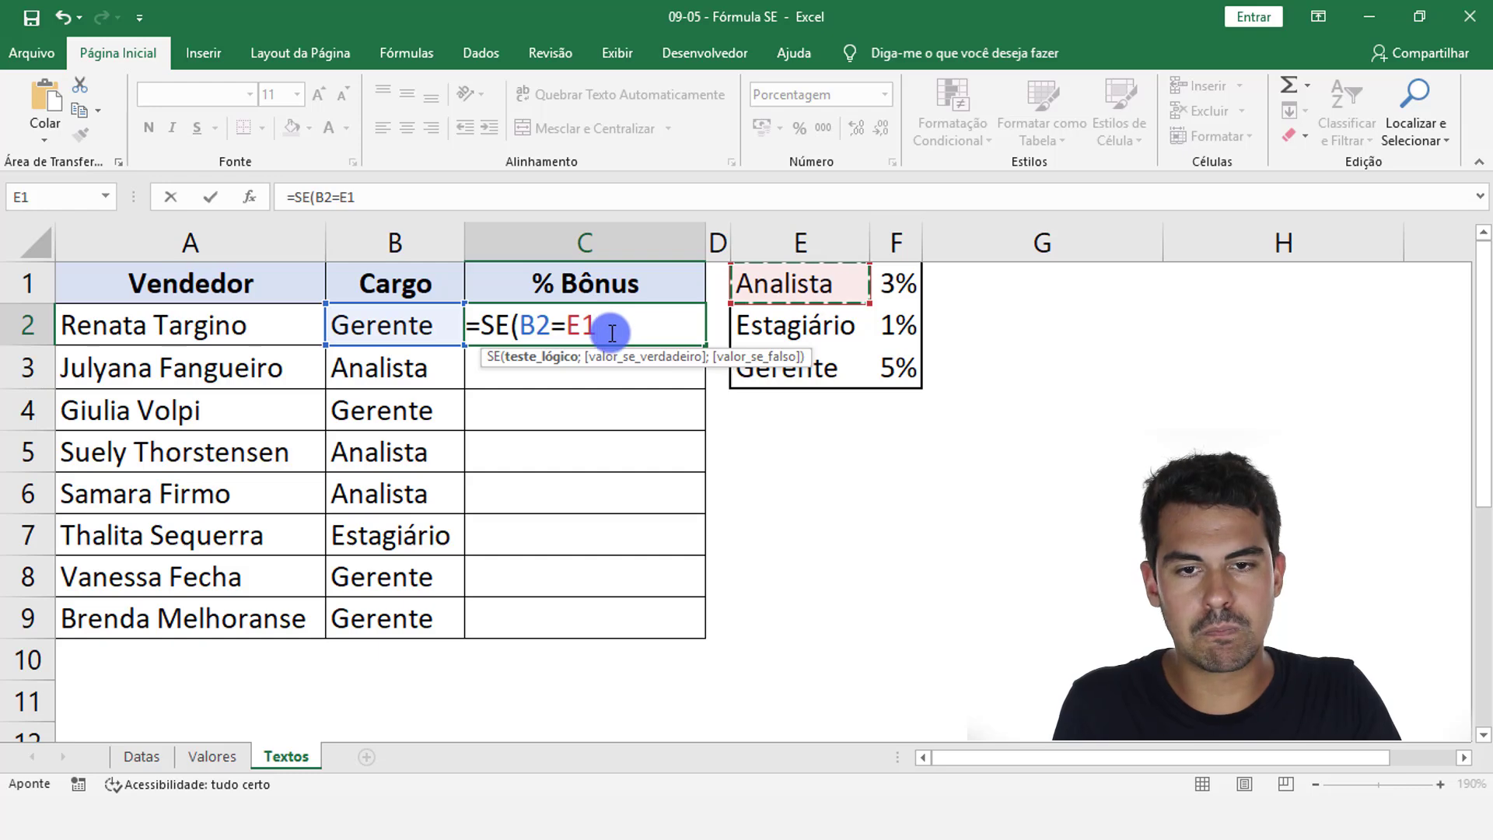
pyautogui.write(';')
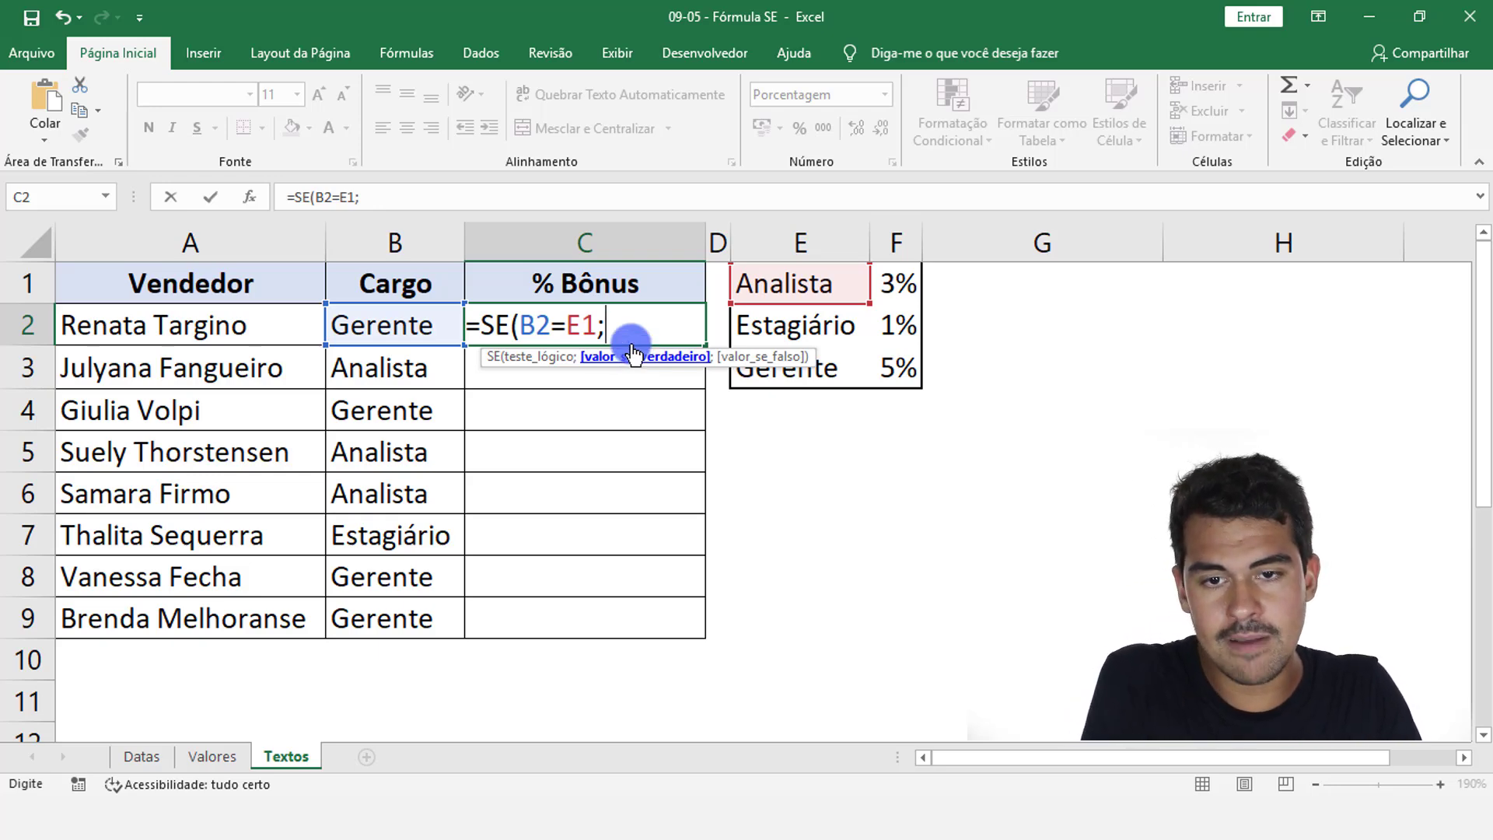
# Step: Review the logical test in the C2 formula and supply F1 as its value if true
pyautogui.click(557, 357)
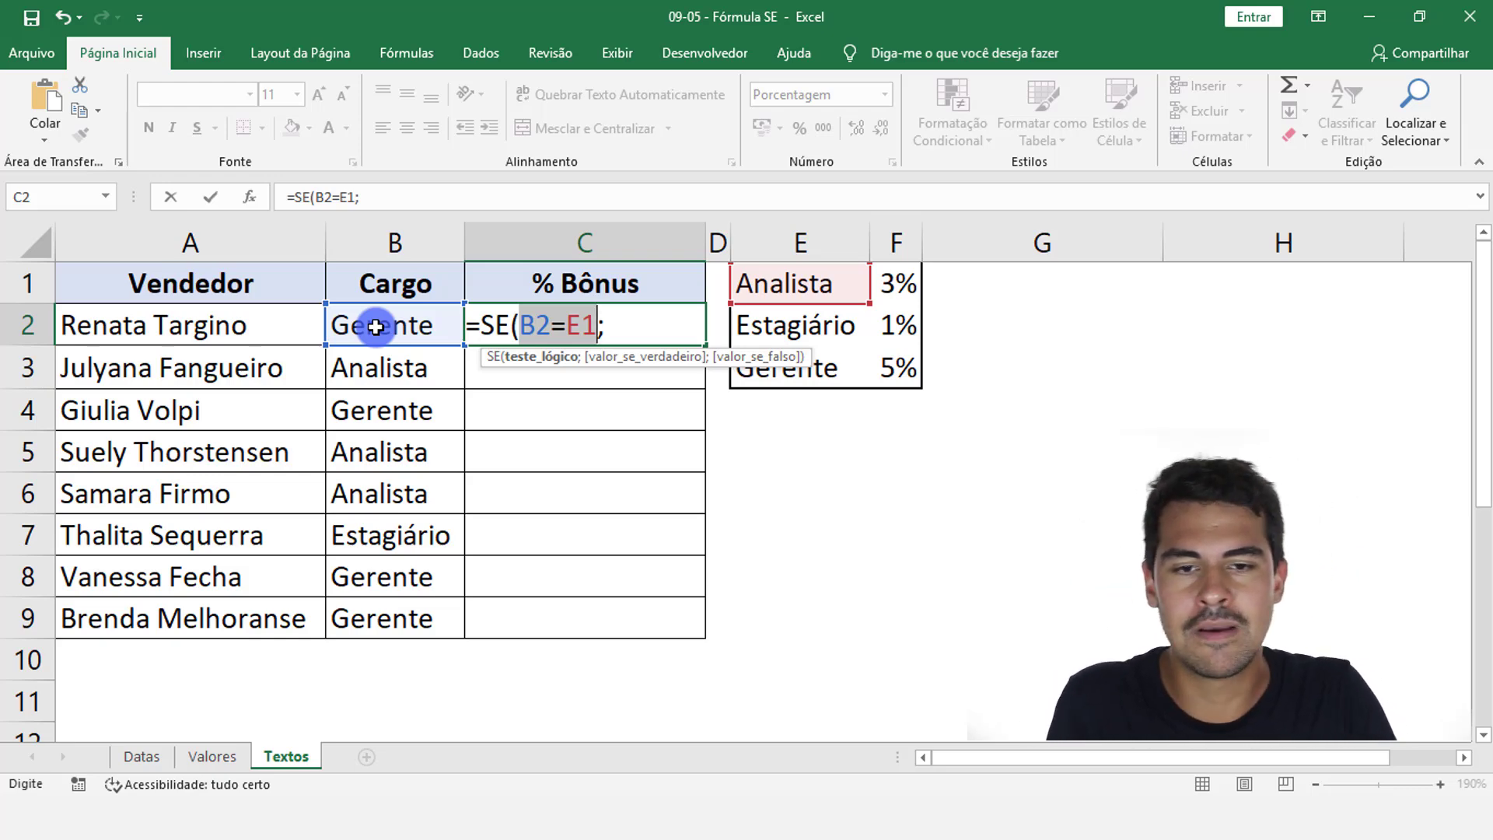
pyautogui.click(900, 280)
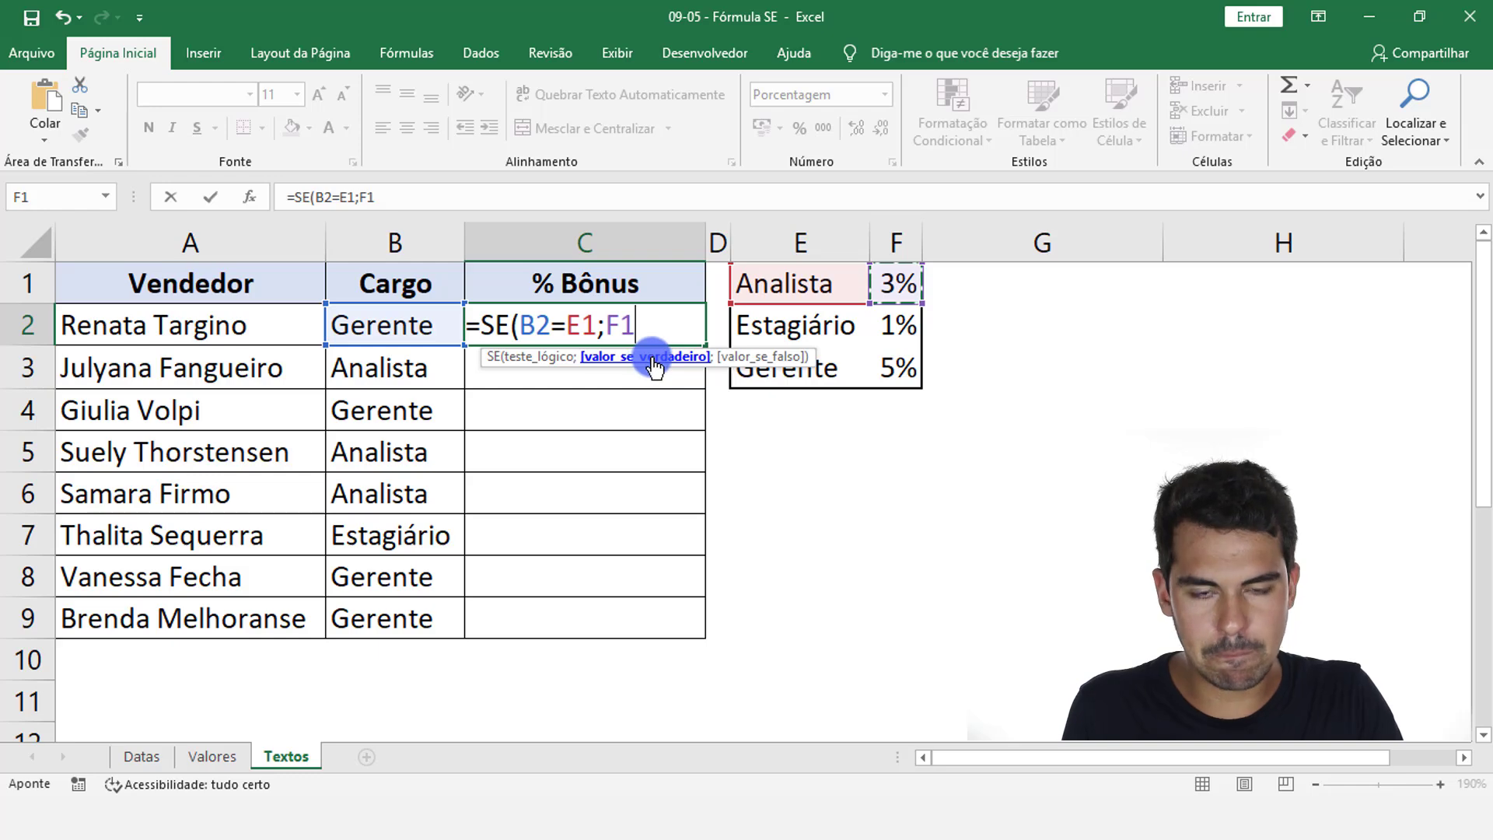
pyautogui.write(';')
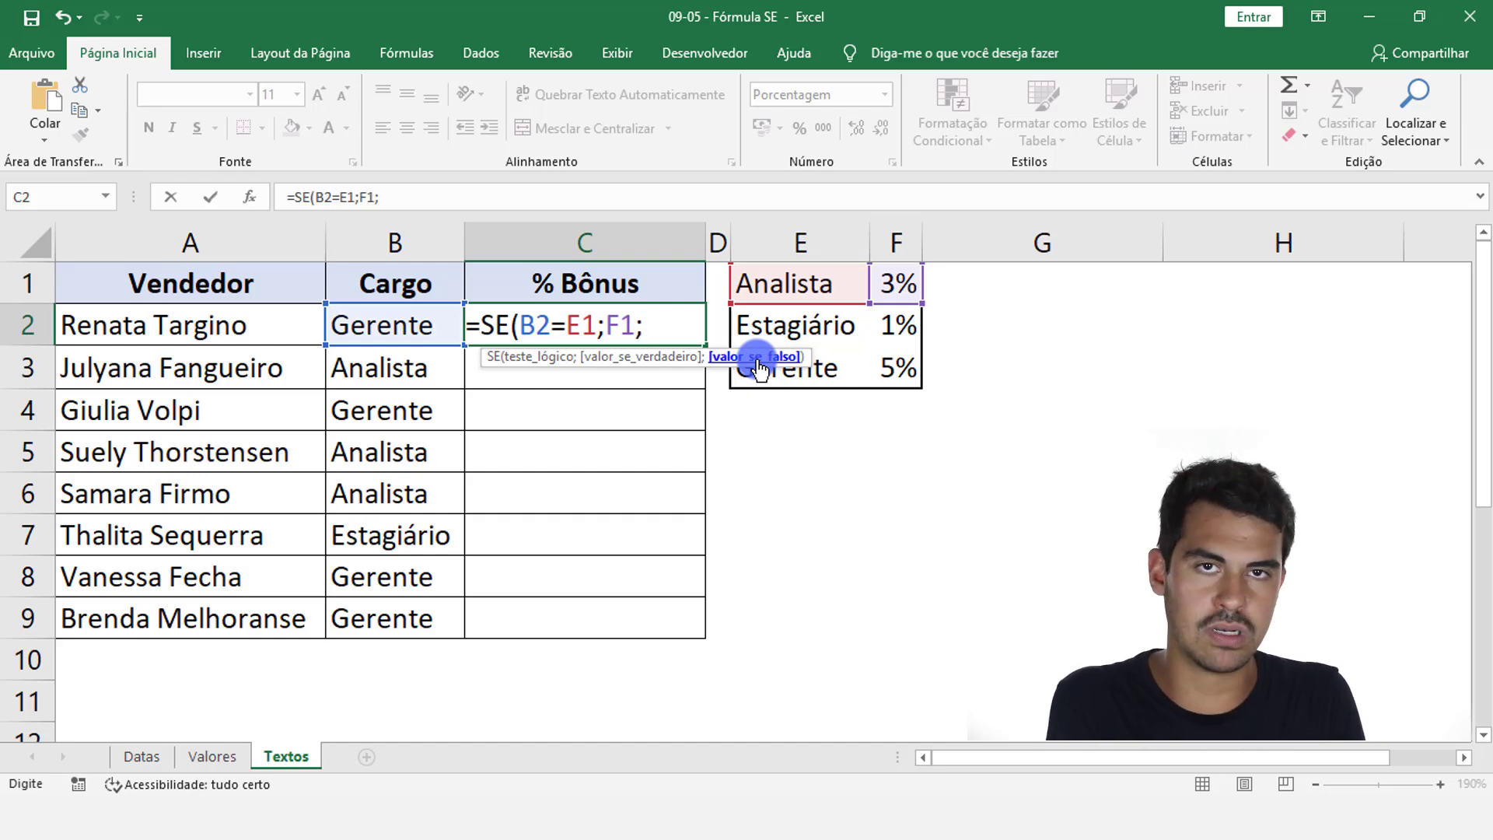
pyautogui.click(886, 325)
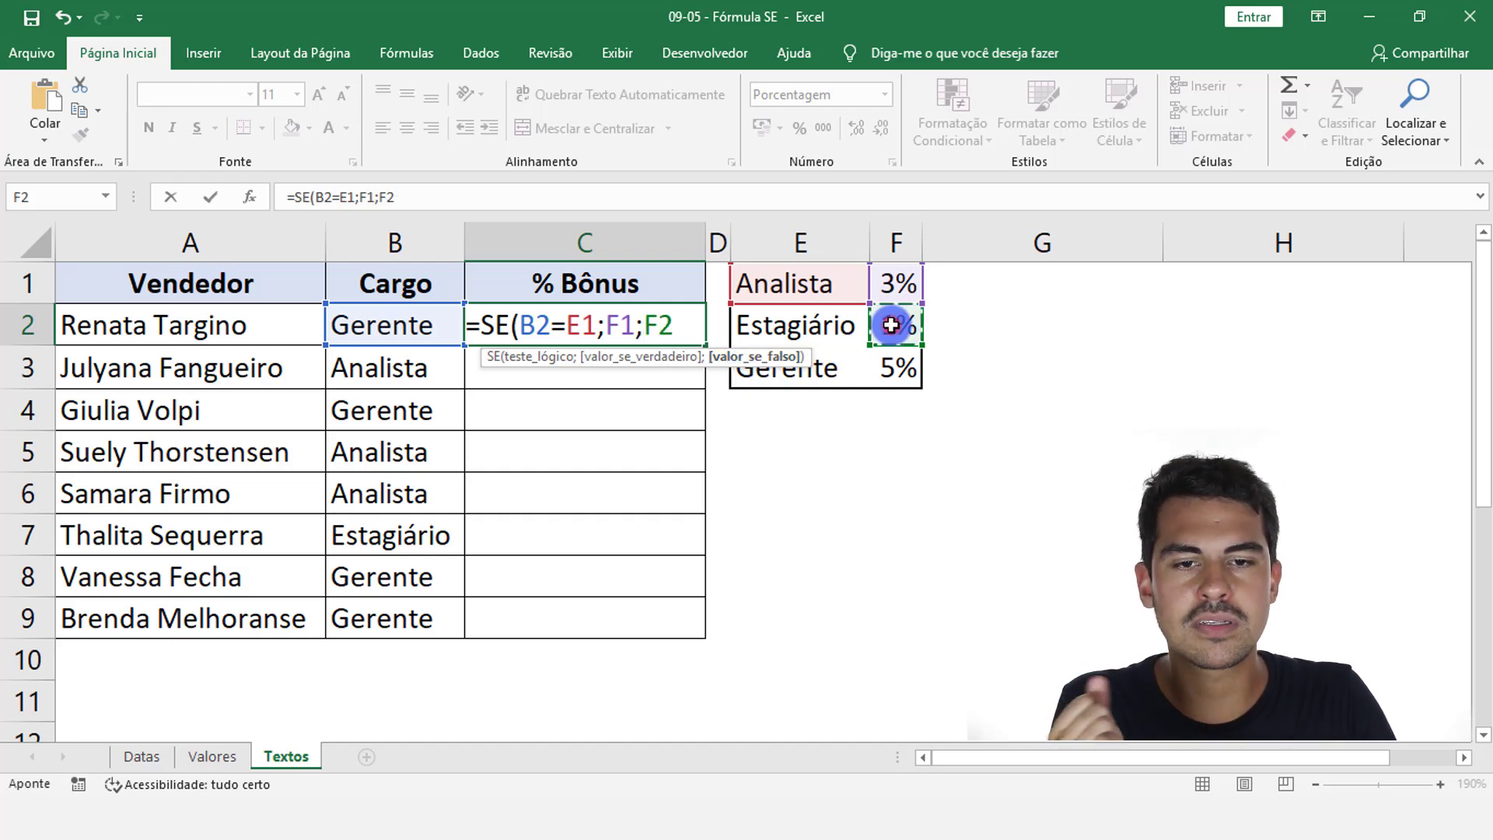
pyautogui.click(891, 370)
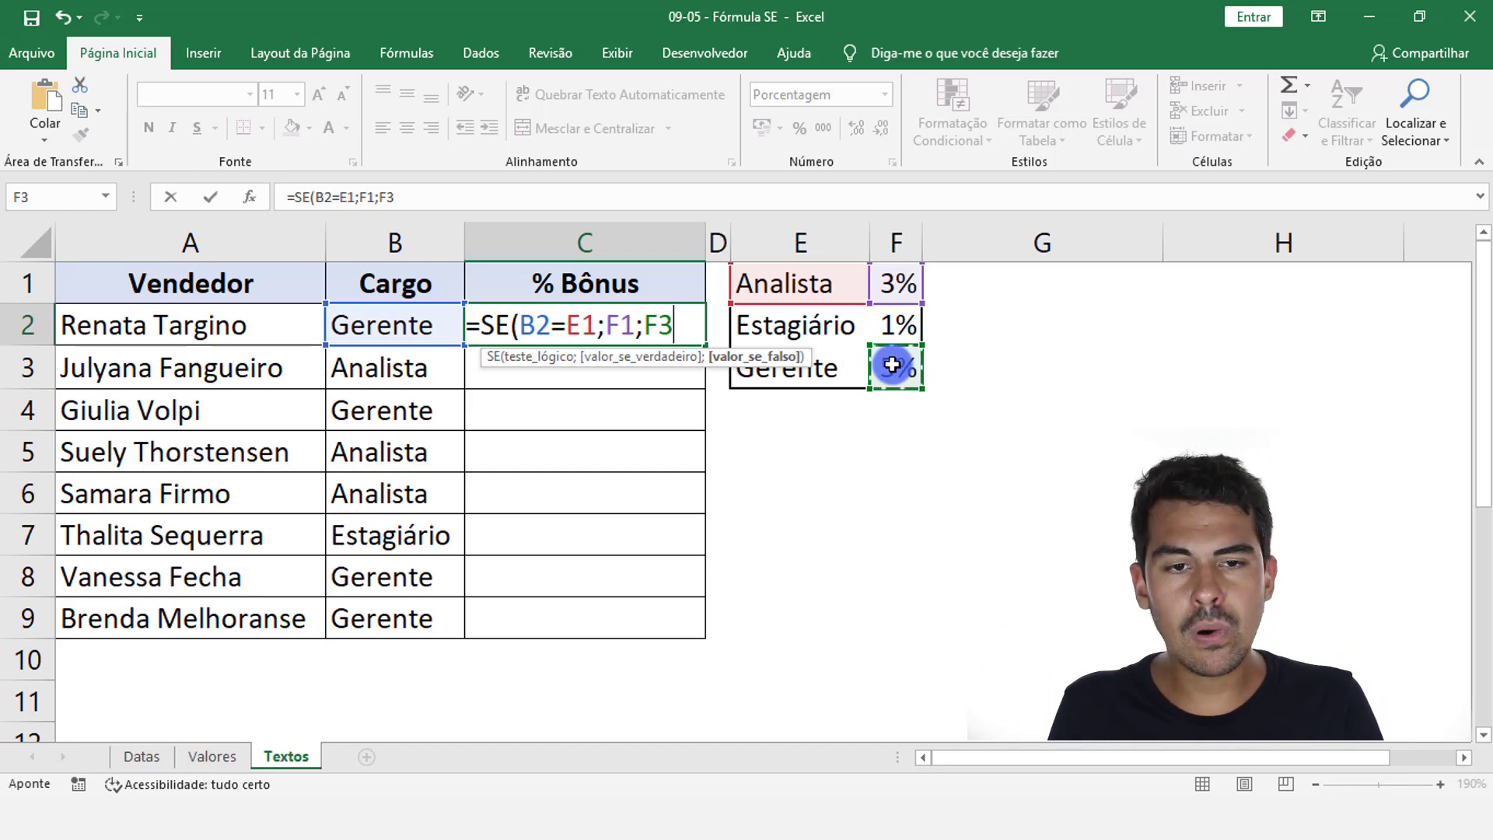
pyautogui.press('BackSpace')
pyautogui.press('BackSpace')
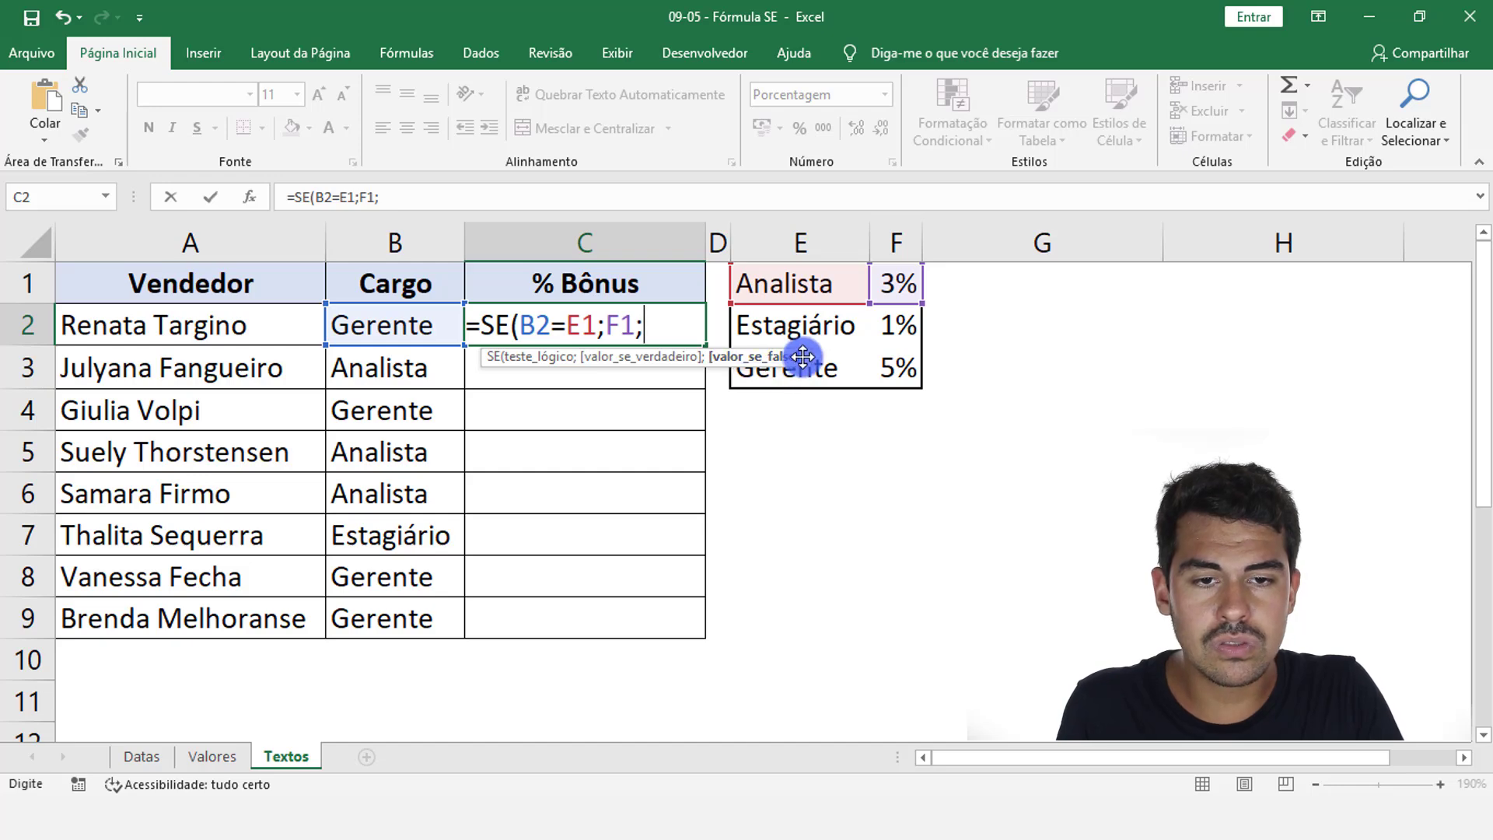
# Step: Move the function hint off the rate list and nest a second SE as the value if false in C2
pyautogui.moveTo(801, 356); pyautogui.dragTo(750, 144)
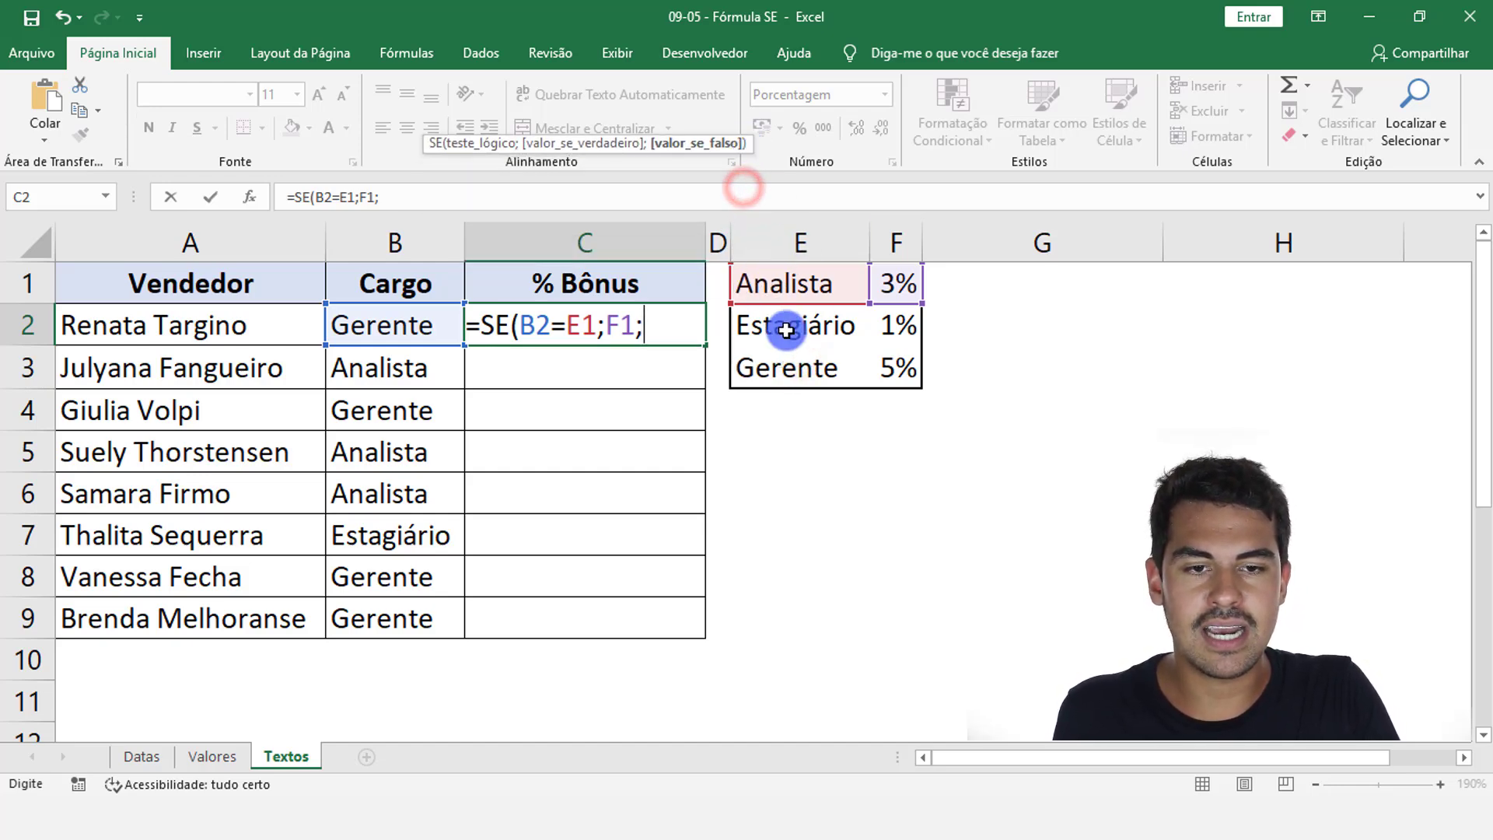
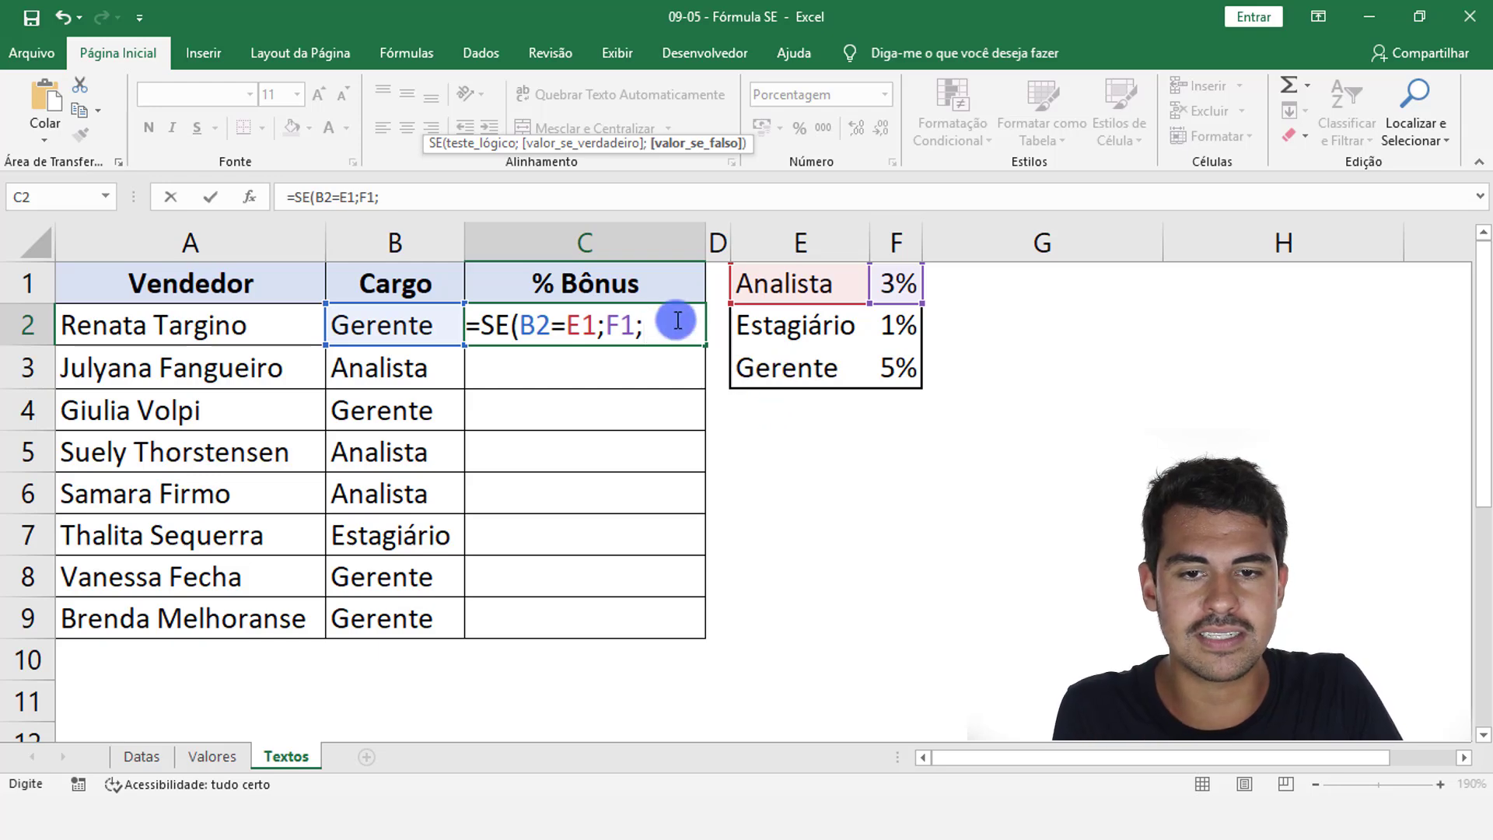
pyautogui.click(498, 325)
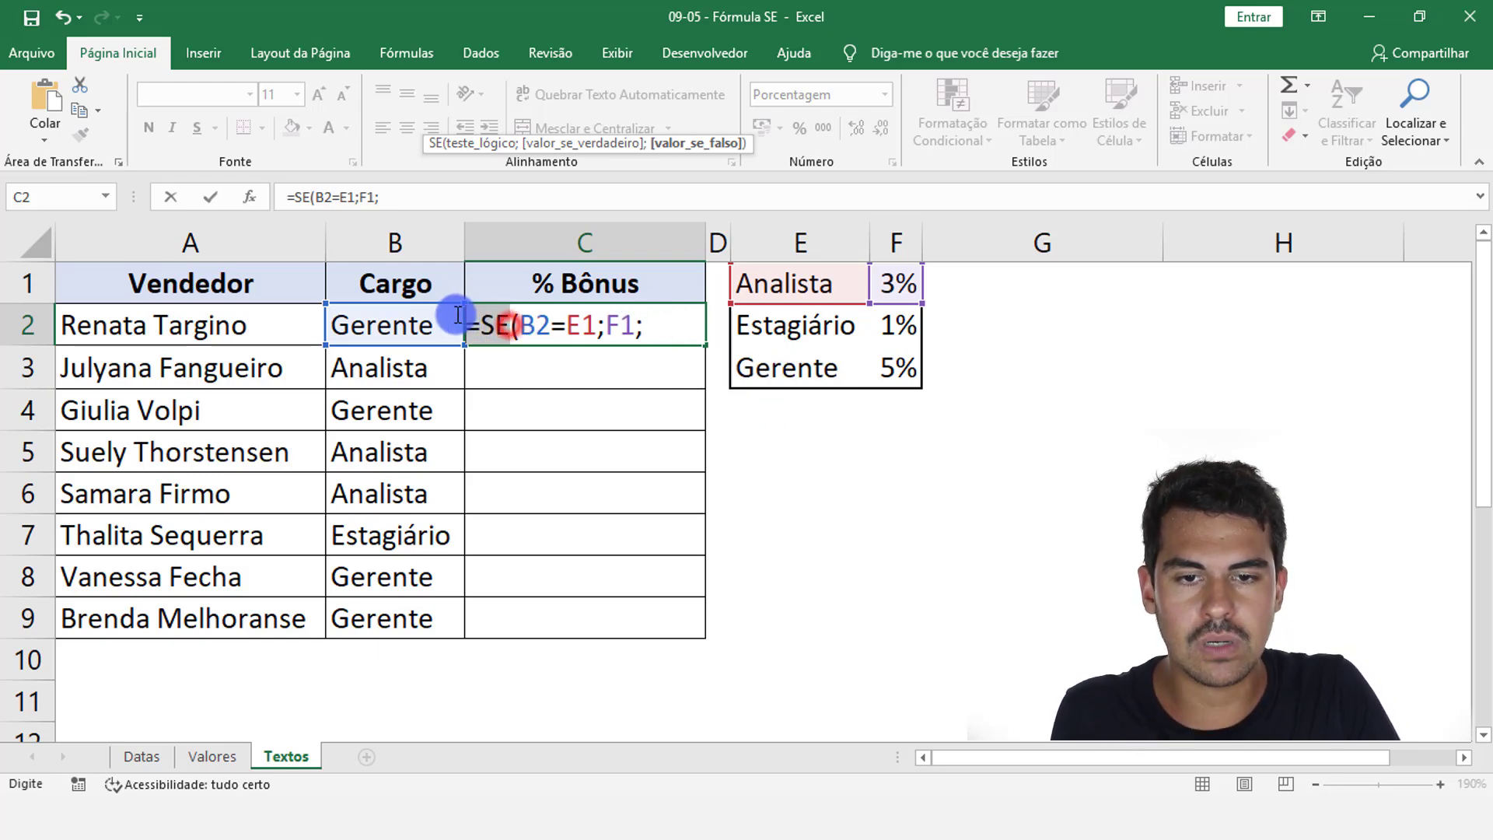
pyautogui.click(665, 327)
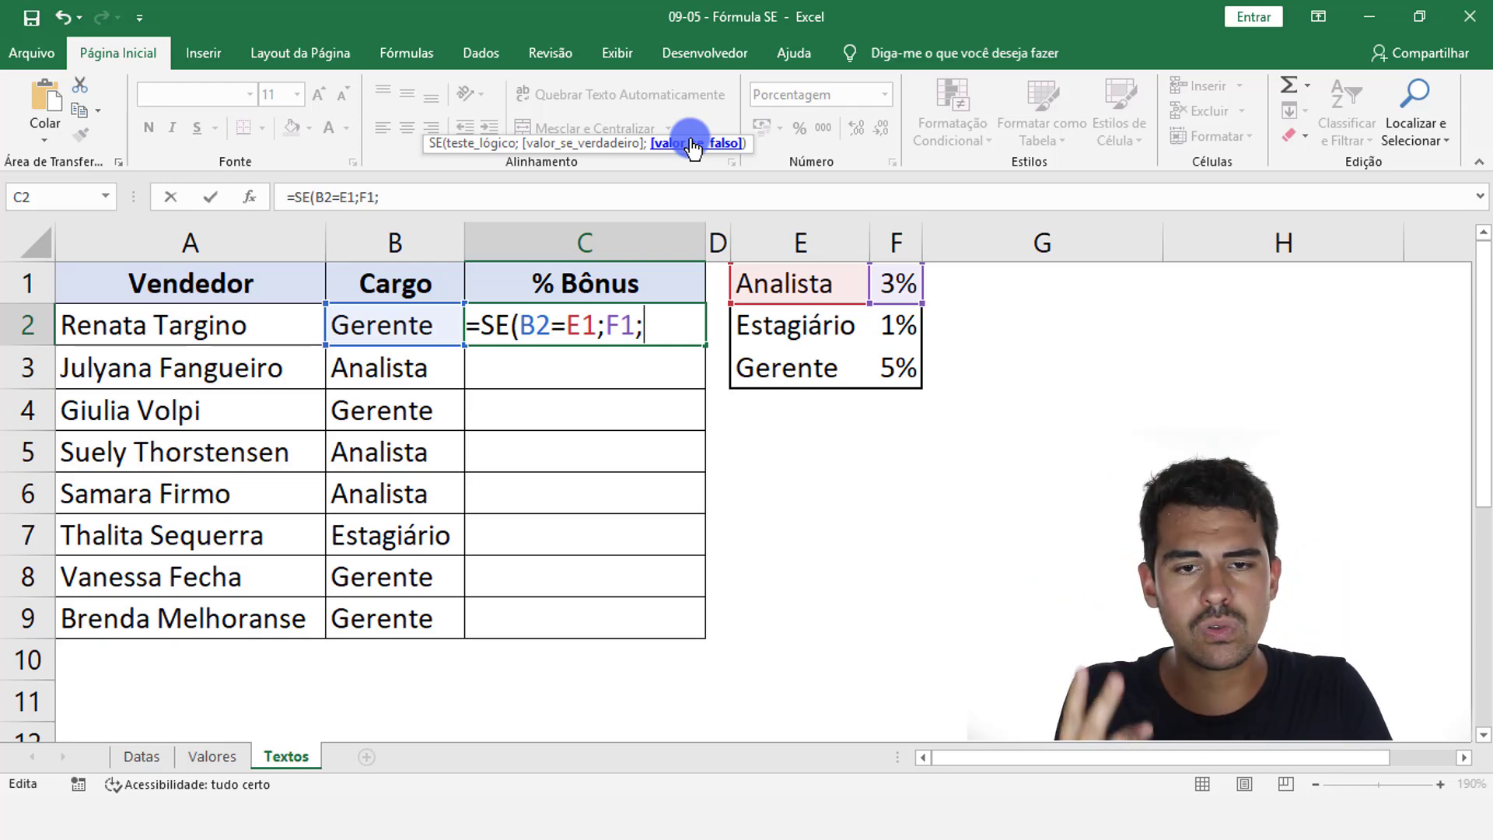
pyautogui.write('se')
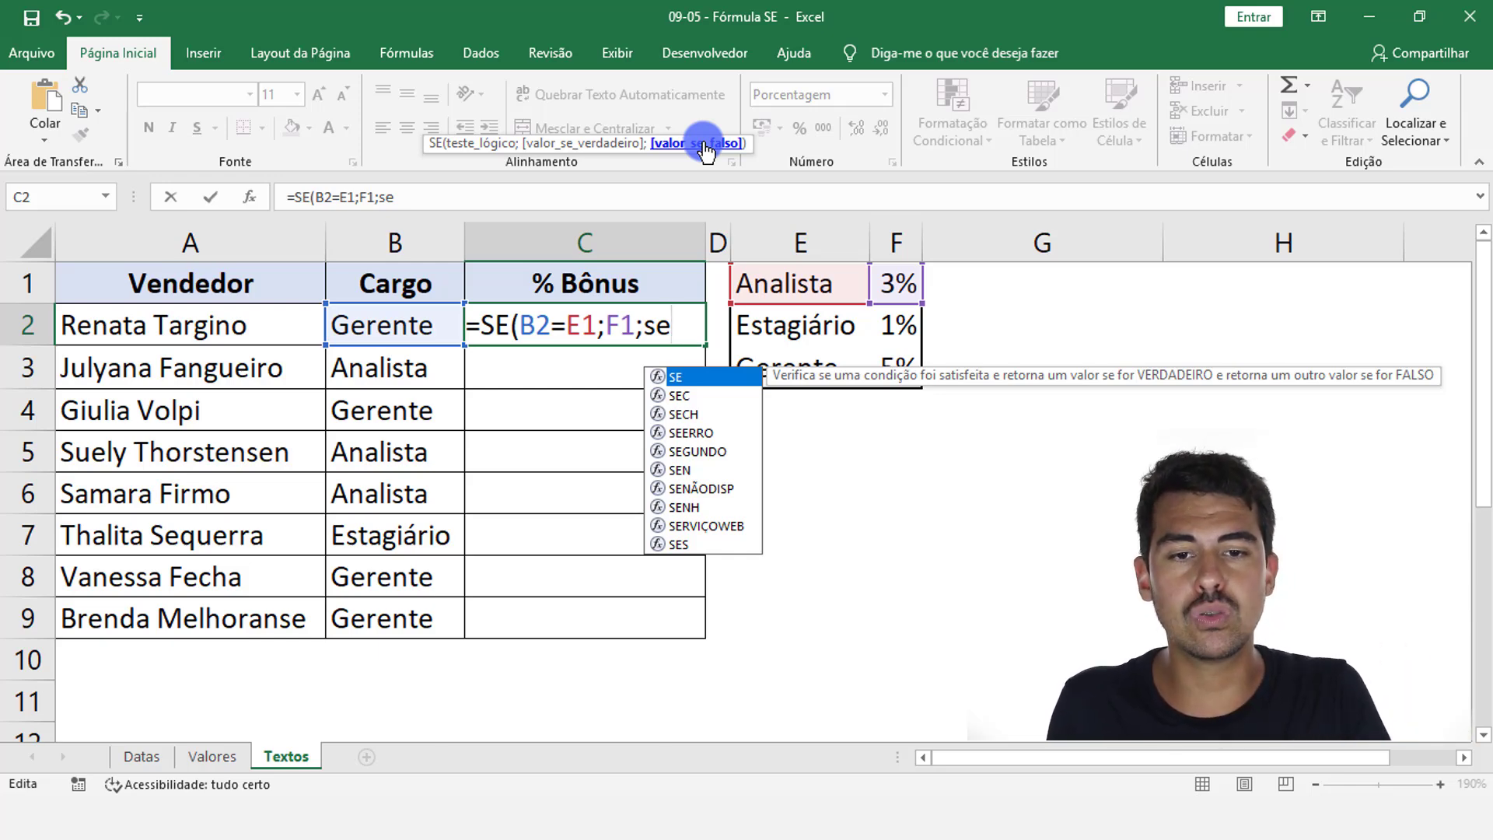
pyautogui.press('Tab')
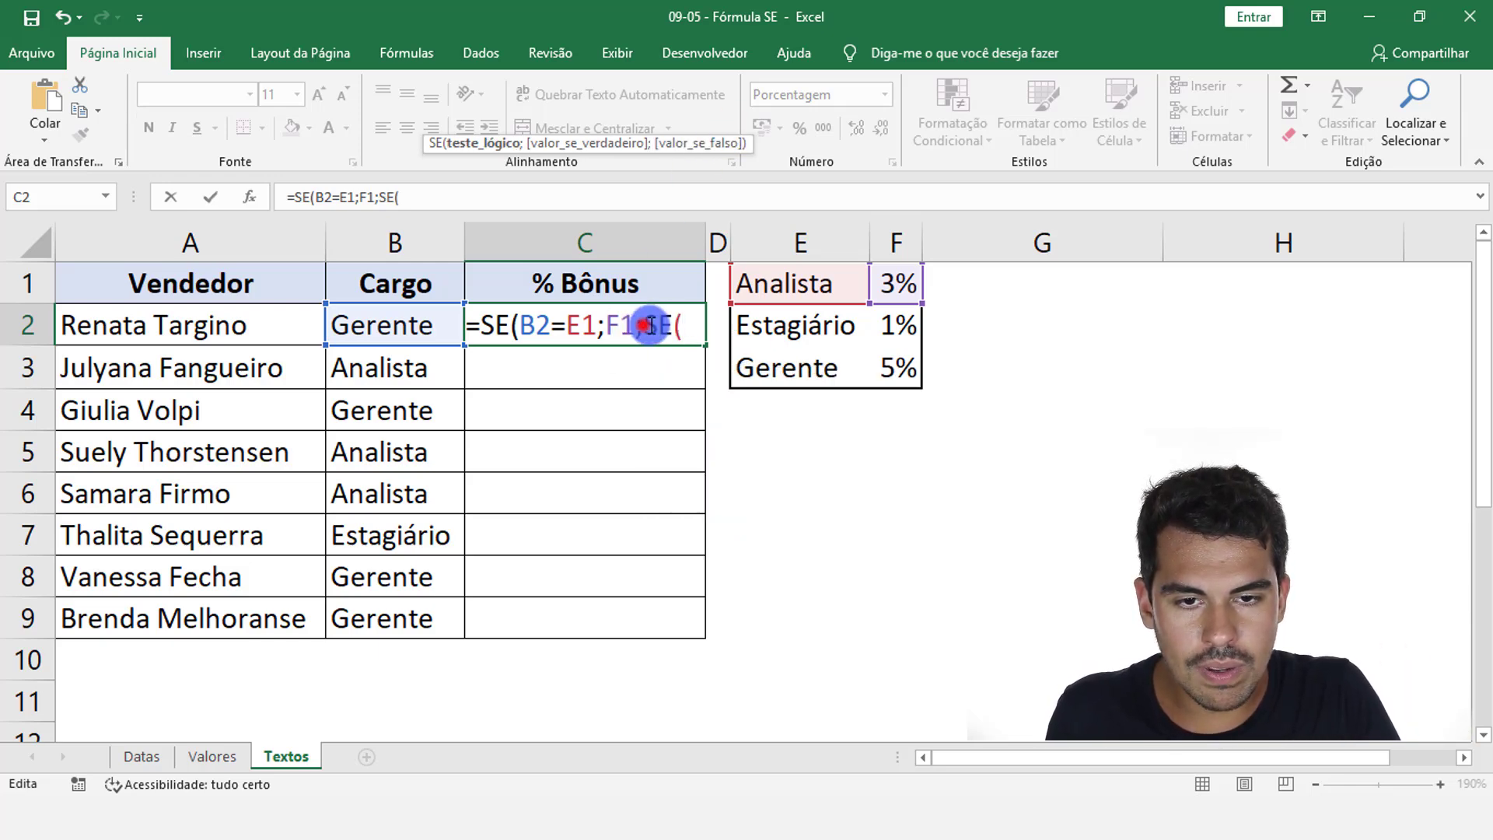
# Step: Compare the two SE openings in C2 and set the nested SE's logical test to B2=E2
pyautogui.moveTo(644, 326); pyautogui.dragTo(693, 325)
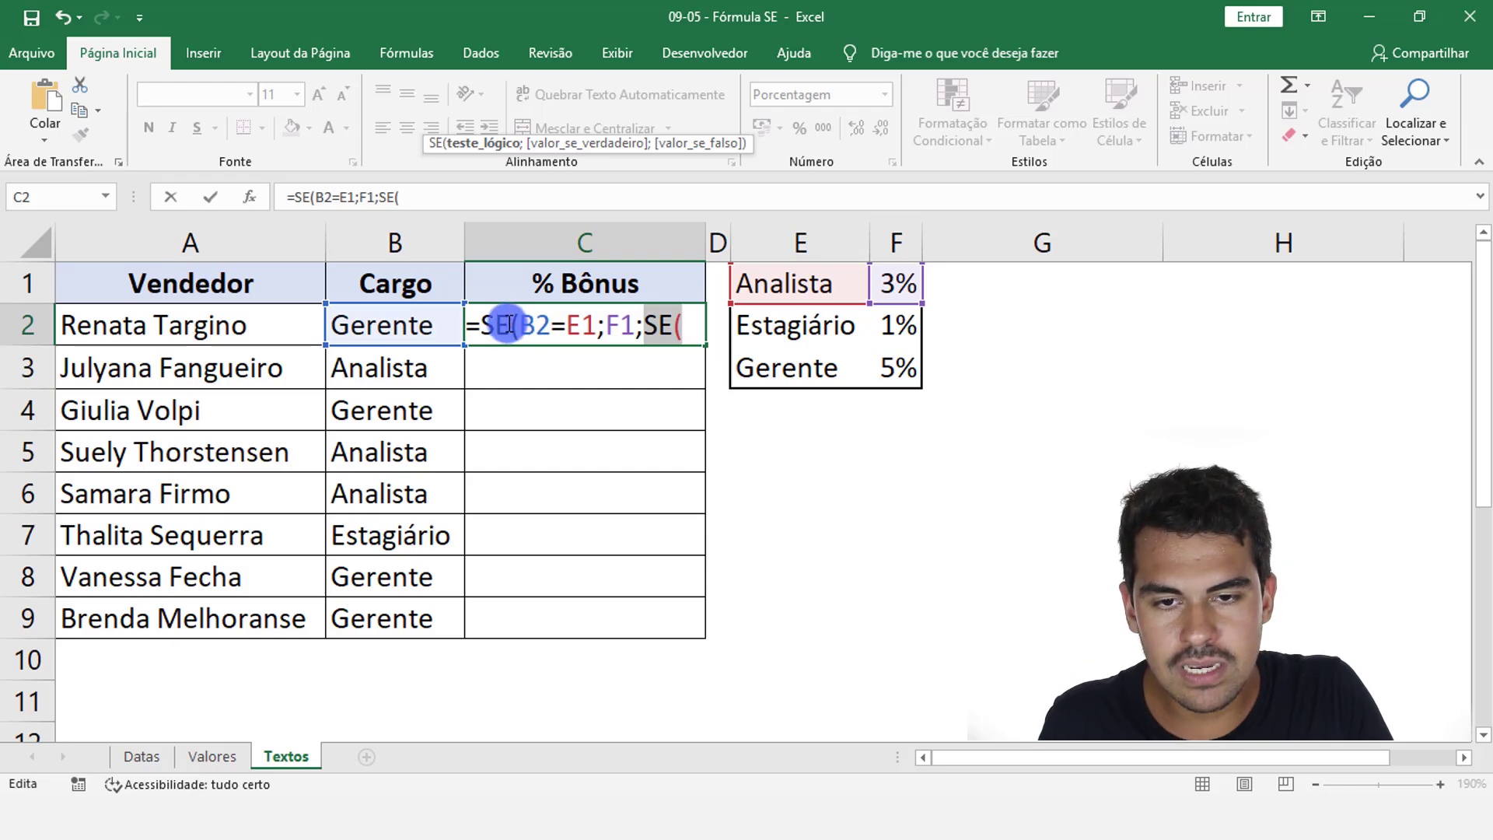
pyautogui.moveTo(509, 325); pyautogui.dragTo(466, 323)
pyautogui.click(688, 329)
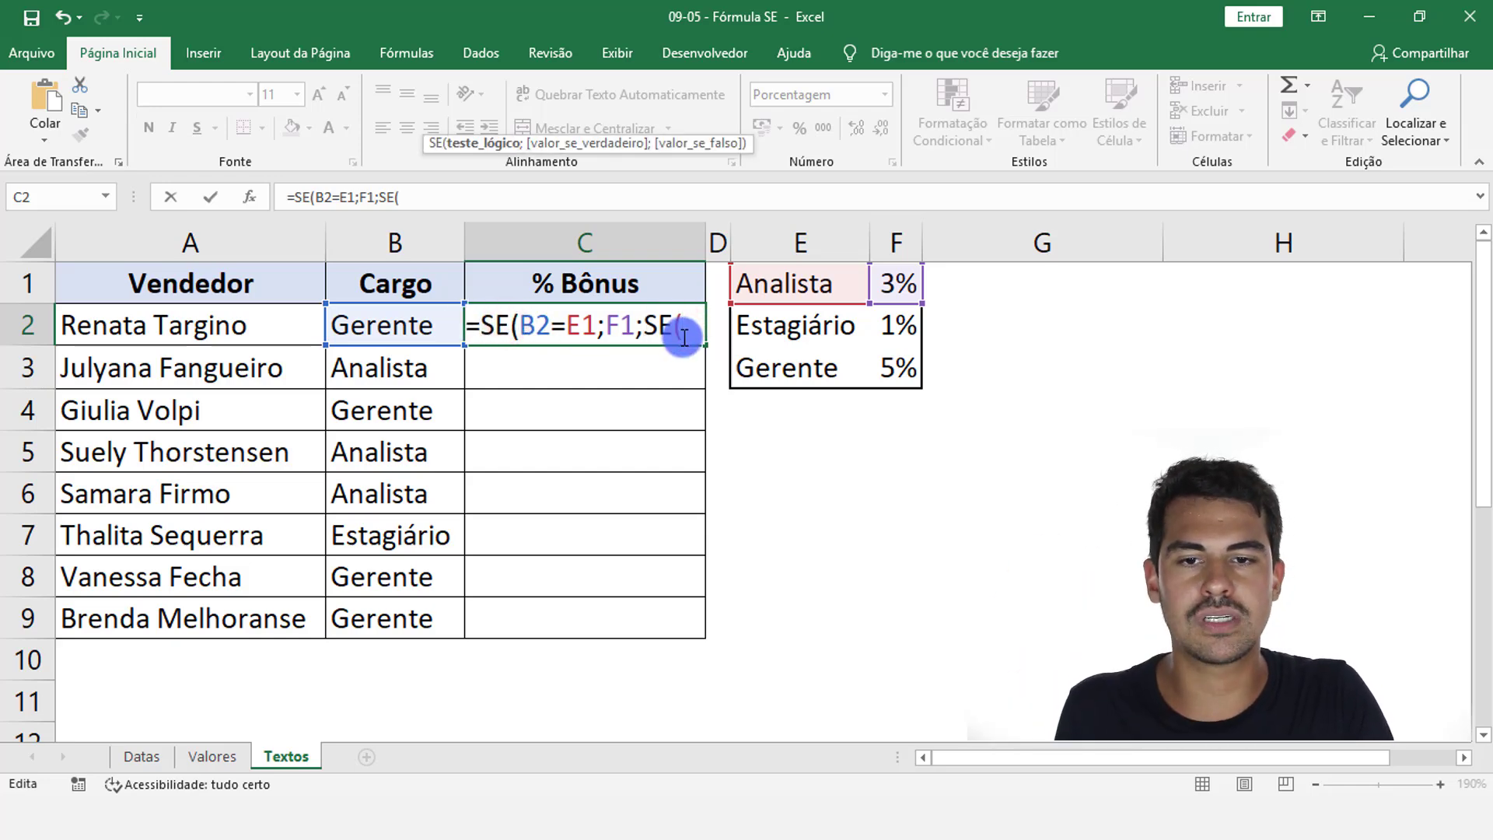
pyautogui.click(426, 327)
pyautogui.write('=')
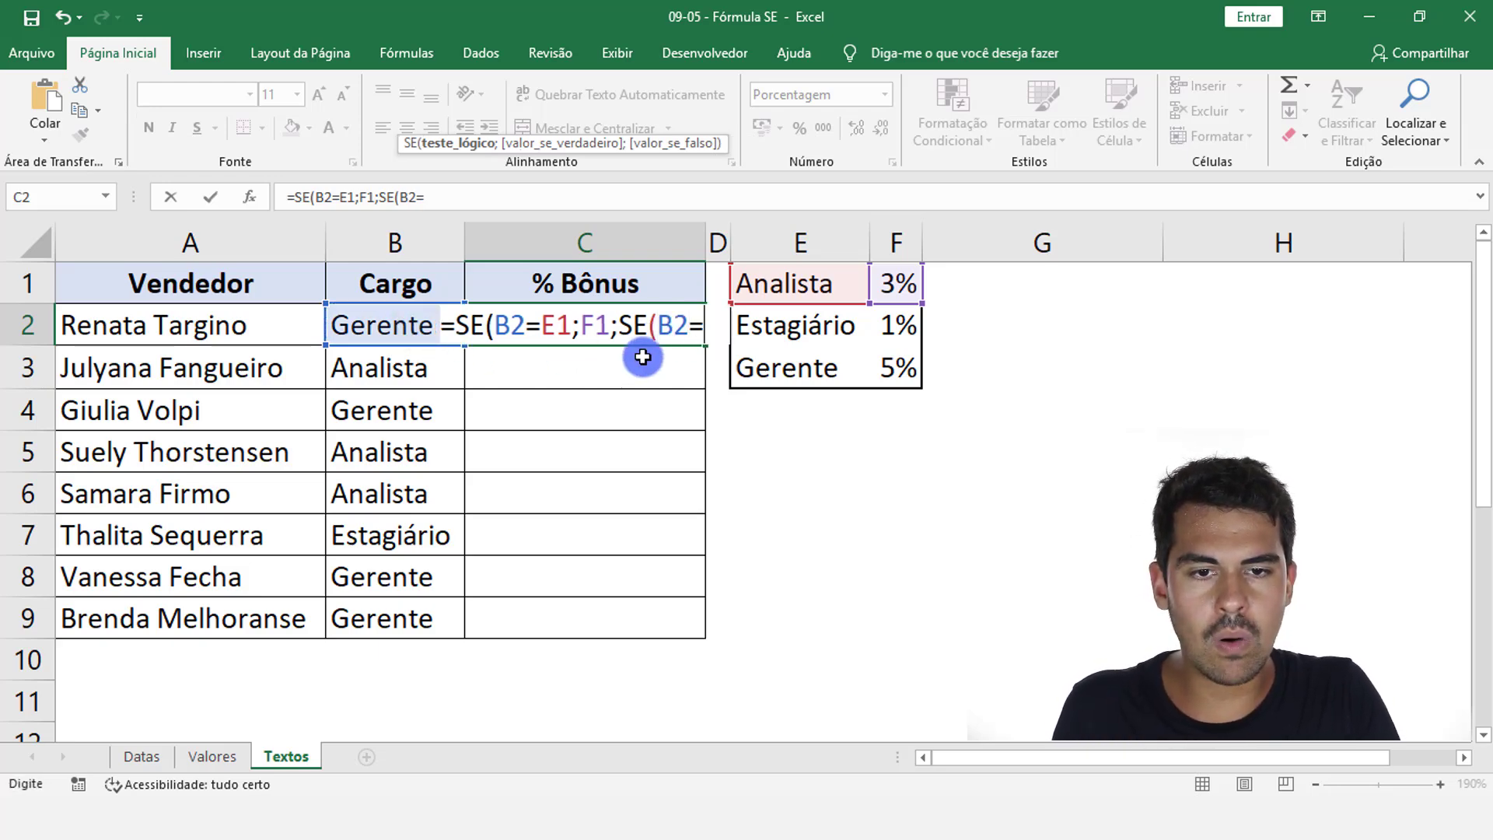
pyautogui.click(811, 330)
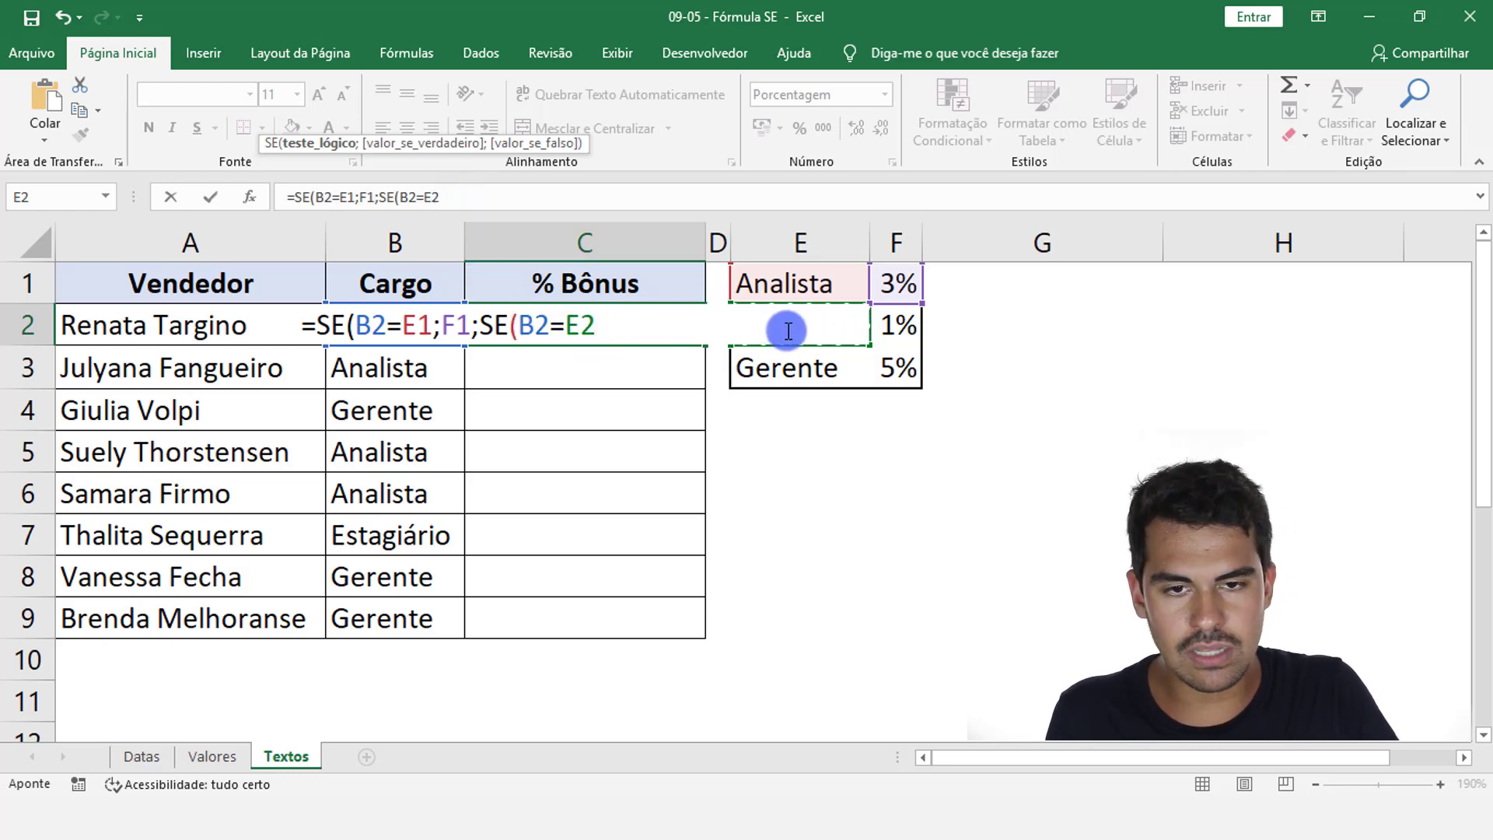
# Step: Re-enter E2 as the comparison cell in the nested SE's logical test and supply F2 as its value if true
pyautogui.press('BackSpace')
pyautogui.press('BackSpace')
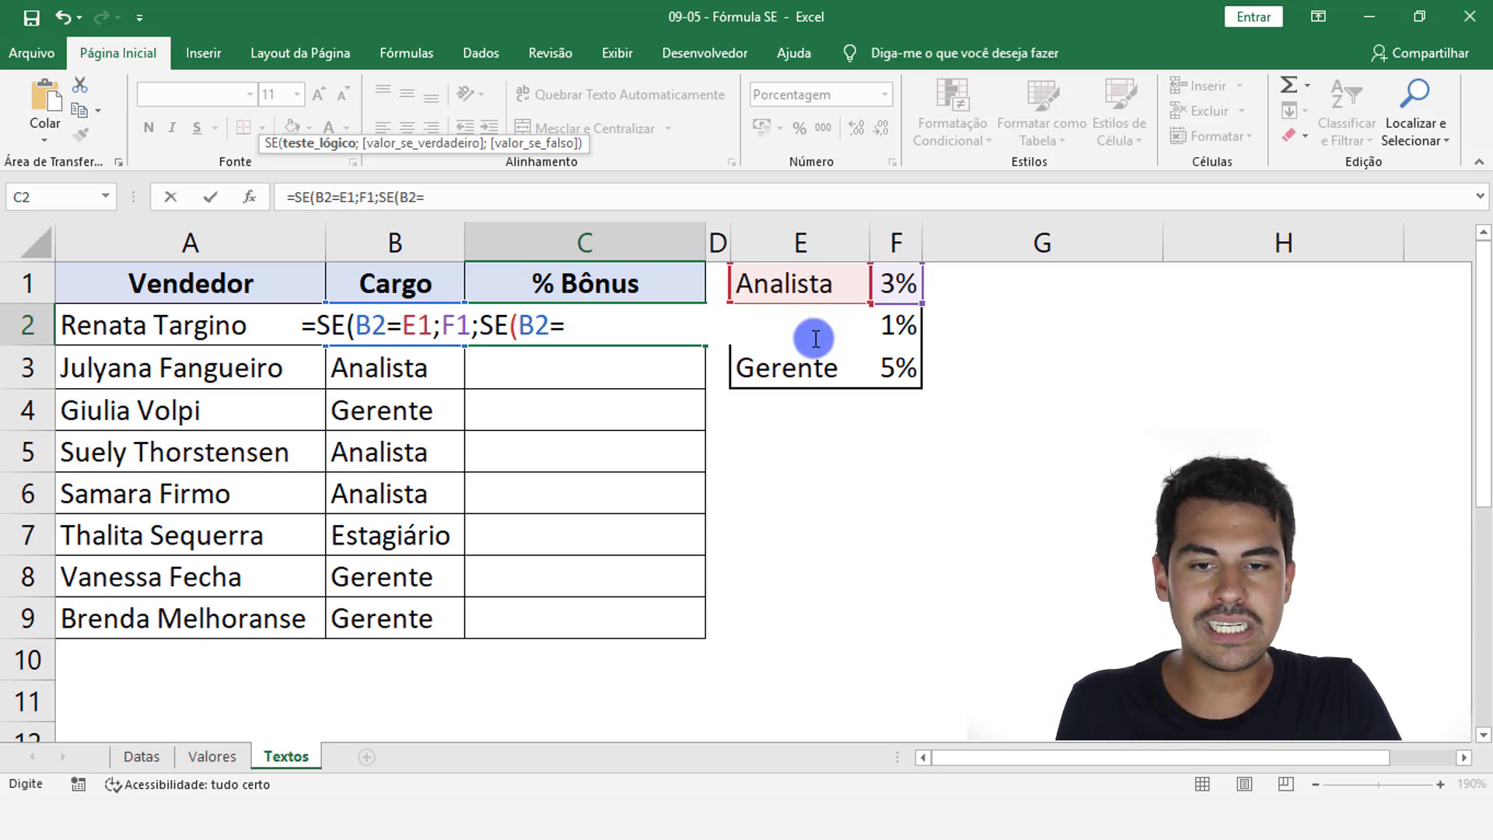
pyautogui.write('e2')
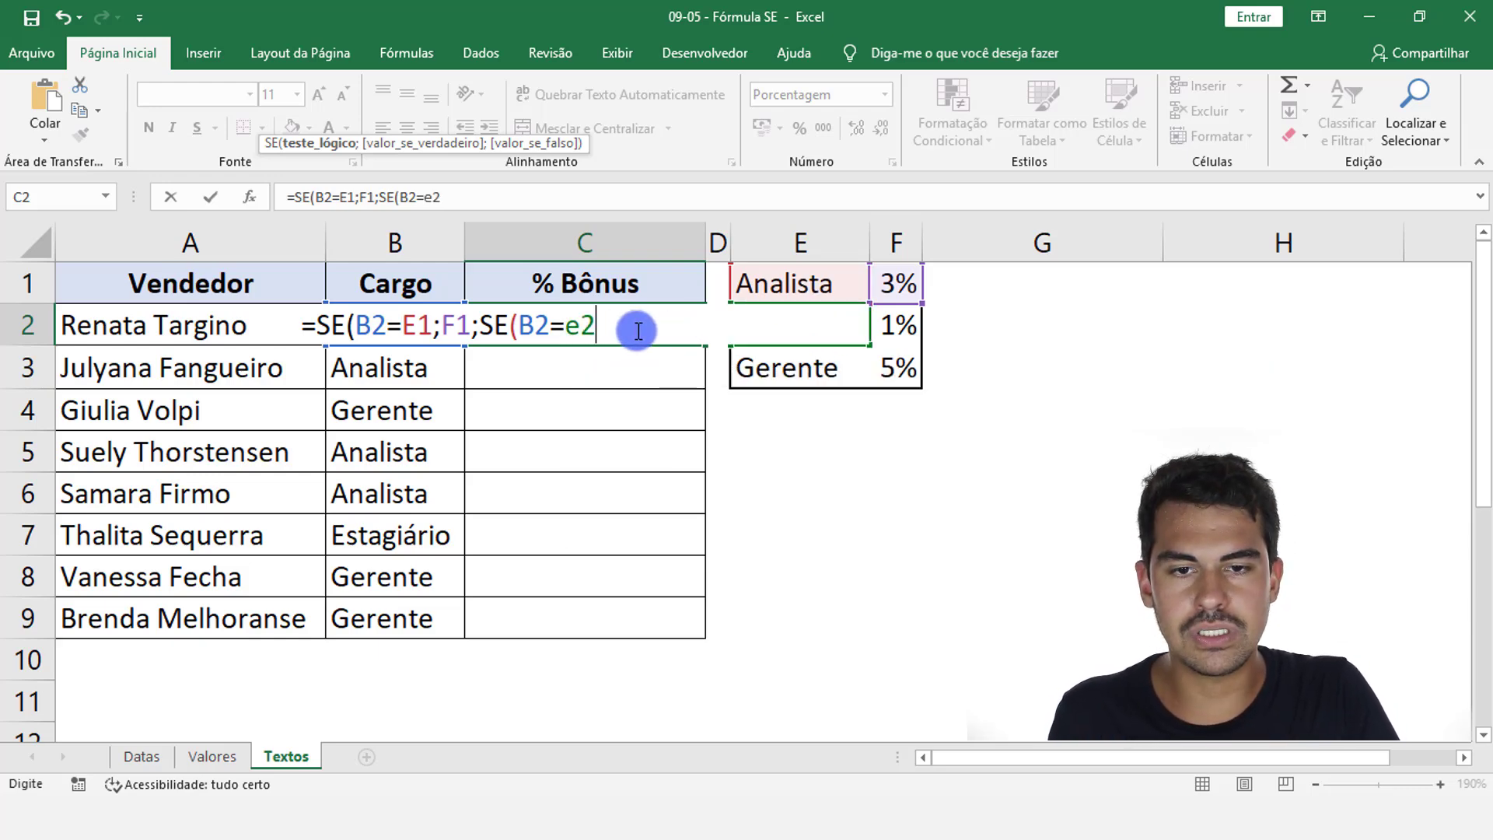
pyautogui.press('BackSpace')
pyautogui.press('BackSpace')
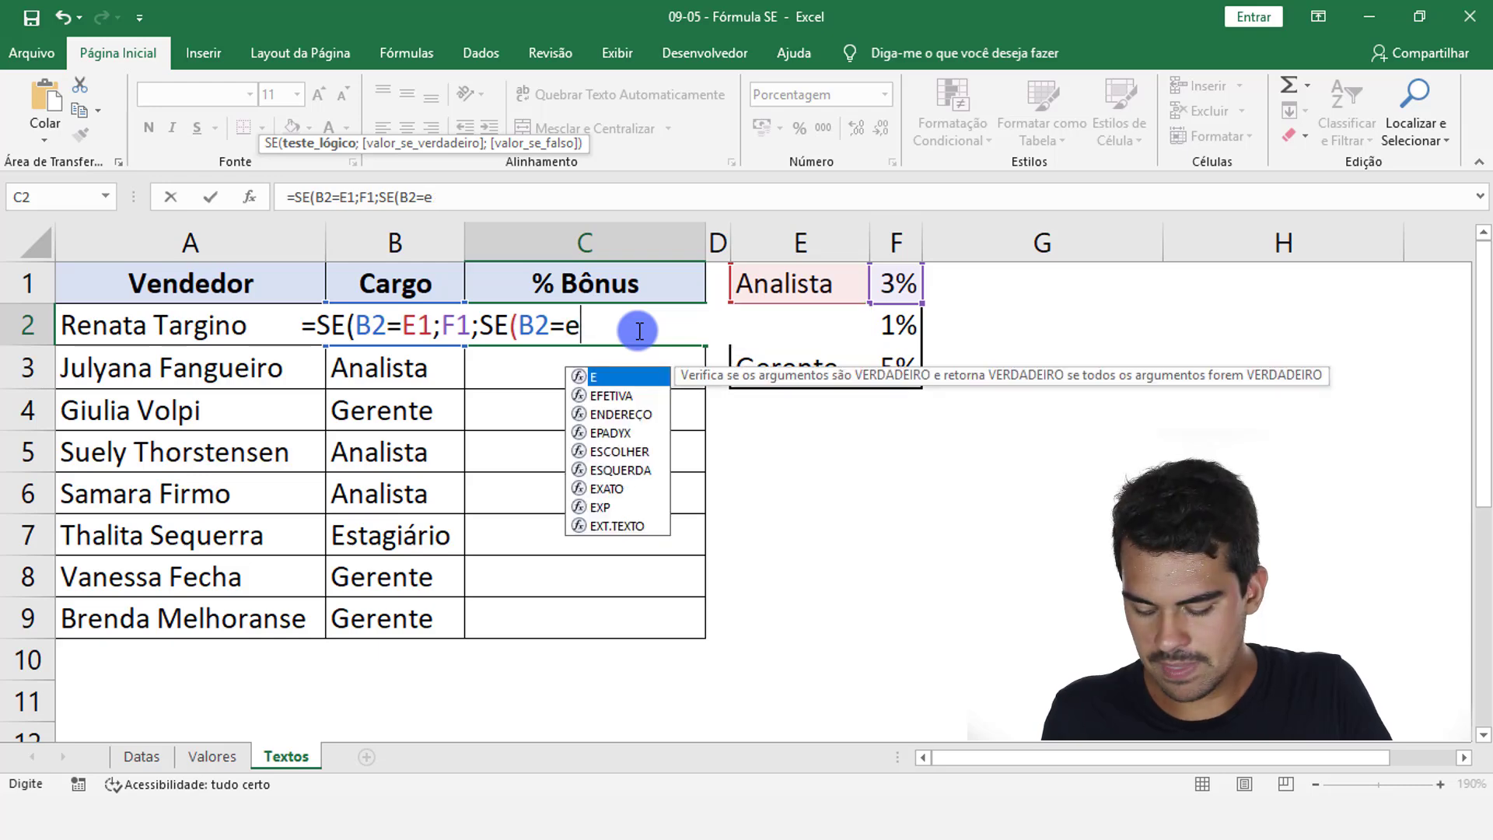
pyautogui.write('E')
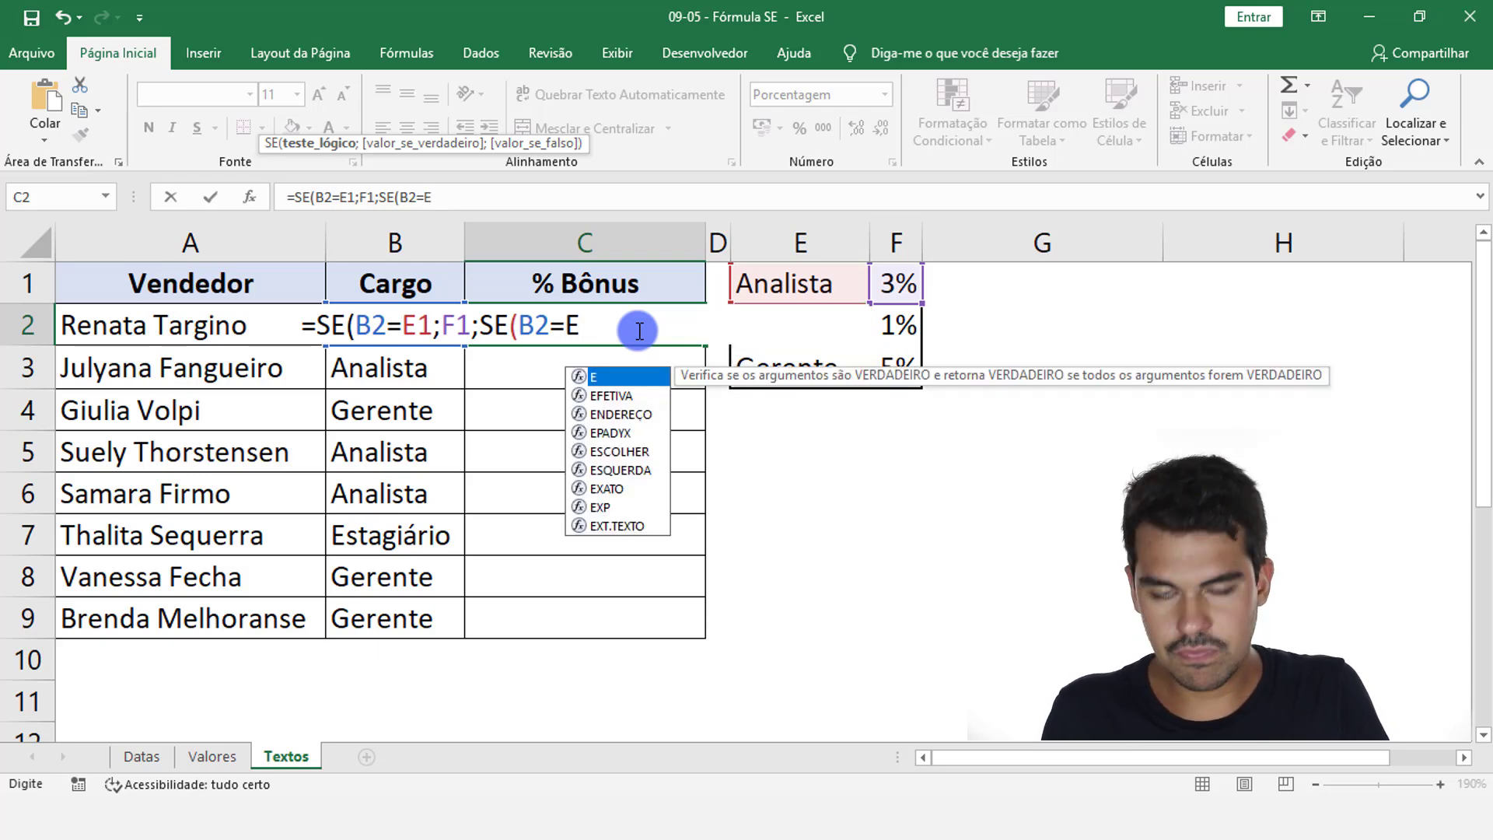
pyautogui.write('2;')
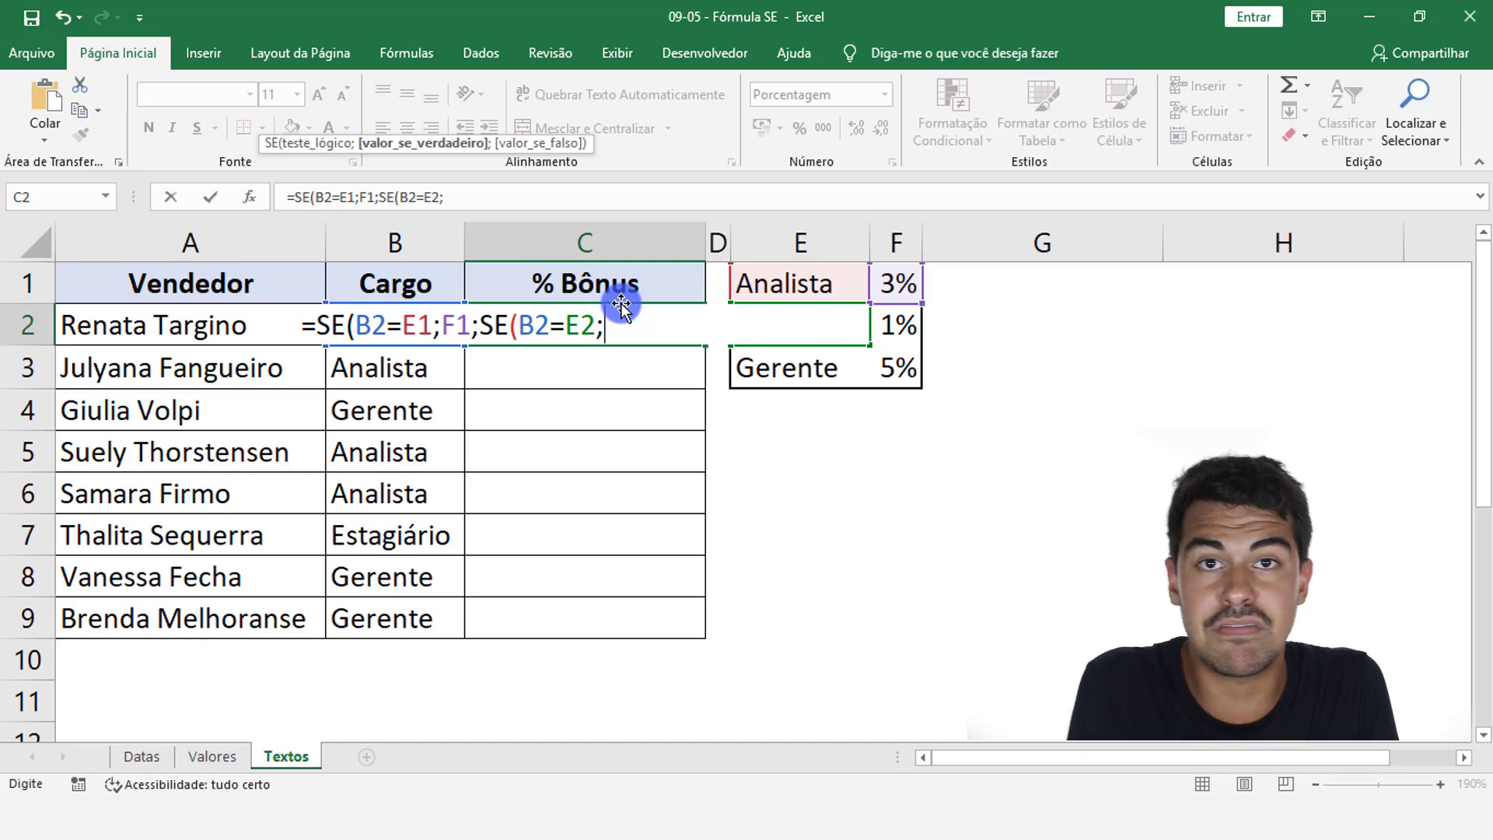
pyautogui.click(902, 327)
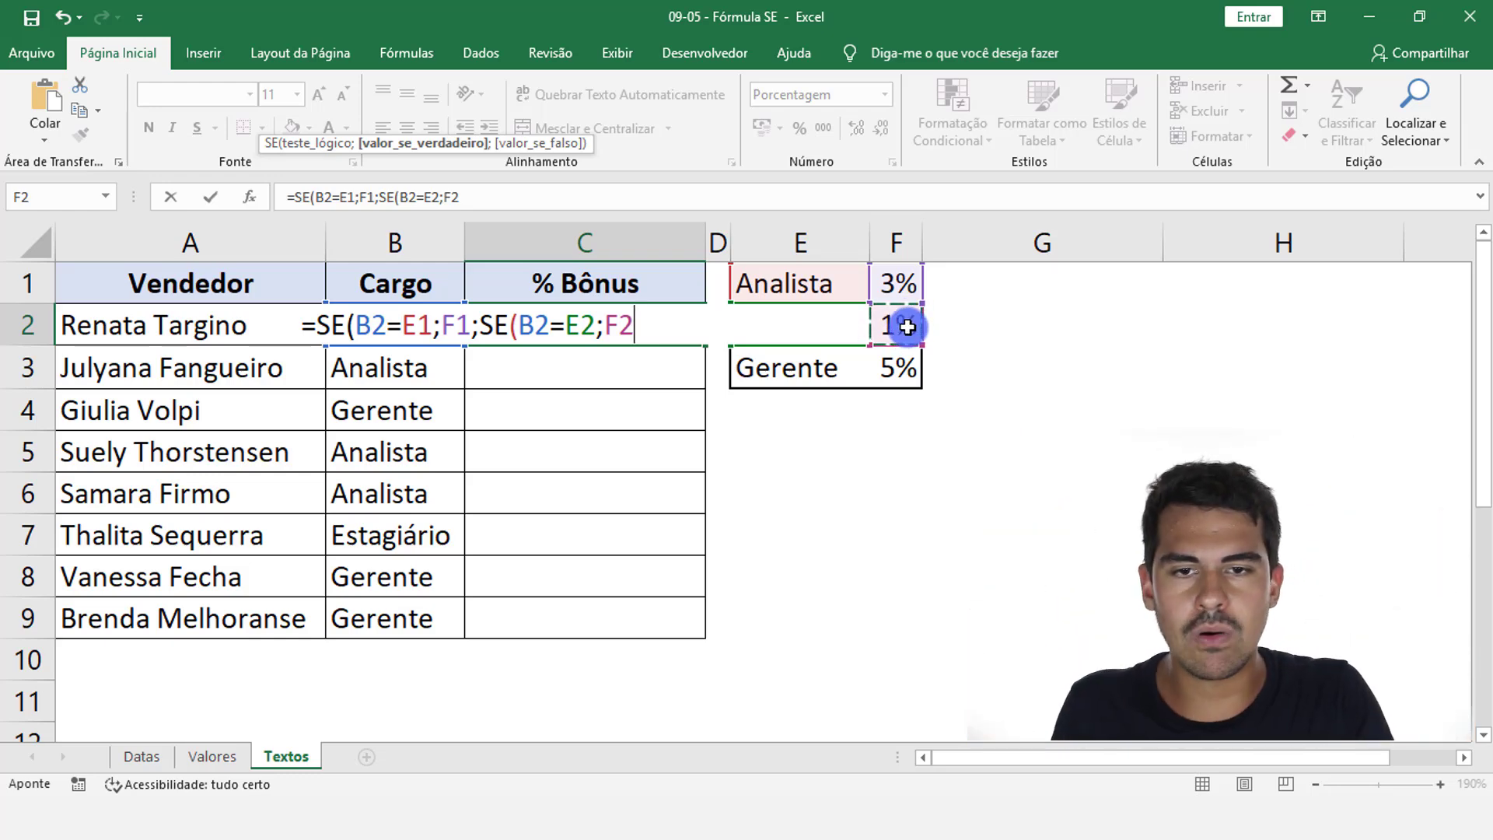
# Step: Supply F3 as the nested SE's value if false, close both SE functions and commit the formula in C2
pyautogui.write(';')
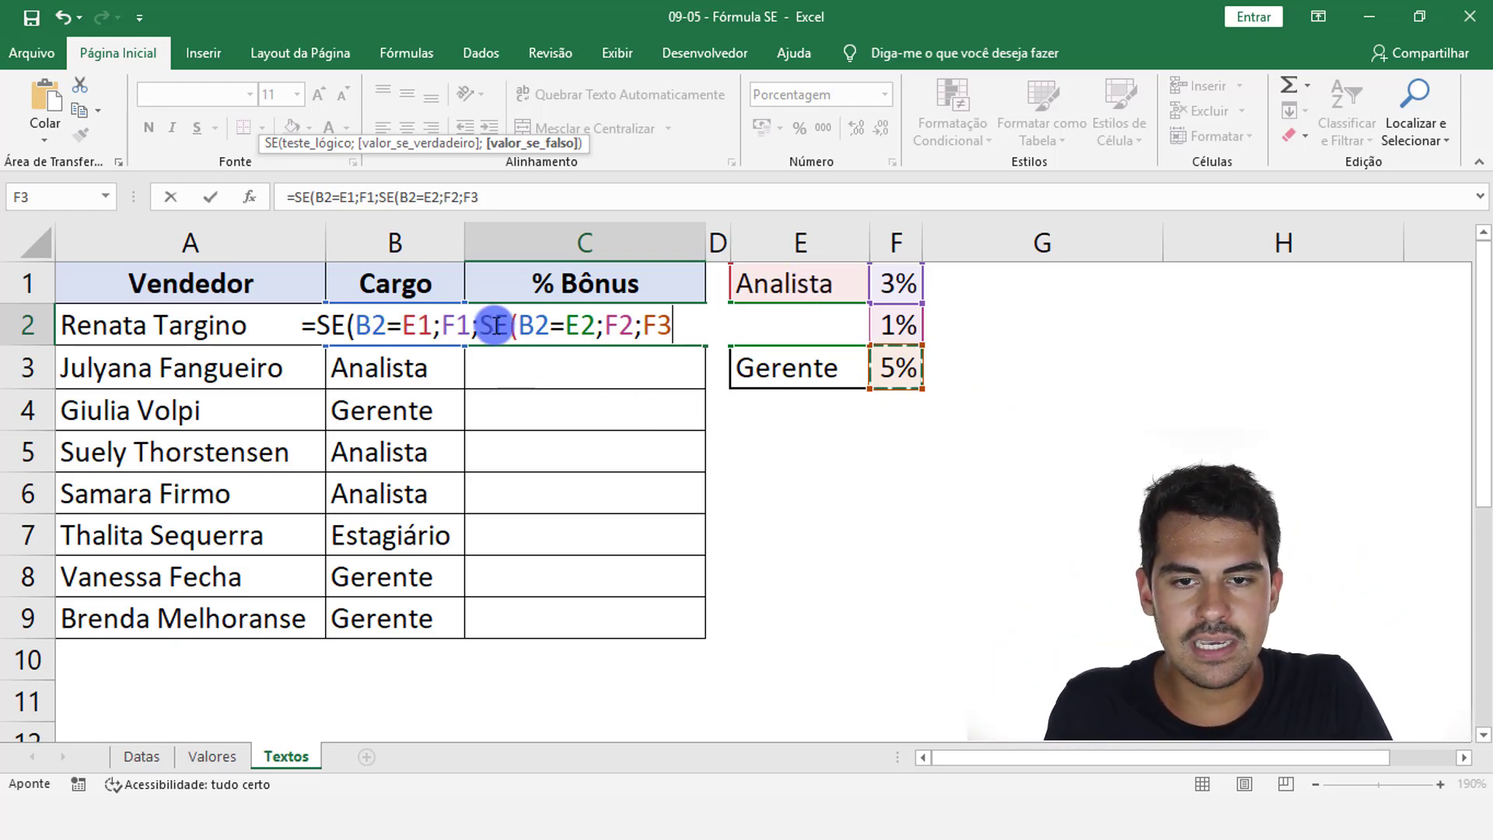
pyautogui.doubleClick(485, 315)
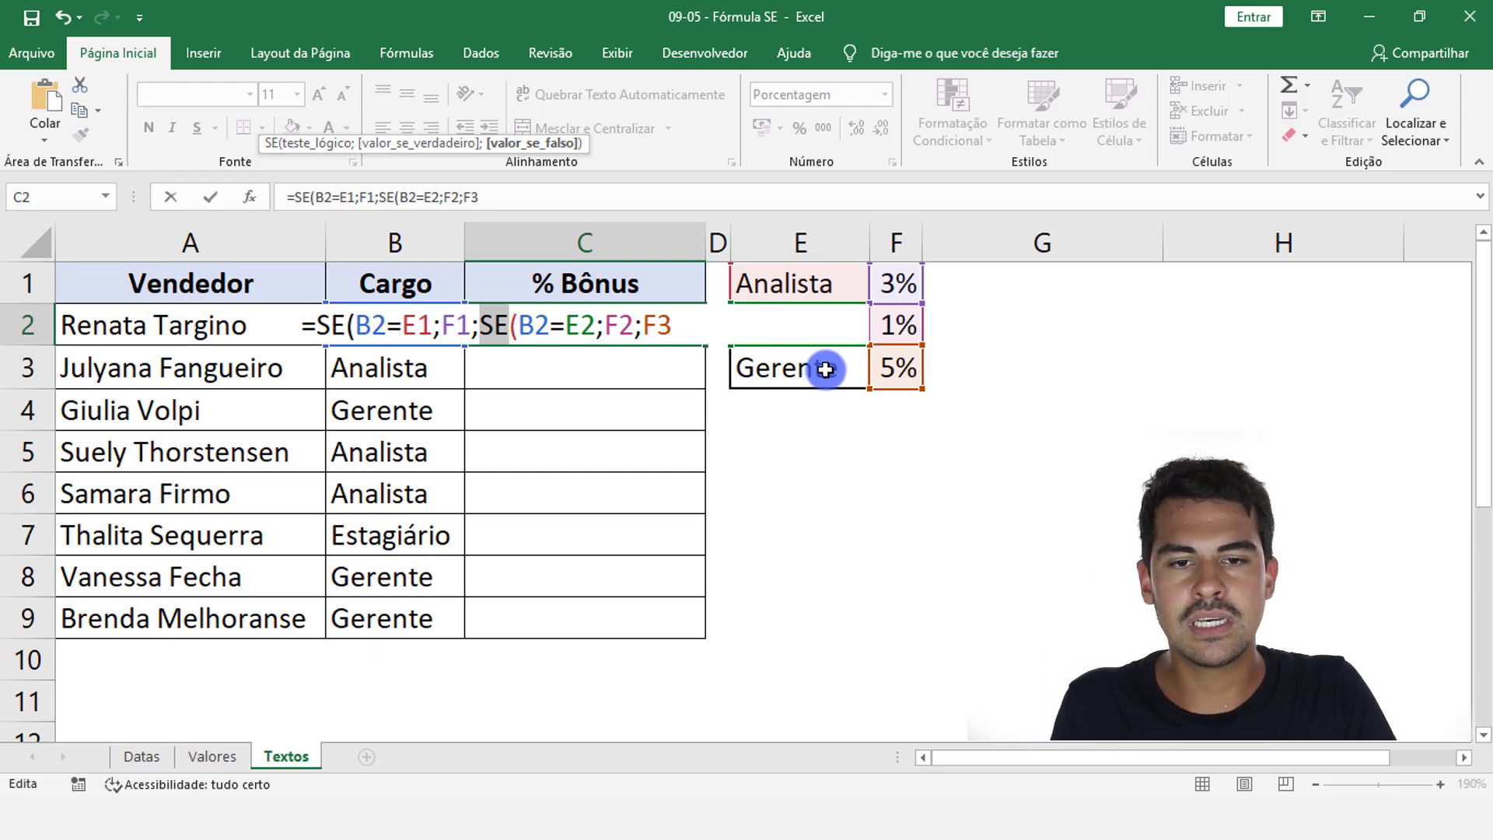
pyautogui.click(674, 326)
pyautogui.write('))')
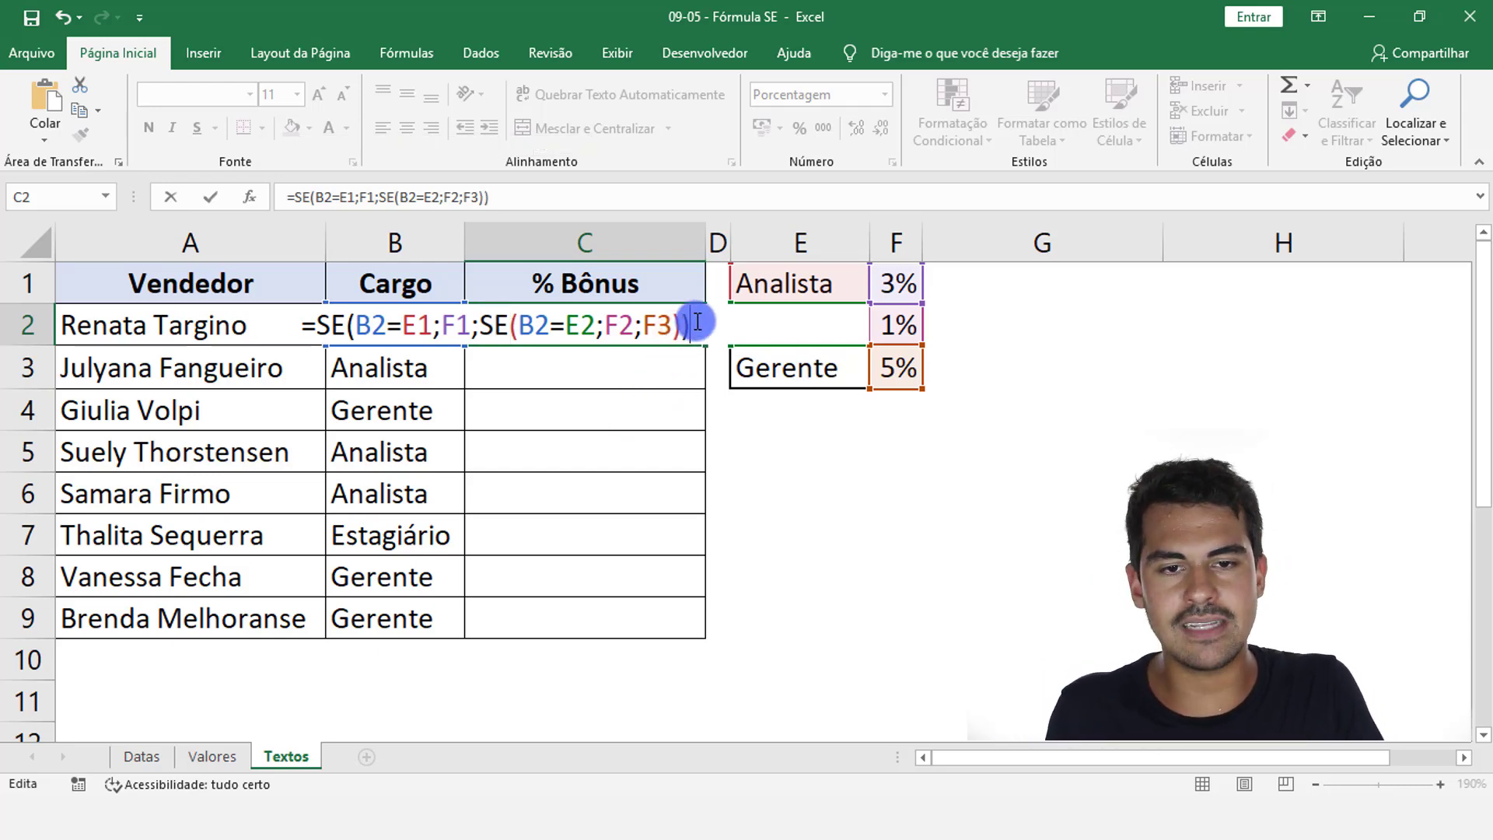
pyautogui.hotkey('ctrl', 'Return')
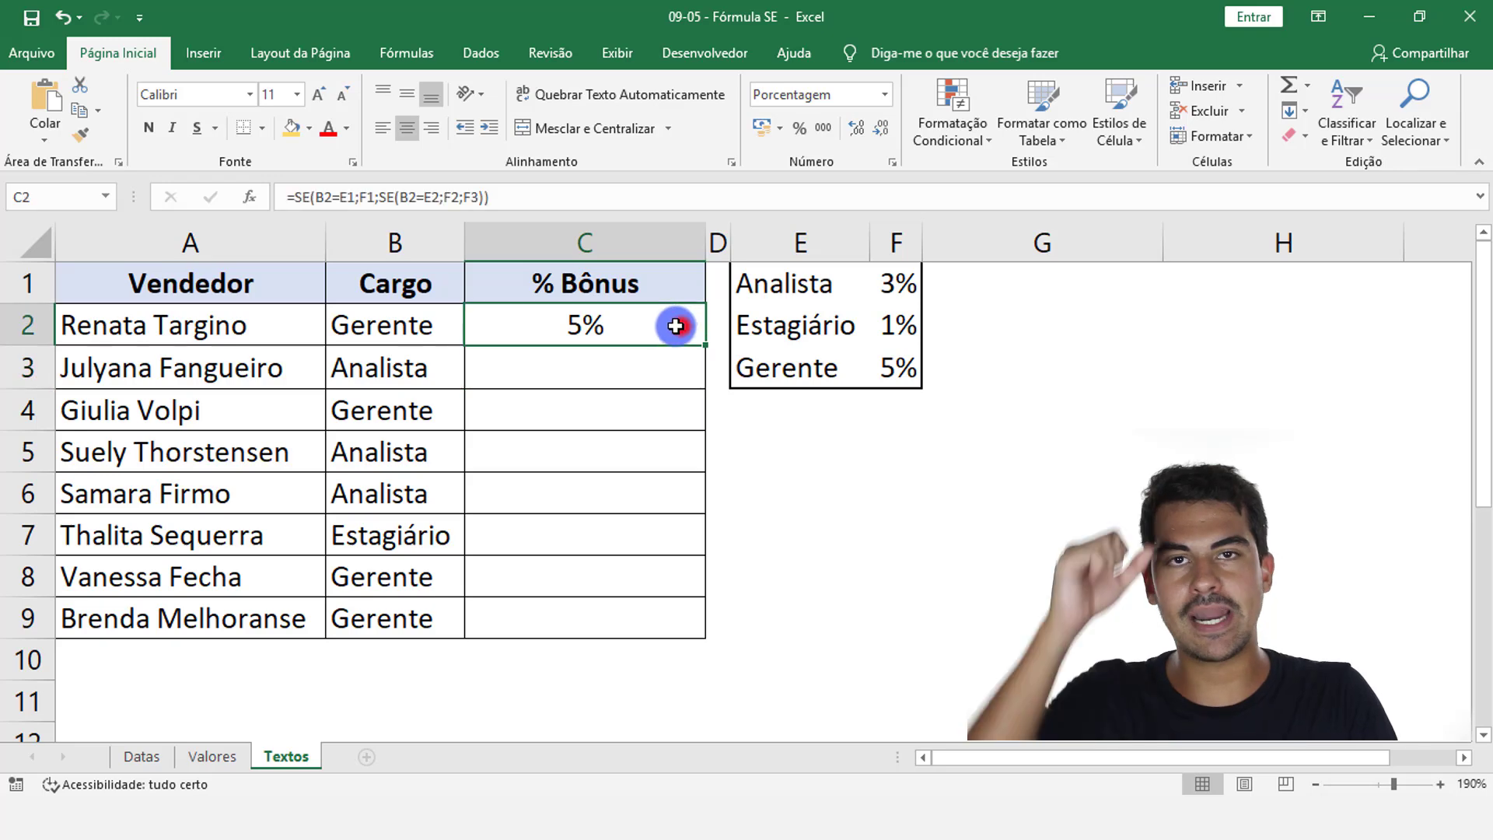
# Step: Review the cell references in the C2 formula and test it by changing the Cargo in B2 to Analista
pyautogui.doubleClick(670, 332)
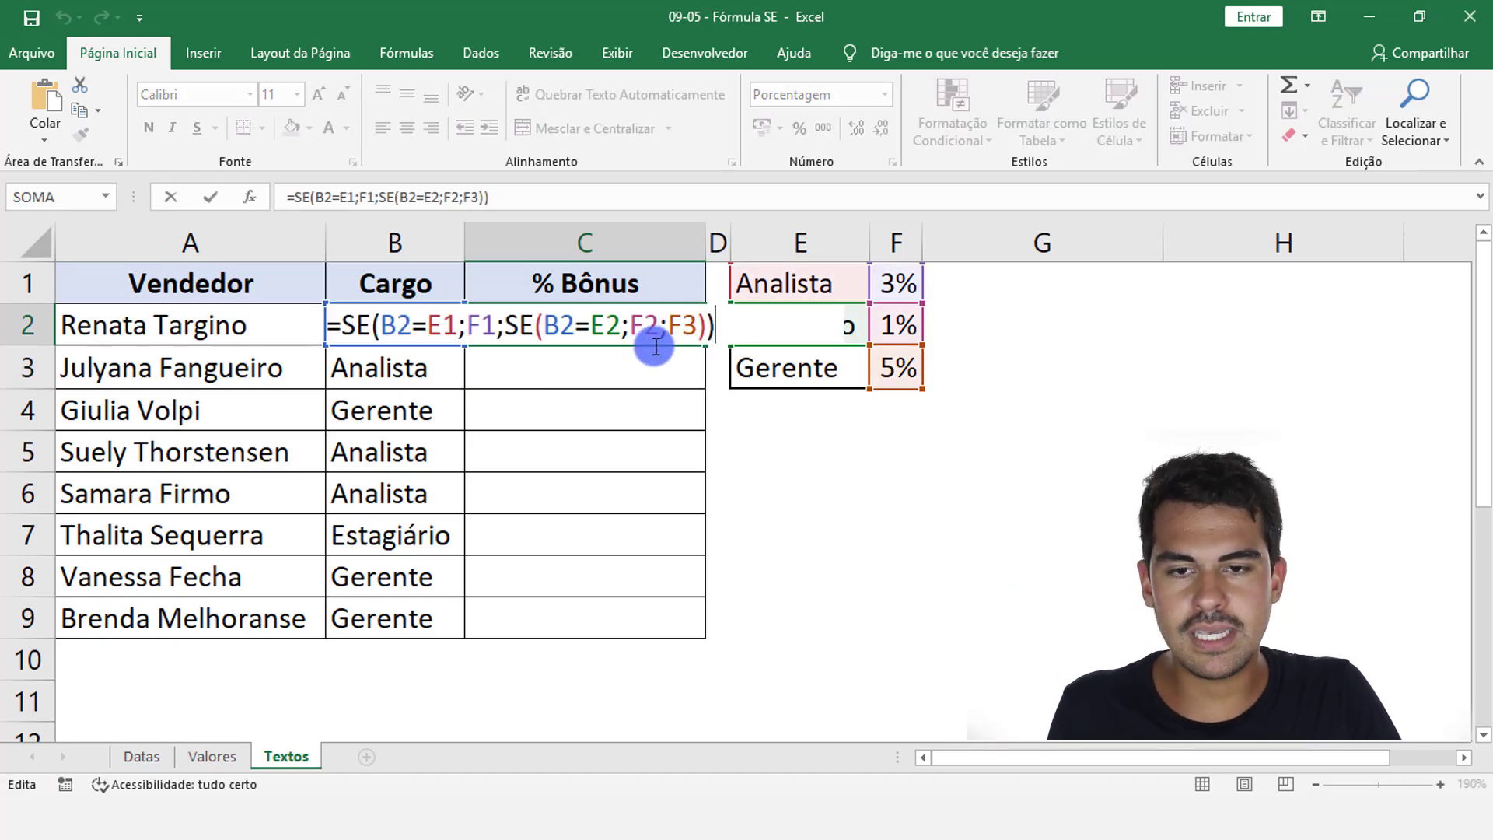
pyautogui.click(412, 346)
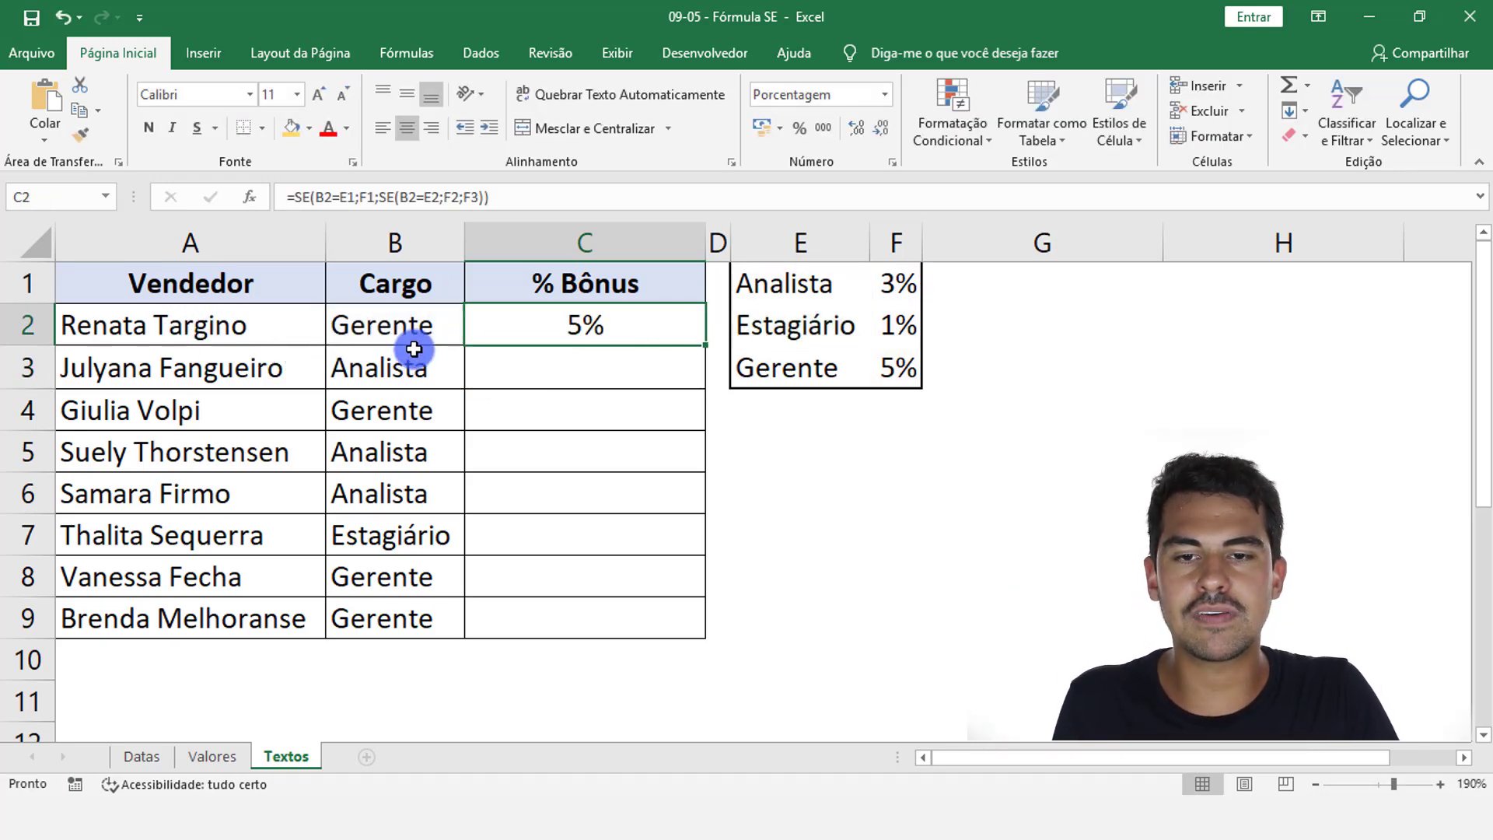
pyautogui.write('aNalista')
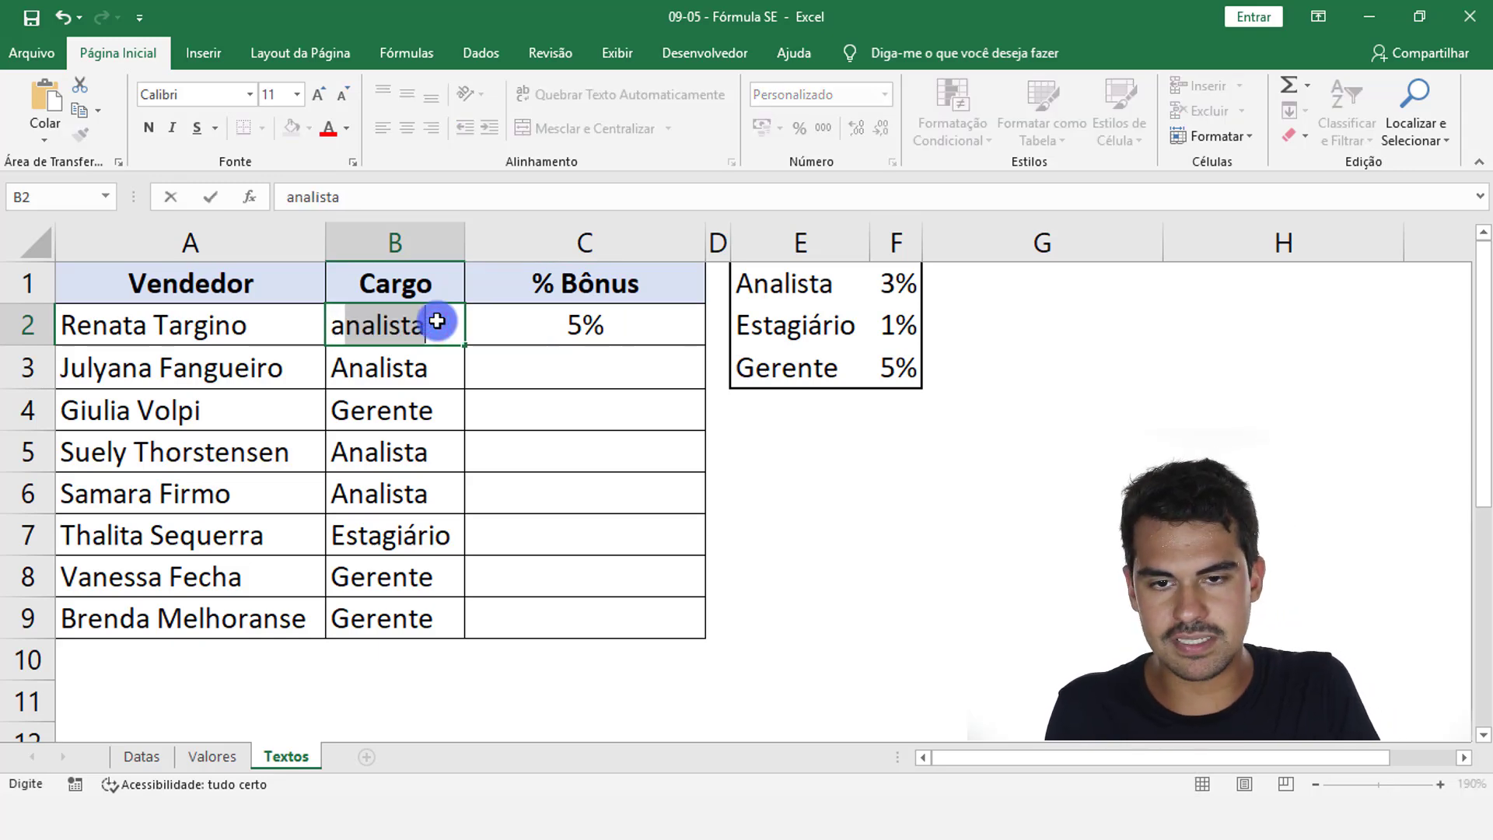
pyautogui.press('Return')
pyautogui.write(']')
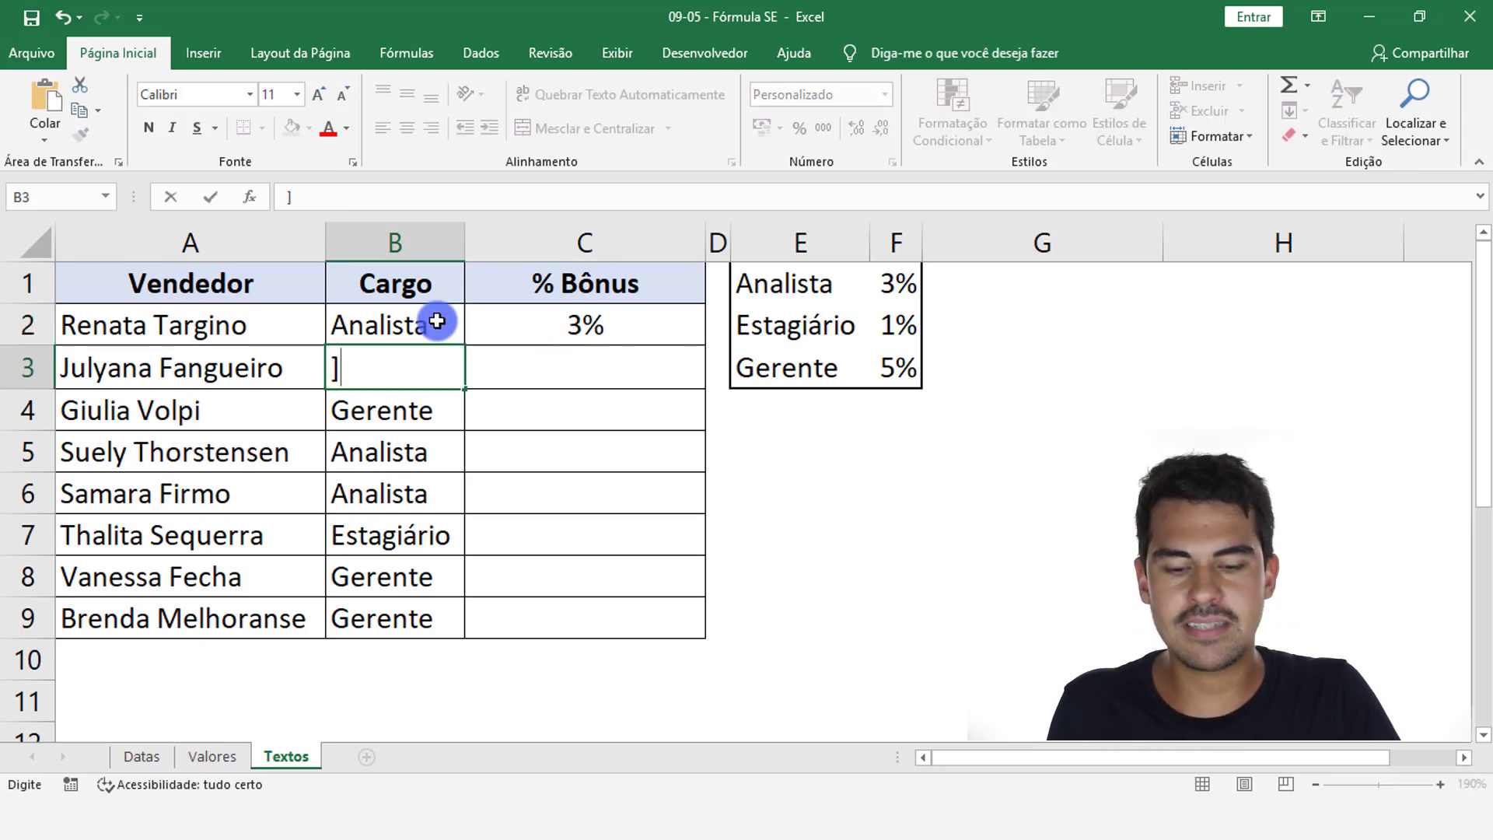
pyautogui.press('Escape')
pyautogui.click(643, 323)
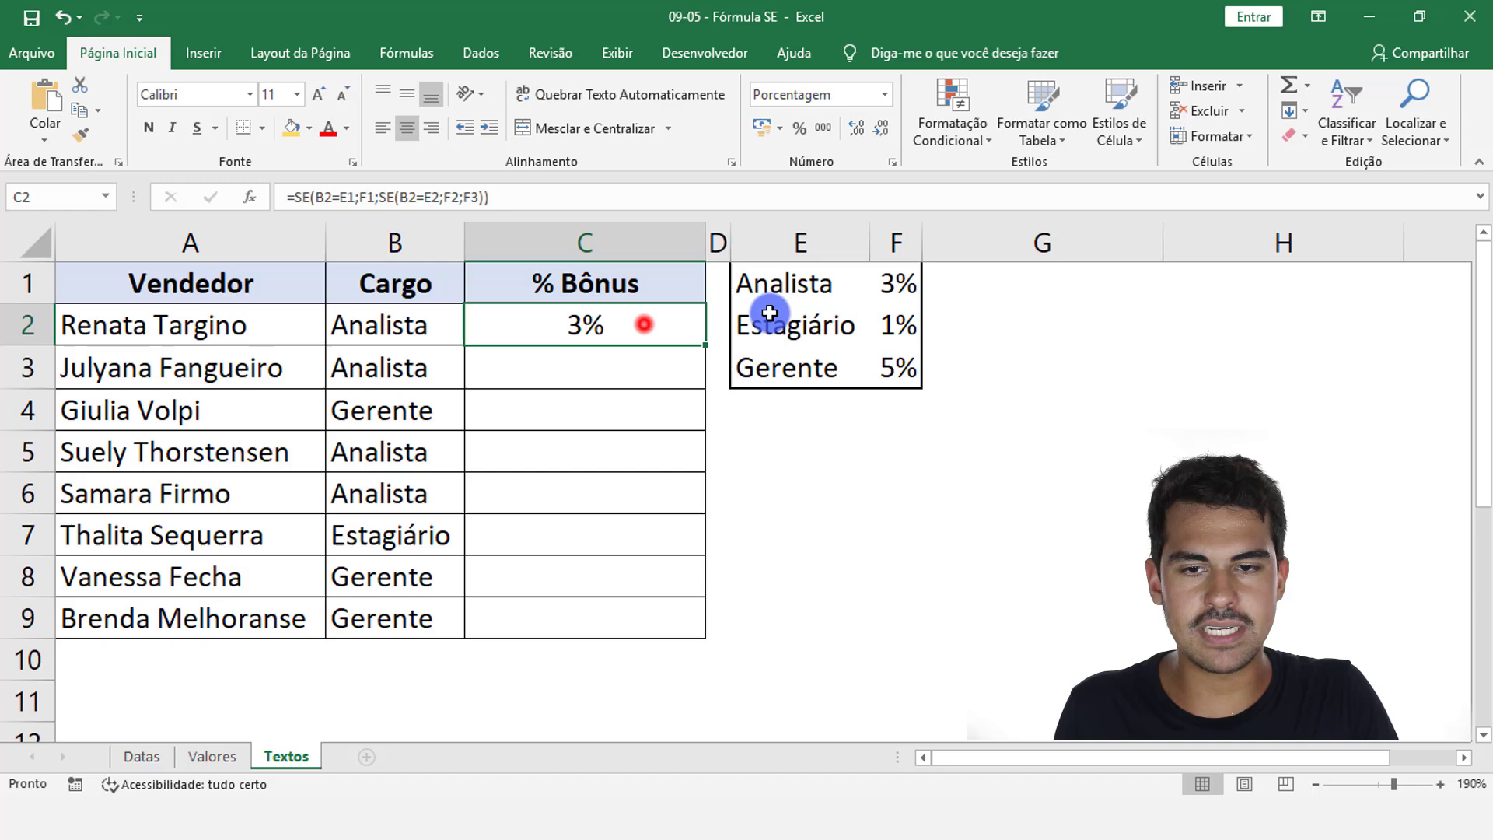
# Step: Change the Cargo in B2 to Estagiário and check the resulting bonus in C2
pyautogui.click(385, 319)
pyautogui.write('e')
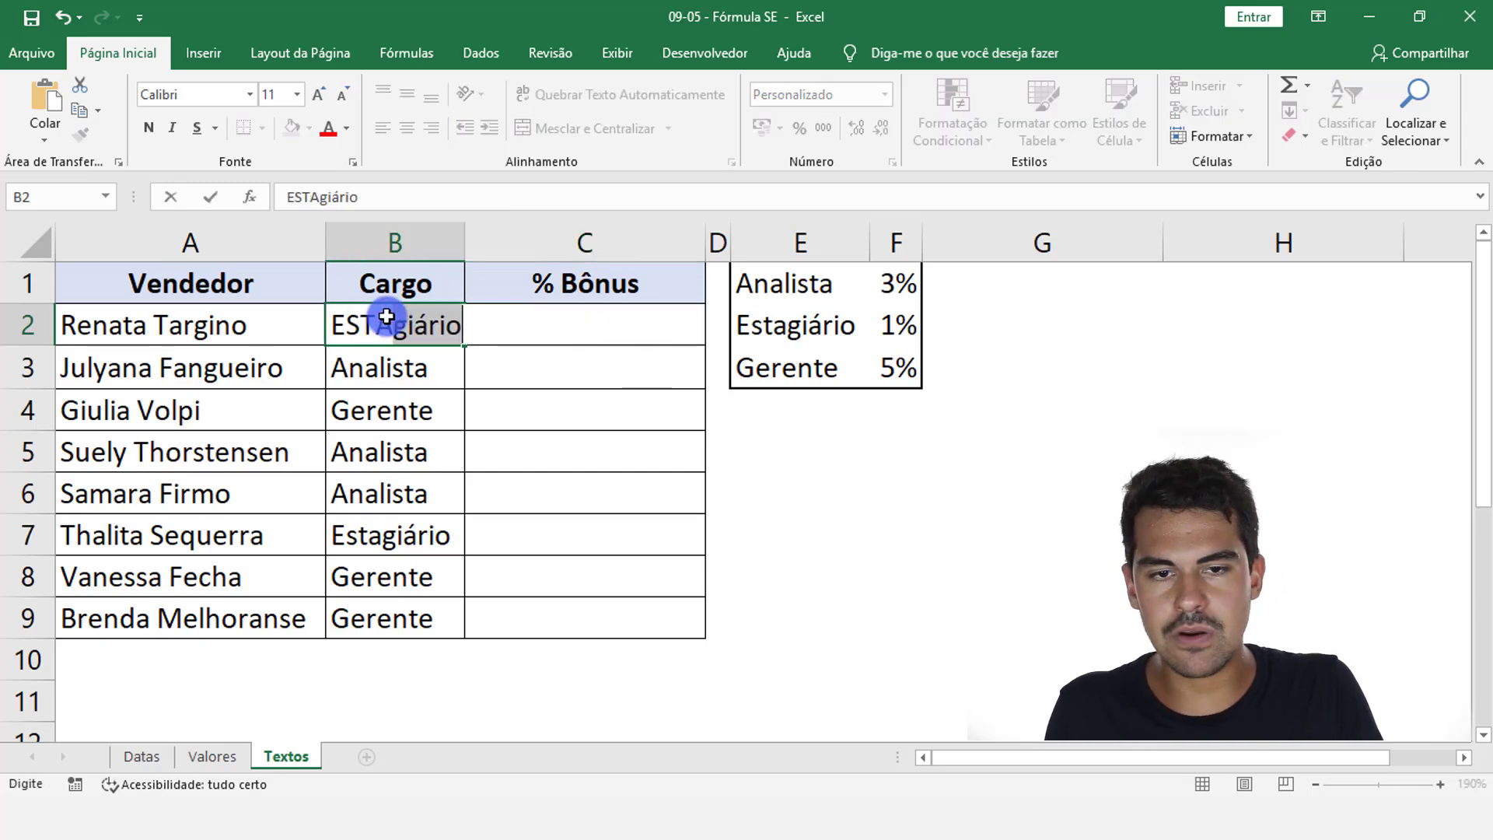
pyautogui.press('Return')
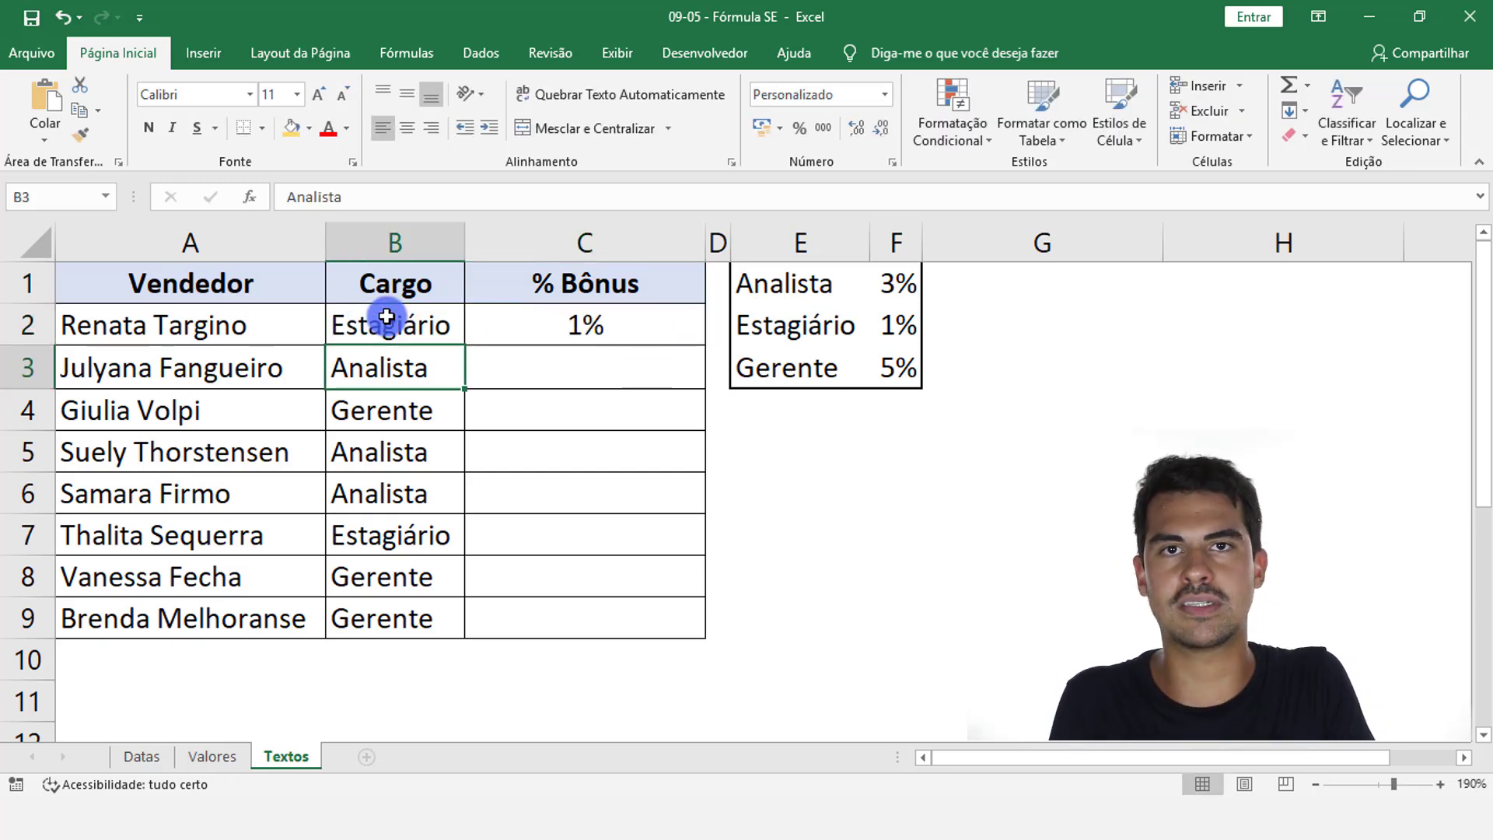
pyautogui.click(532, 318)
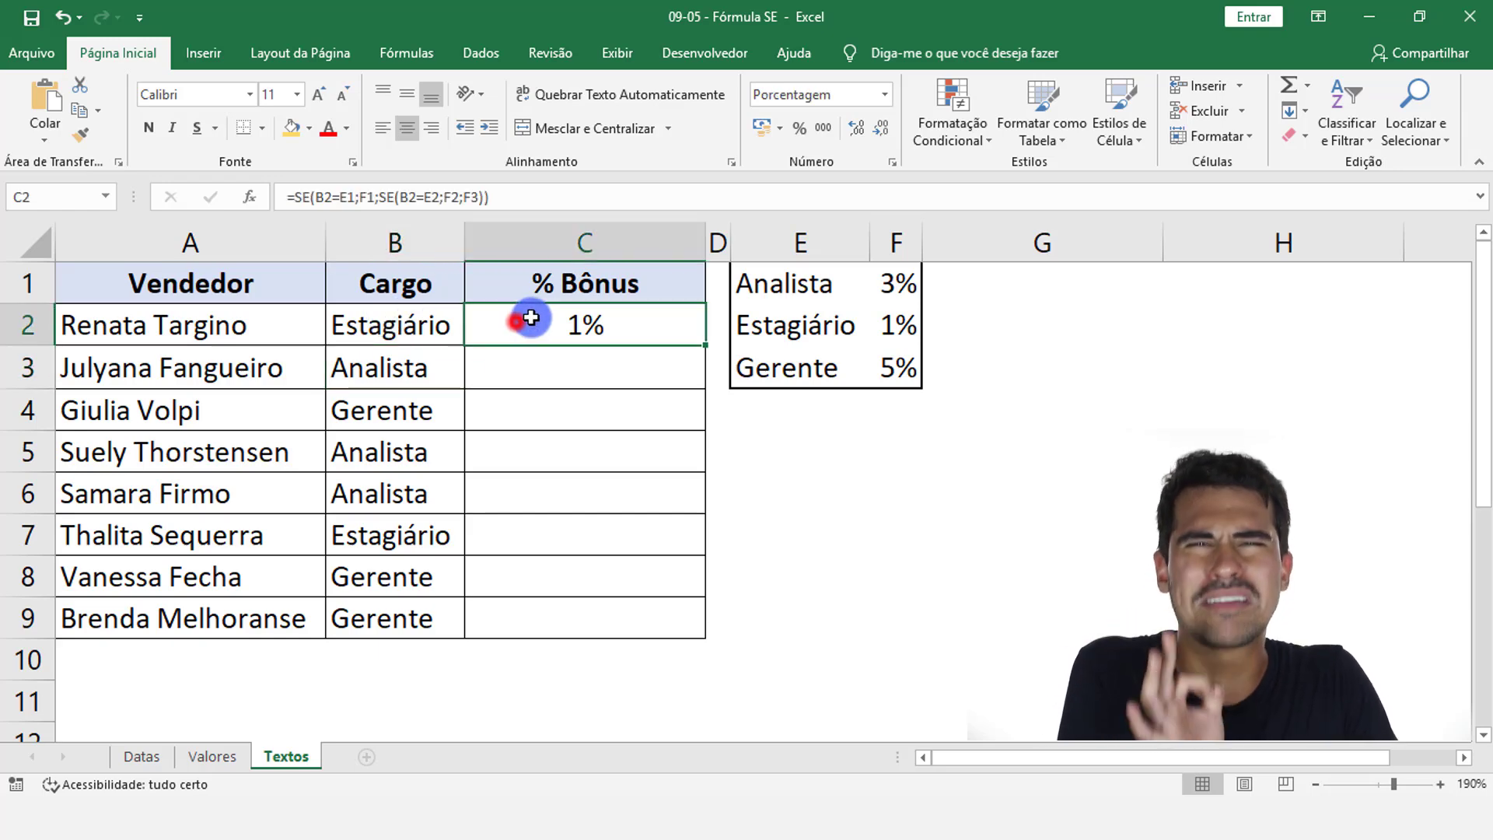
# Step: Draw an arrow slanting down to the left below G2, about 1.25 cm high and 0.38 cm wide
pyautogui.click(206, 56)
pyautogui.click(284, 127)
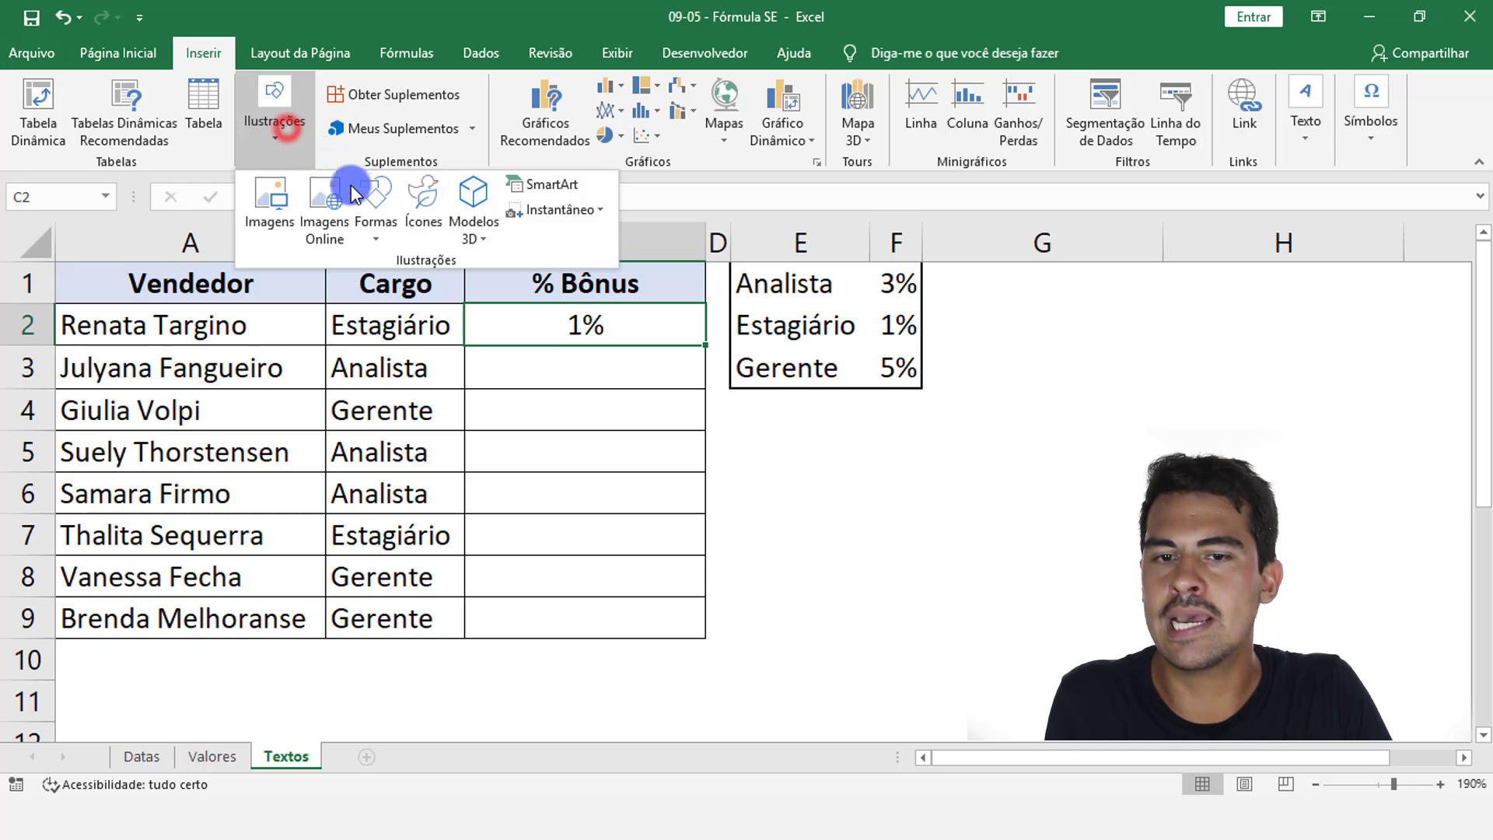
pyautogui.click(374, 200)
pyautogui.click(420, 285)
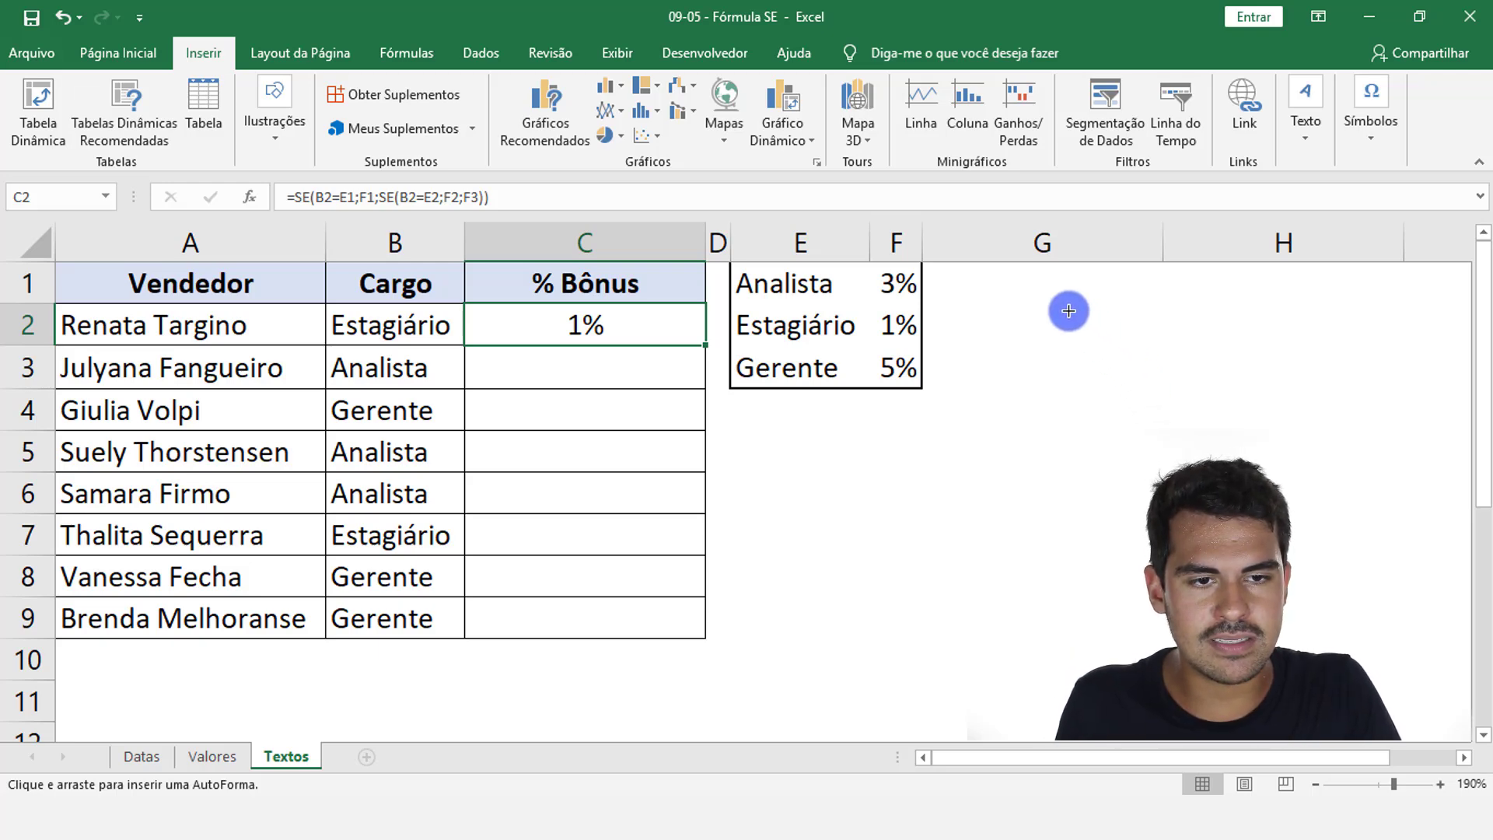
pyautogui.moveTo(1036, 338); pyautogui.dragTo(1007, 436)
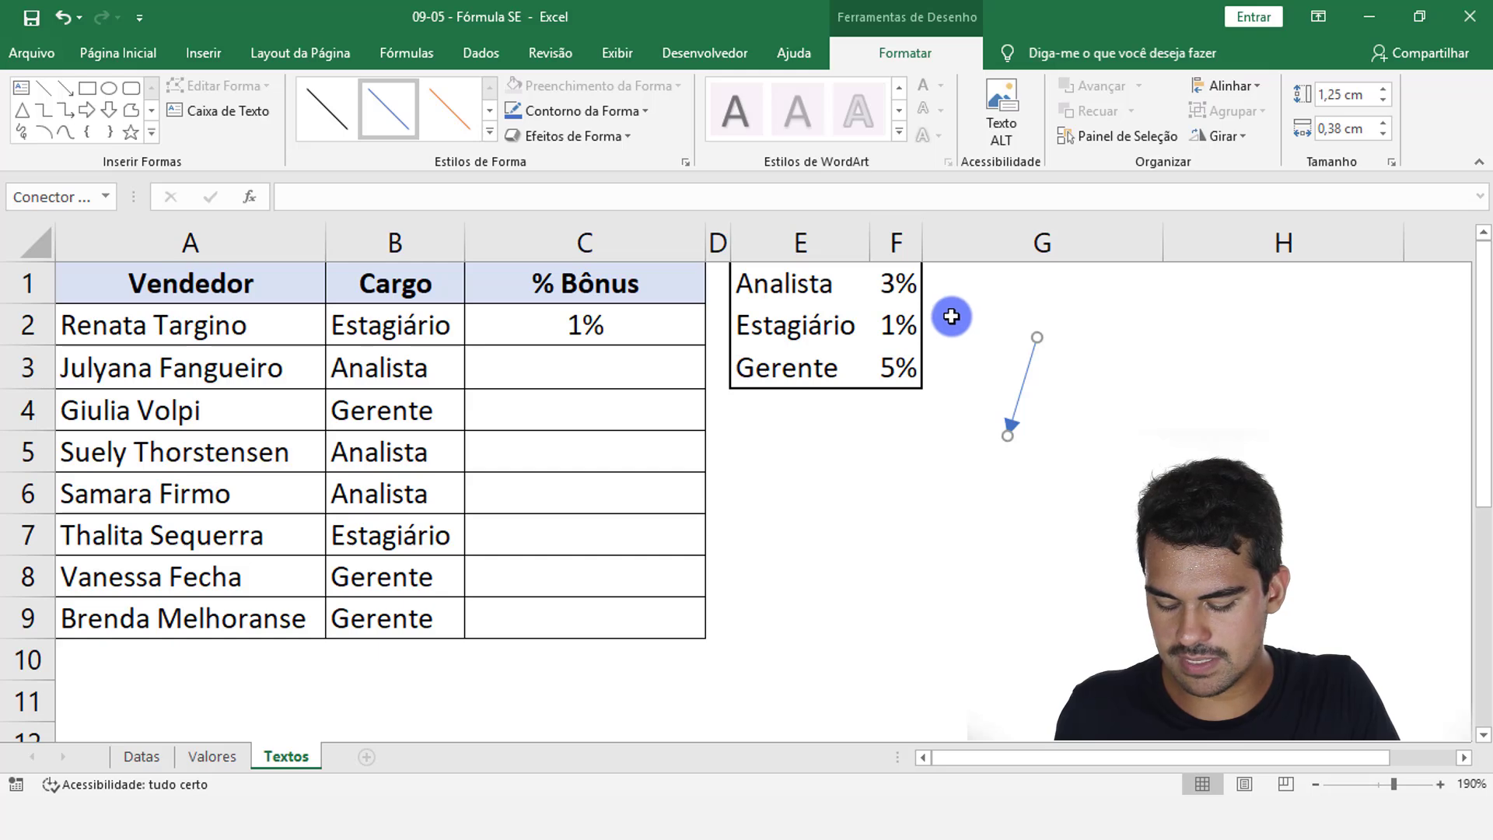
# Step: Paste a copy of the arrow and reshape it to slant down to the right beside the first one
pyautogui.click(1181, 343)
pyautogui.hotkey('ctrl', 'v')
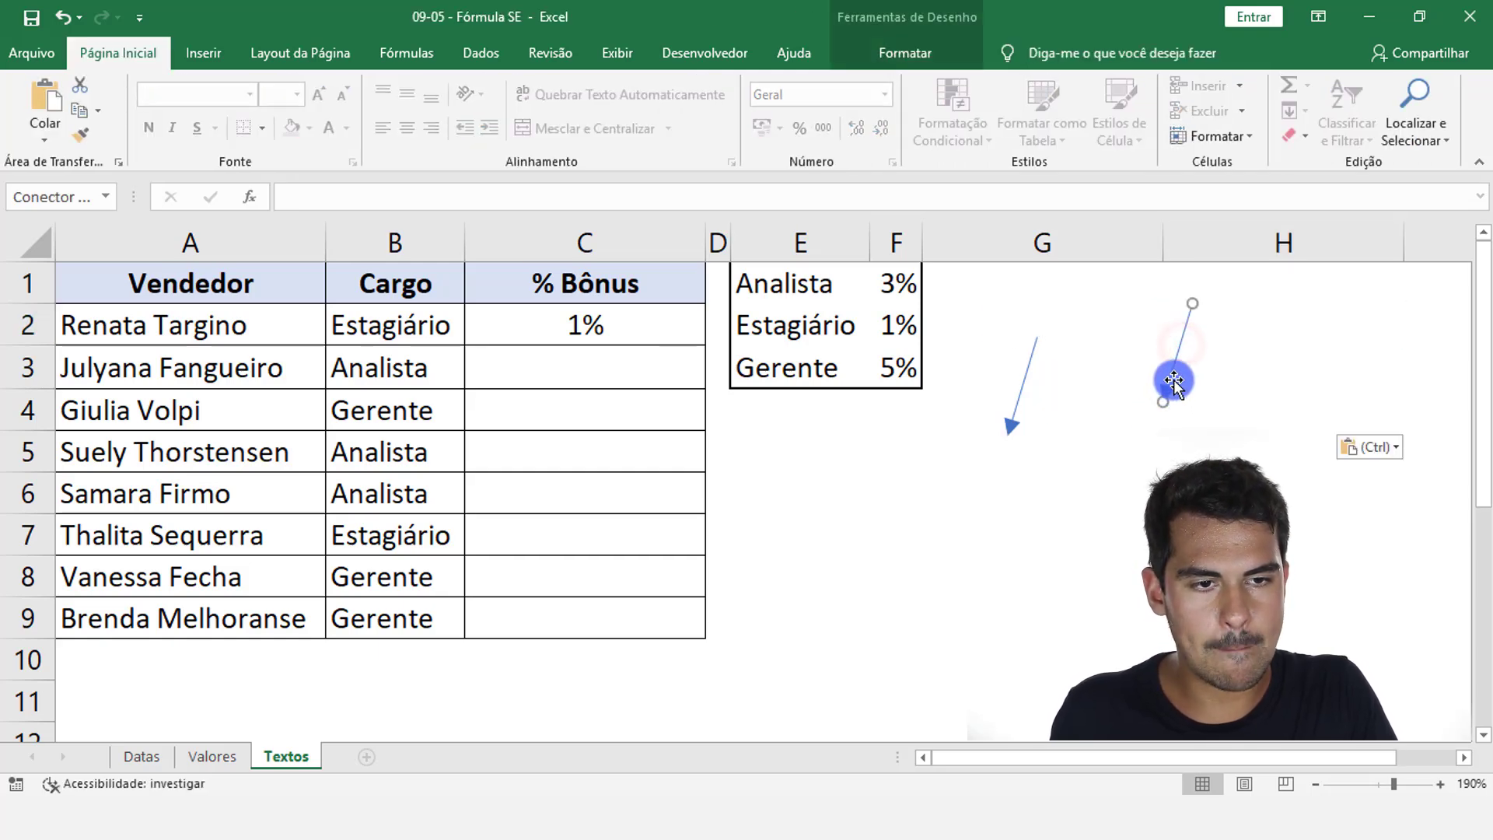
pyautogui.moveTo(1165, 384); pyautogui.dragTo(1130, 436)
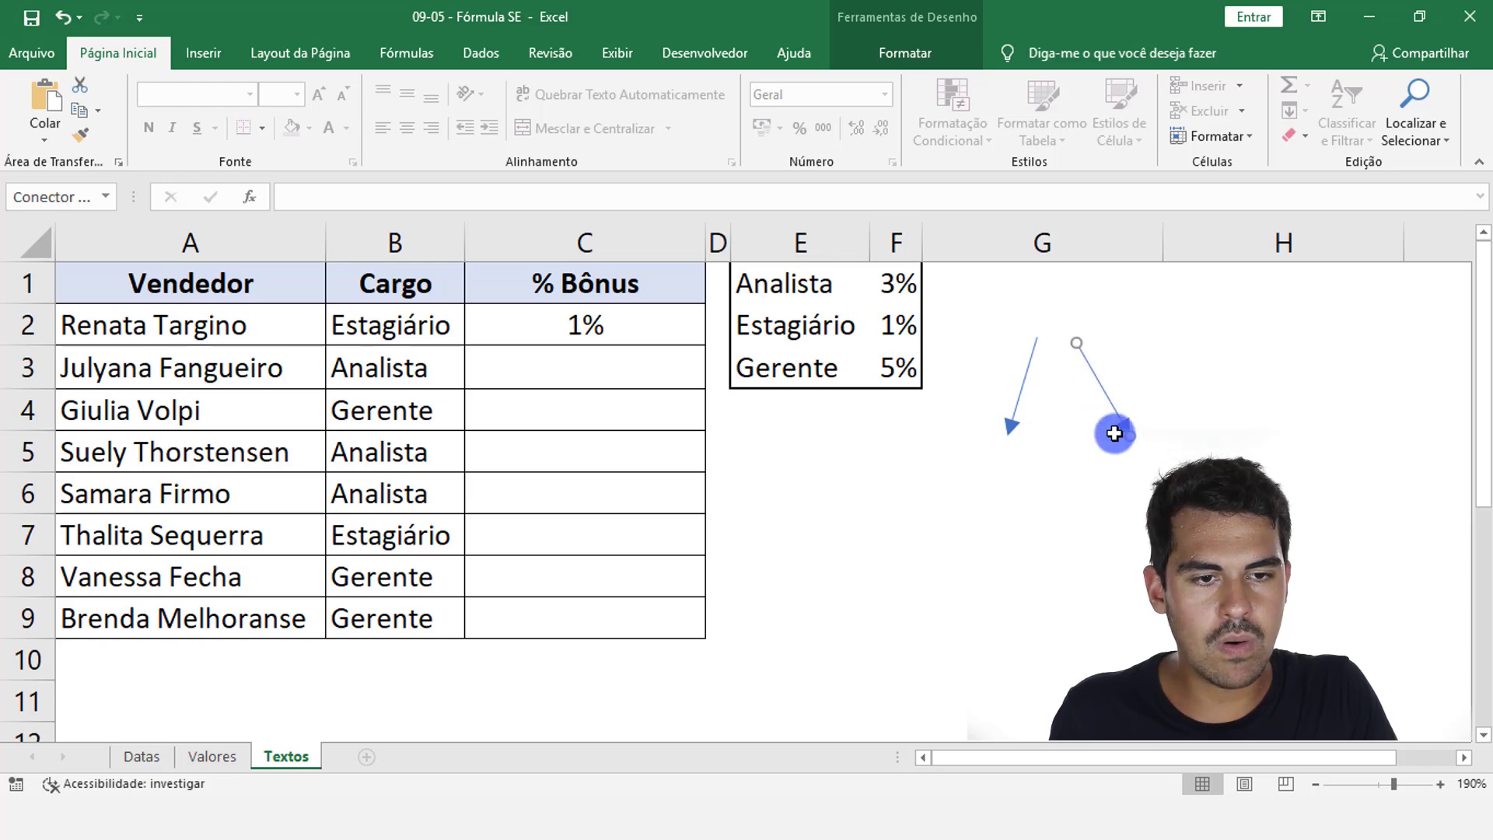
# Step: Copy both arrows together and place the duplicate pair under the left arrow, spanning about rows 6 to 9 of column G
pyautogui.keyDown('ctrl'); pyautogui.click(1011, 409); pyautogui.keyUp('ctrl')
pyautogui.hotkey('ctrl', 'c')
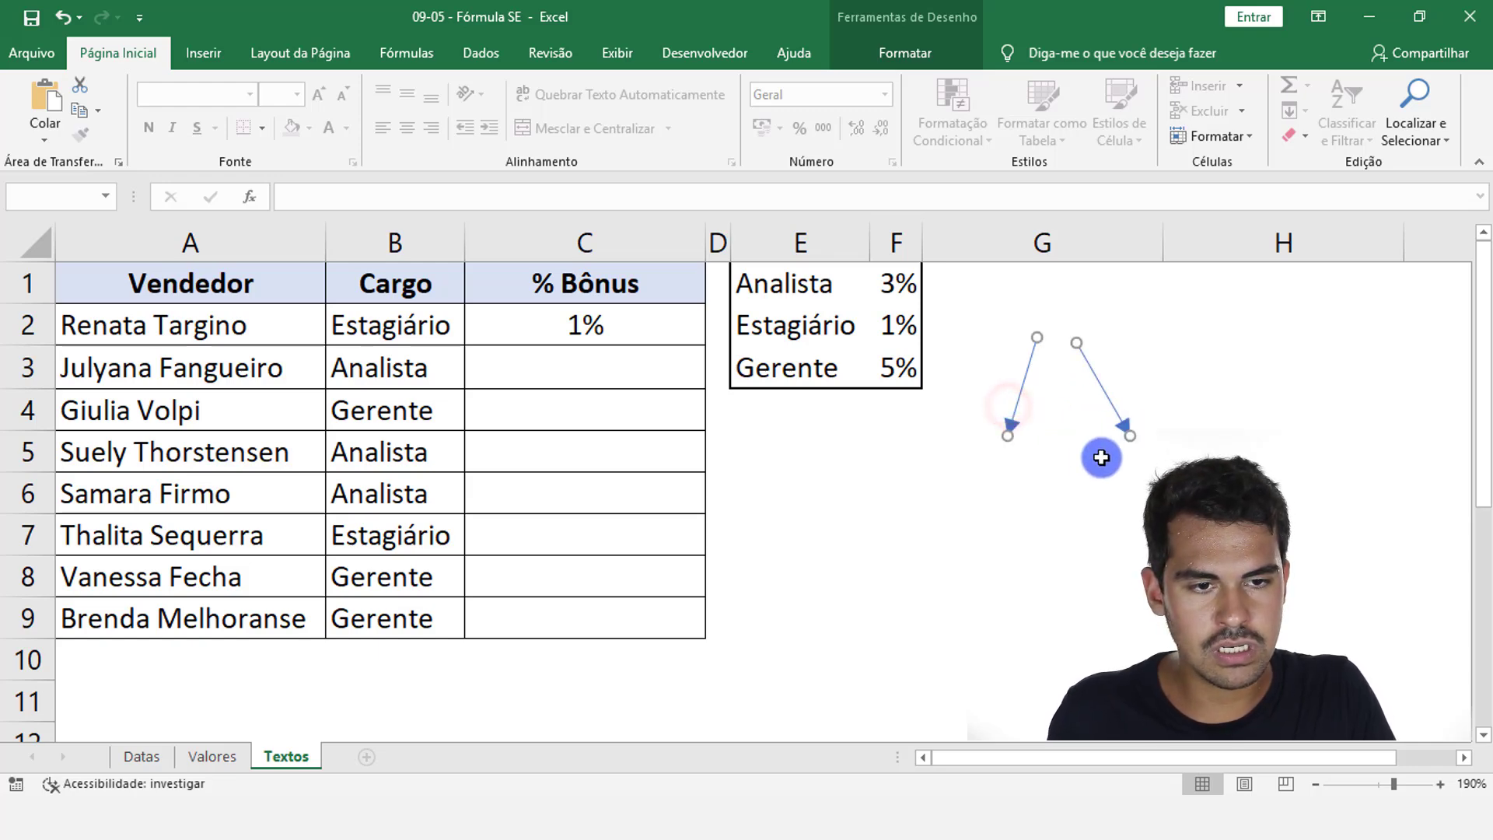
pyautogui.hotkey('ctrl', 'v')
pyautogui.moveTo(1150, 425); pyautogui.dragTo(1056, 519)
# Step: Label the top of the decision tree with Analista in G2 and center the text
pyautogui.click(1053, 314)
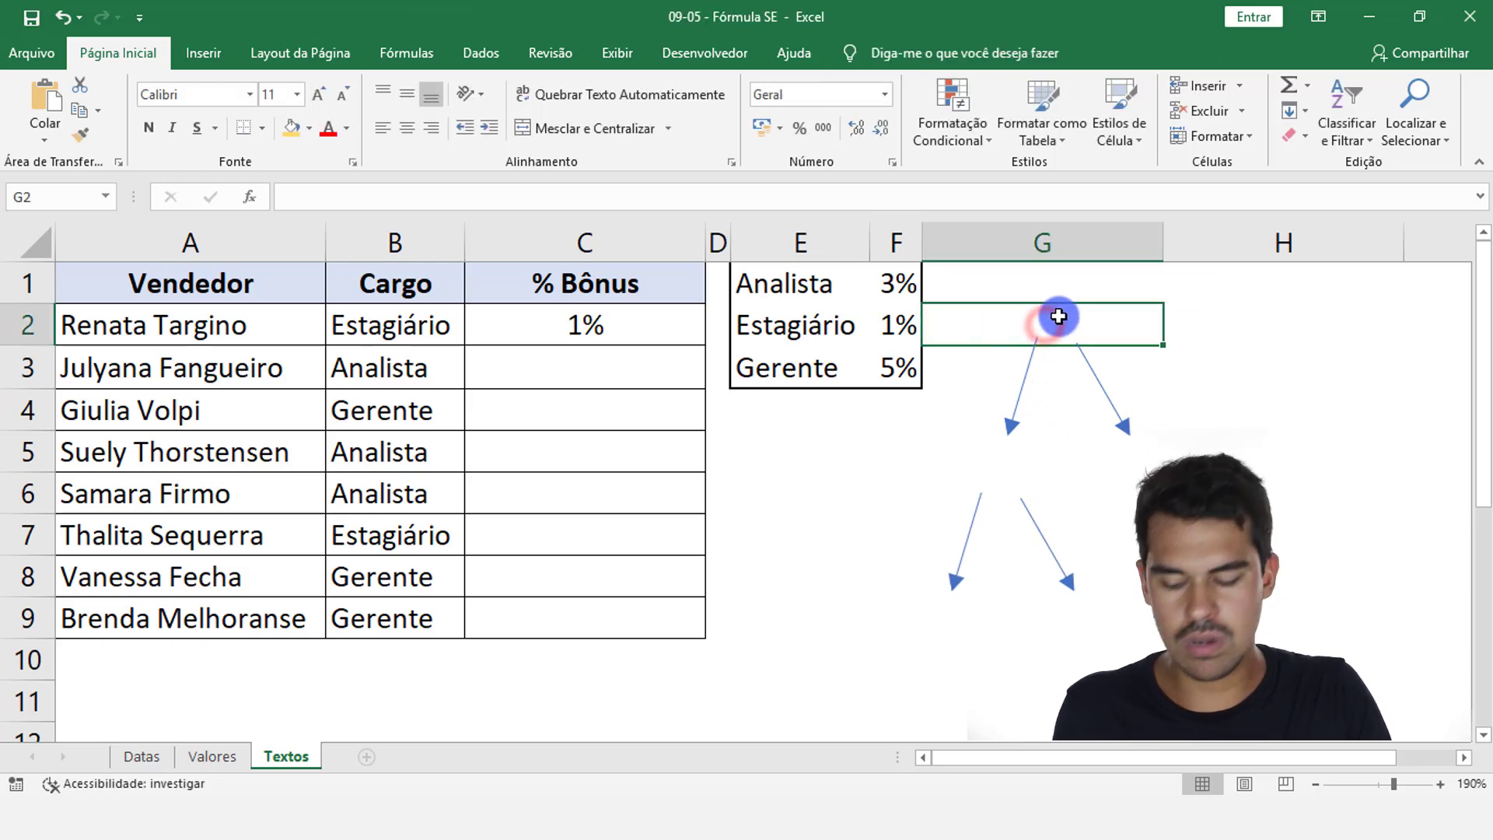
pyautogui.write('al')
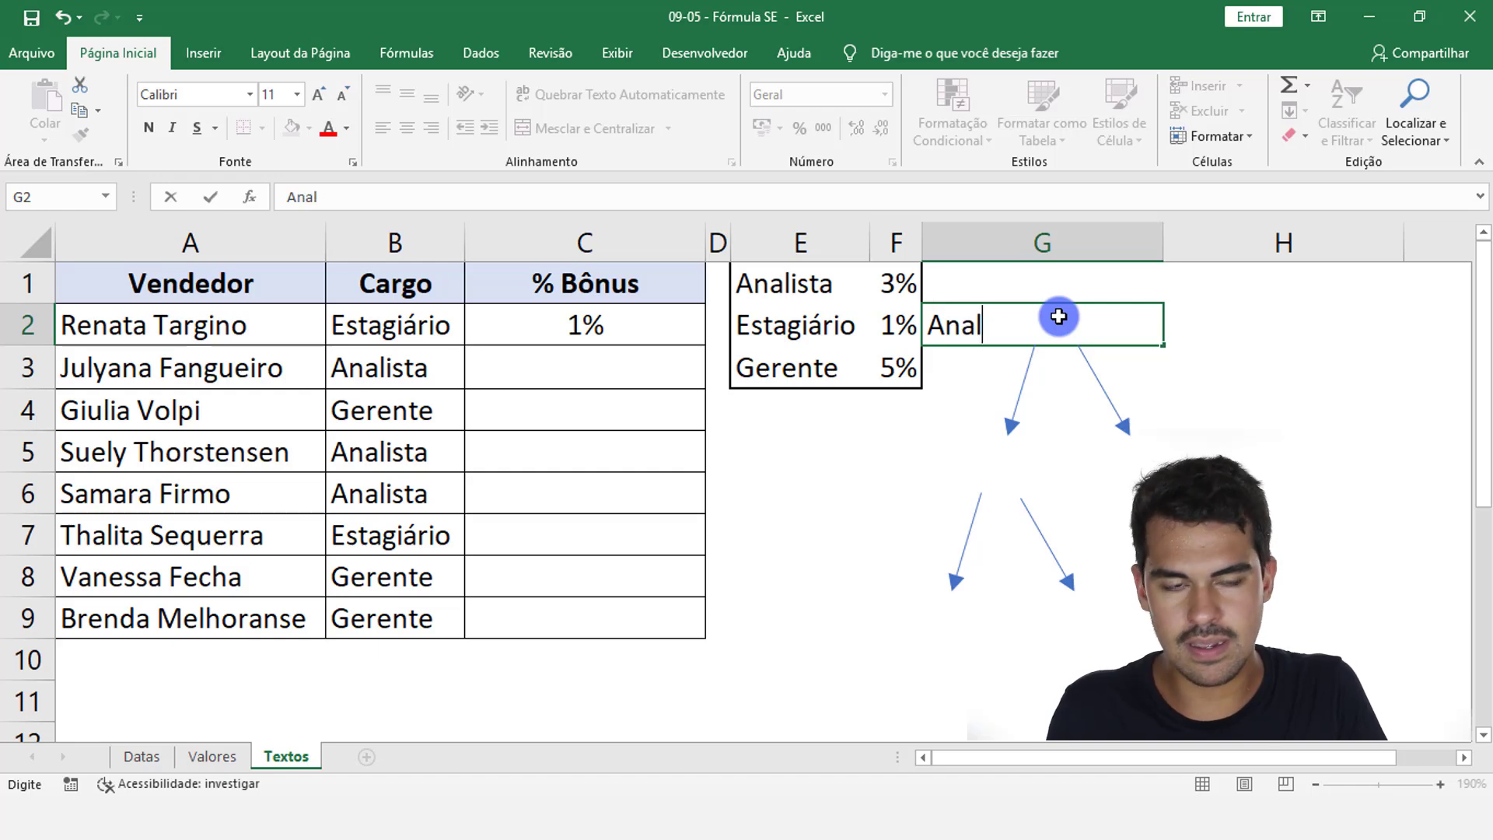
pyautogui.write('nalista')
pyautogui.press('Return')
pyautogui.click(1059, 320)
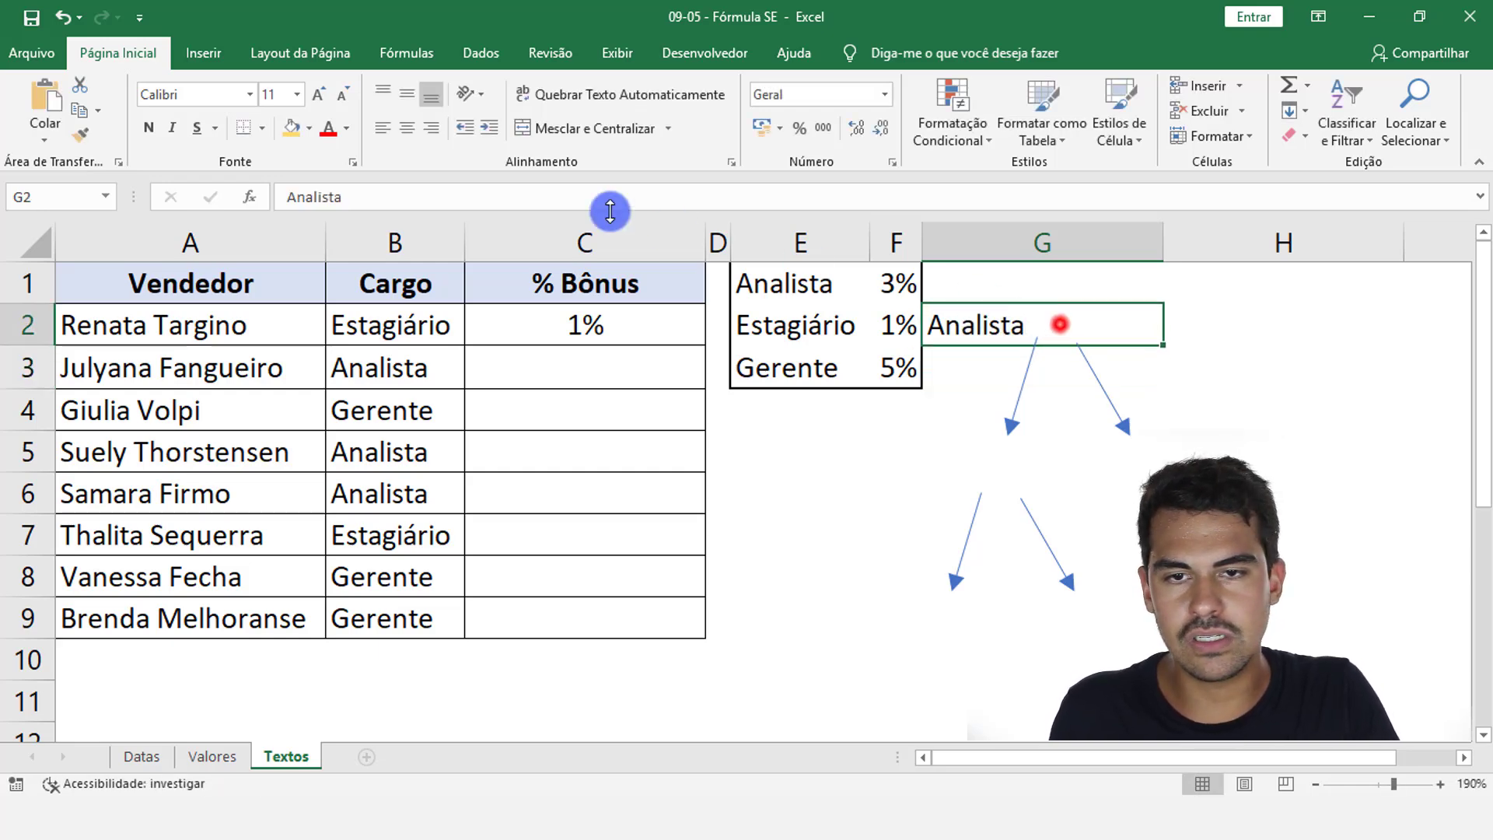
pyautogui.click(418, 132)
# Step: Enter 3% in H5 at the end of the right branch, left-align it and review both branches below Analista
pyautogui.click(1019, 447)
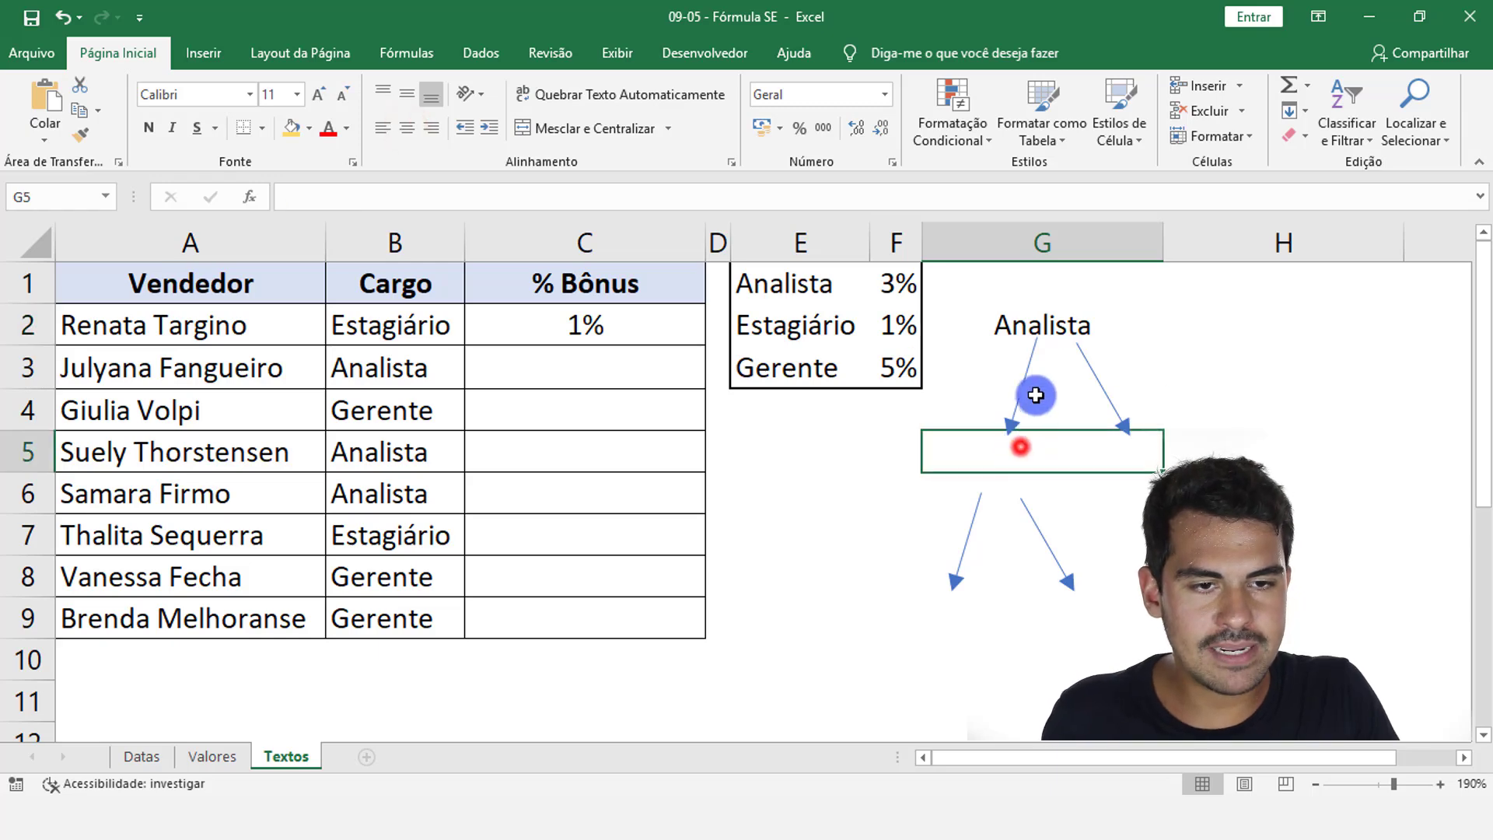
pyautogui.click(1052, 328)
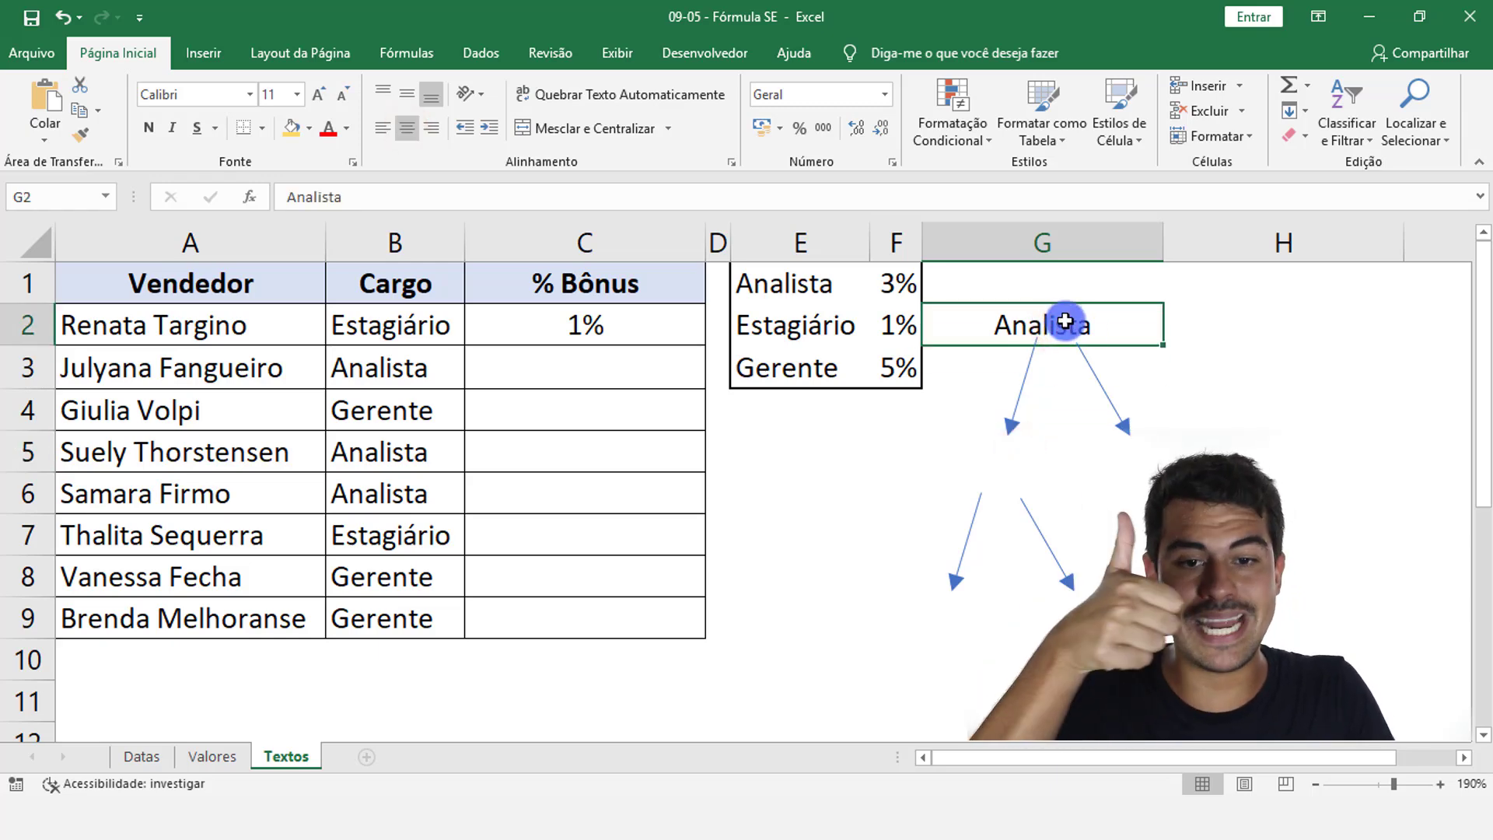
pyautogui.click(1145, 455)
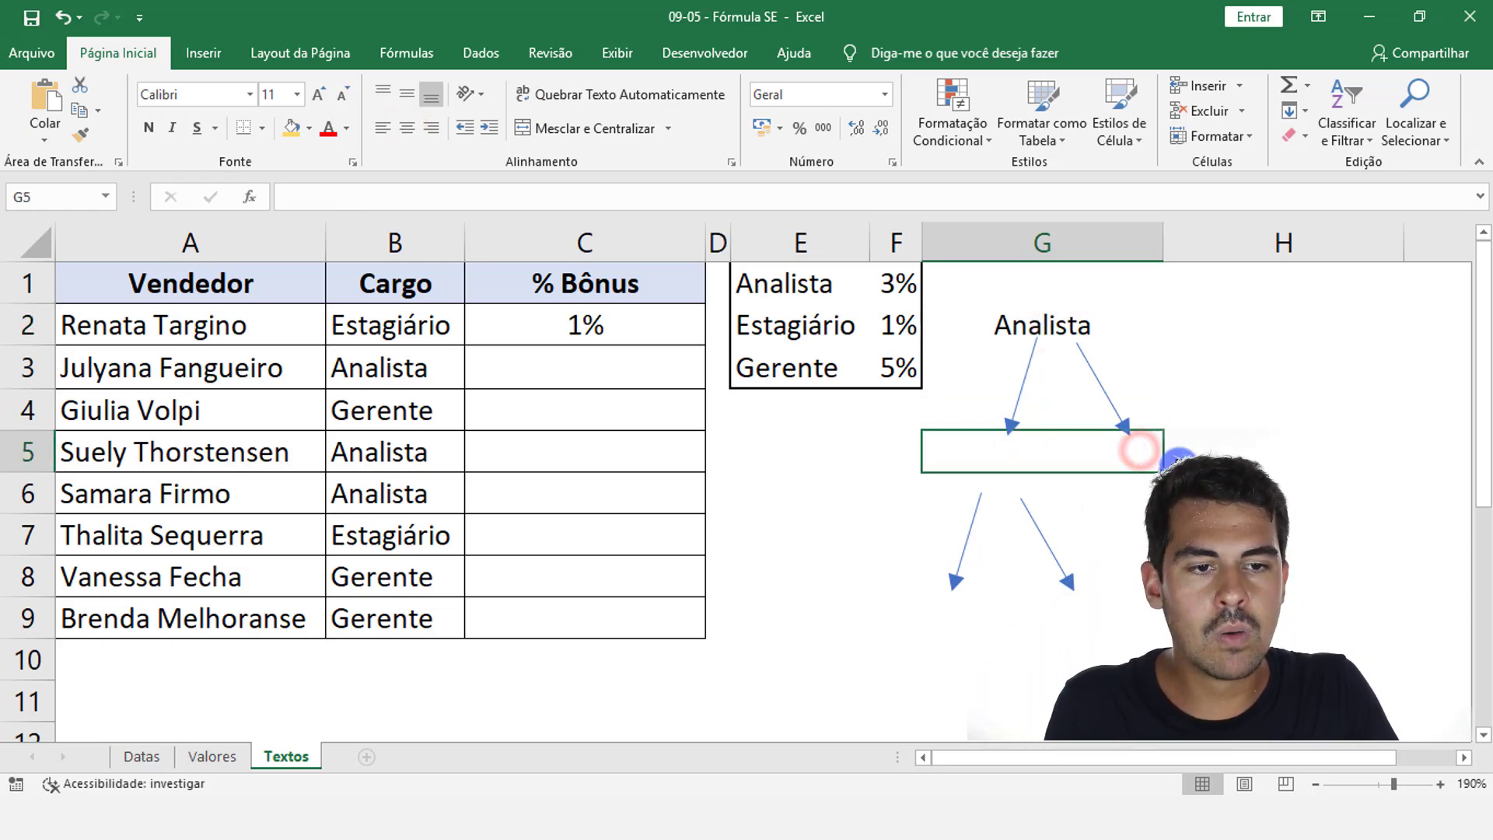
pyautogui.click(1169, 455)
pyautogui.write('3')
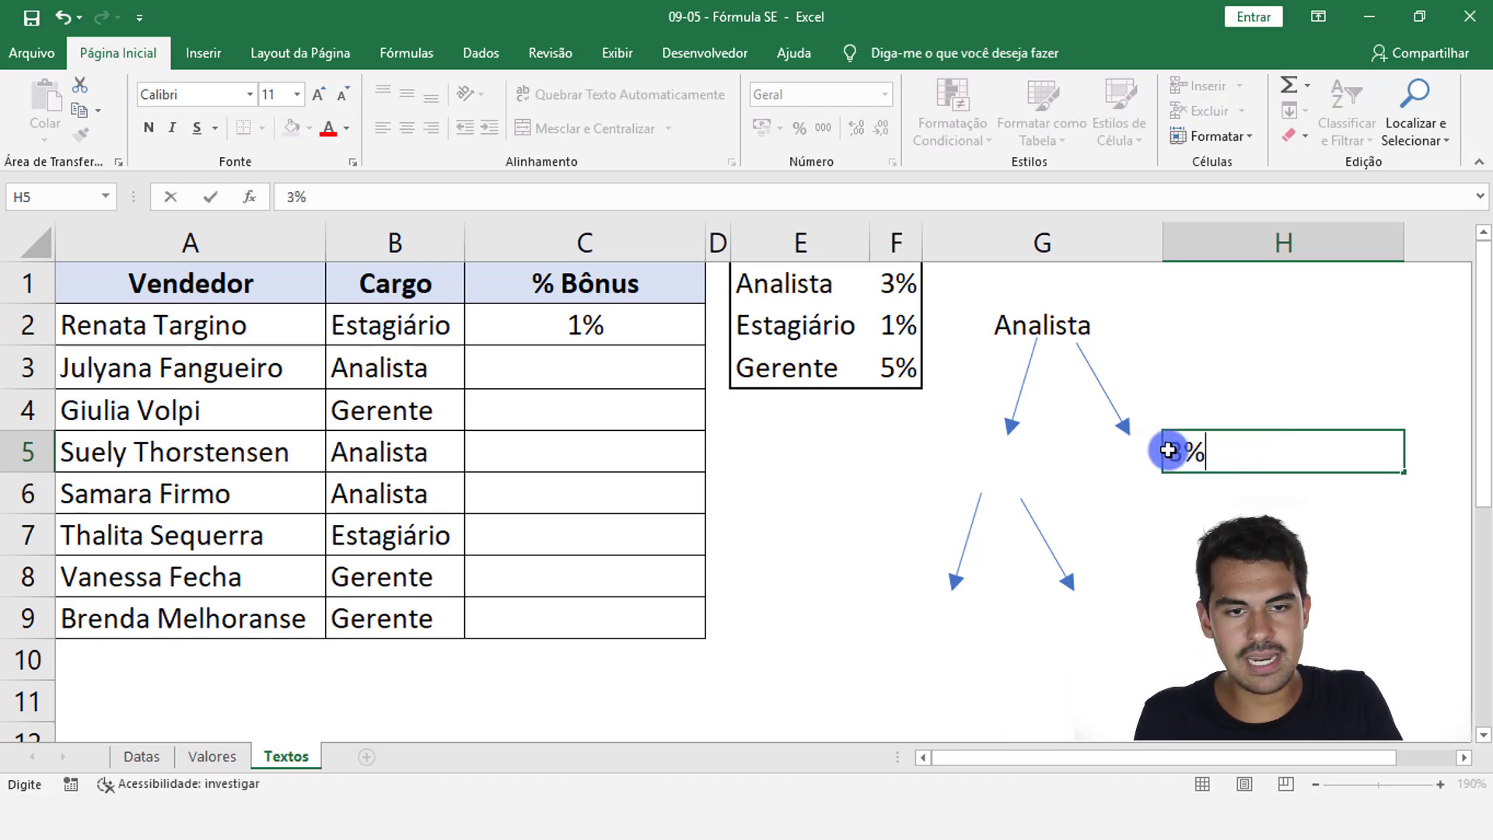
pyautogui.click(1168, 451)
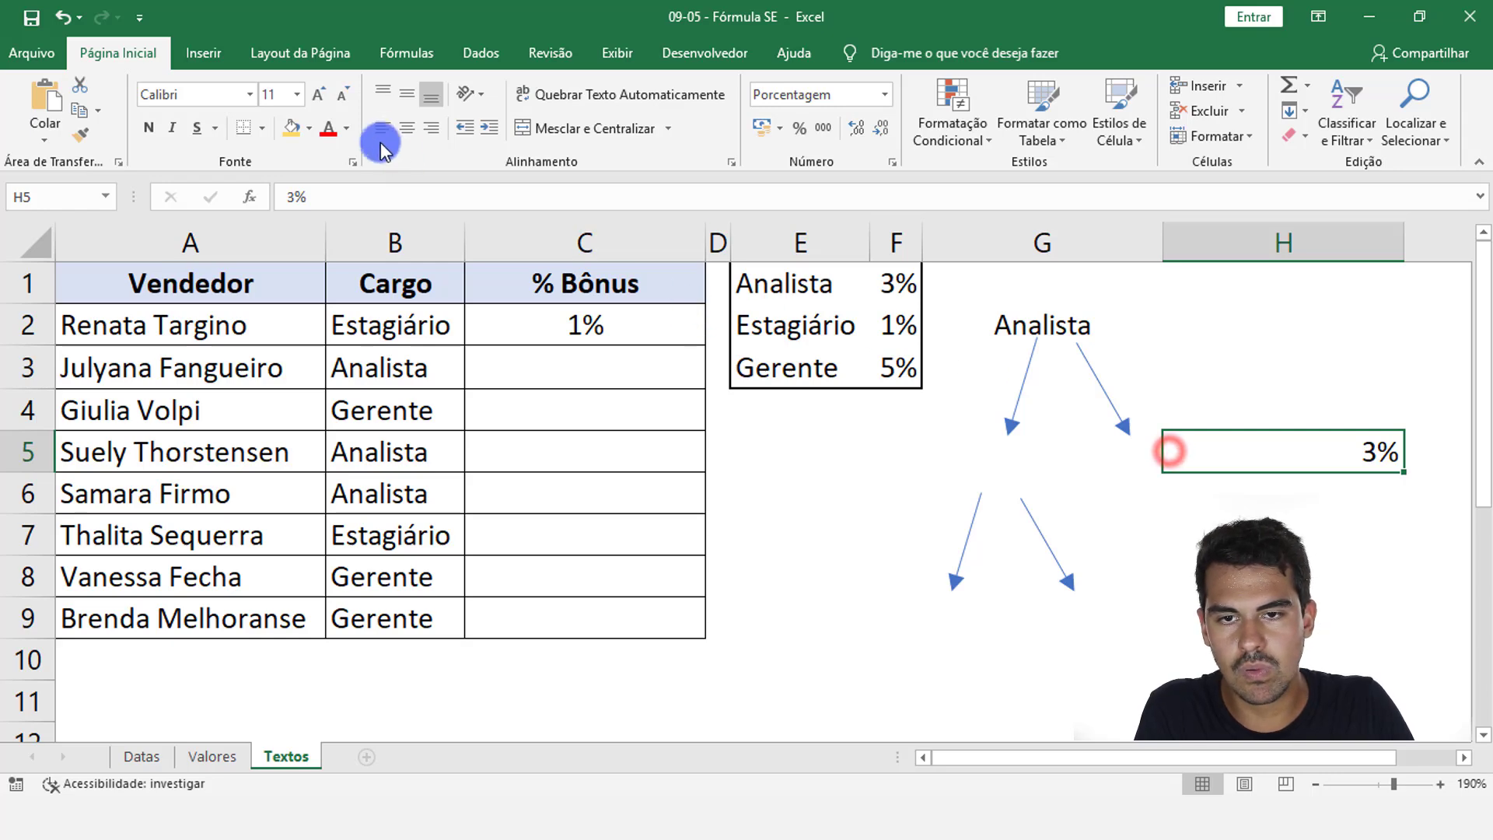
pyautogui.click(1193, 378)
pyautogui.click(1065, 329)
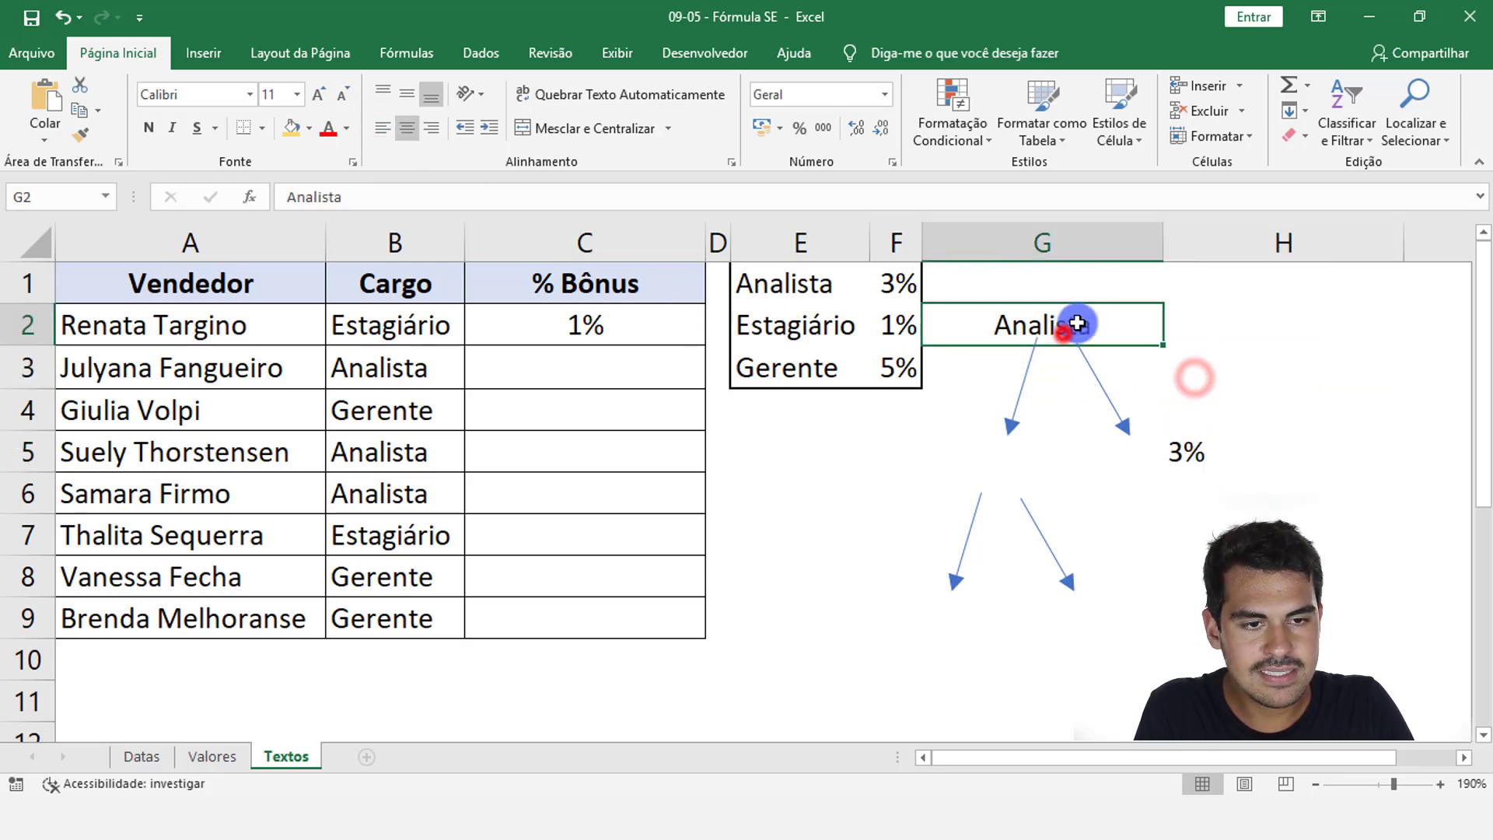
pyautogui.click(1183, 455)
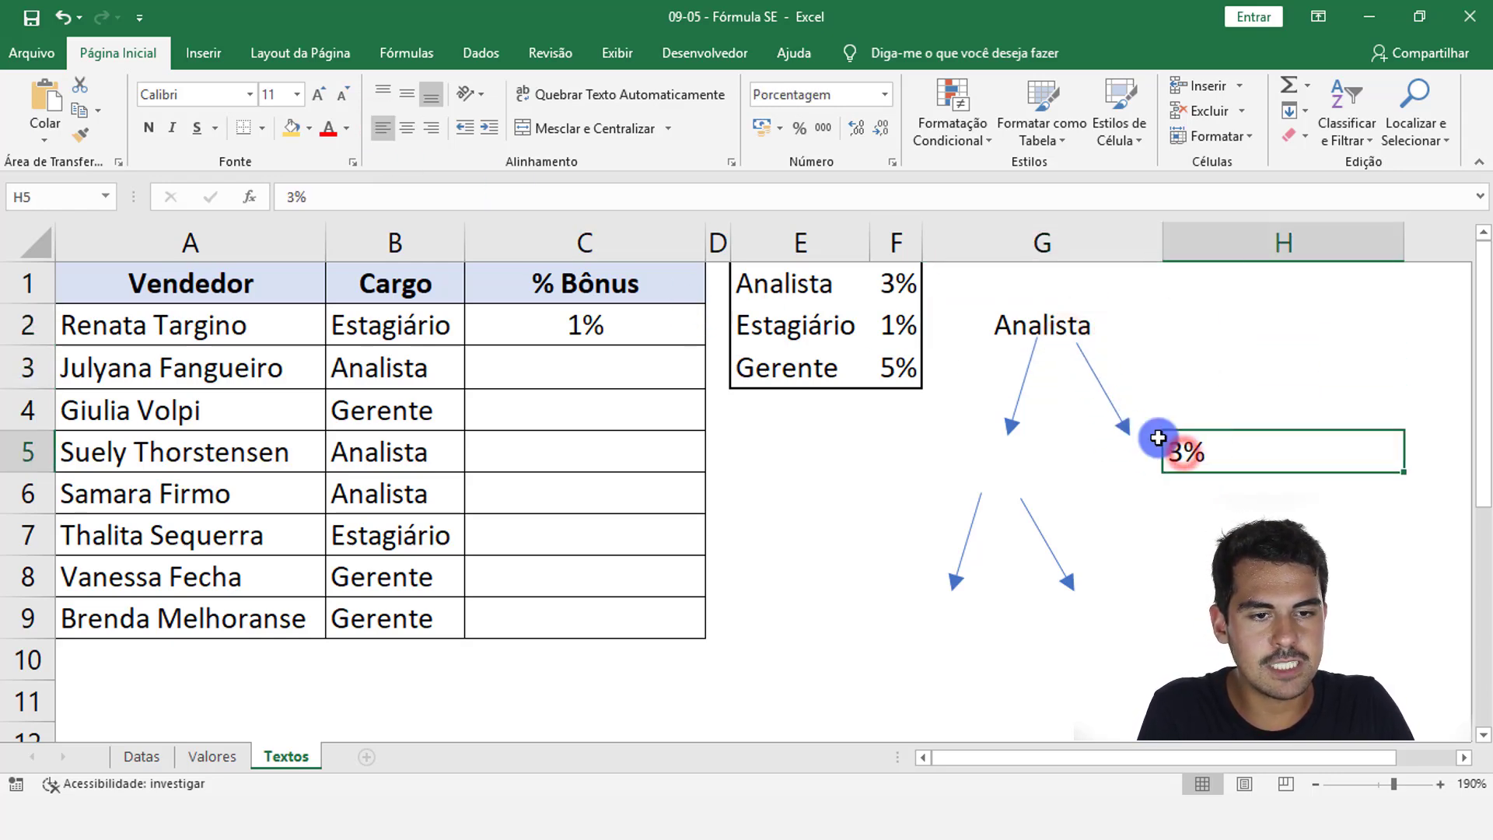
pyautogui.click(1010, 456)
pyautogui.click(1209, 449)
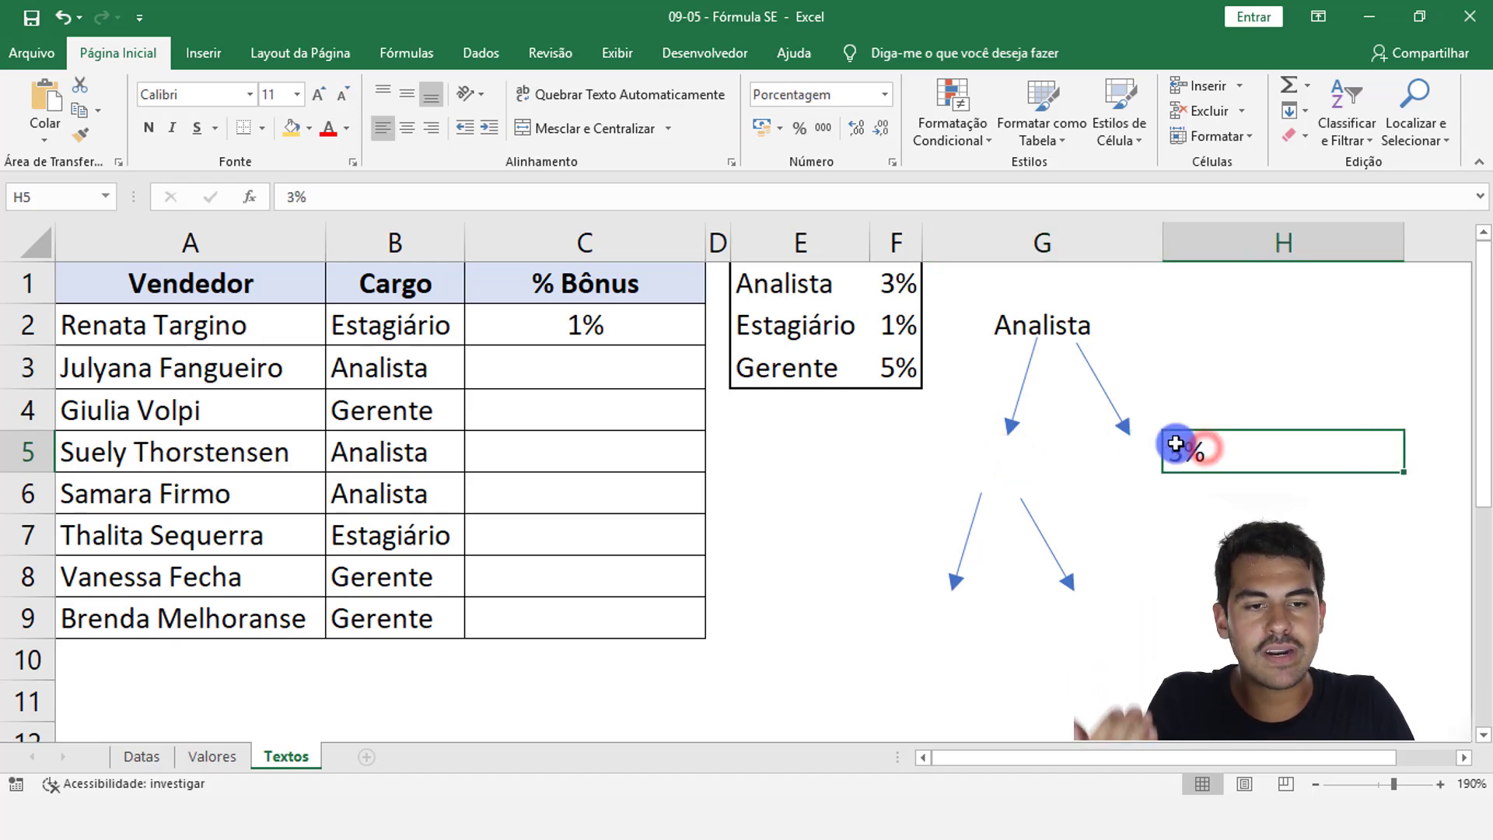
# Step: Enter SE in G5 below the left arrow and spread the tips of the two upper arrows farther apart
pyautogui.click(985, 460)
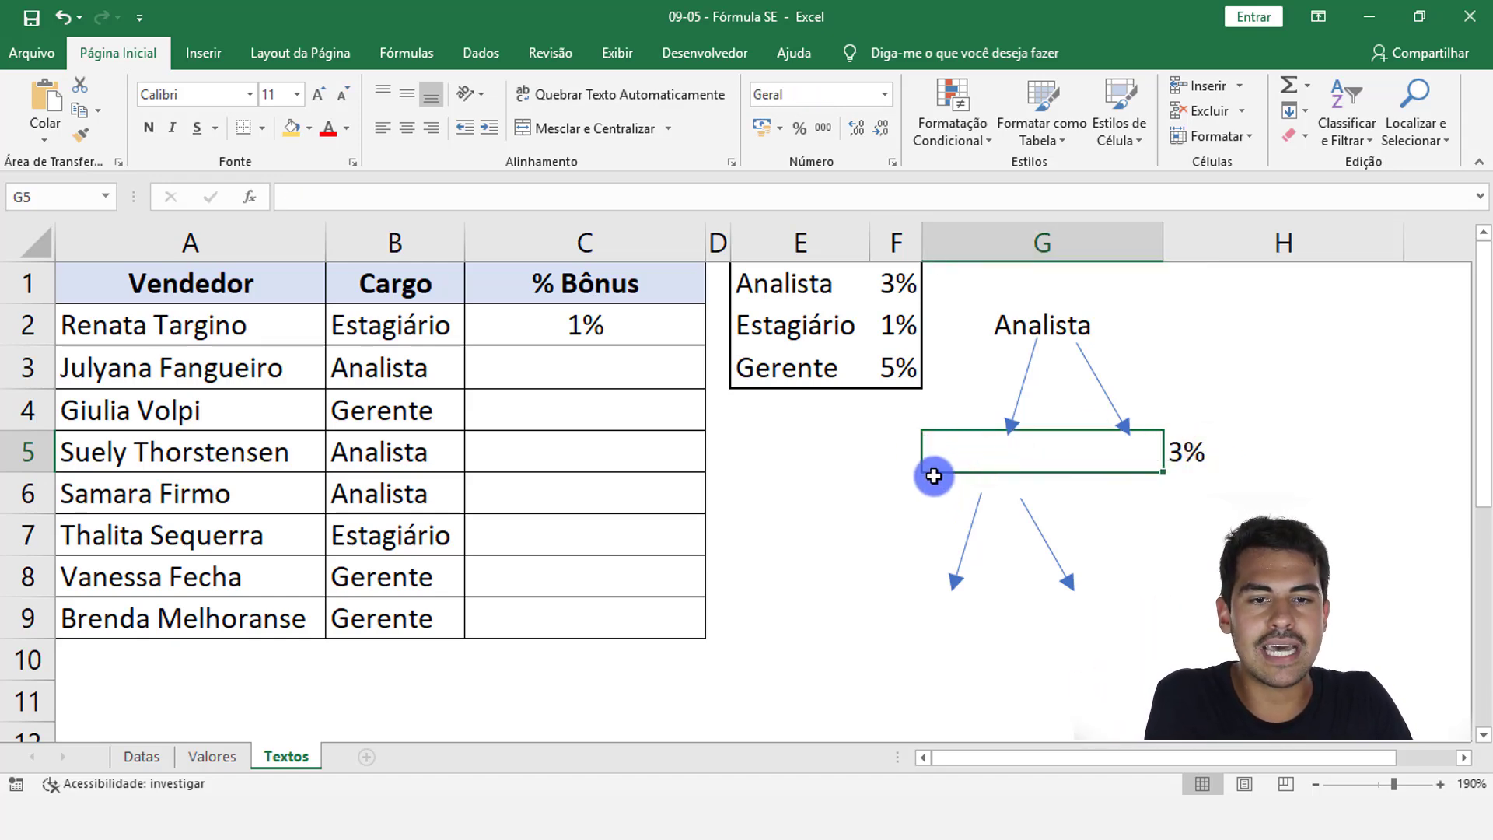
pyautogui.write('SE')
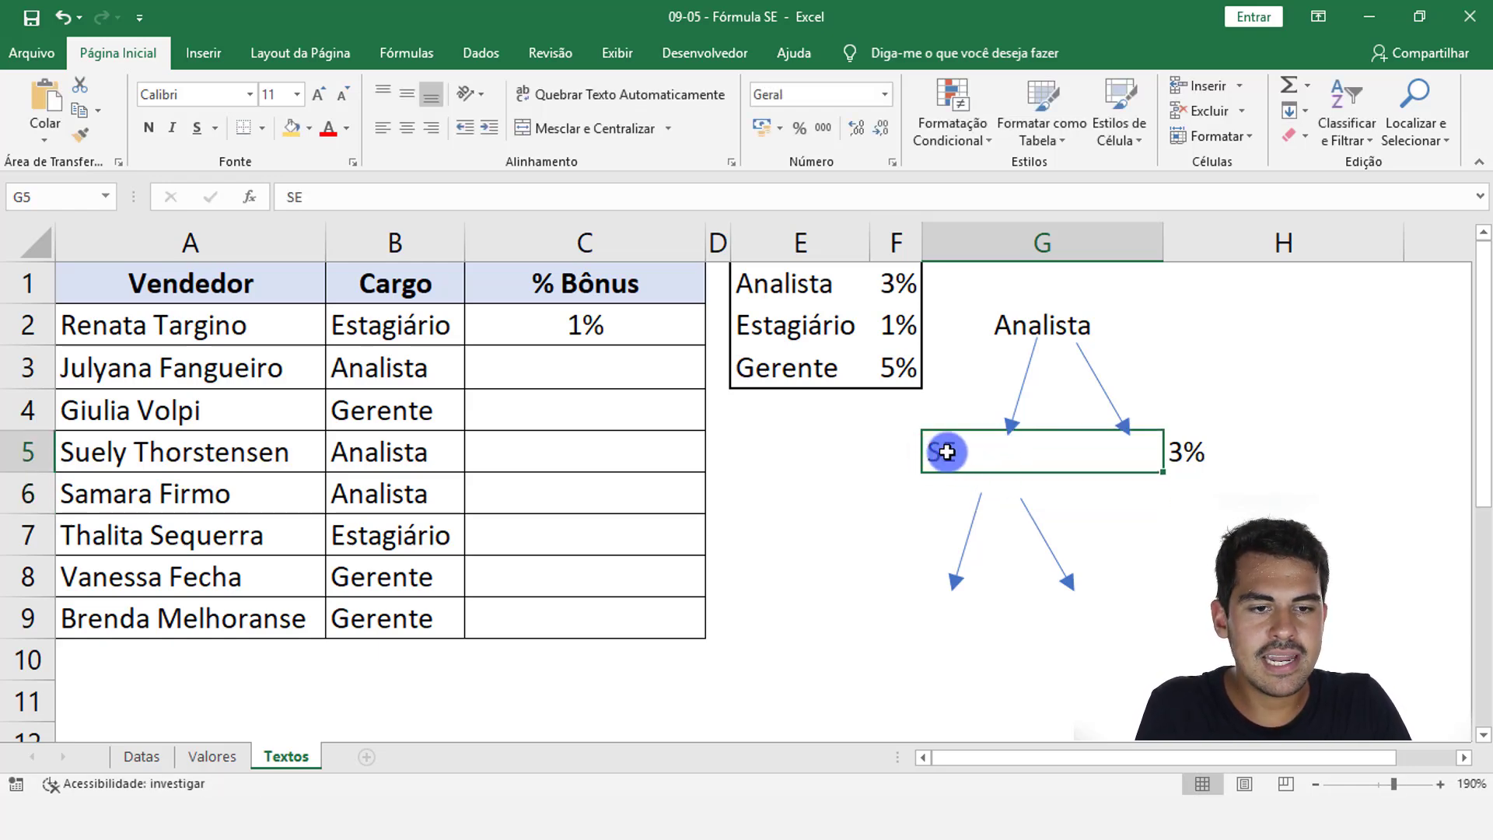
pyautogui.click(1011, 418)
pyautogui.moveTo(1011, 418); pyautogui.dragTo(974, 420)
pyautogui.moveTo(1104, 402); pyautogui.dragTo(1122, 398)
pyautogui.click(943, 450)
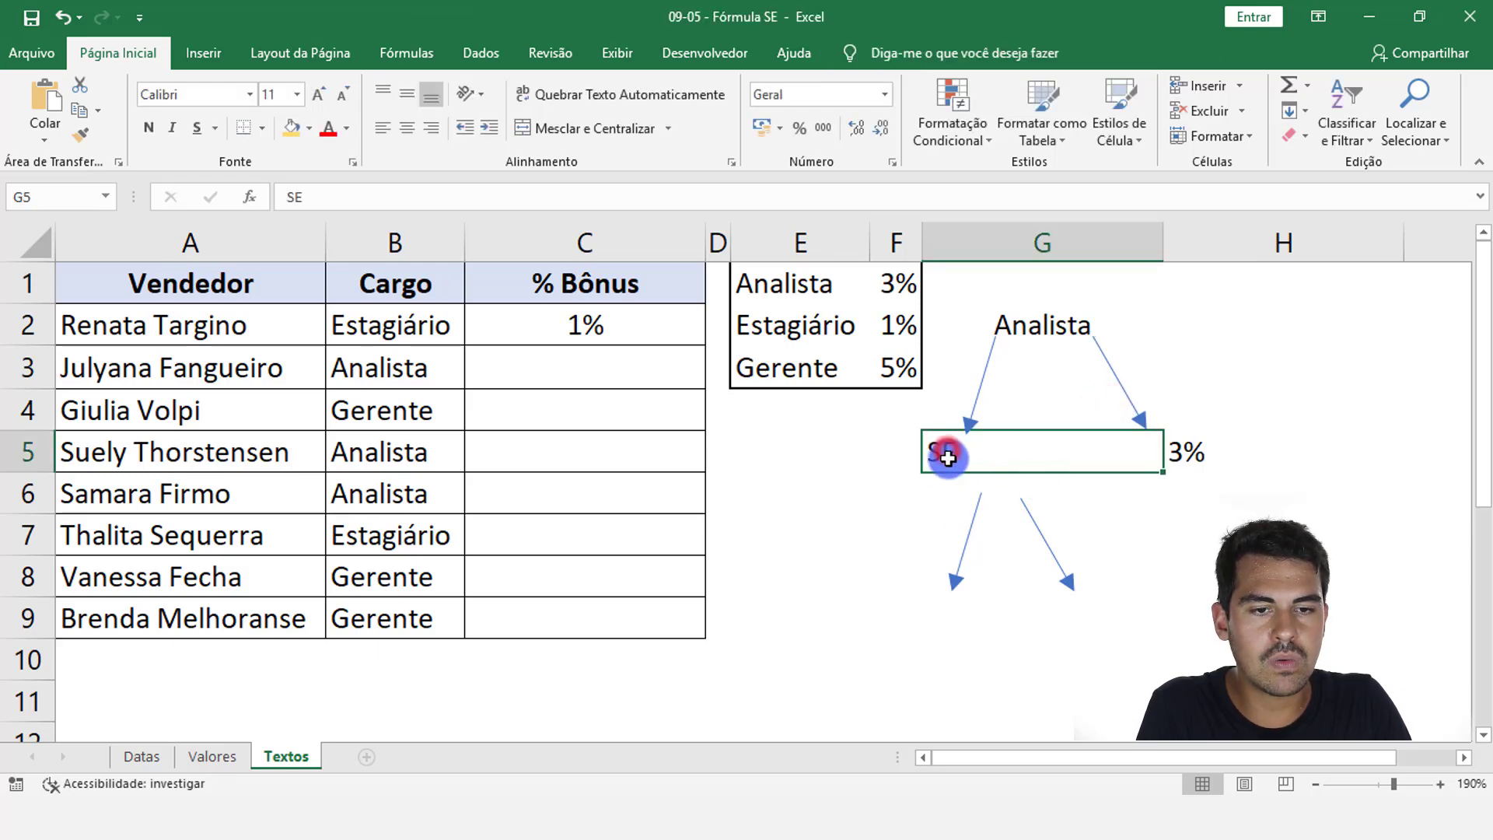
# Step: Move the lower pair of arrows together so that they branch out from the SE label in G5
pyautogui.click(972, 510)
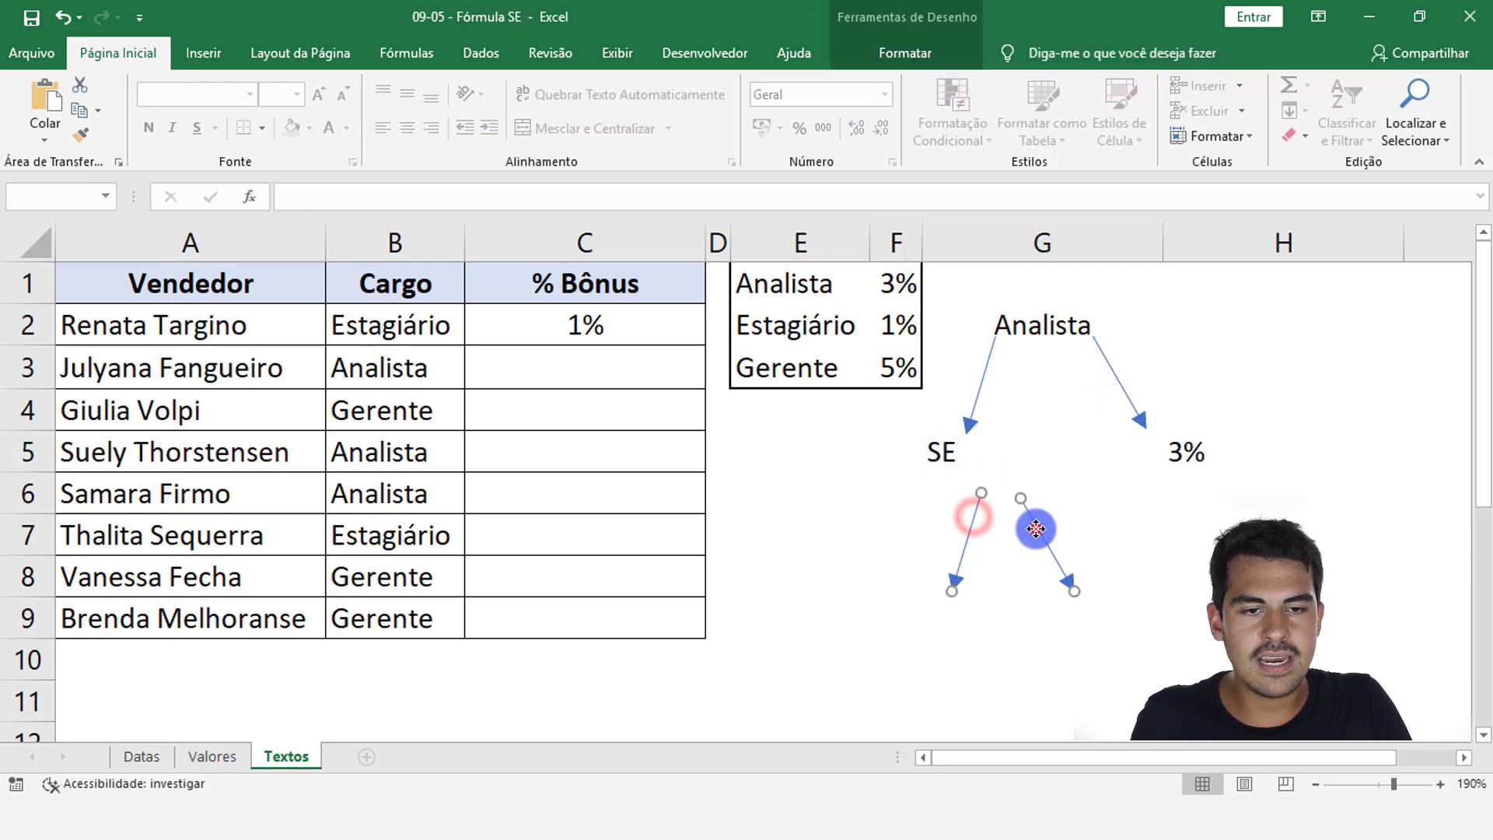
pyautogui.keyDown('shift'); pyautogui.click(1034, 530); pyautogui.keyUp('shift')
pyautogui.moveTo(1023, 529); pyautogui.dragTo(965, 520)
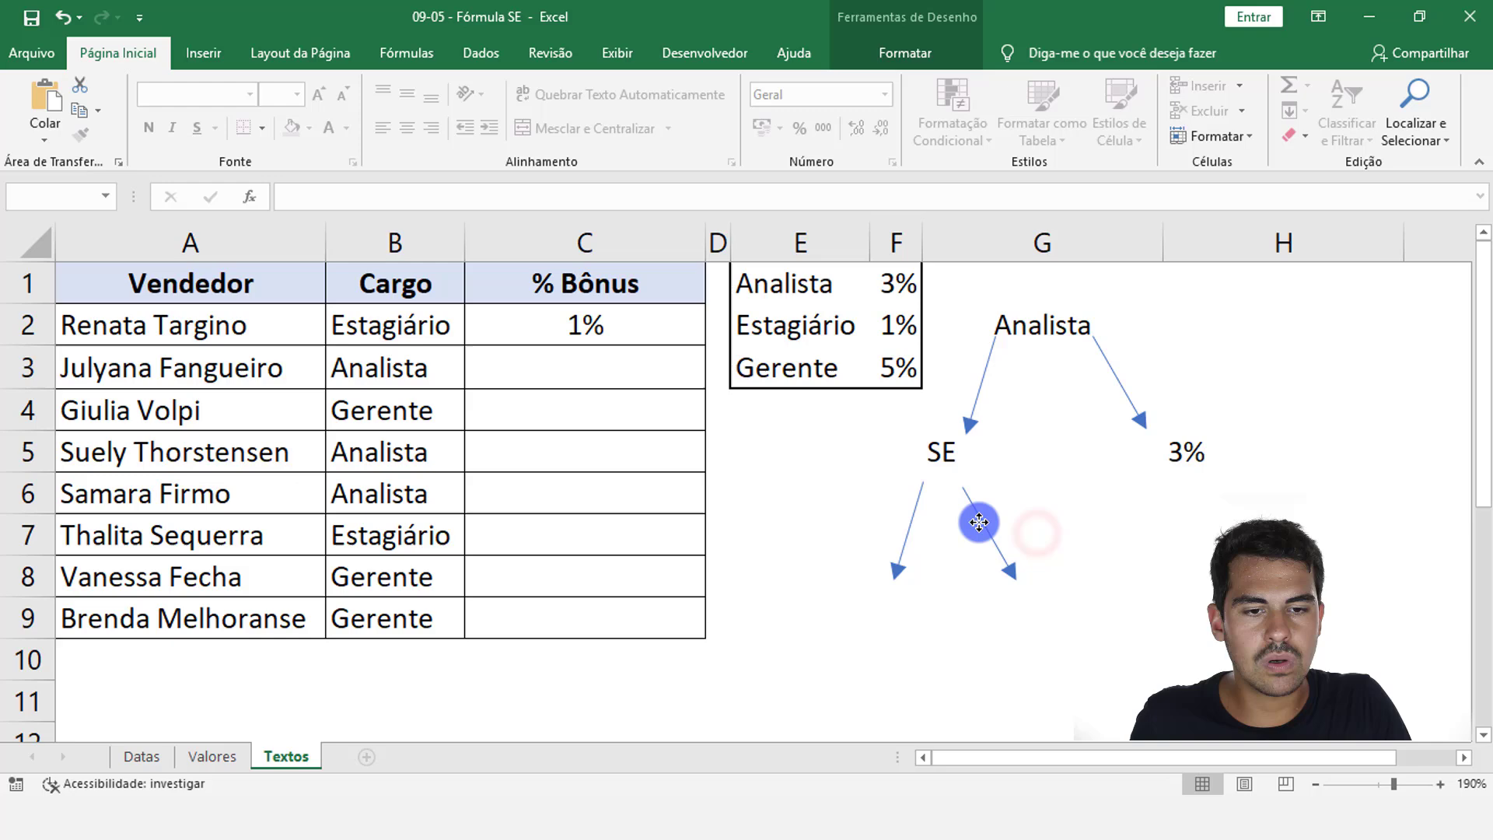
# Step: Enter 5% in F9 at the end of the lower left arrow
pyautogui.click(855, 595)
pyautogui.click(891, 614)
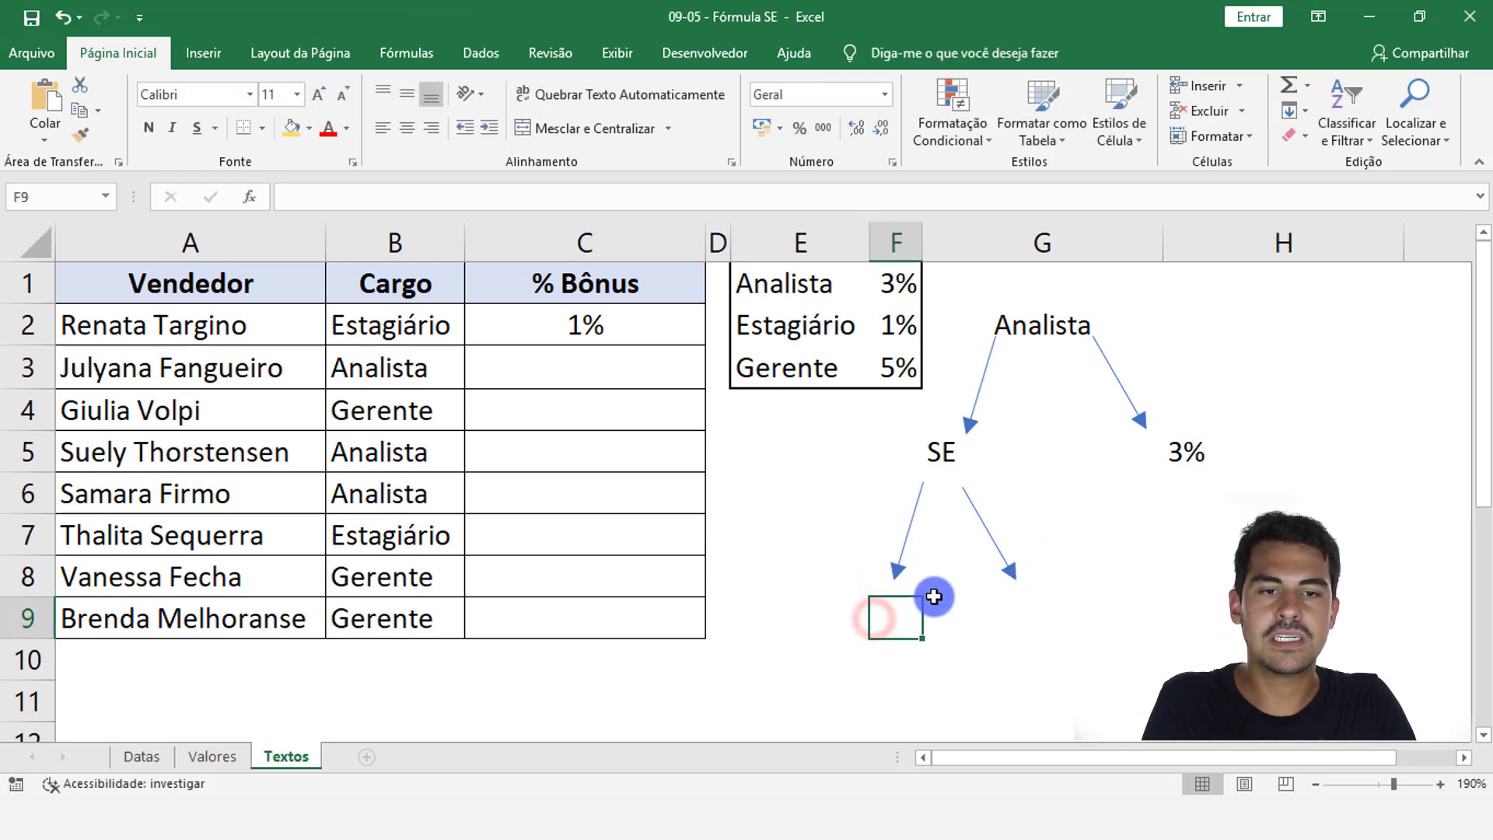
pyautogui.write('5')
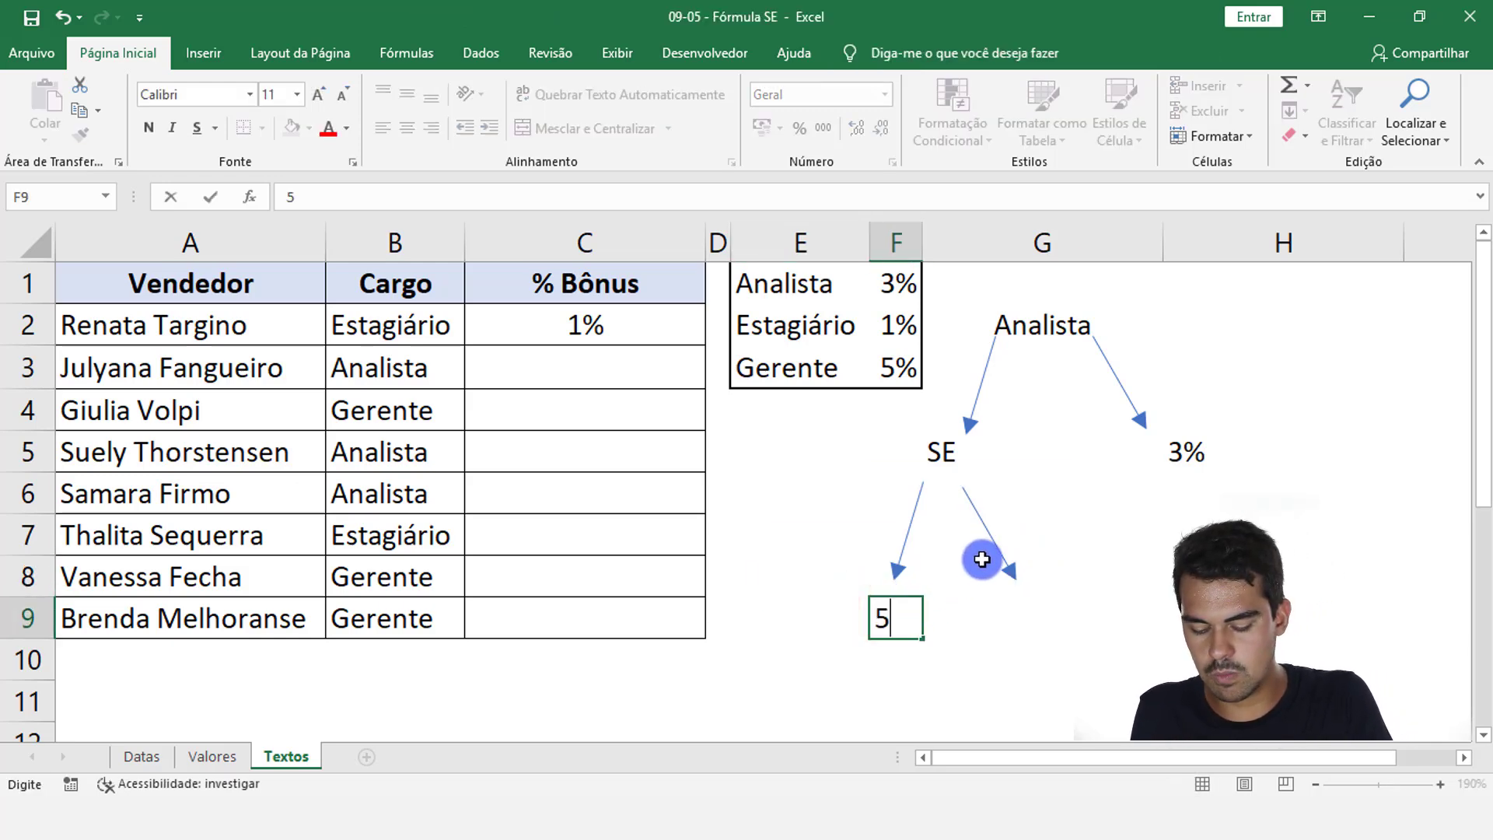
pyautogui.write('%')
pyautogui.press('Return')
# Step: Enter 1% in G9, right-align it and stretch the lower right arrow until it points to that value
pyautogui.click(1010, 622)
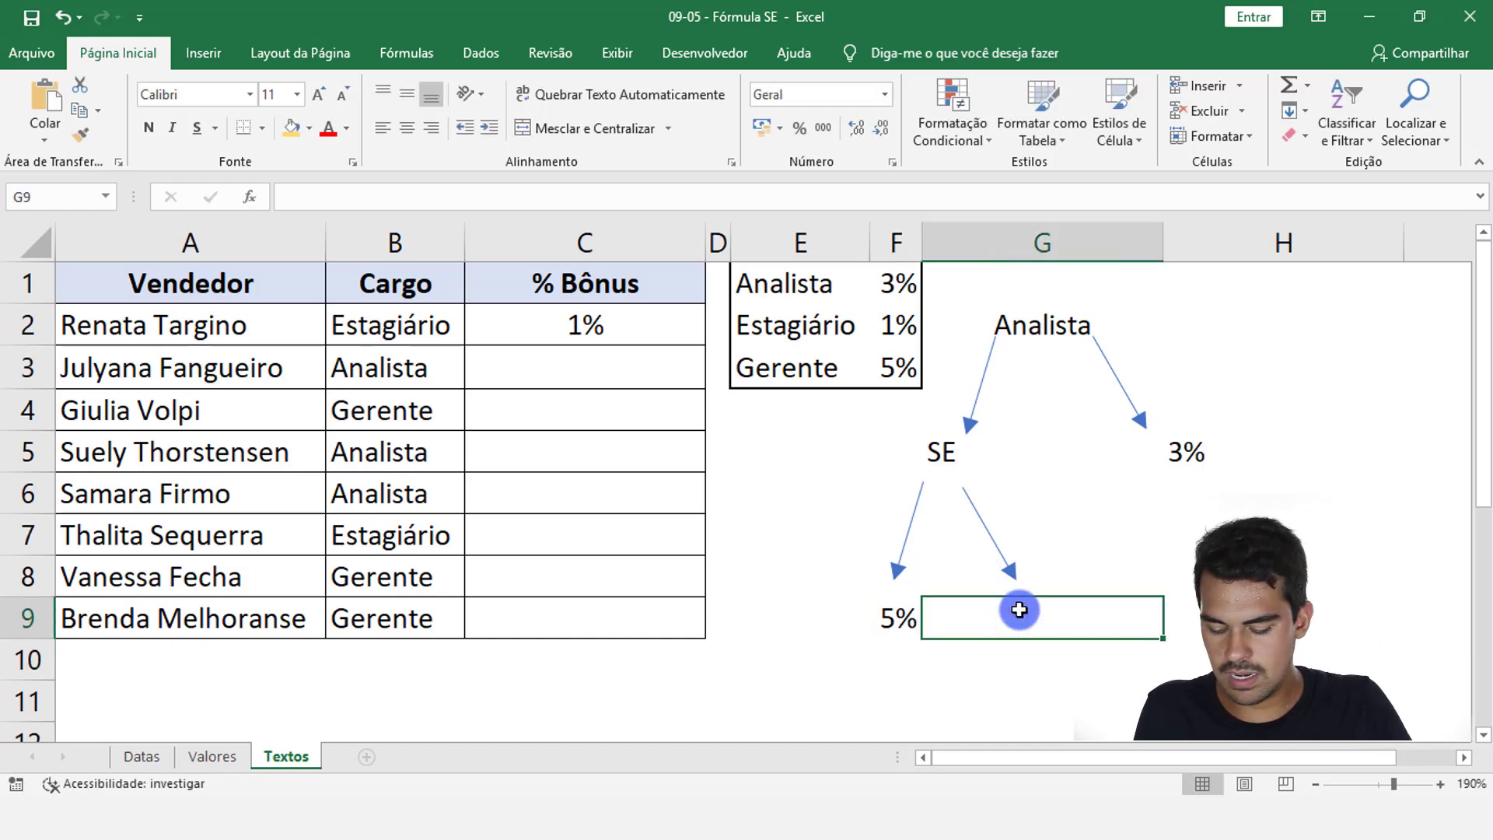
pyautogui.write('1')
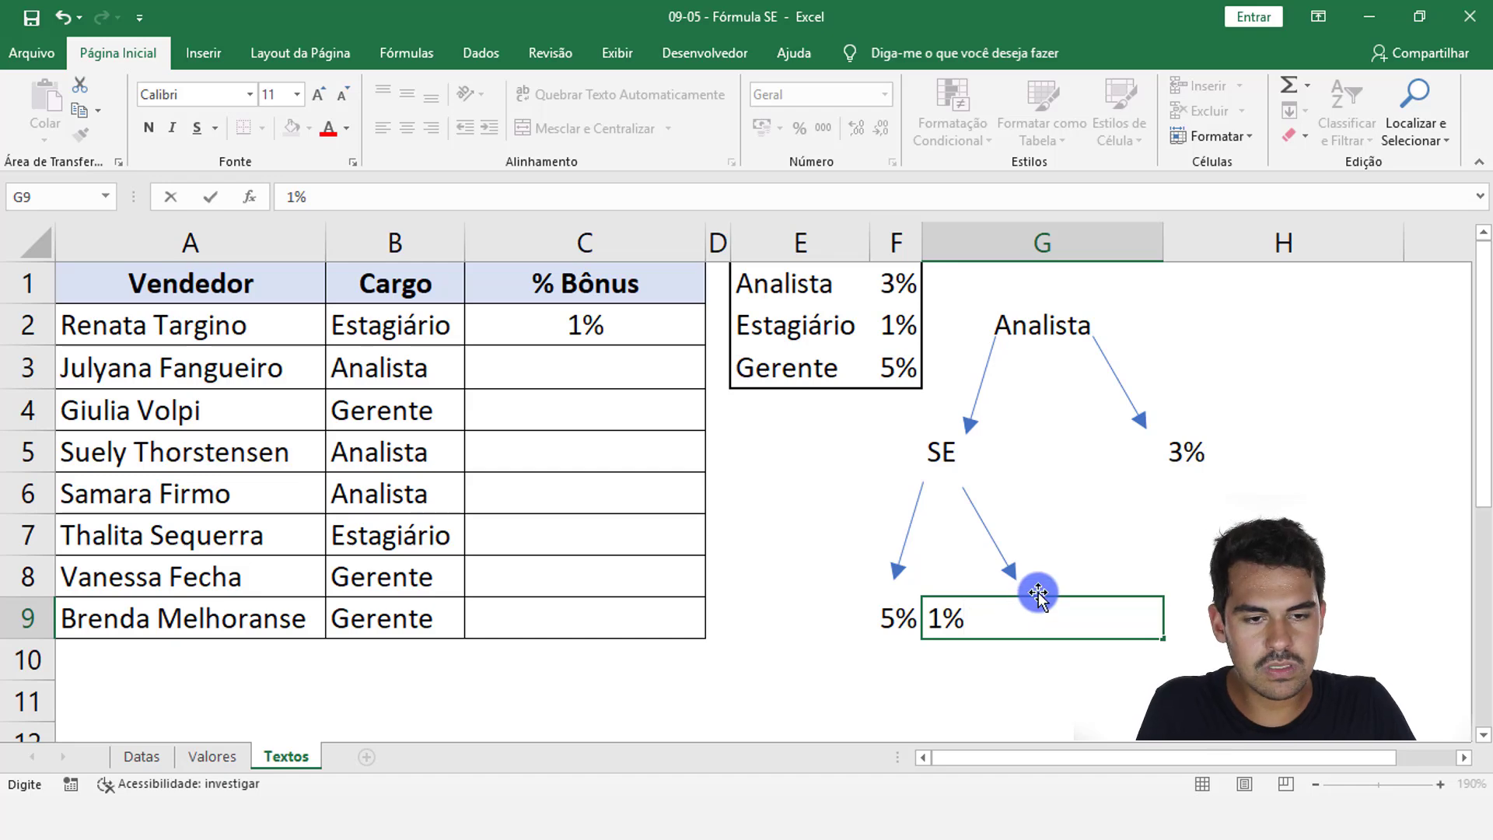
pyautogui.press('Return')
pyautogui.click(1042, 603)
pyautogui.click(1005, 572)
pyautogui.moveTo(1025, 564); pyautogui.dragTo(1112, 595)
pyautogui.click(1224, 558)
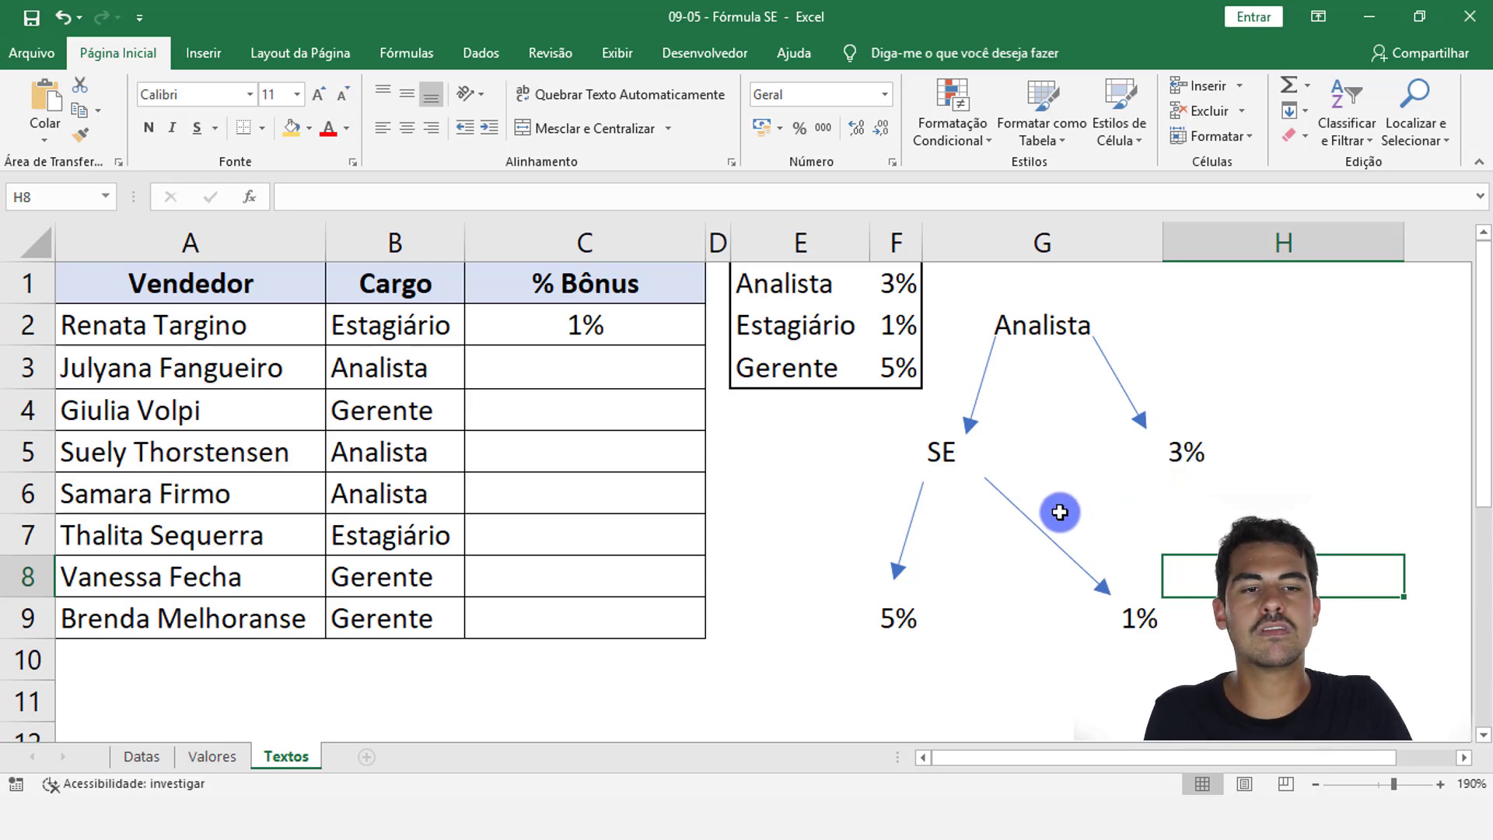
# Step: Enter SE in G1 above Analista, center it and fill the cell with the orange-yellow color
pyautogui.click(1045, 335)
pyautogui.click(1053, 290)
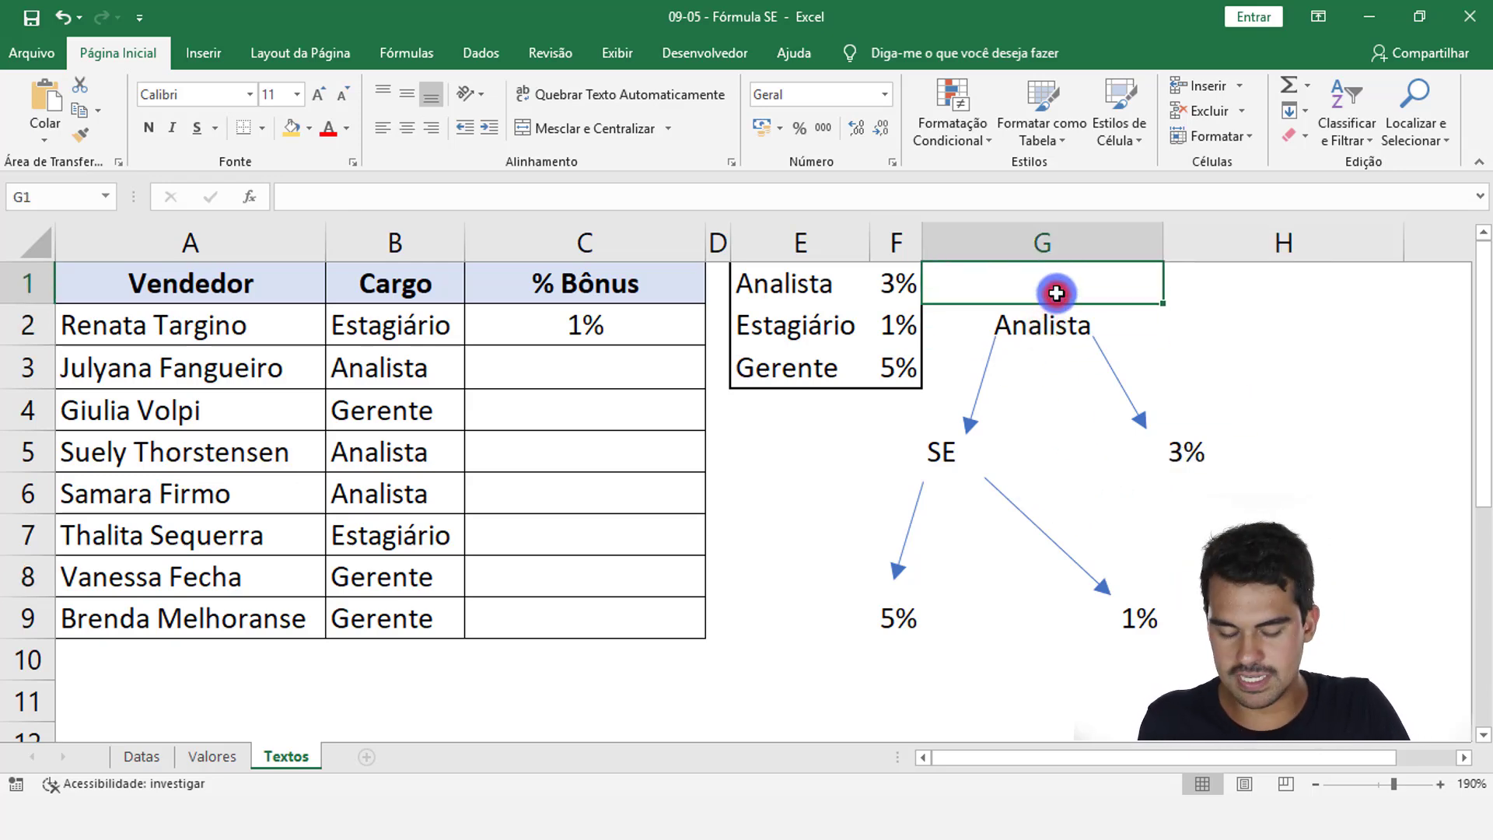
pyautogui.write('seE')
pyautogui.press('Return')
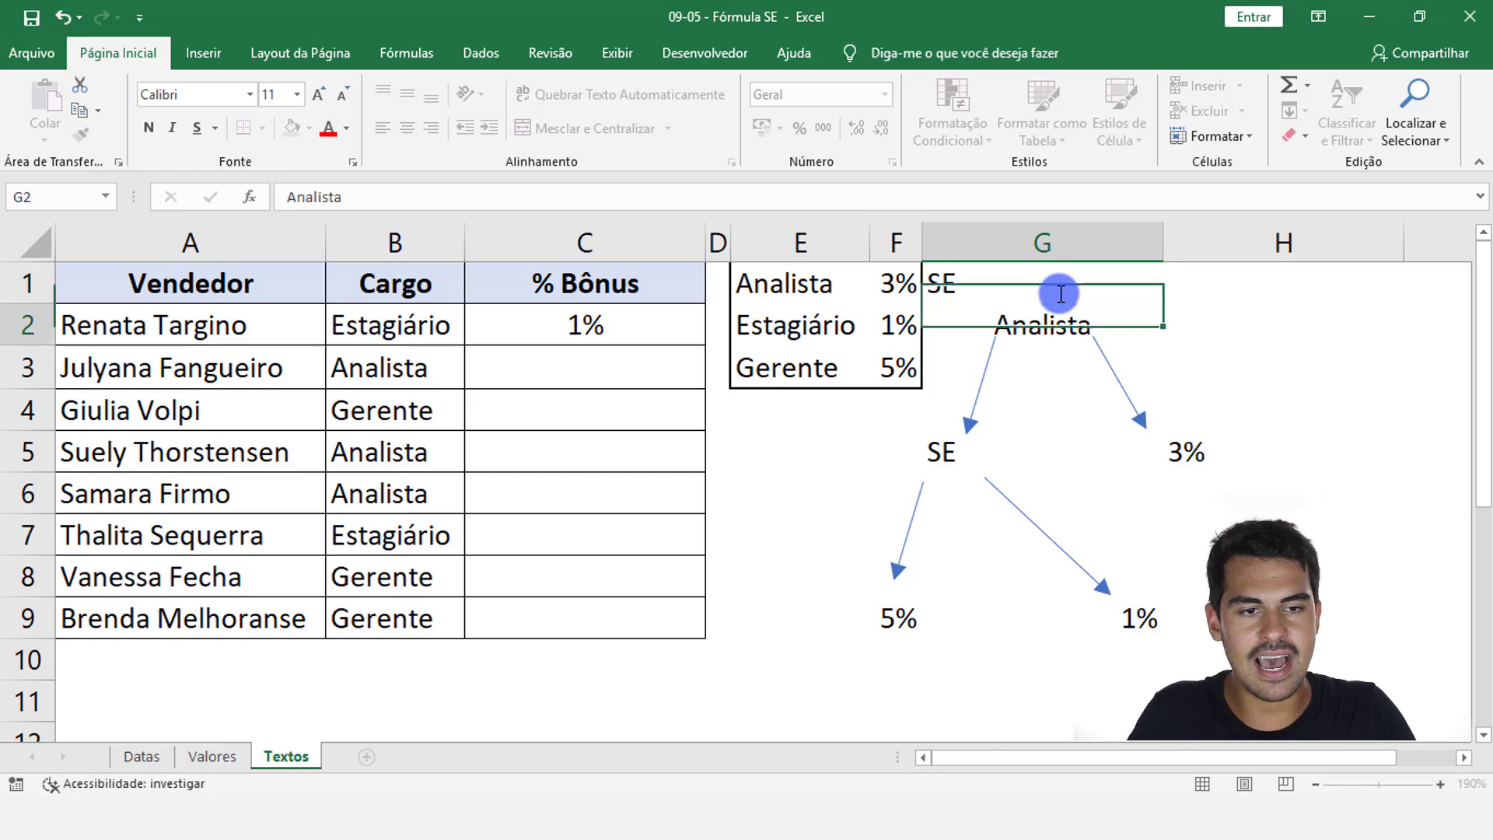
pyautogui.click(1085, 245)
pyautogui.click(998, 284)
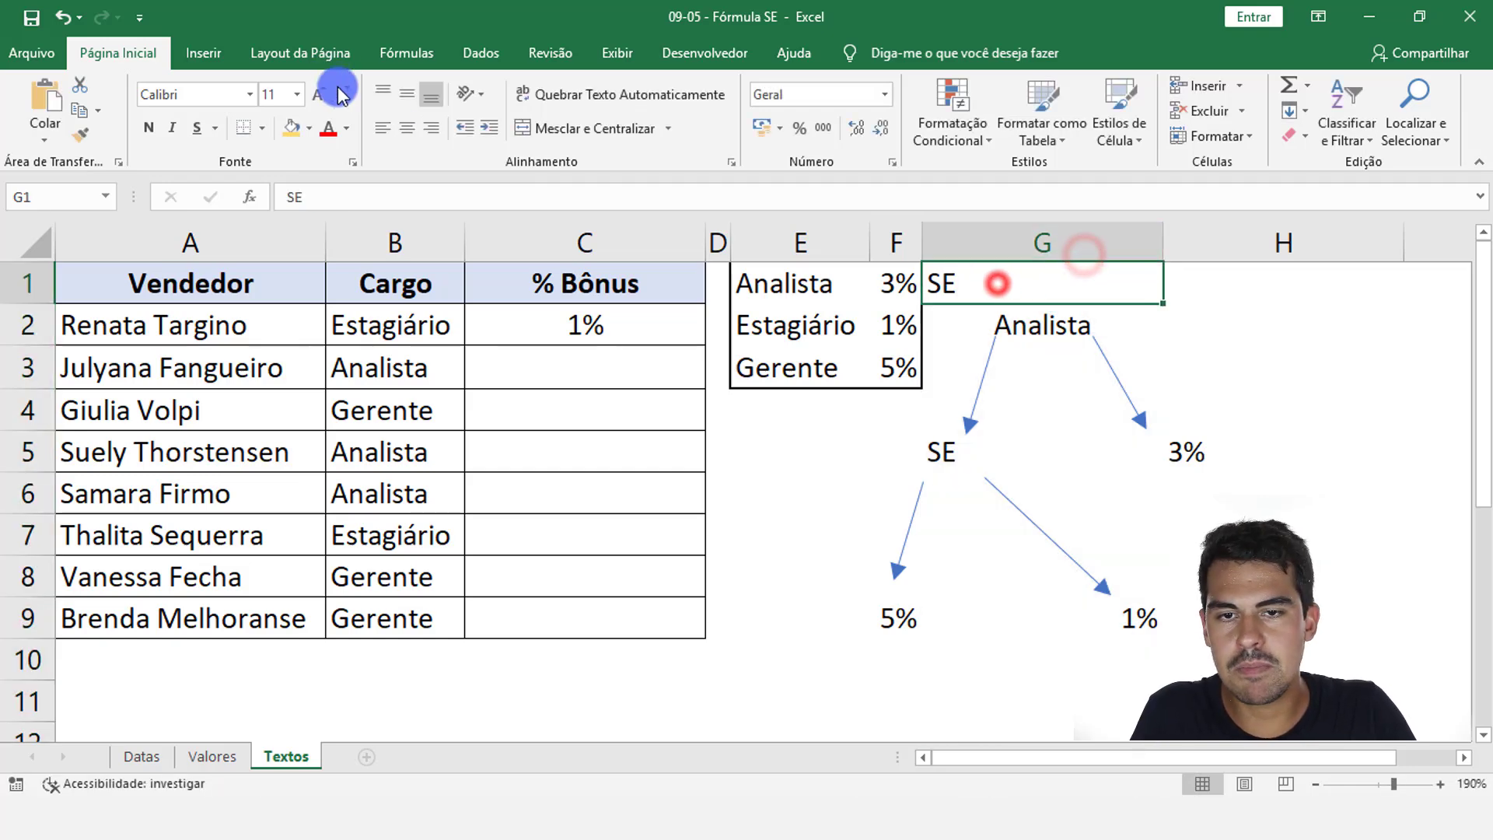
pyautogui.click(406, 128)
pyautogui.click(299, 128)
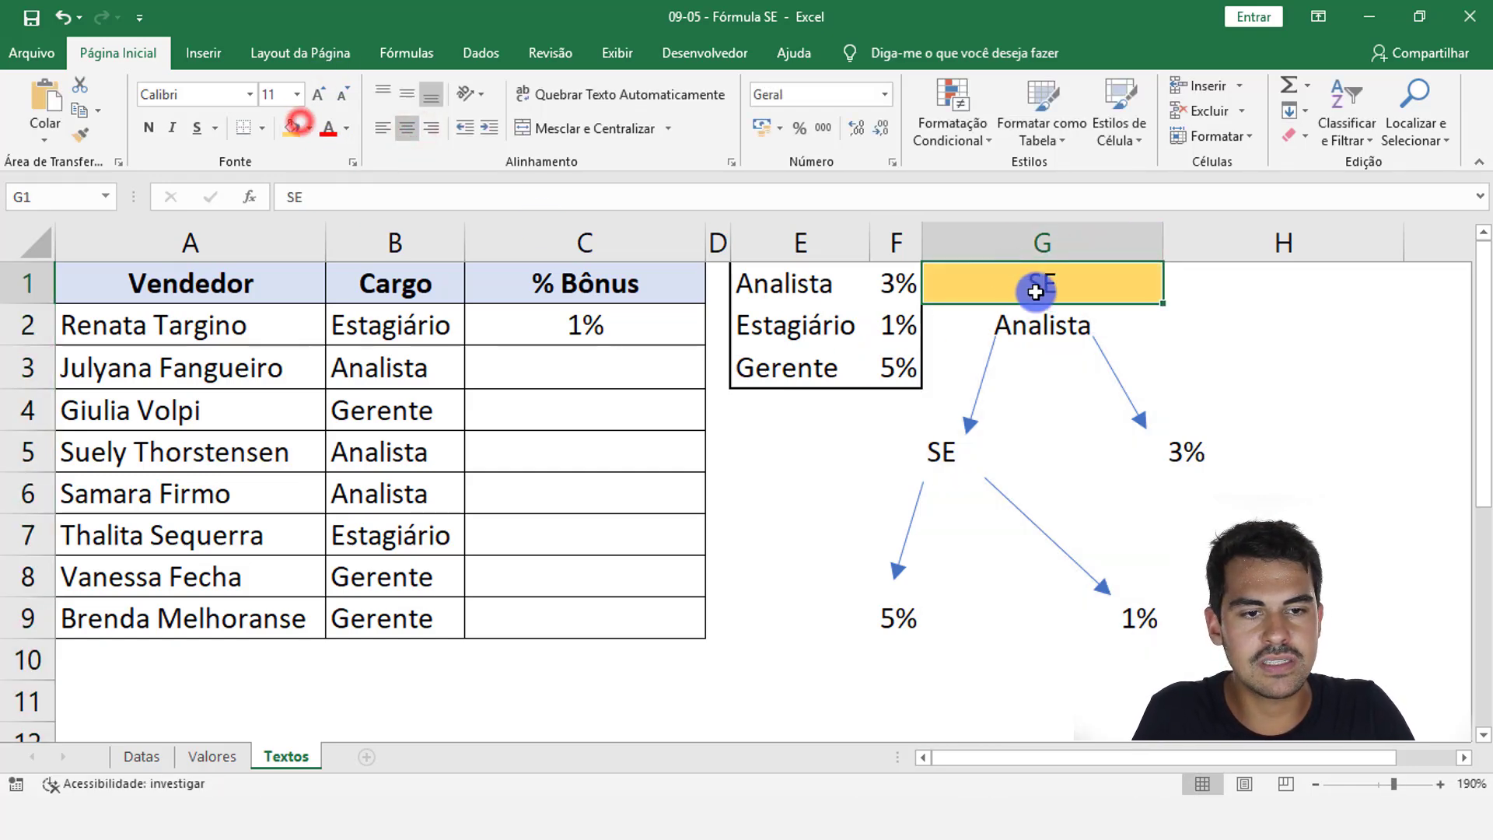
# Step: Compare the tree's Analista test, 3% result and nested SE branch with the SE formula in C2
pyautogui.click(1038, 327)
pyautogui.click(1183, 457)
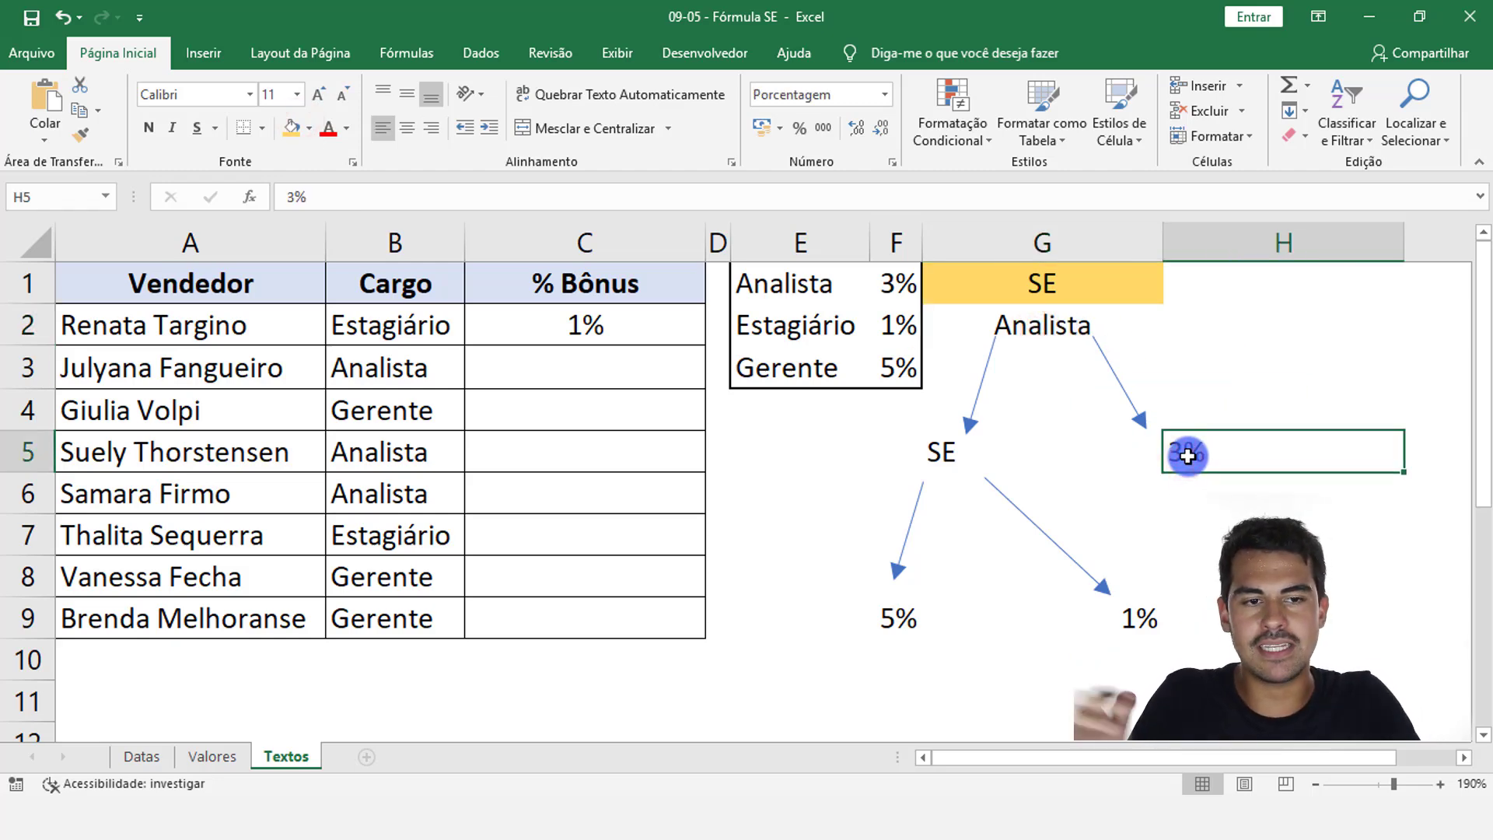
pyautogui.click(959, 445)
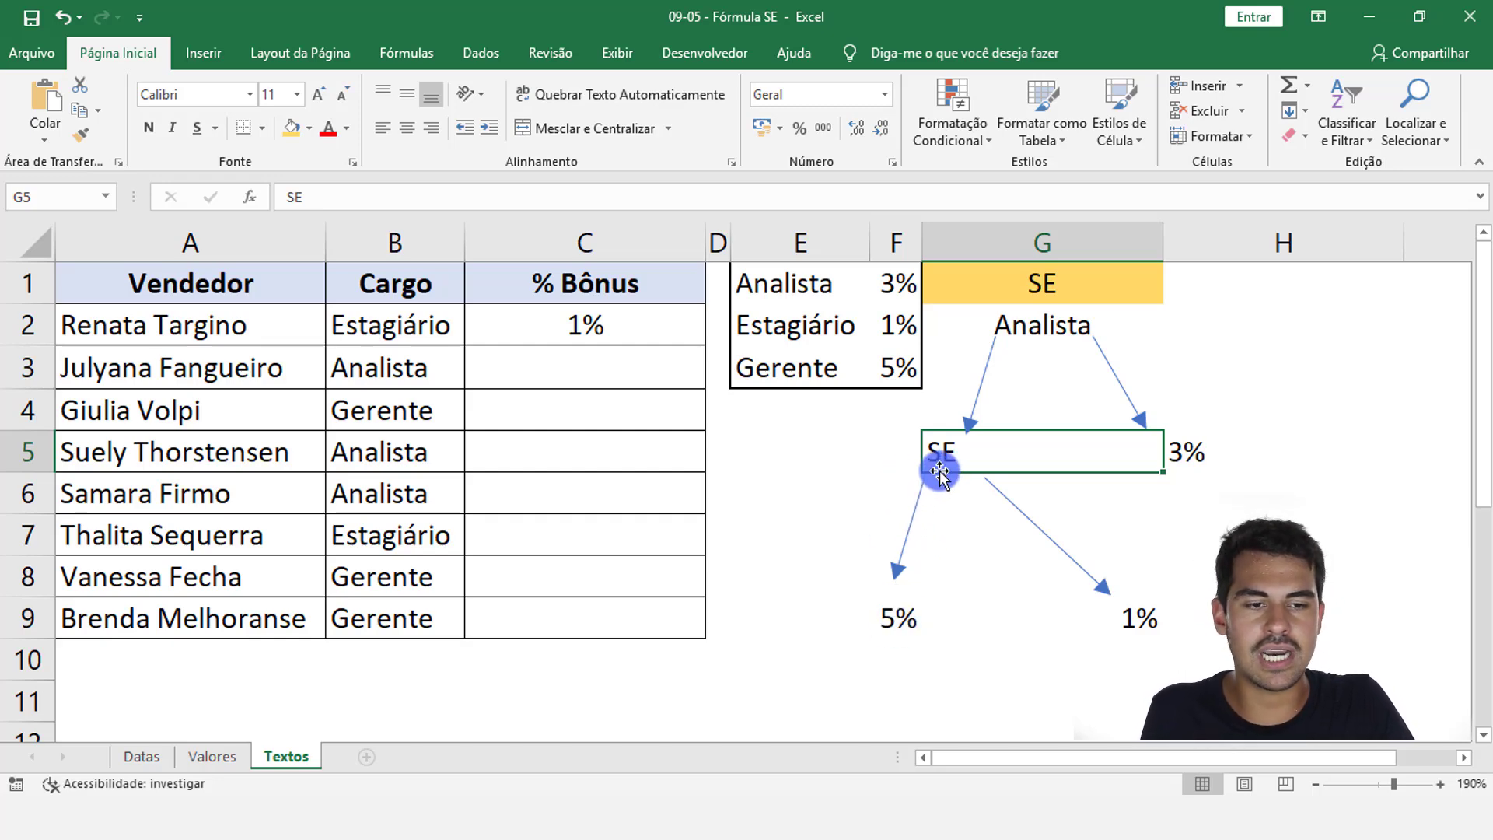
pyautogui.click(599, 340)
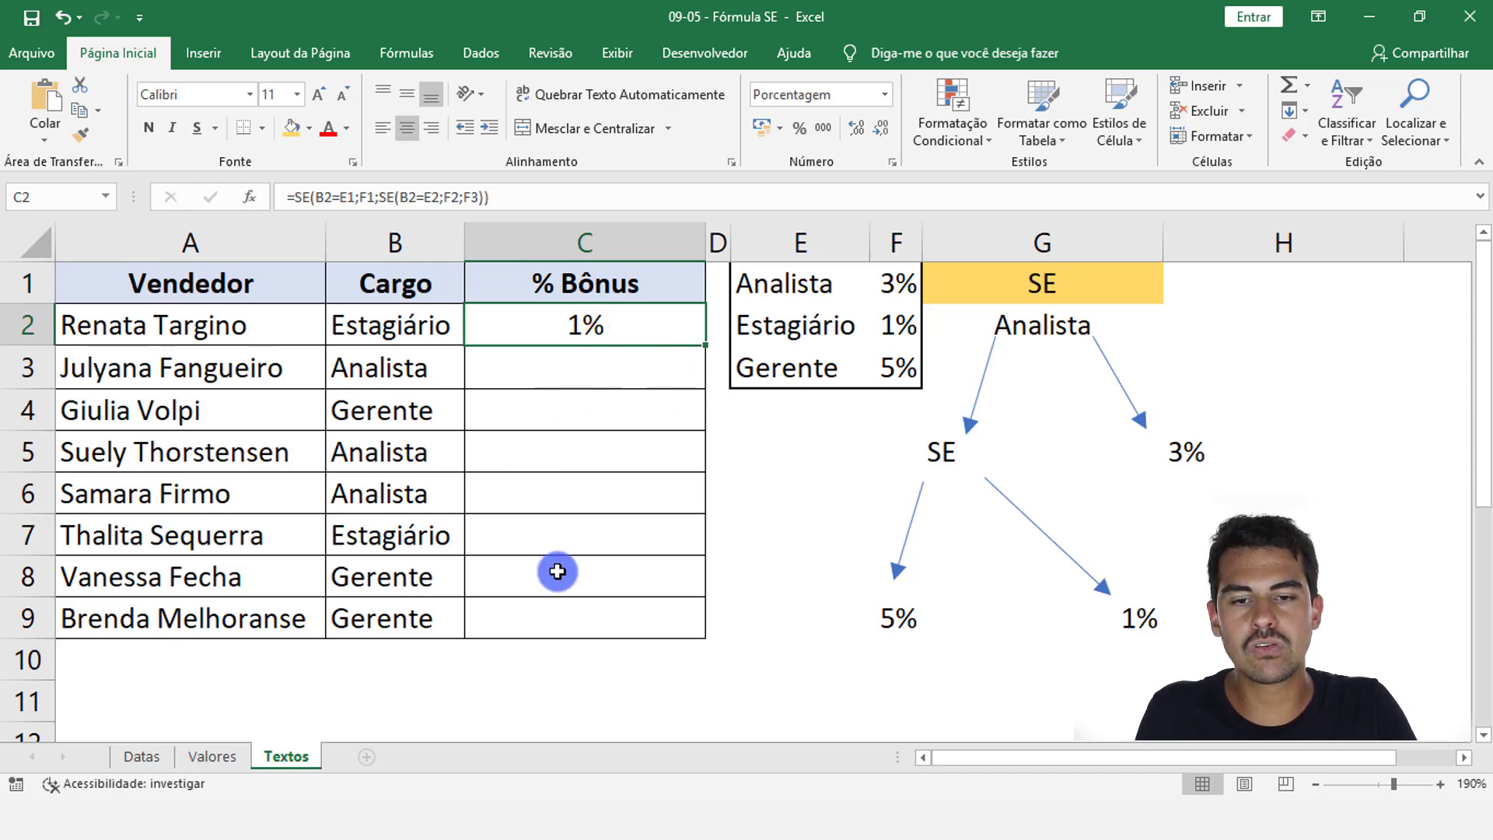
pyautogui.press('F2')
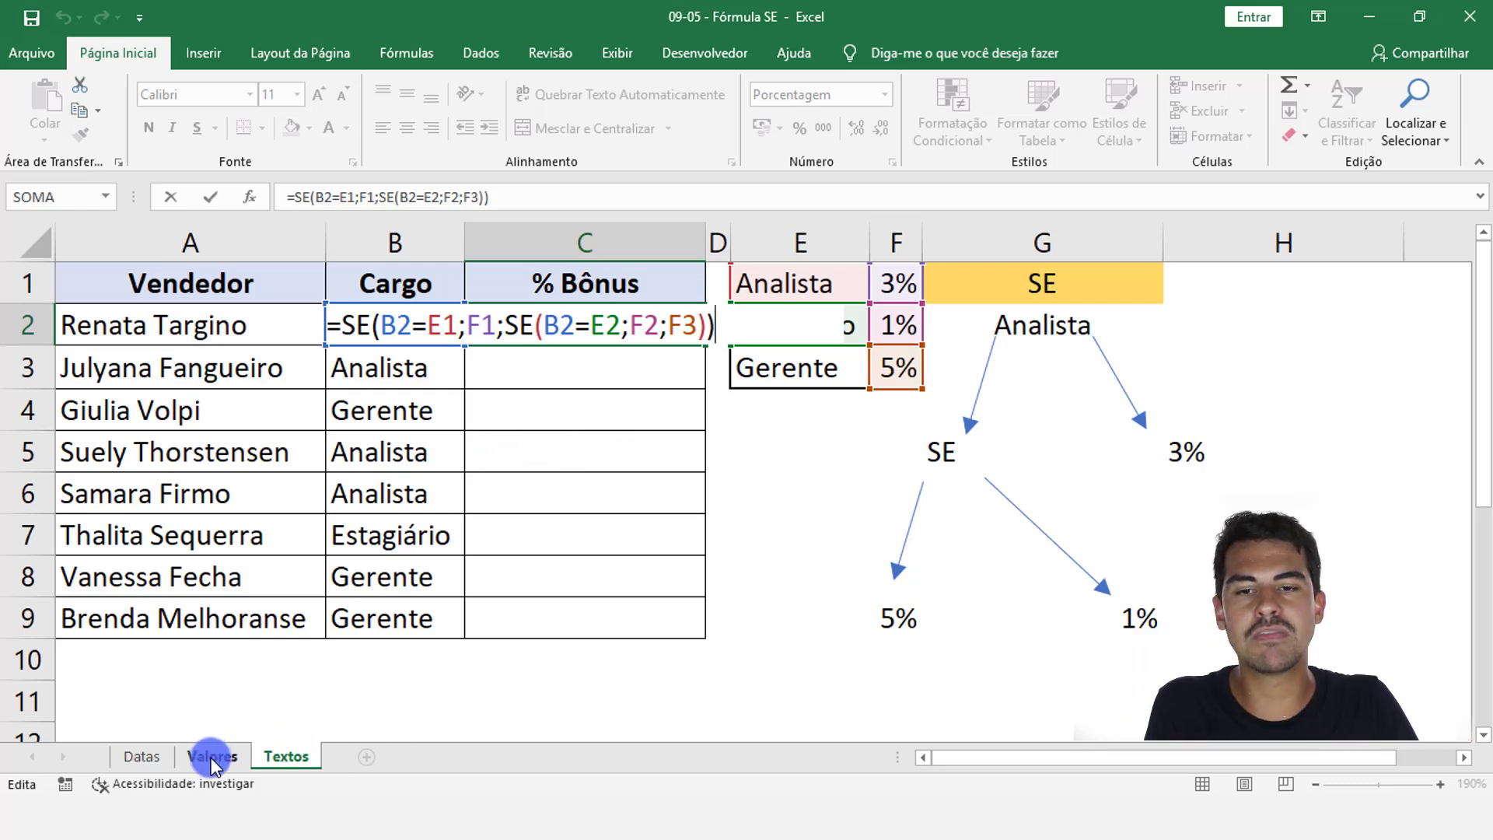
pyautogui.click(396, 325)
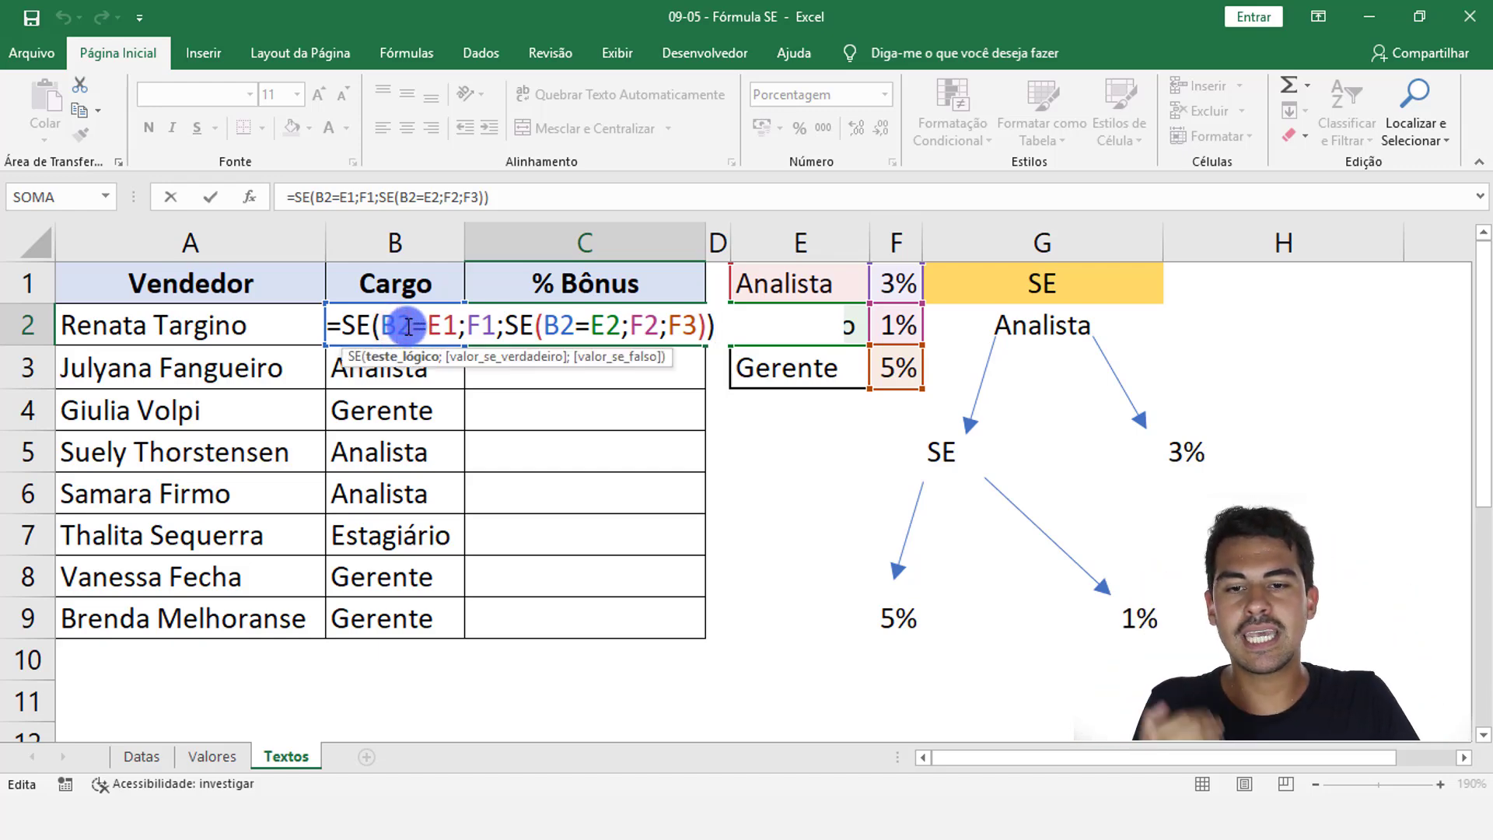
pyautogui.hotkey('ctrl', 'Return')
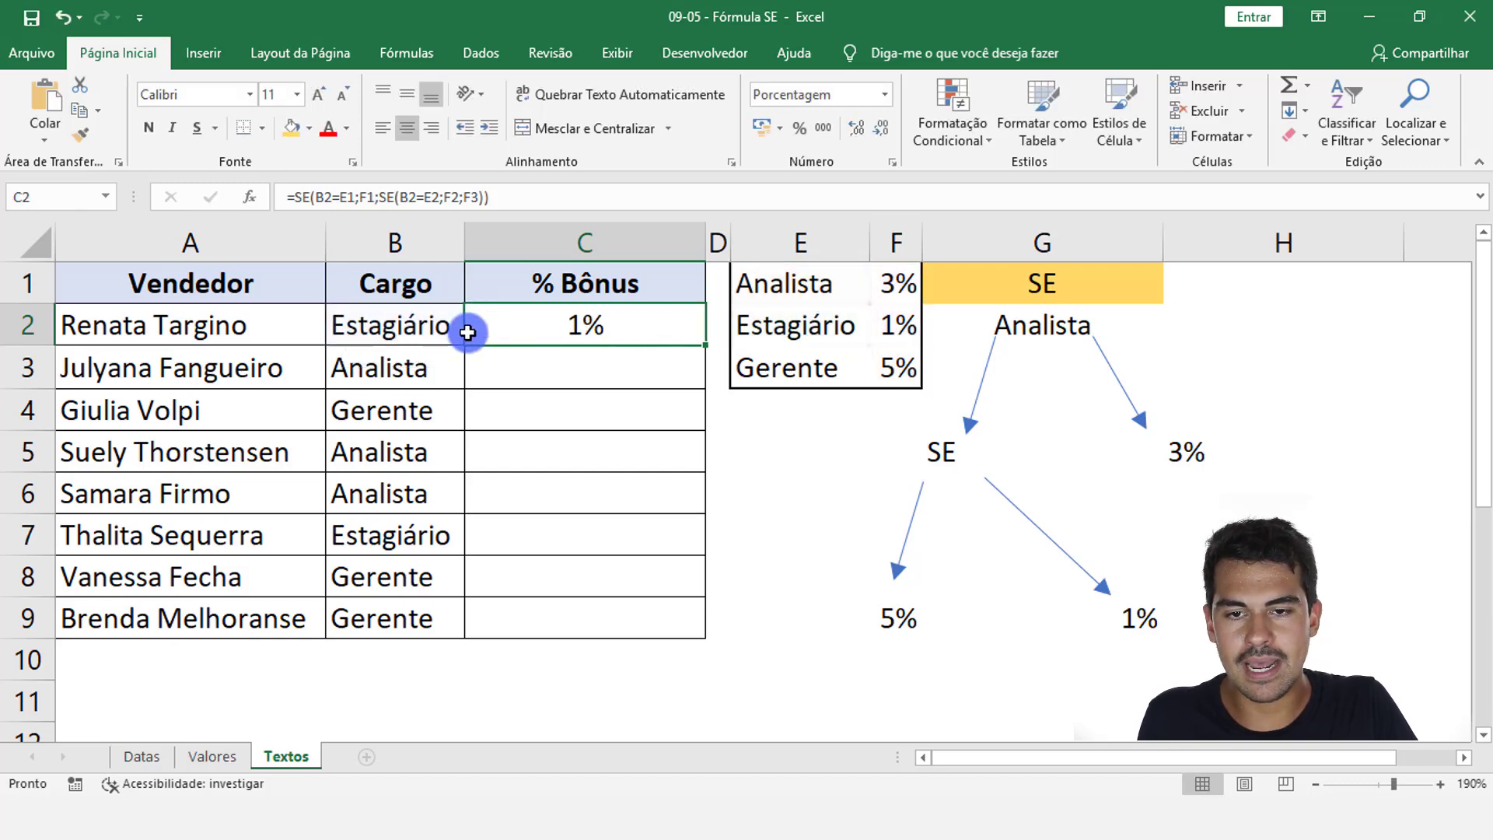
pyautogui.press('F2')
pyautogui.press('Escape')
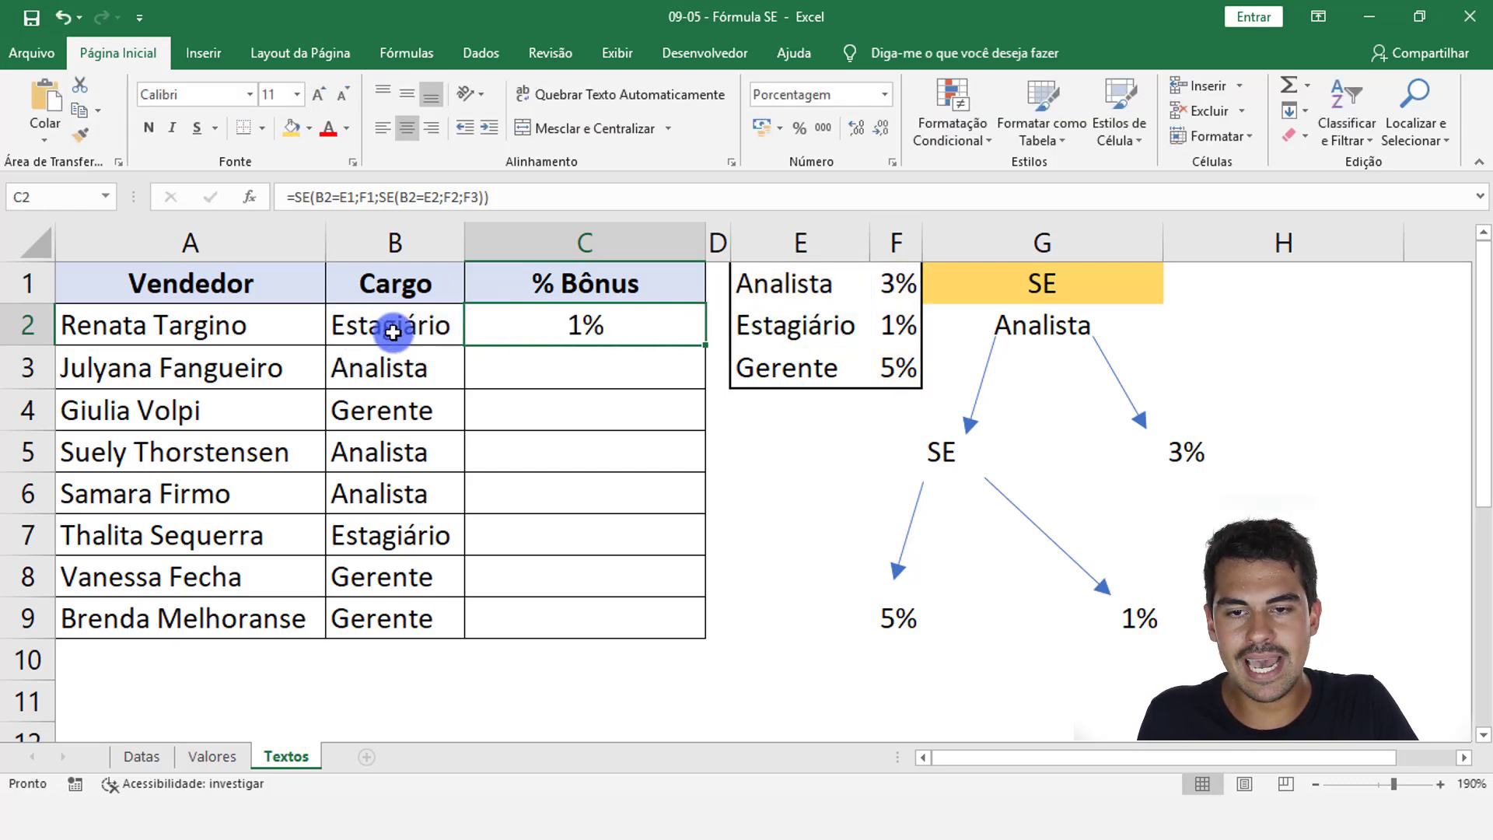
# Step: Go through the Cargo values in B2:B9 one by one to see which reference each row needs
pyautogui.click(392, 332)
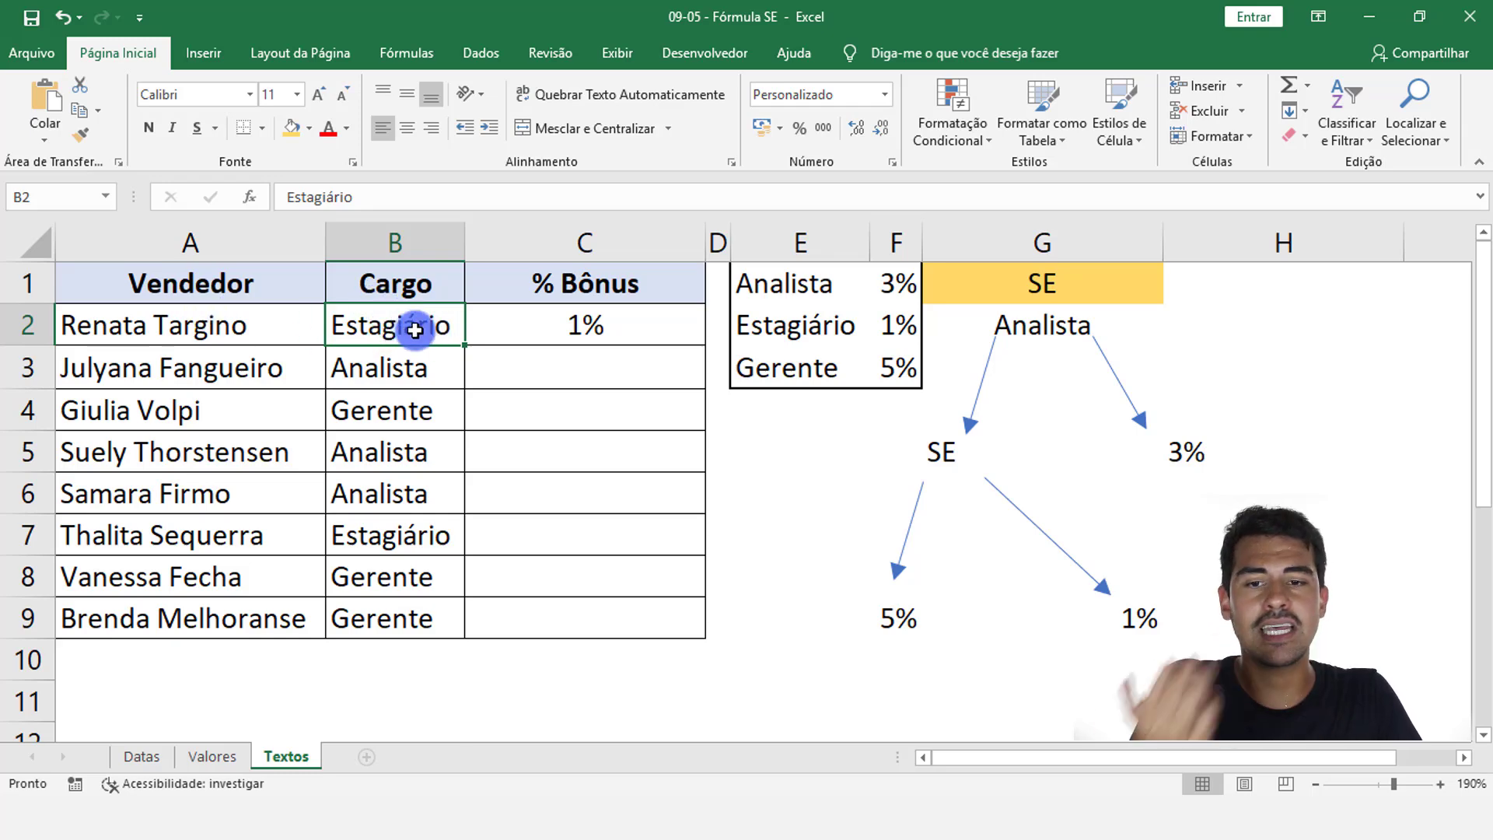
pyautogui.click(402, 367)
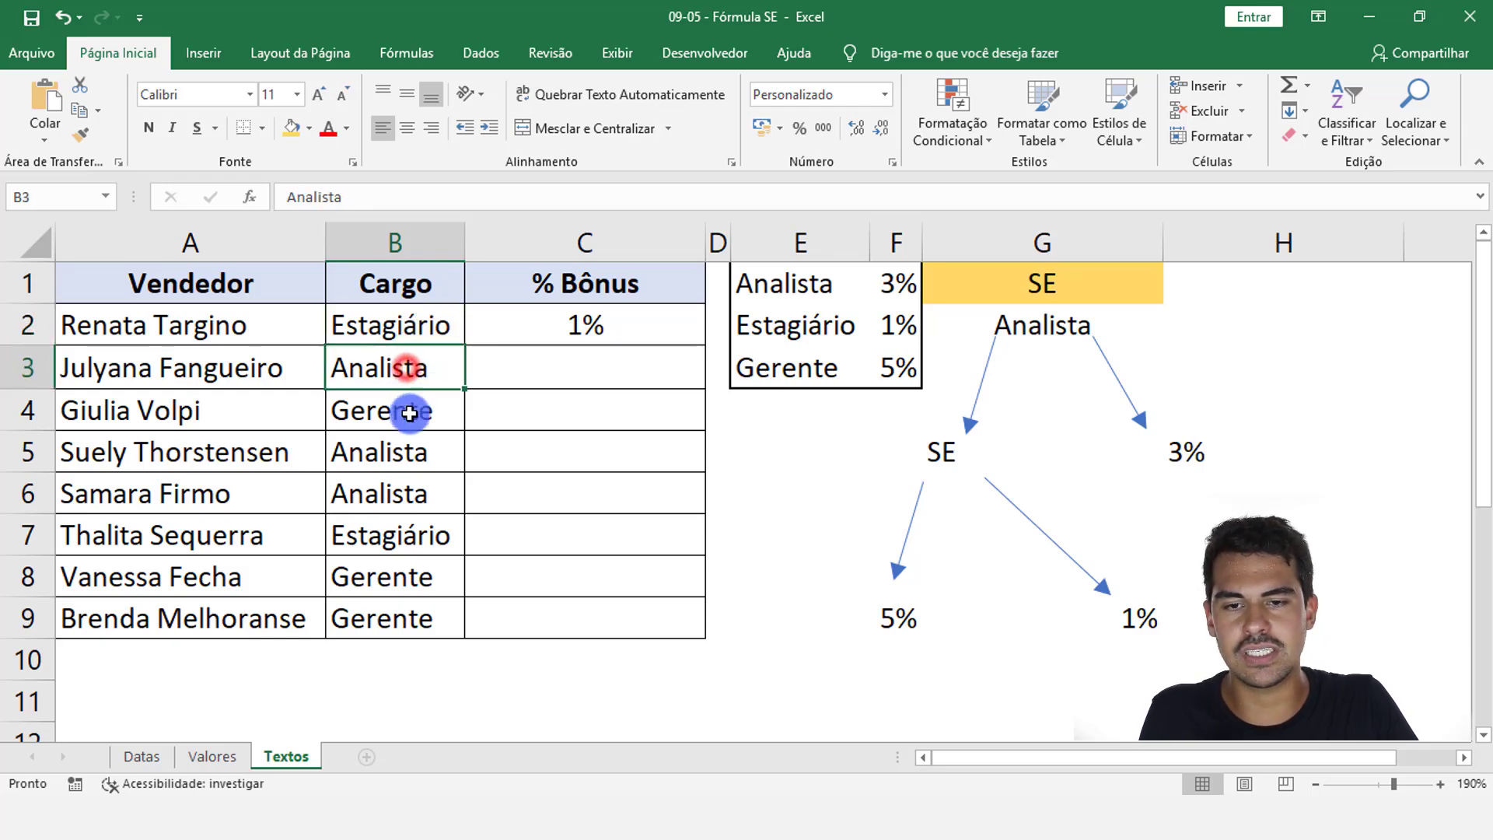
pyautogui.click(412, 422)
pyautogui.click(418, 448)
pyautogui.click(421, 491)
pyautogui.click(438, 535)
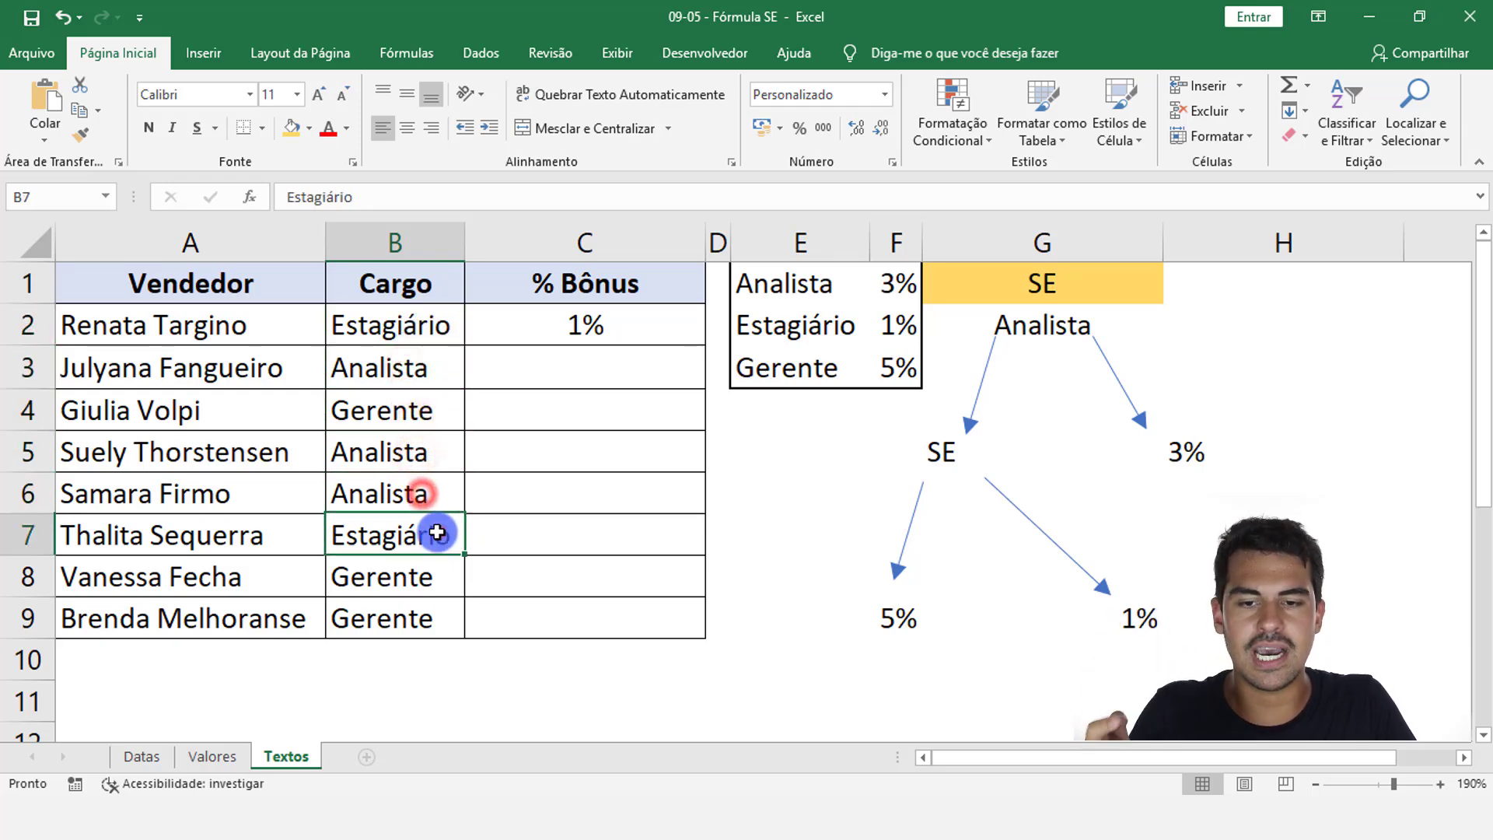
pyautogui.click(423, 574)
pyautogui.click(430, 616)
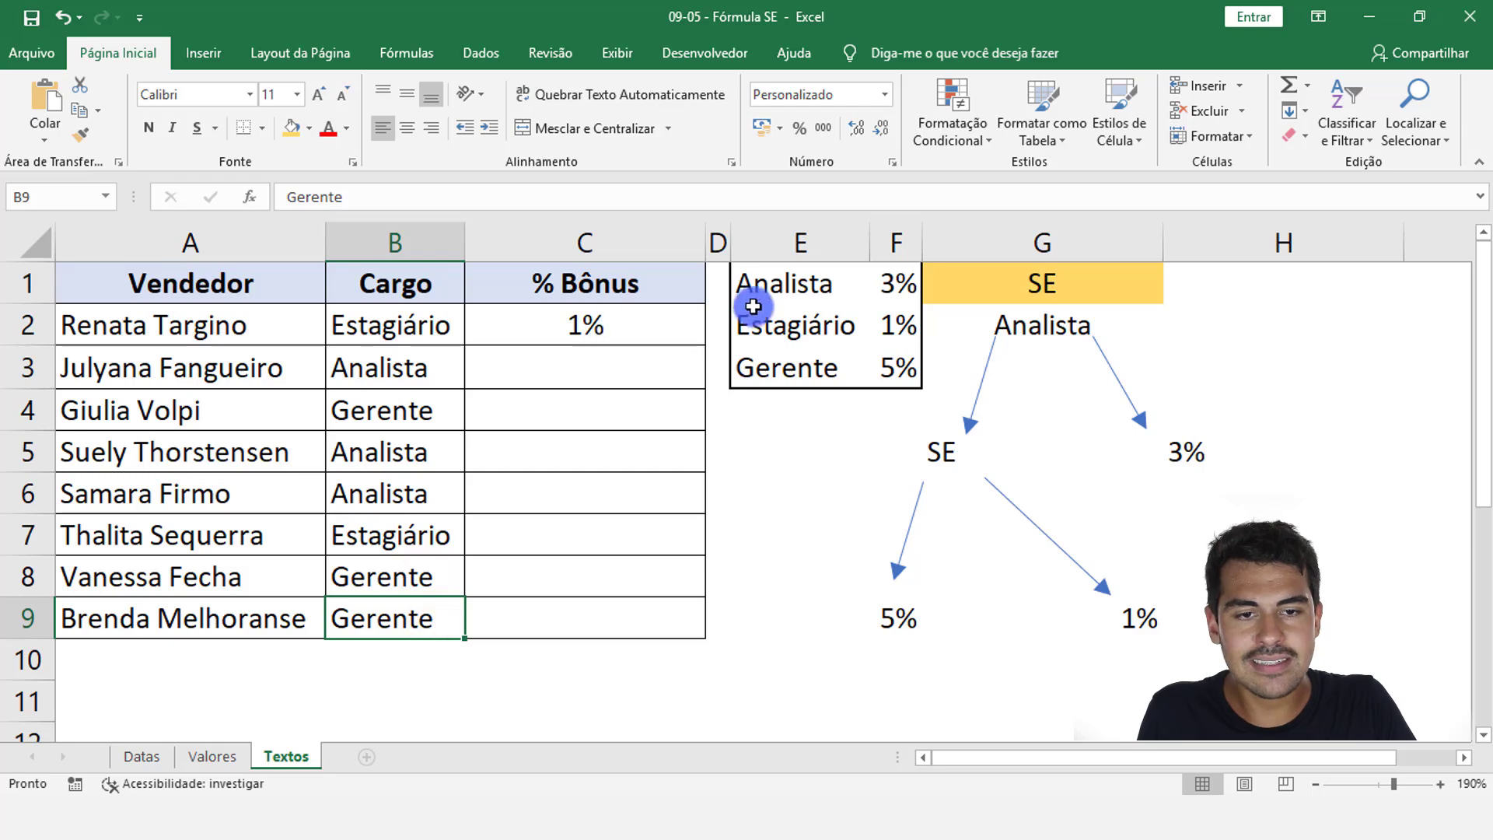
# Step: Examine the reference table of positions and bonus percentages in E1:F3
pyautogui.moveTo(764, 289); pyautogui.dragTo(879, 368)
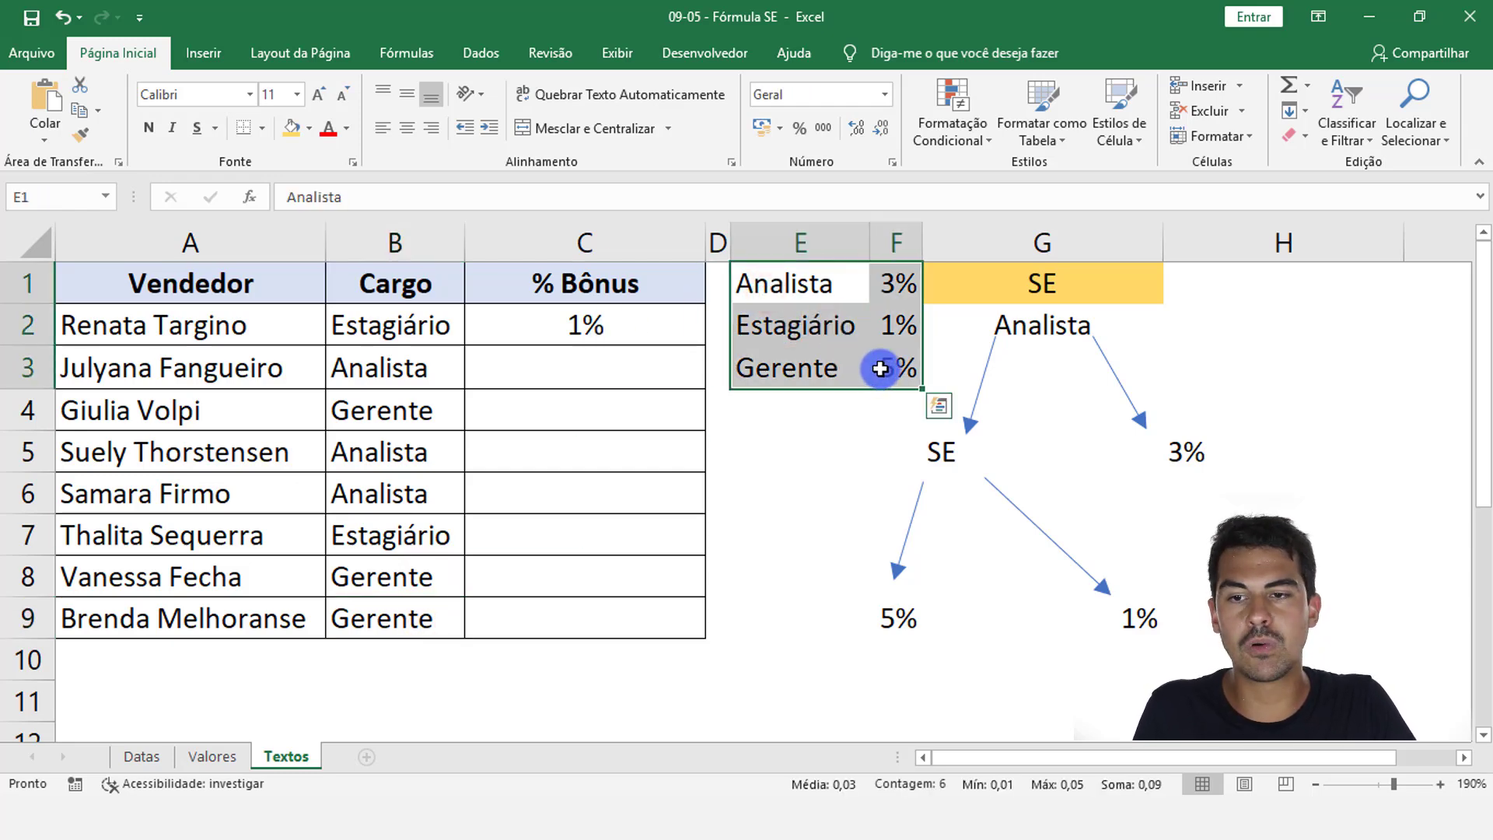
pyautogui.press('Return')
pyautogui.press('Return')
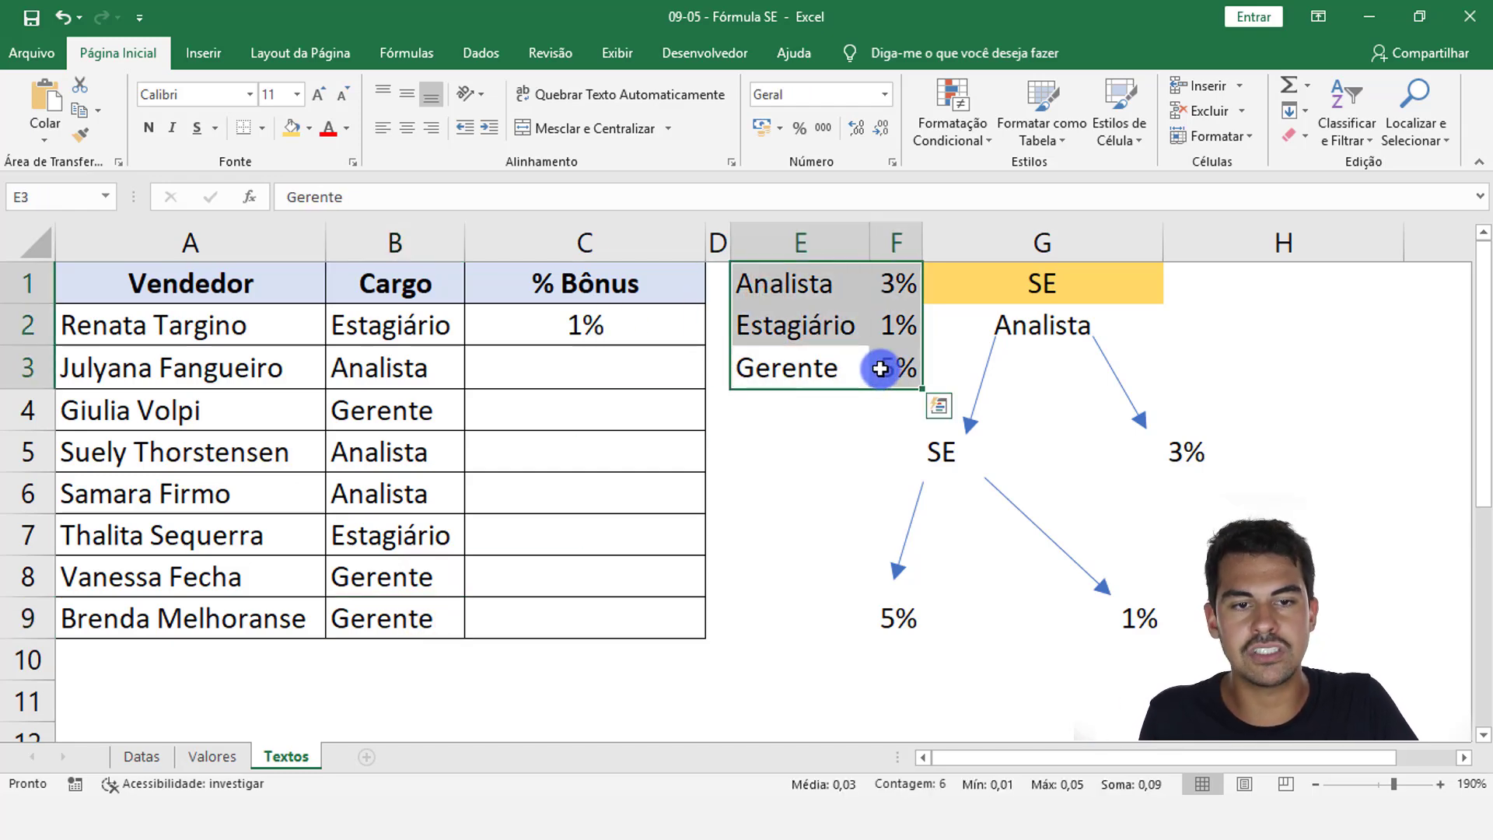
pyautogui.press('Return')
pyautogui.press('Return')
pyautogui.press('Return')
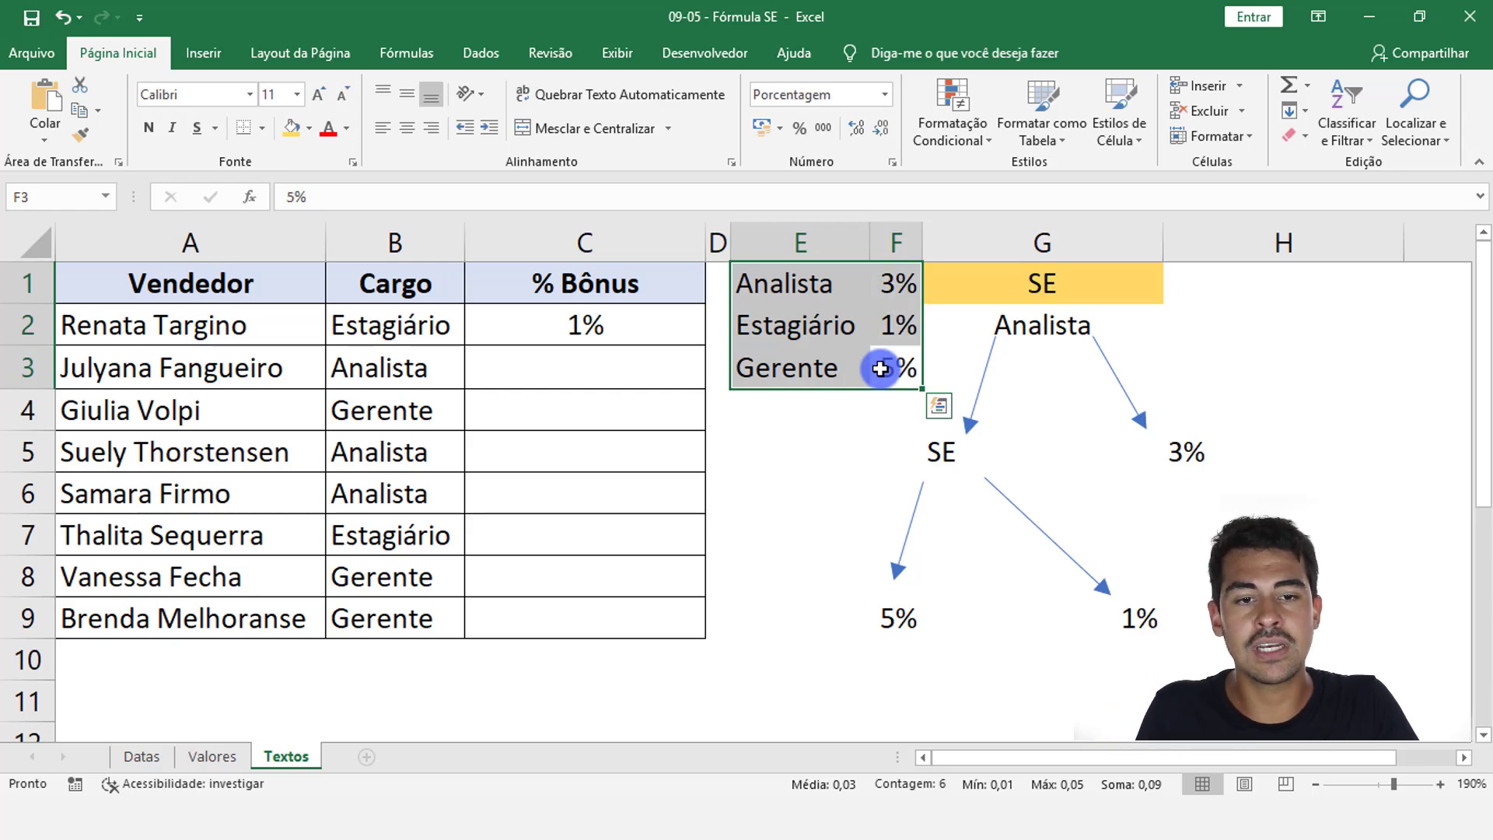
pyautogui.moveTo(811, 277); pyautogui.dragTo(896, 373)
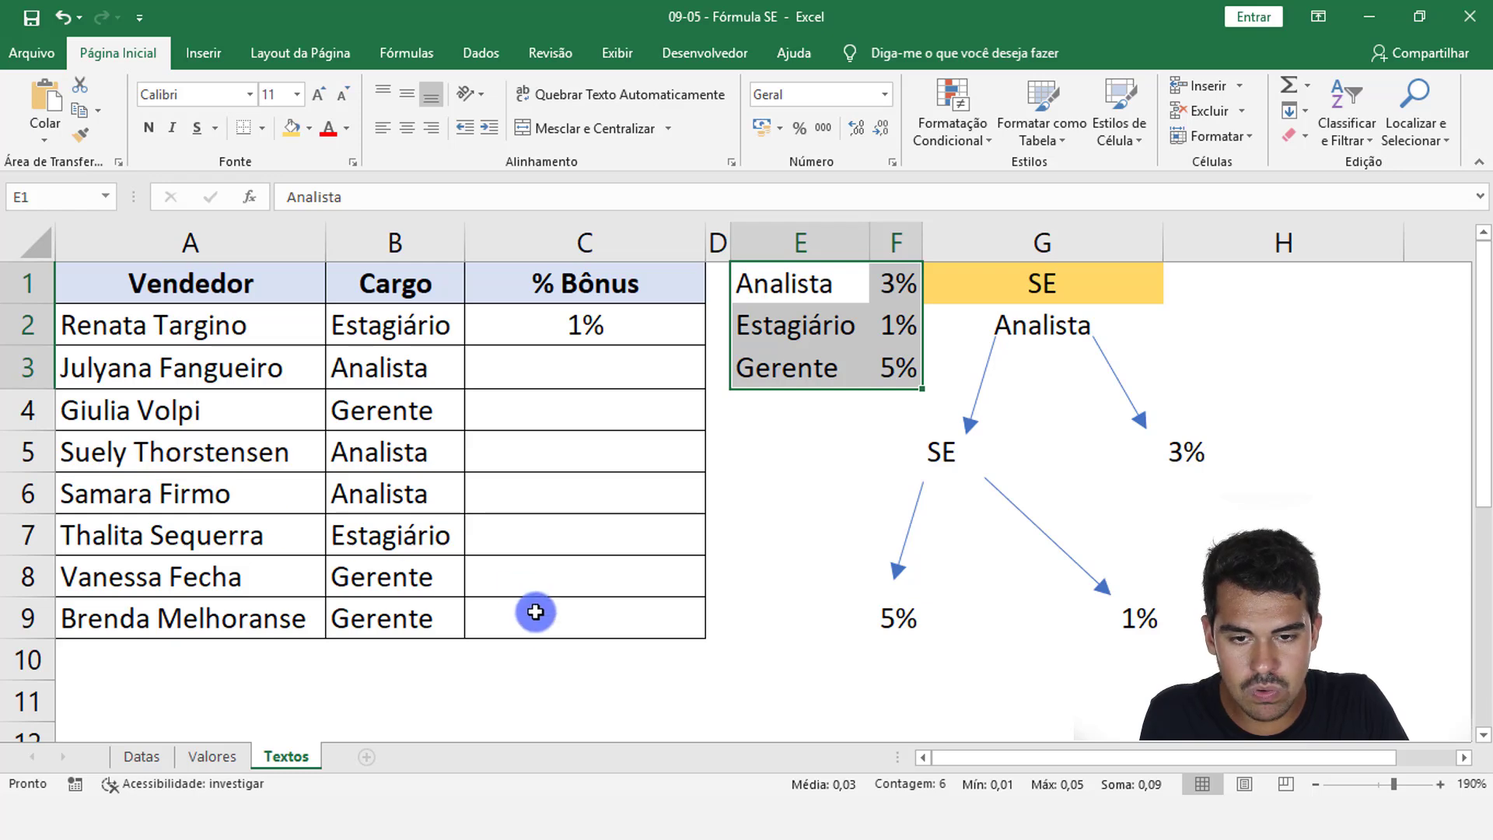
# Step: Make the table references in C2 absolute so the formula reads =SE(B2=$E$1;$F$1;SE(B2=$E$2;$F$2;$F$3))
pyautogui.moveTo(540, 620); pyautogui.dragTo(576, 337)
pyautogui.doubleClick(577, 327)
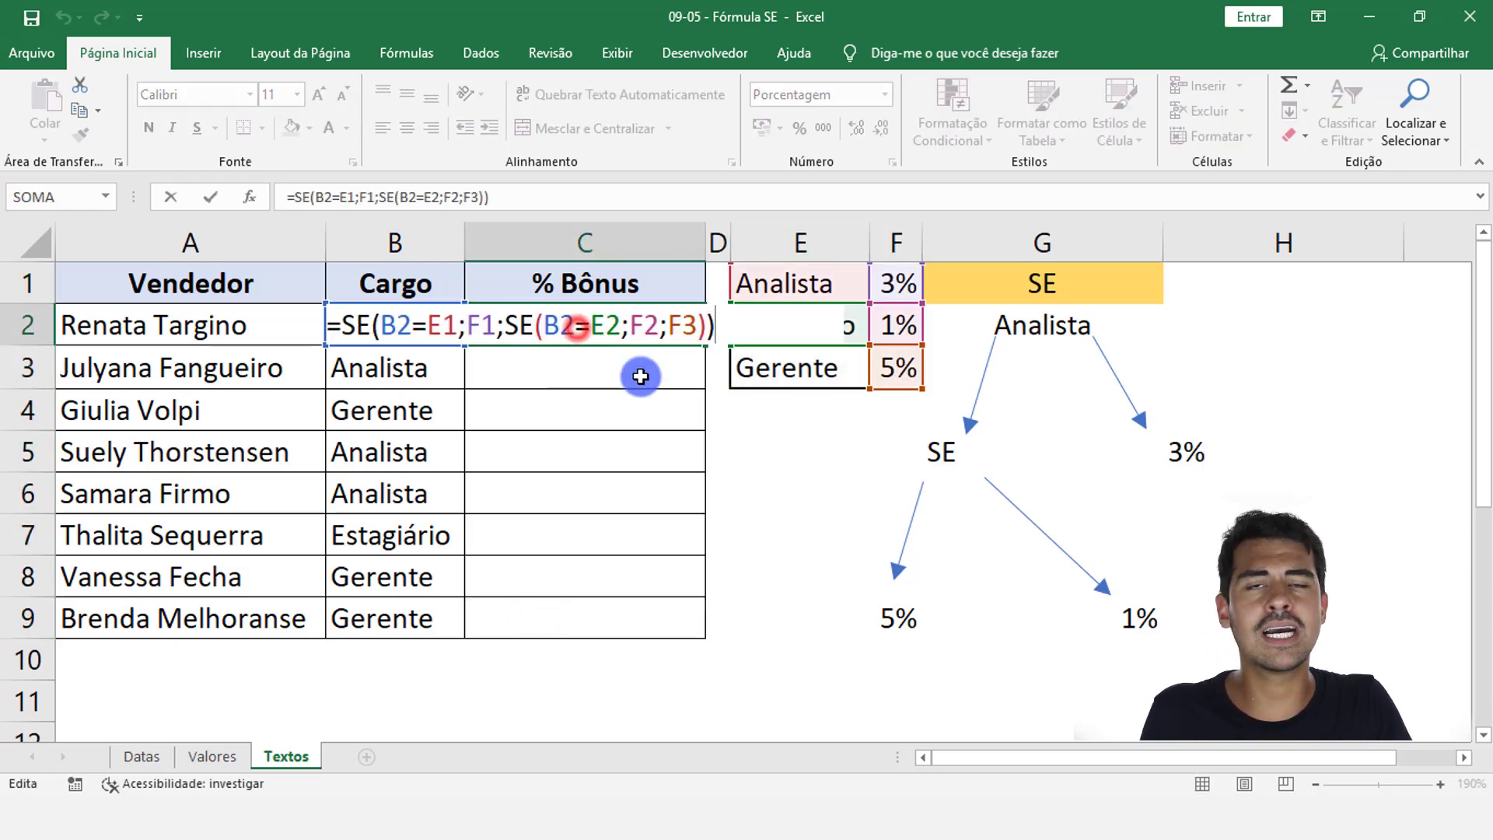
pyautogui.doubleClick(453, 323)
pyautogui.press('F4')
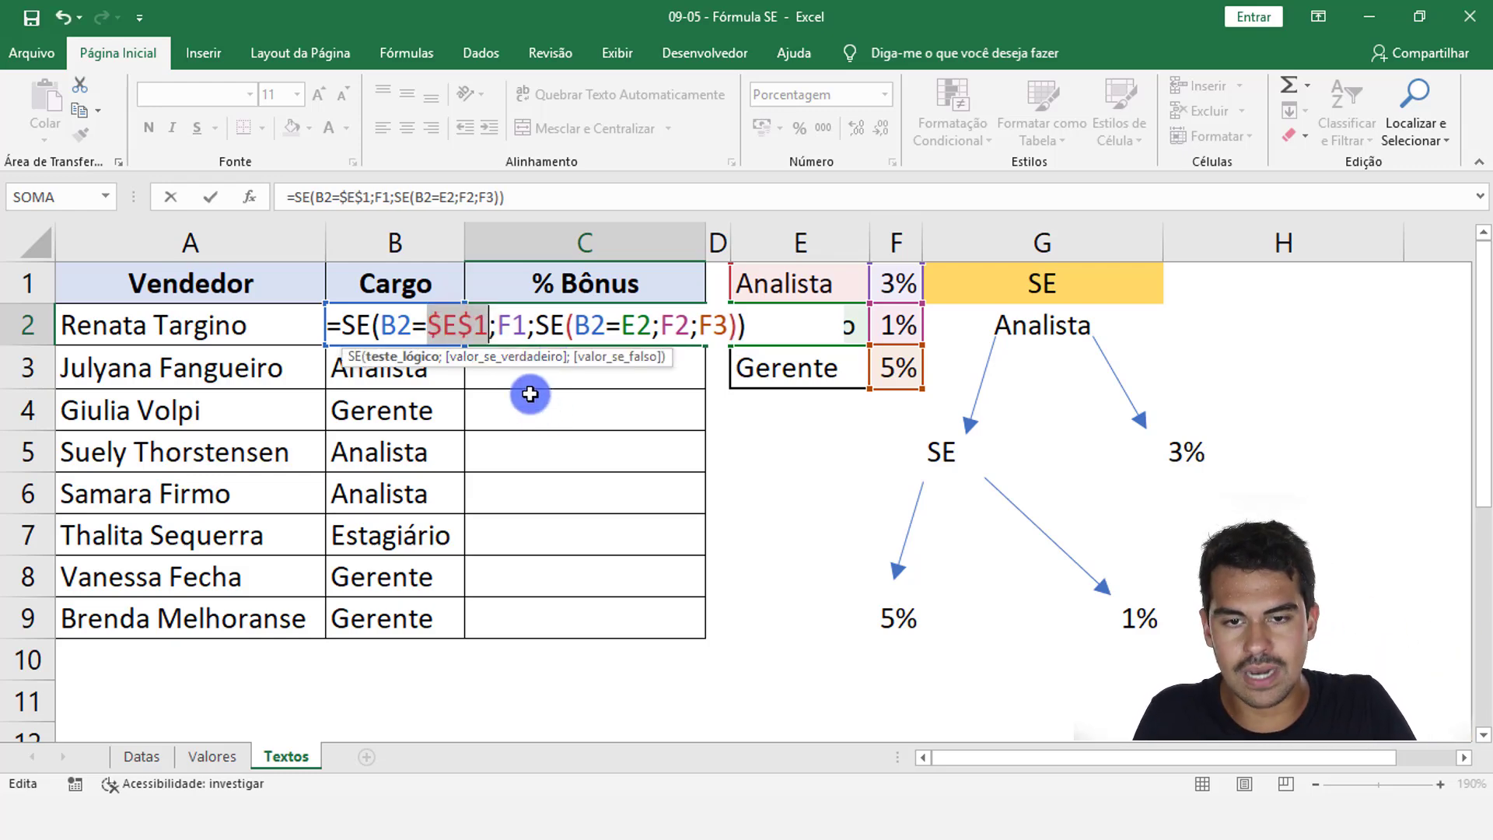
pyautogui.press('F4')
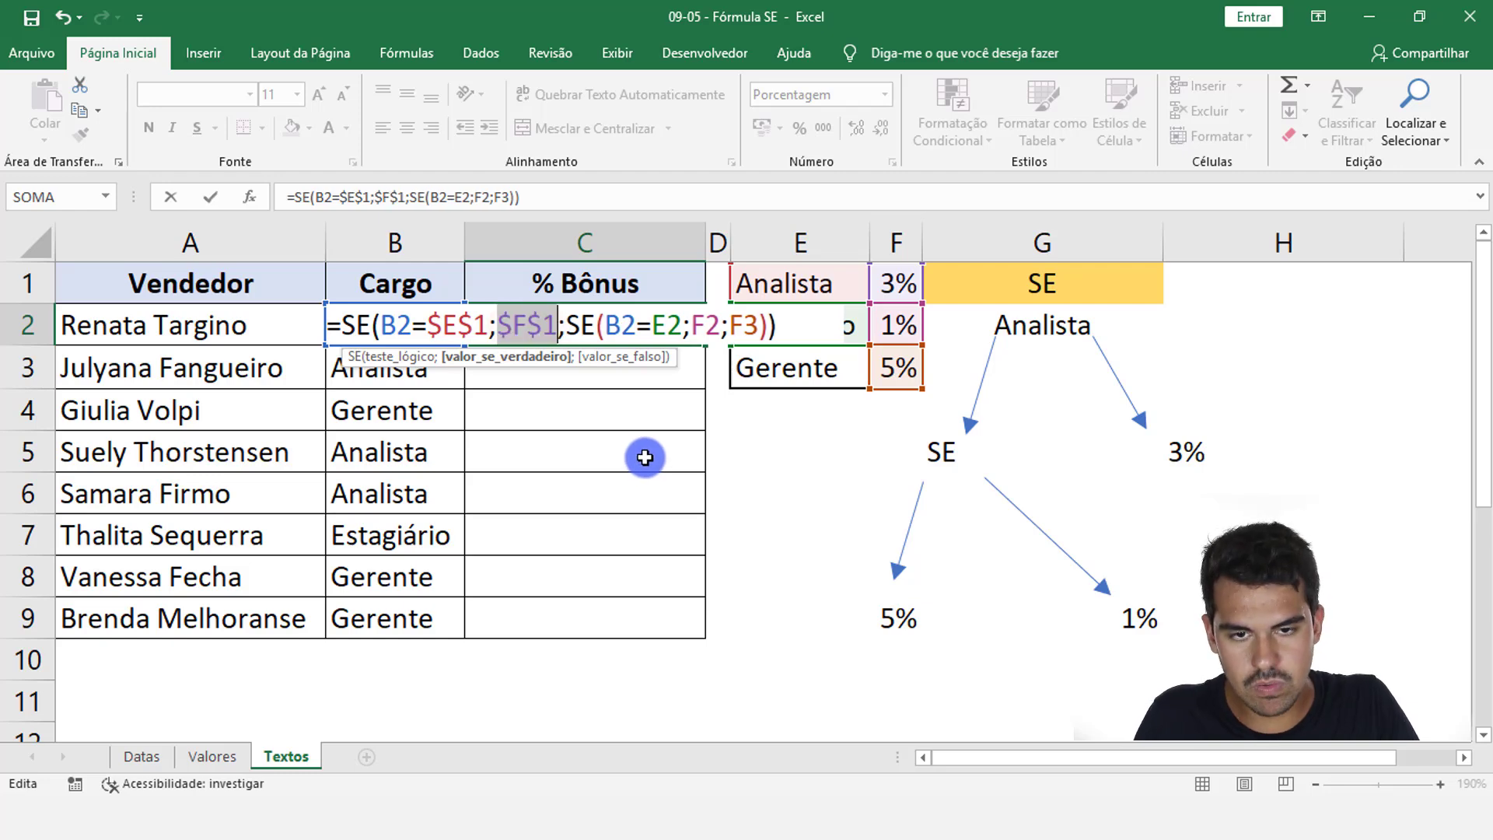
pyautogui.doubleClick(672, 323)
pyautogui.press('F4')
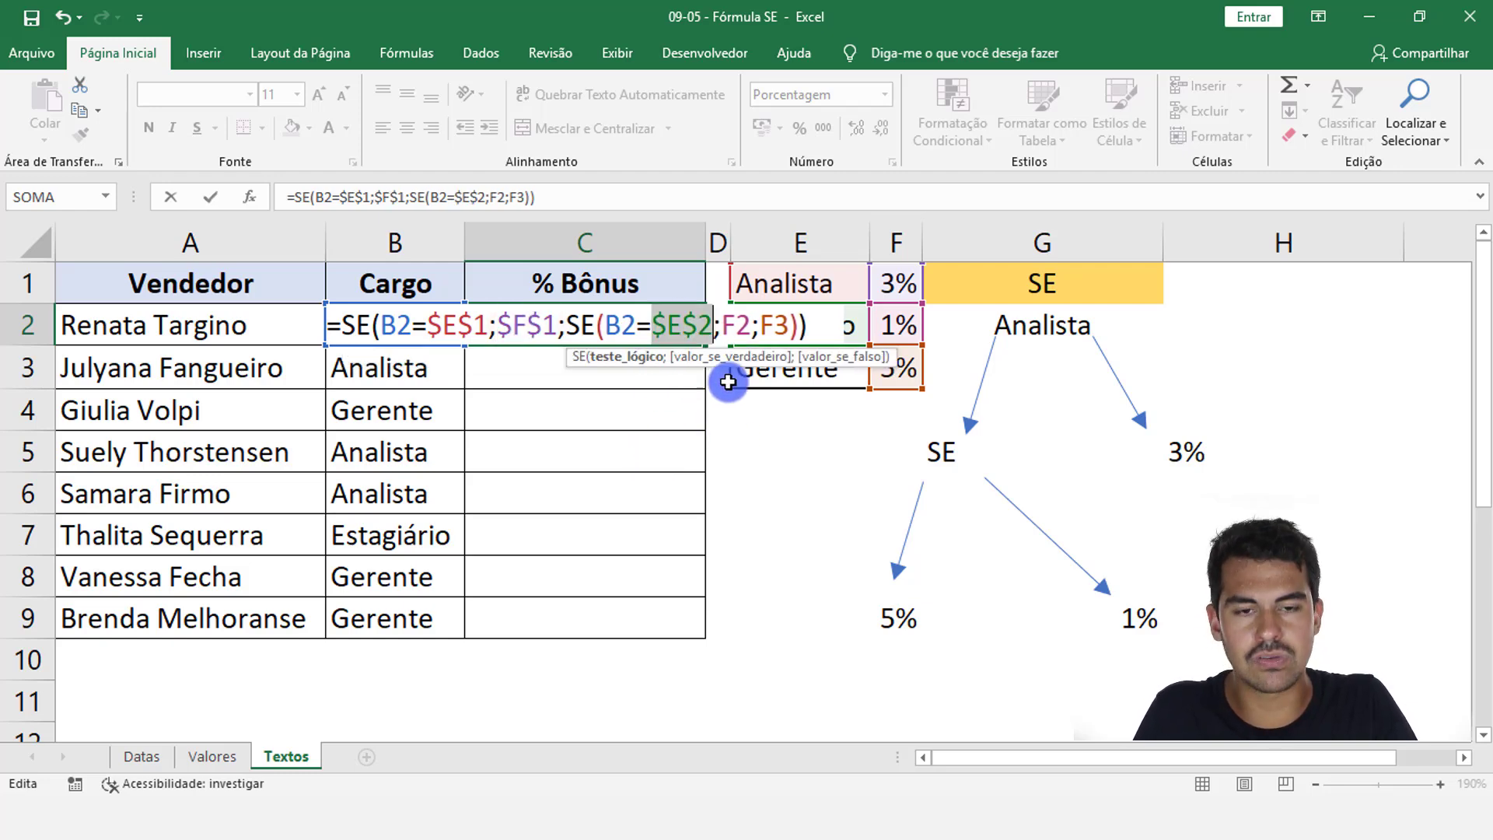
pyautogui.doubleClick(739, 323)
pyautogui.press('F4')
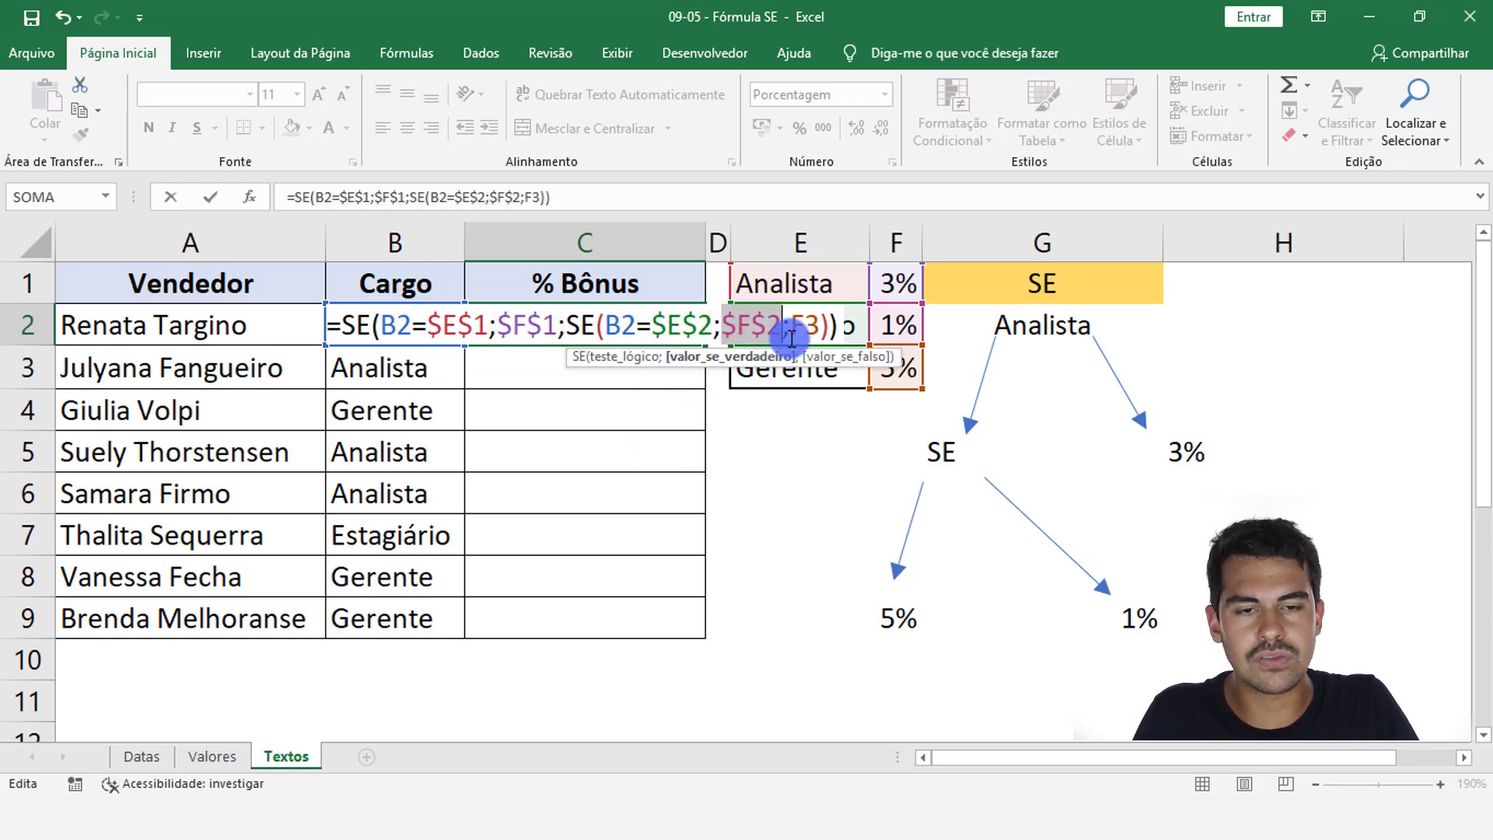
pyautogui.doubleClick(806, 320)
pyautogui.press('F4')
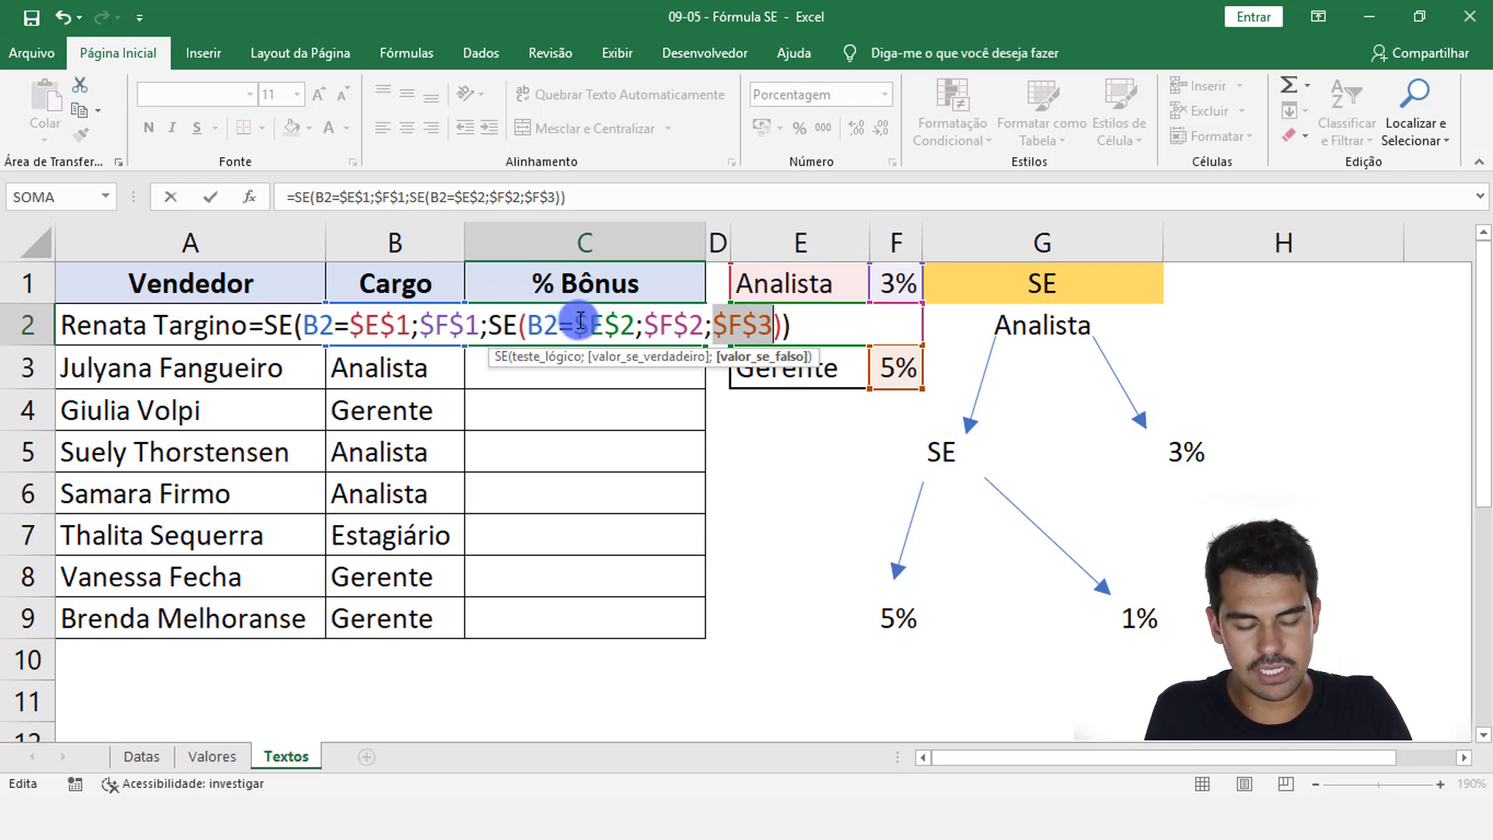
# Step: Fill the % Bônus formula from C2 down through C9 and check the formula in C2
pyautogui.hotkey('ctrl', 'Return')
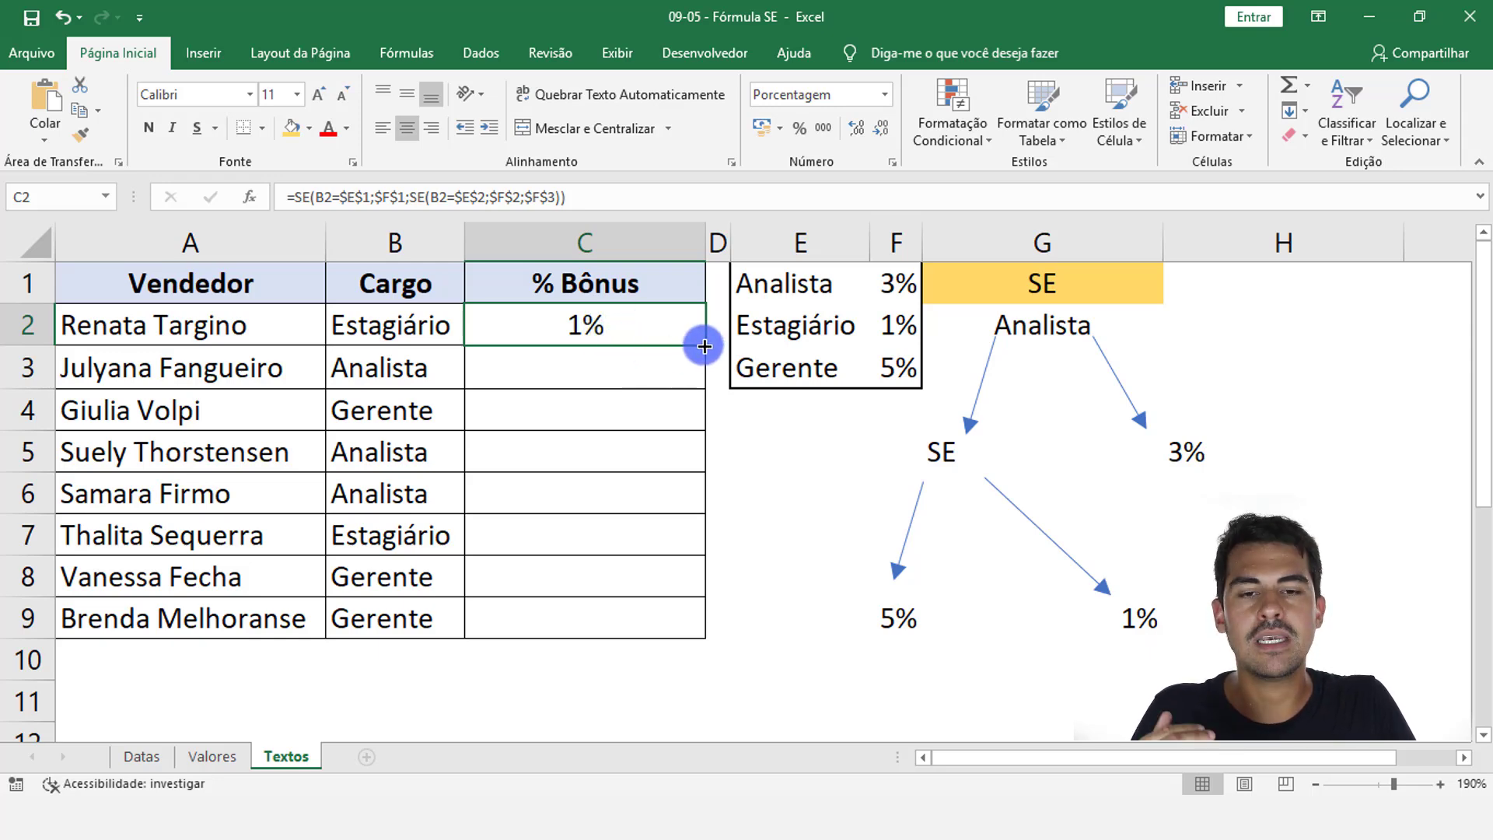
pyautogui.moveTo(704, 346); pyautogui.dragTo(704, 636)
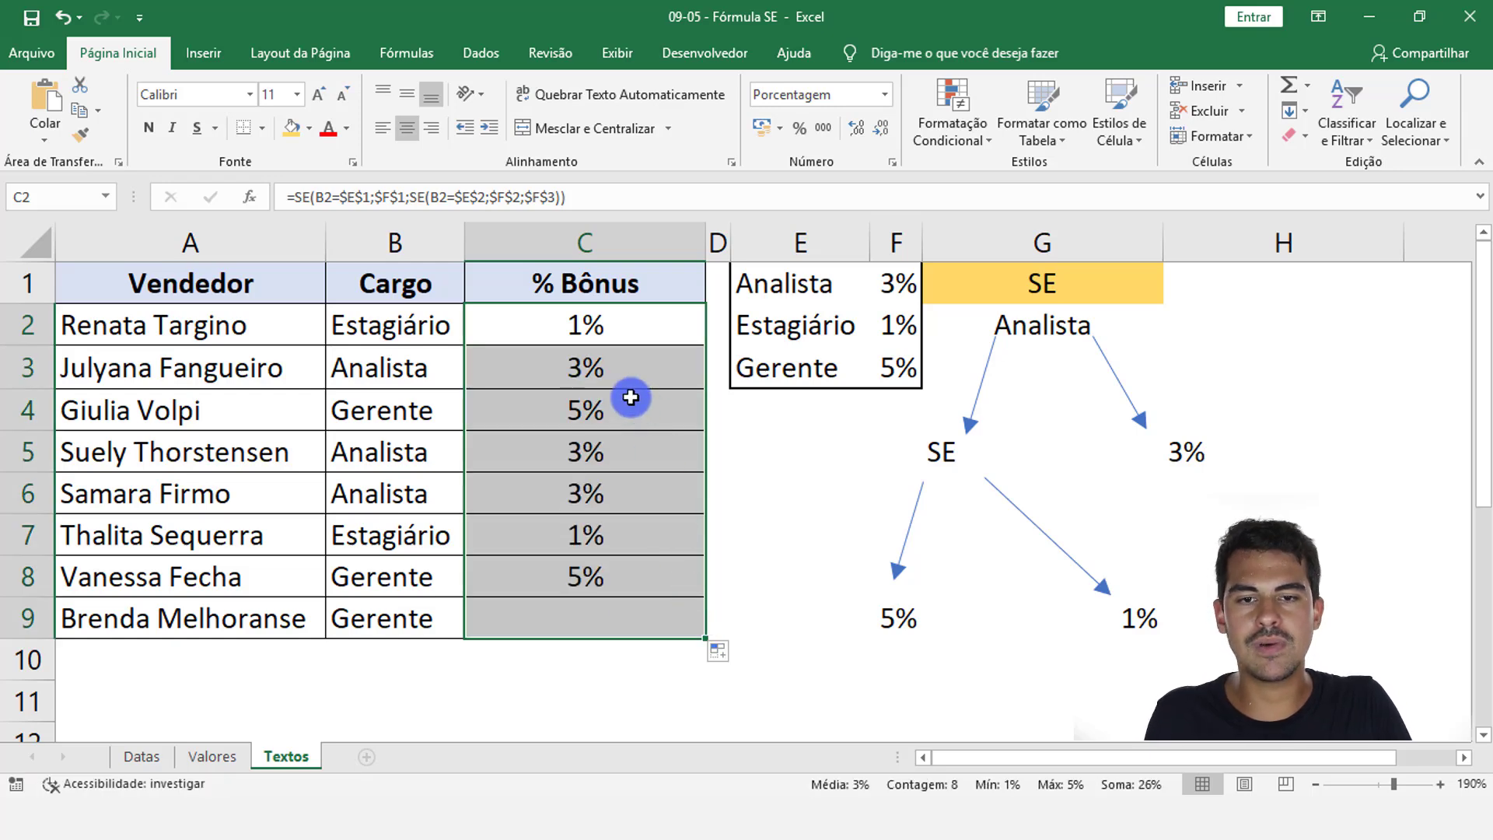
pyautogui.click(630, 397)
pyautogui.click(622, 324)
pyautogui.doubleClick(643, 323)
pyautogui.press('Escape')
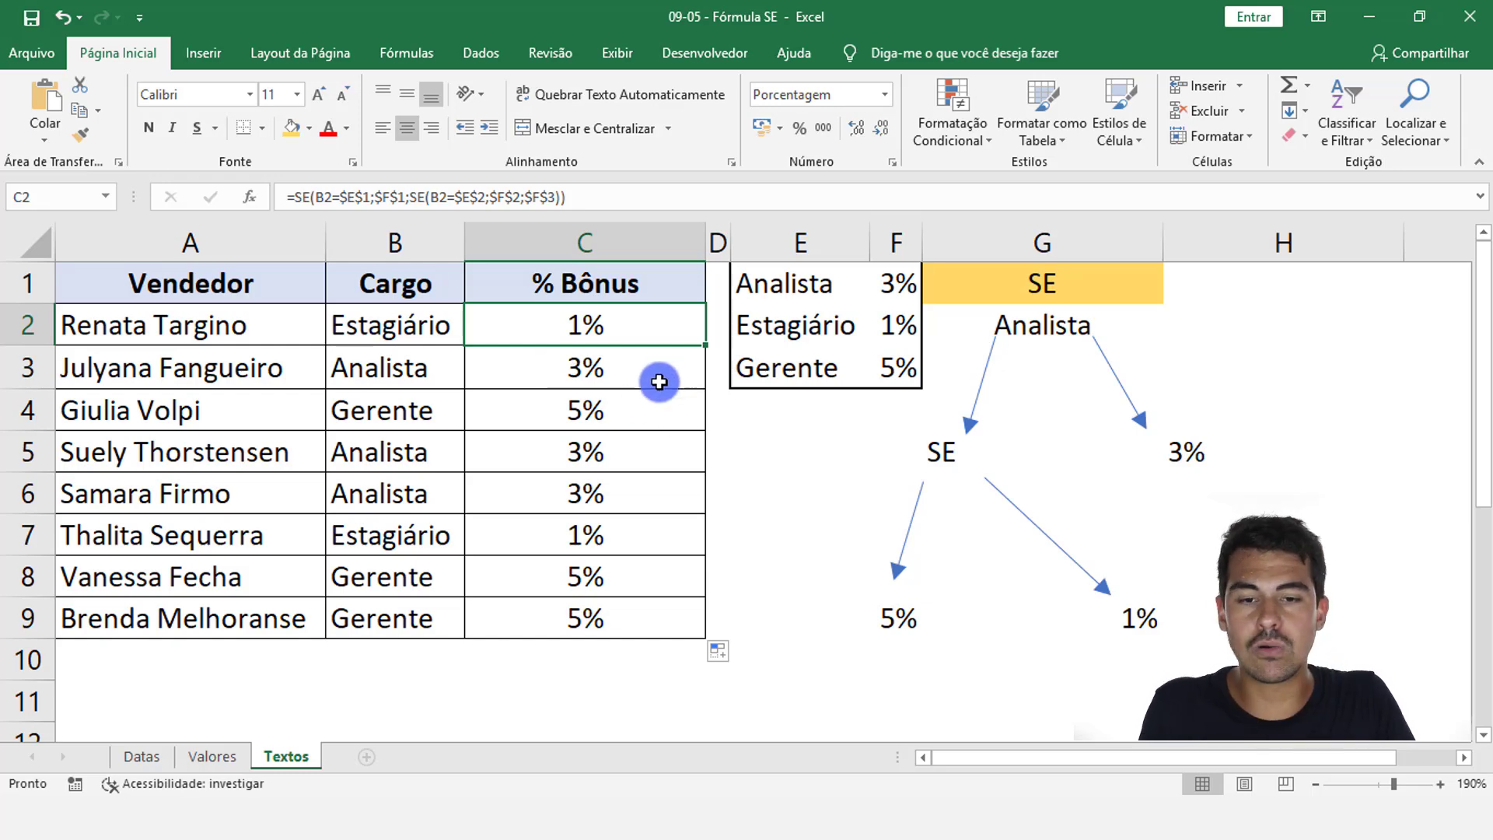
# Step: Change the Cargo in B8 to Analista and check the row's bonus in C8
pyautogui.click(366, 584)
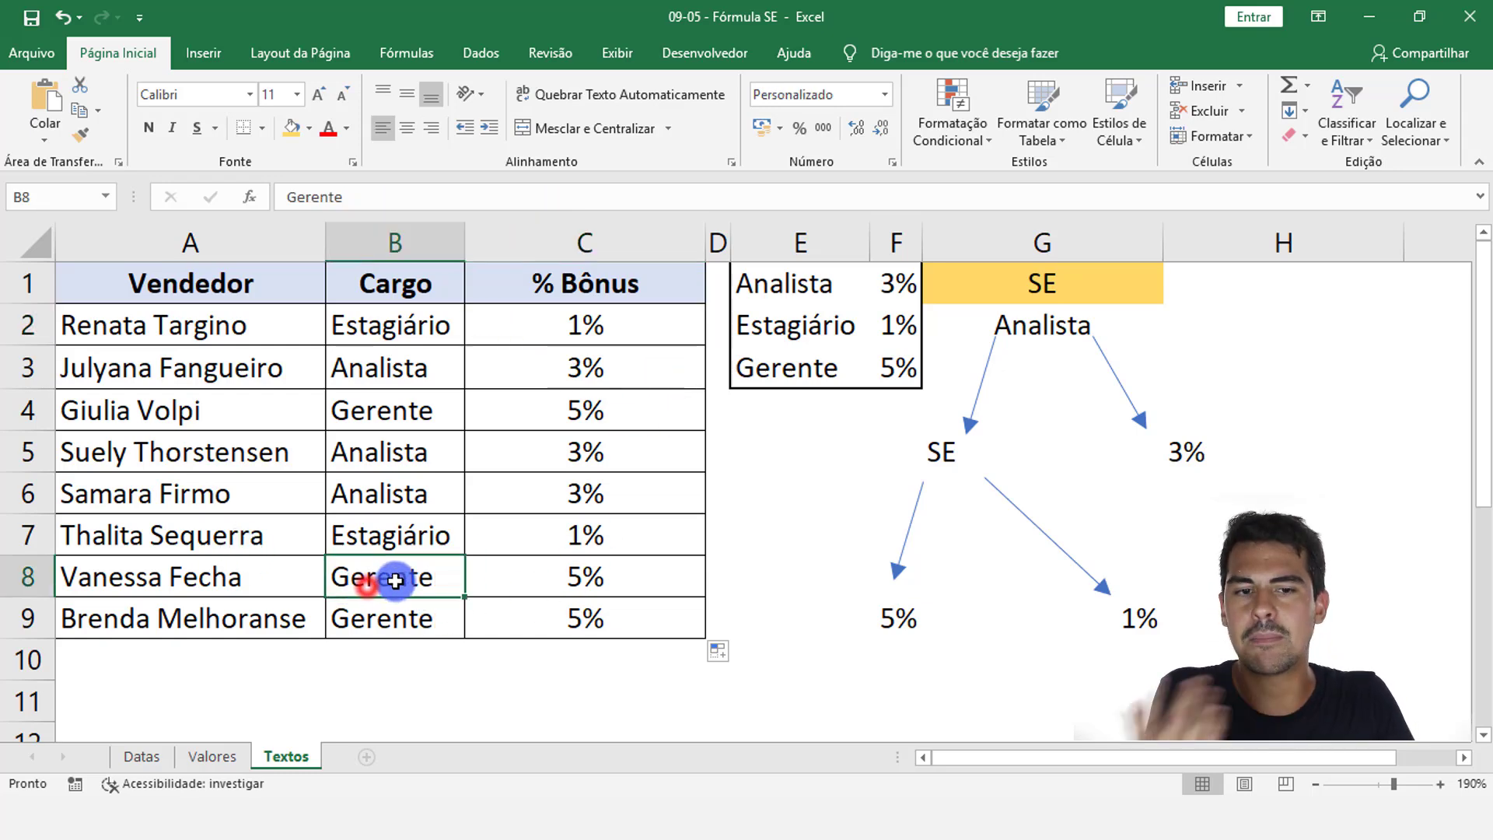
pyautogui.write('aN')
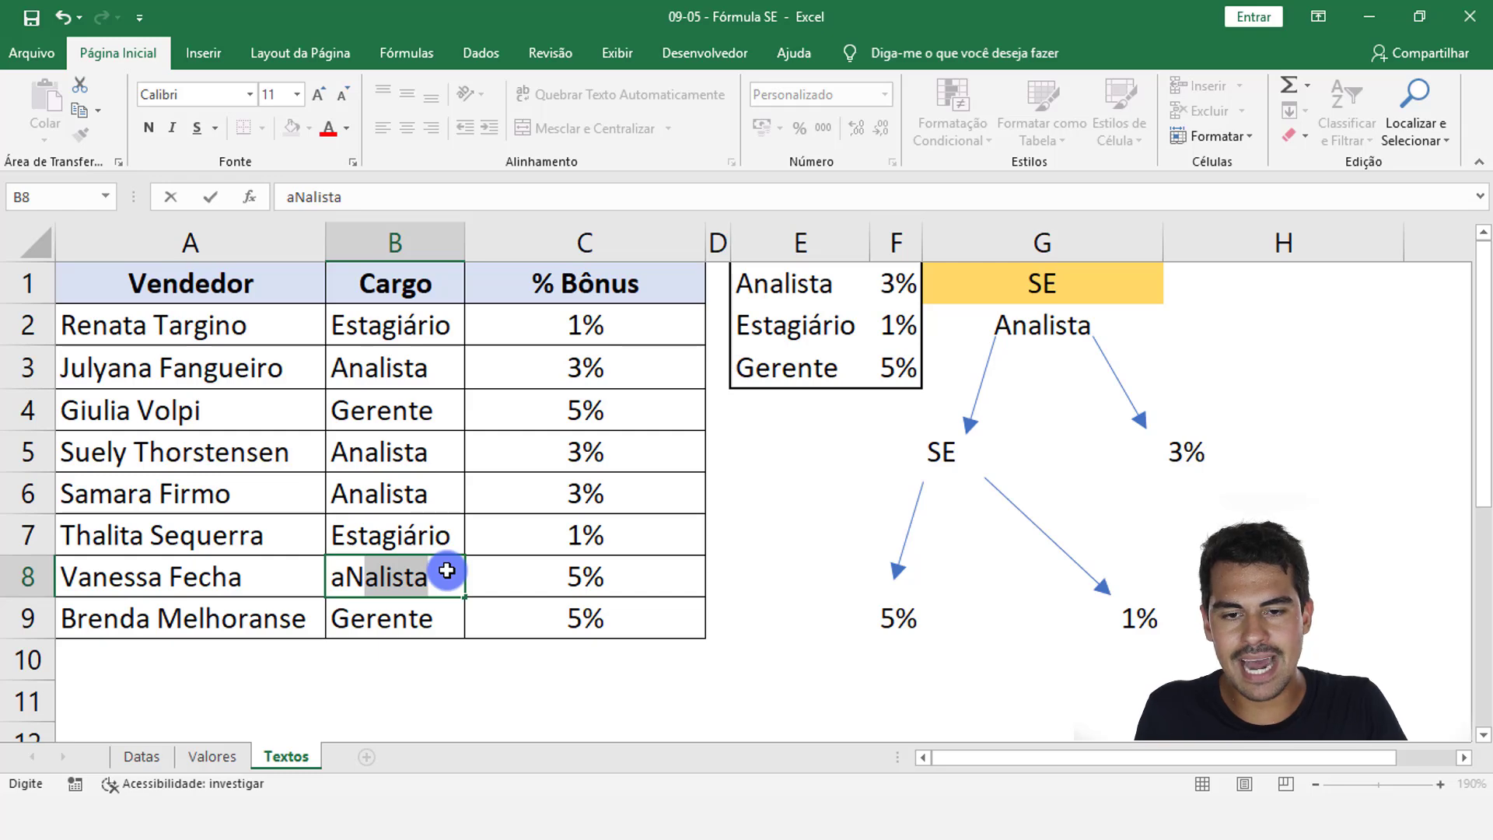
pyautogui.press('Return')
pyautogui.moveTo(550, 580); pyautogui.dragTo(450, 573)
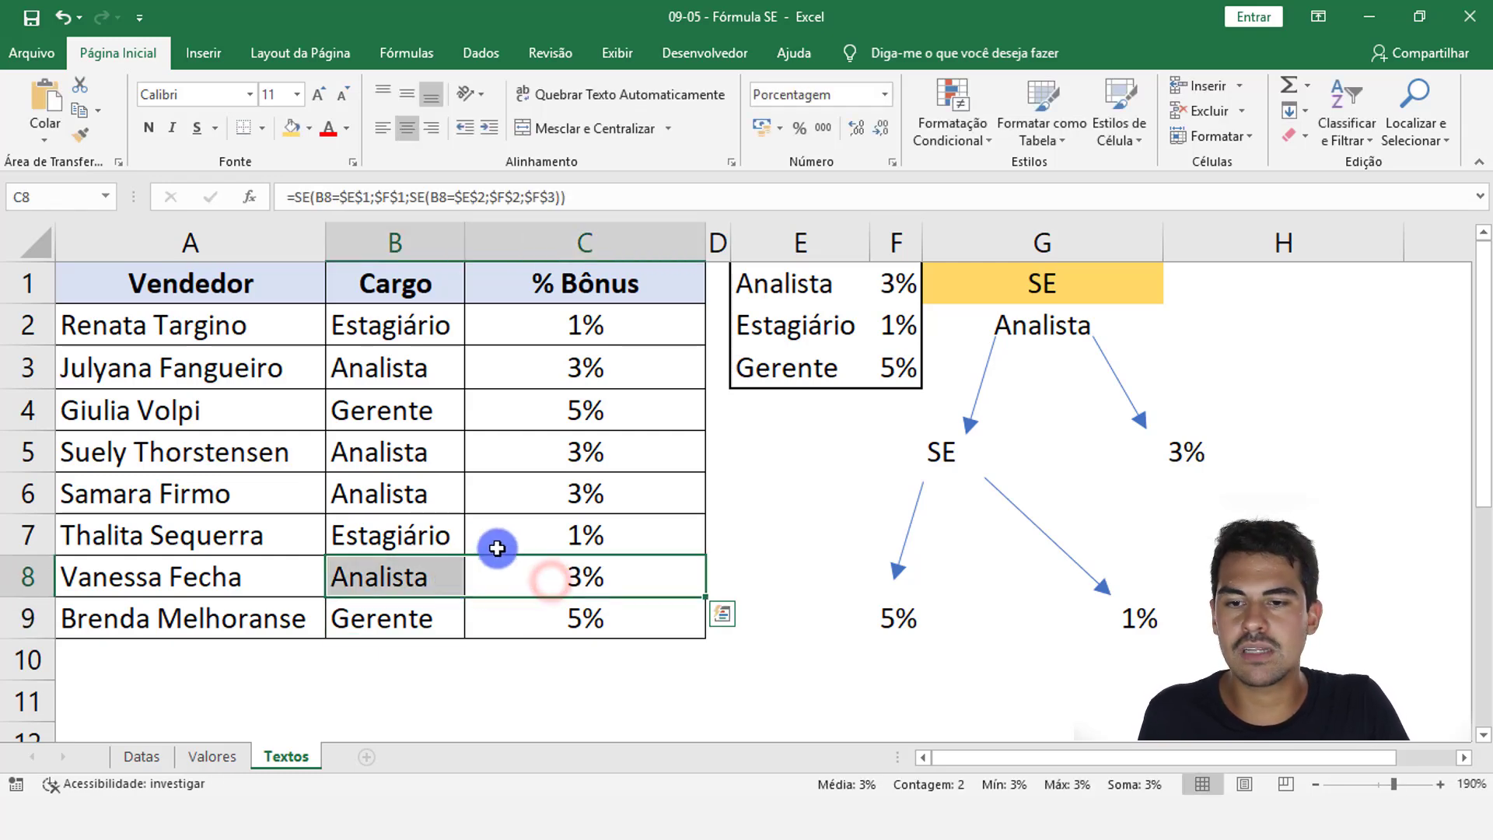
# Step: Change the Cargo in B6 to Gerente and check the row's bonus in C6
pyautogui.click(423, 495)
pyautogui.write('GE')
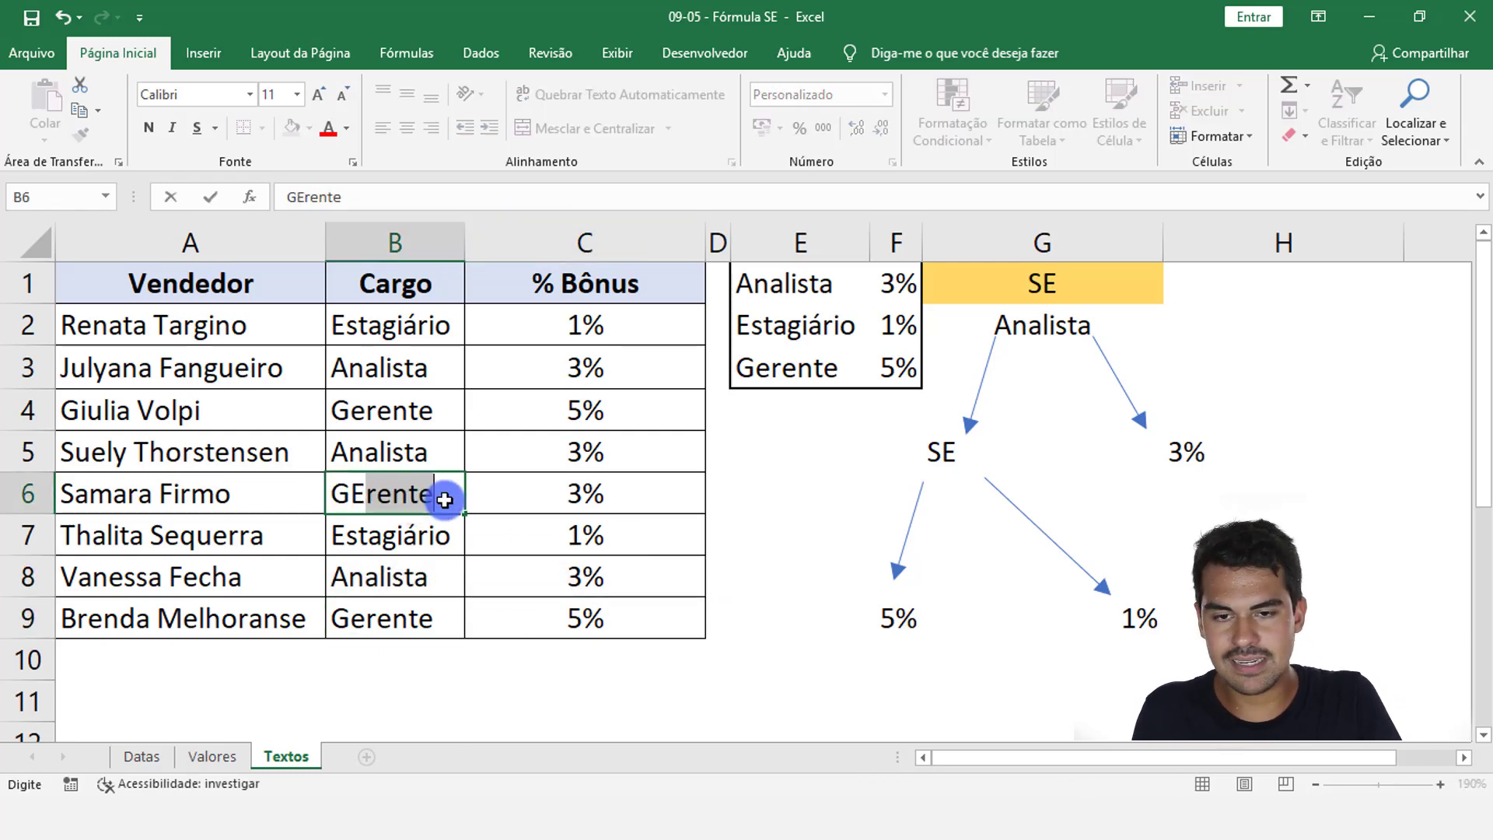
pyautogui.write('RENTE')
pyautogui.press('Return')
pyautogui.click(576, 493)
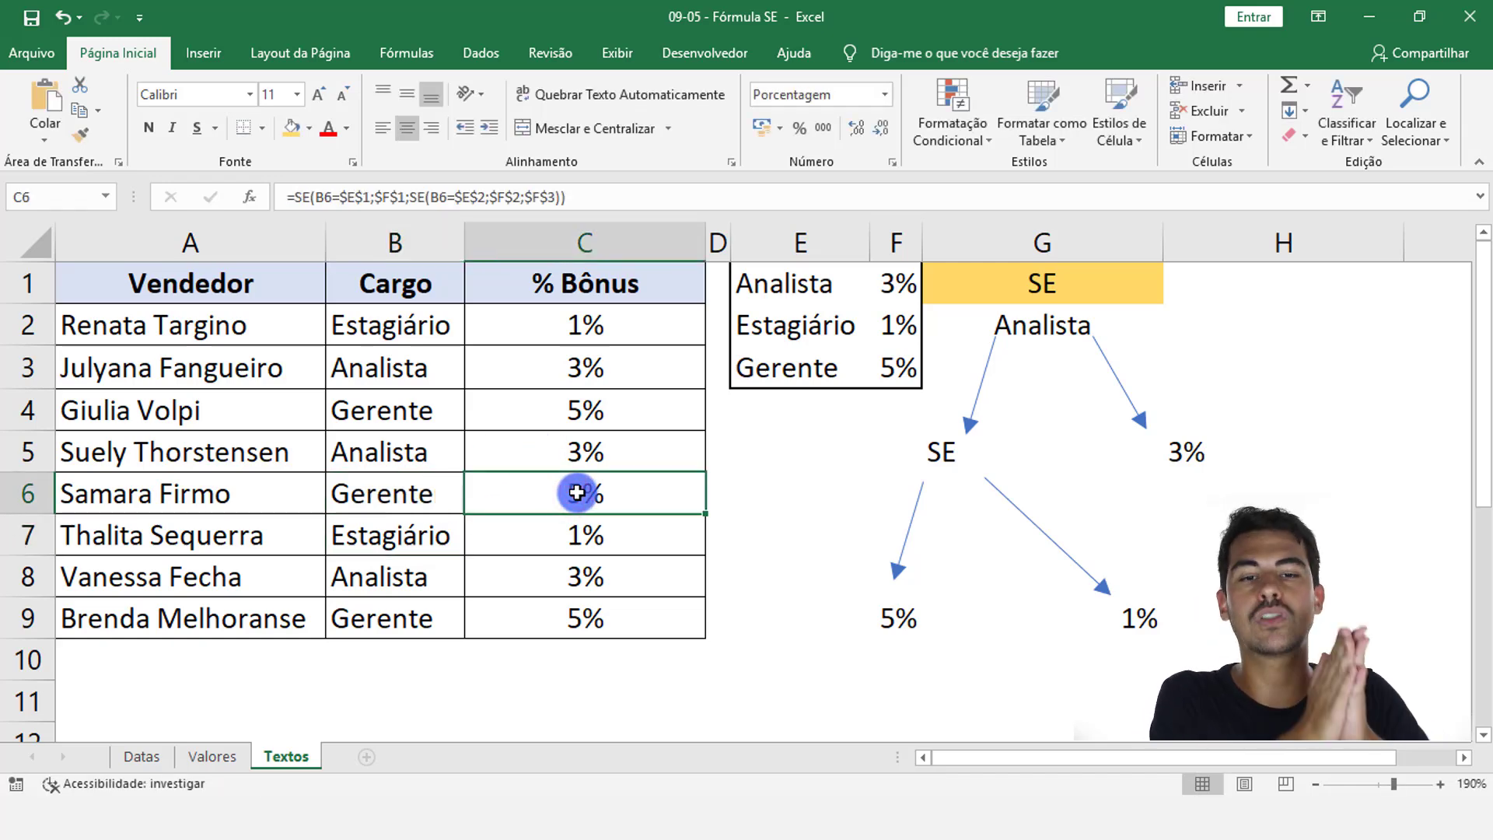
# Step: Review the nested SE in the C2 formula against the second SE node of the decision tree in G5
pyautogui.doubleClick(678, 335)
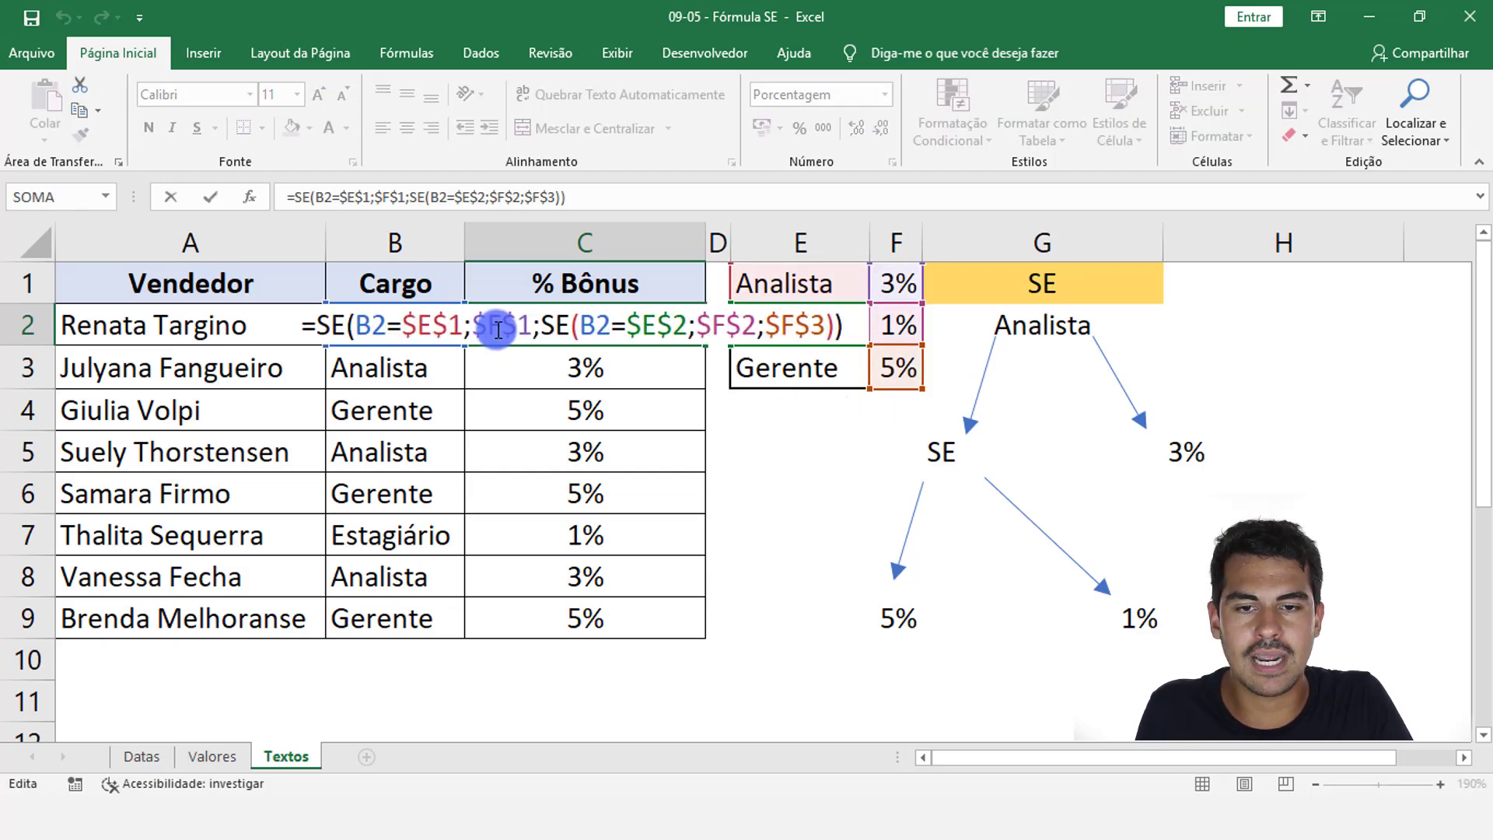
pyautogui.click(569, 320)
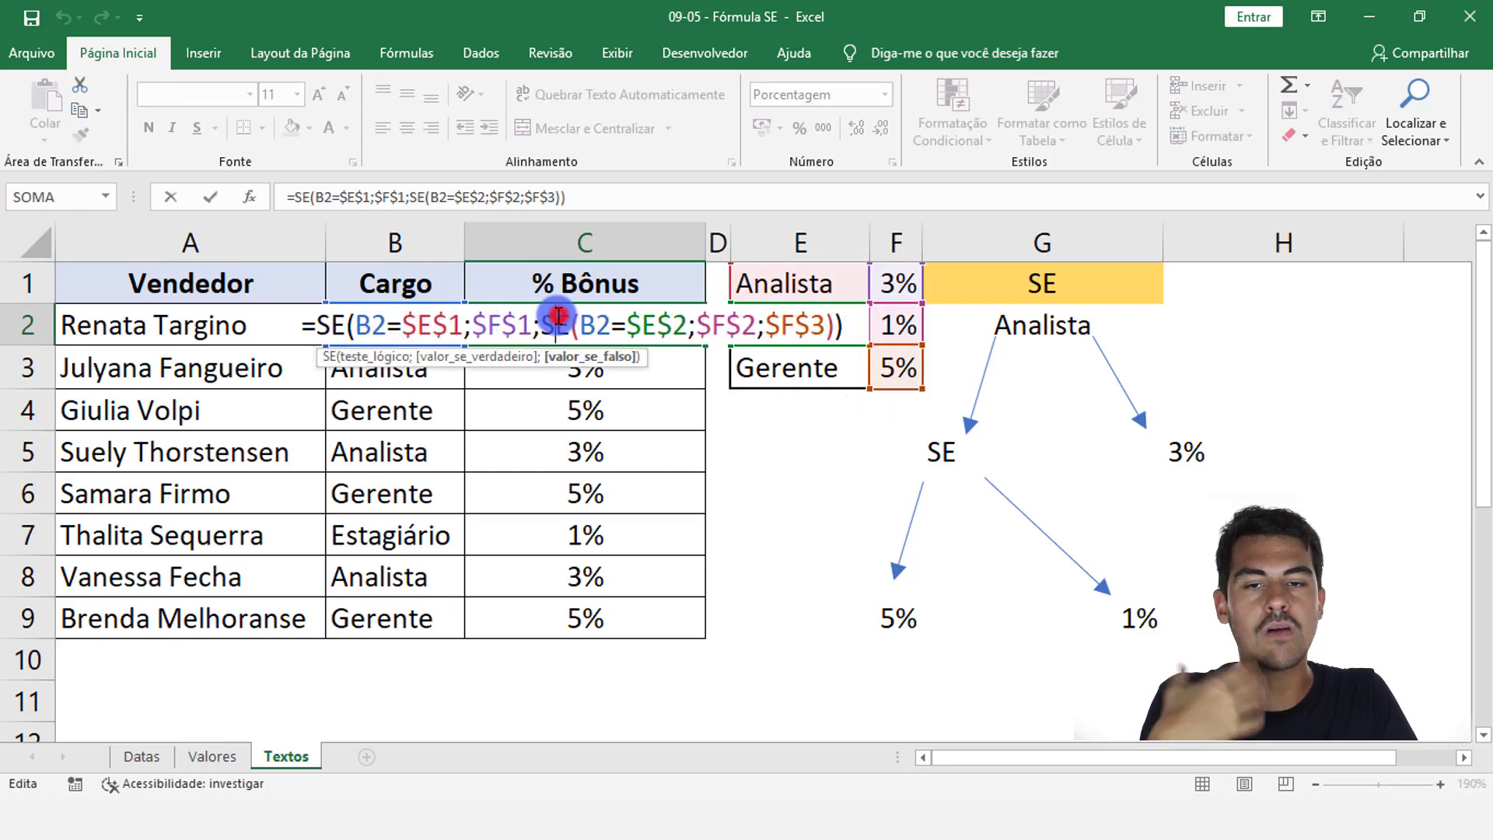
pyautogui.click(576, 357)
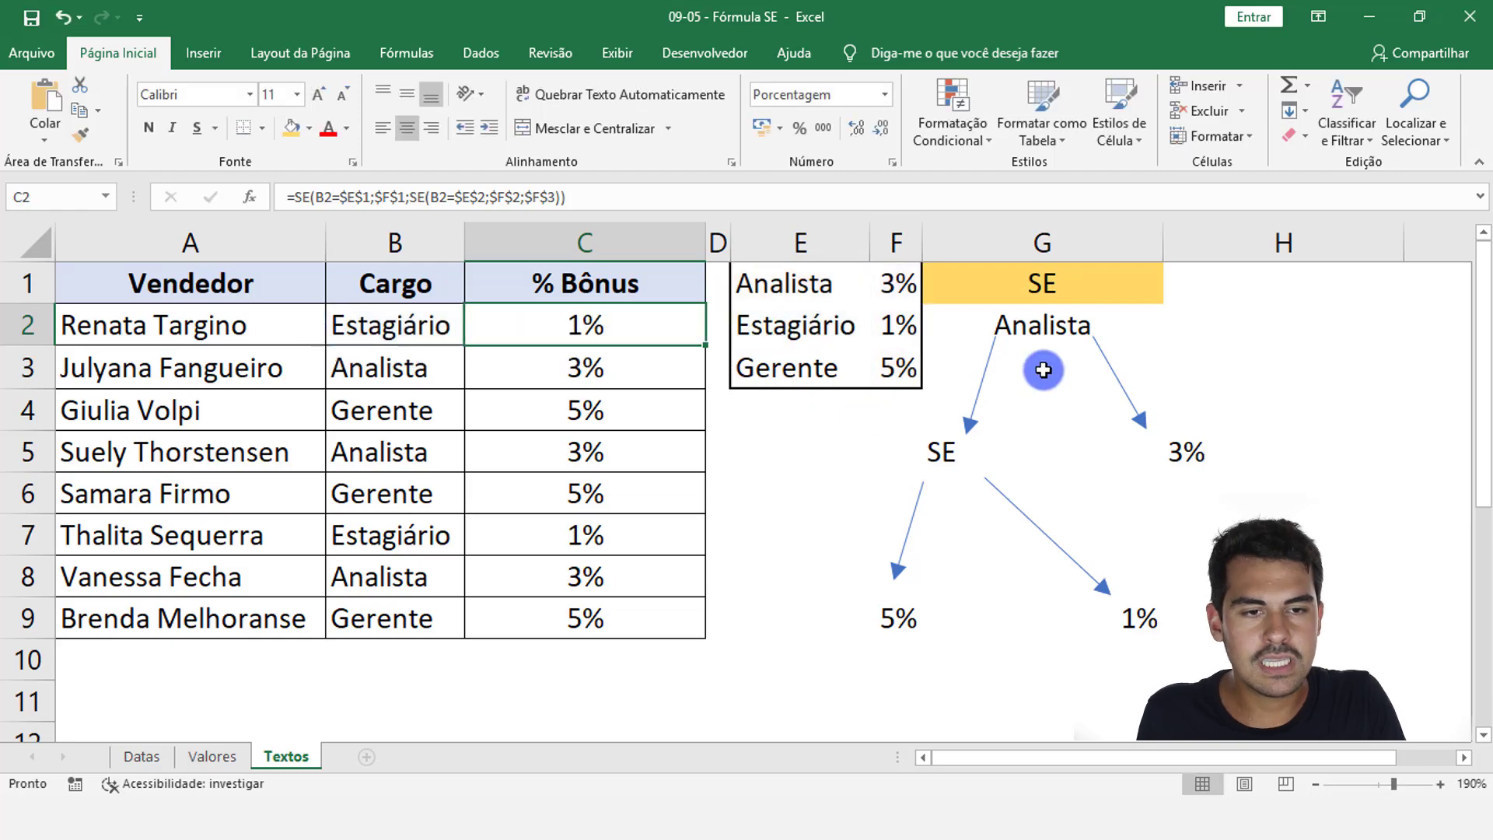
pyautogui.hotkey('ctrl', 'Return')
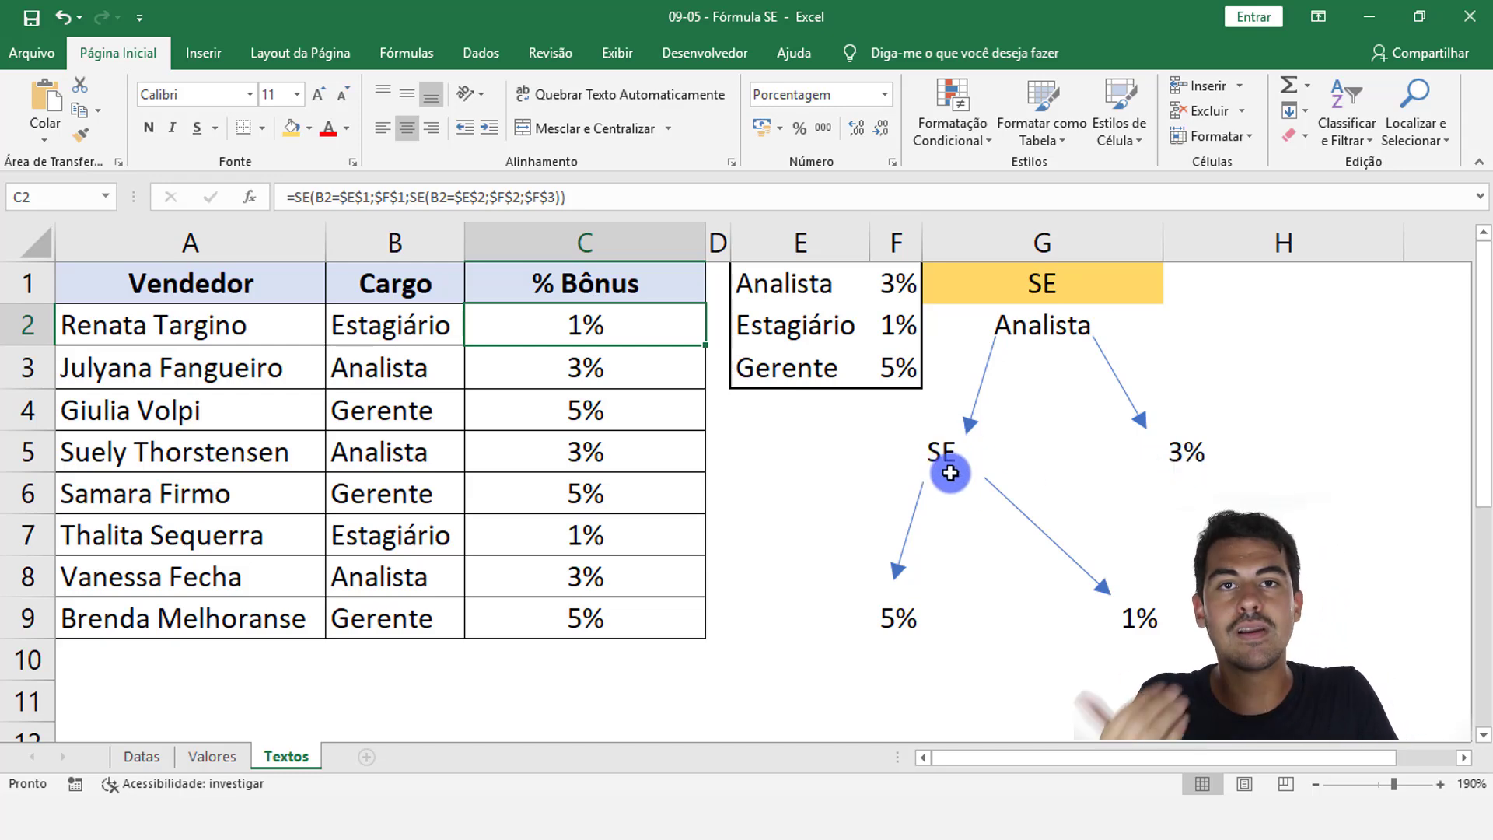
pyautogui.click(947, 448)
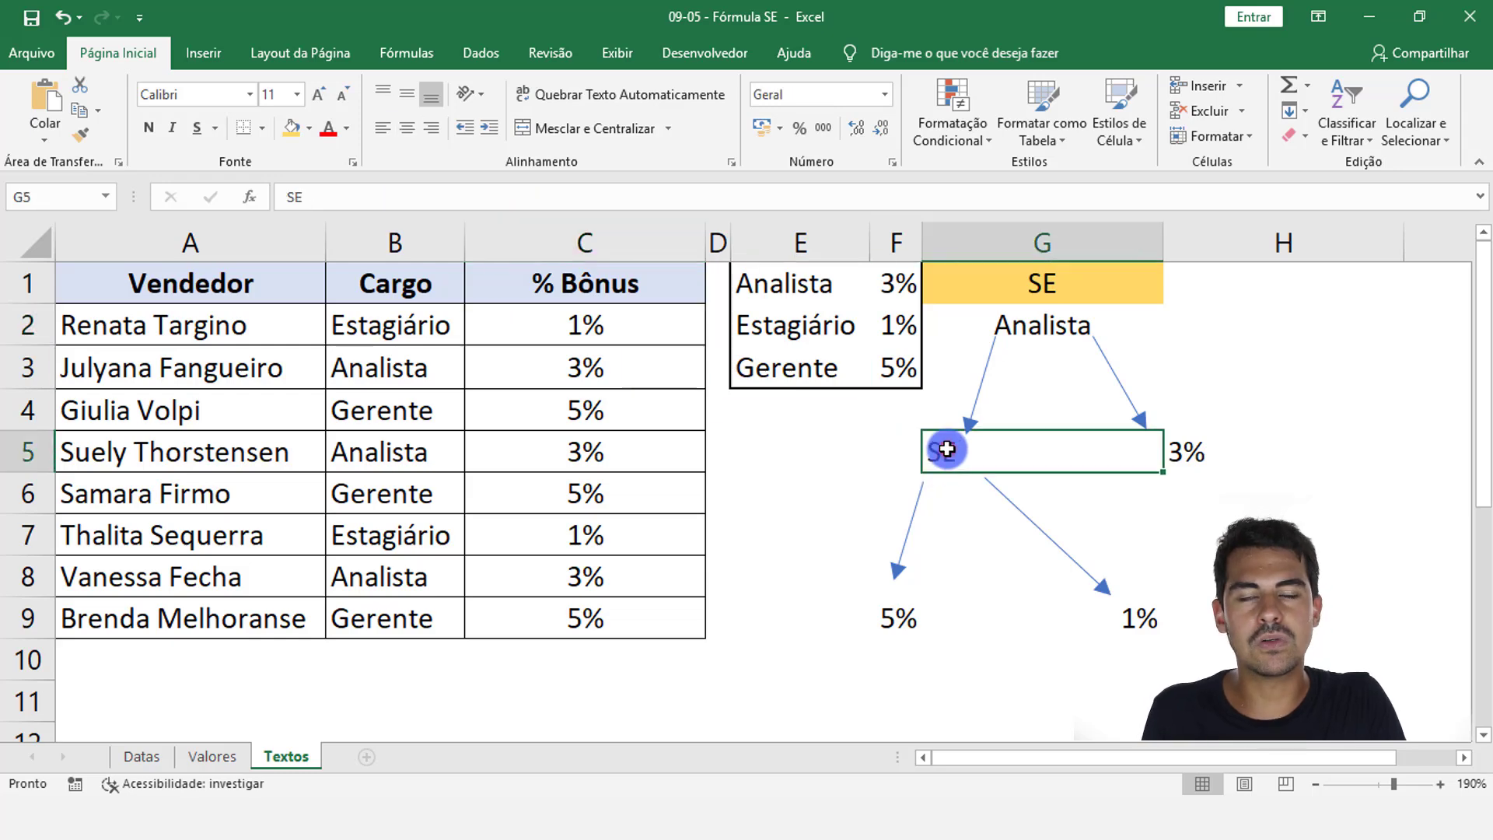